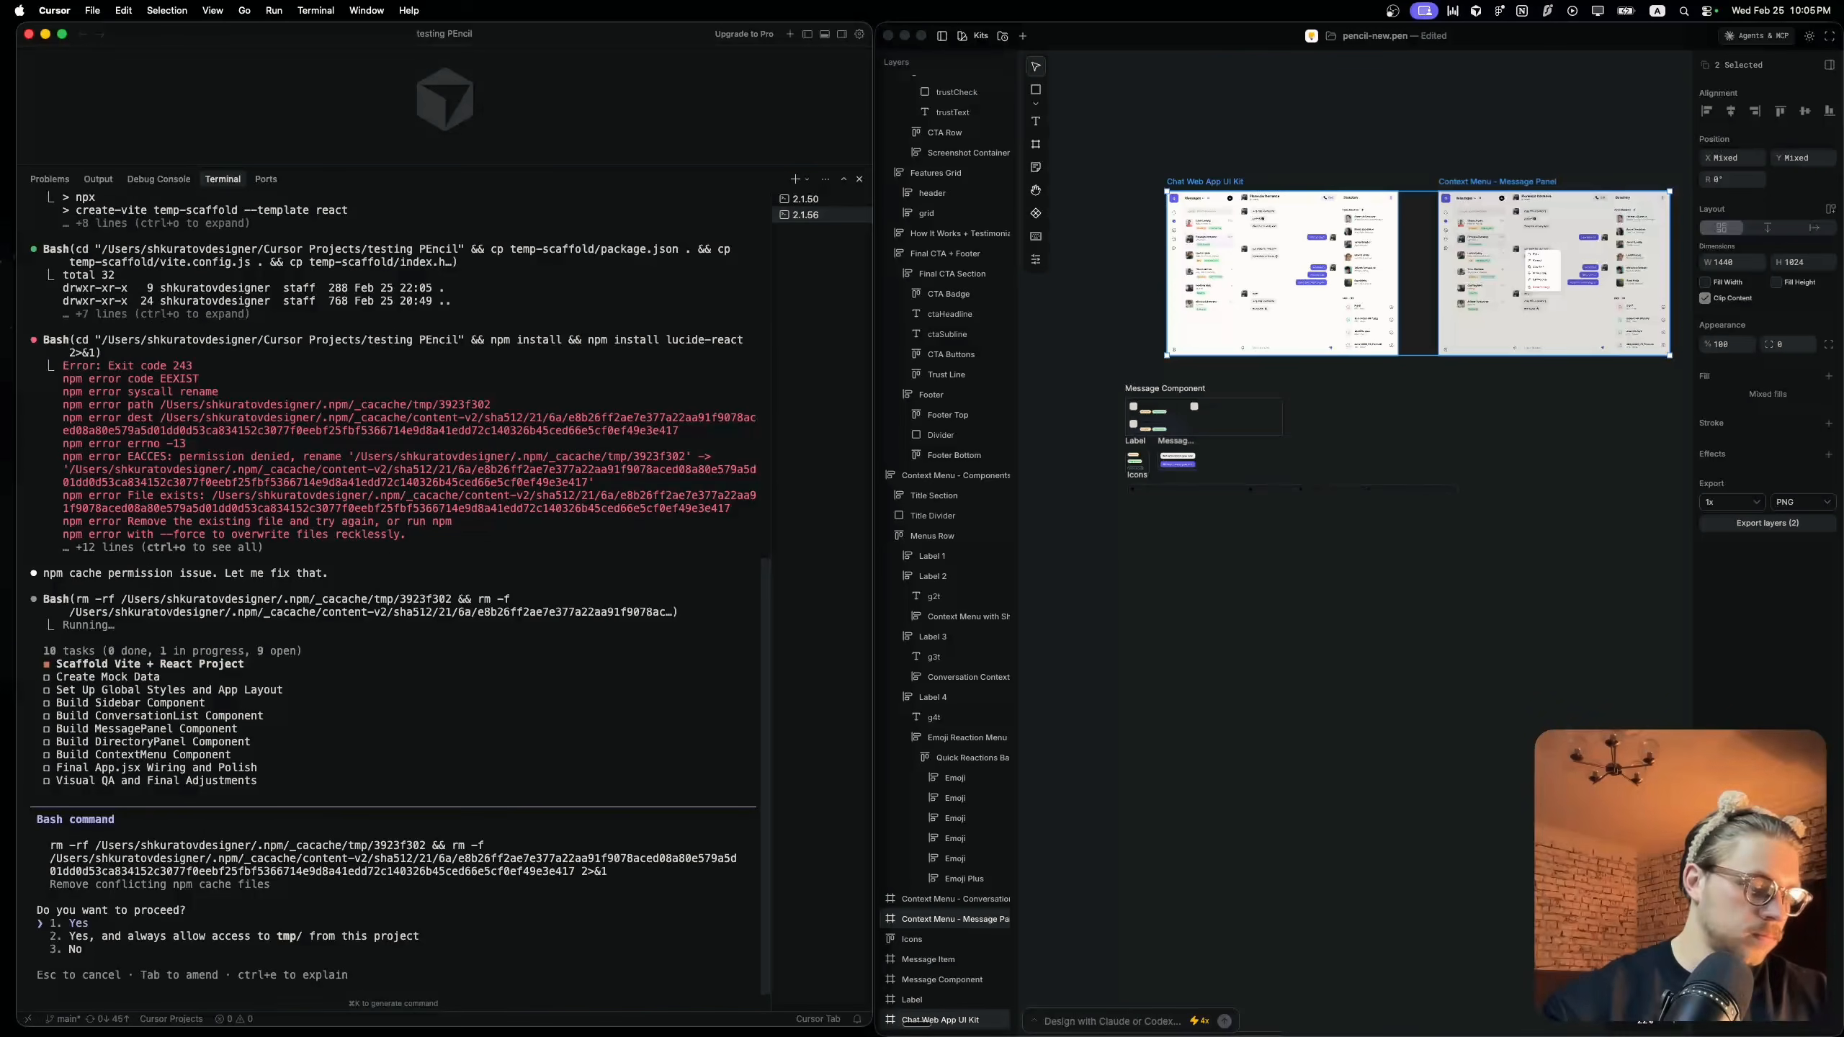
Approve Claude Code's command that removes the conflicting npm cache files
key(Return)
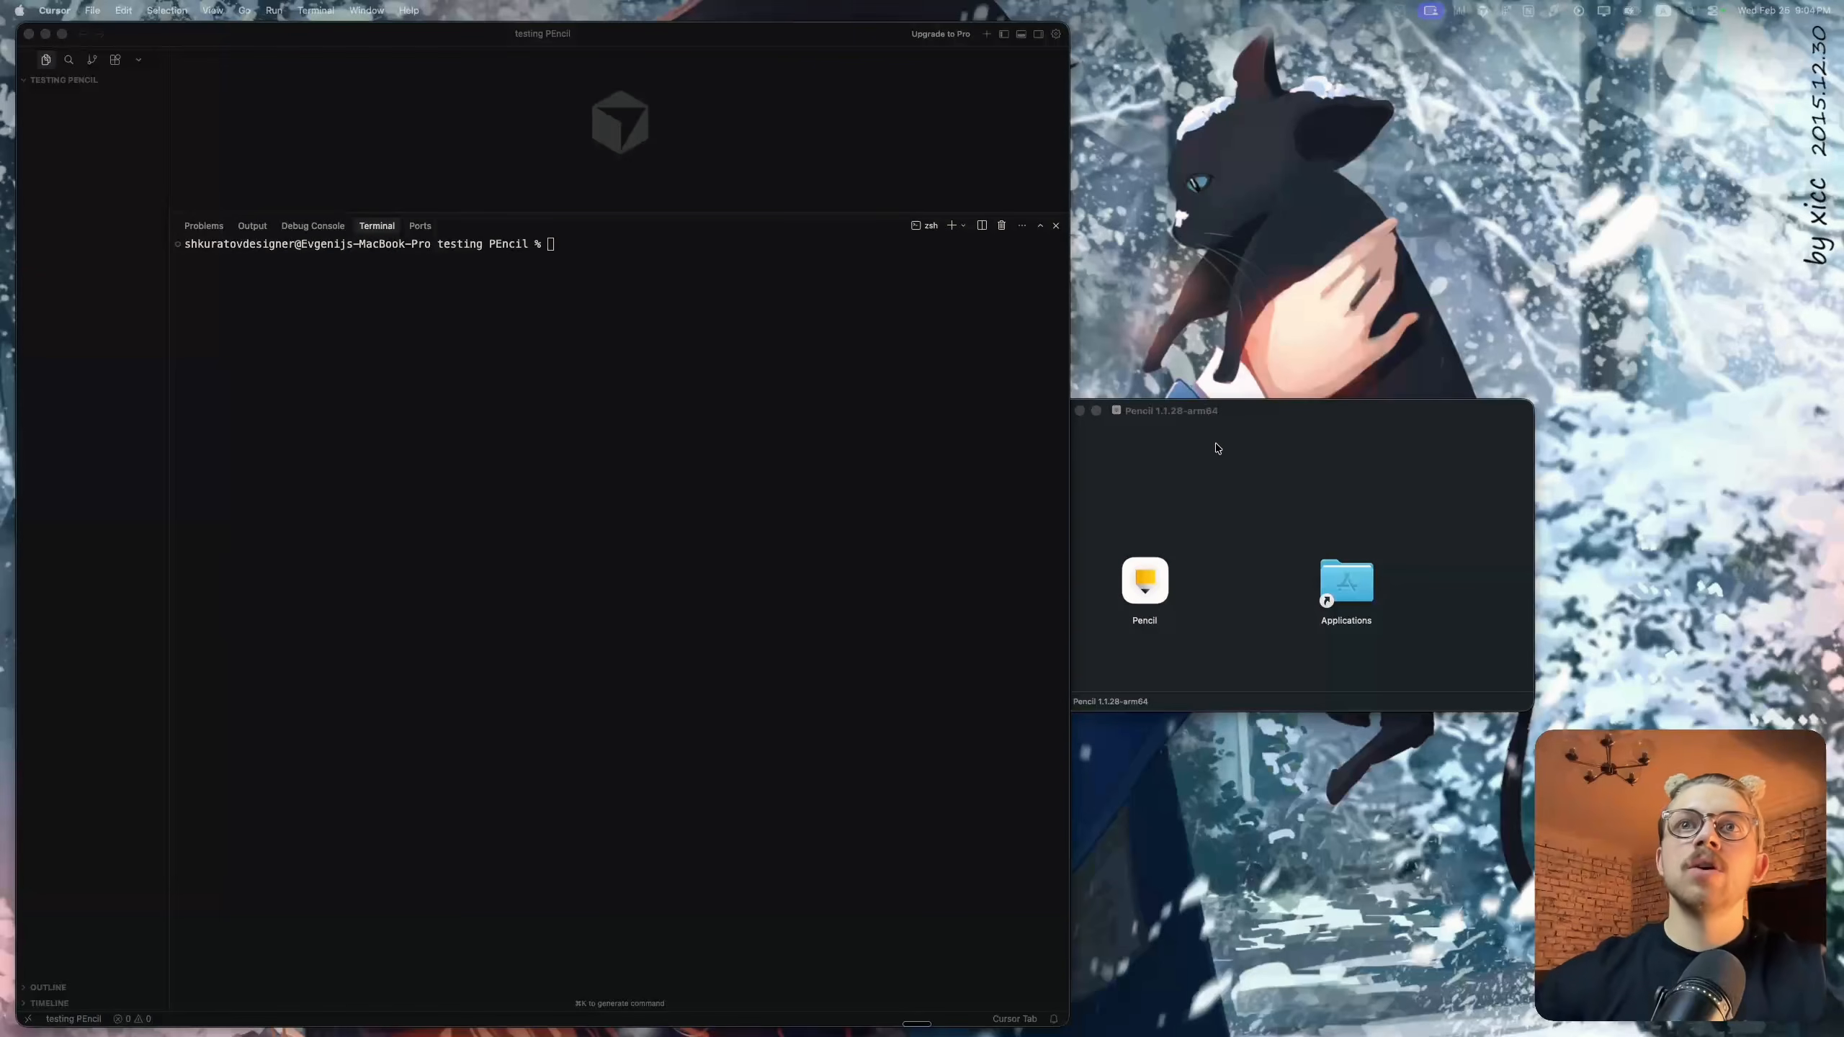
Start Claude Code from the terminal of the testing PEncil project
click(1273, 423)
mouse_move(1273, 424)
mouse_down()
mouse_move(1473, 316)
mouse_move(1373, 377)
mouse_up()
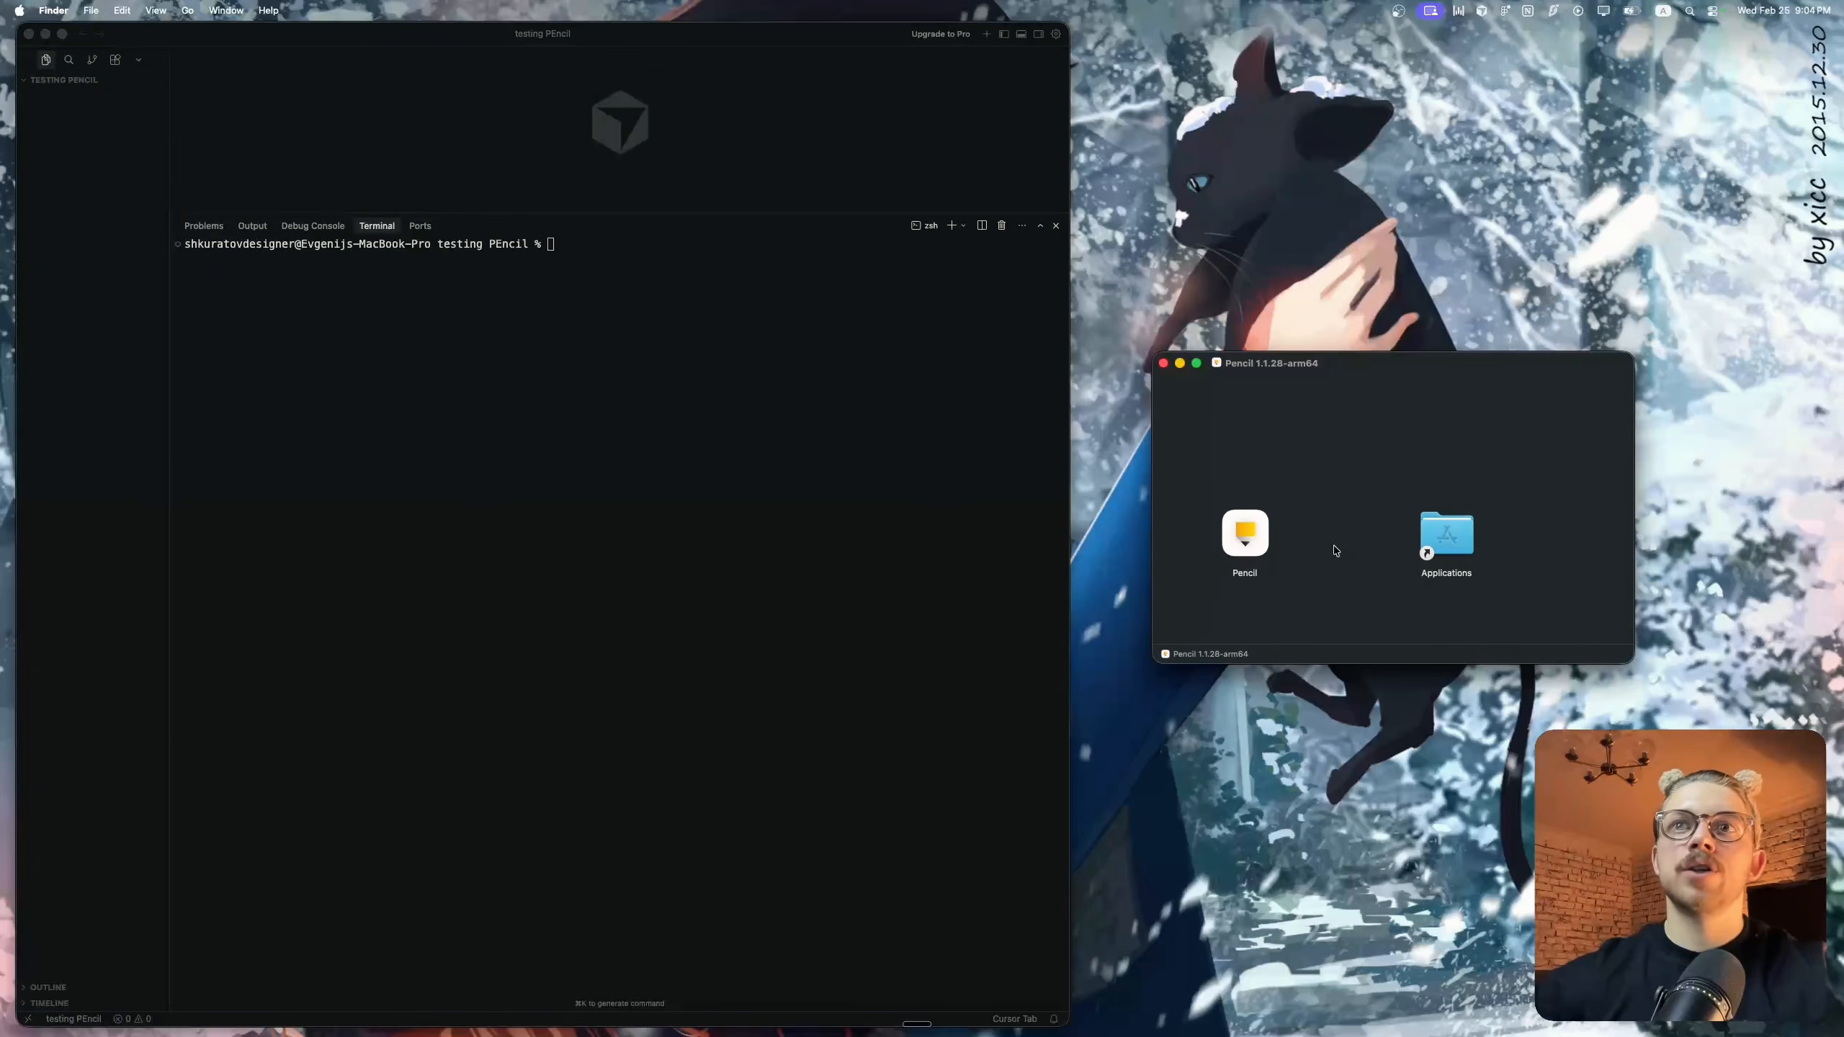
click(662, 253)
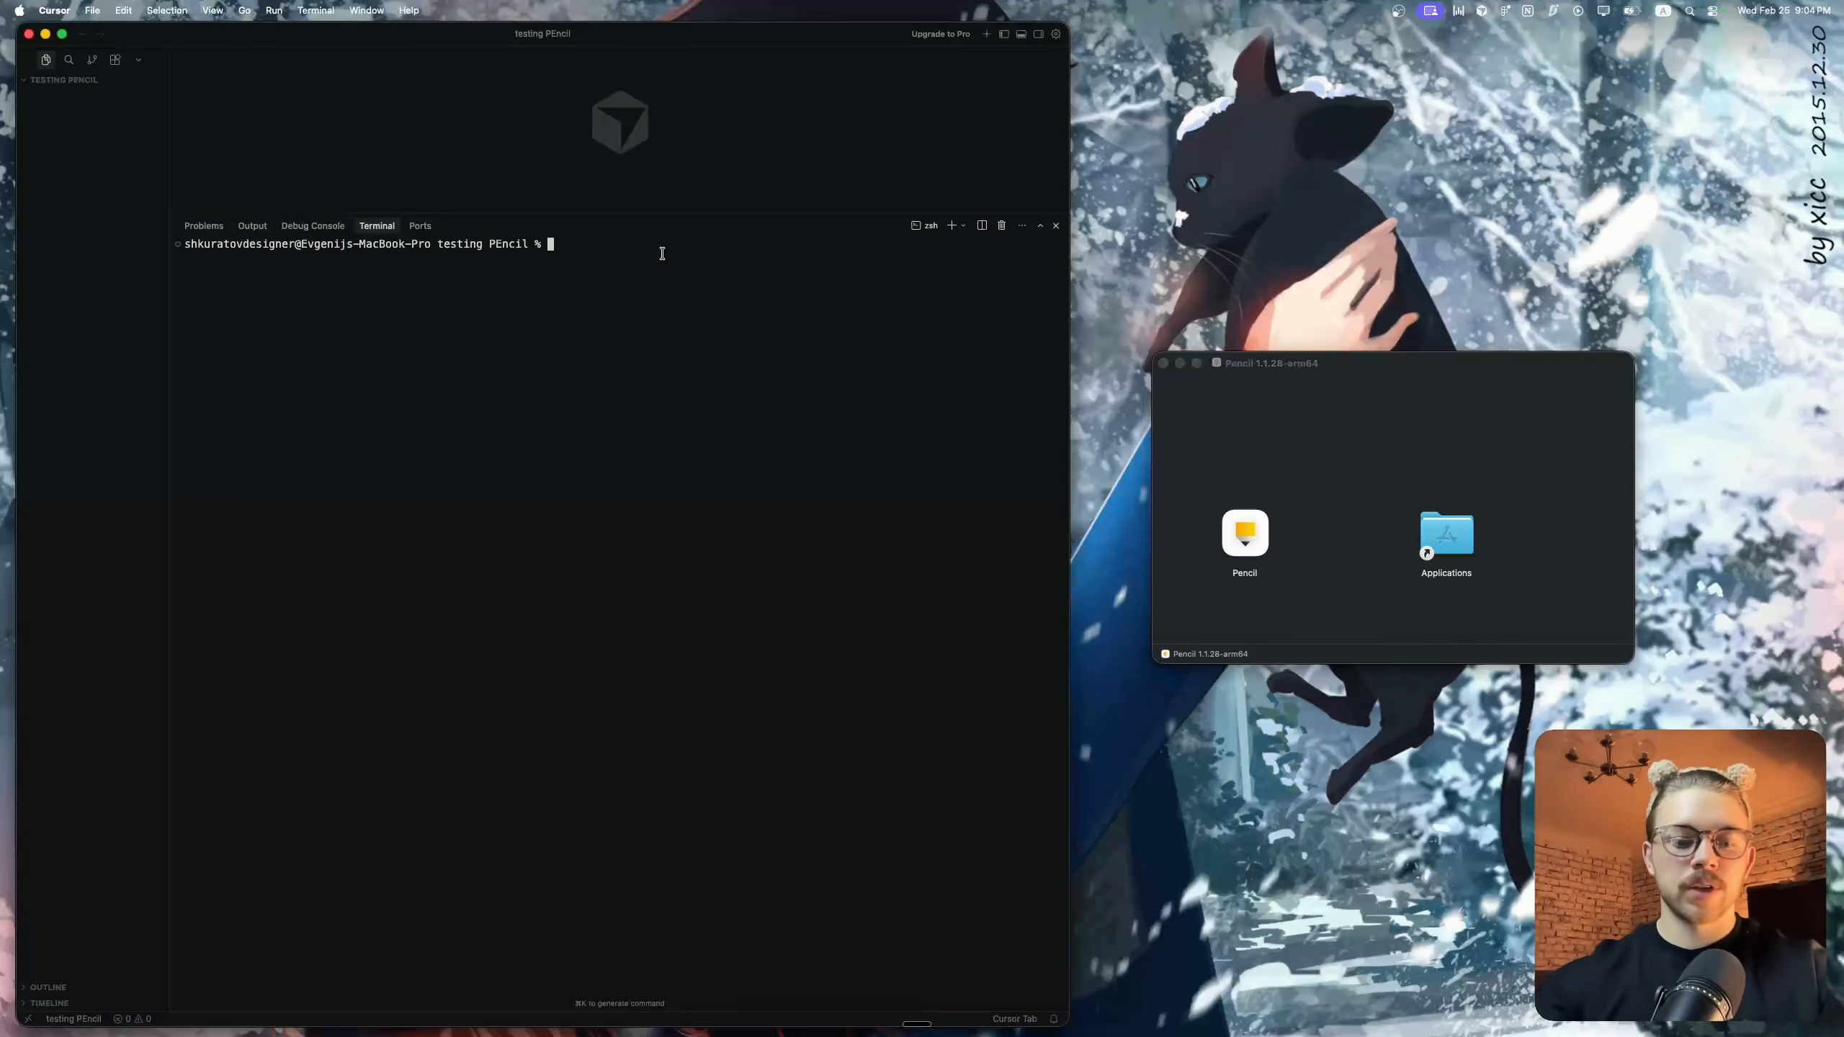
text(claude)
key(Return)
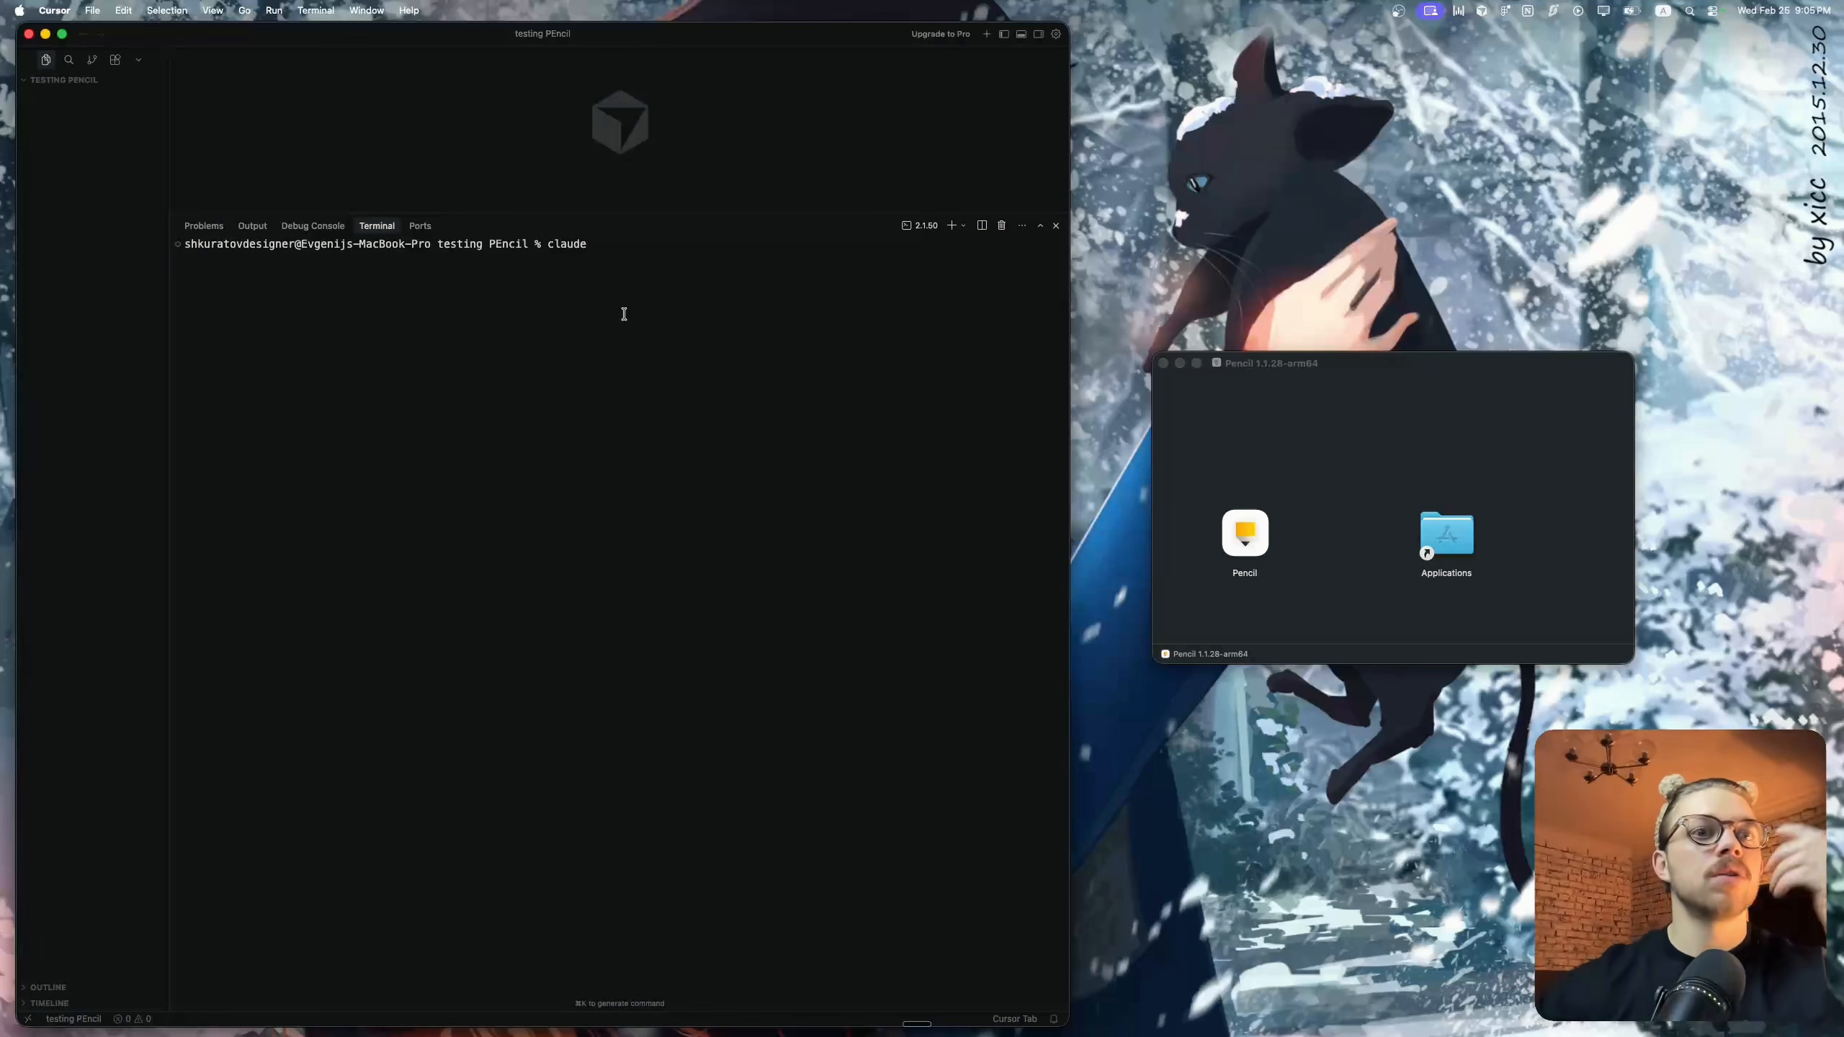
key(Return)
List Claude Code's MCP servers with /mcp and check the connection status of each
text(/)
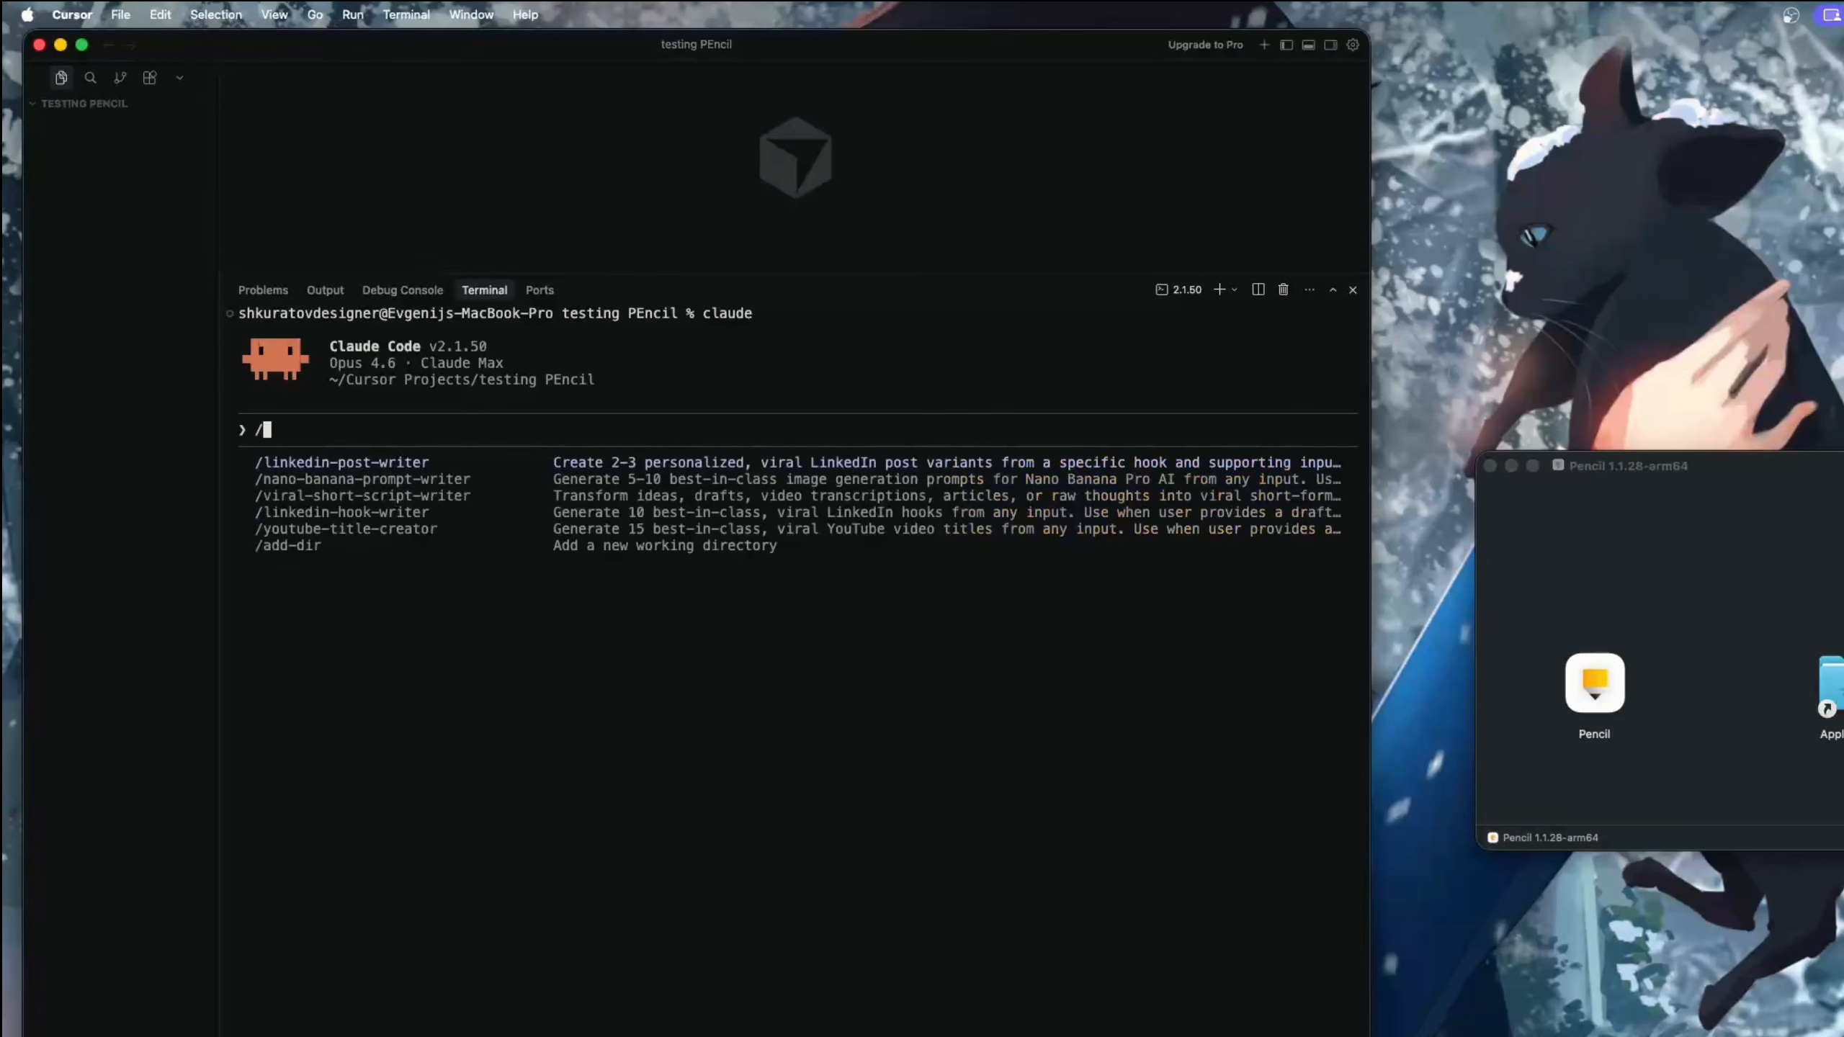
text(mcp)
key(Return)
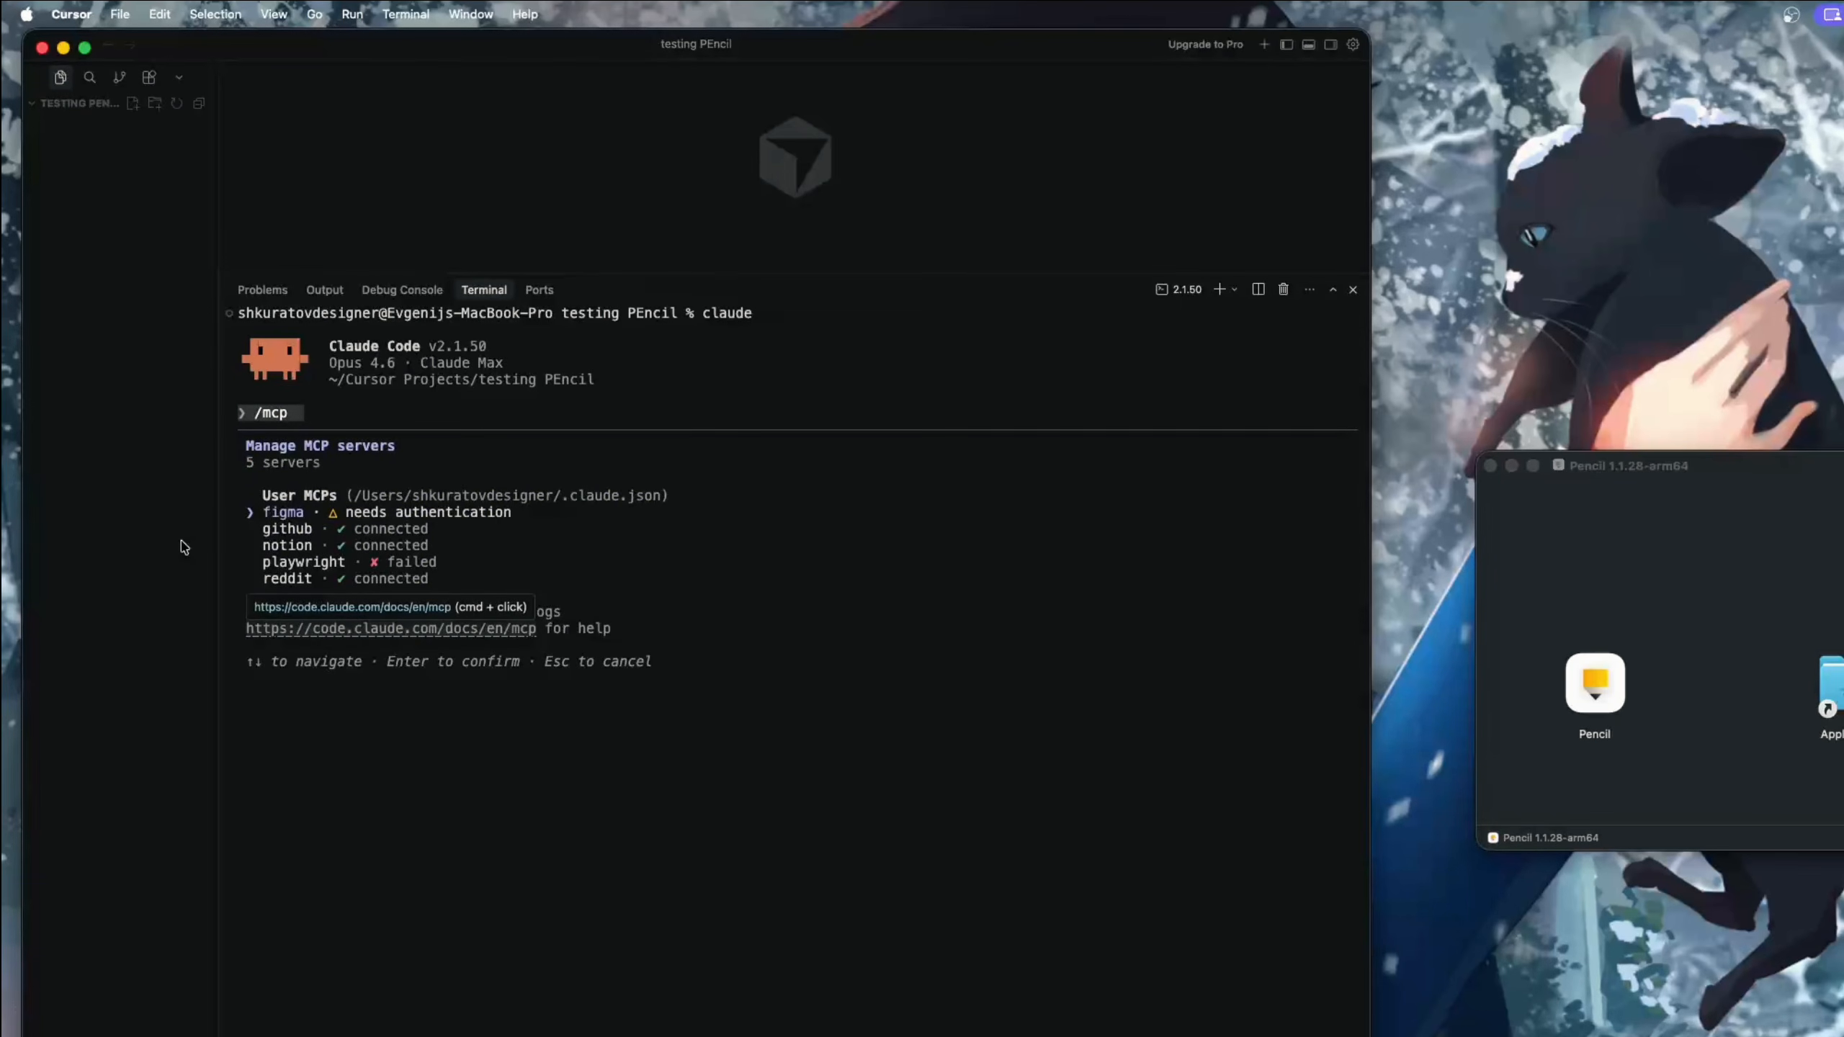
key(super+equal)
key(super+equal)
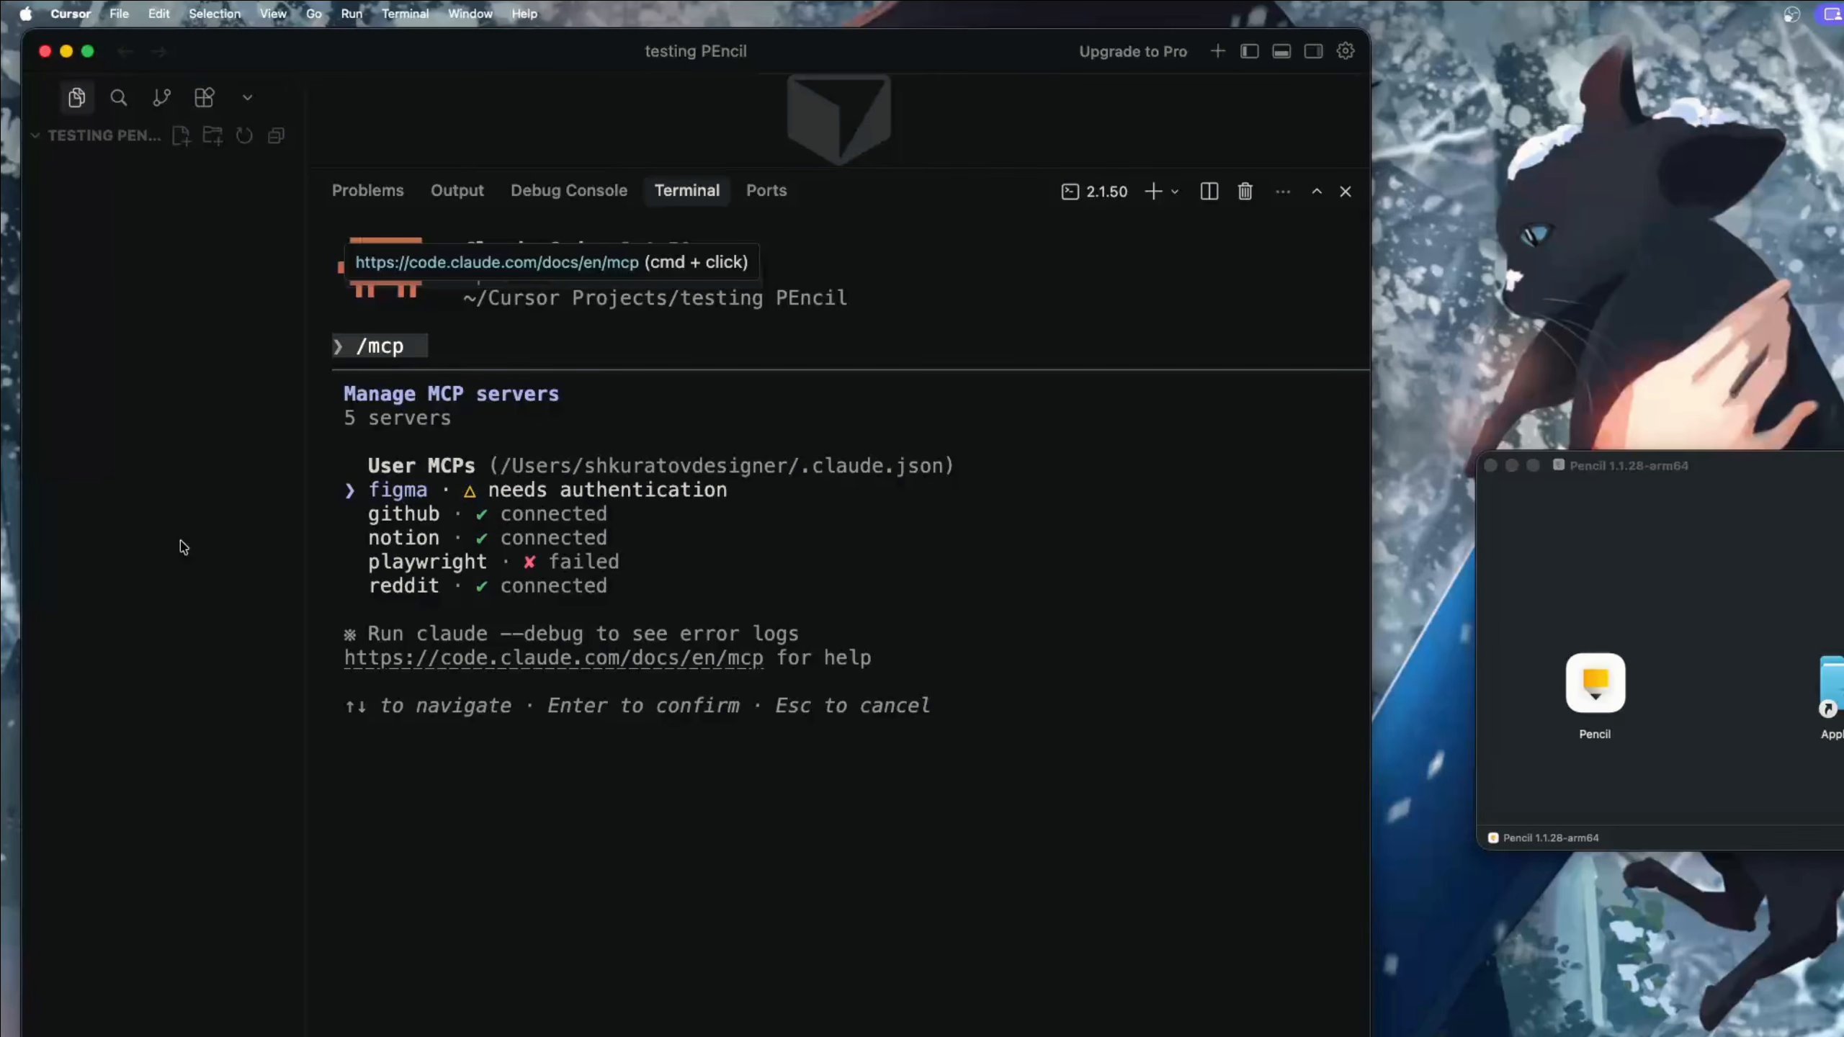
key(super+minus)
key(super+minus)
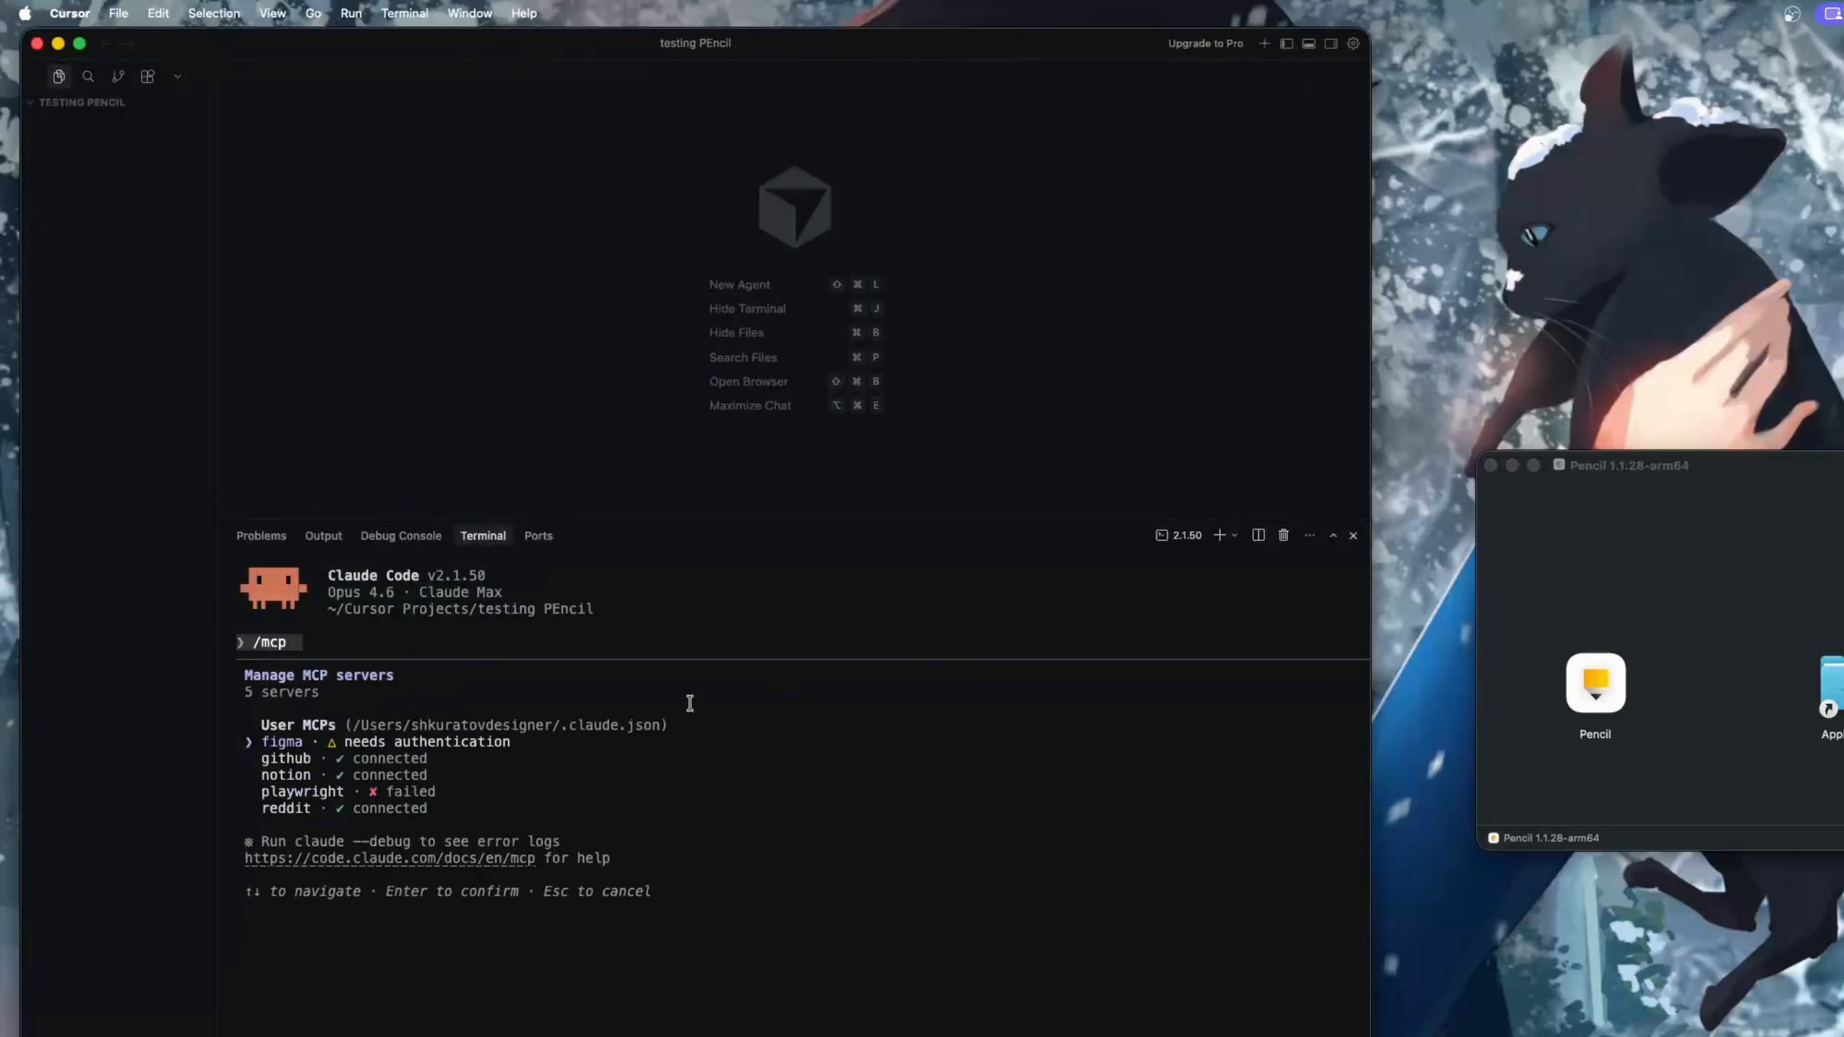
Install Pencil into the Applications folder, close the installer window and open Pencil
drag(1254, 544, 1493, 544)
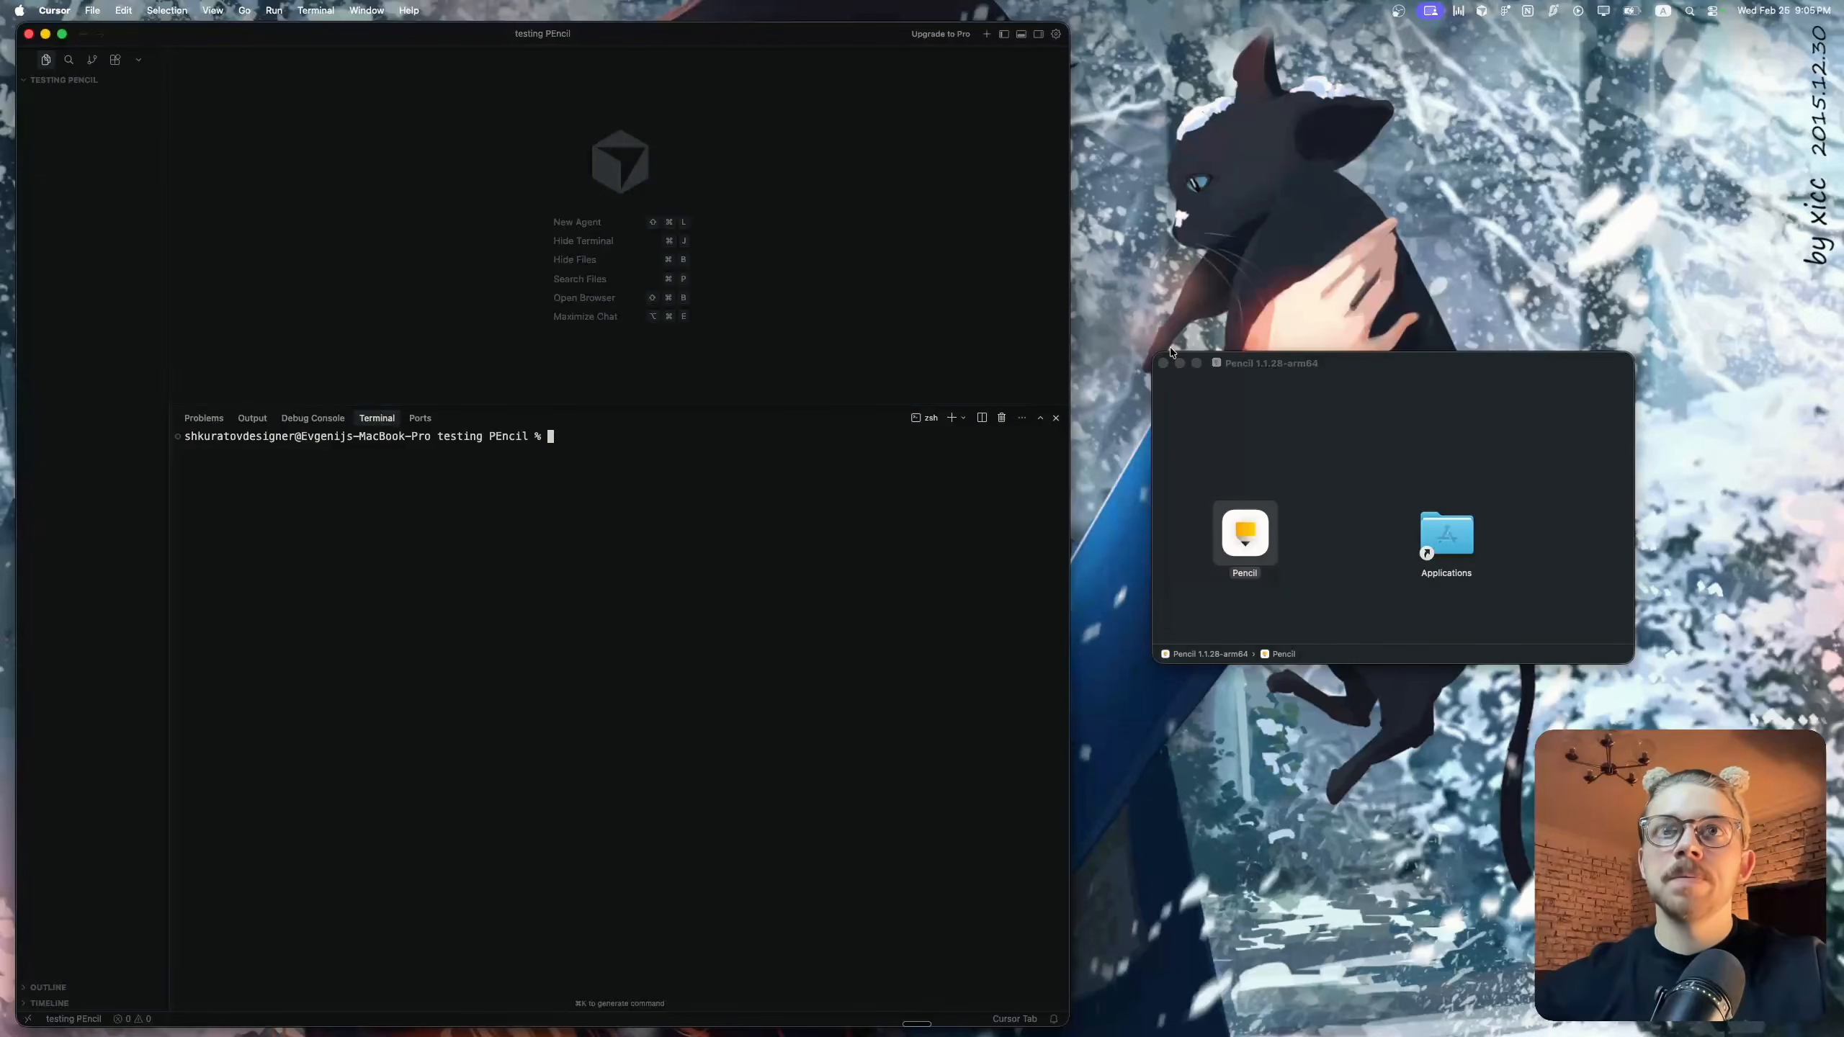
click(1164, 363)
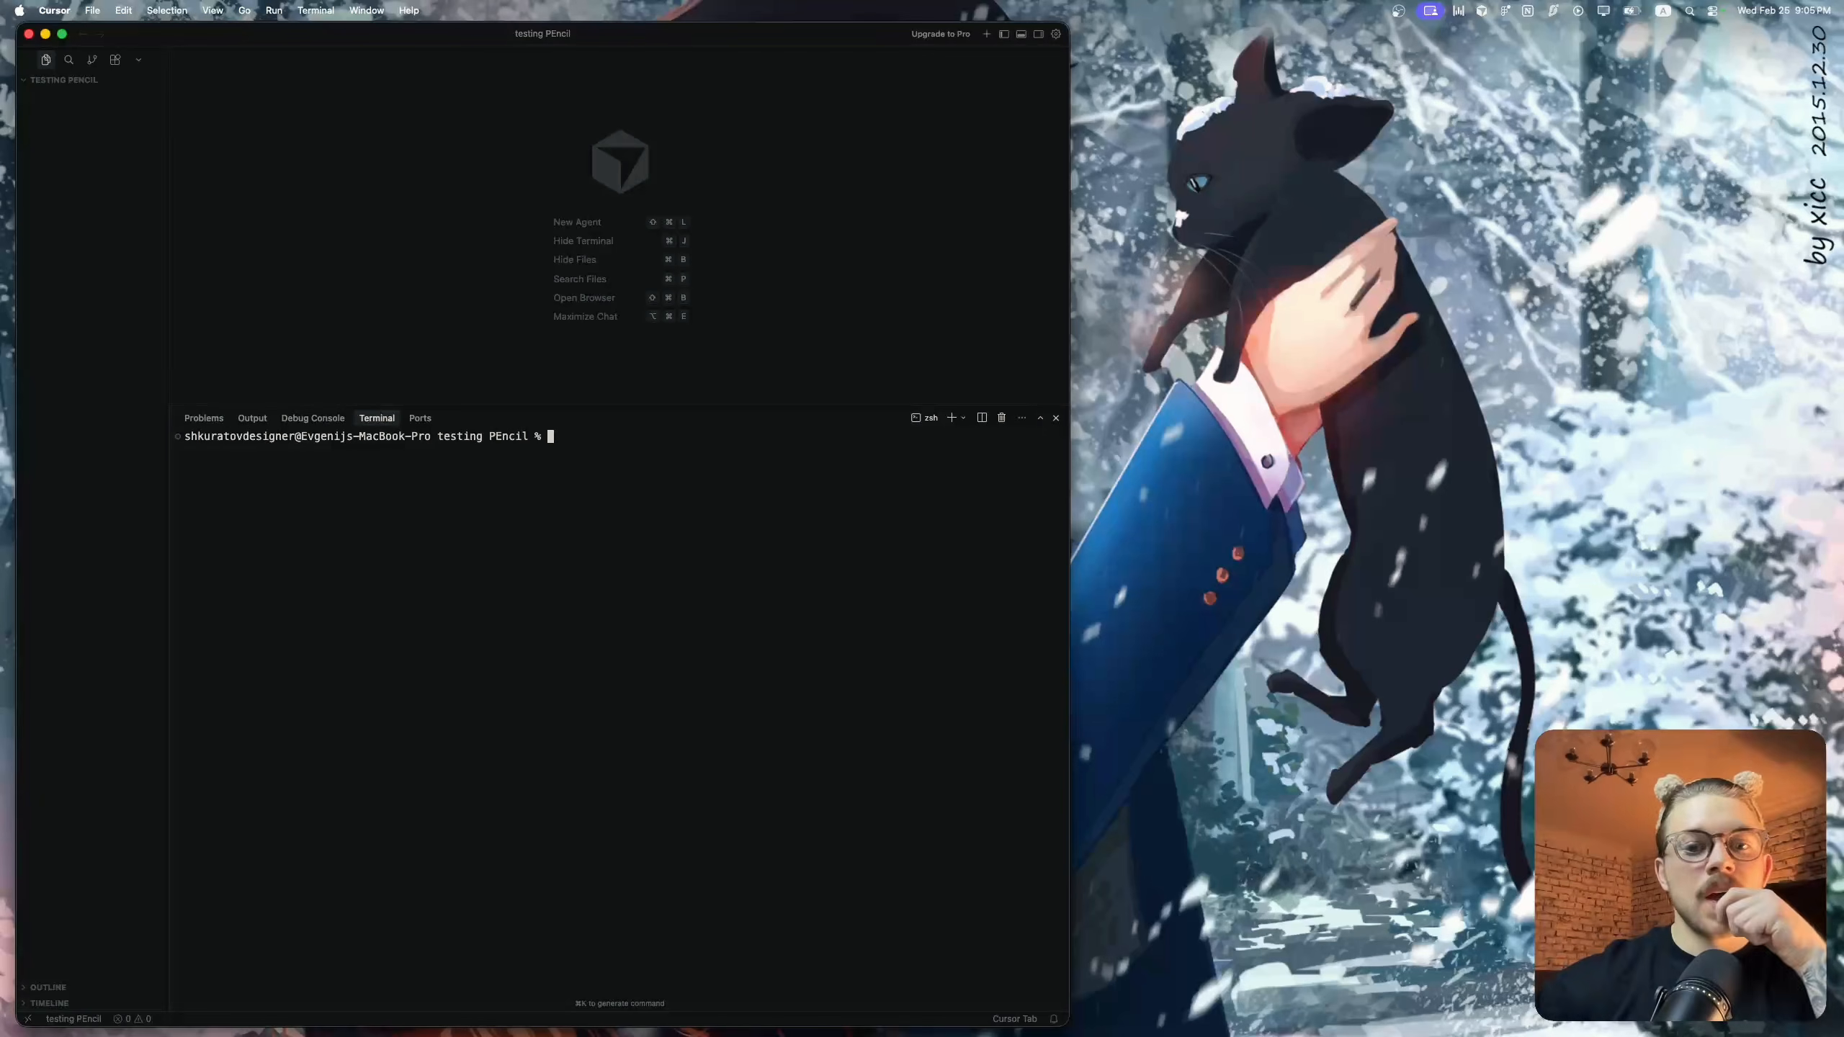
click(965, 396)
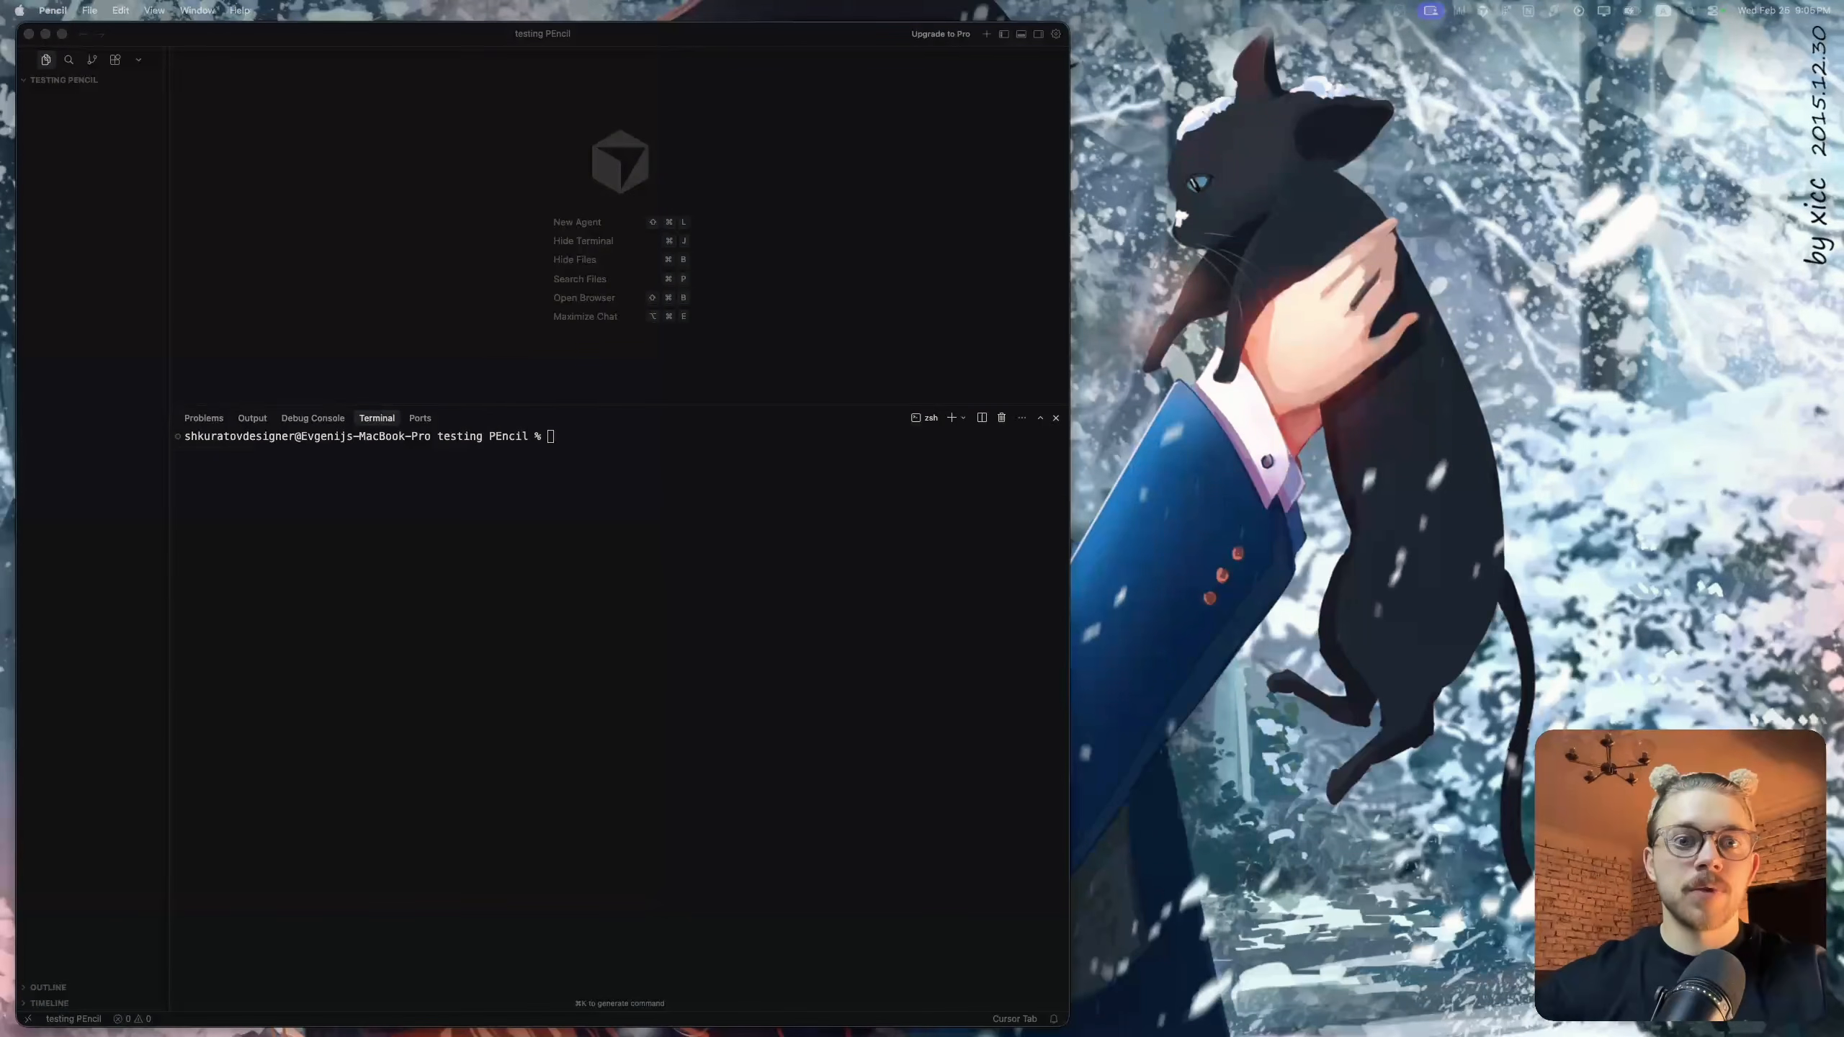
click(799, 35)
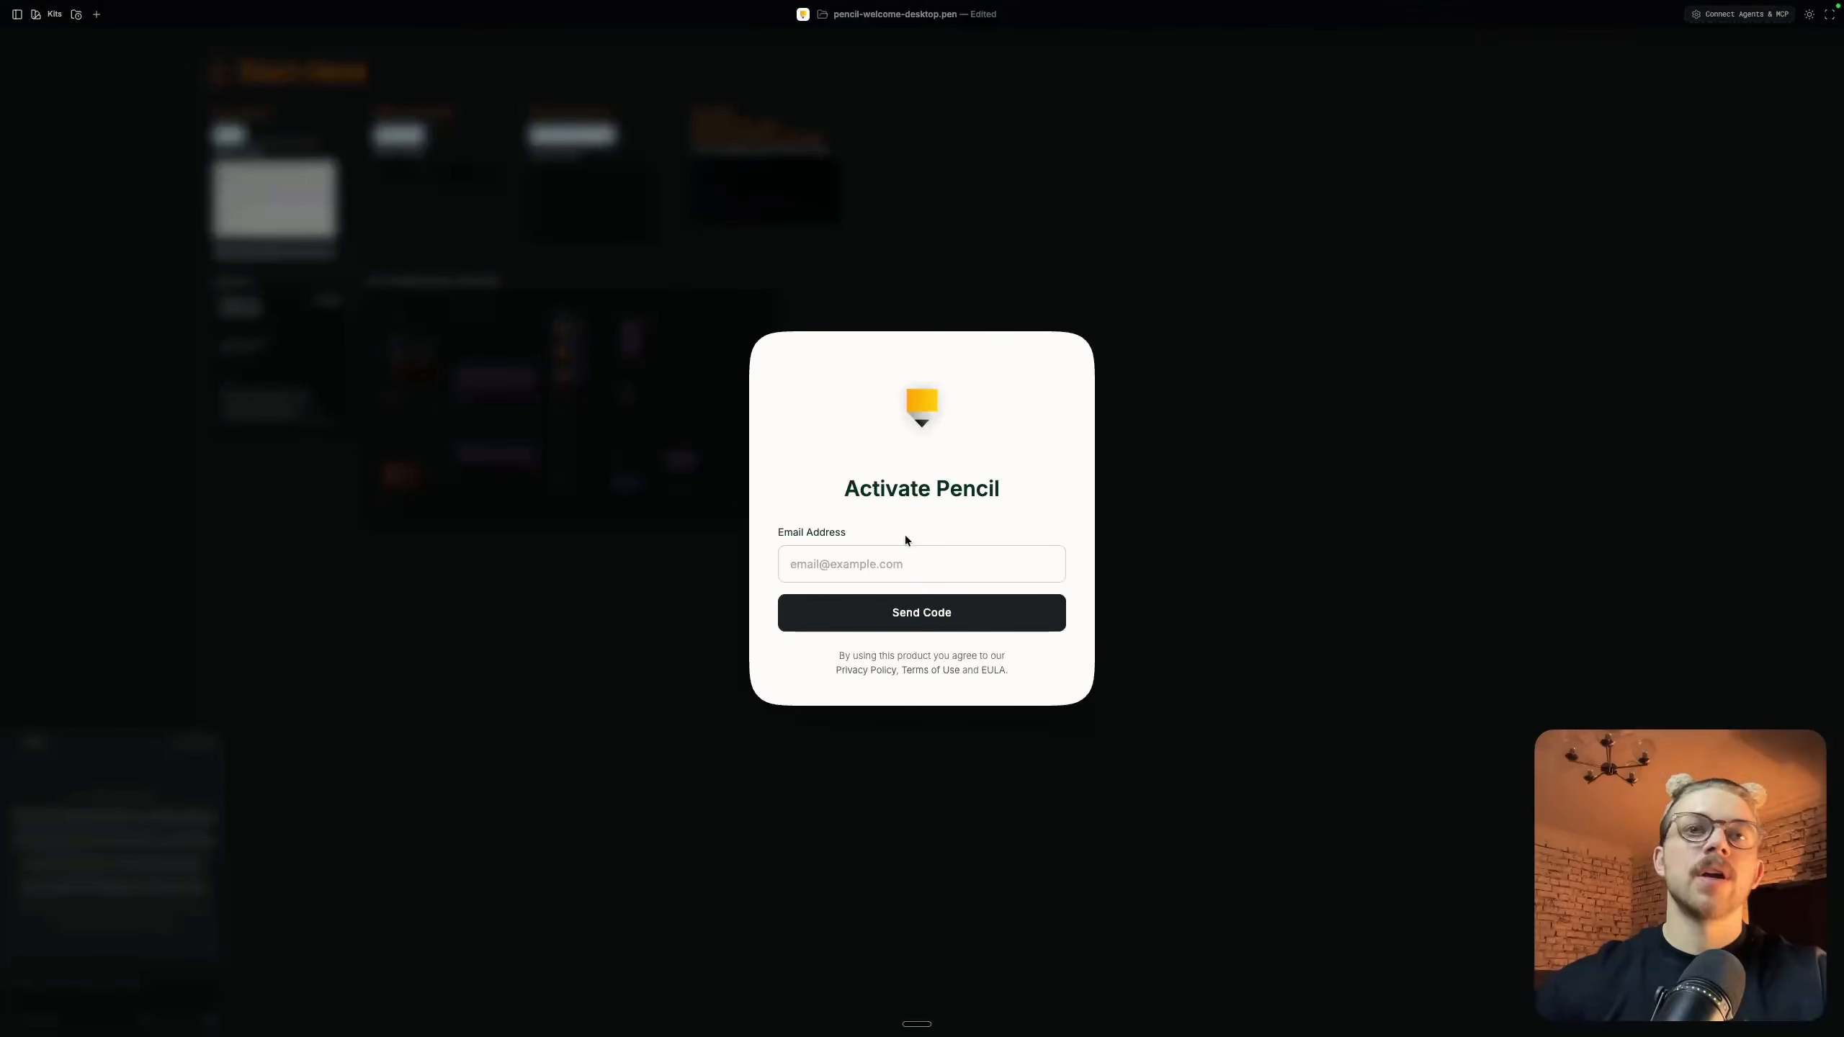
Enter the account's e-mail address to activate Pencil and close the Setup Agents & MCP dialog
click(895, 557)
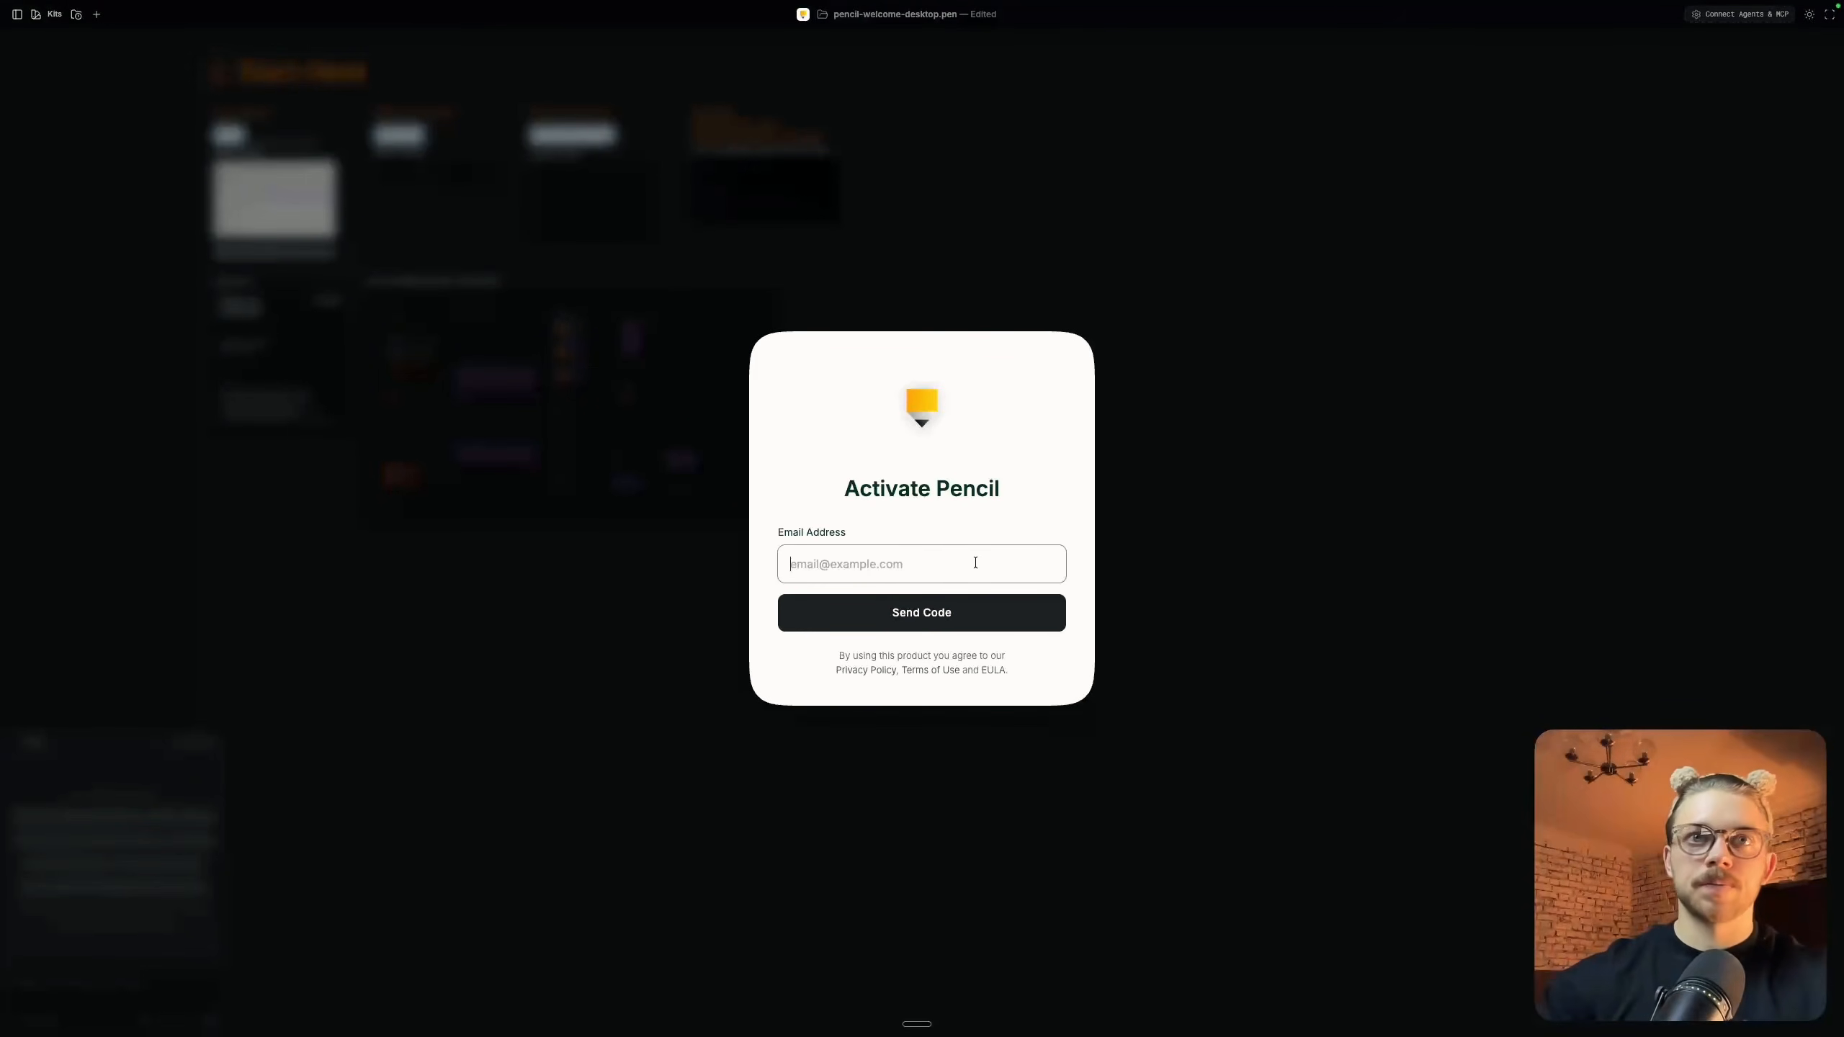
text(hea)
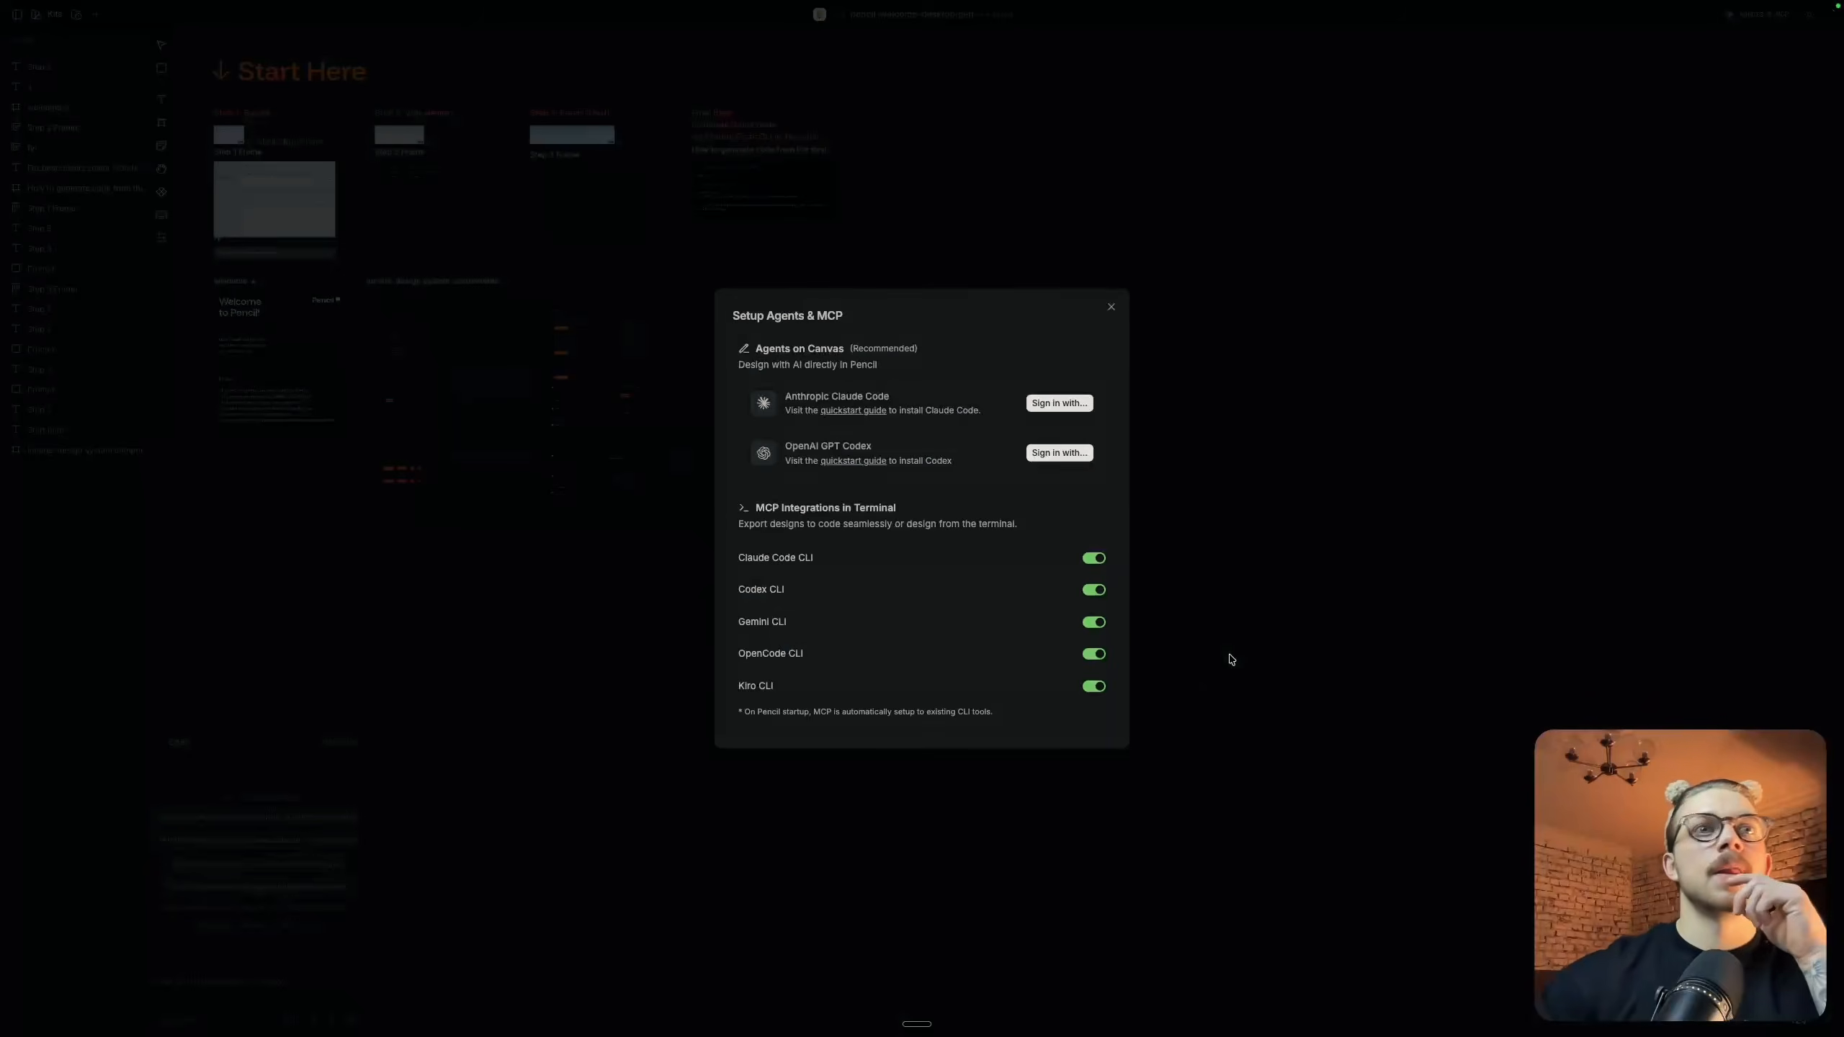
click(1111, 307)
Switch to Cursor, start Claude Code in the terminal and list its MCP servers with /mcp
key(ctrl+Left)
text(laude)
key(Return)
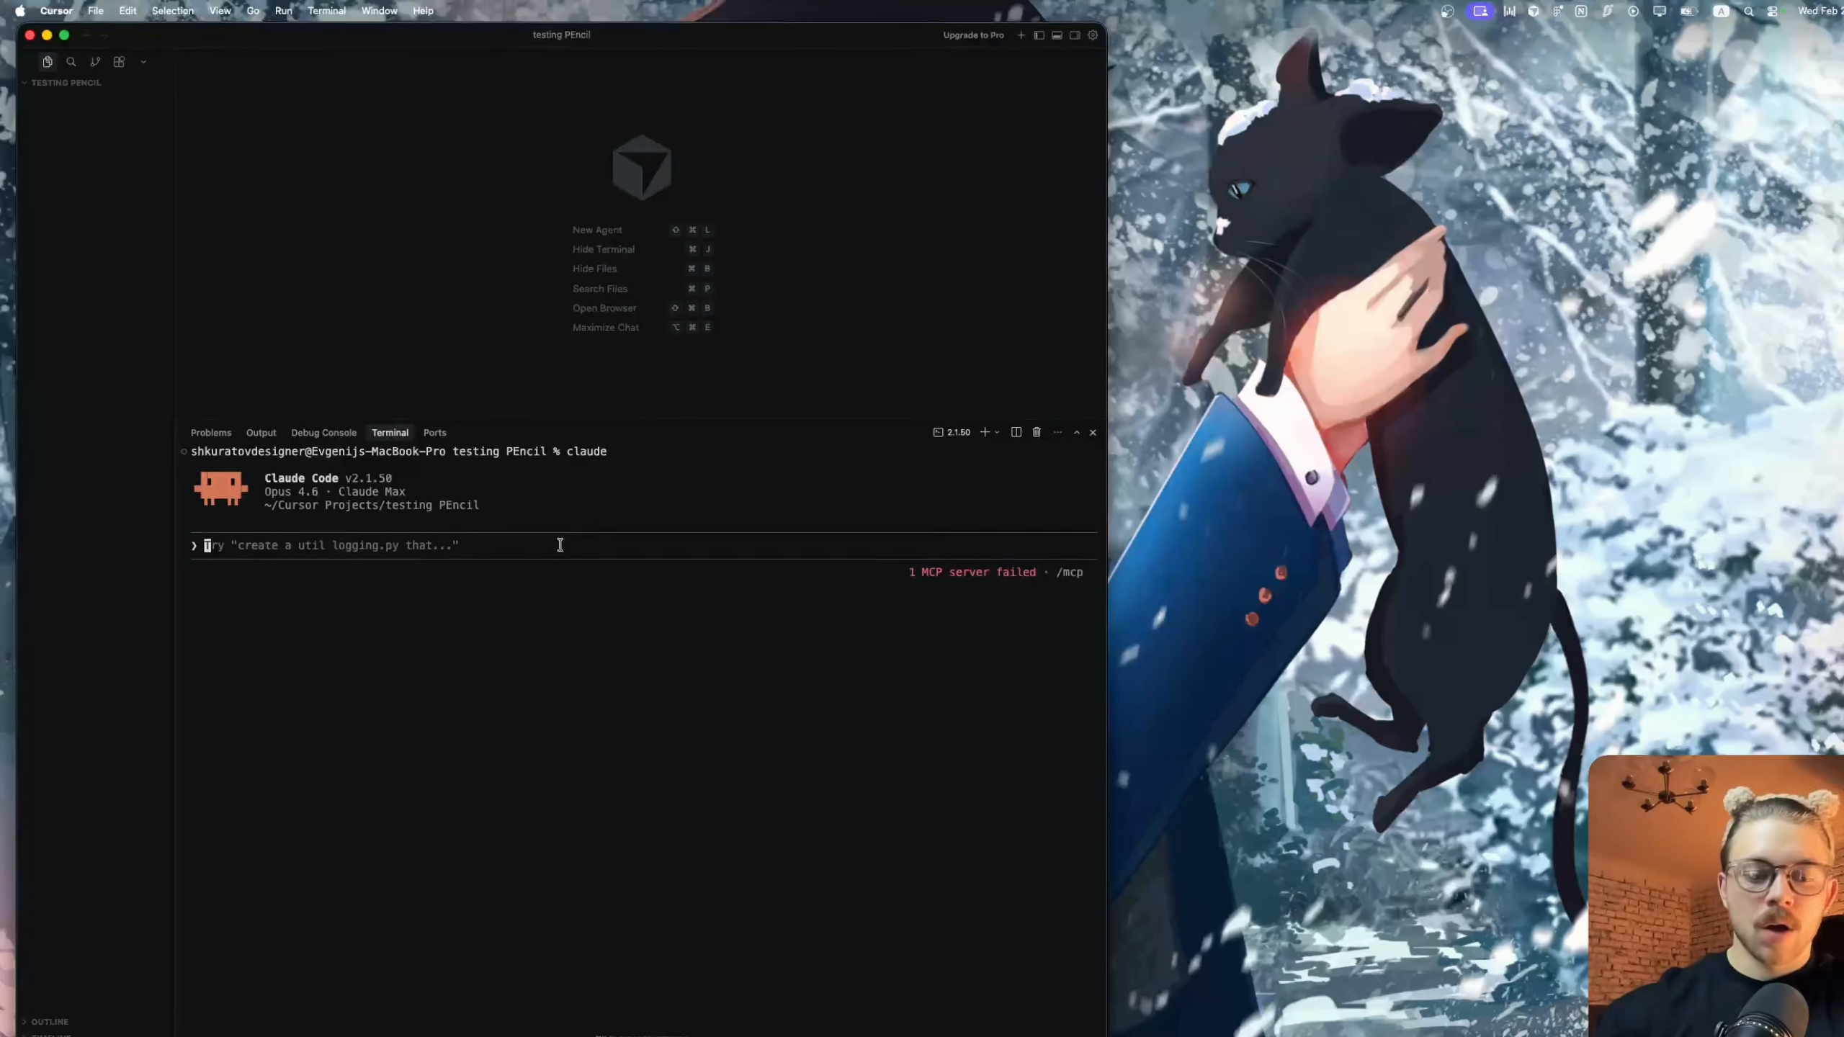
text(/mcp)
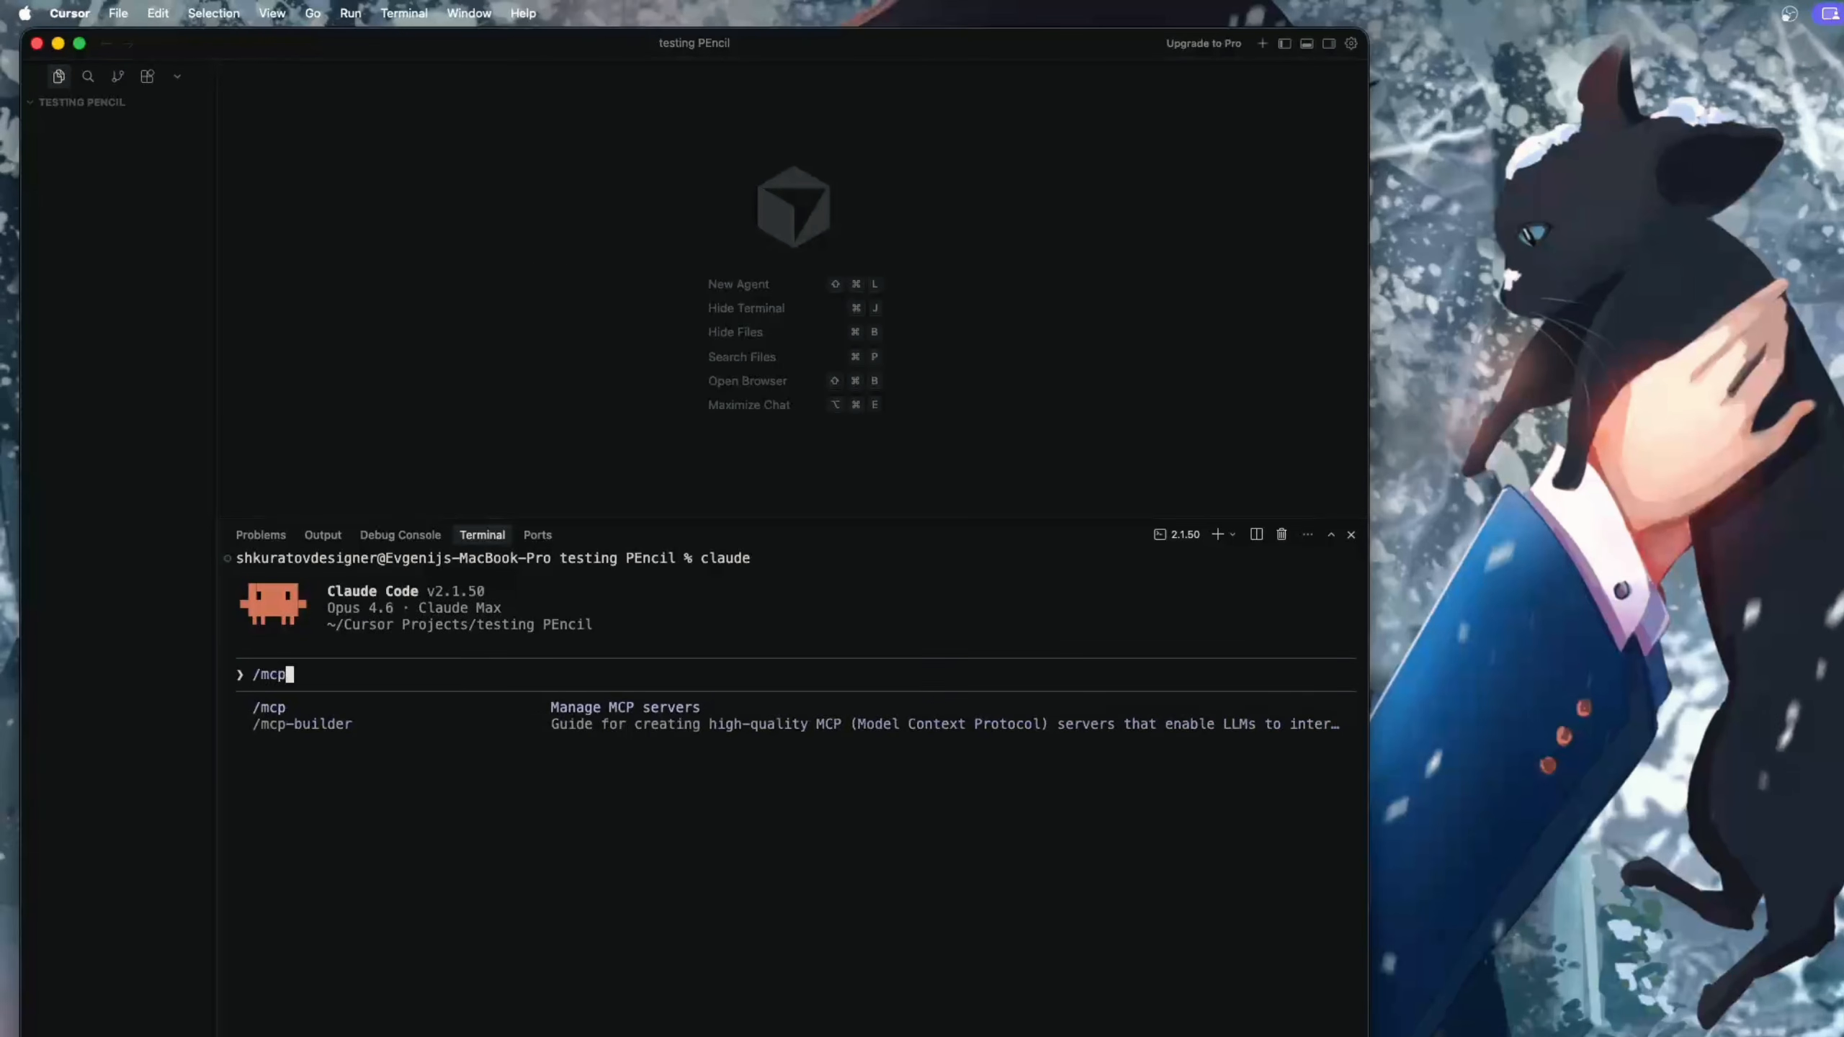
key(Return)
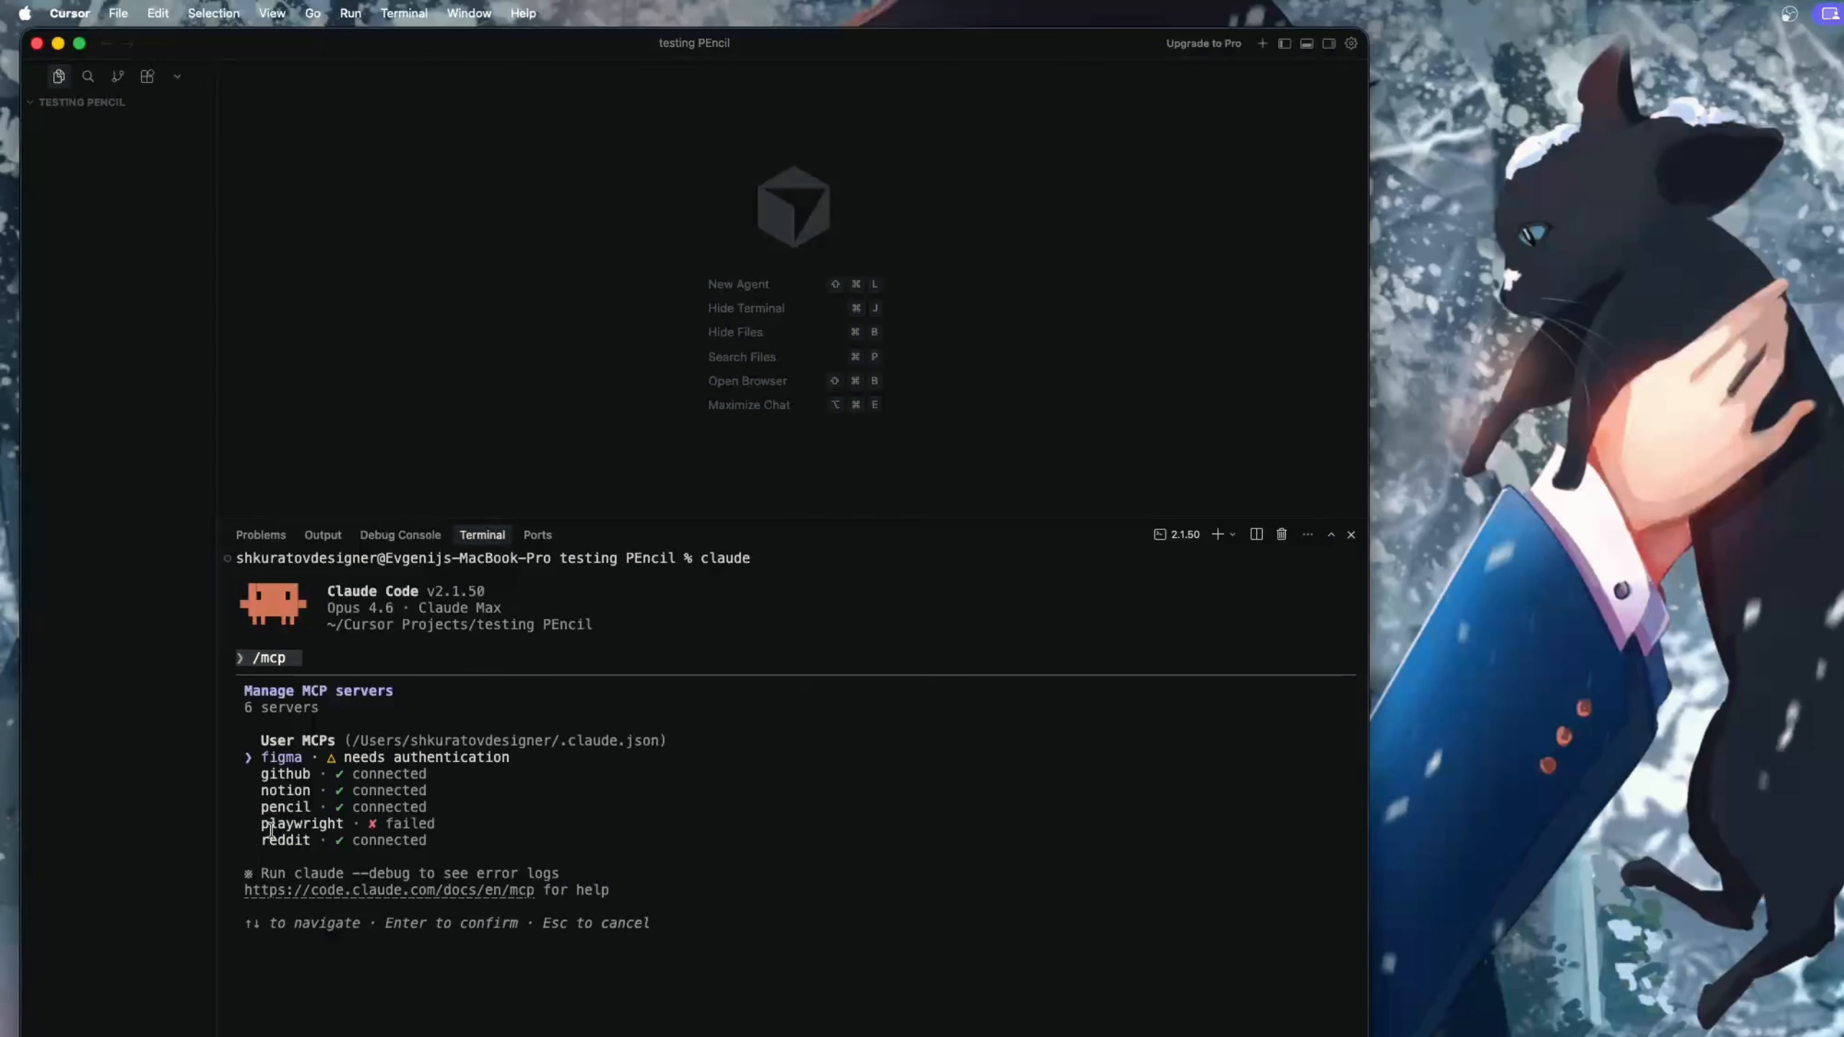
Switch to Pencil and view the welcome file's canvas
key(ctrl+Right)
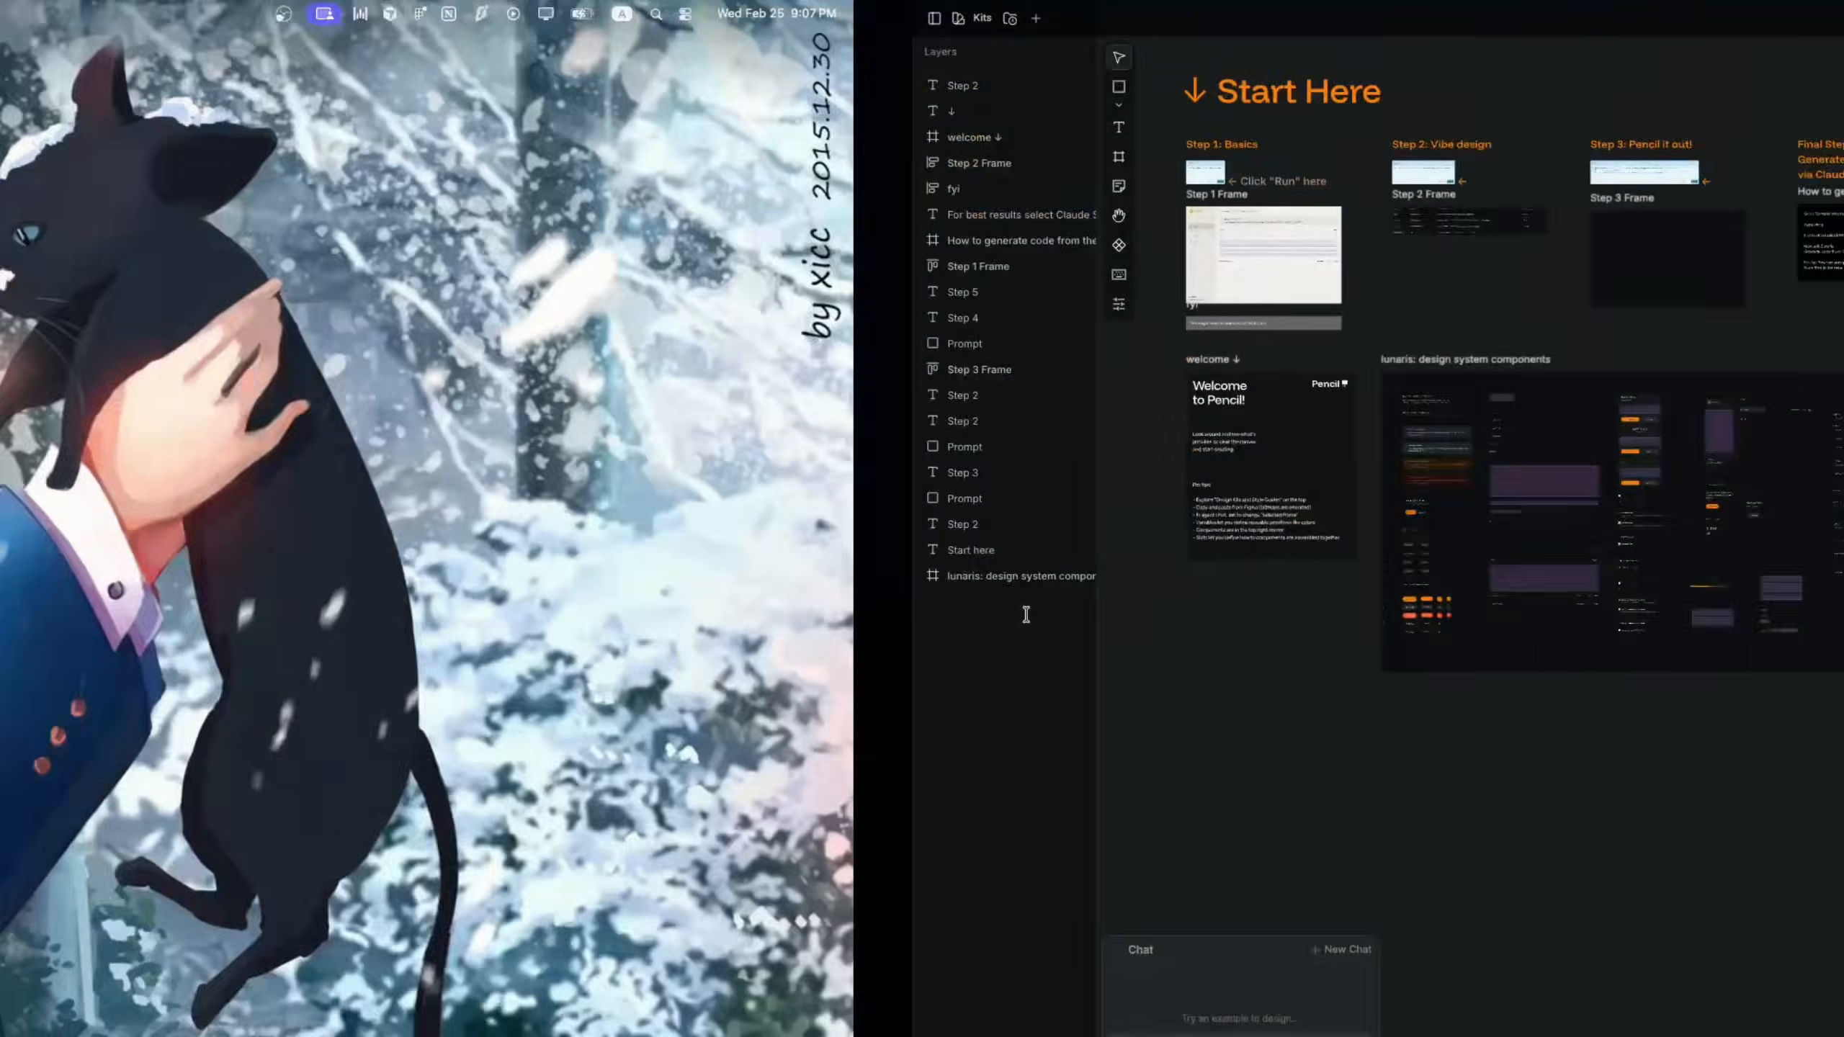
scroll(1067, 610, left, 4)
scroll(757, 334, up, 4)
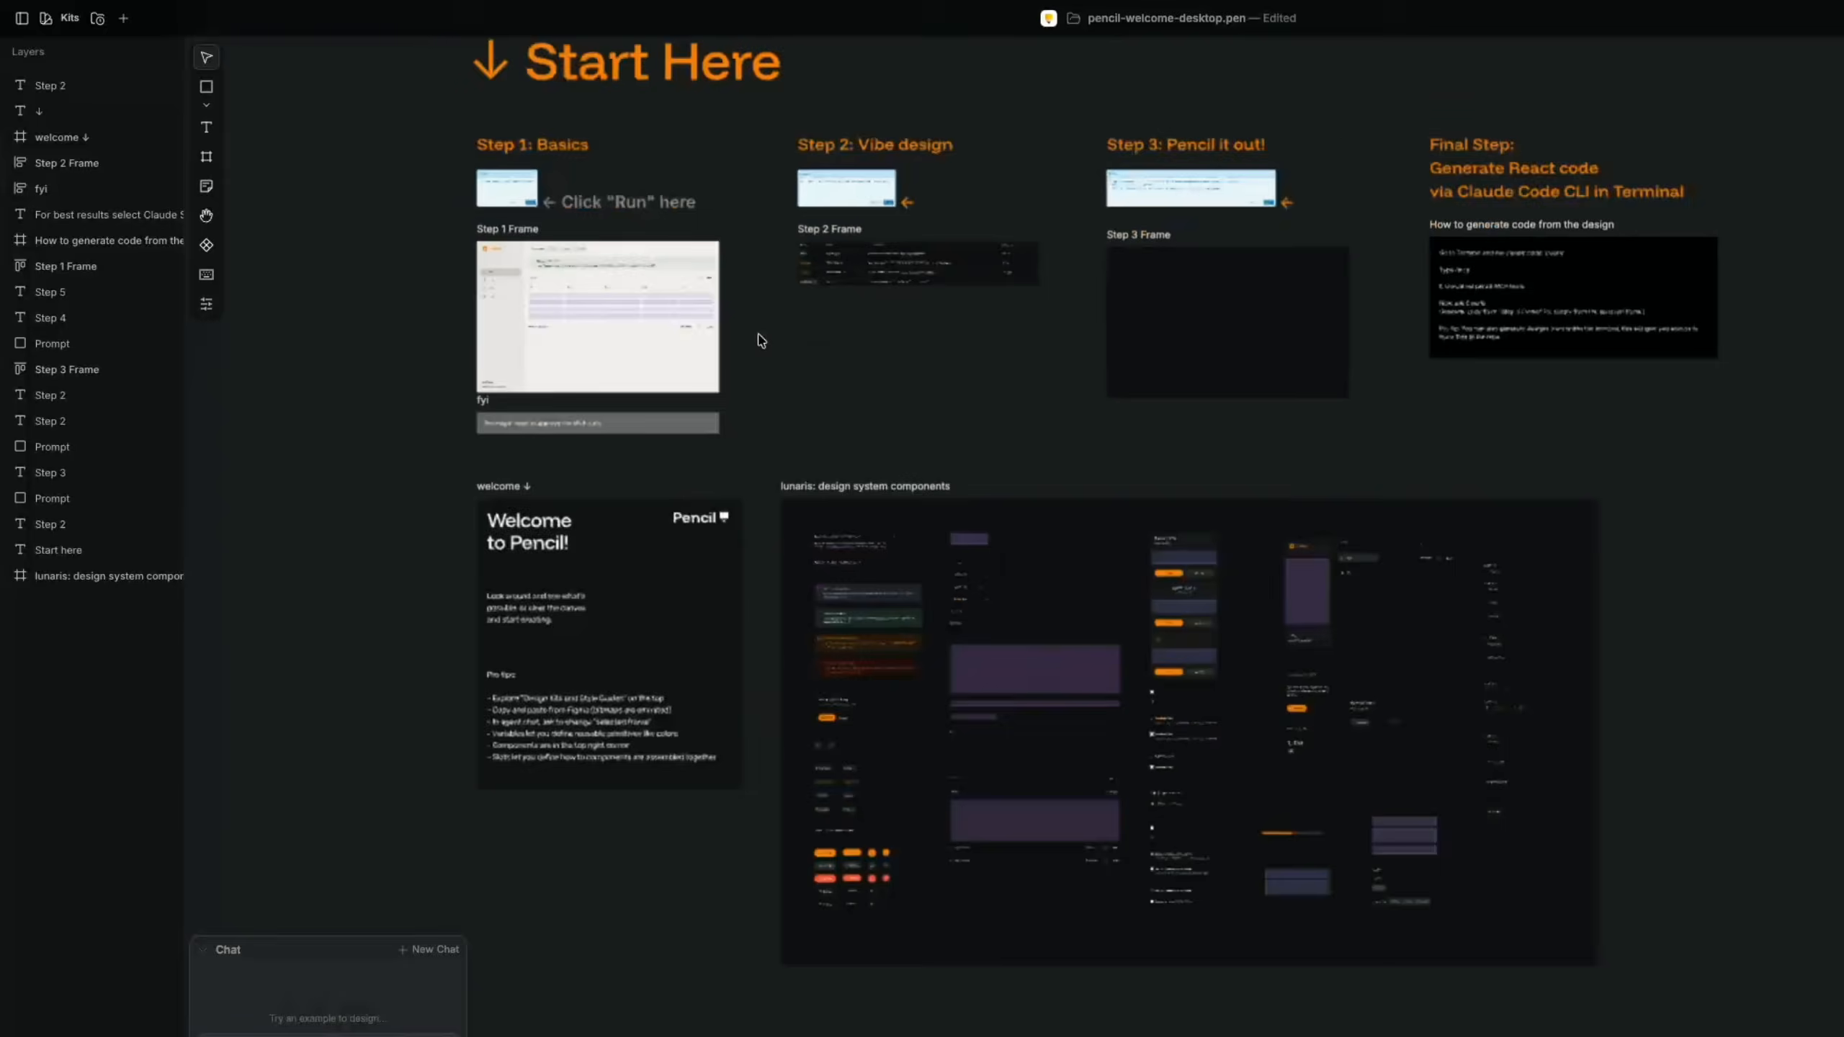
Switch back to Cursor, inspect the pencil server's details in the MCP list and dismiss the MCP dialog
key(ctrl+Left)
key(Down)
key(Down)
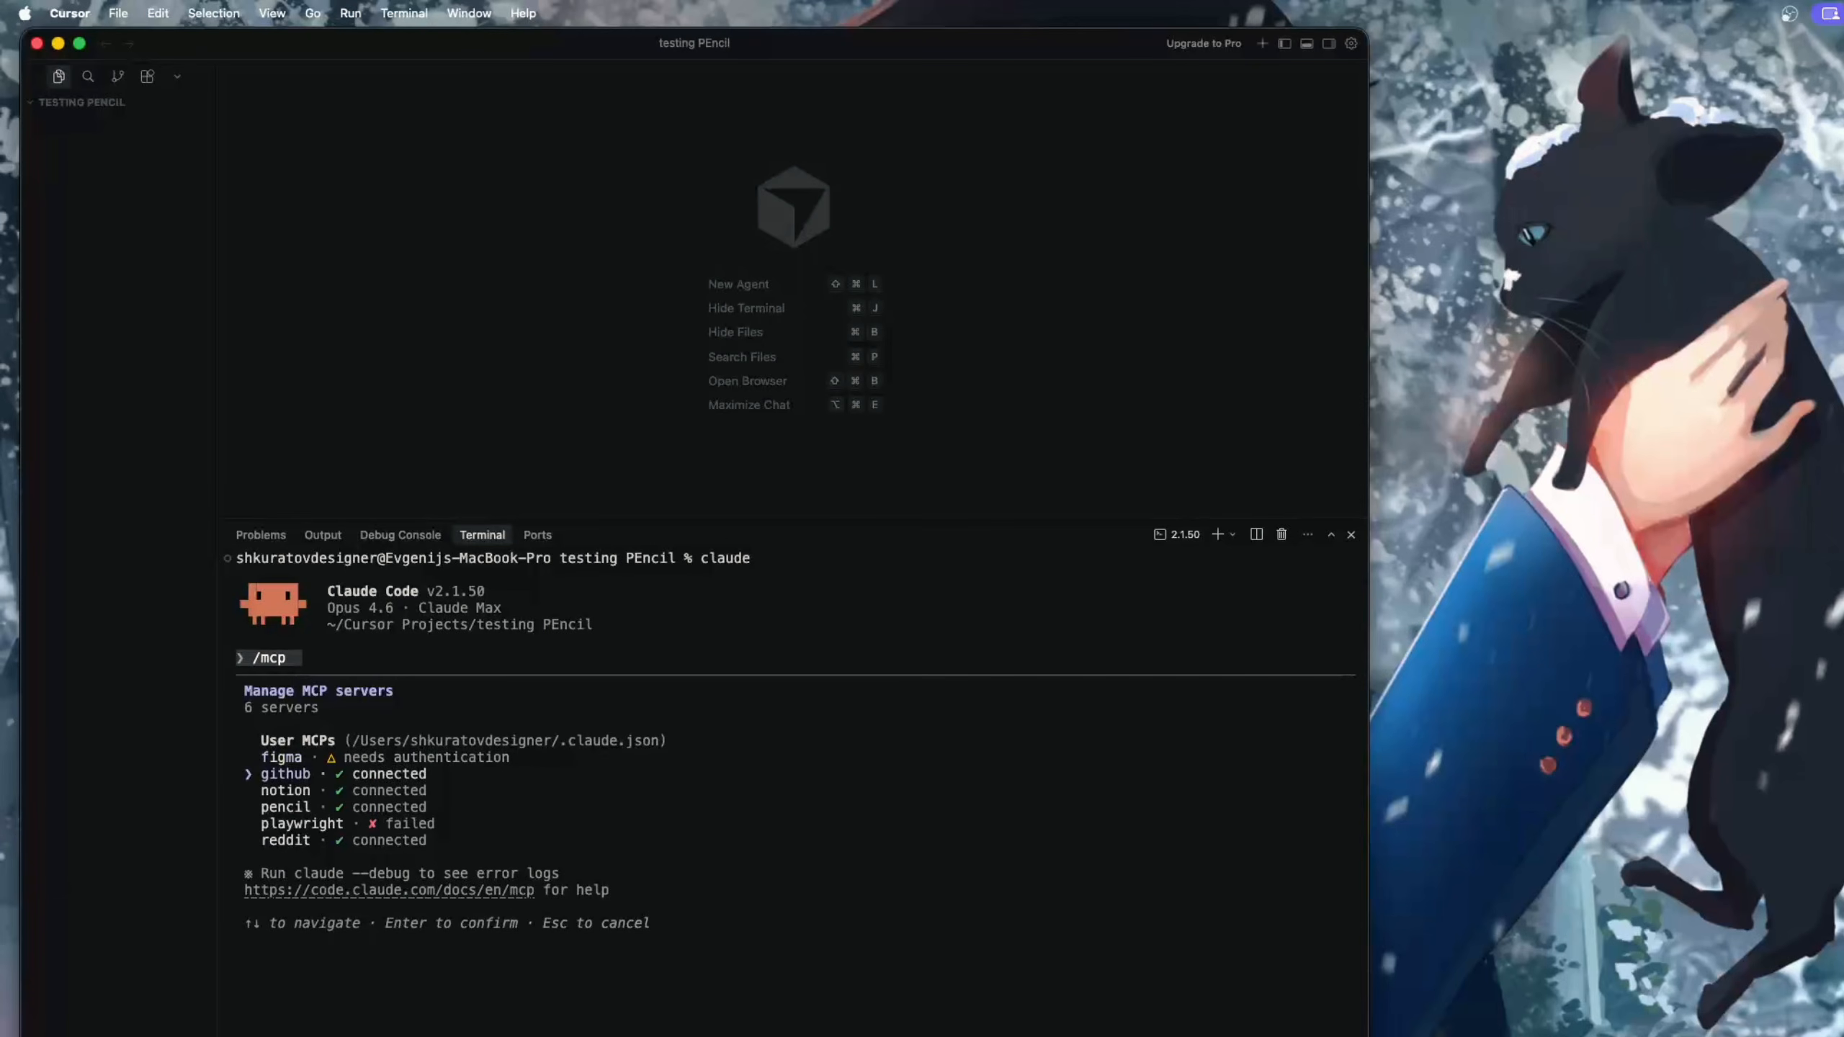
key(Down)
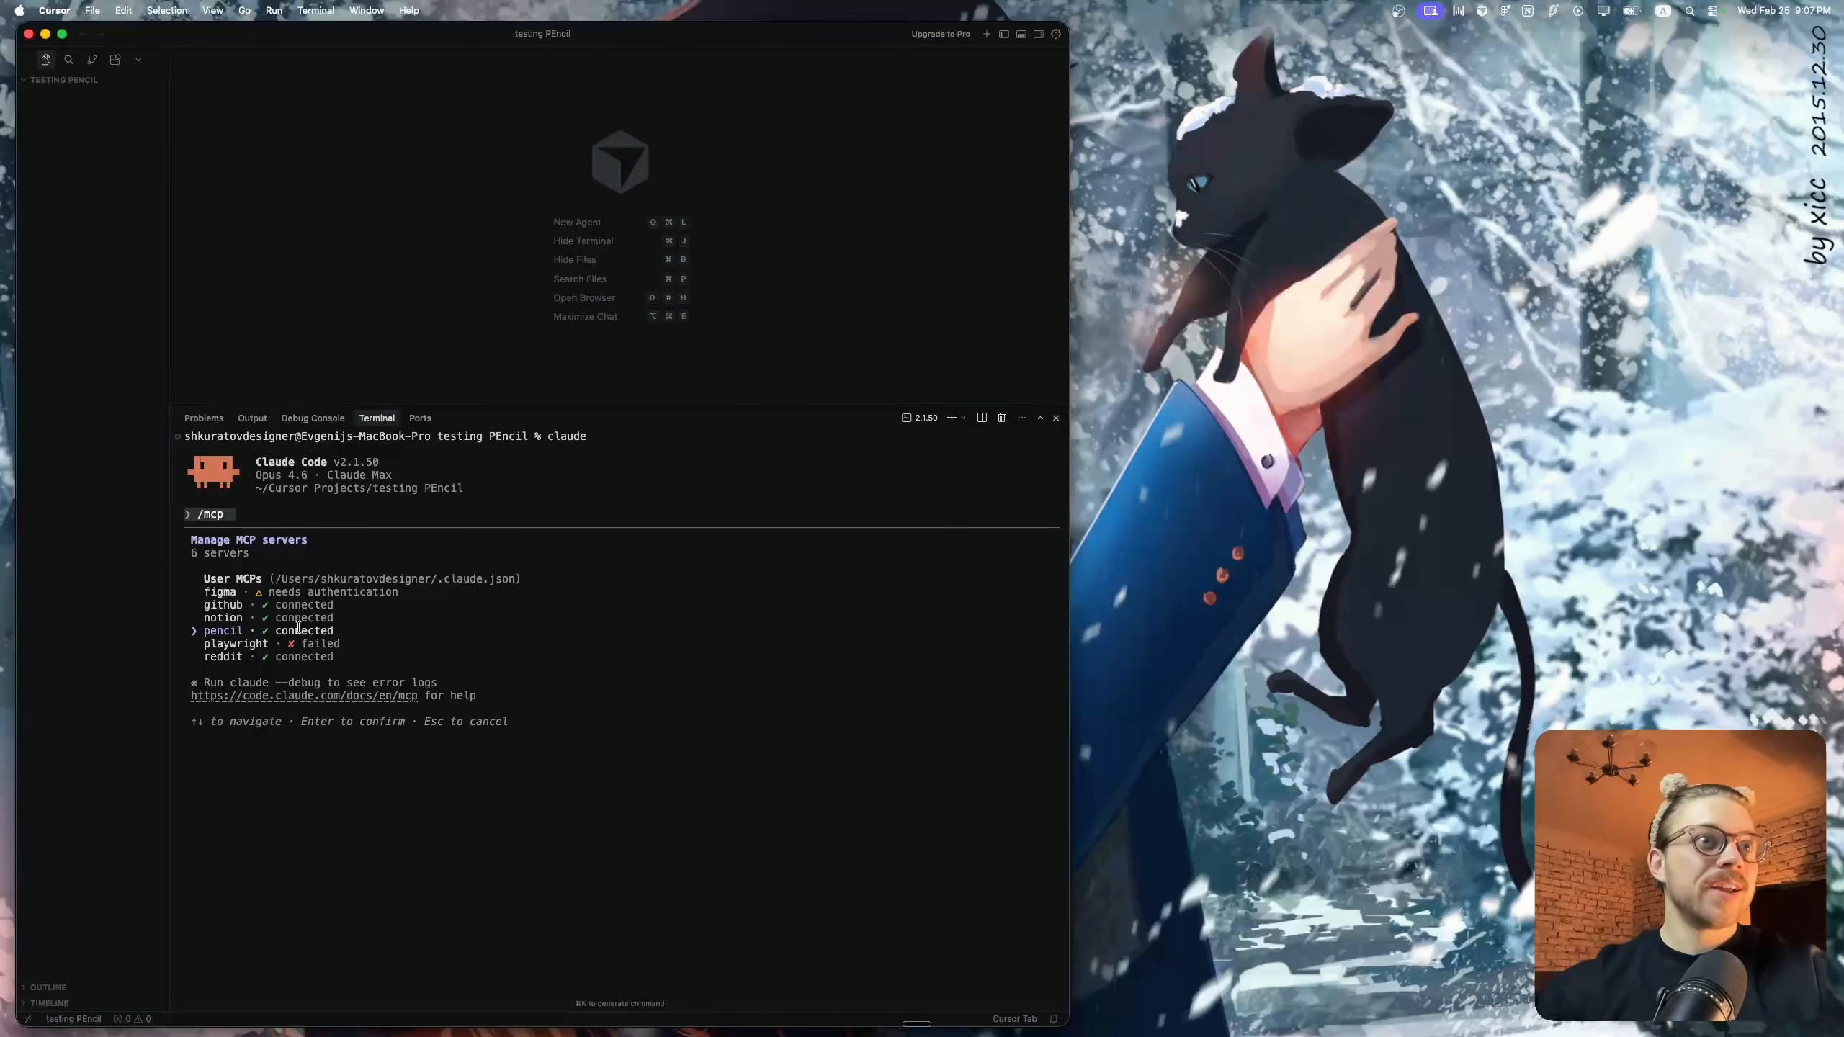
key(Return)
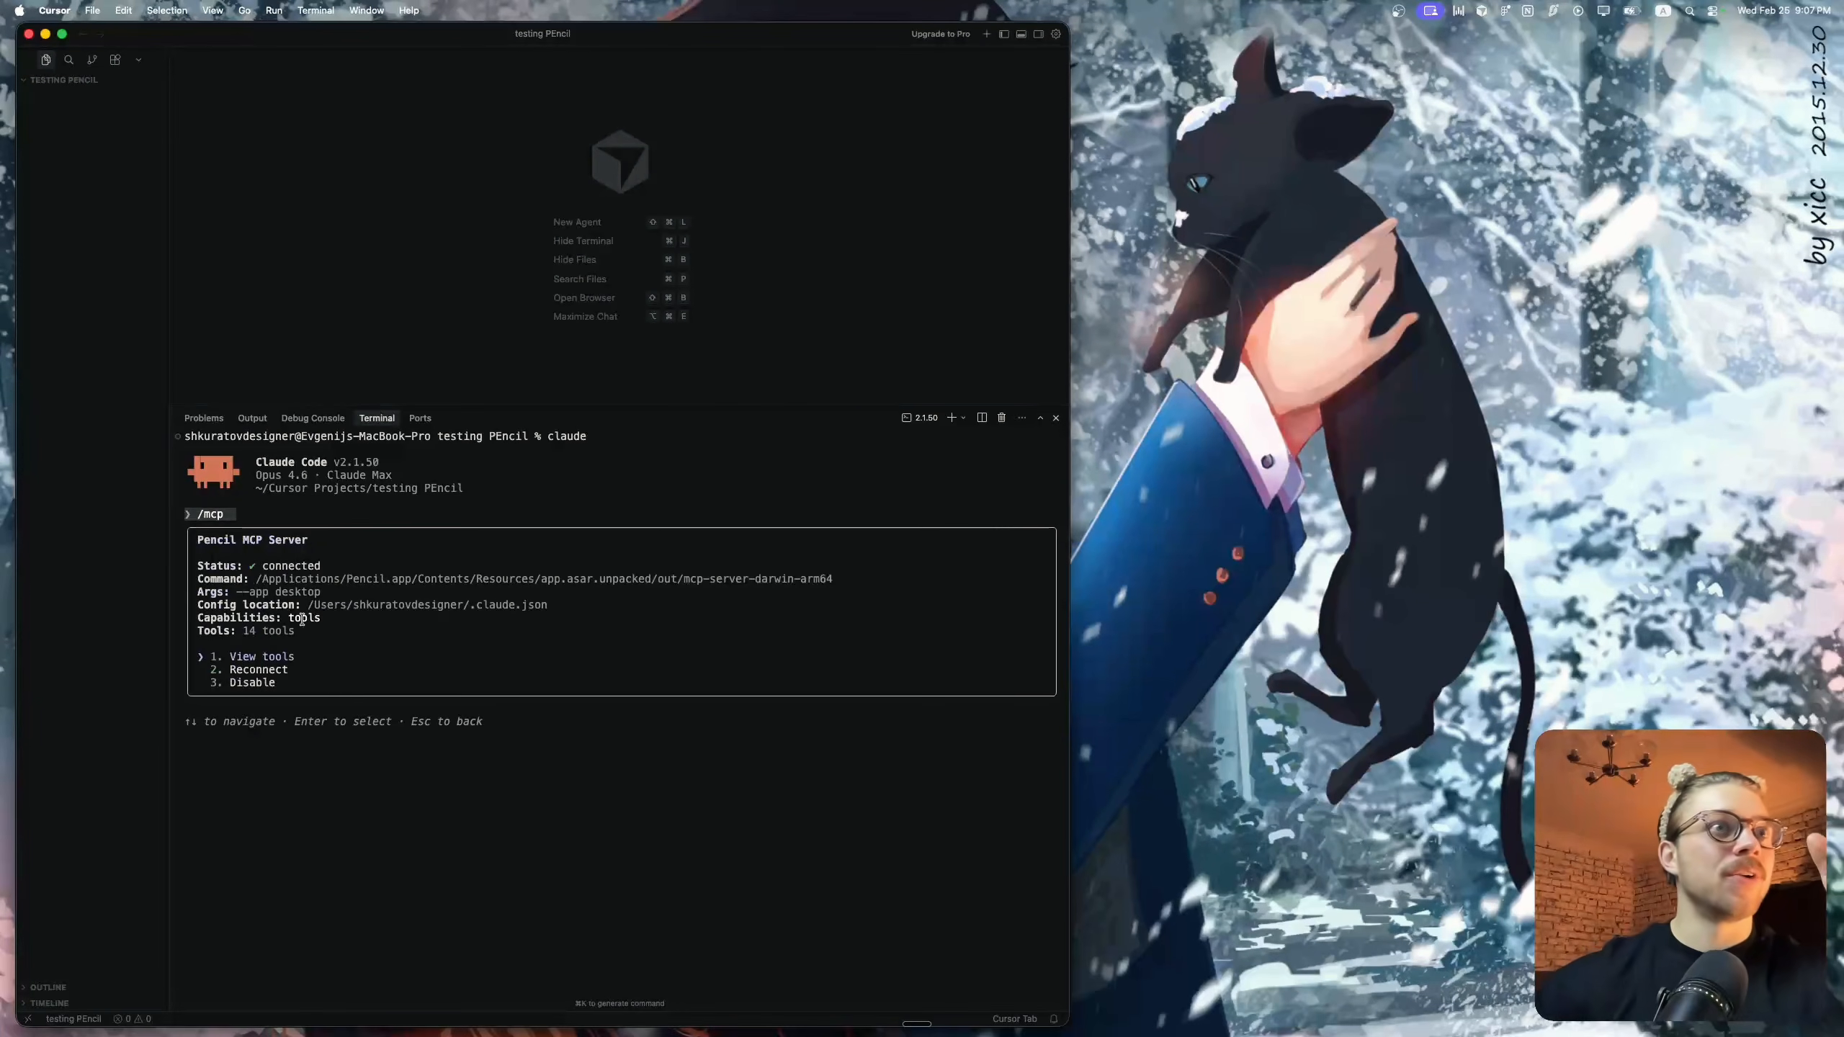
key(Down)
key(Down)
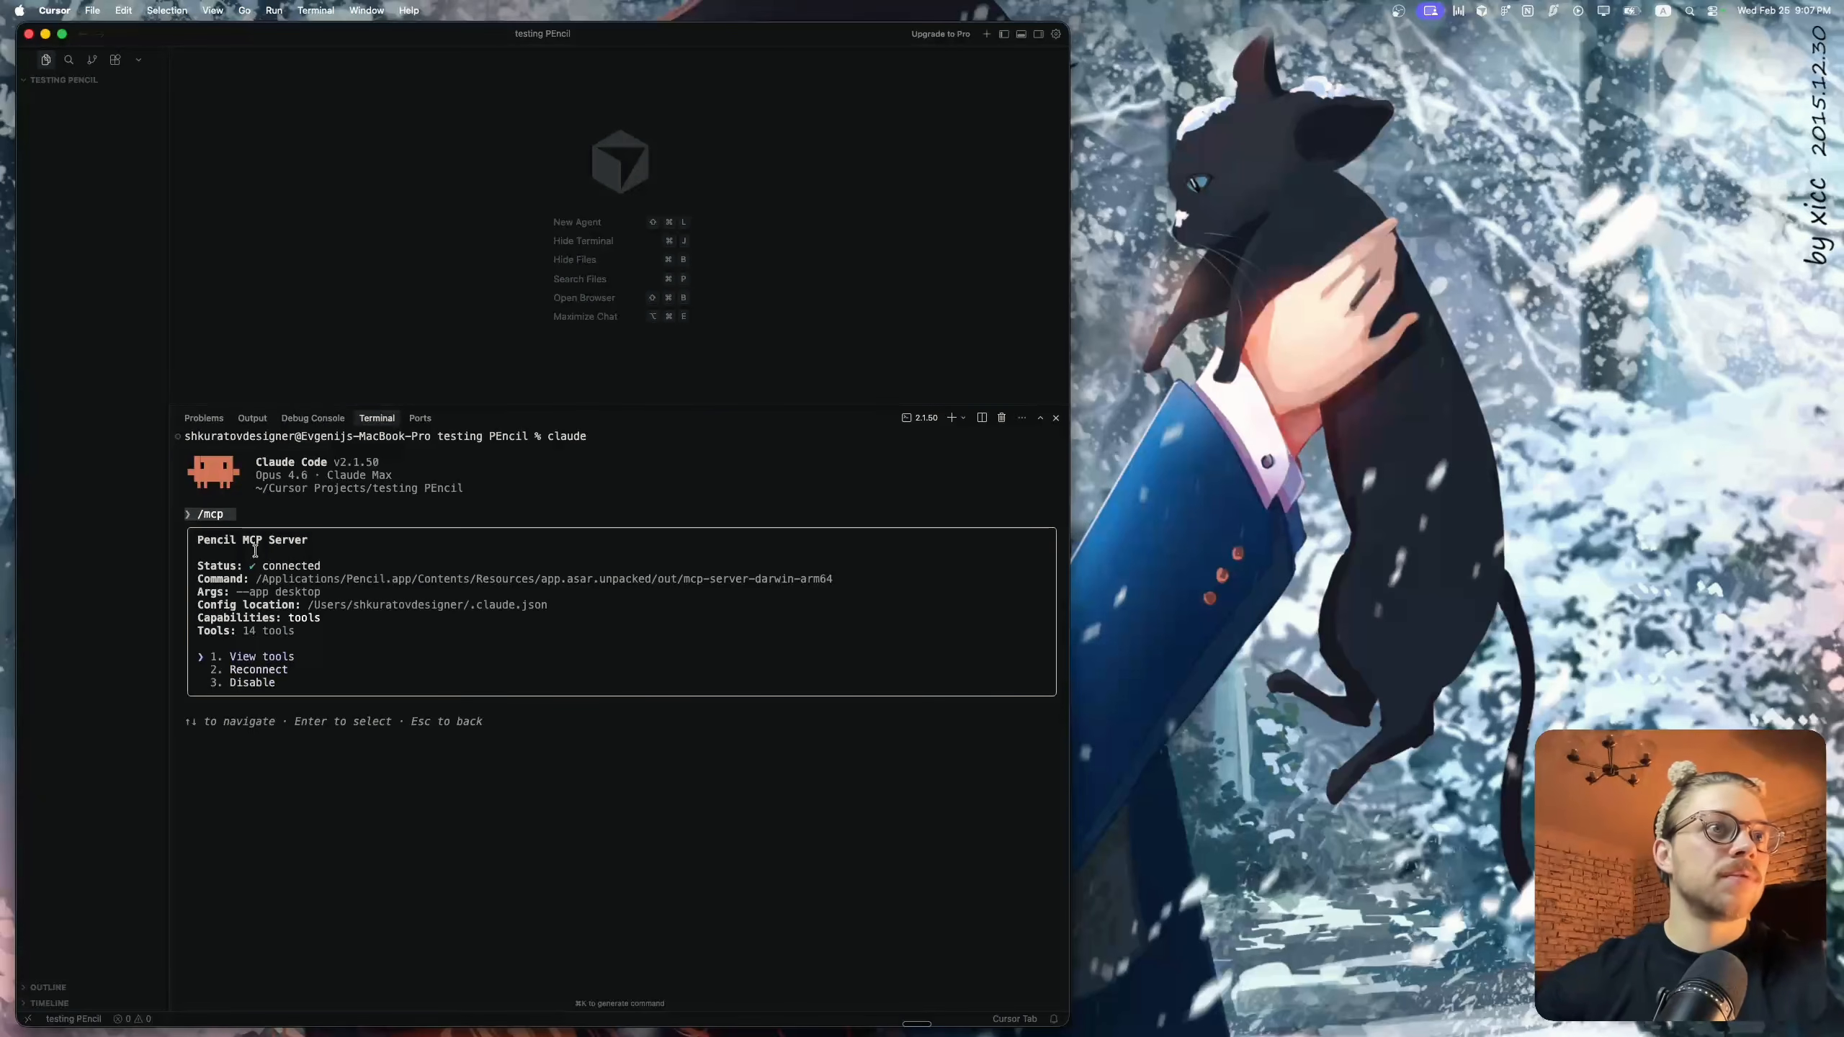
key(Escape)
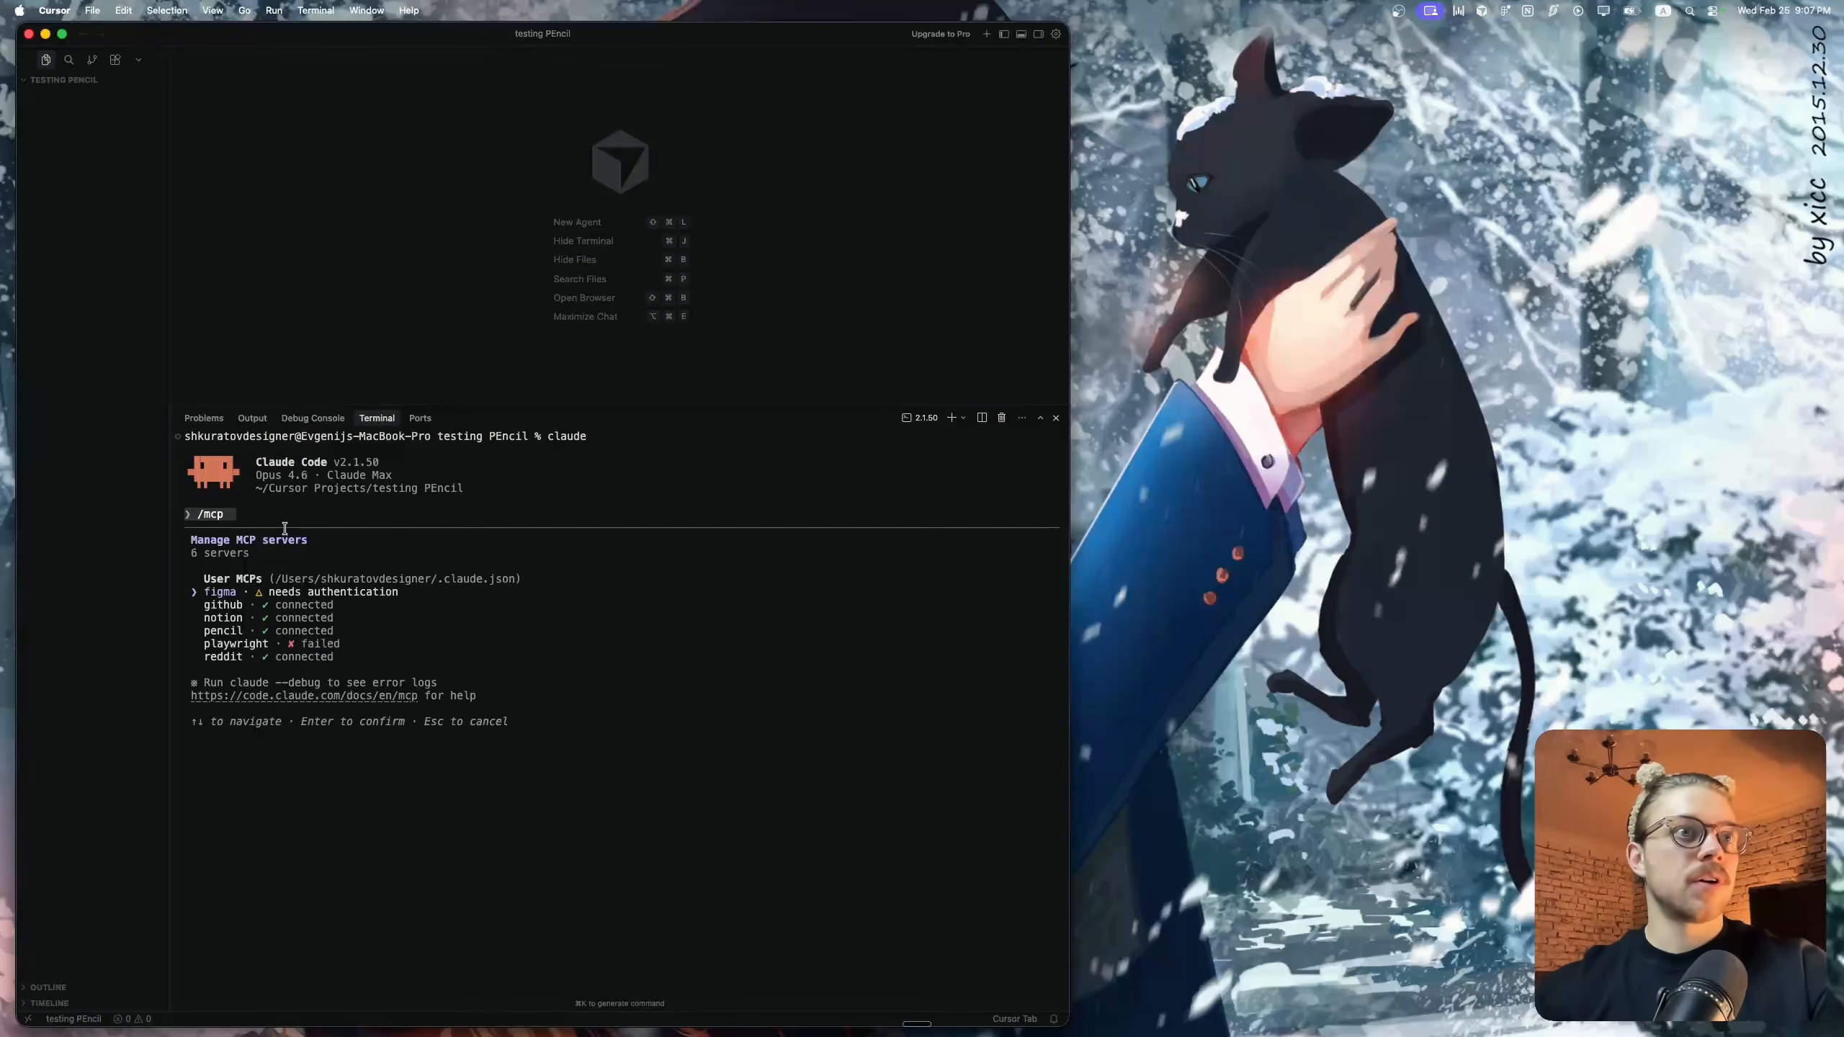
key(Escape)
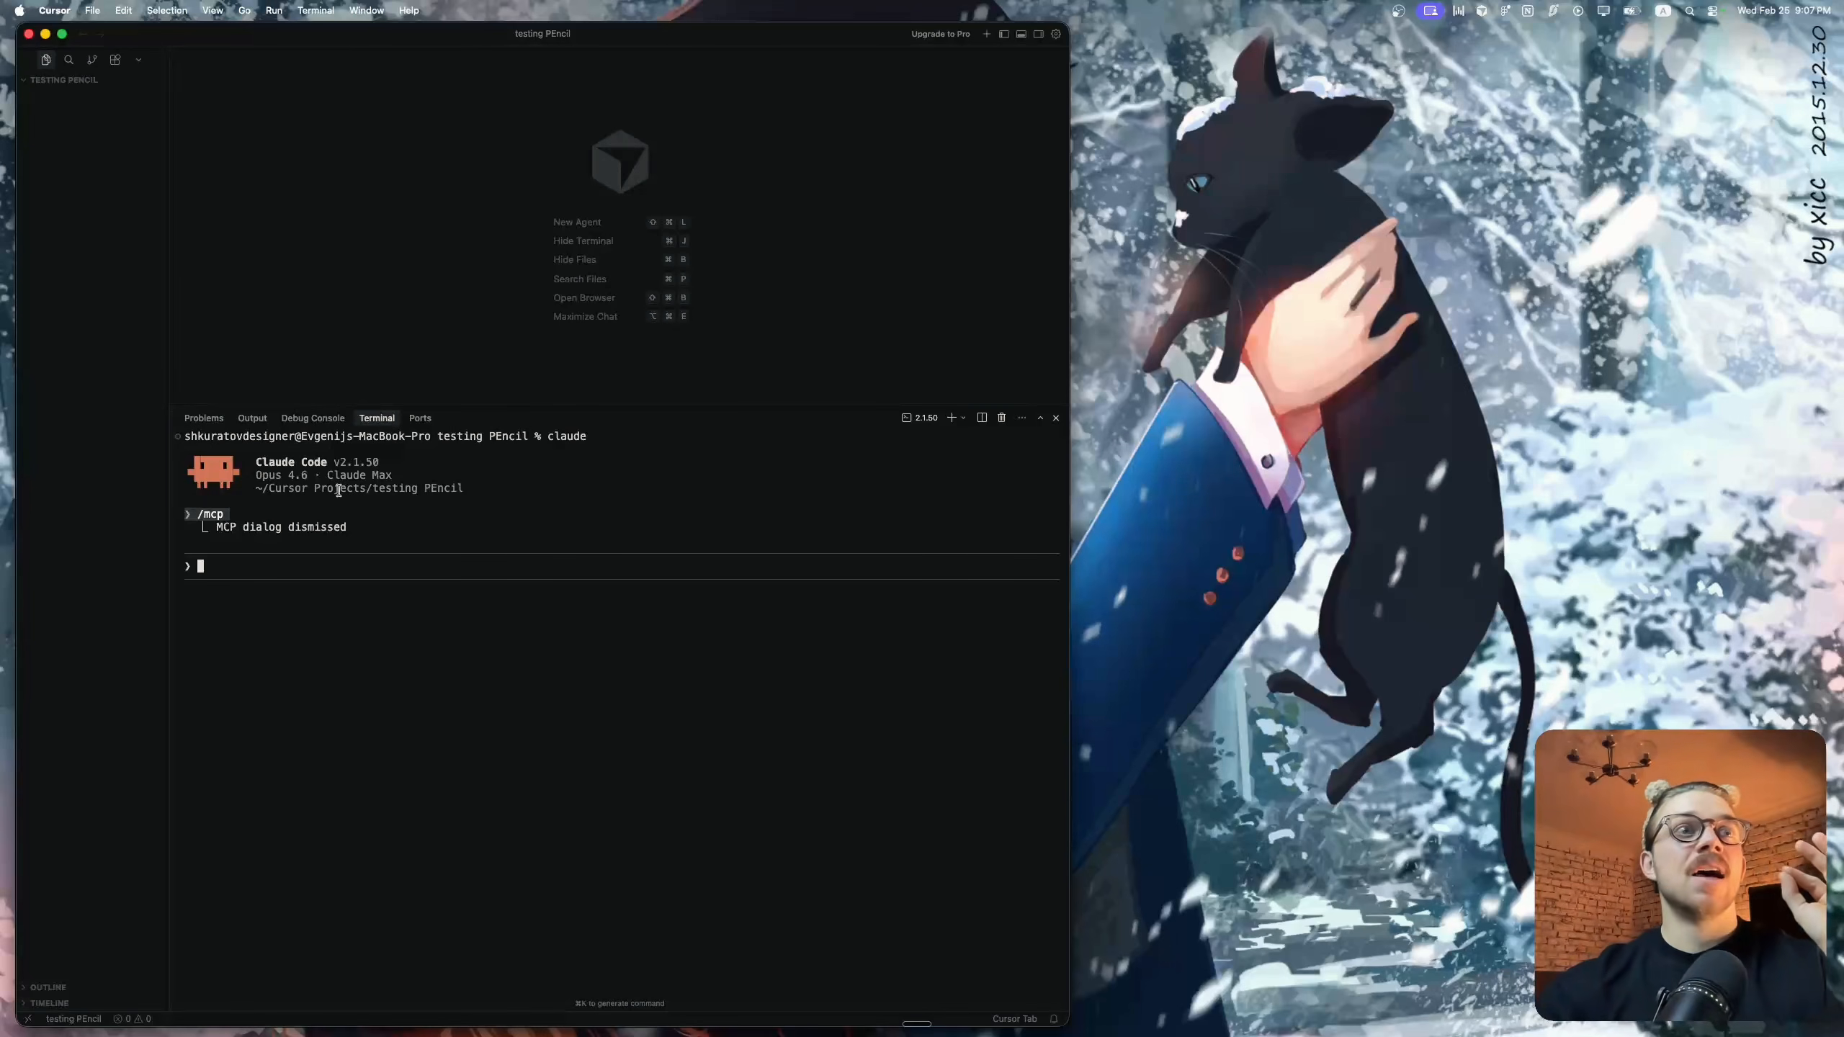
Switch to Pencil and examine the Start Here steps and example frames on the welcome canvas
key(ctrl+Right)
scroll(629, 385, up, 5)
scroll(629, 385, up, 3)
scroll(629, 384, down, 10)
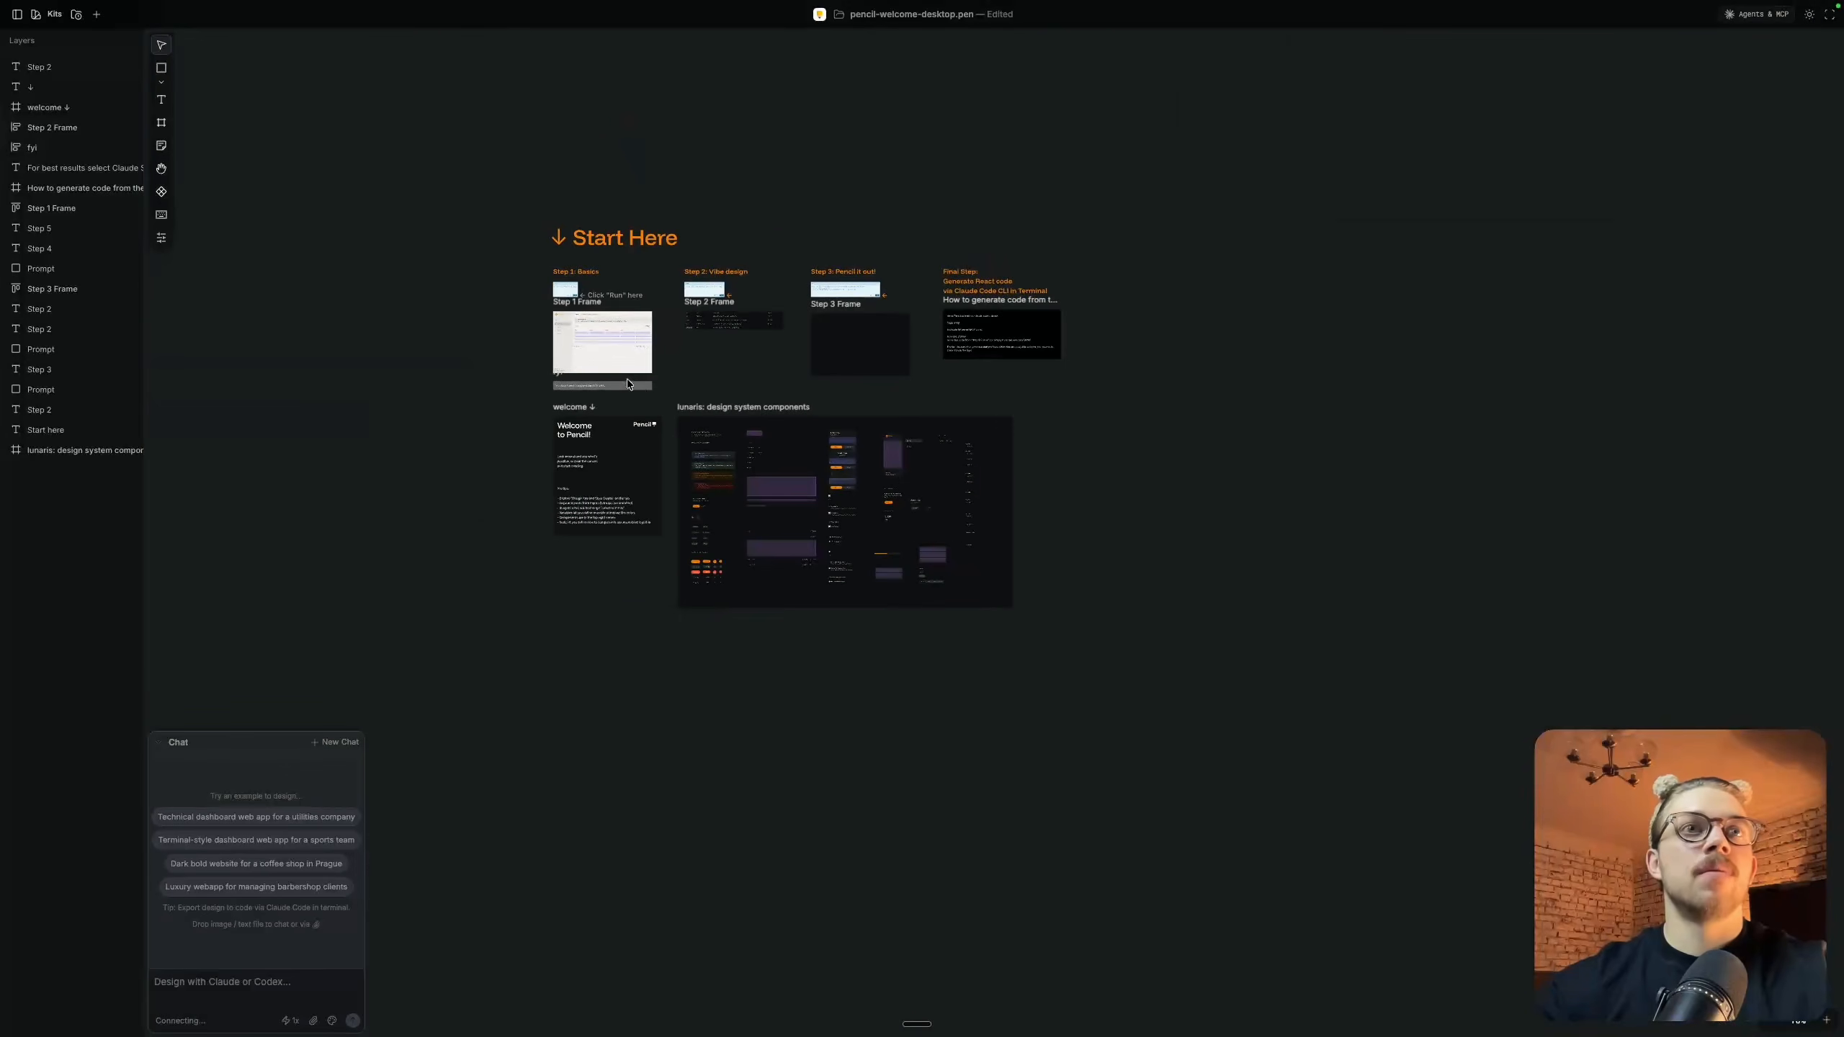
scroll(674, 321, up, 5)
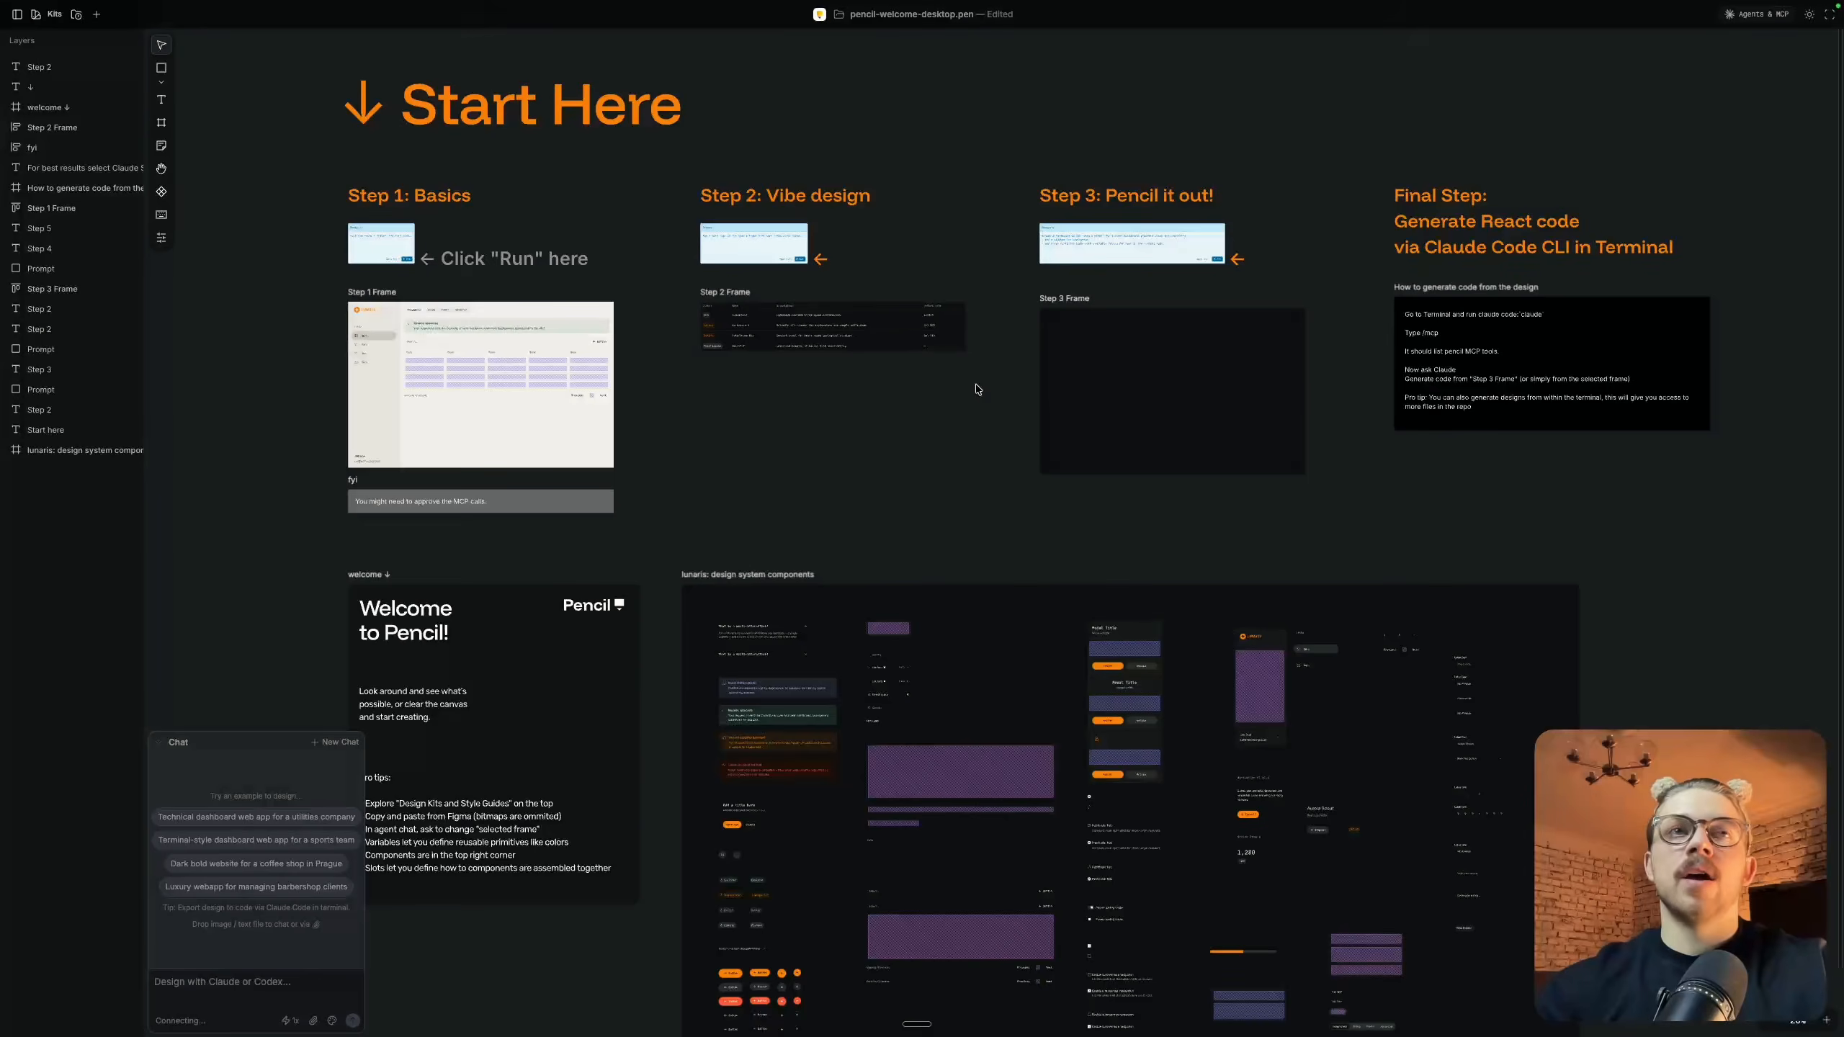
scroll(978, 390, down, 3)
scroll(893, 392, up, 2)
Switch to Figma and search the Community for "mobile app"
key(ctrl+Left)
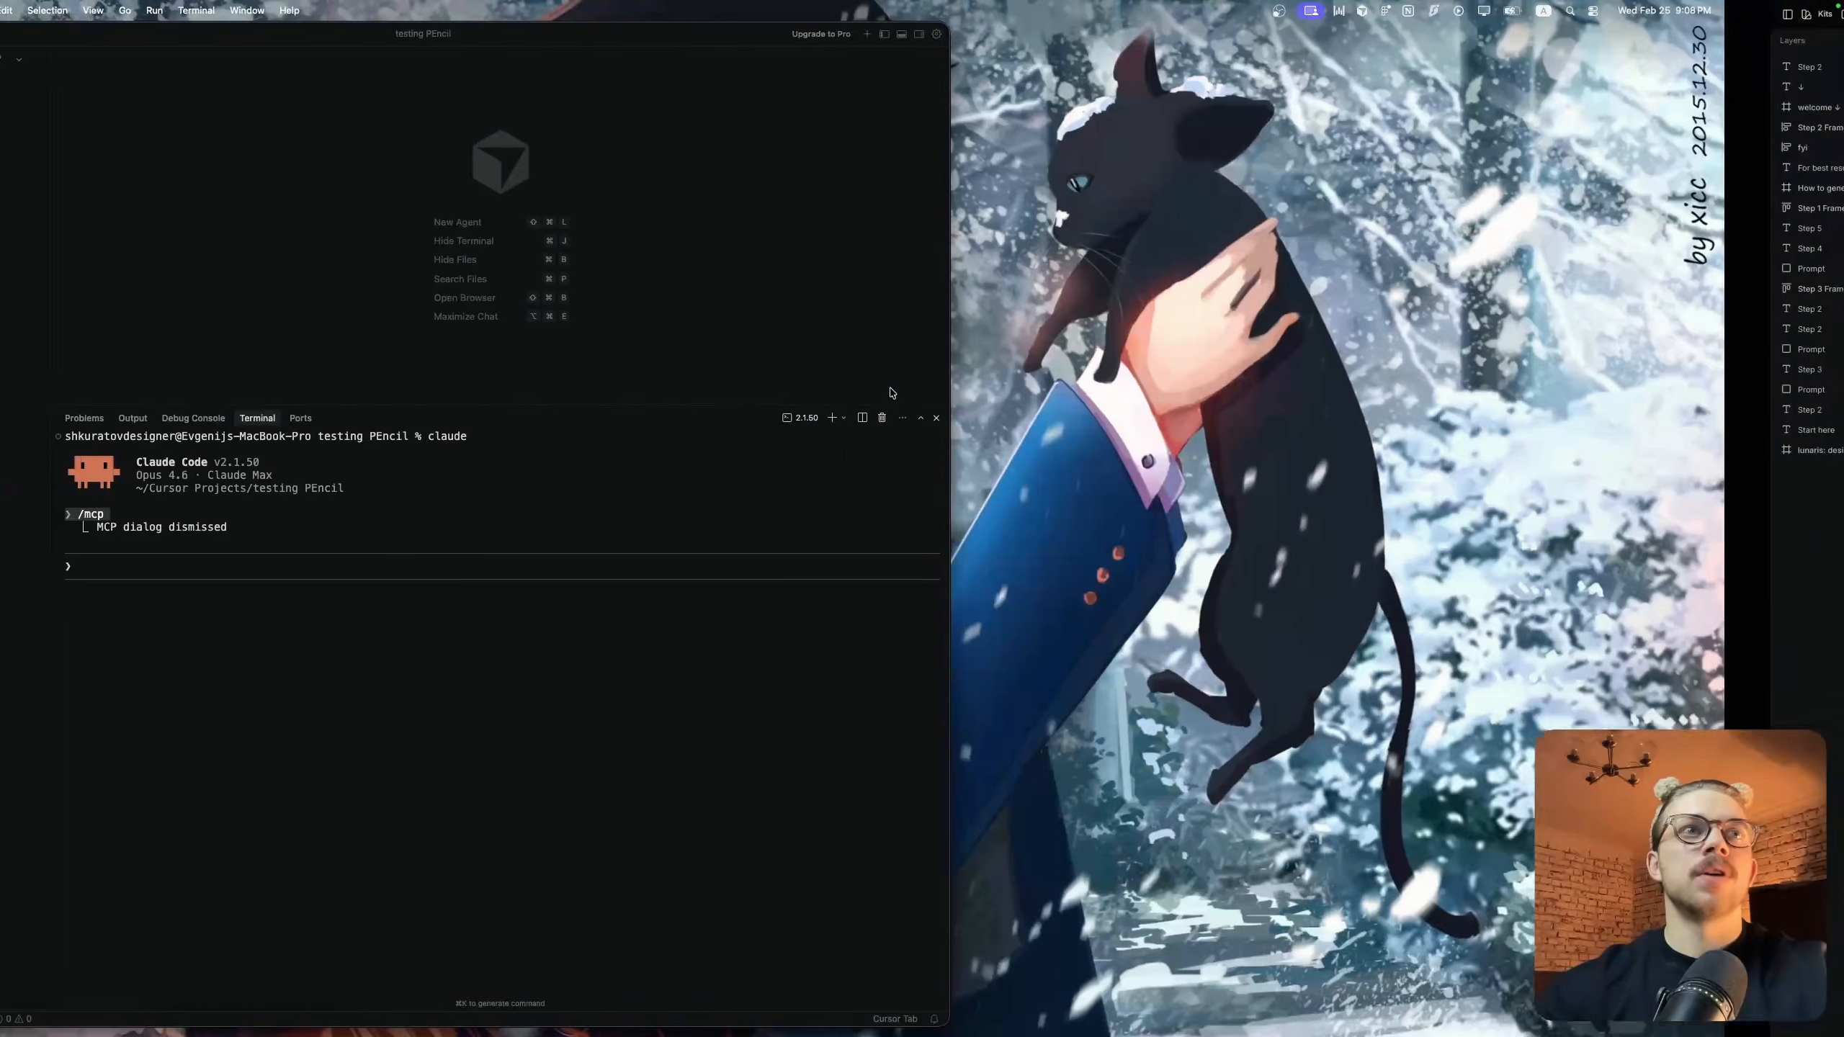
key(ctrl+Left)
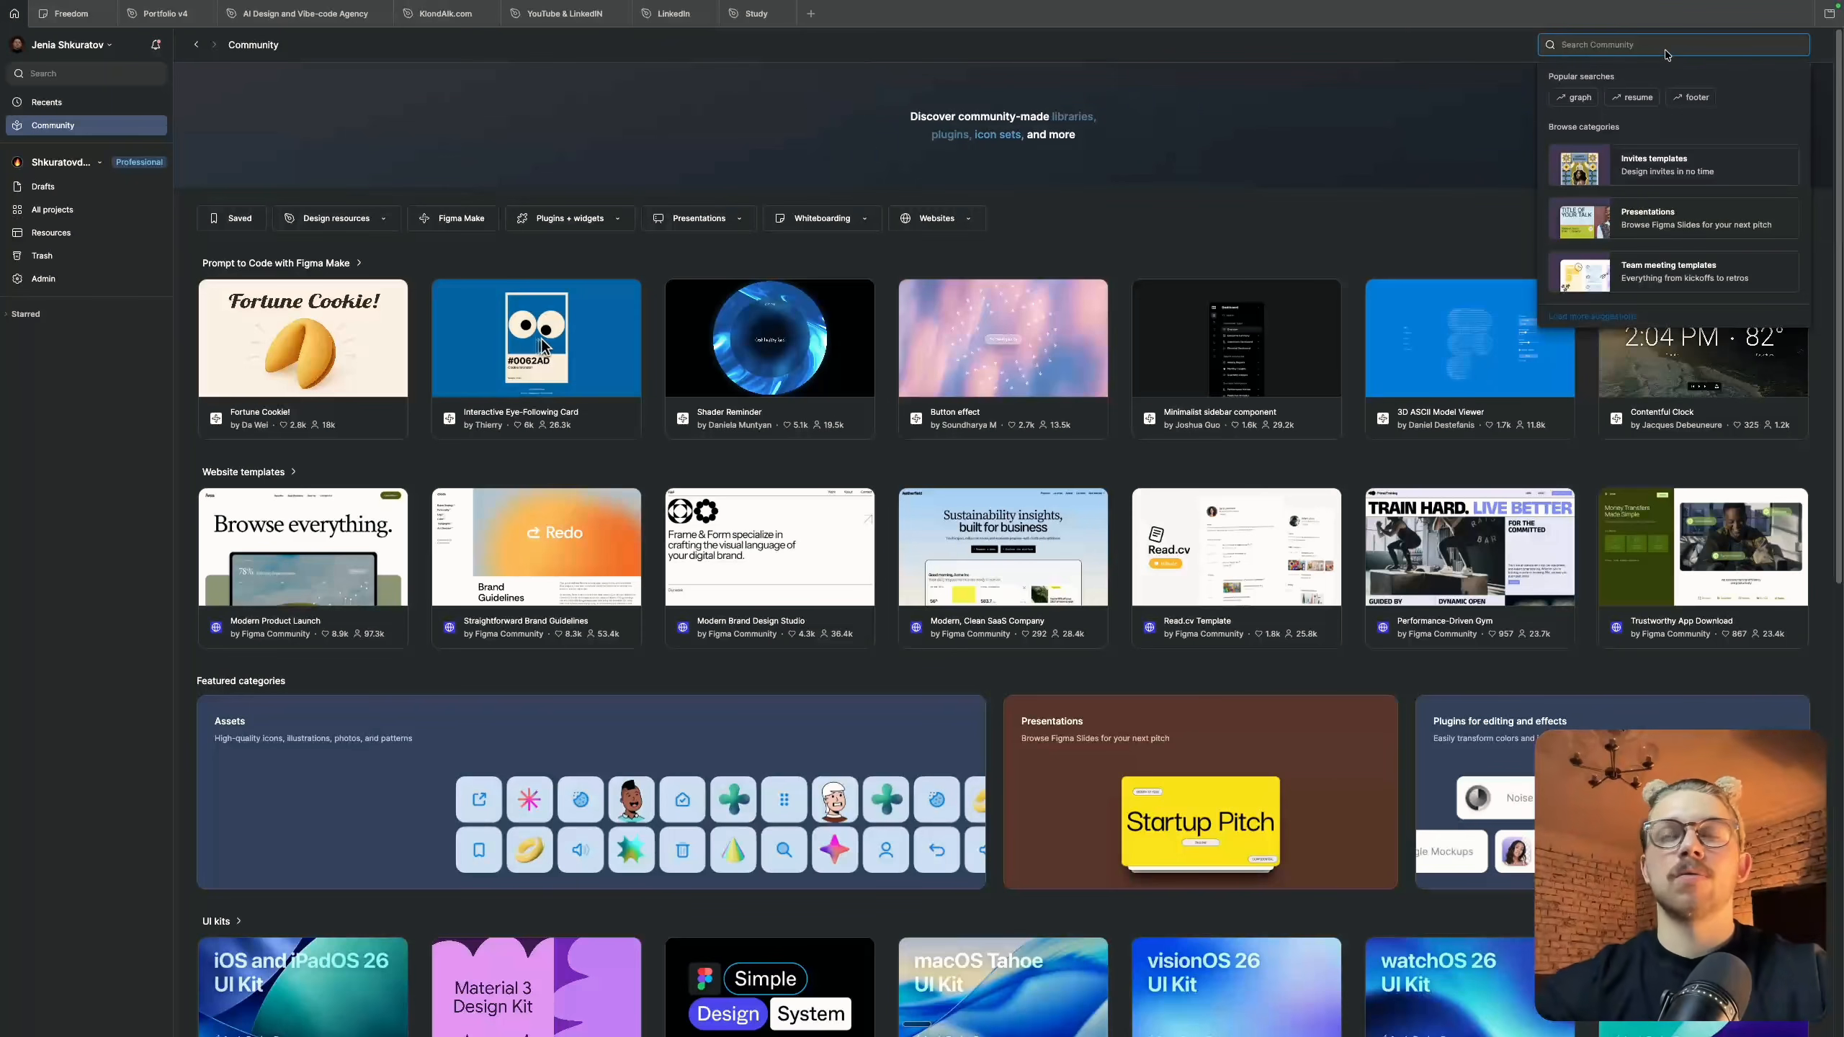
text(mobile)
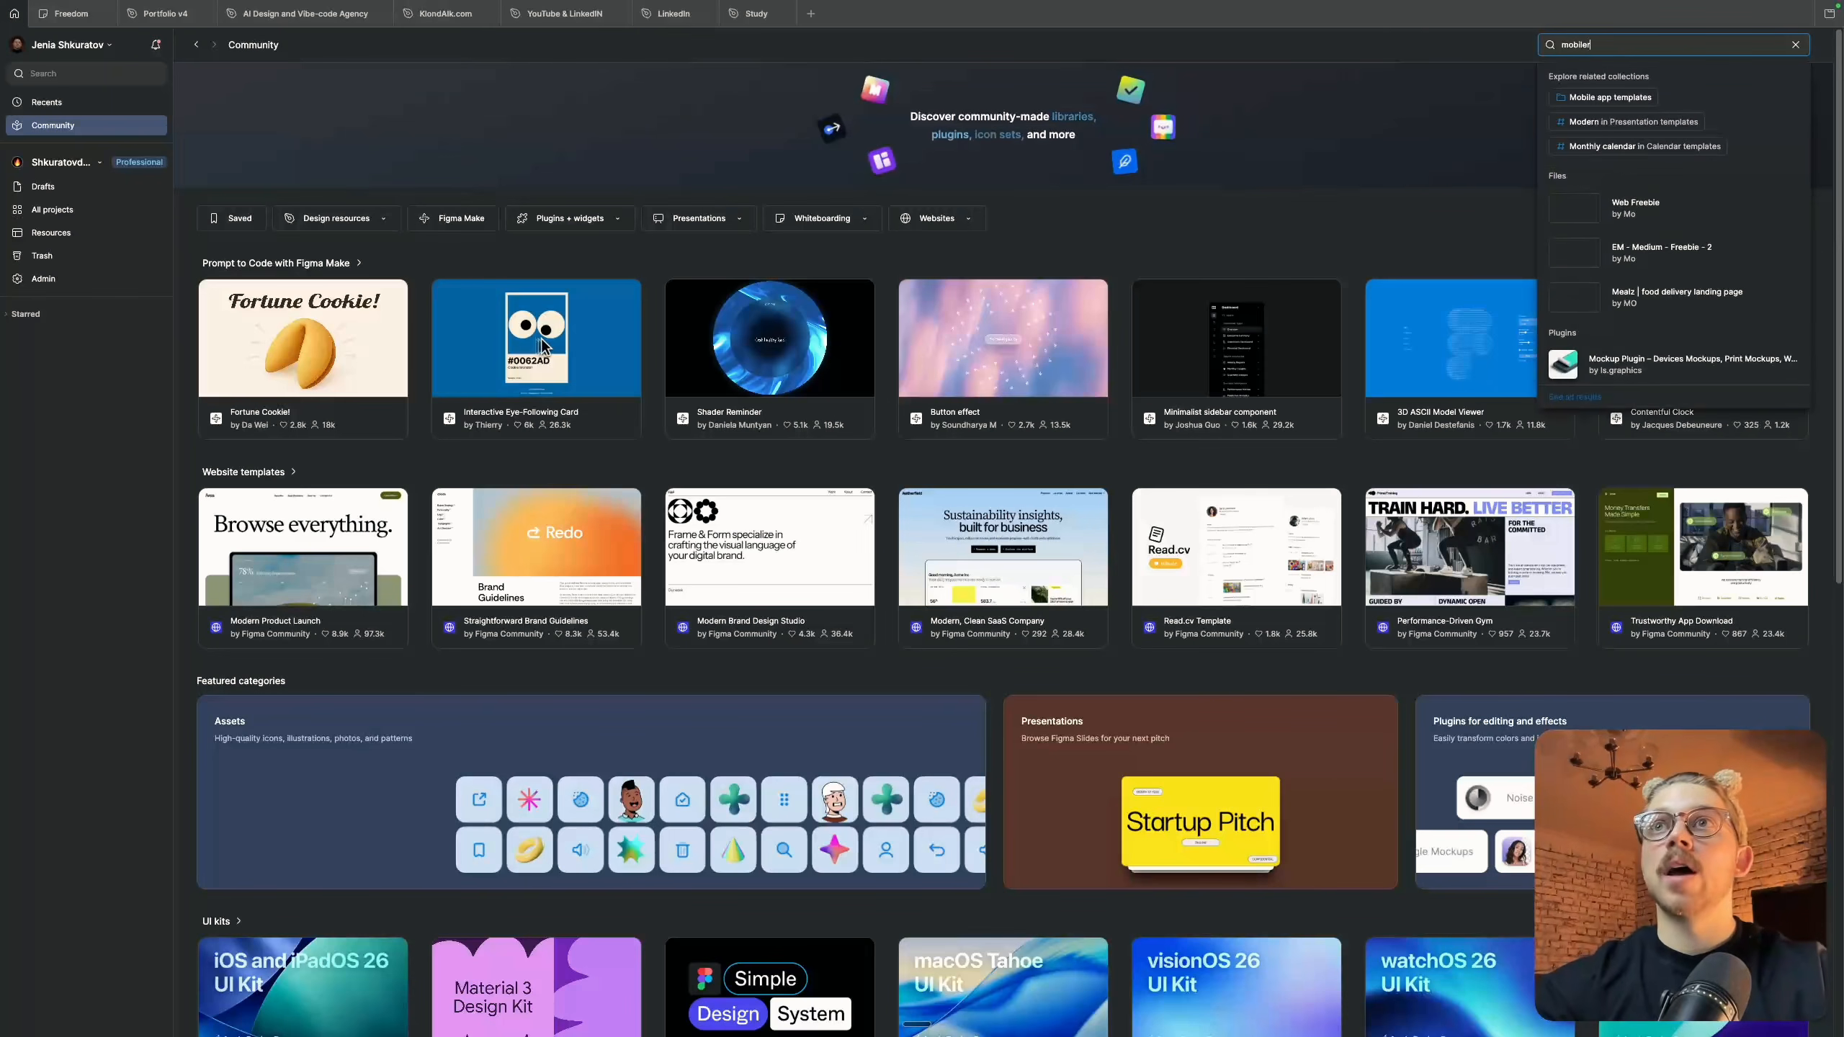
text( app)
key(Return)
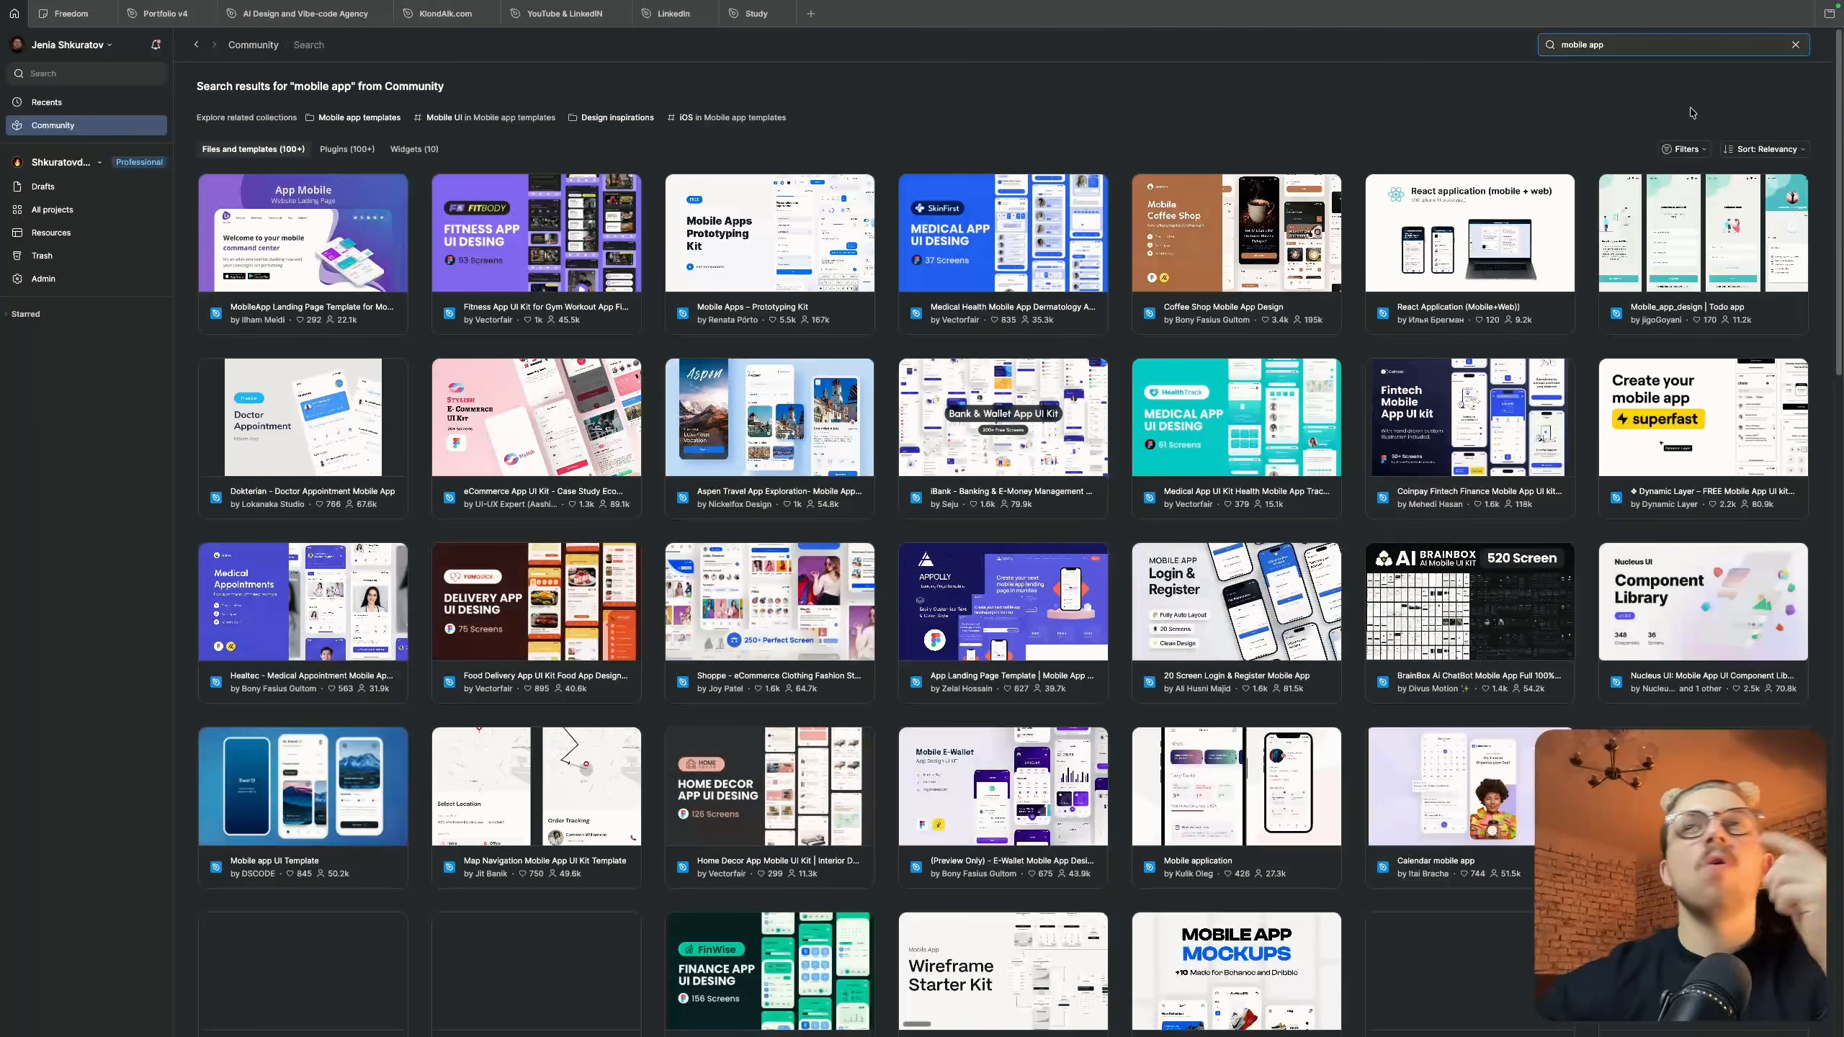
Search the Figma Community for "web app" and open the Chat Web App UI Kit page
key(super+a)
text(we)
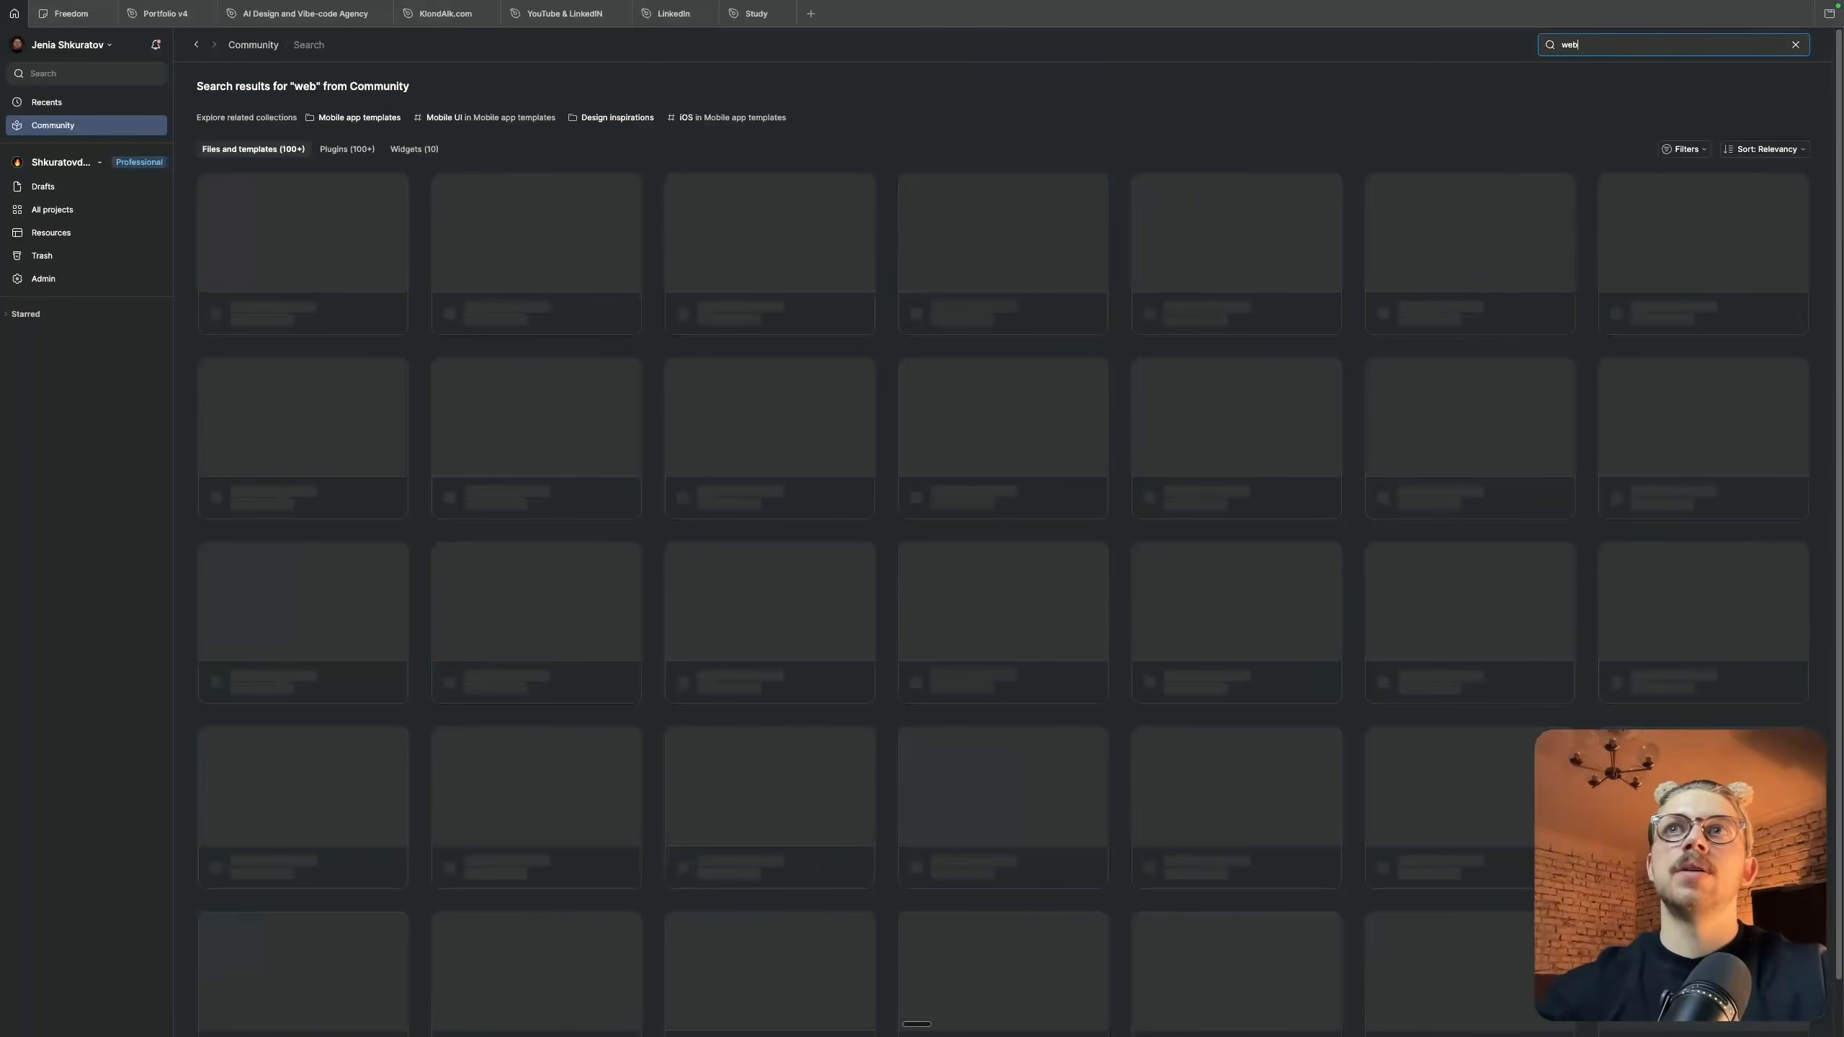
text(a)
key(BackSpace)
text(app)
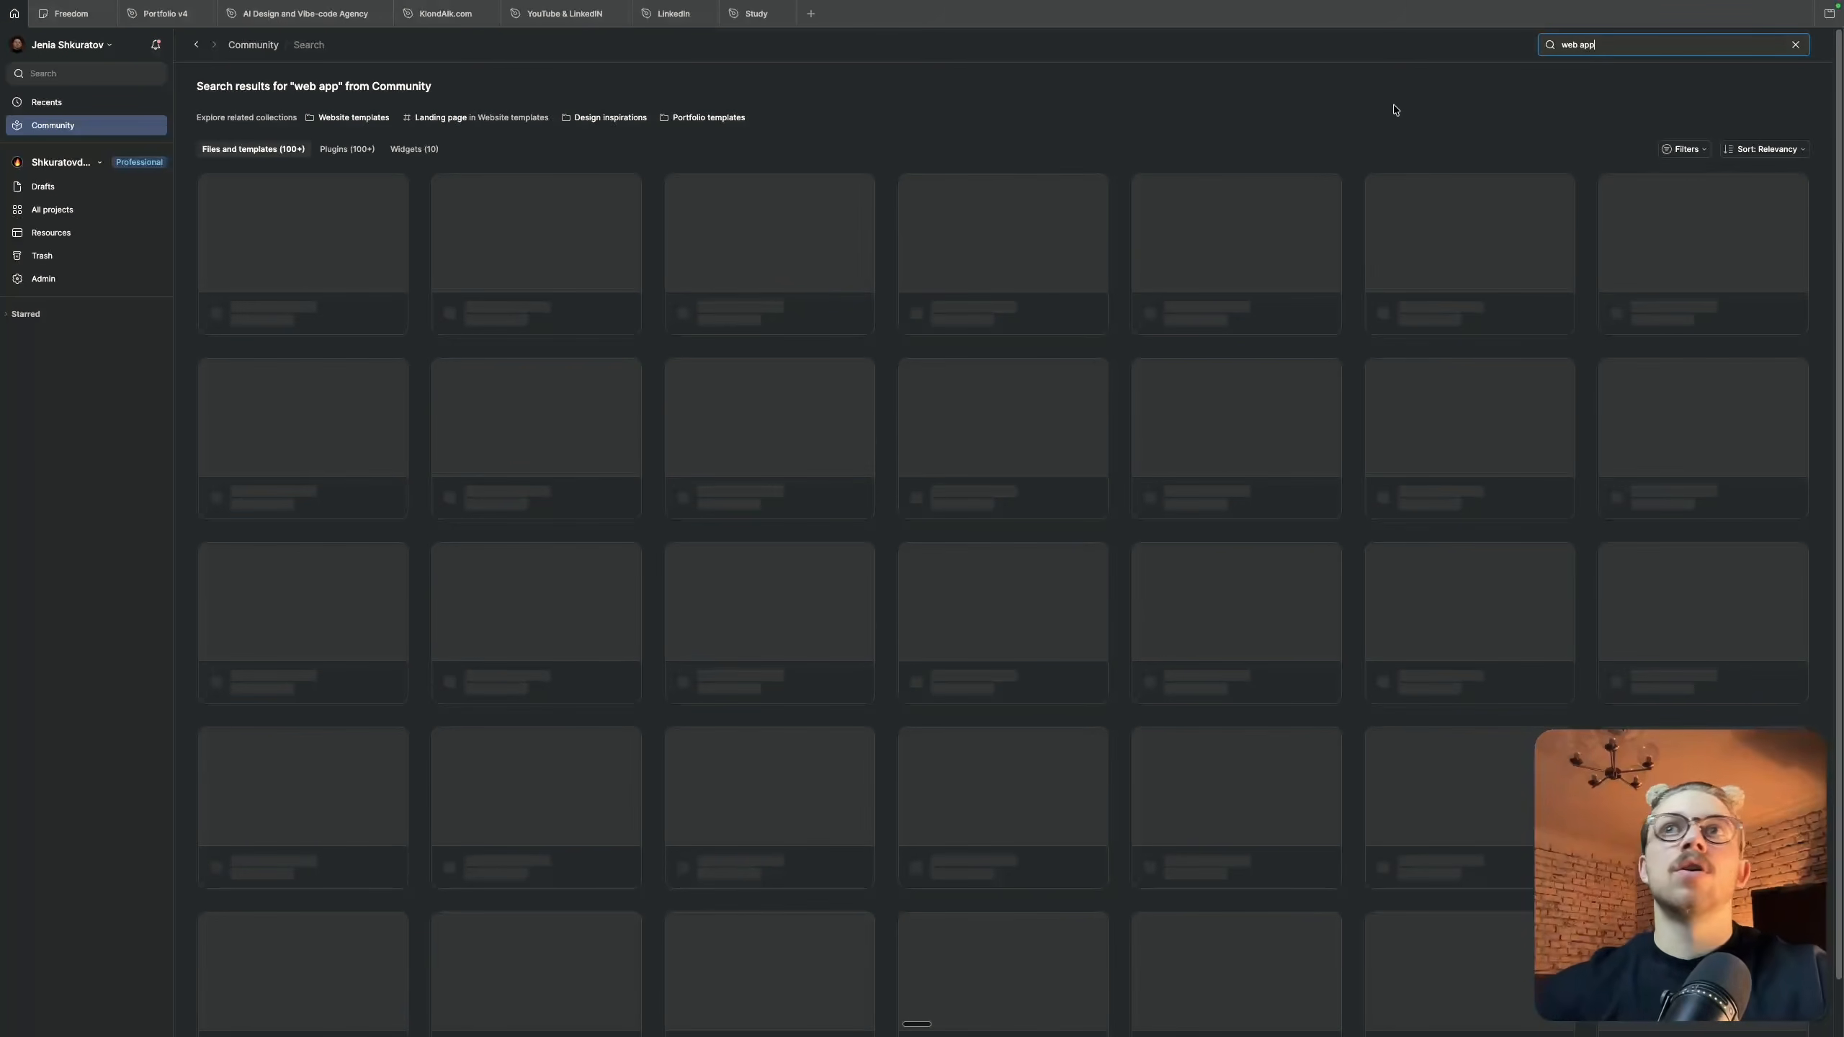
scroll(1053, 309, down, 2)
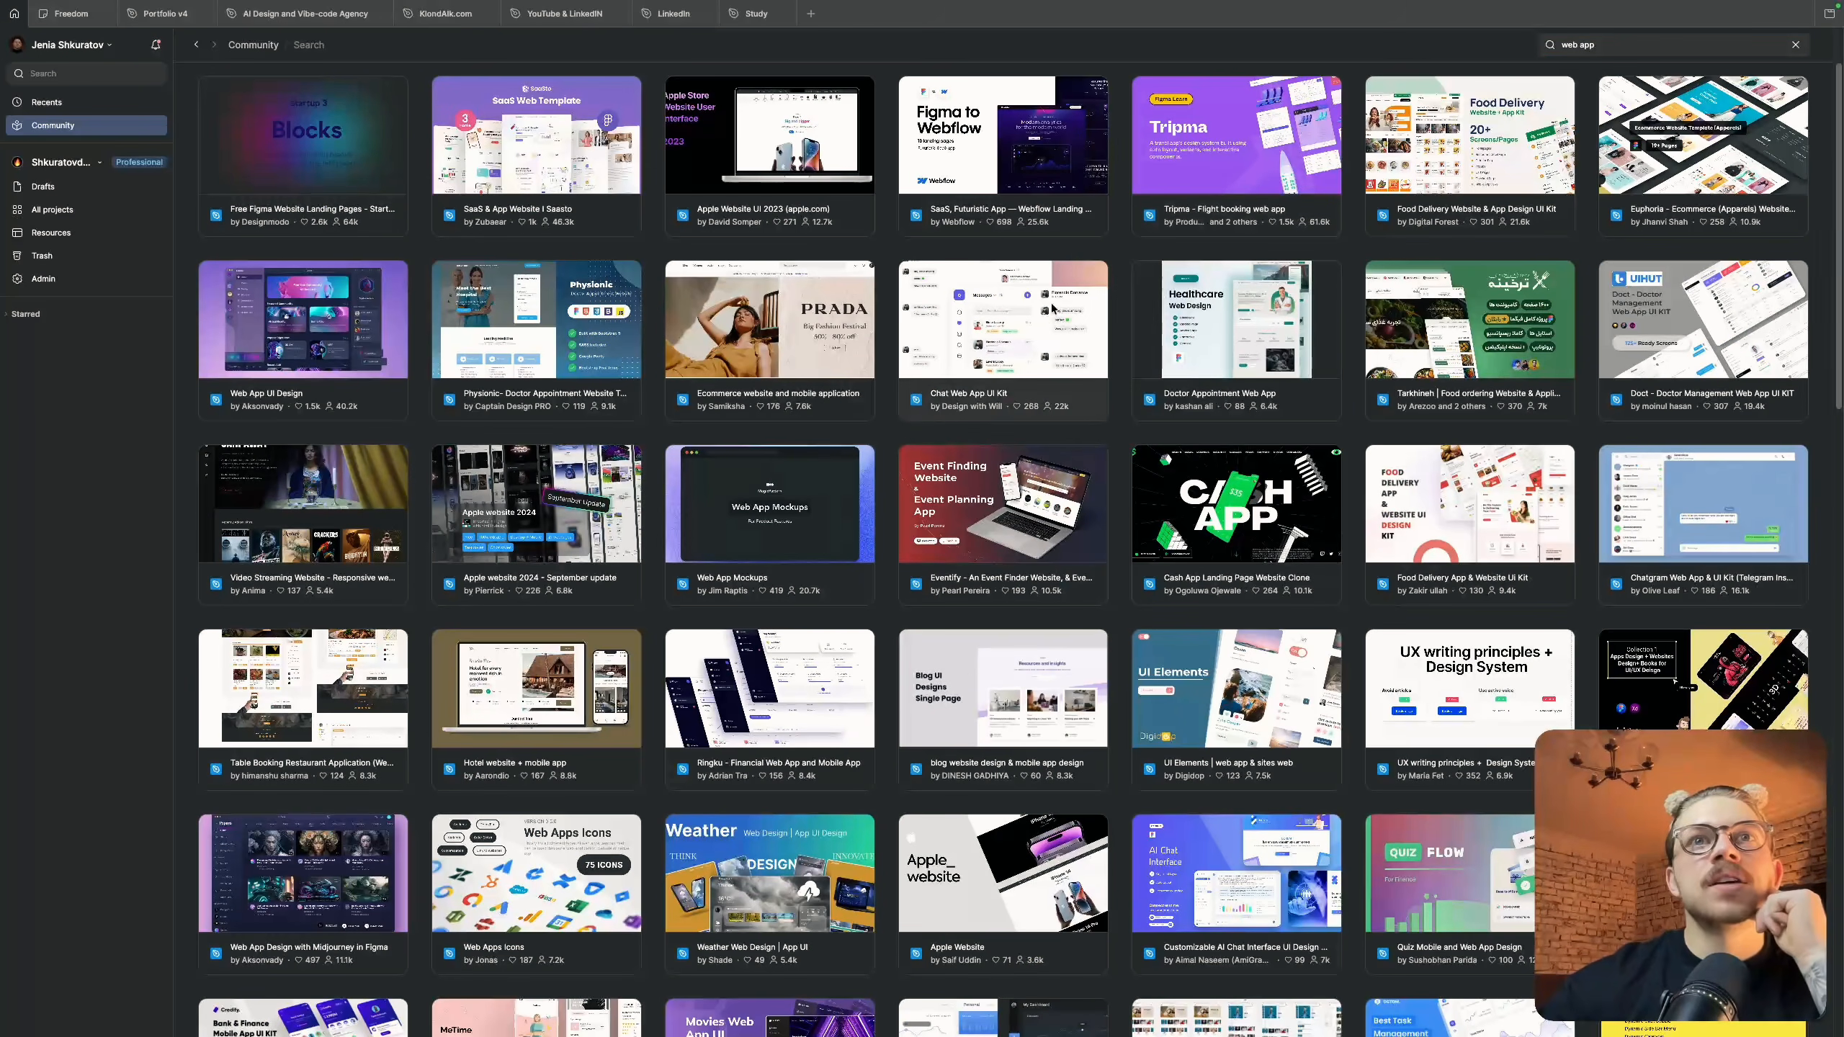
click(993, 342)
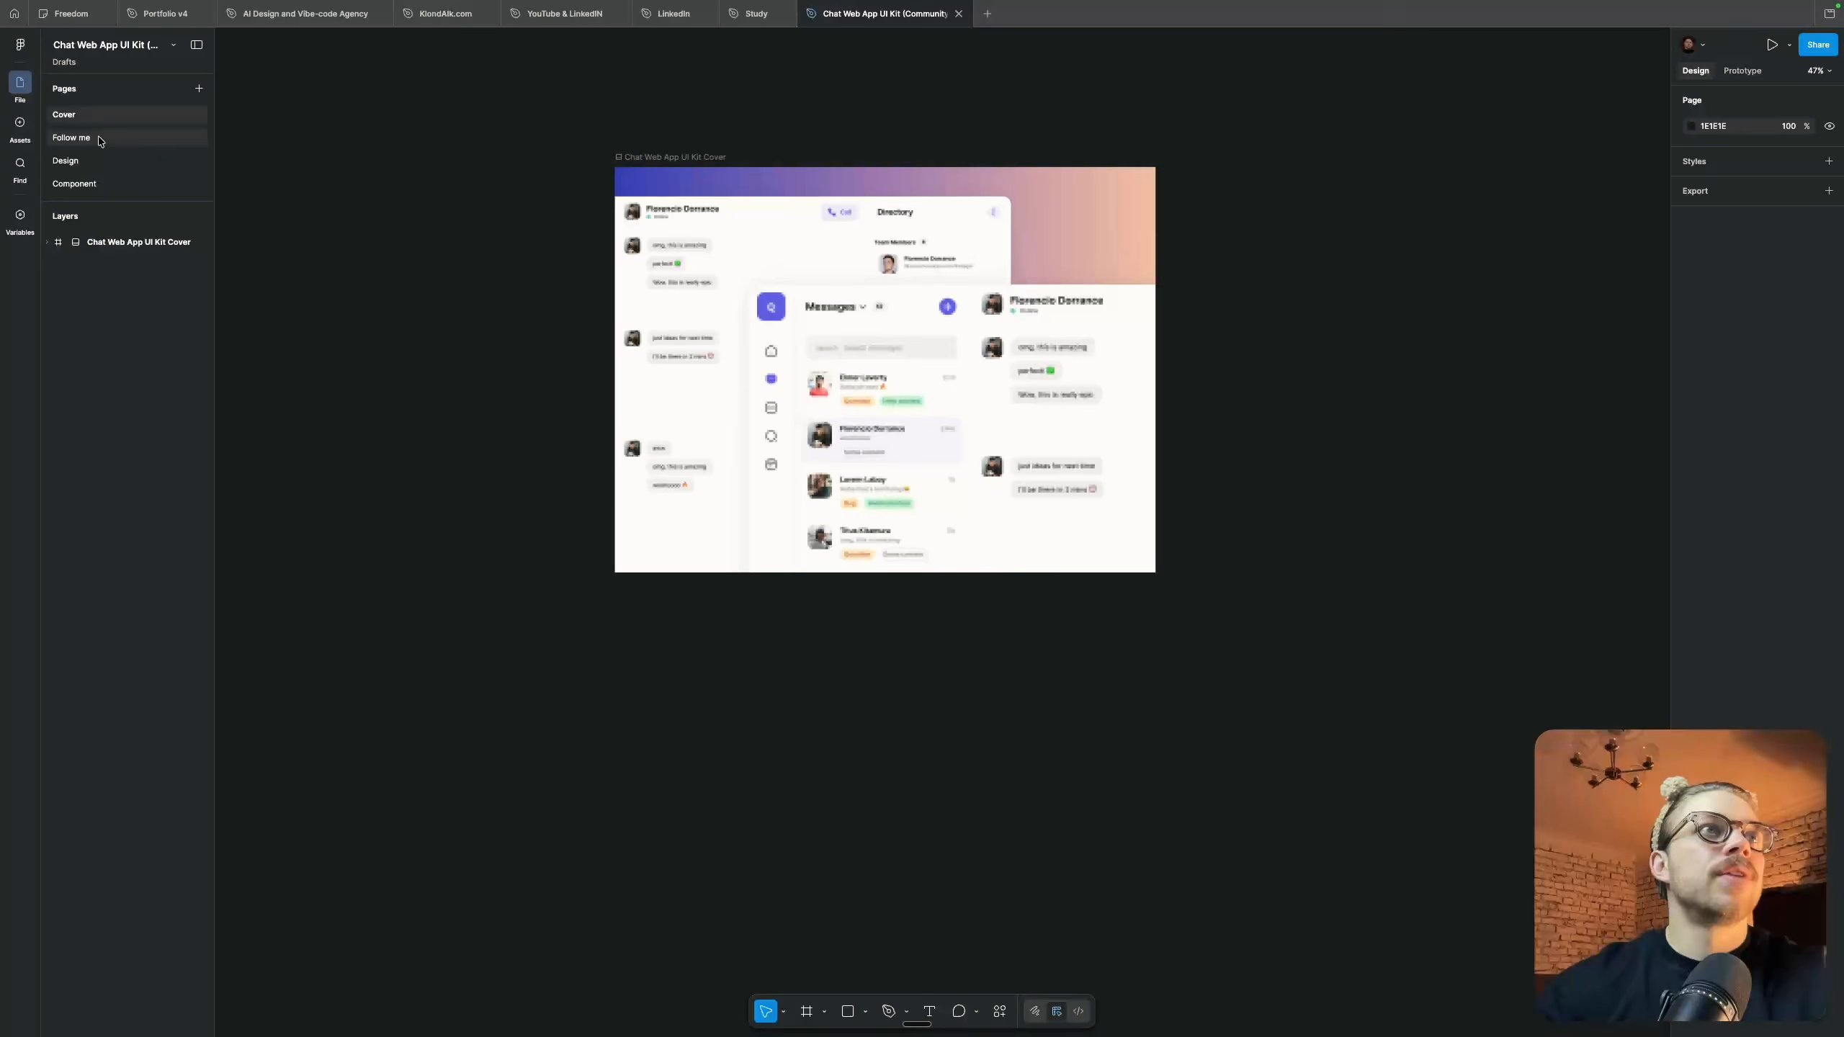
Show the kit's Design page and select the Chat Web App UI Kit frame
click(90, 163)
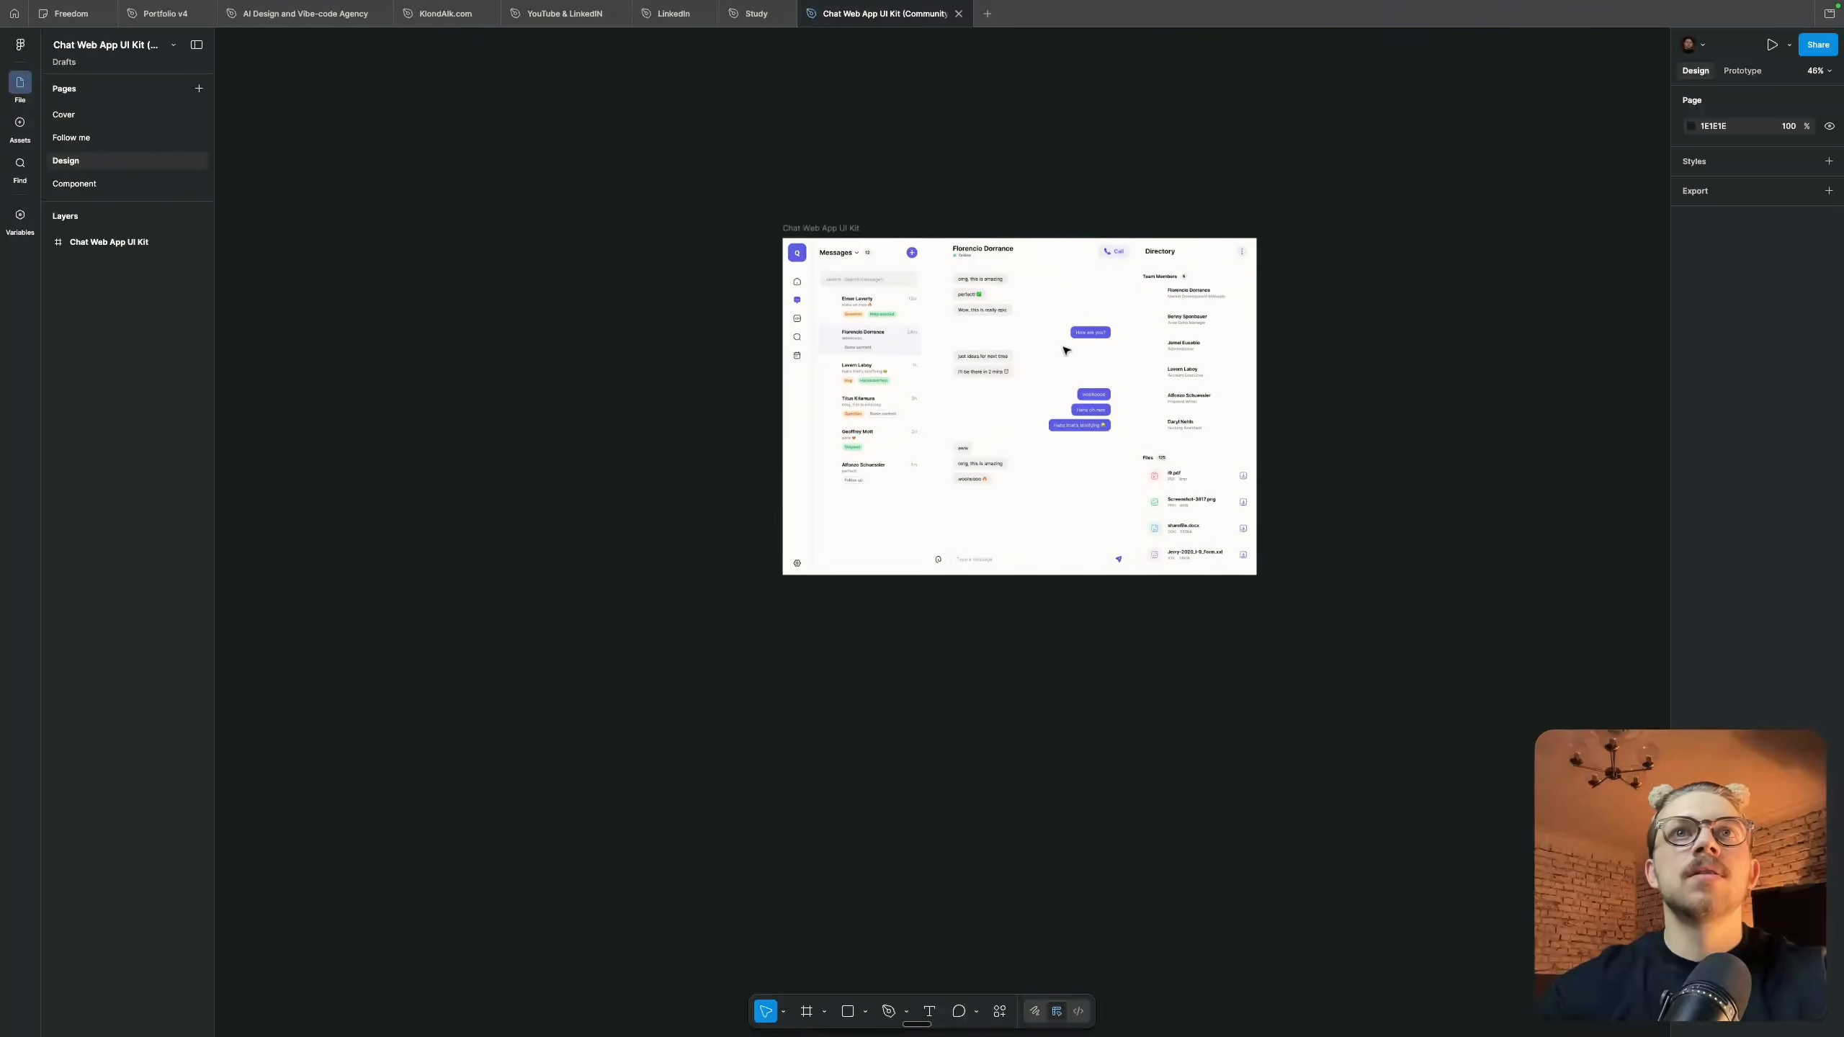
scroll(835, 290, up, 6)
click(925, 254)
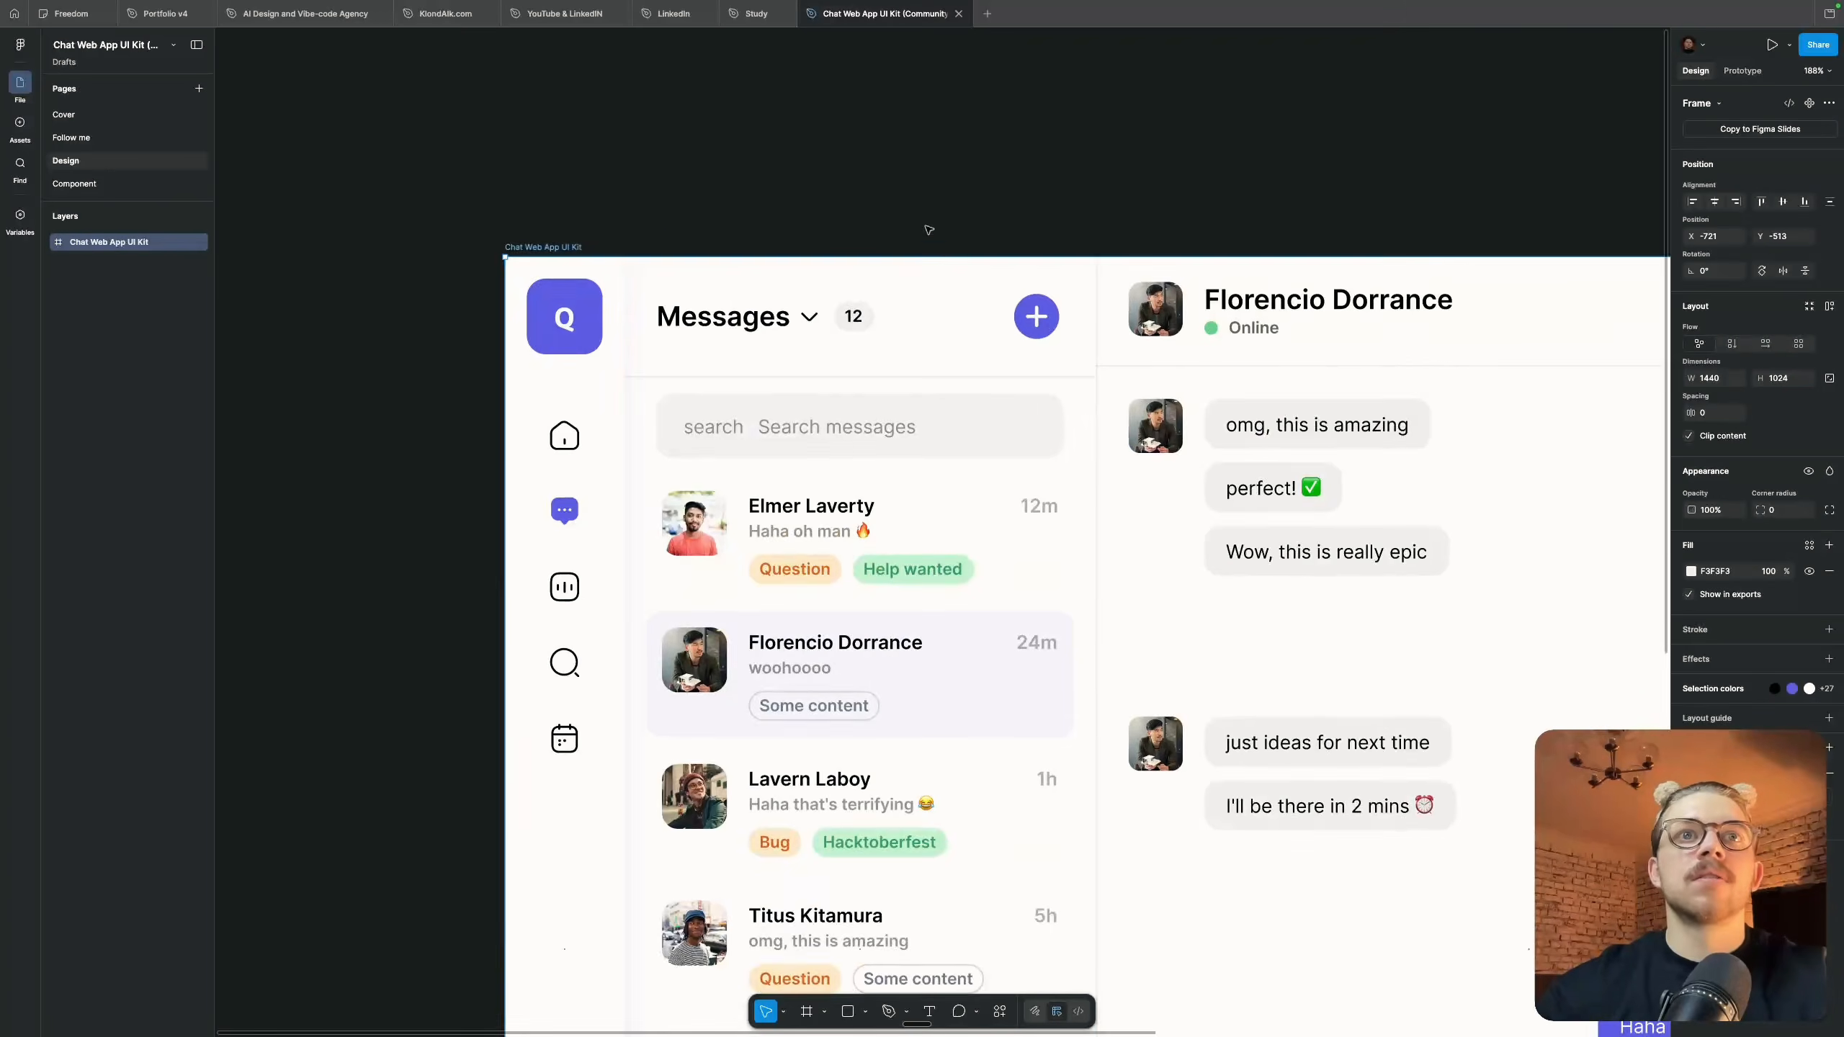
Inspect the nested layers of the Message Panel, from Top Content and Message List to the individual message items
scroll(926, 232, down, 4)
scroll(944, 247, right, 1)
double_click(1004, 328)
double_click(1033, 381)
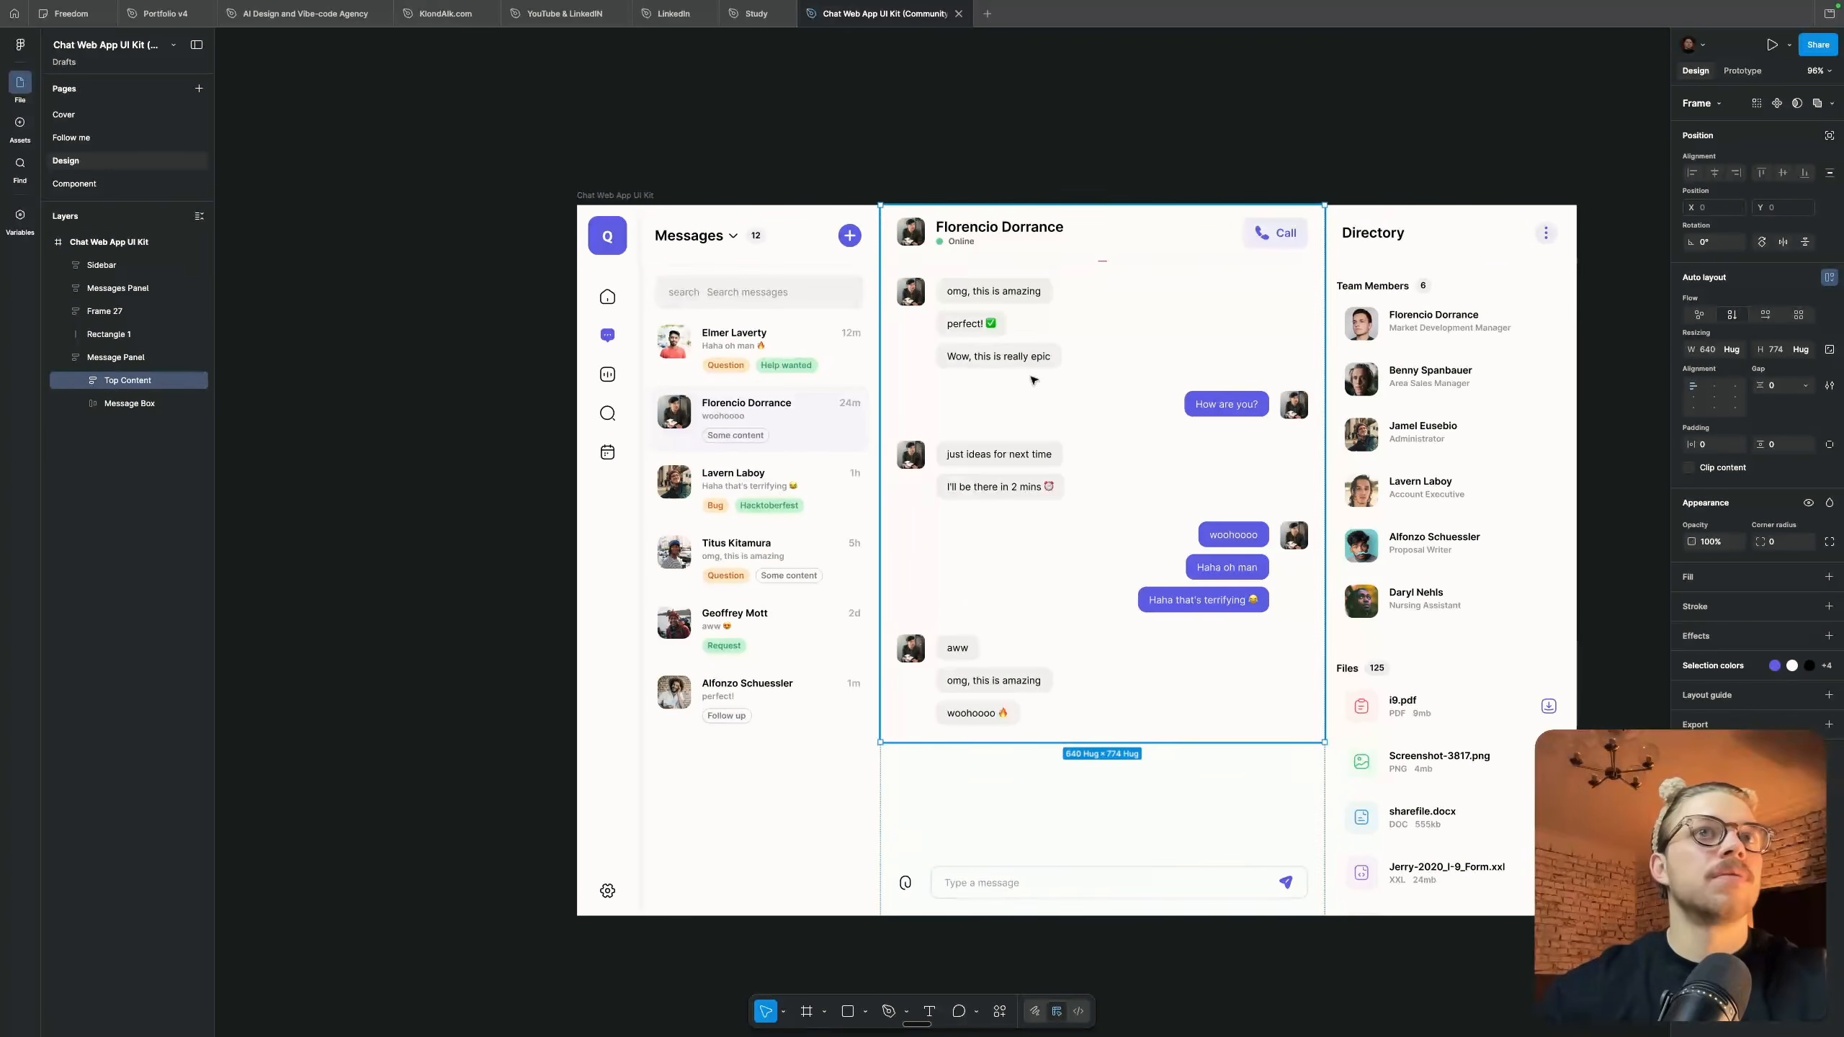
double_click(1028, 381)
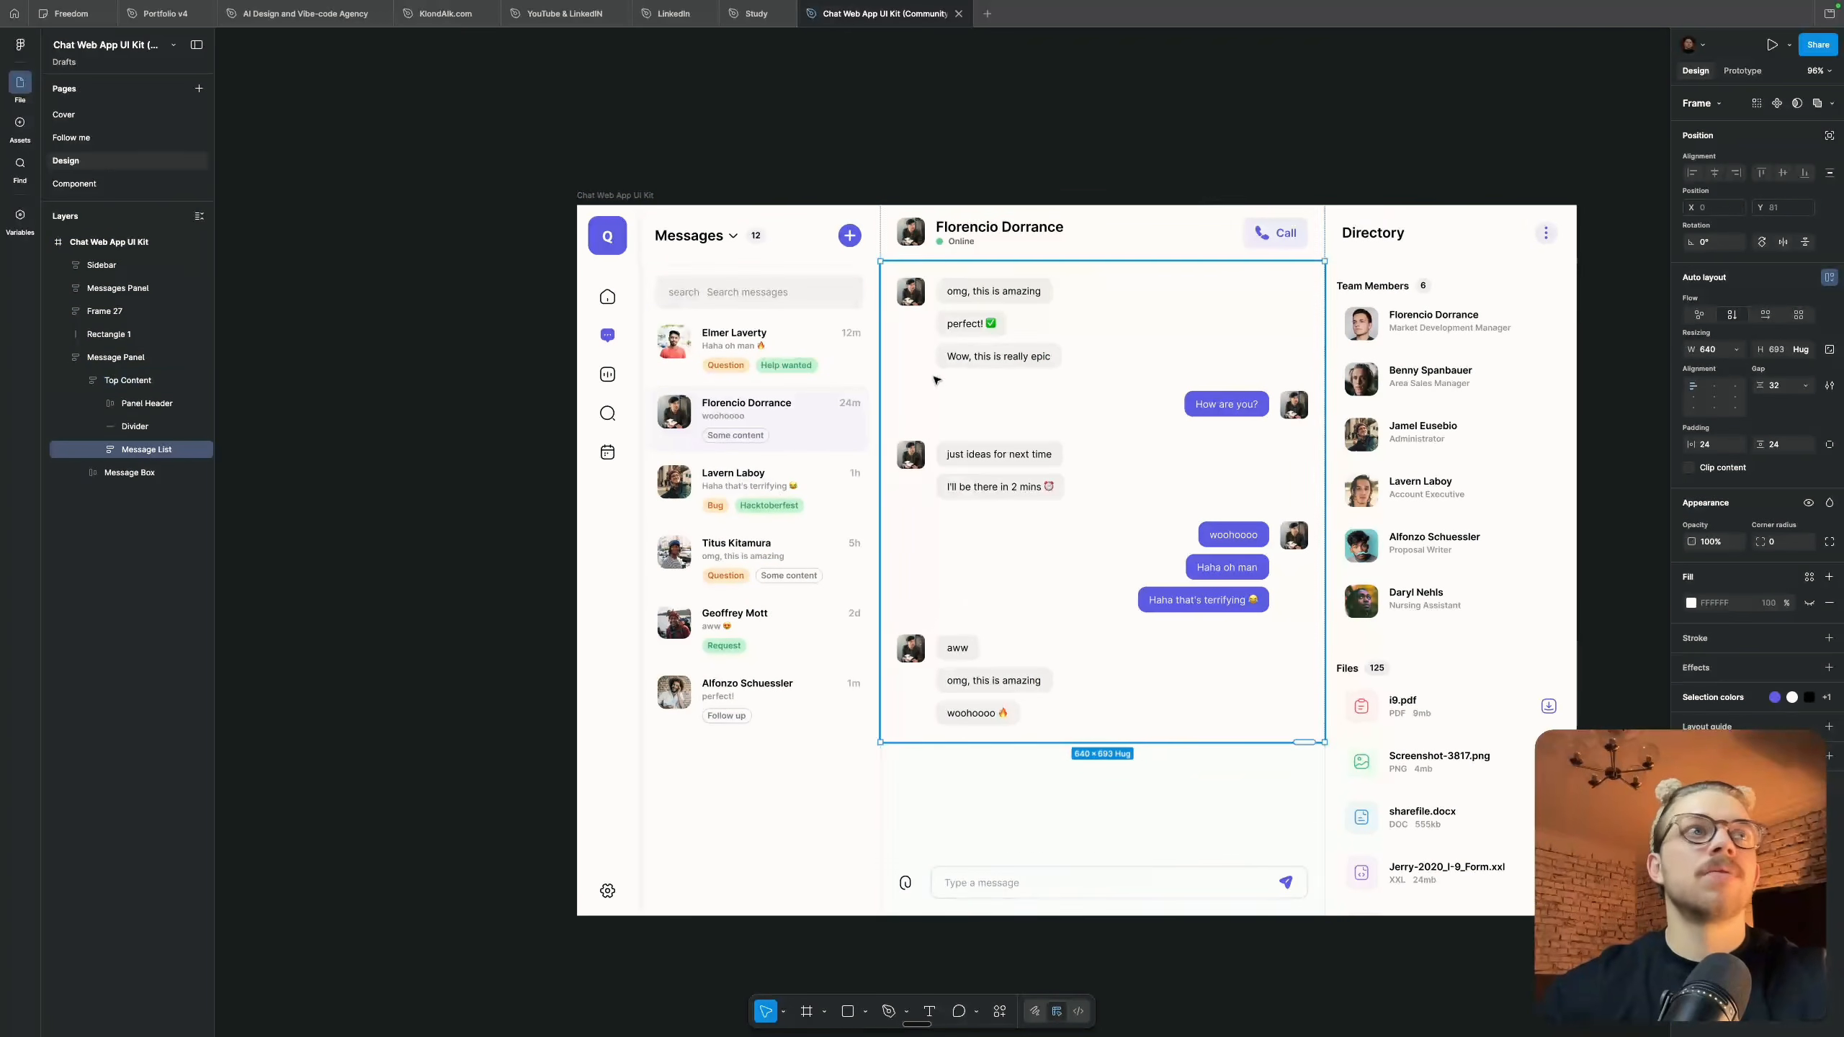
double_click(1001, 451)
double_click(996, 467)
click(1014, 486)
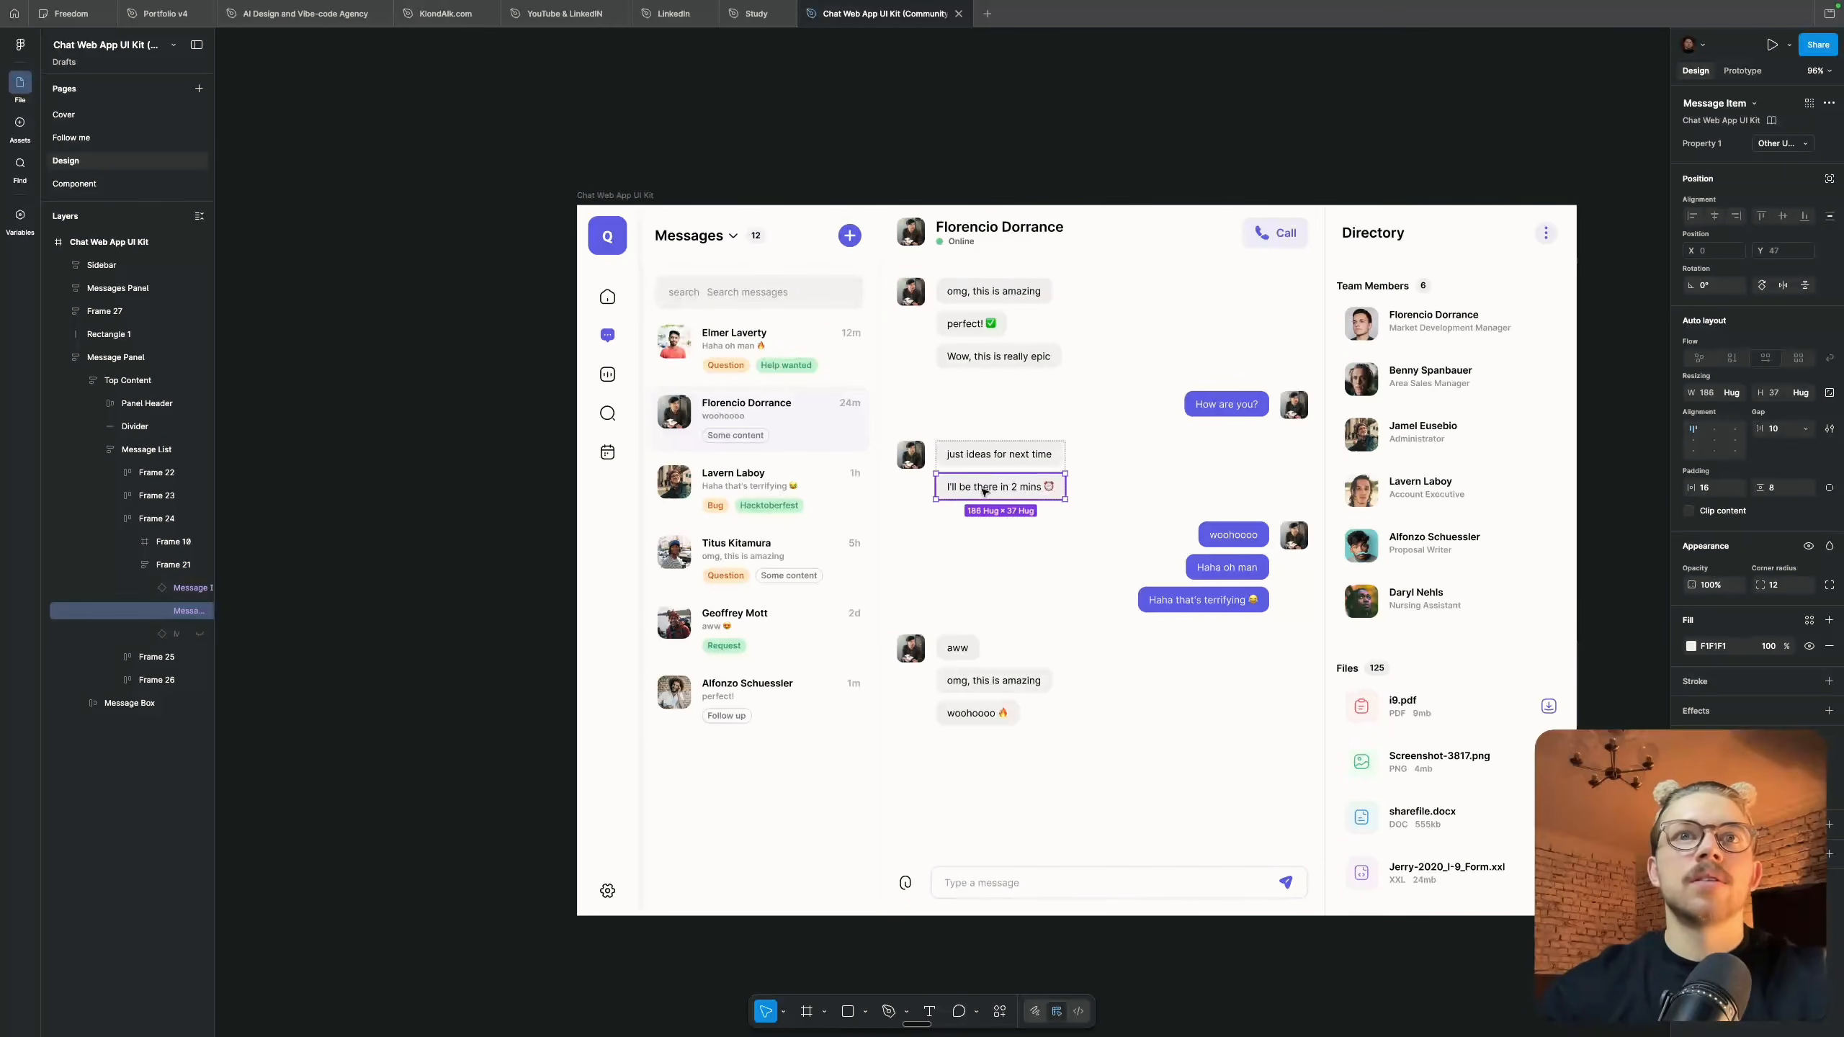
double_click(1014, 486)
Inspect the nested layers of the Directory panel, including its Team Members Section and message components
click(1298, 555)
click(1421, 541)
double_click(1422, 548)
double_click(1422, 554)
key(Escape)
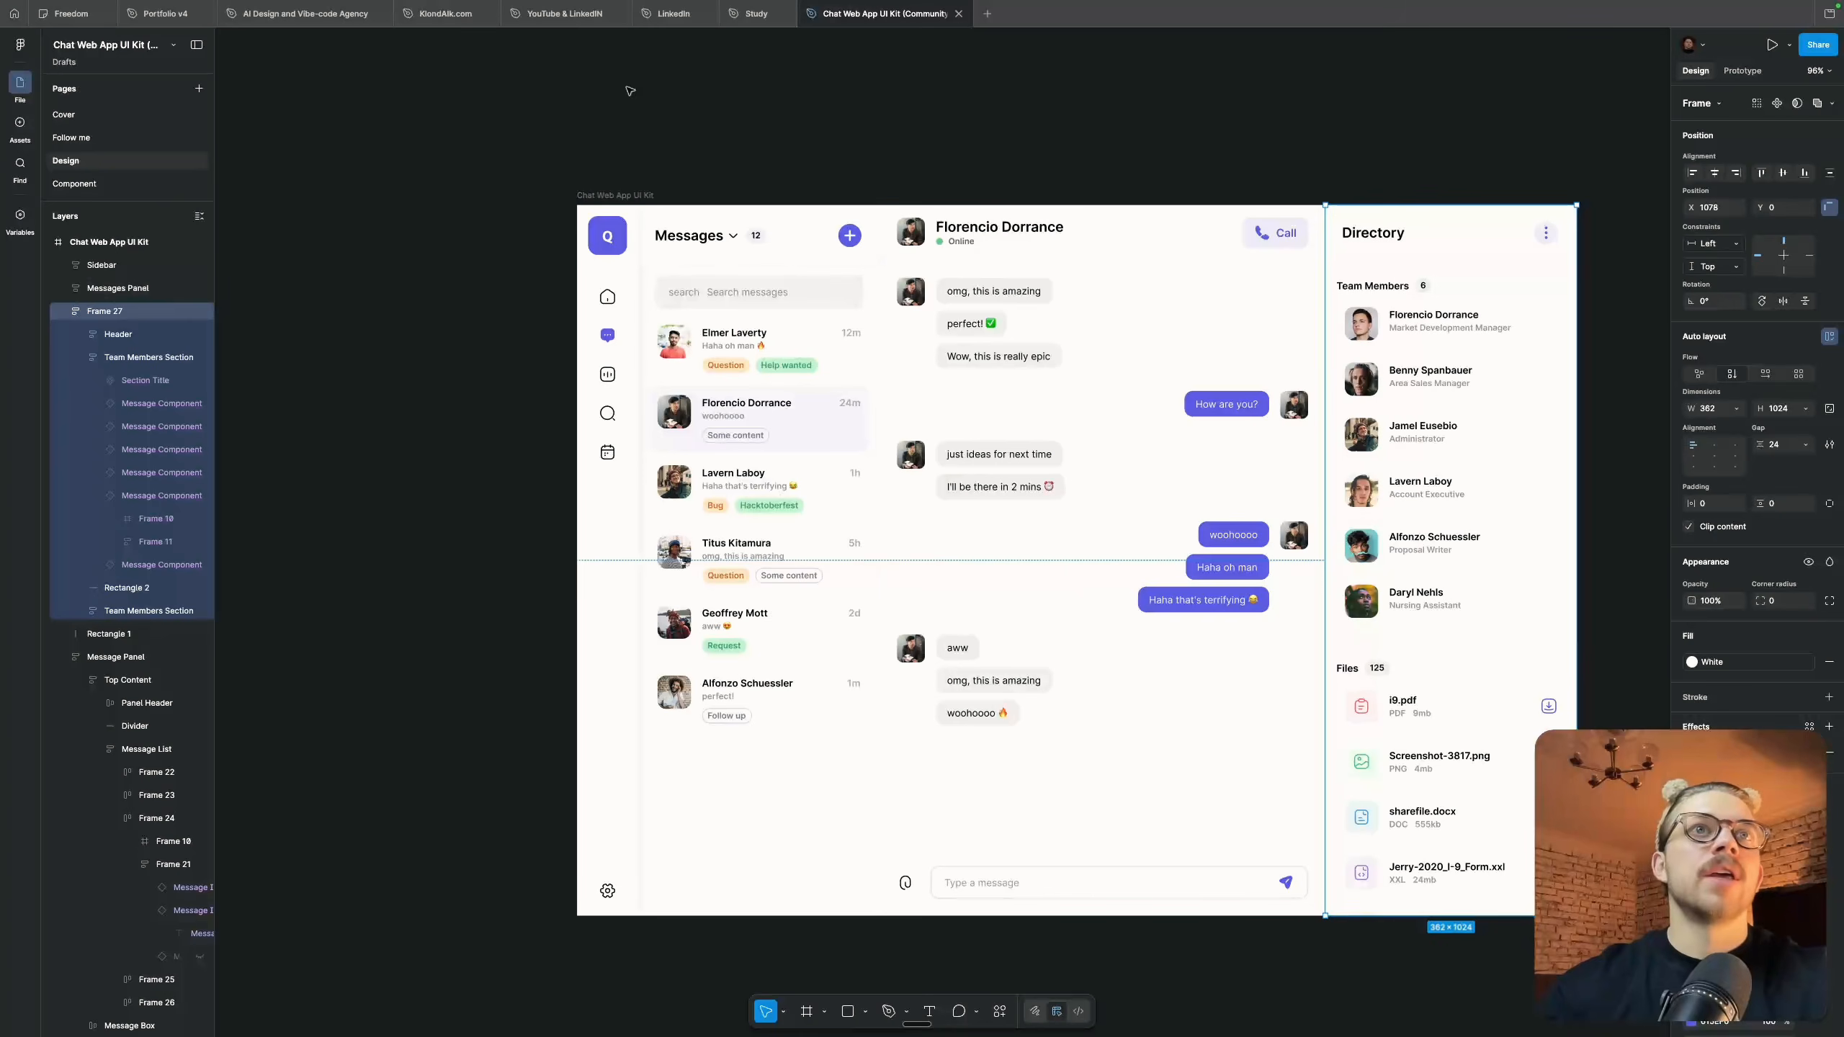
Save a local copy of the Chat Web App UI Kit file
click(603, 194)
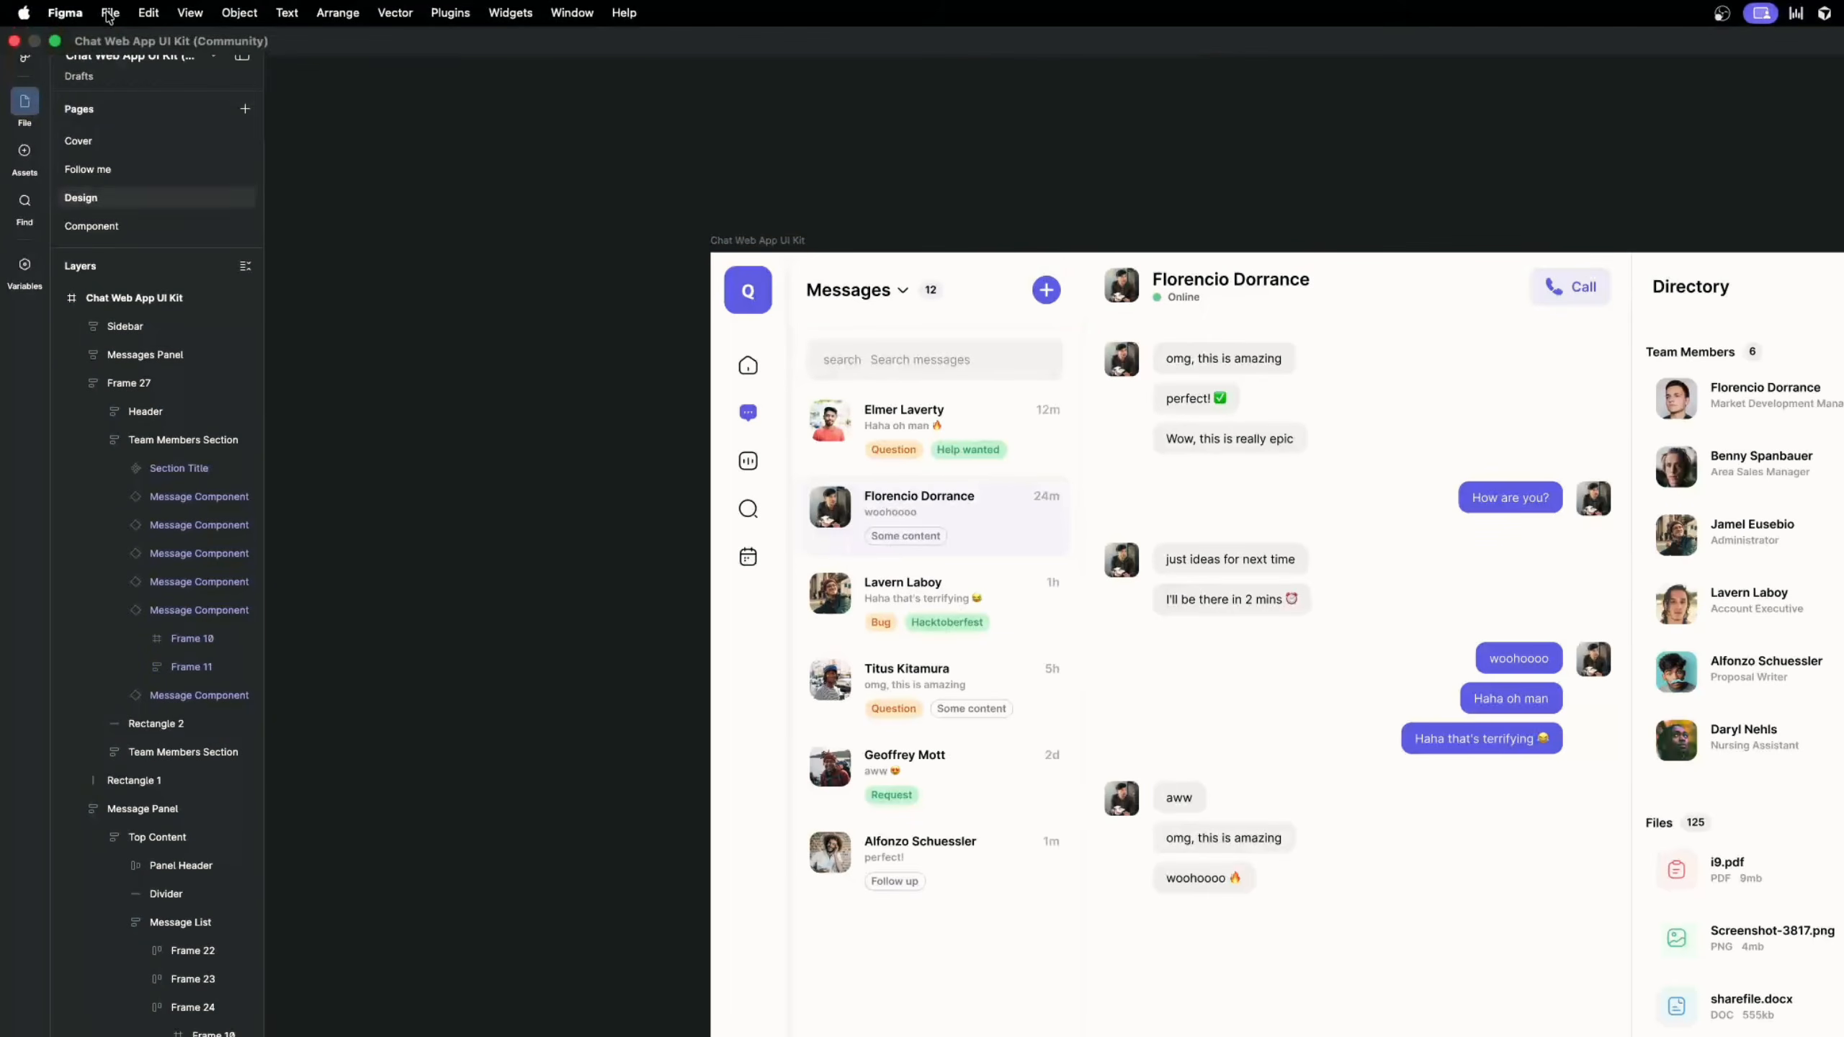
click(108, 13)
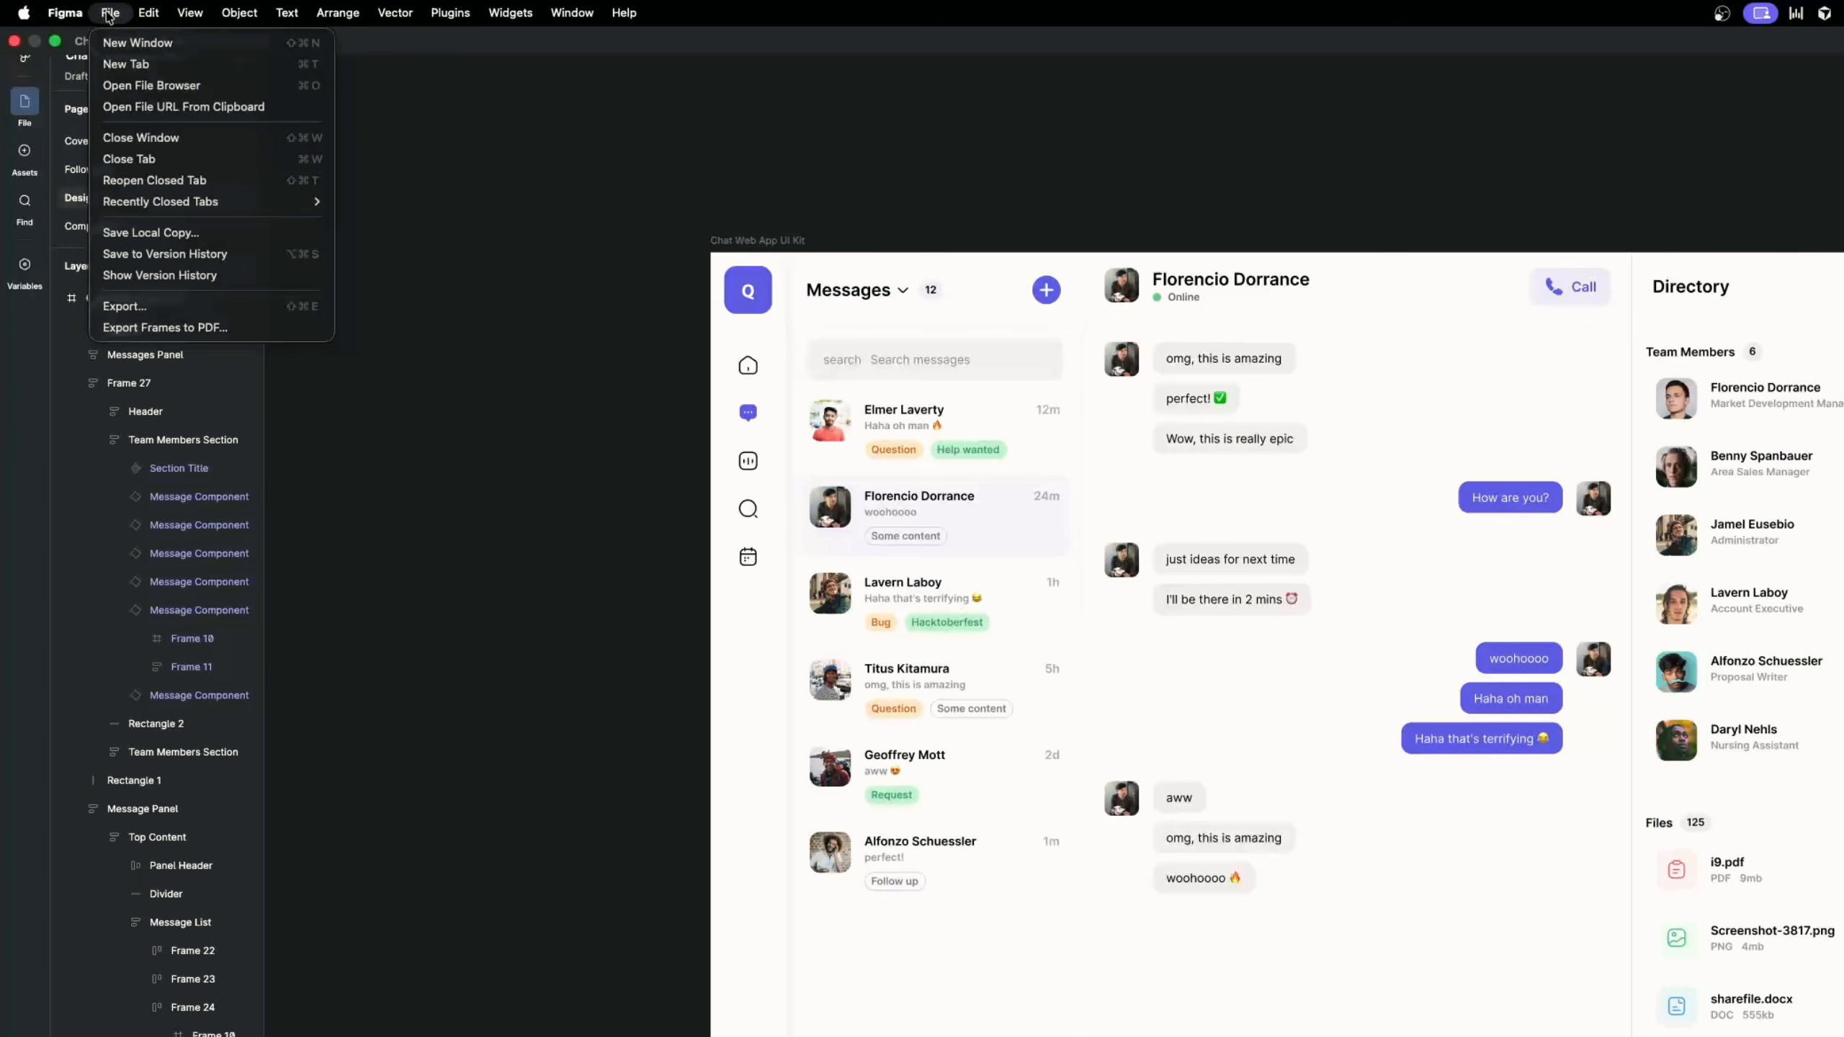
click(153, 233)
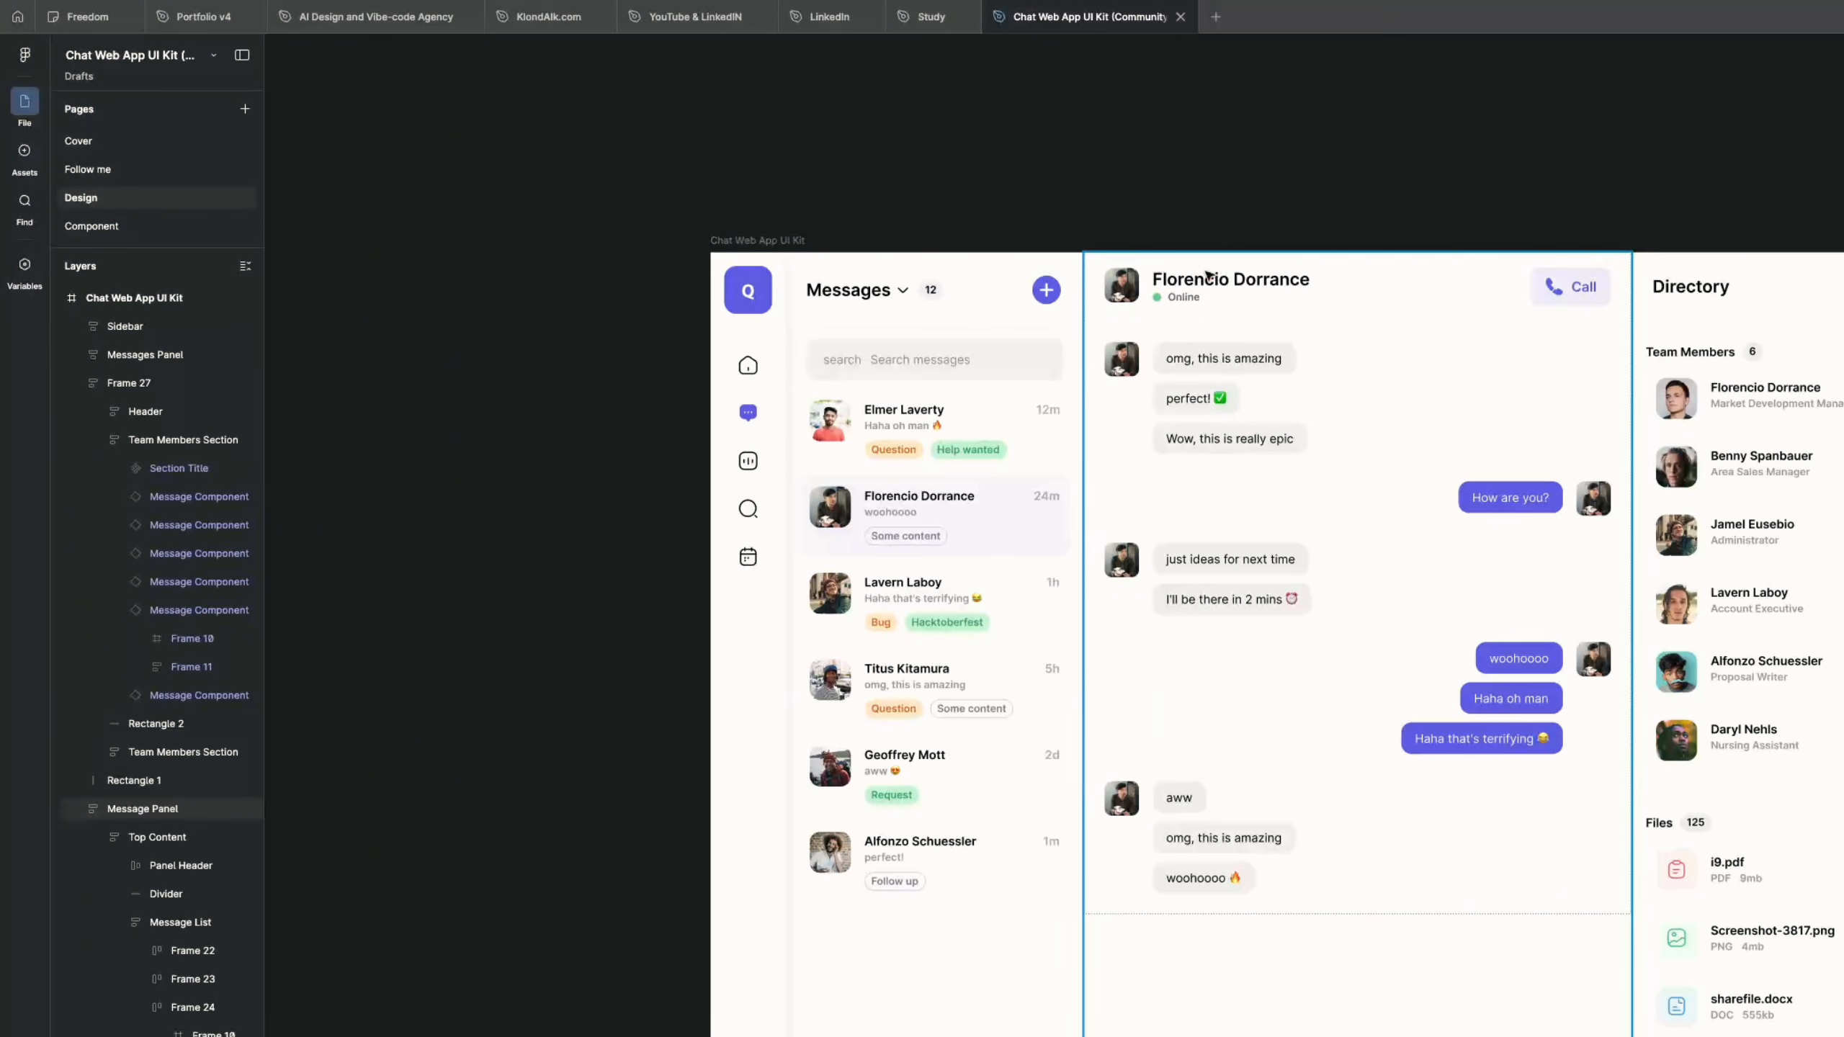
scroll(1207, 276, right, 3)
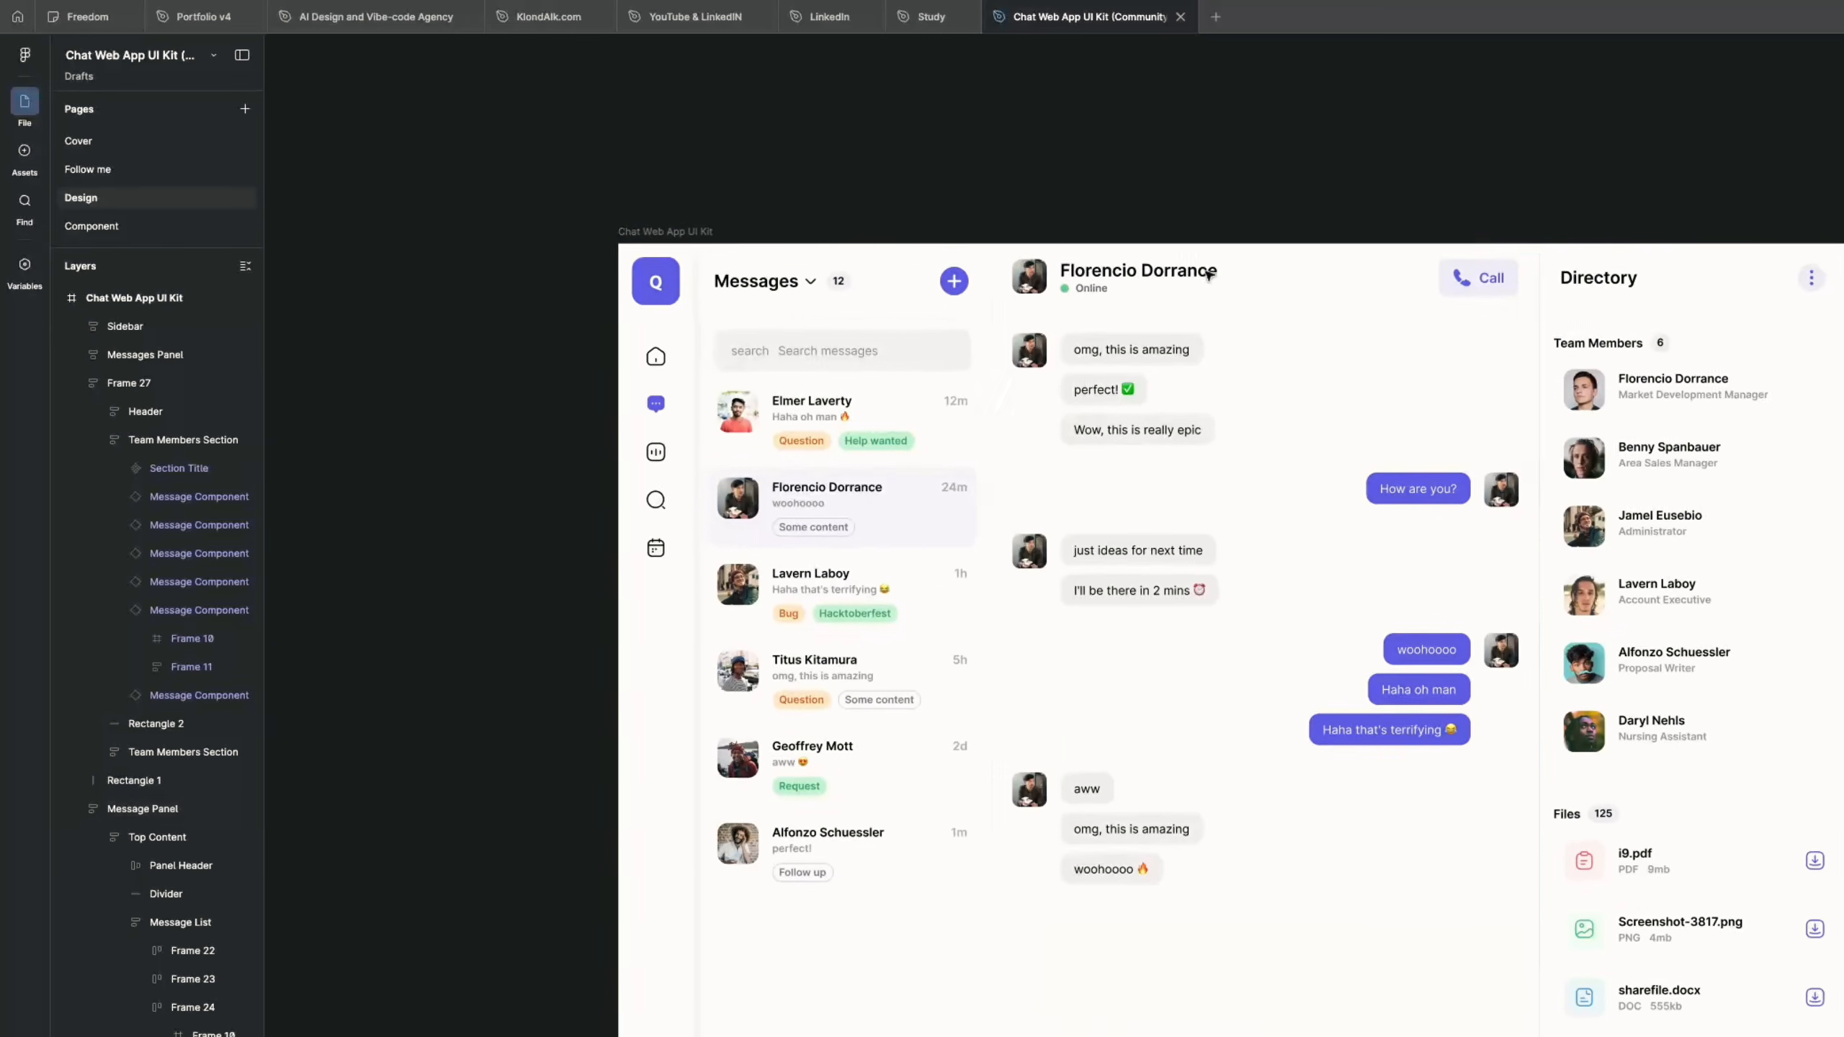
key(Return)
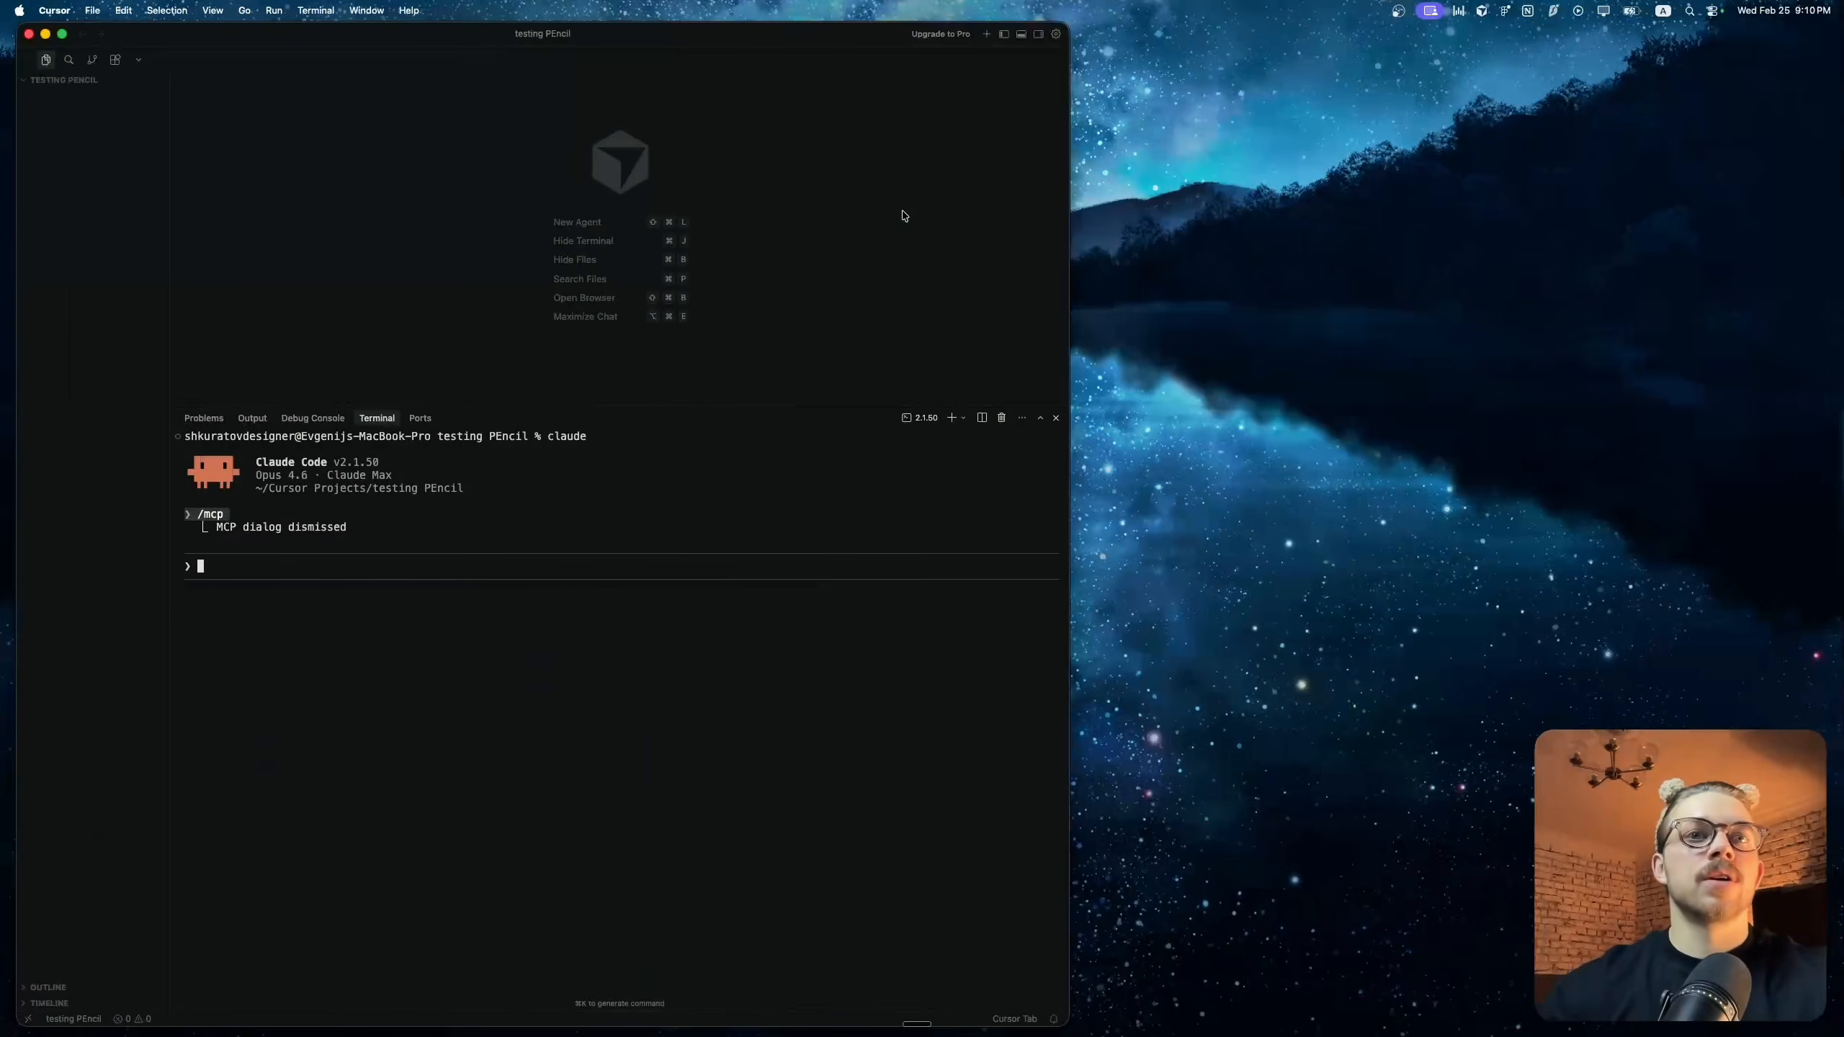
Switch to Pencil and look over the welcome file's Start Here steps and design system components
key(ctrl+Right)
key(ctrl+Right)
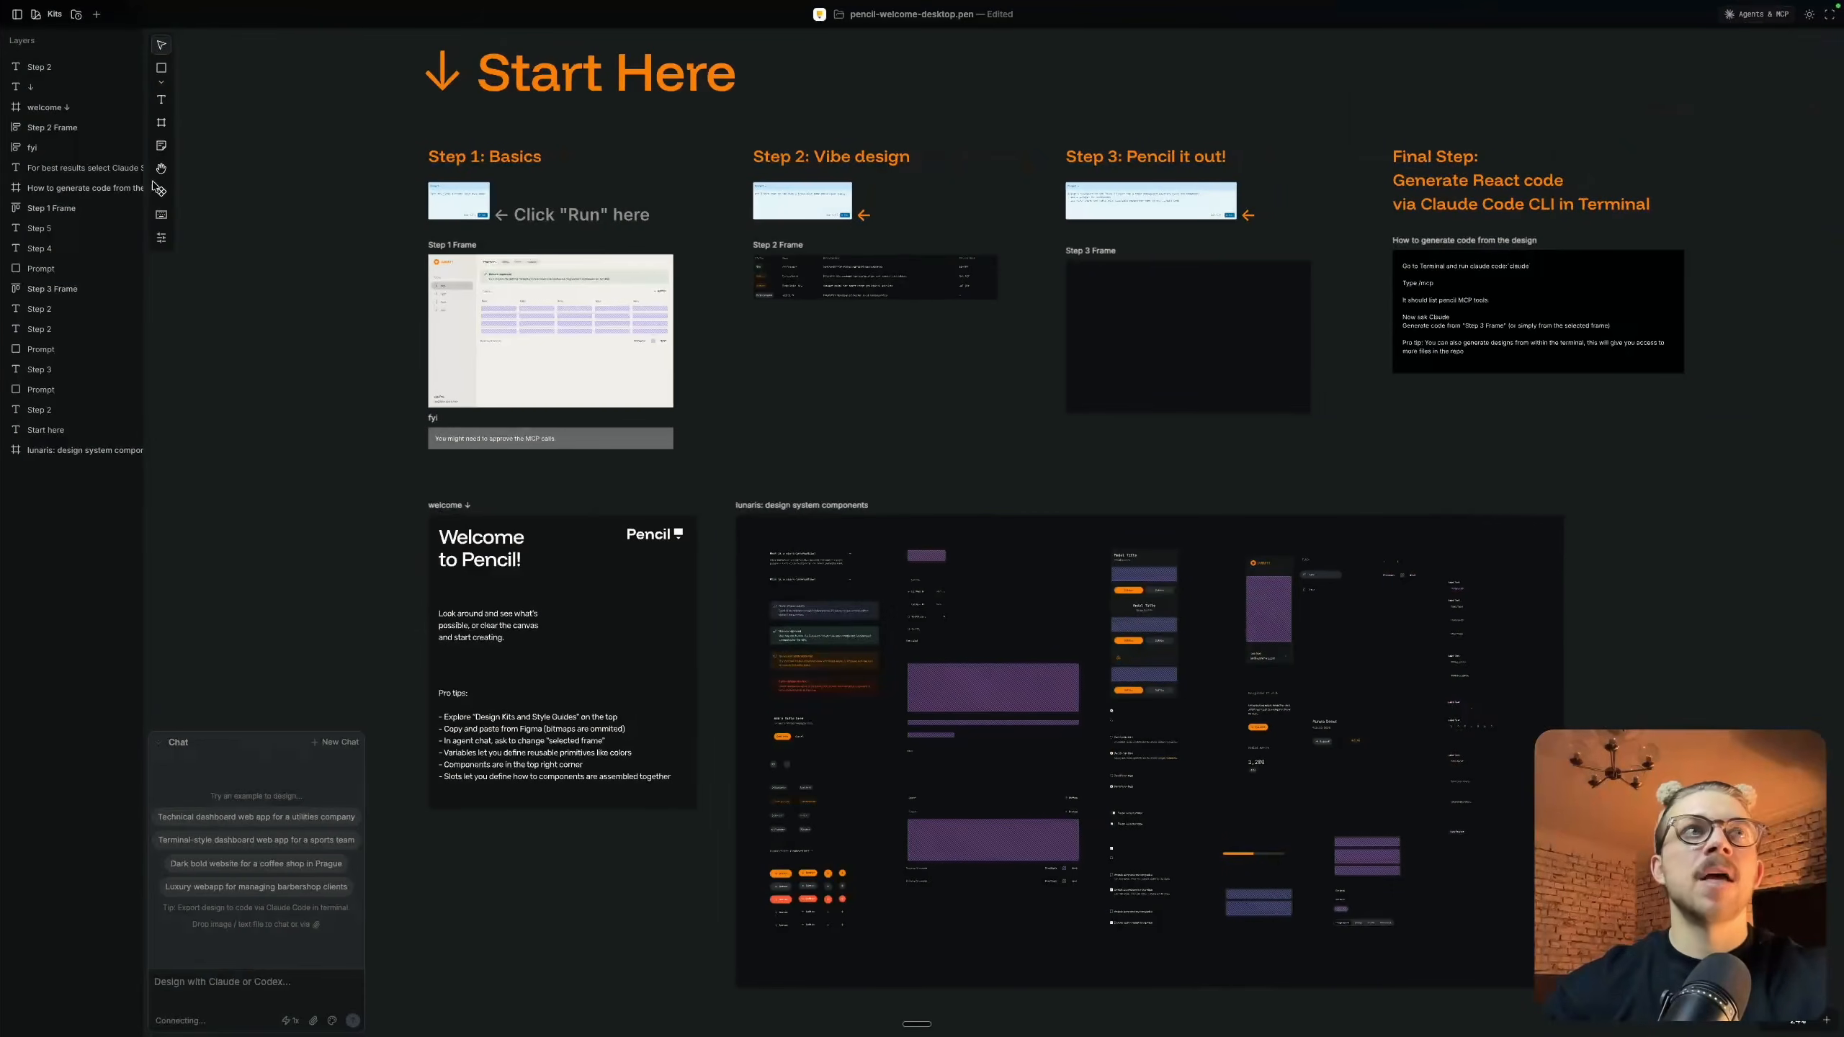
mouse_move(103, 5)
scroll(868, 338, right, 1)
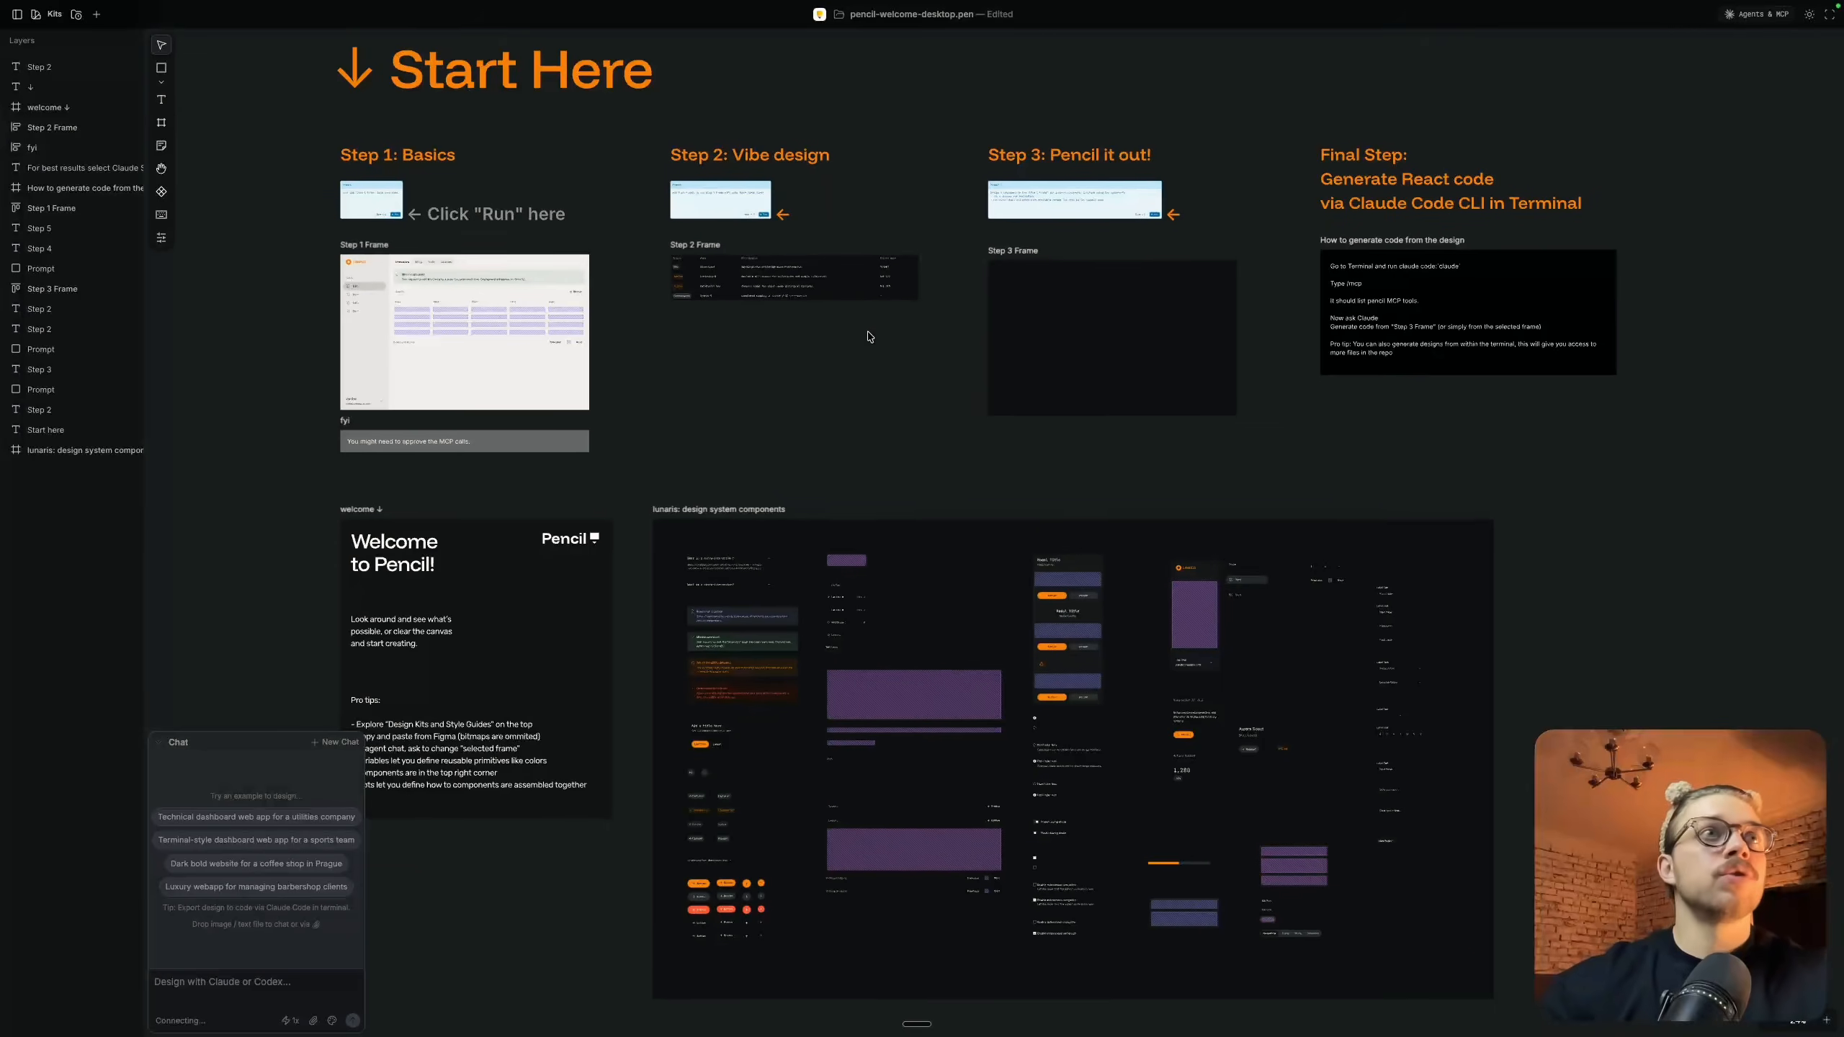
scroll(868, 338, up, 1)
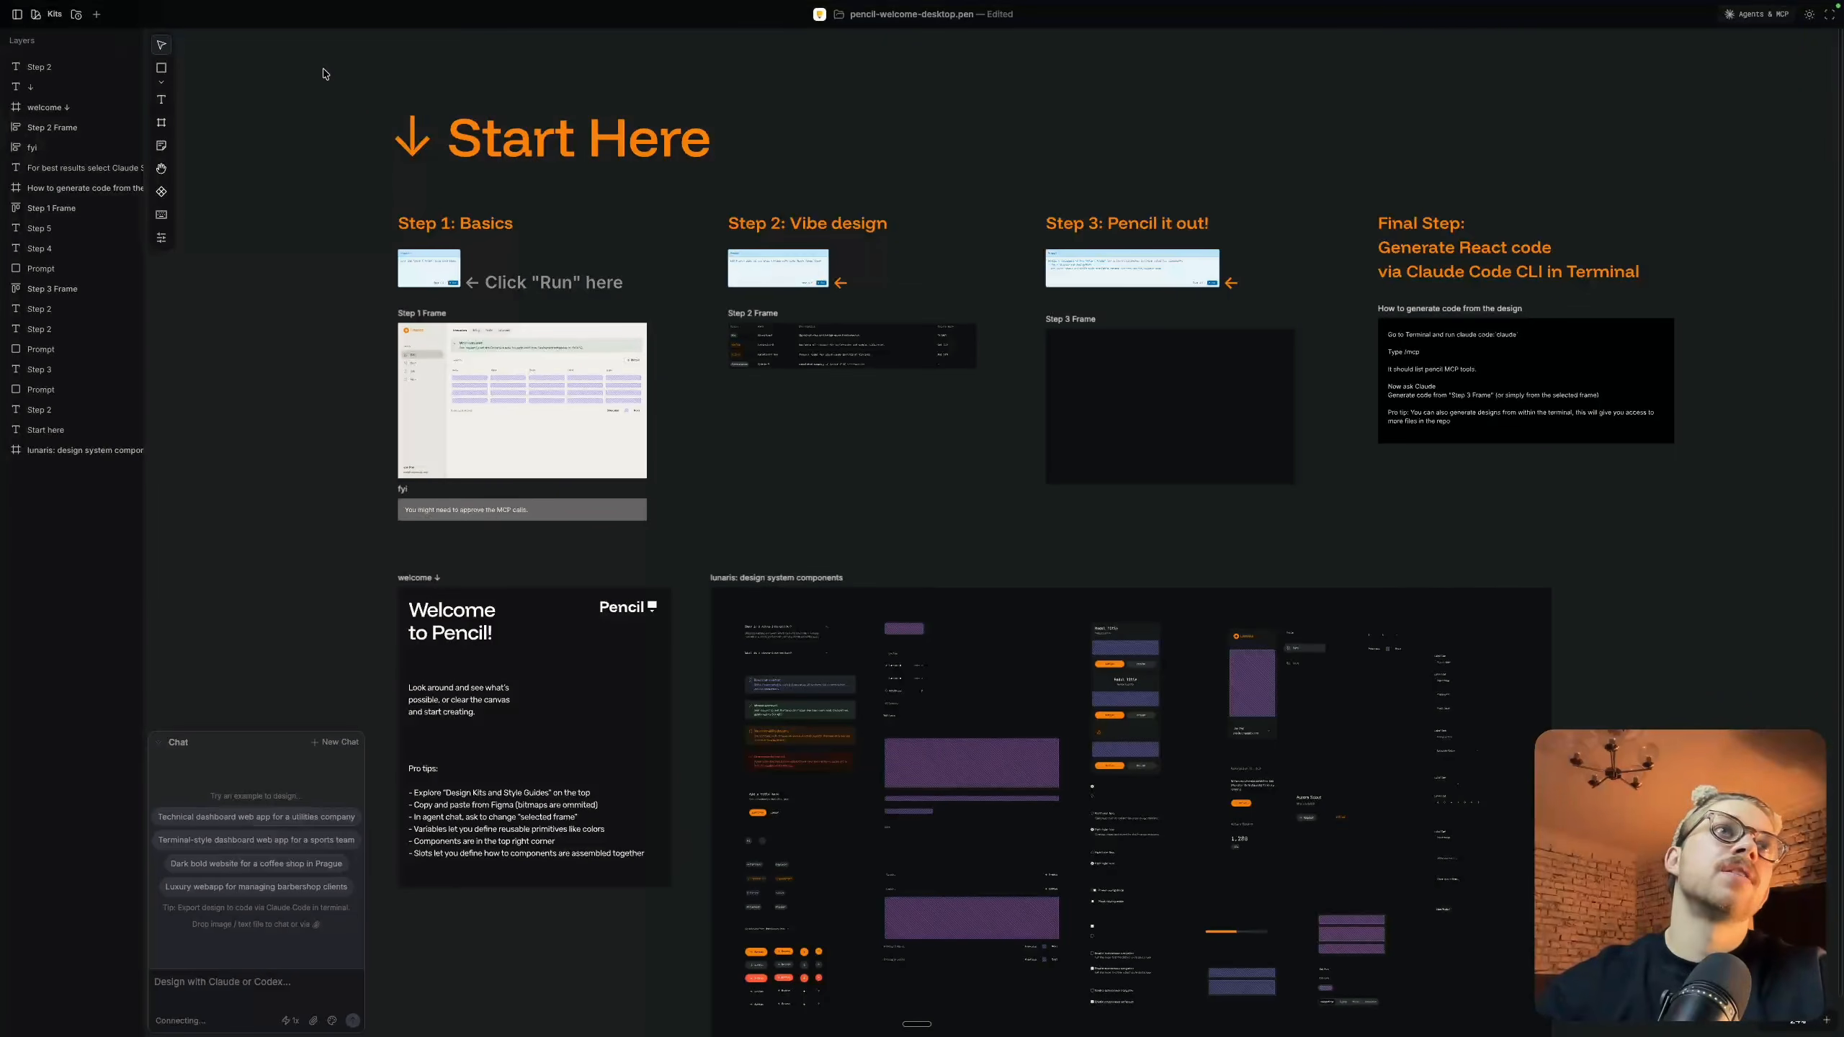
scroll(323, 74, down, 3)
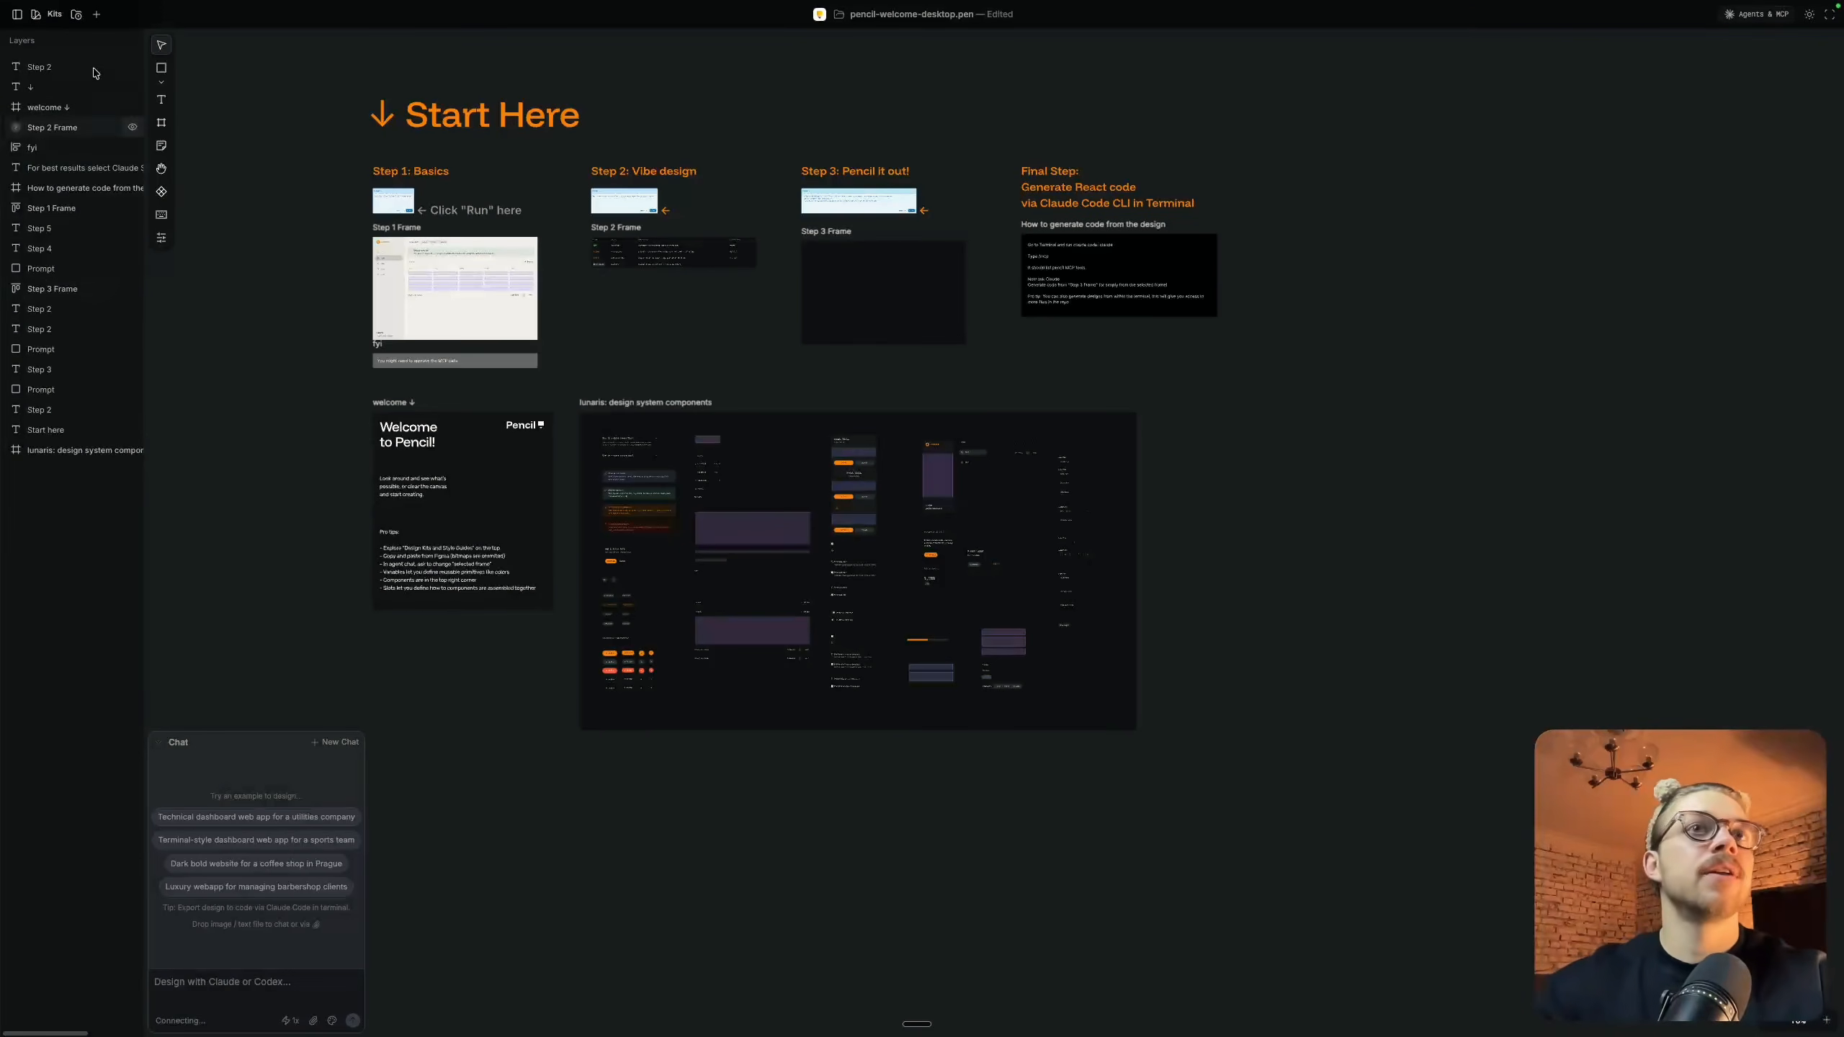
scroll(575, 456, left, 2)
scroll(575, 455, up, 1)
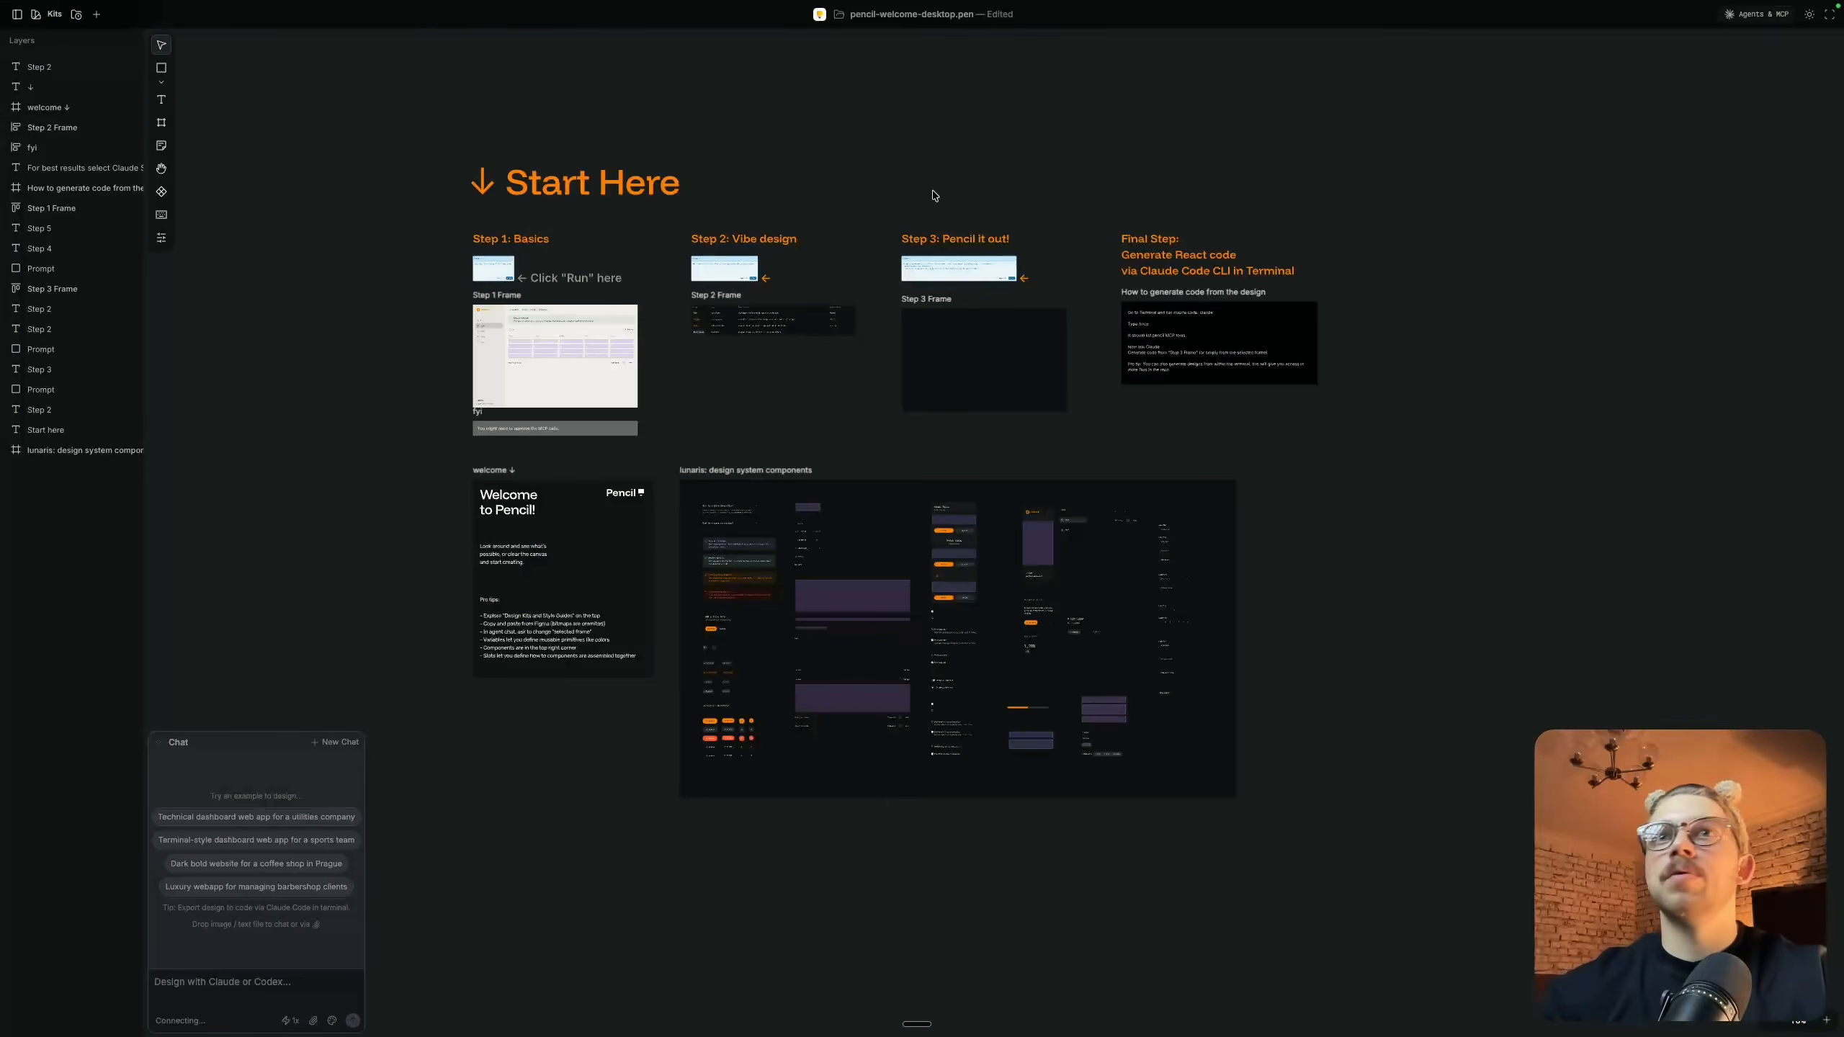
scroll(1064, 151, right, 1)
scroll(1063, 151, down, 1)
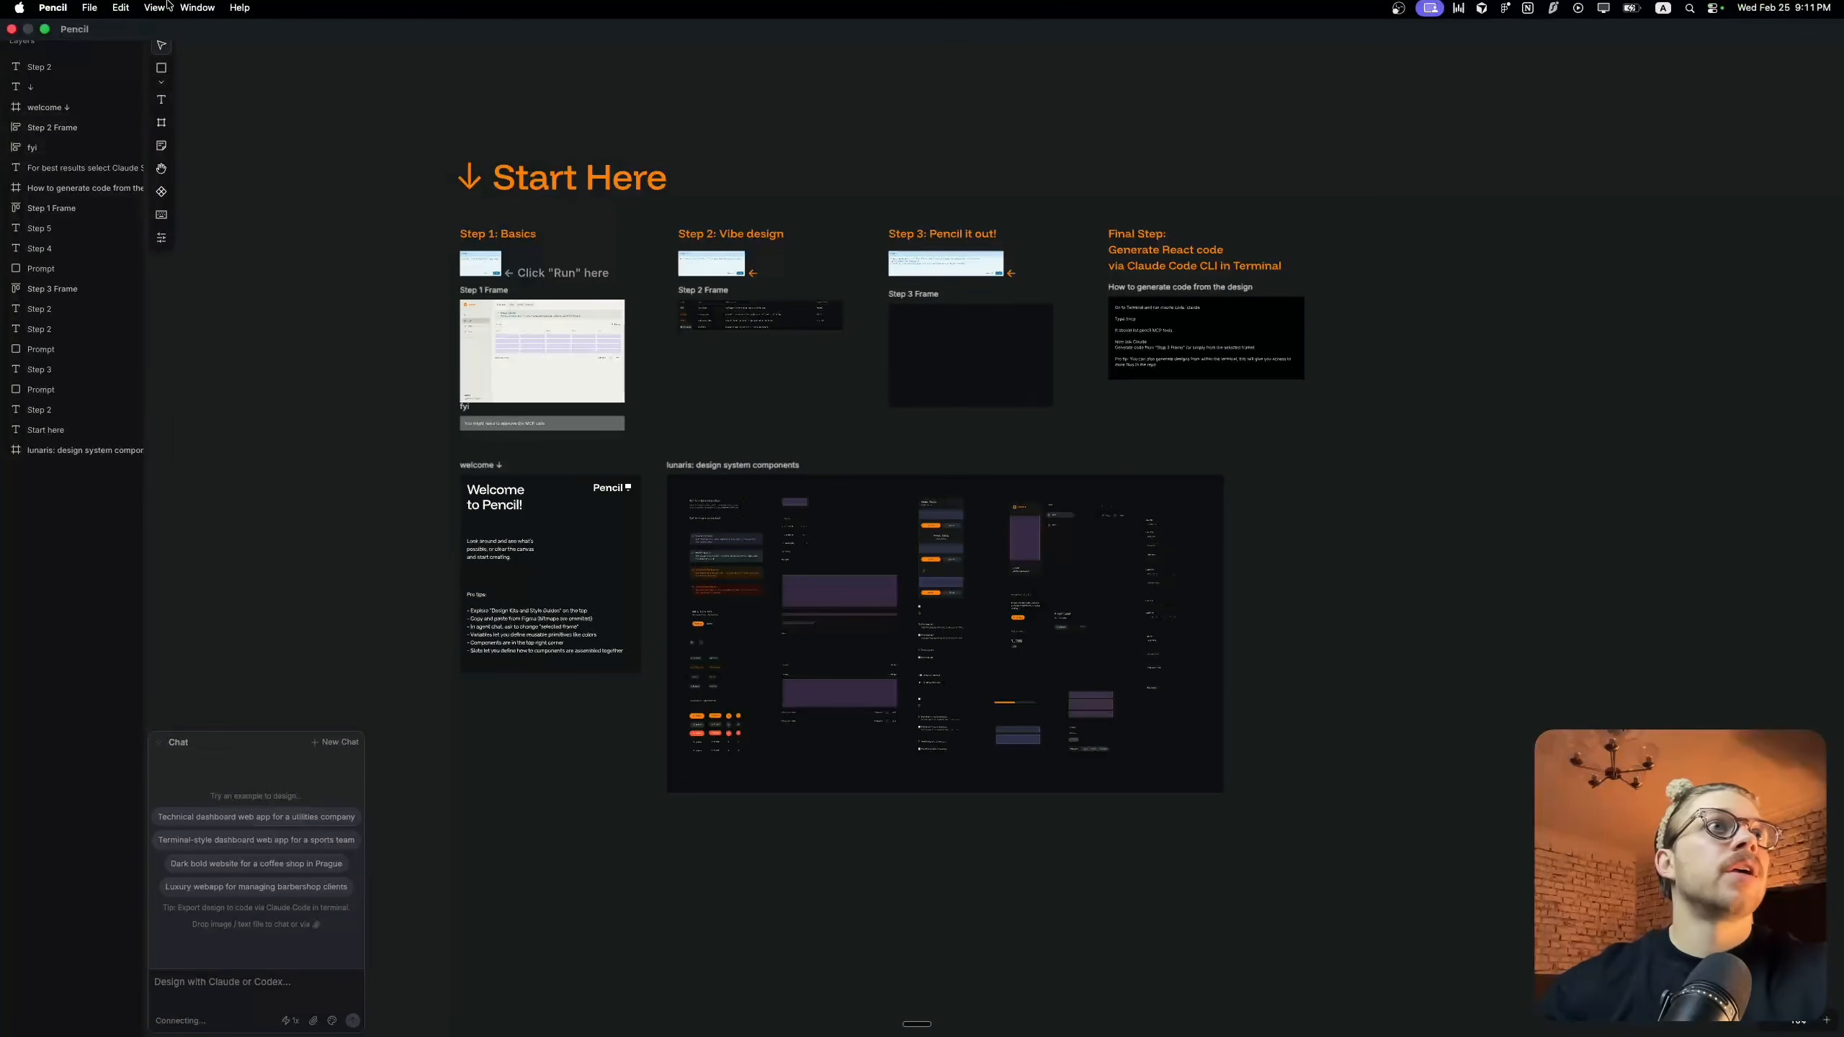
Create a new Pencil file and delete its default white frame
click(89, 10)
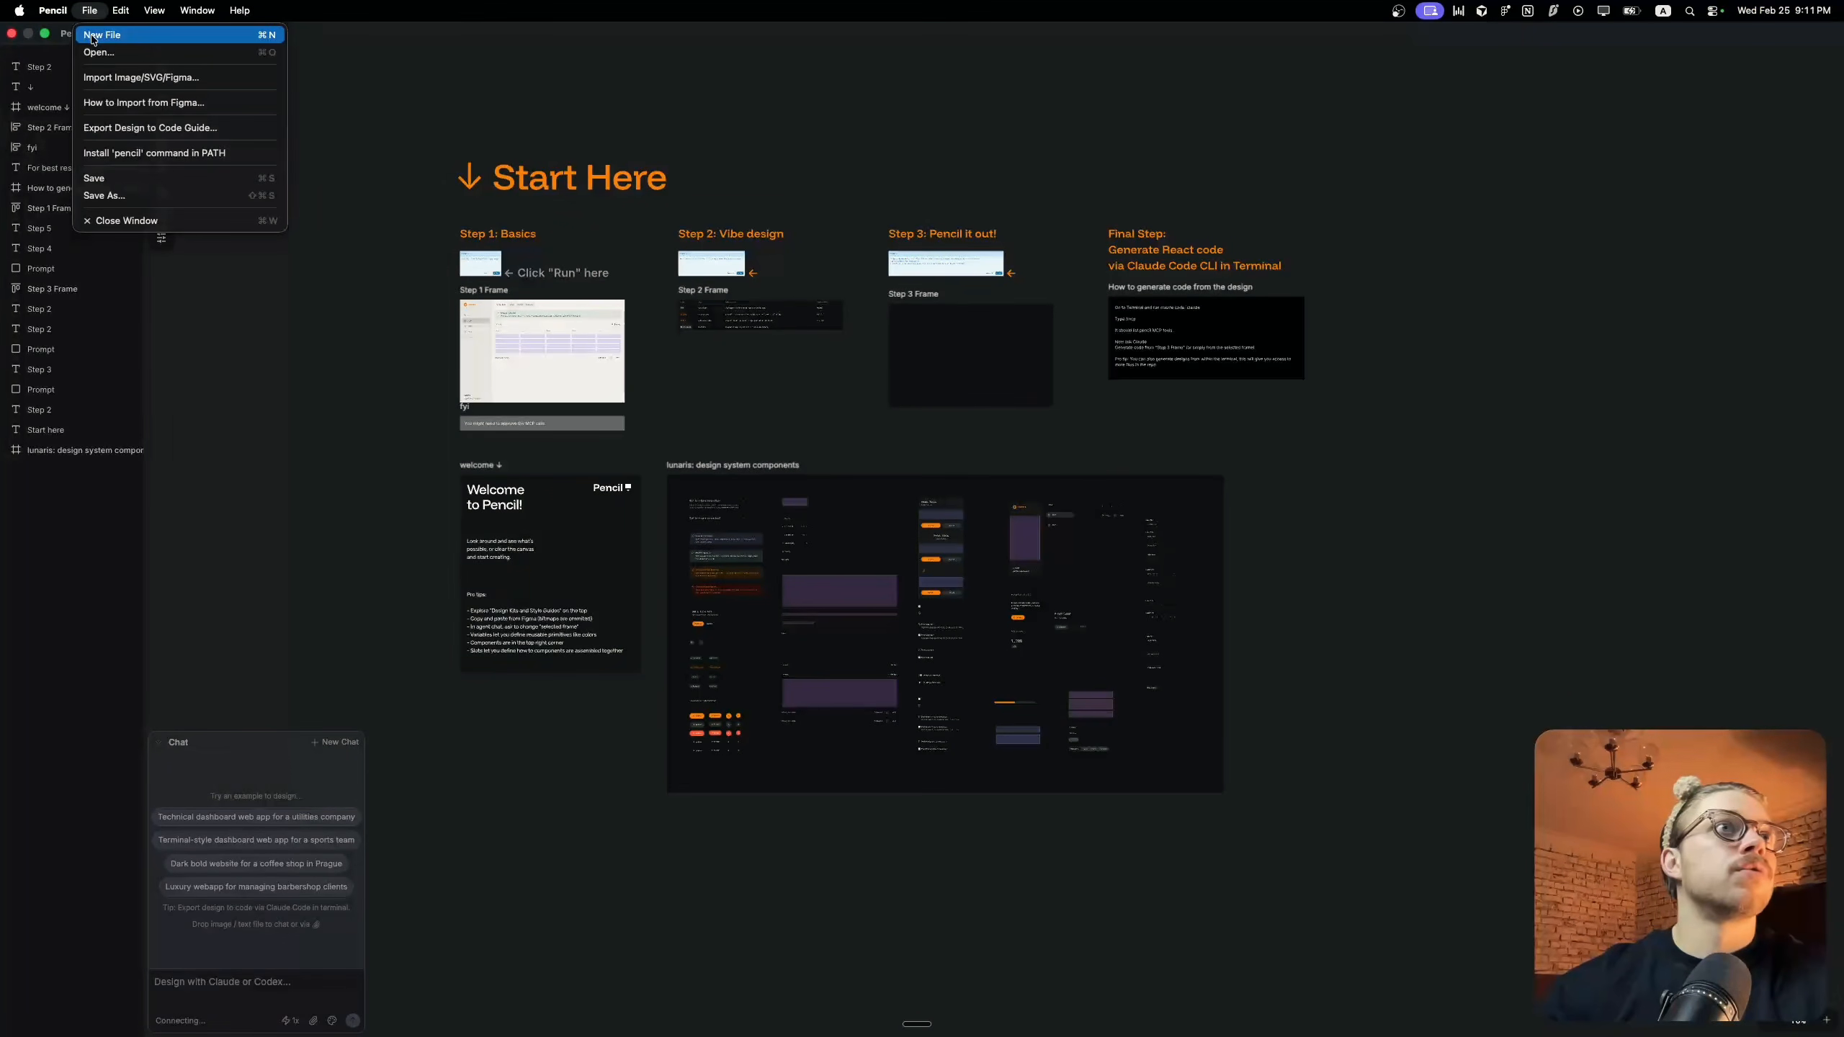
click(92, 36)
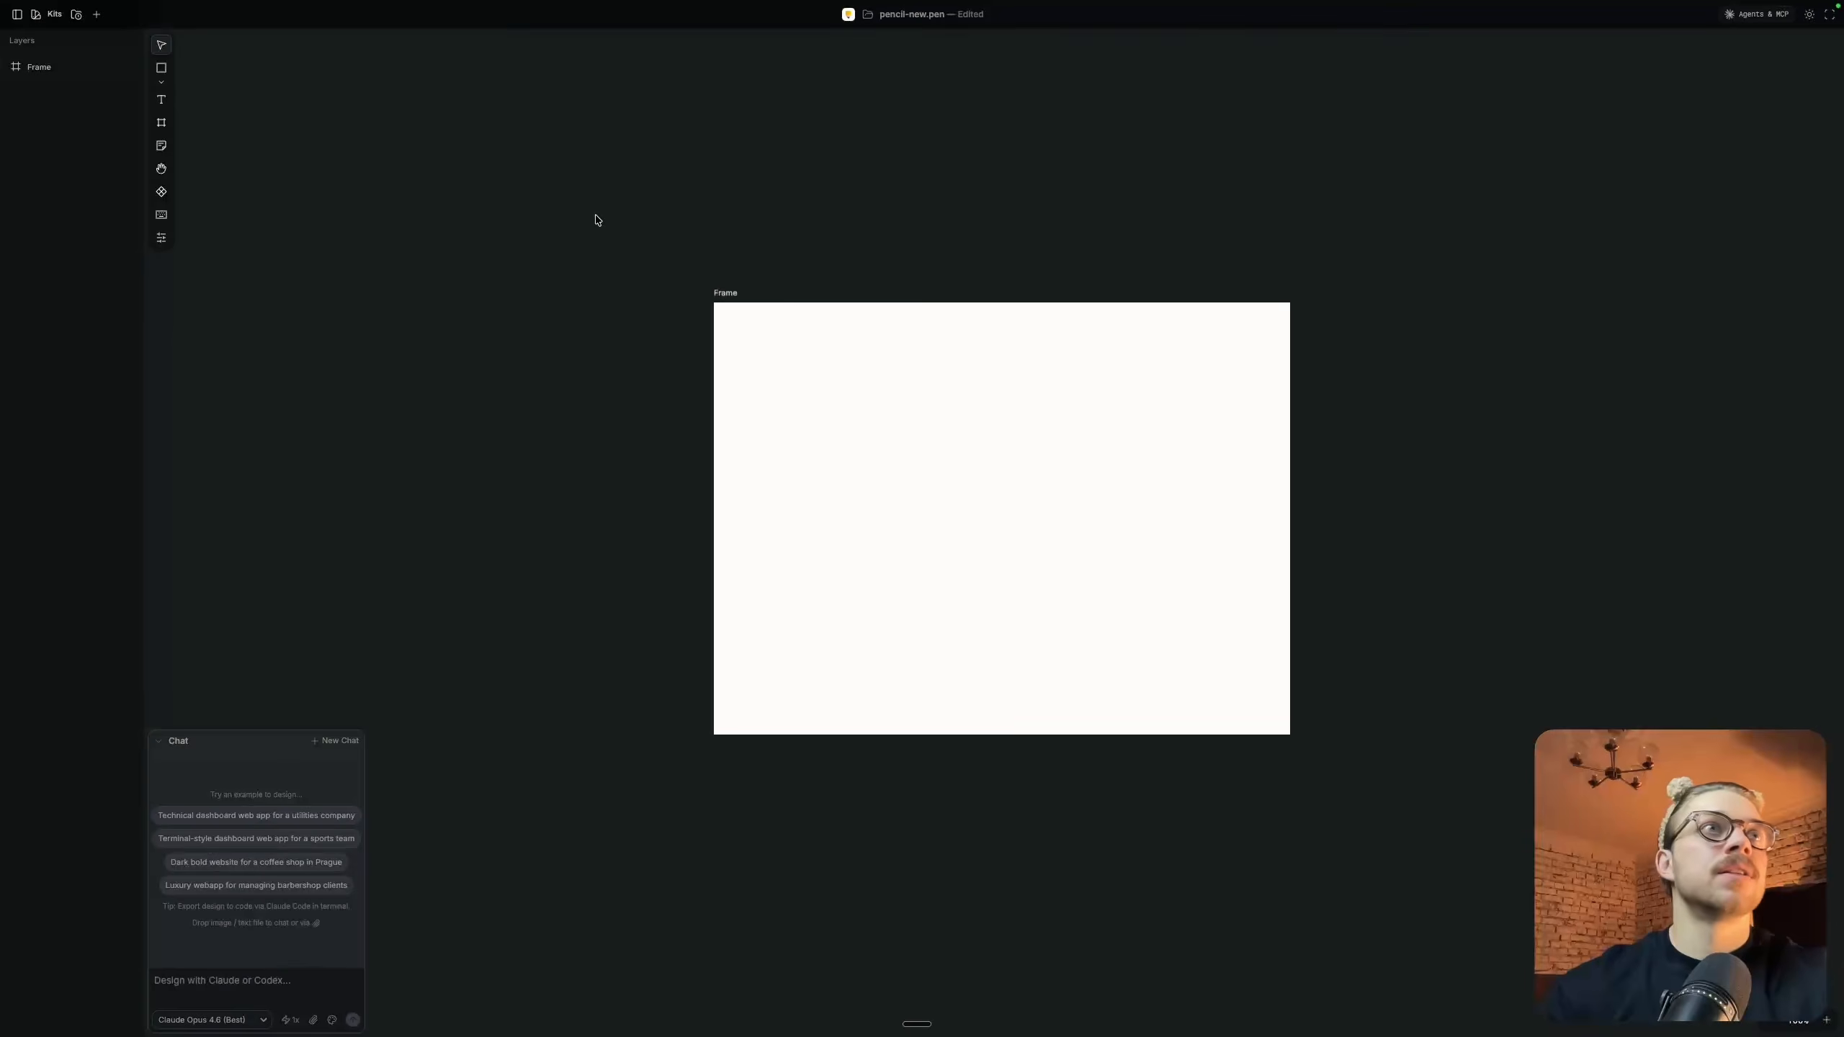
click(719, 293)
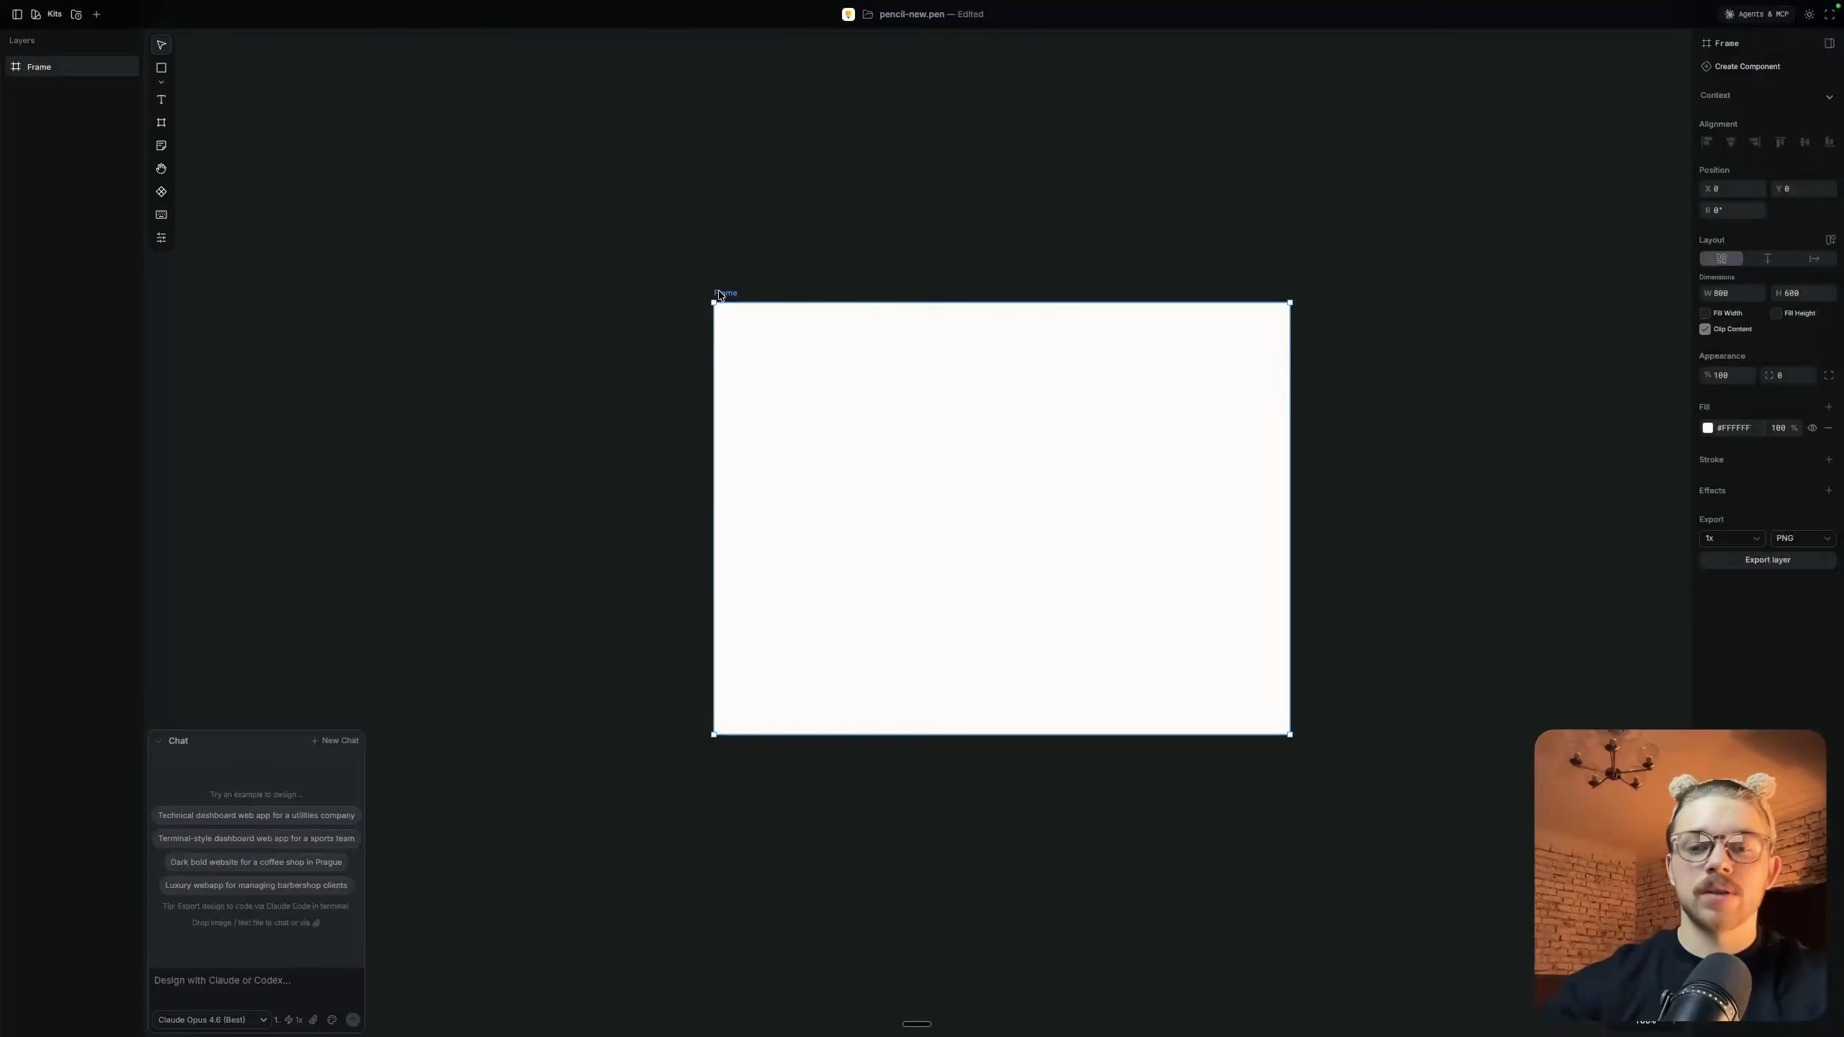
key(Delete)
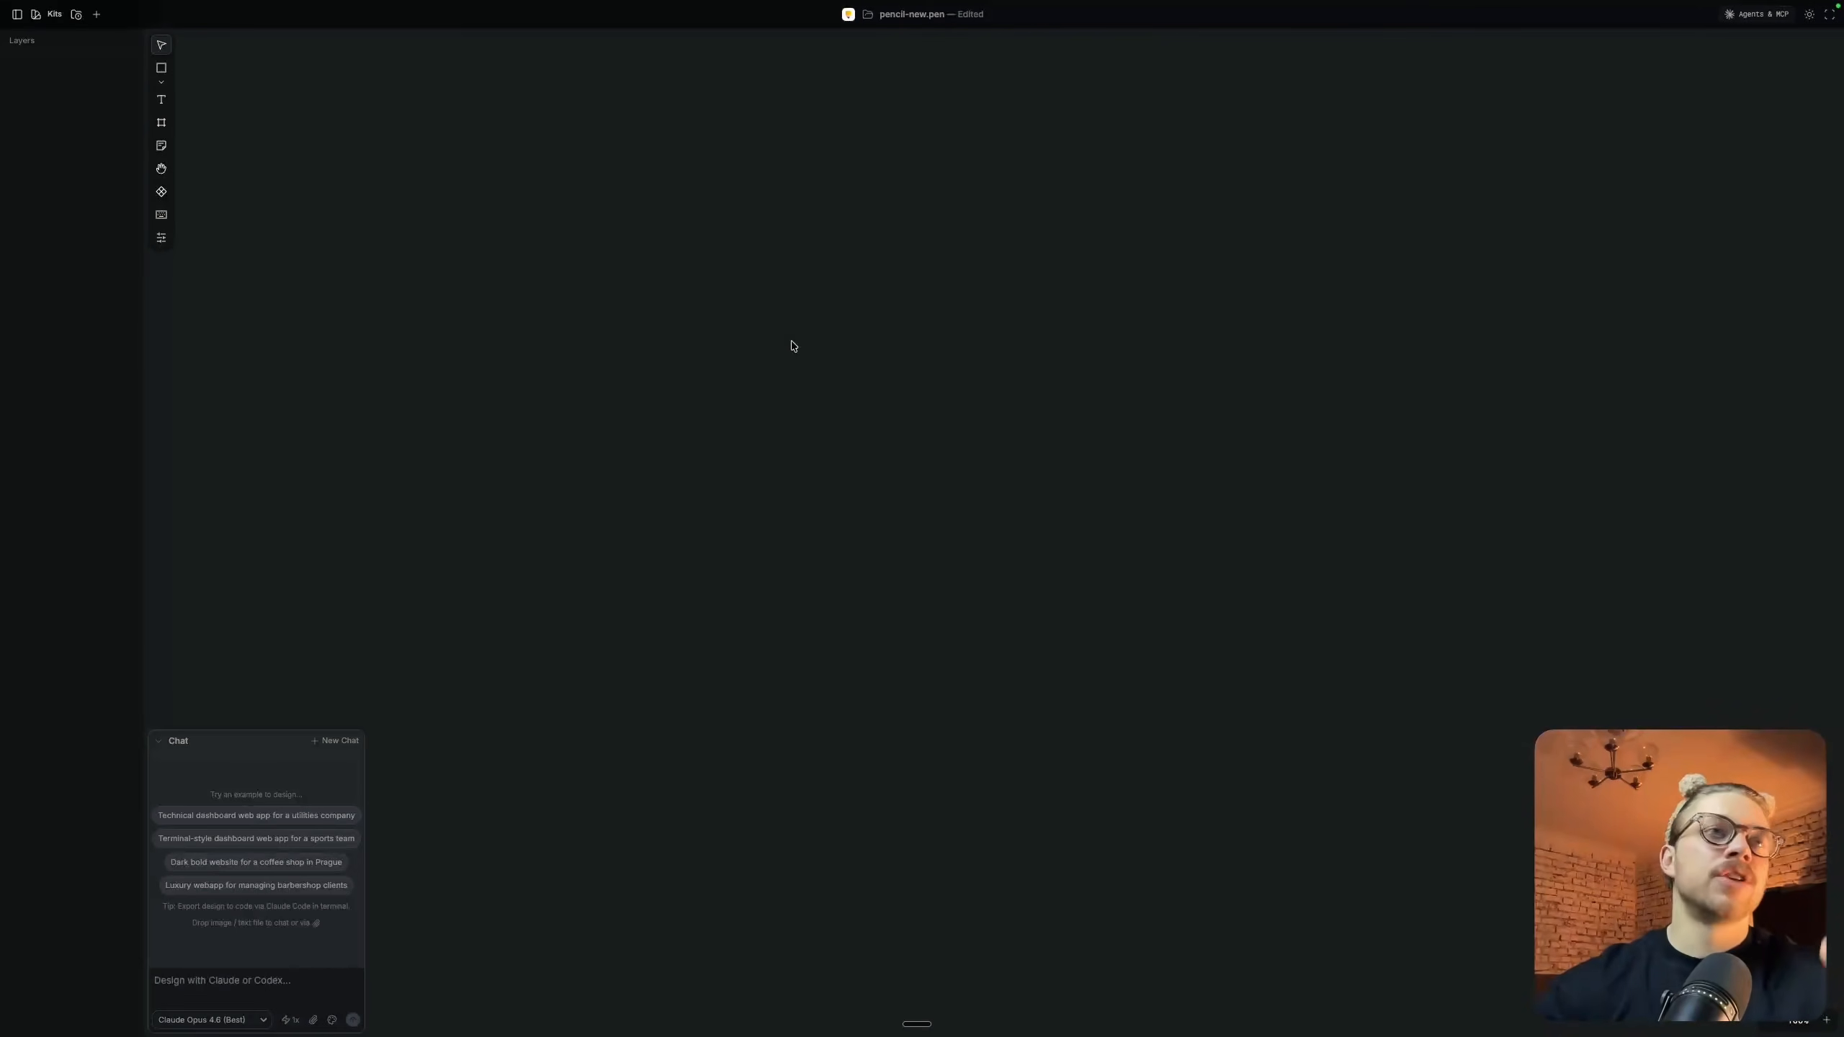
Import the saved local copy of the Chat Web App UI Kit onto the empty canvas
click(89, 11)
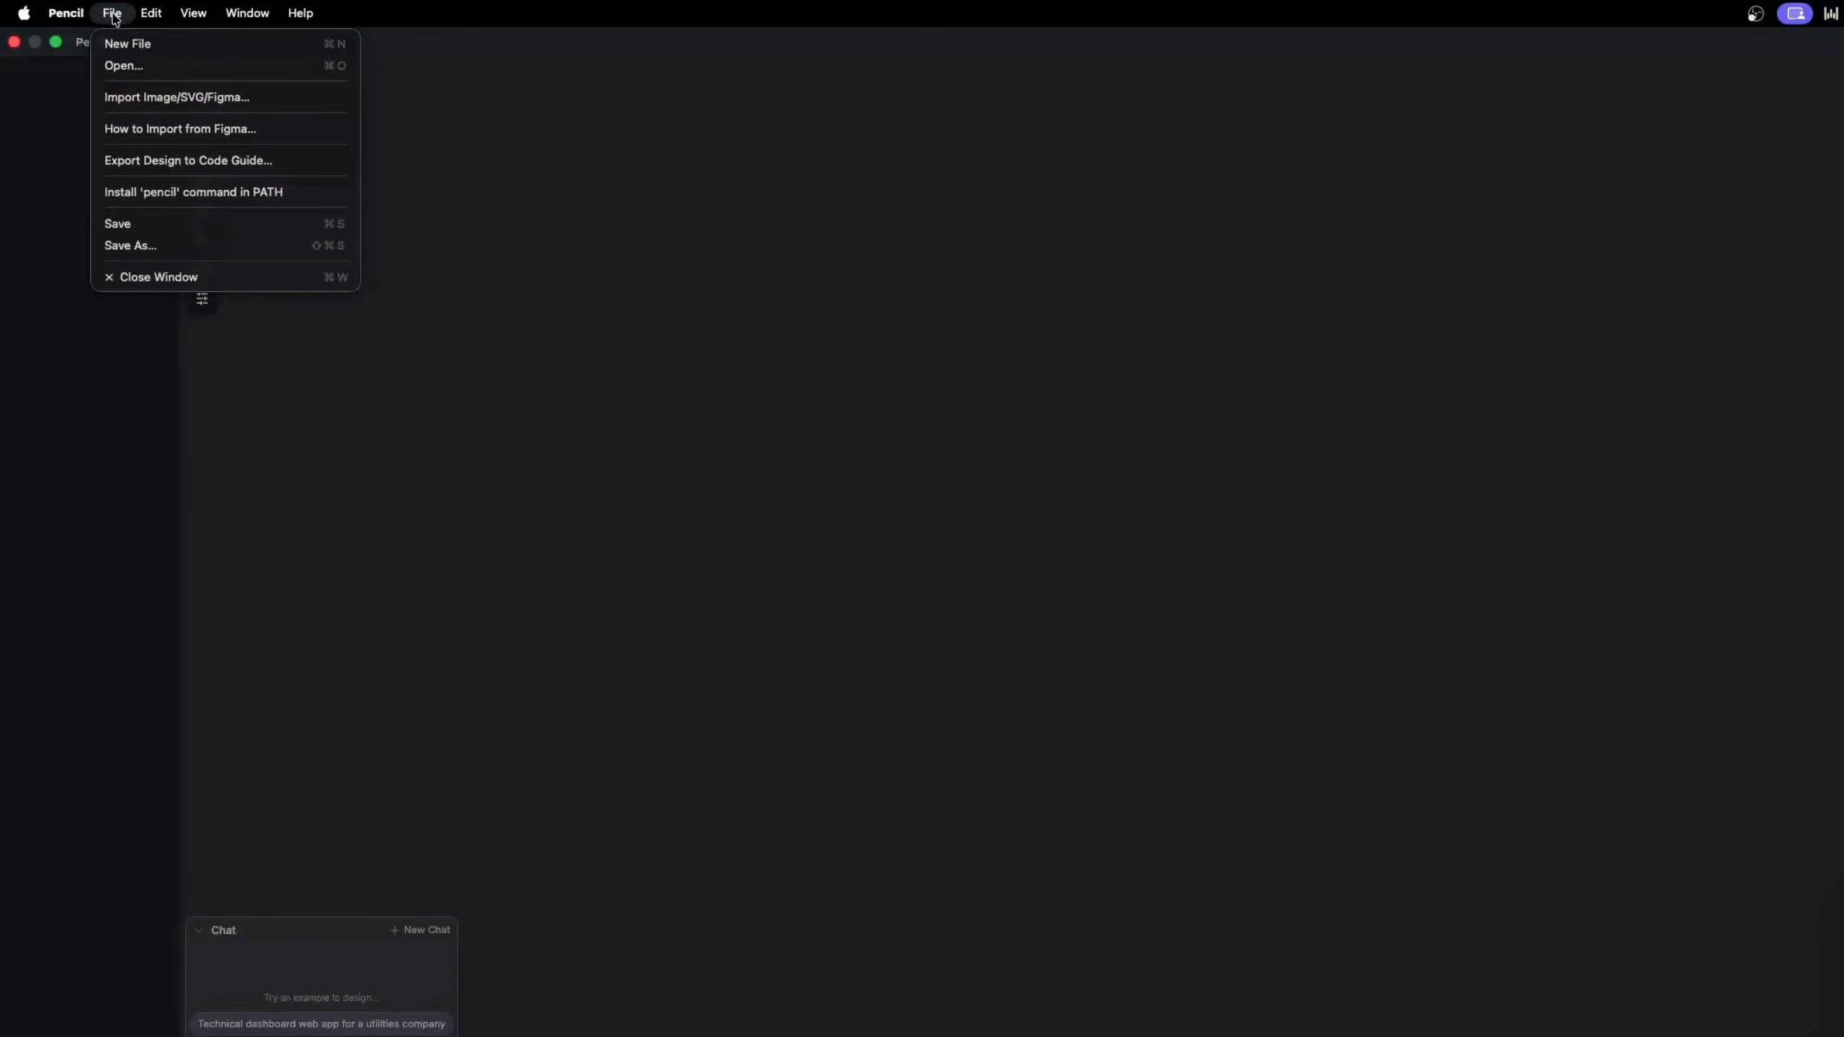
click(134, 97)
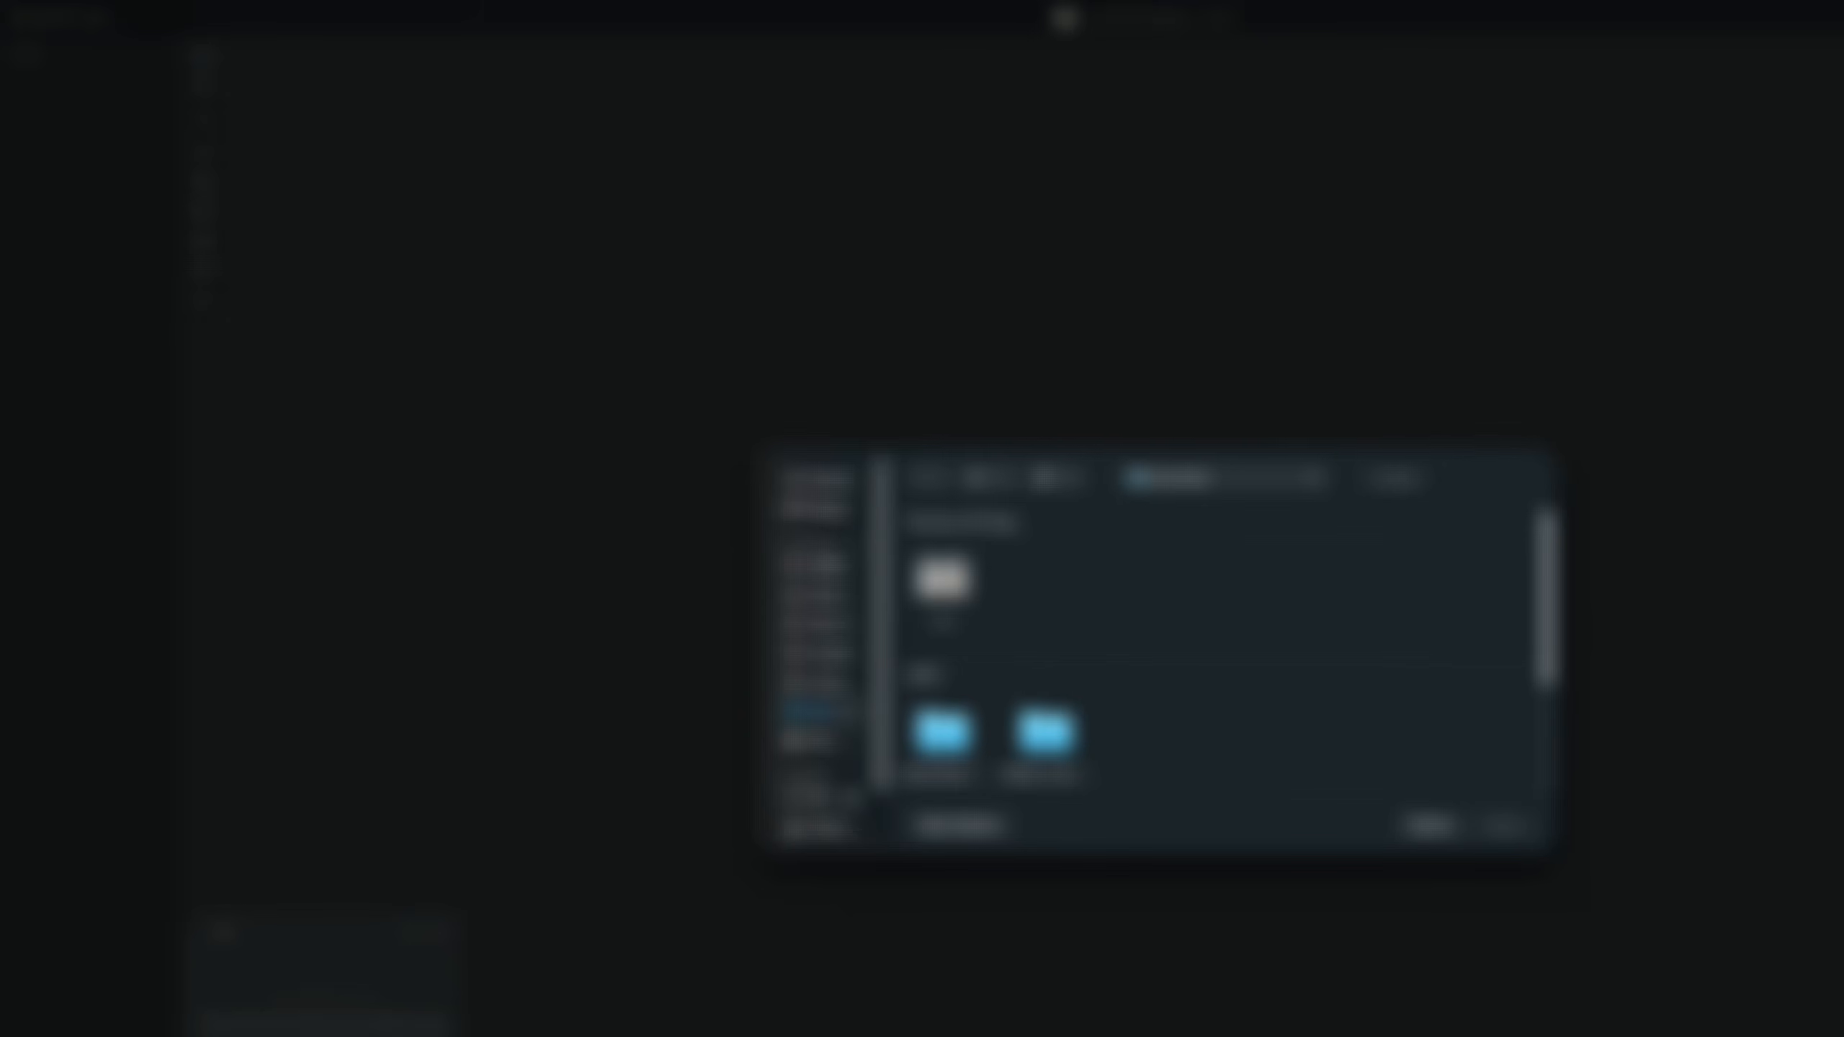
click(807, 741)
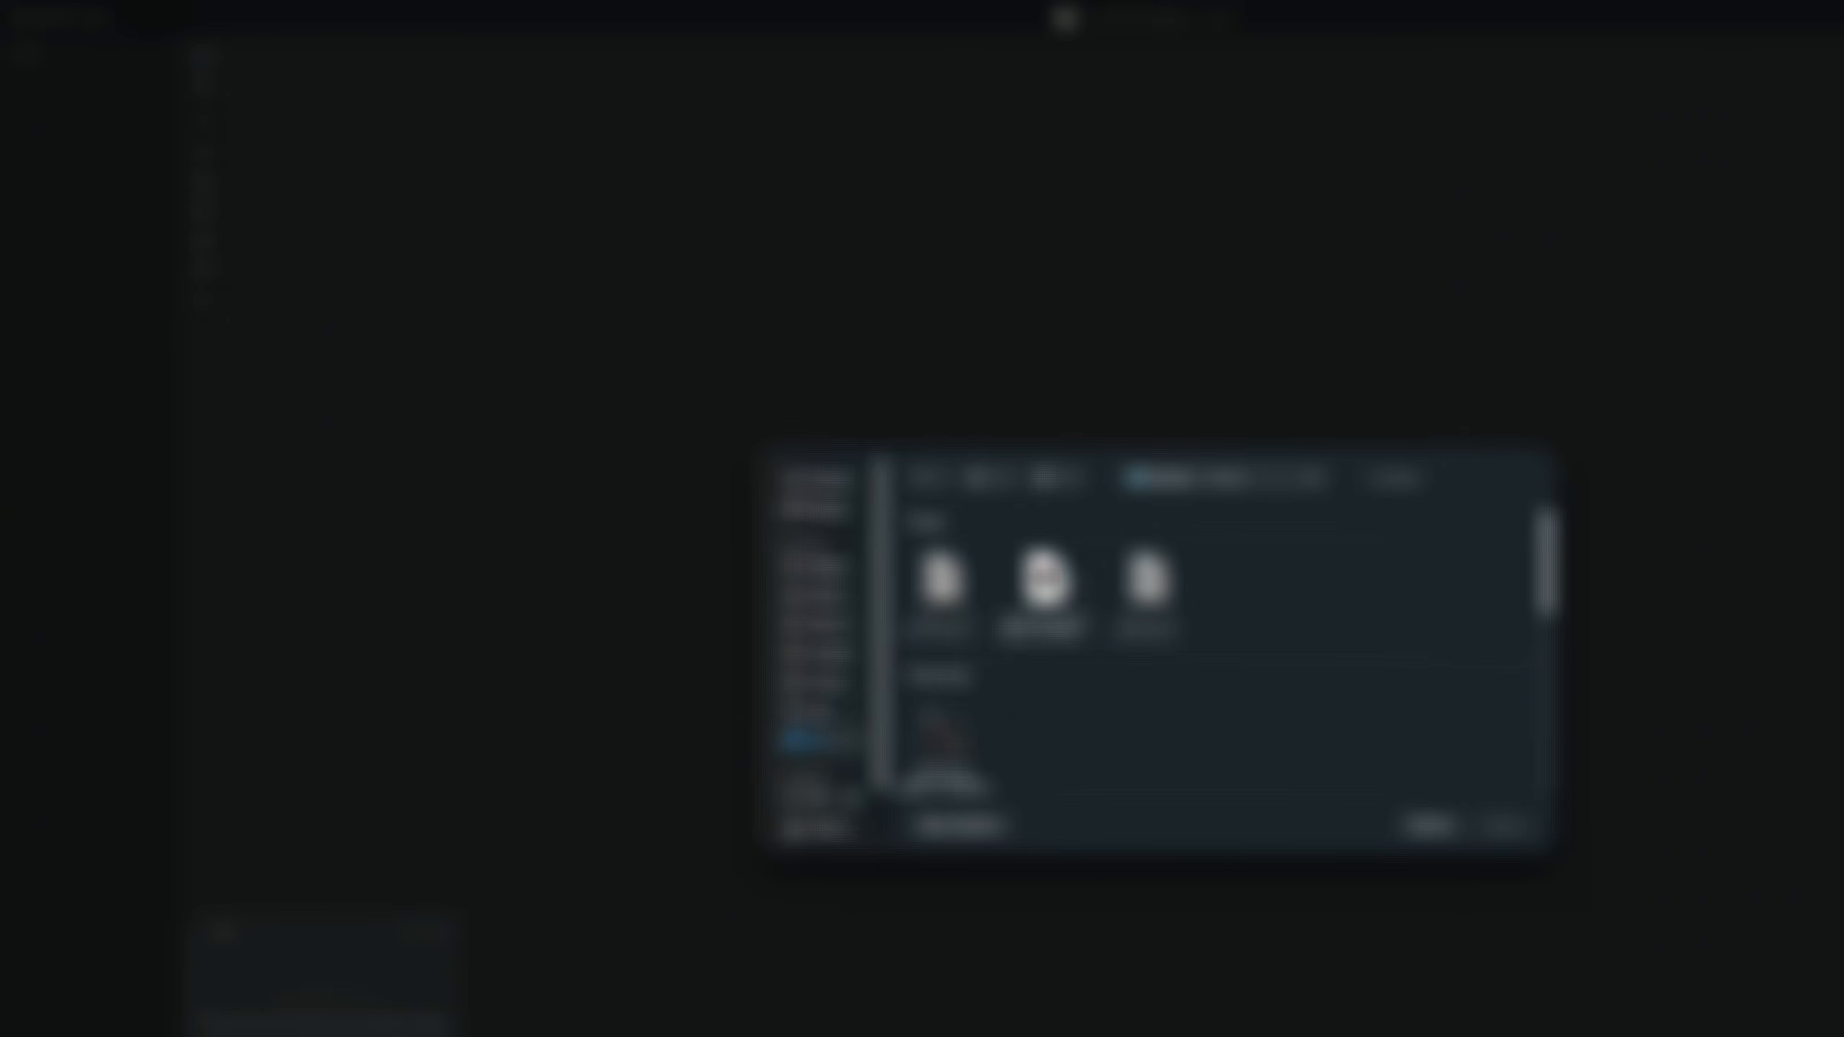
click(1045, 581)
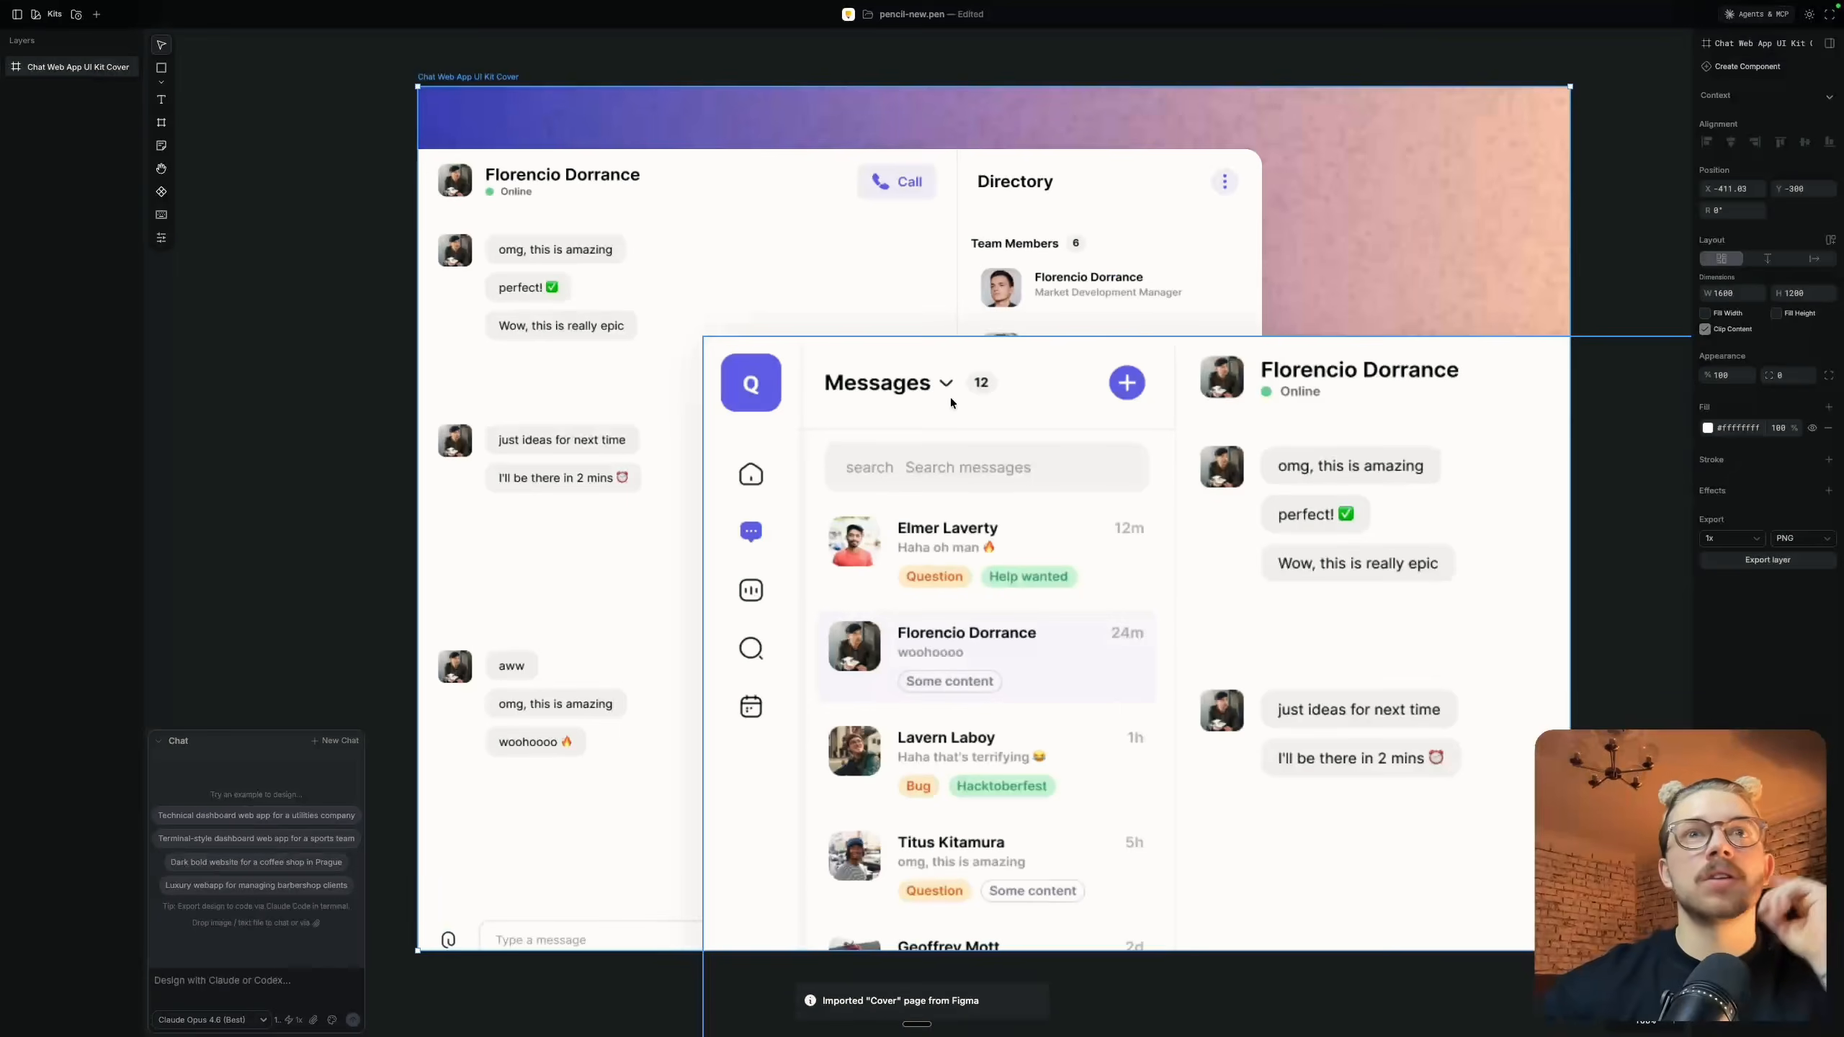
scroll(1083, 301, down, 3)
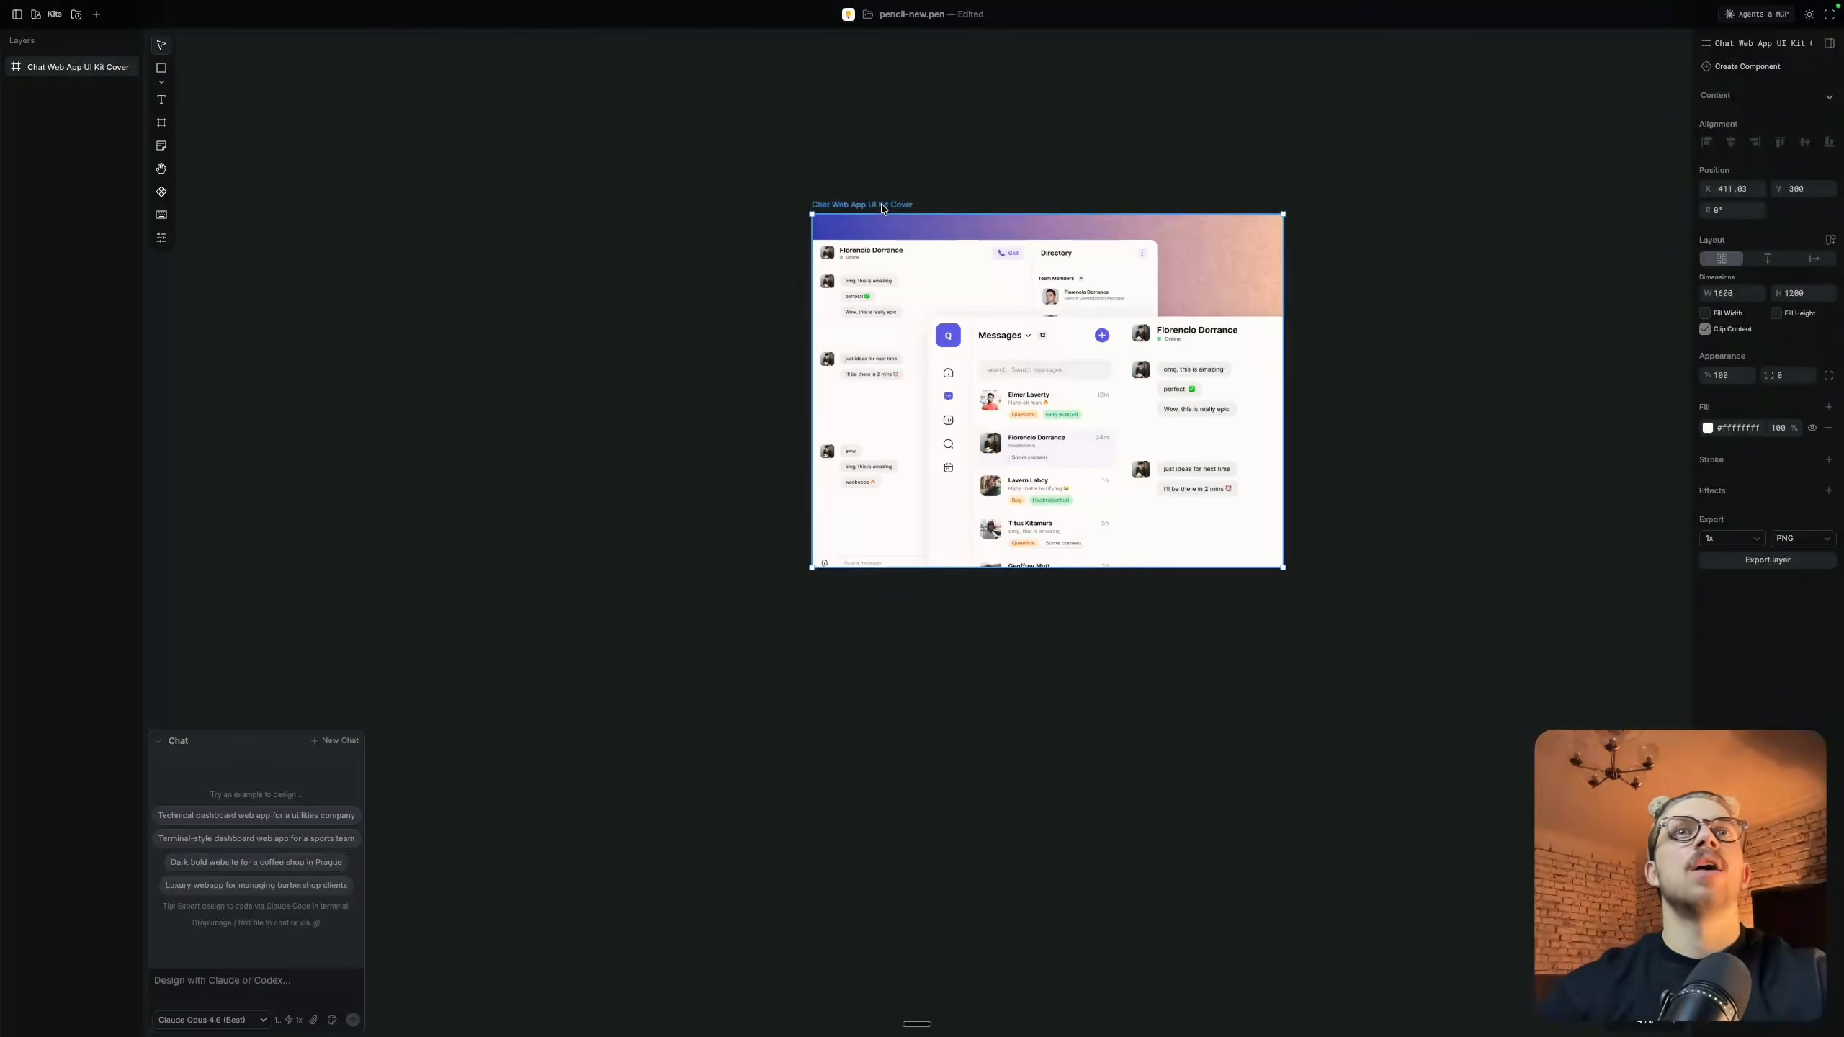
click(906, 162)
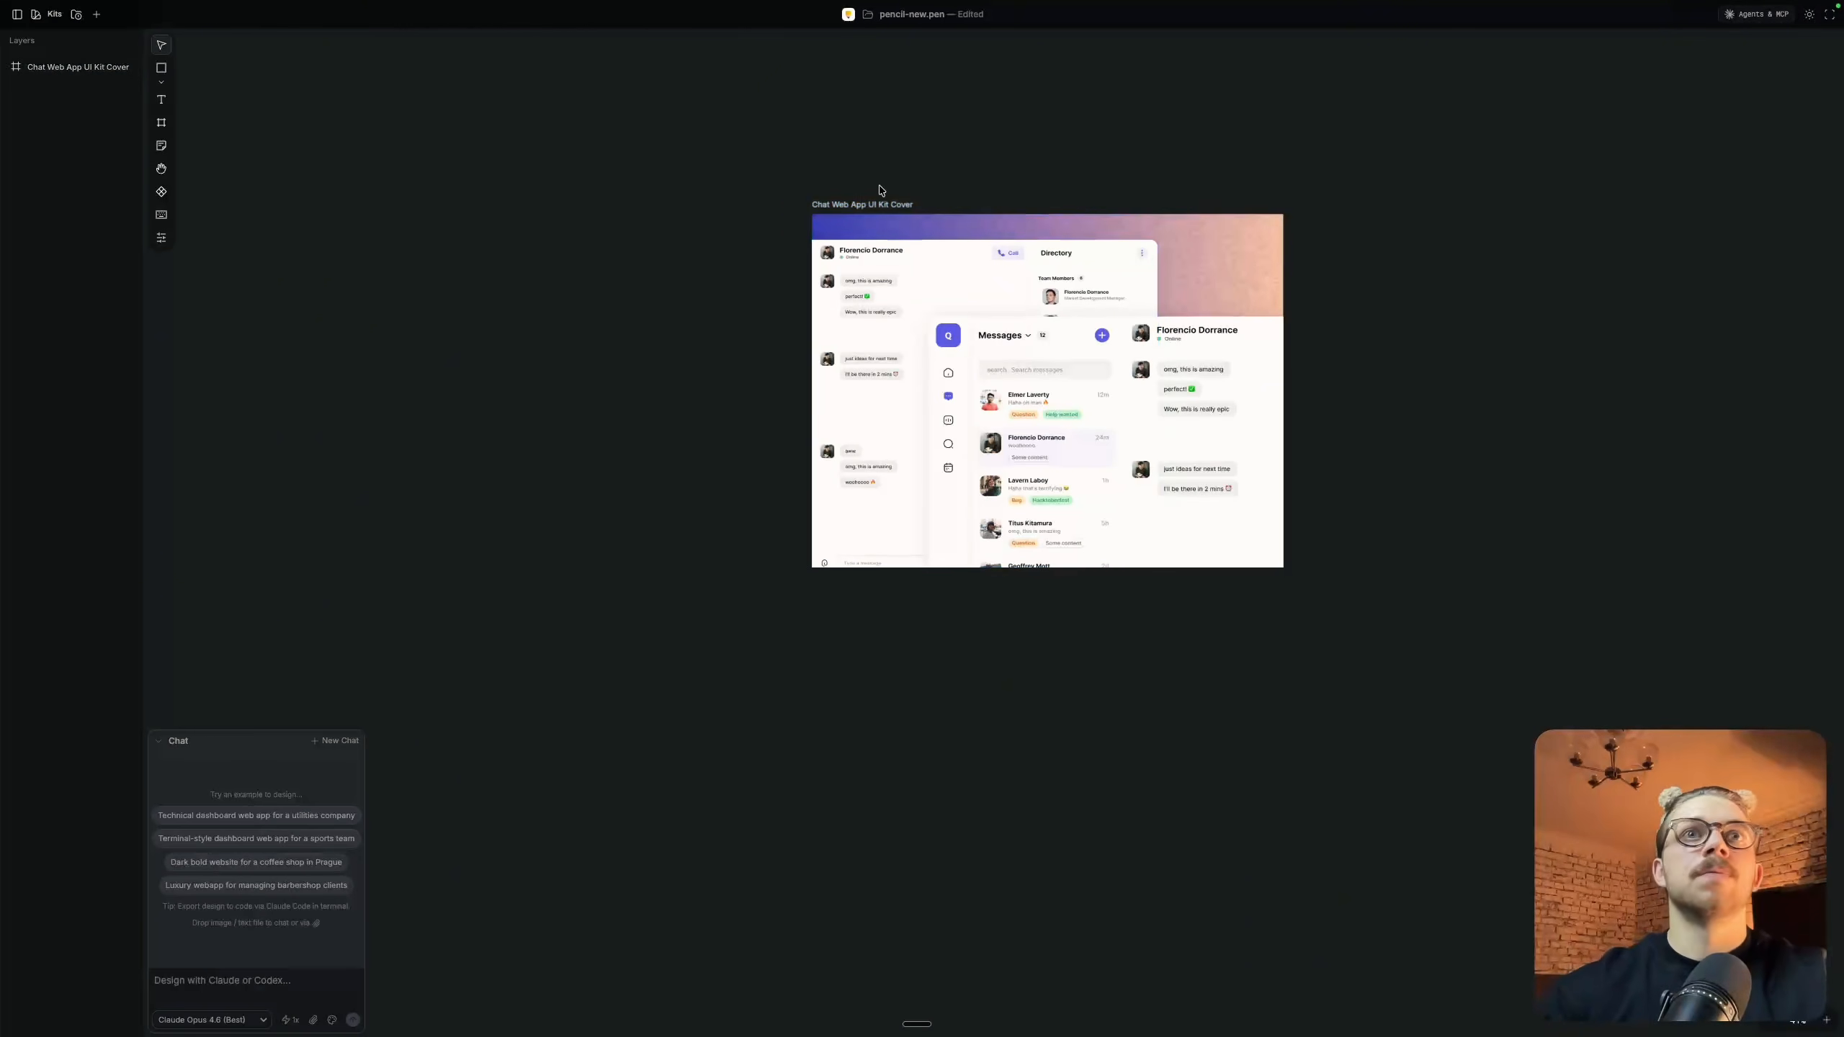
Switch to Figma and compare the kit's Cover page with its Design page
key(ctrl+Left)
key(ctrl+Left)
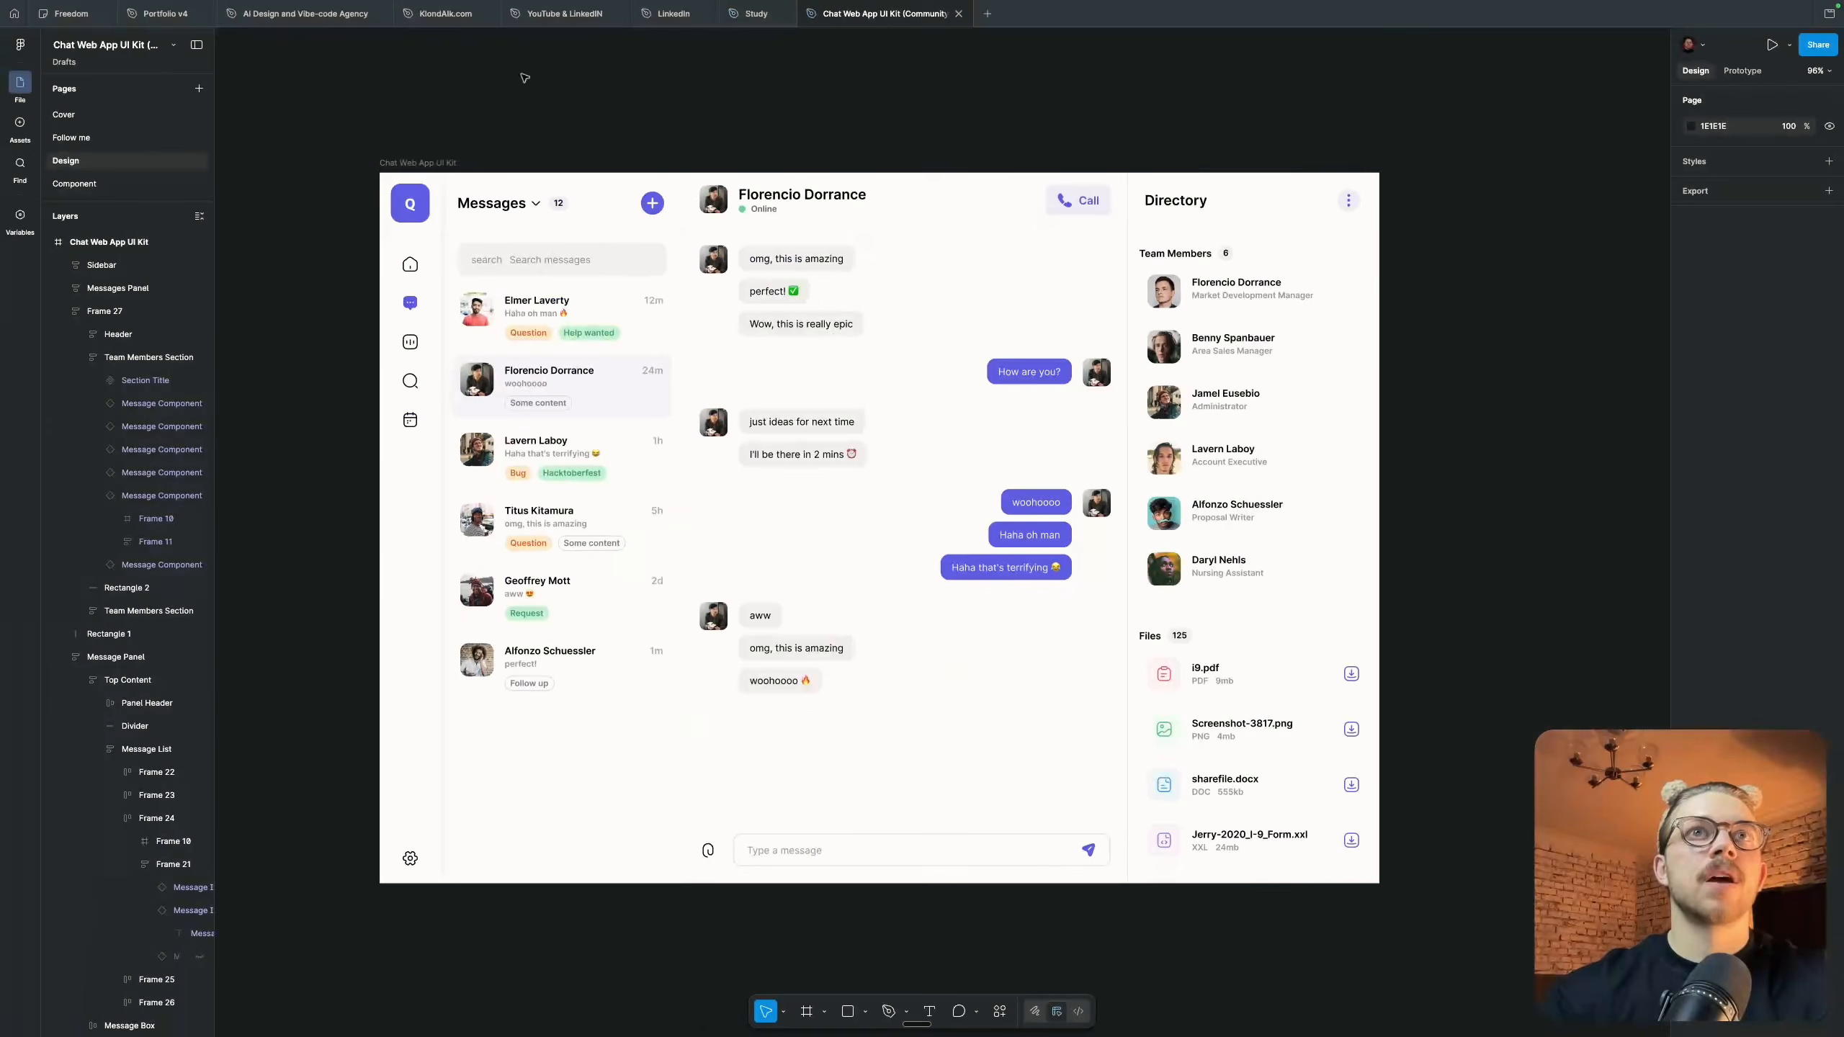
click(66, 216)
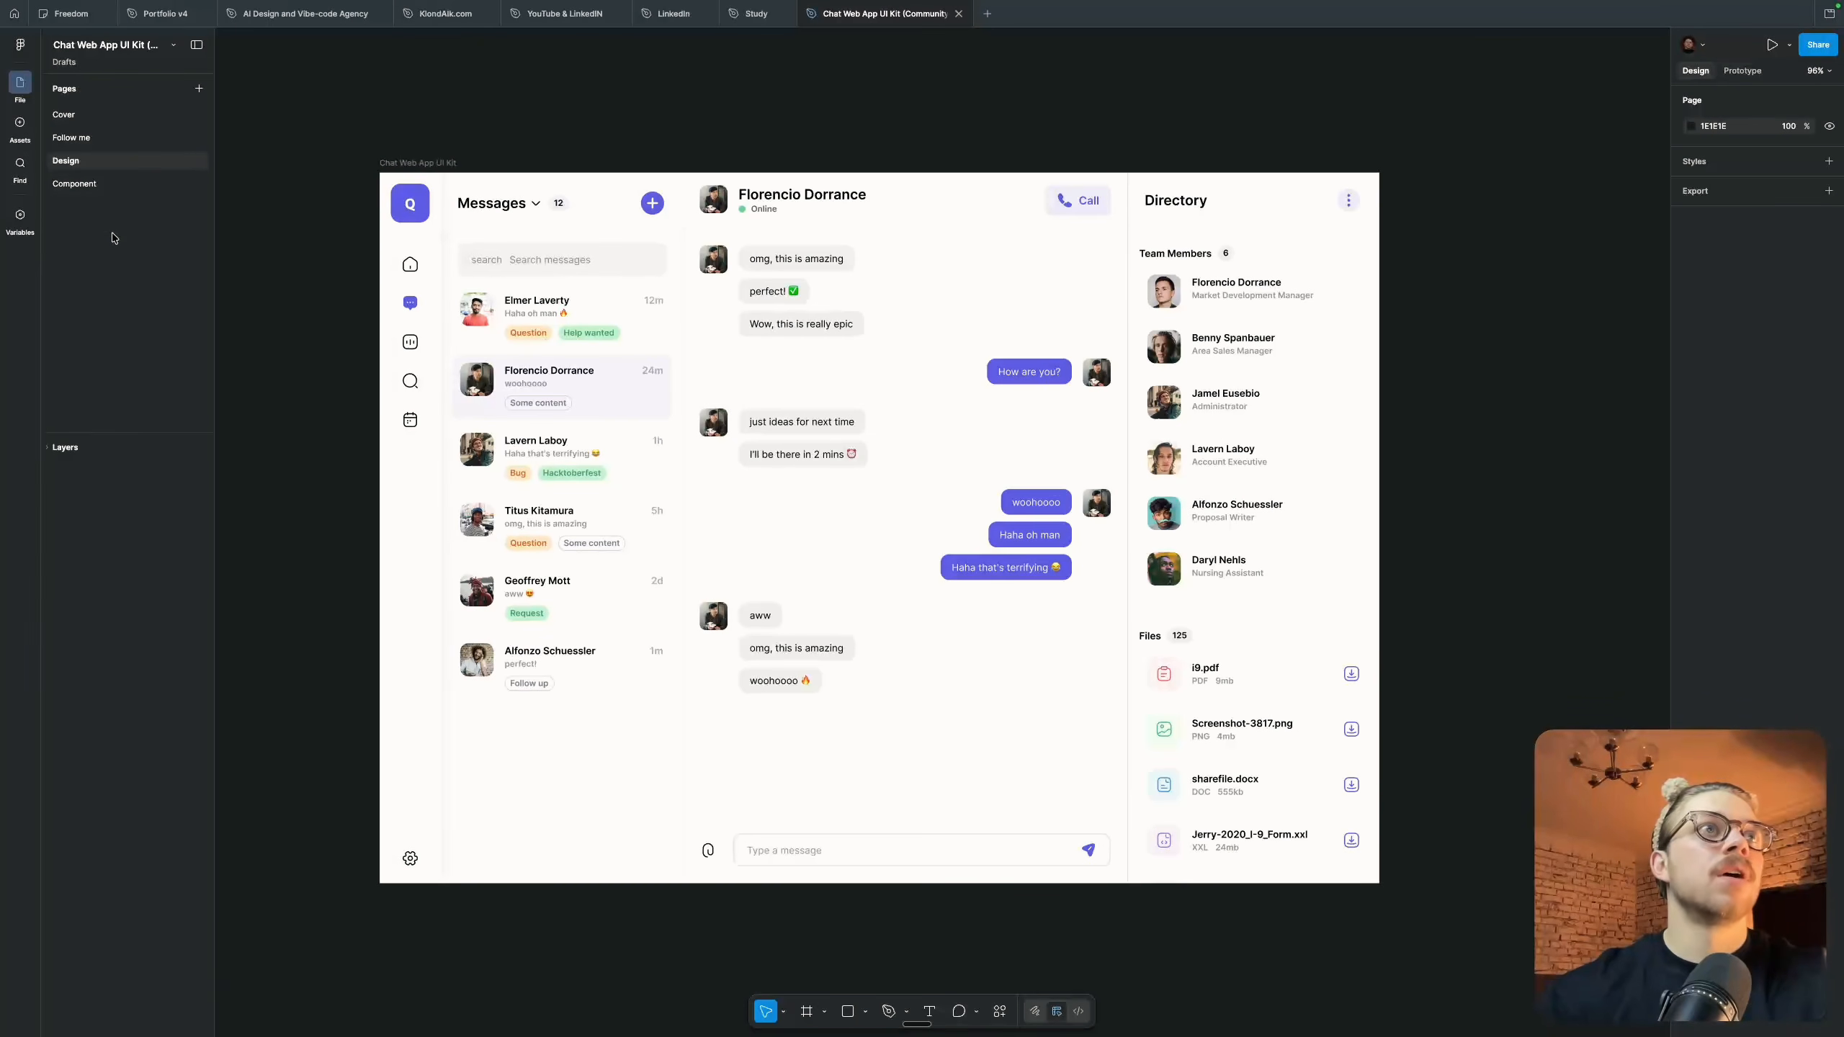
click(65, 114)
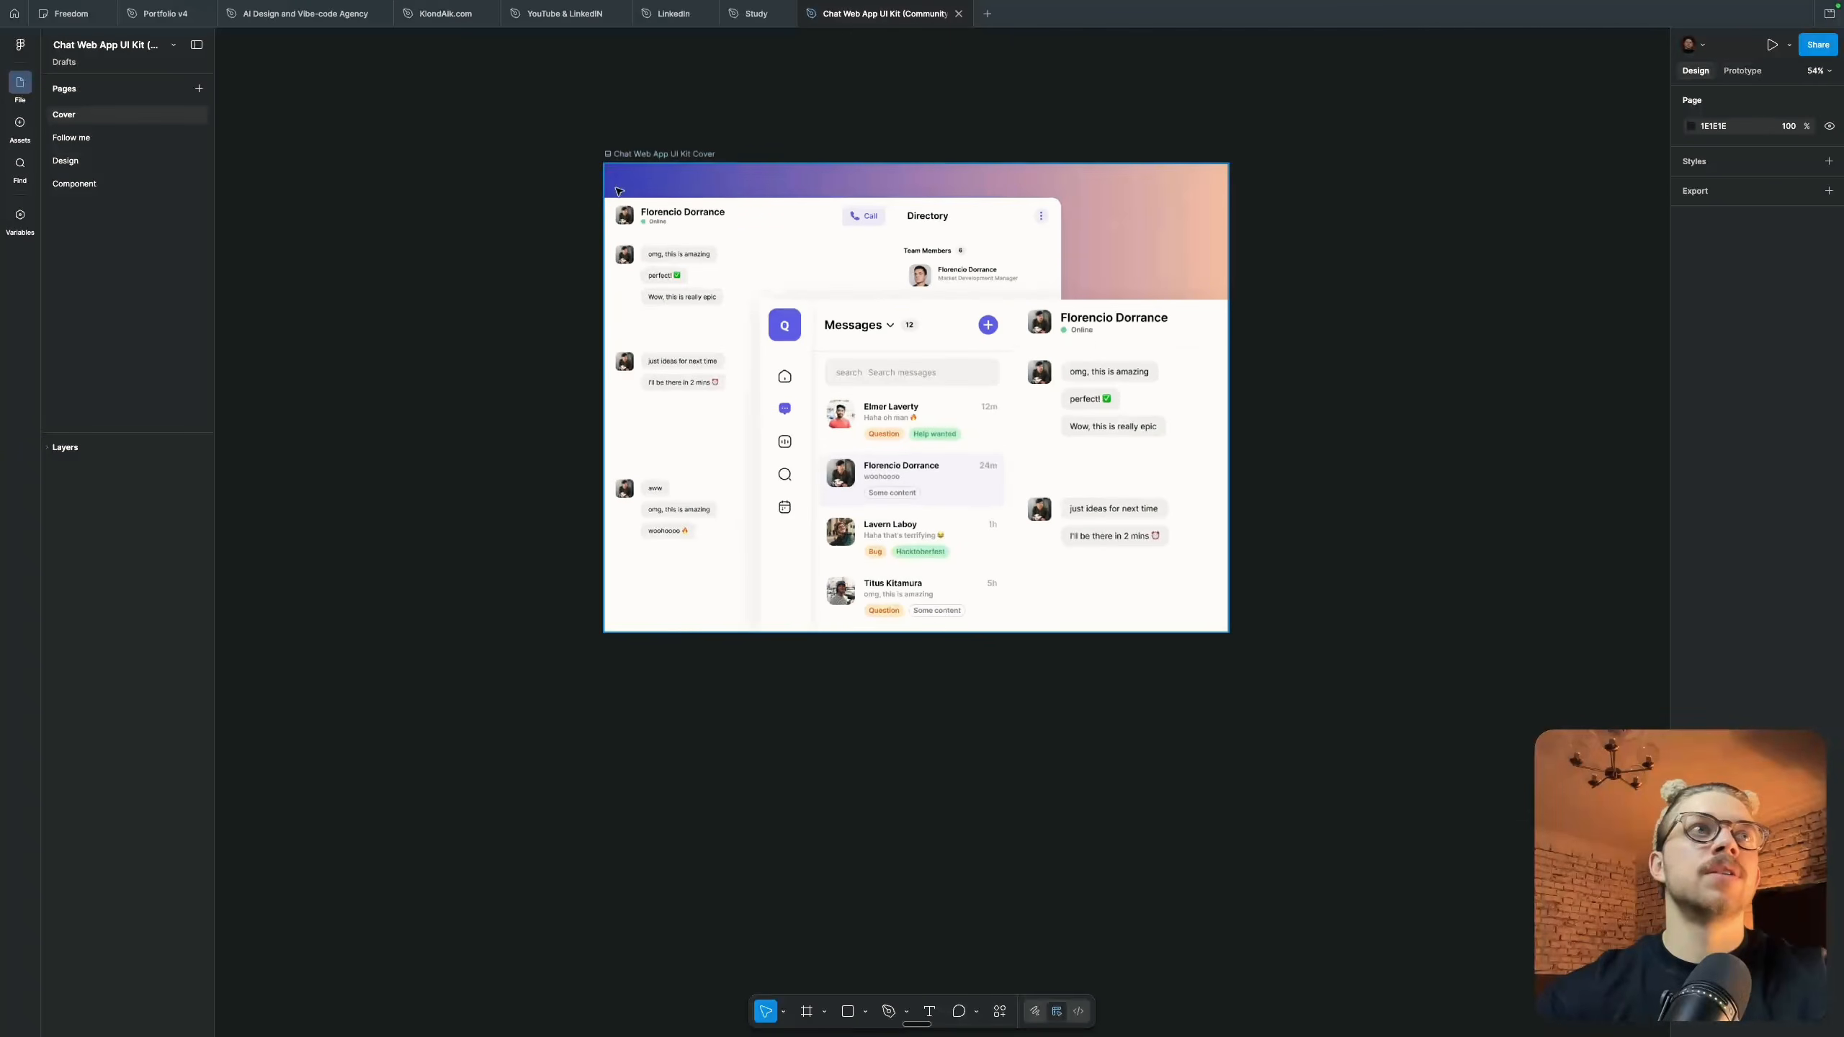
click(65, 160)
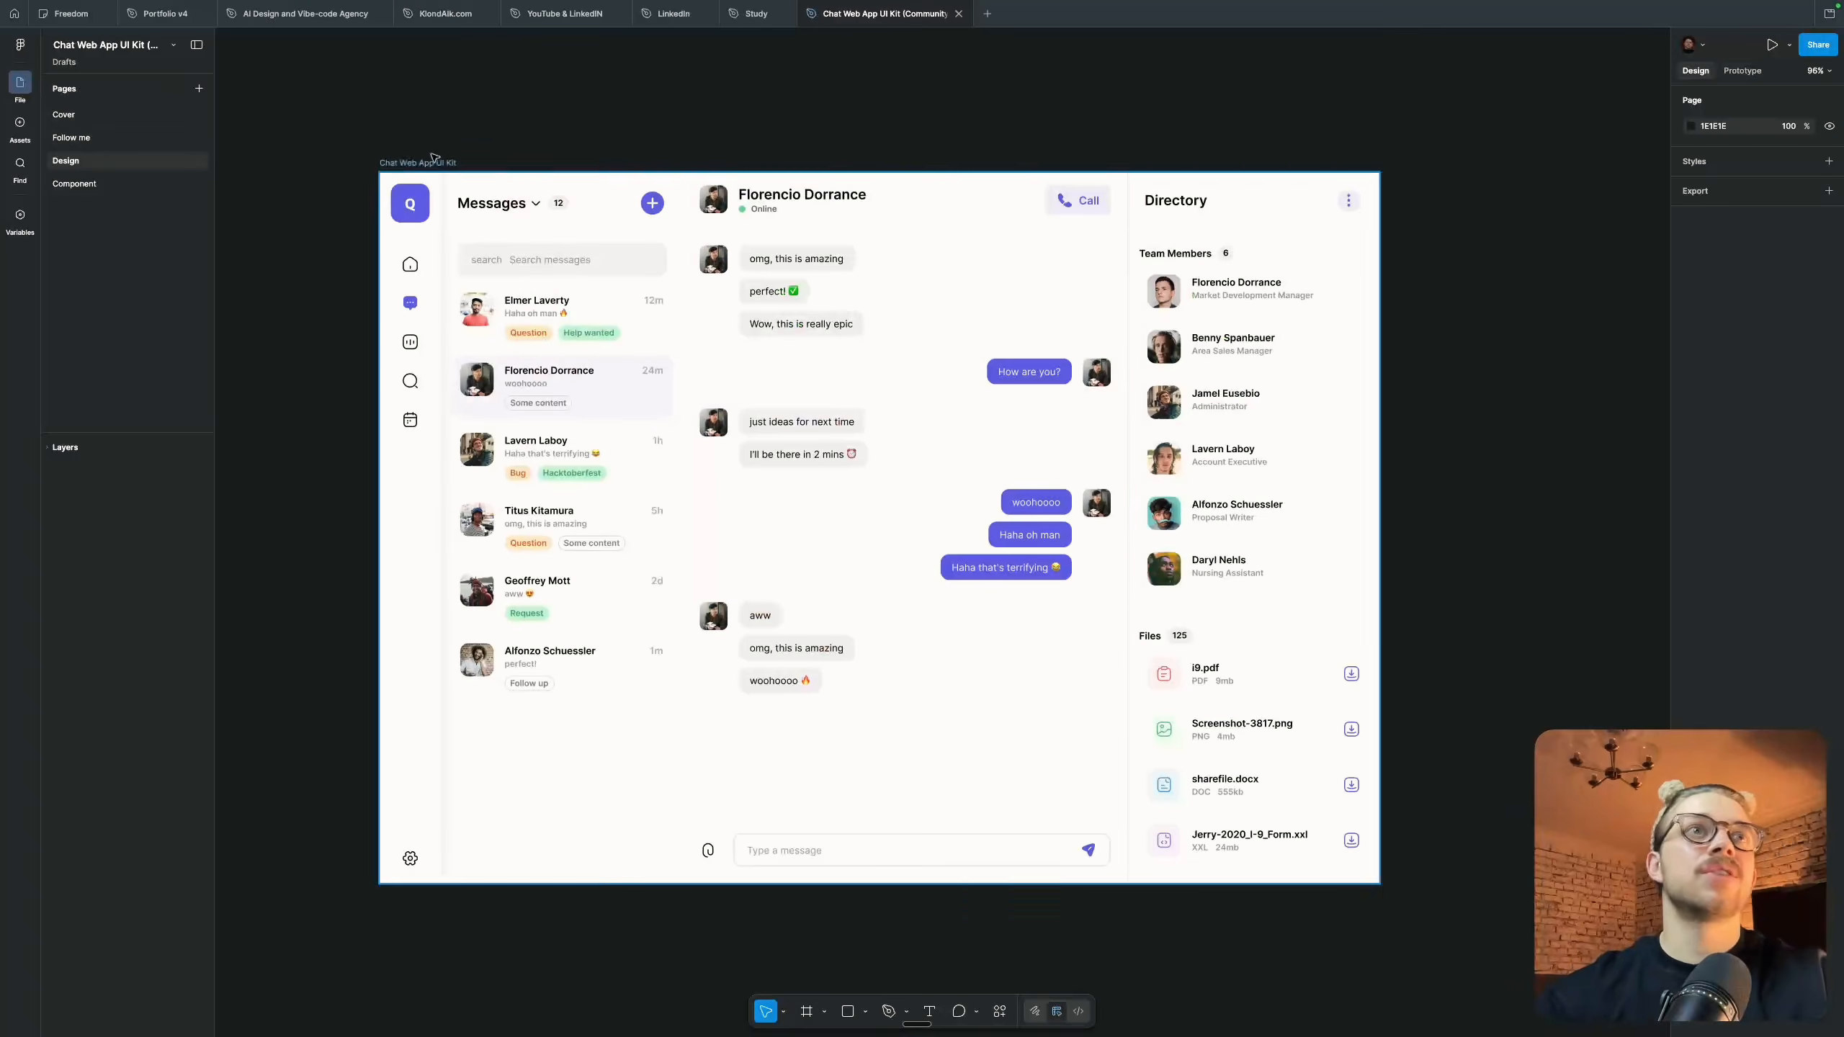
Replace the Cover page's artwork with a copy of the Chat Web App UI Kit frame from the Design page
click(410, 164)
click(125, 114)
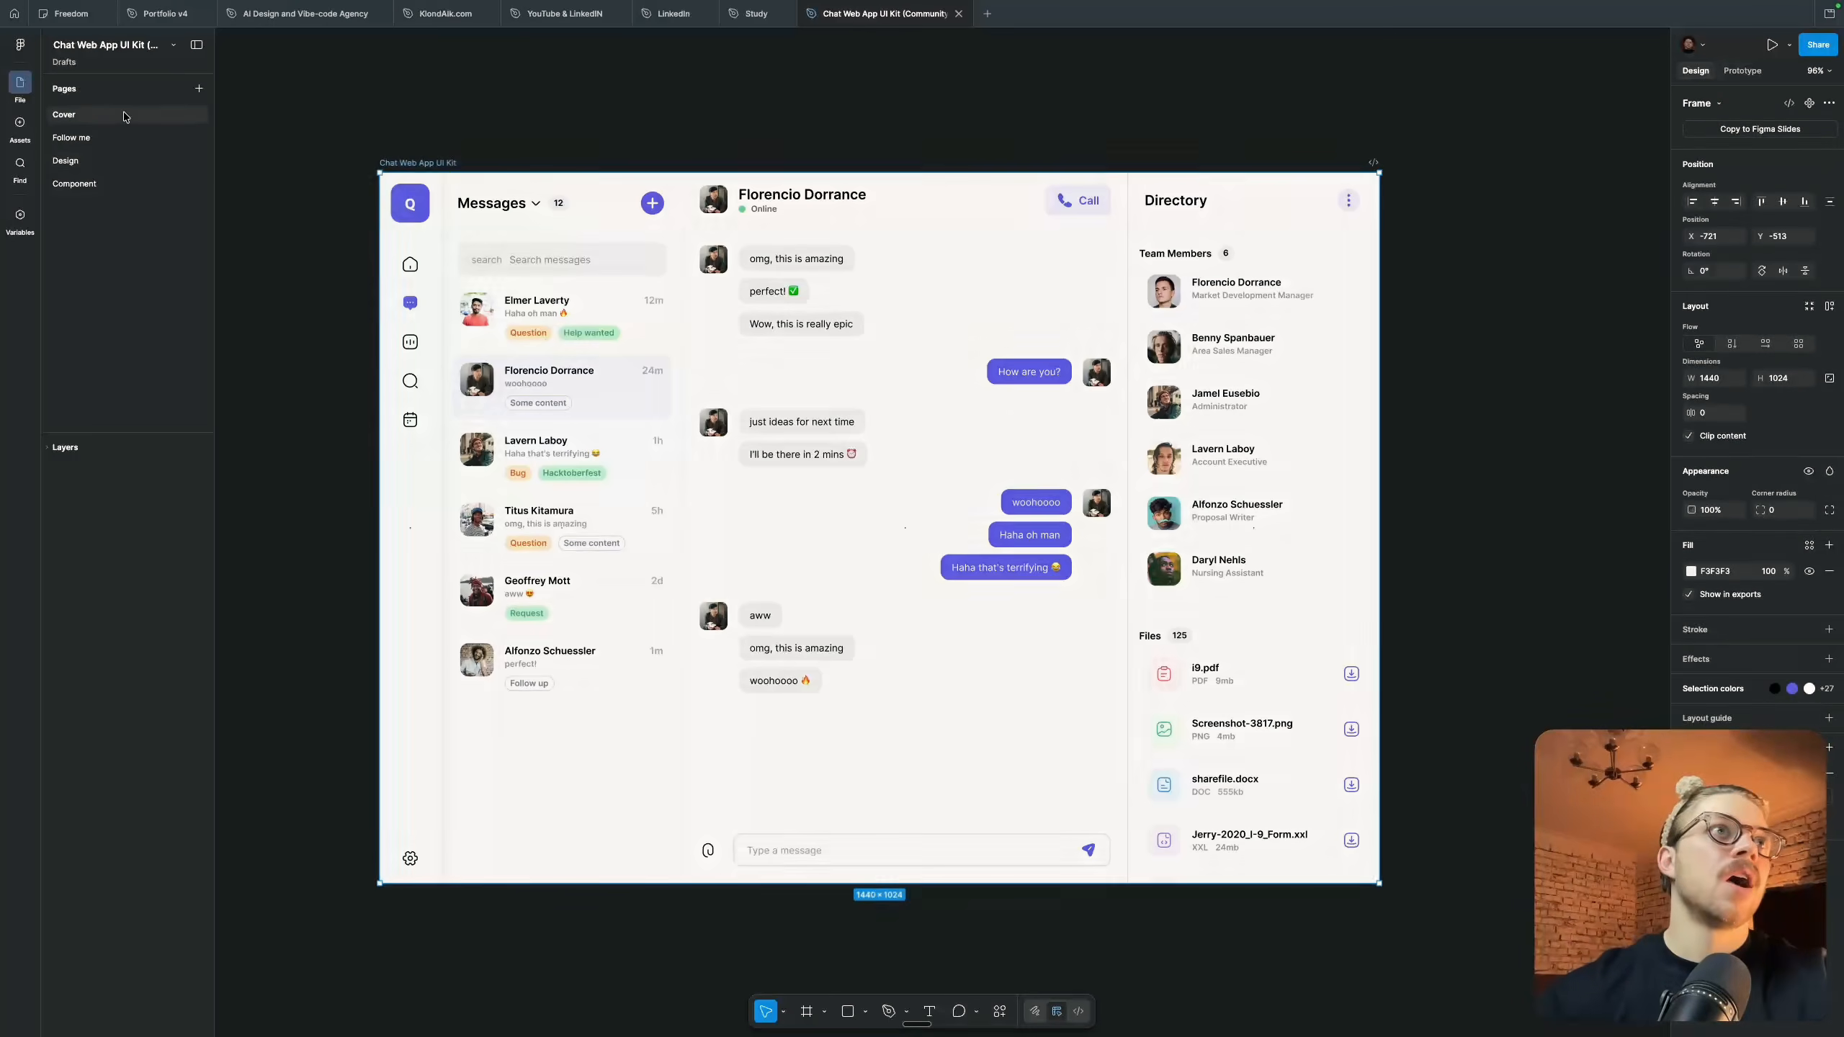
drag(582, 126, 1465, 799)
key(Delete)
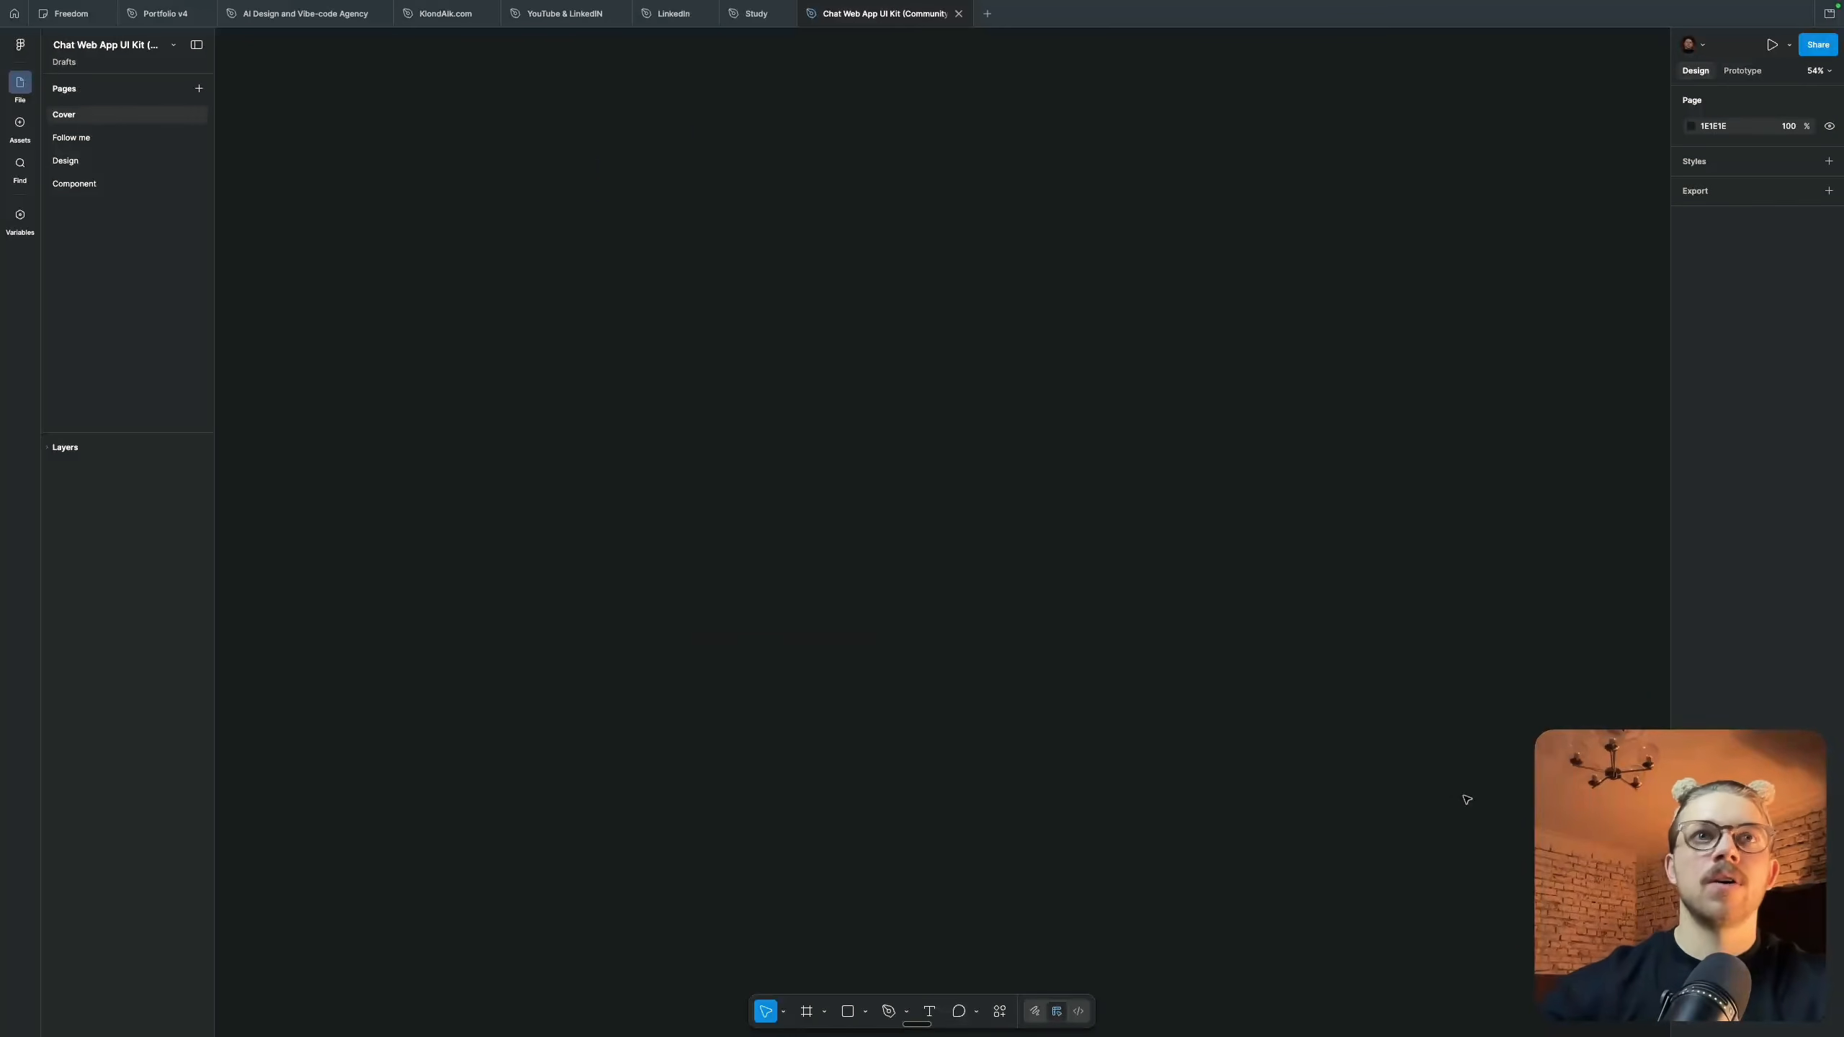
key(super+v)
scroll(864, 368, down, 5)
click(489, 133)
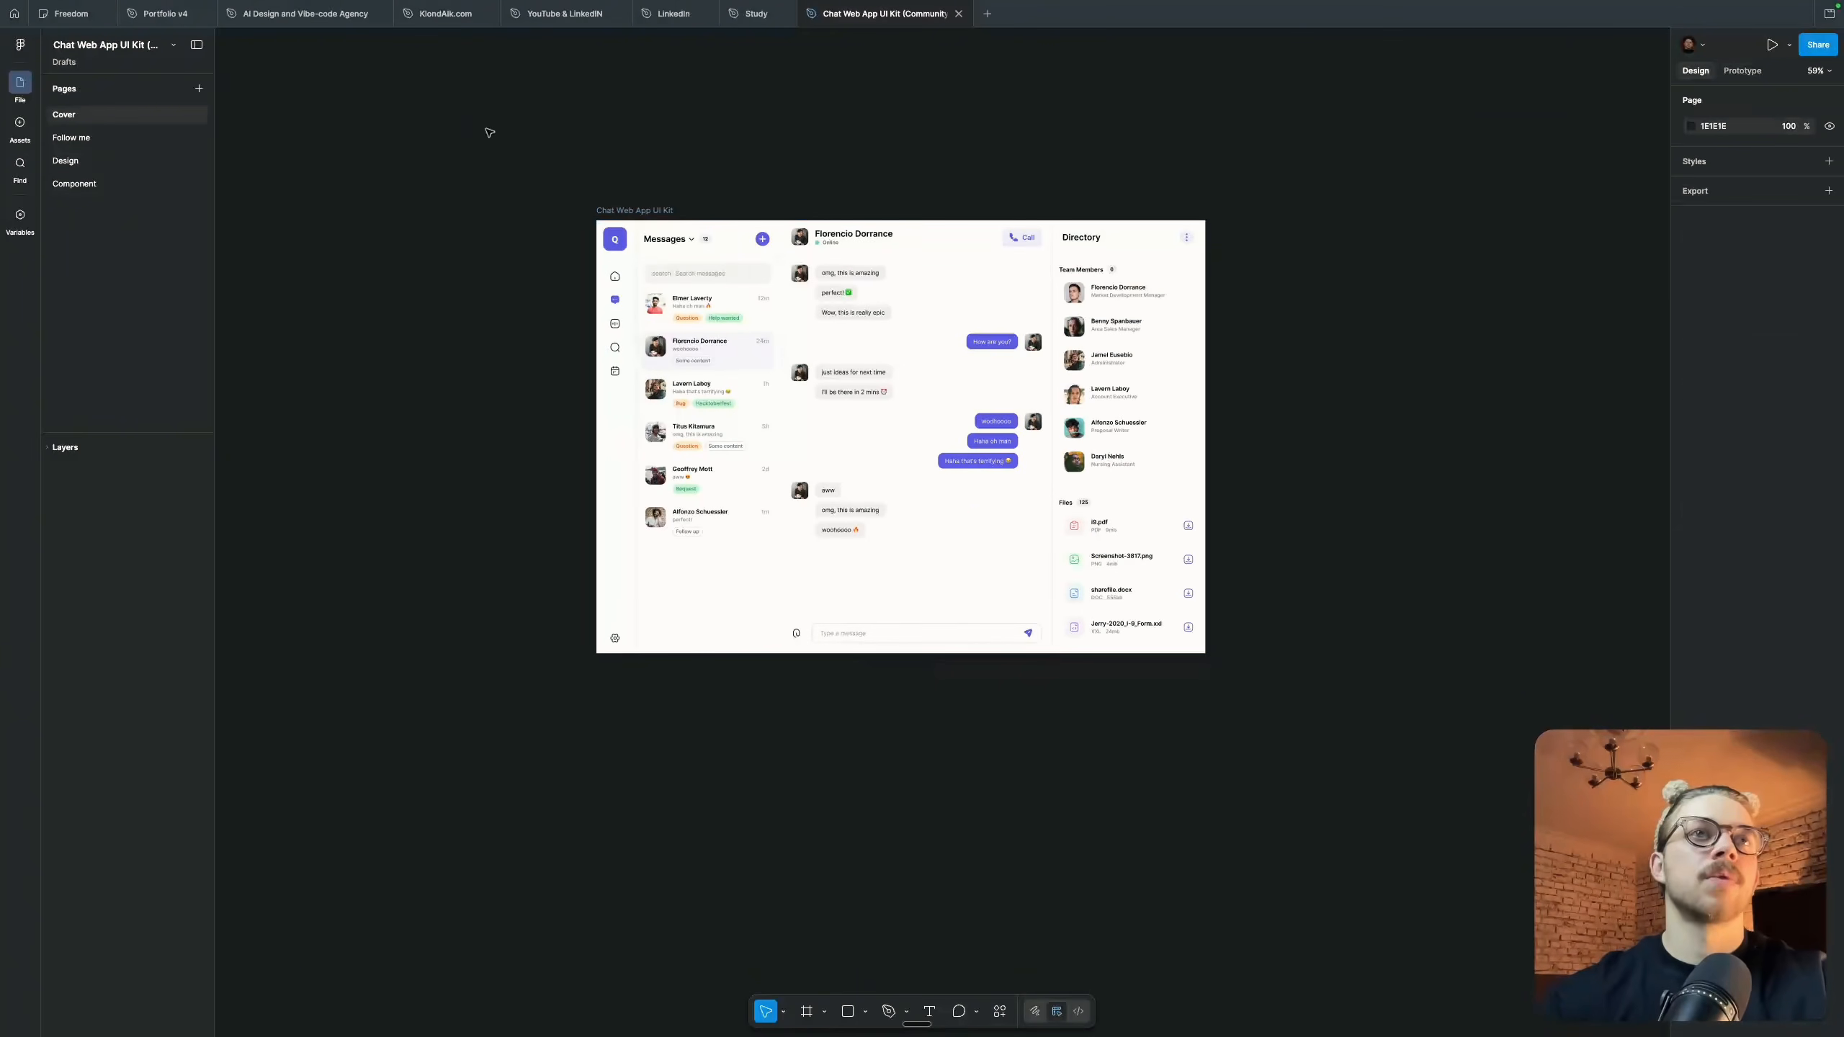
Delete the Follow me and Design pages and clear all the components off the Component page
right_click(108, 140)
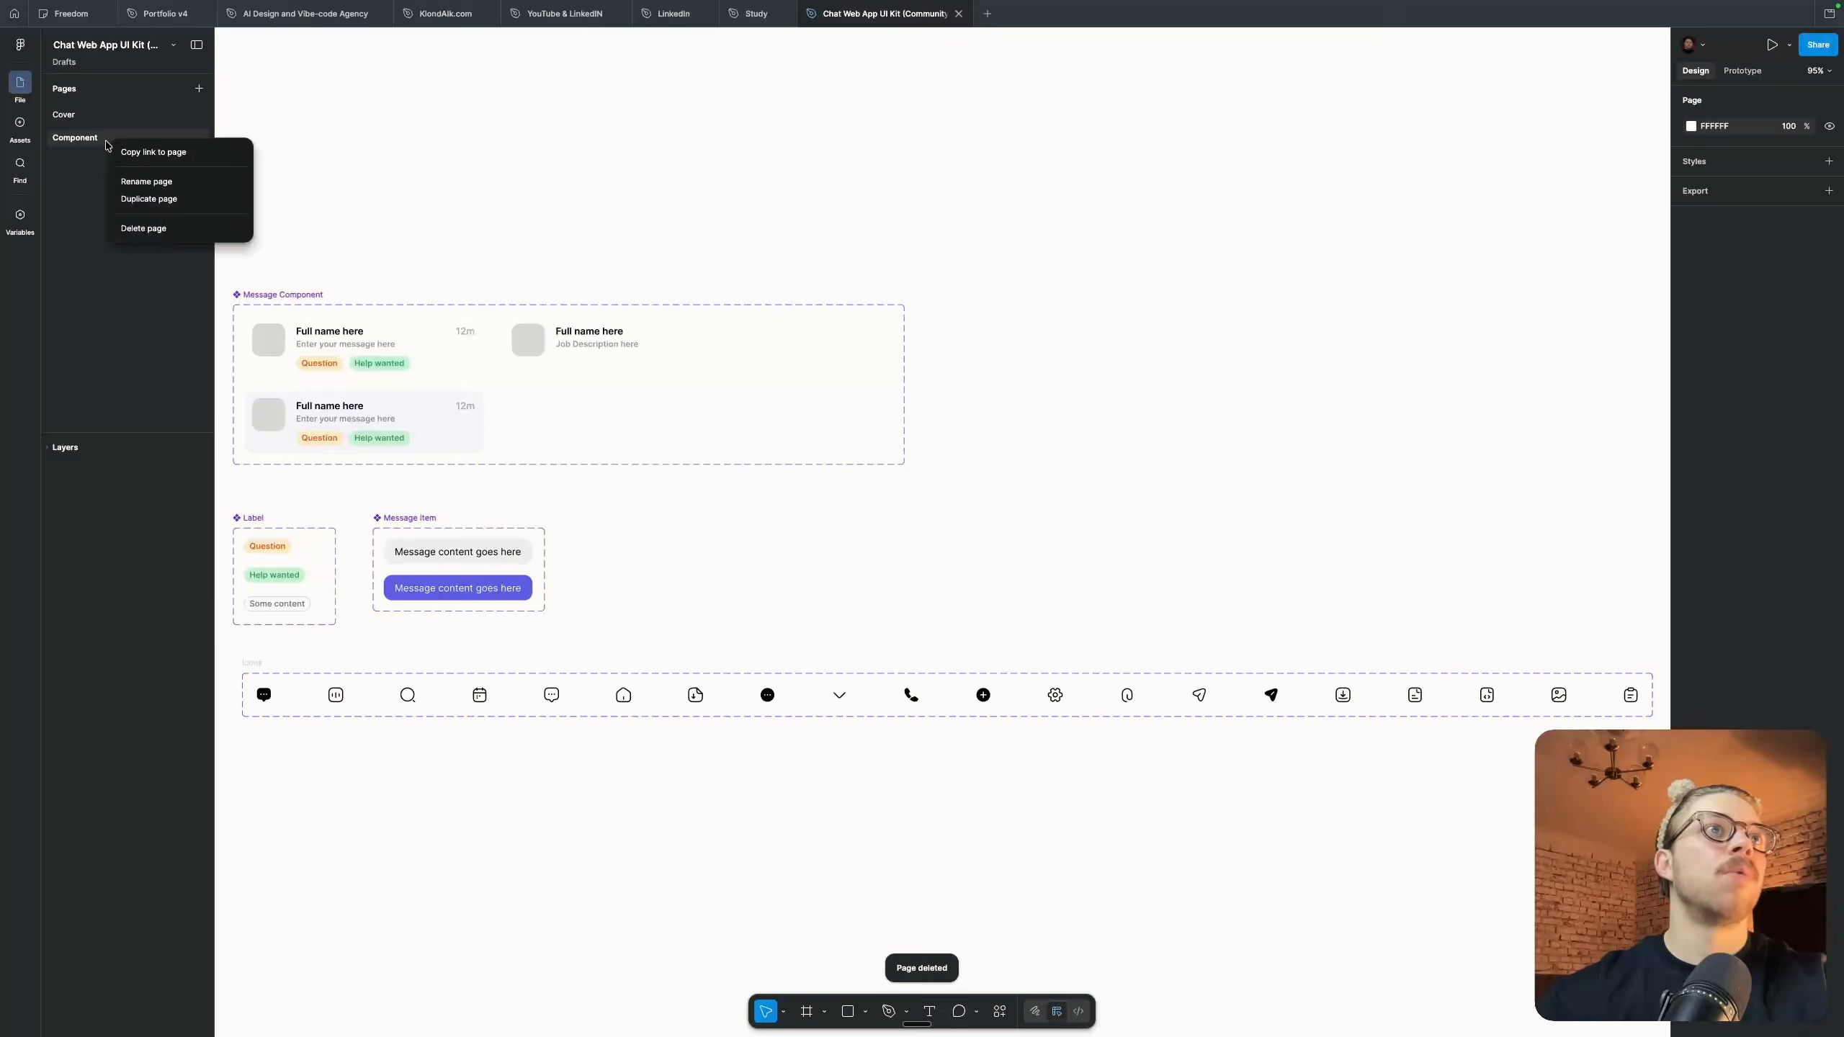
click(589, 247)
scroll(588, 247, down, 3)
drag(355, 192, 1735, 601)
key(Delete)
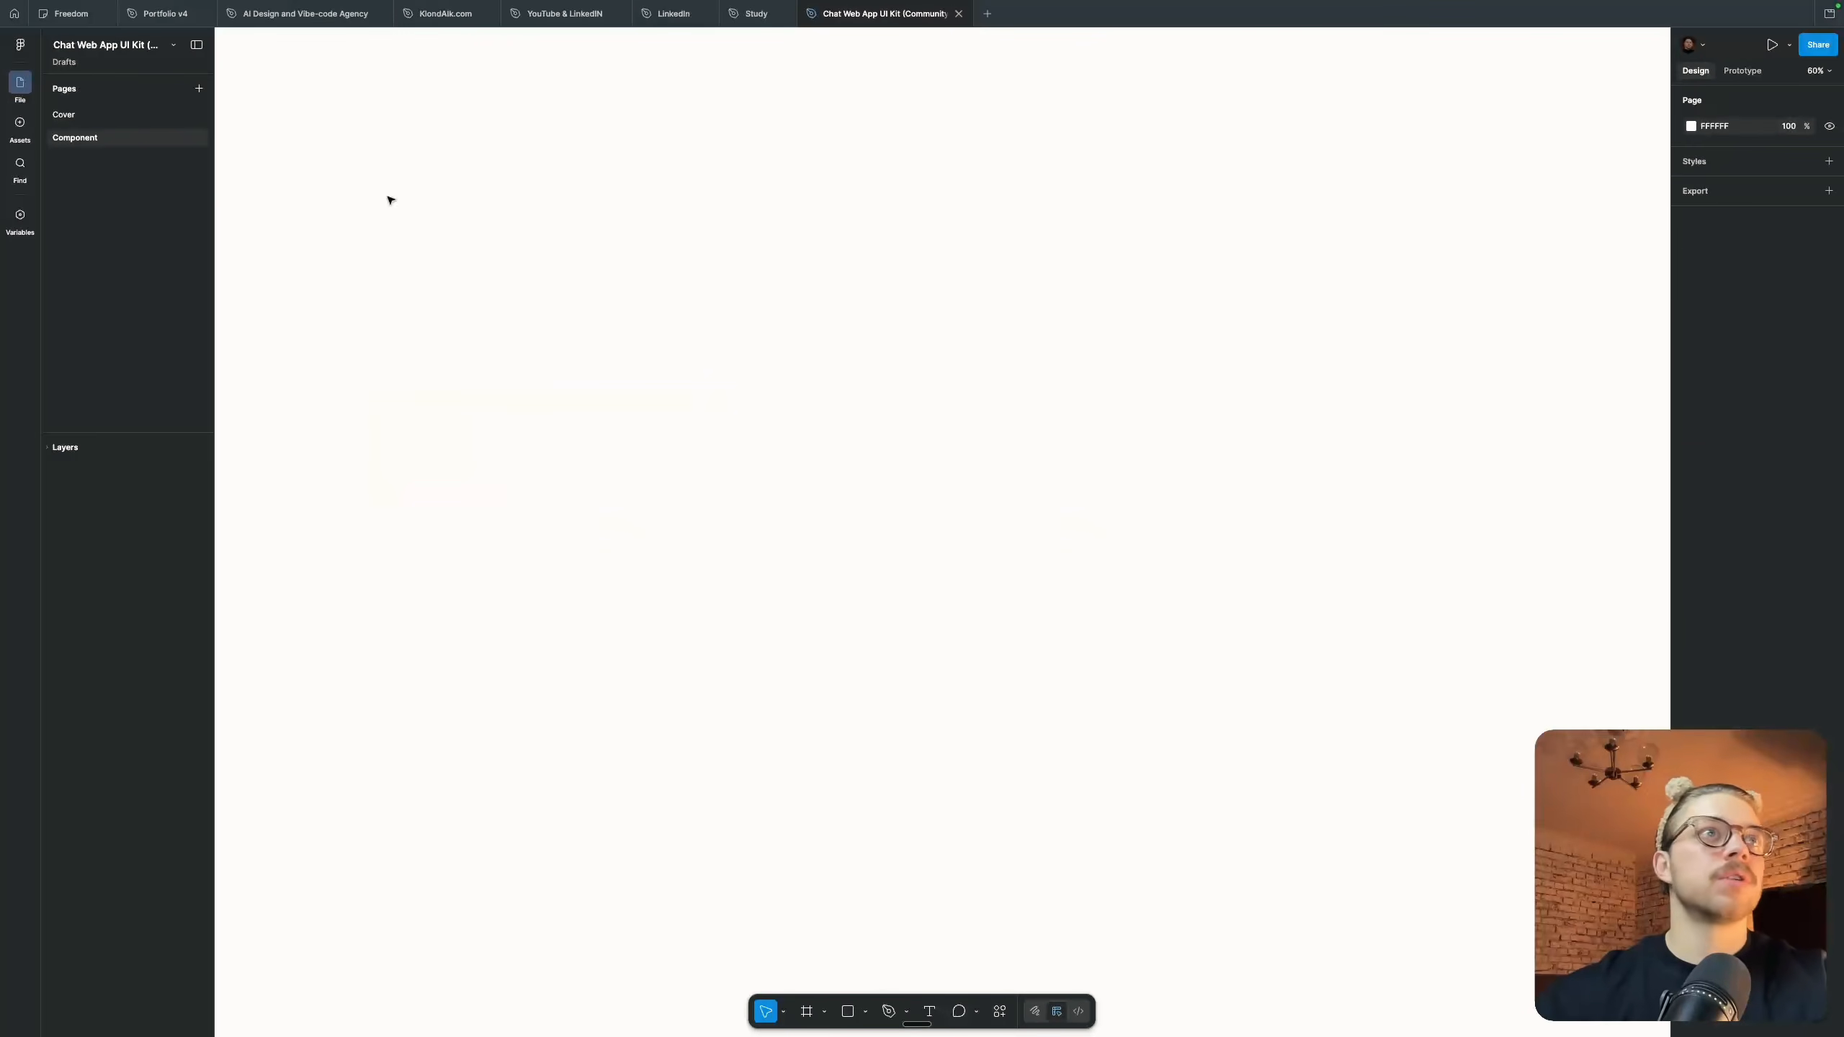
Paste the cut components onto the Cover page and place them below the Chat Web App UI Kit frame
click(115, 119)
key(ctrl+v)
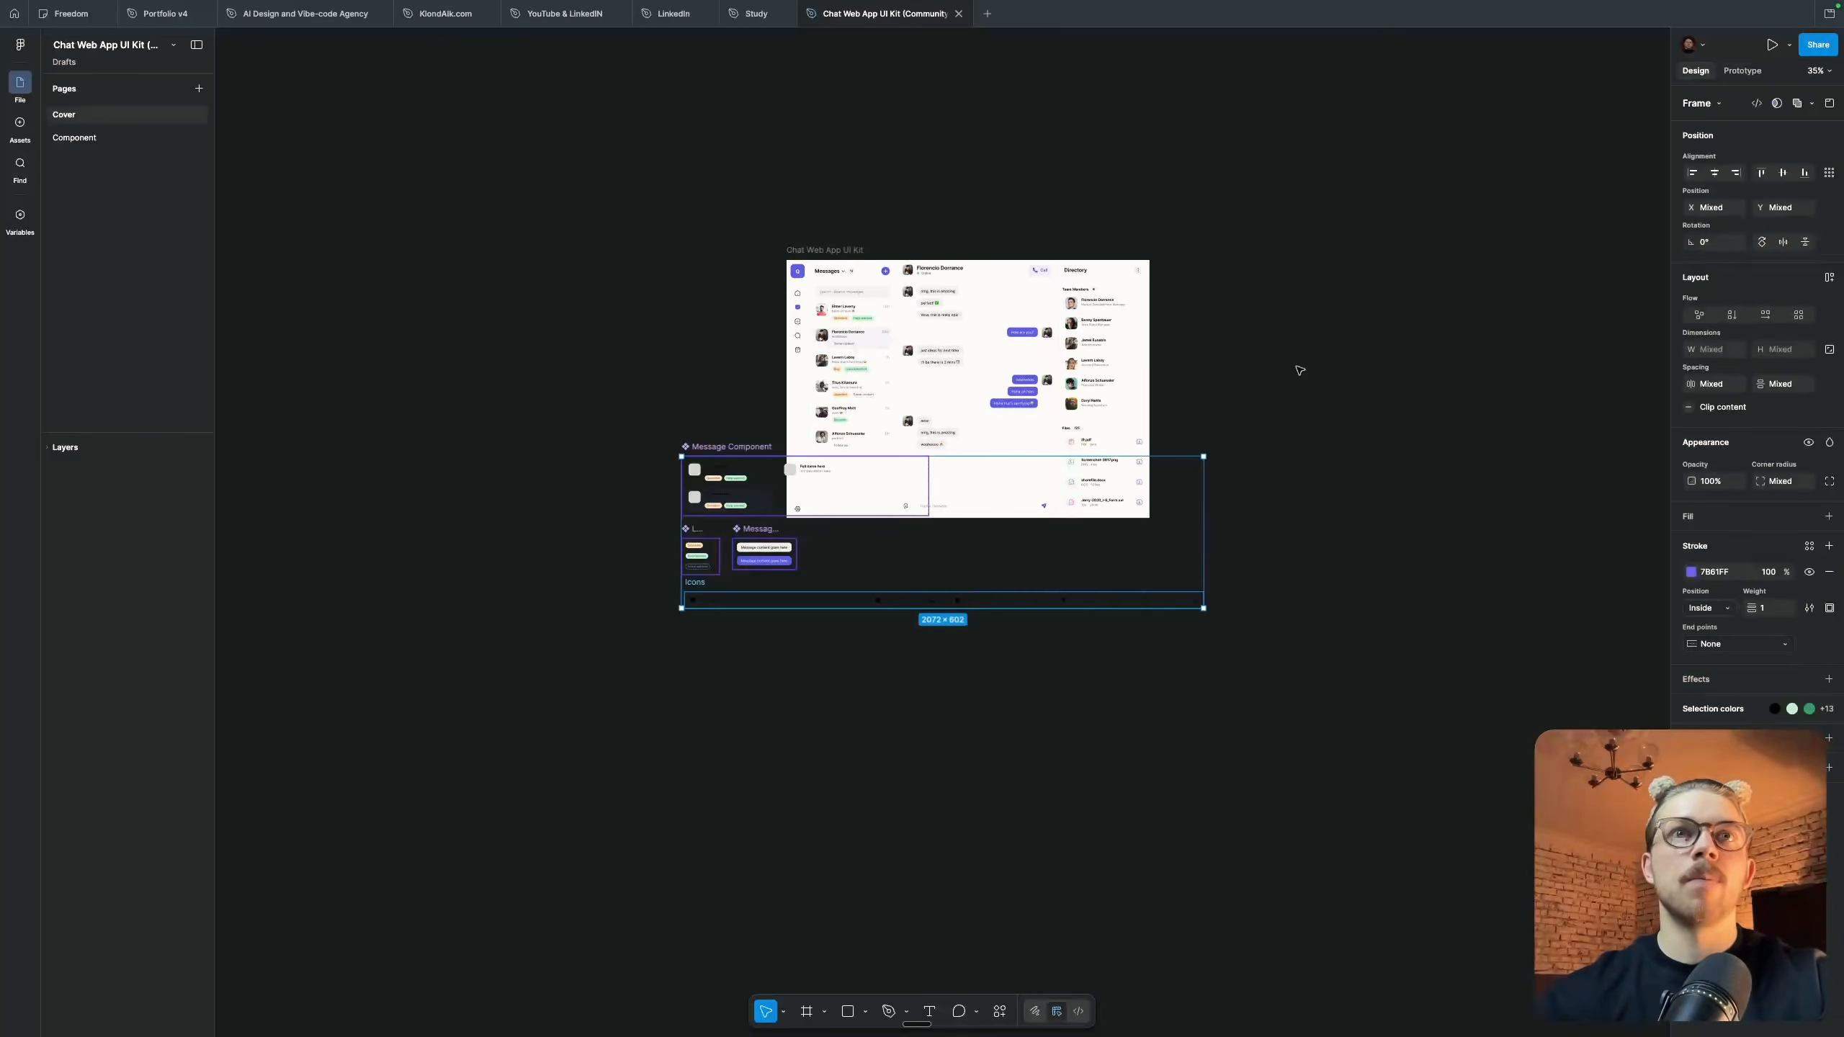
drag(766, 433, 768, 570)
click(588, 465)
Delete the emptied Component page from the file
click(80, 138)
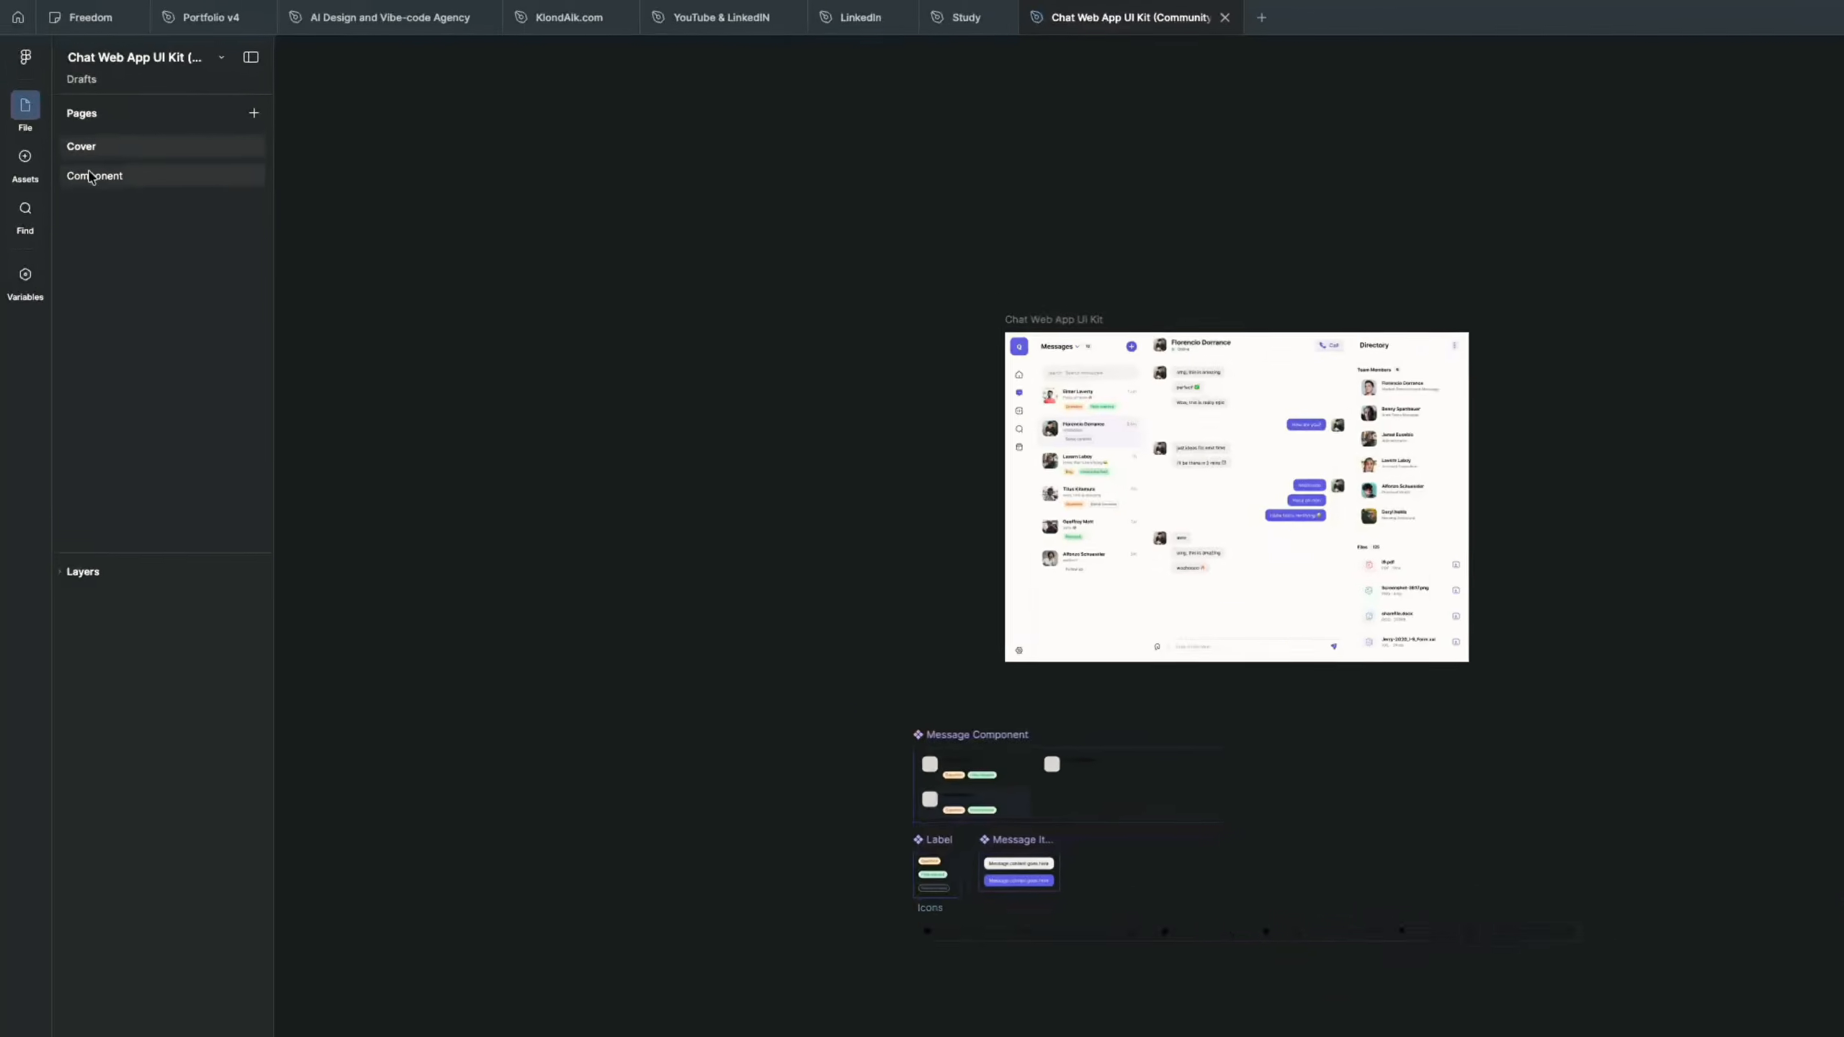
right_click(73, 137)
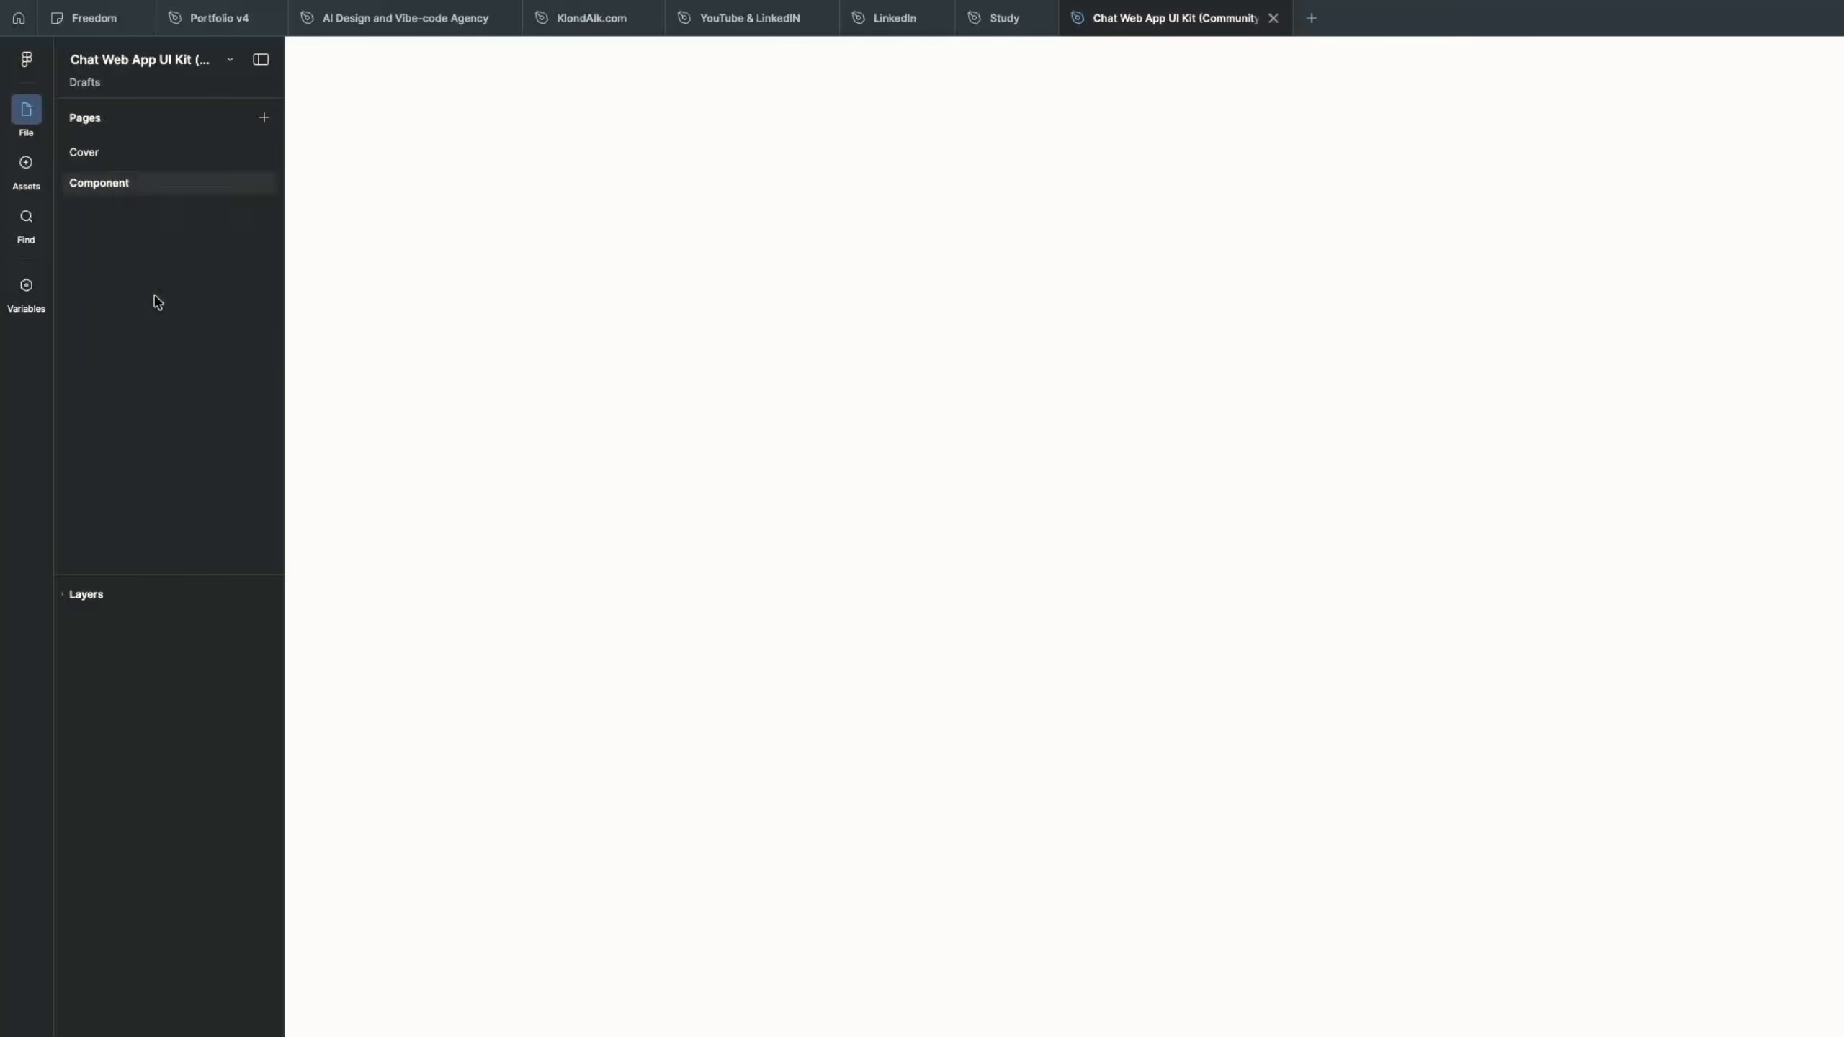
click(154, 293)
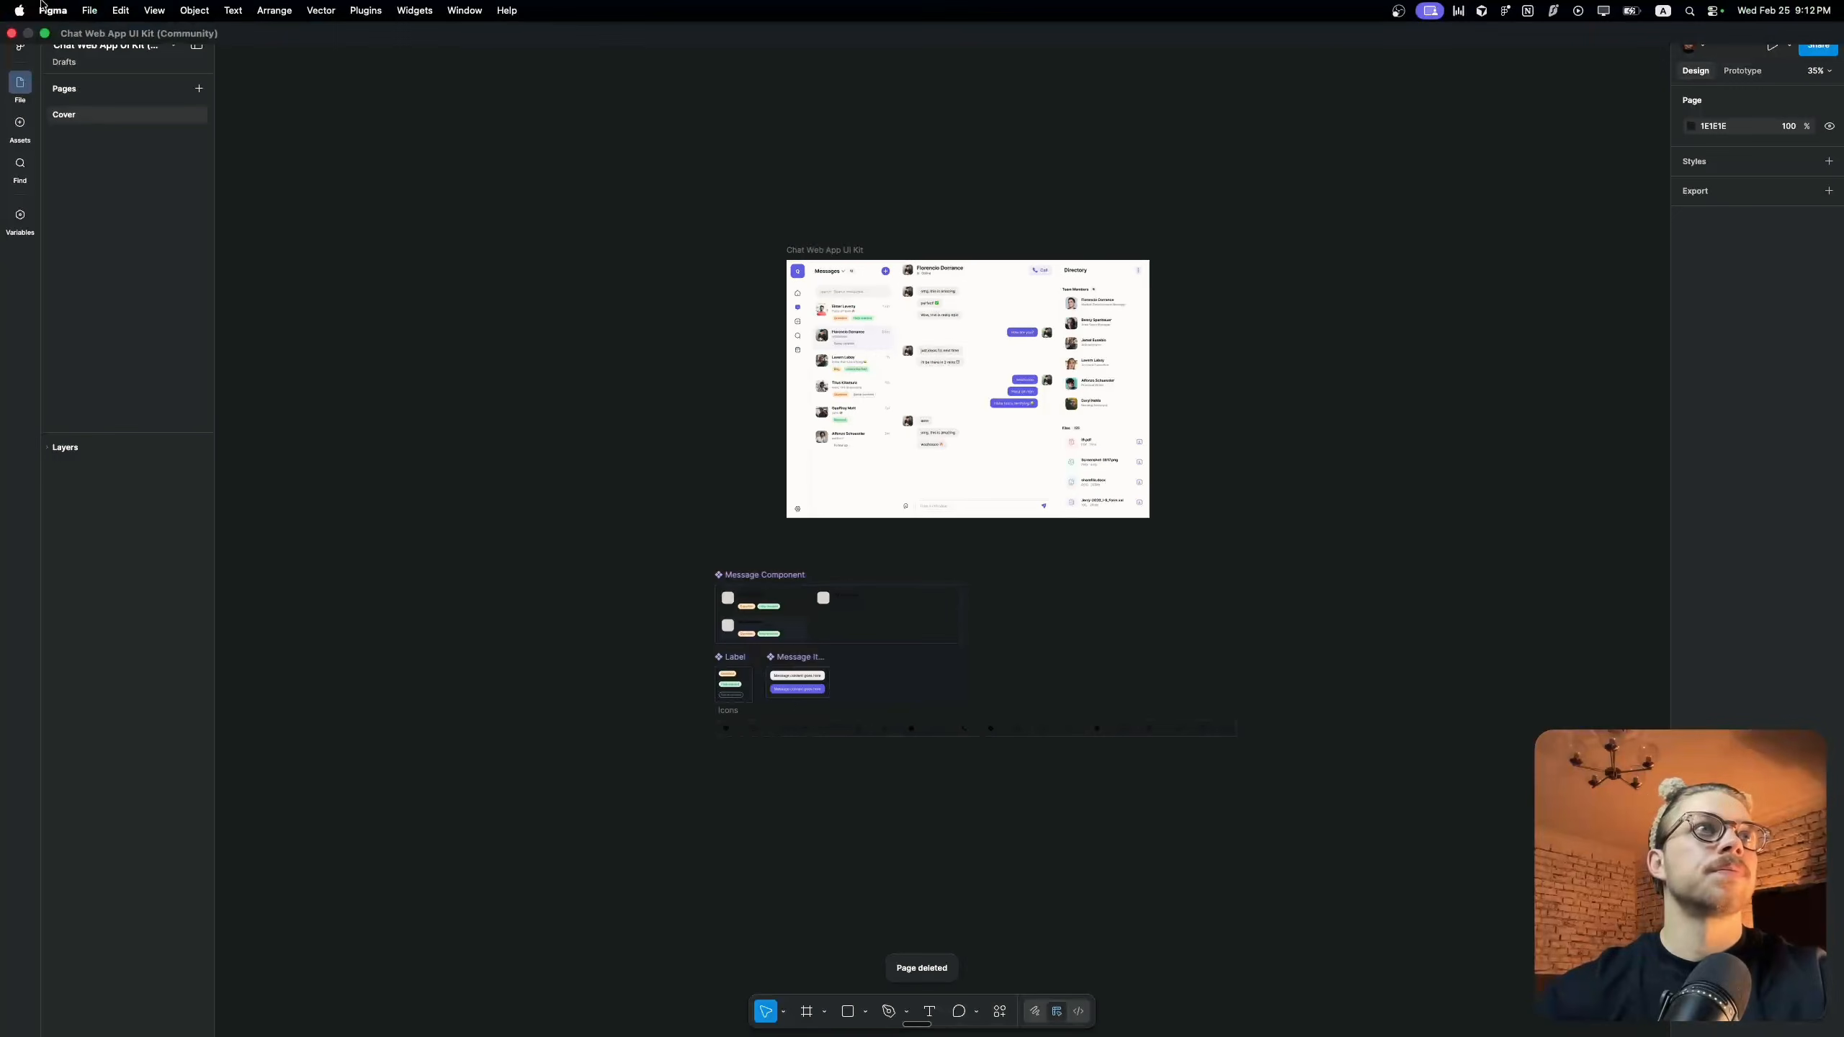
Save a new local copy of the restructured file, switch to Pencil and import that copy onto the empty canvas
click(81, 10)
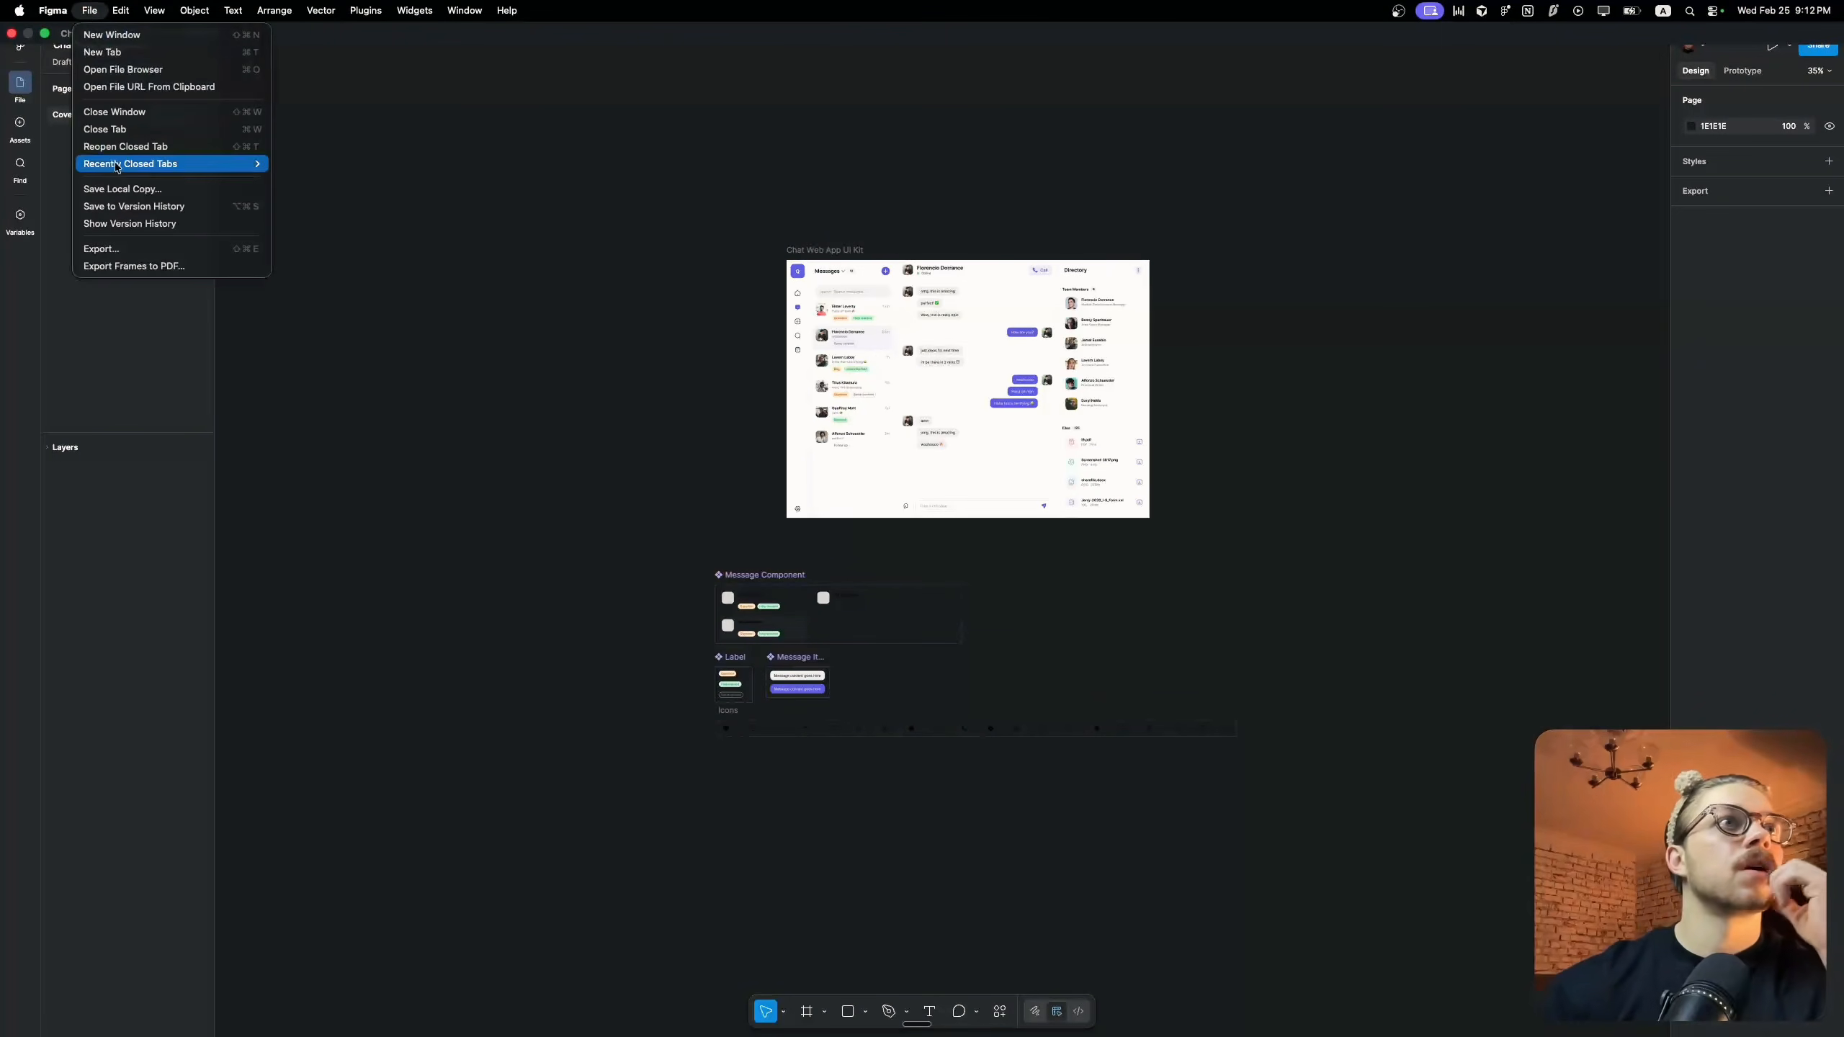
click(110, 190)
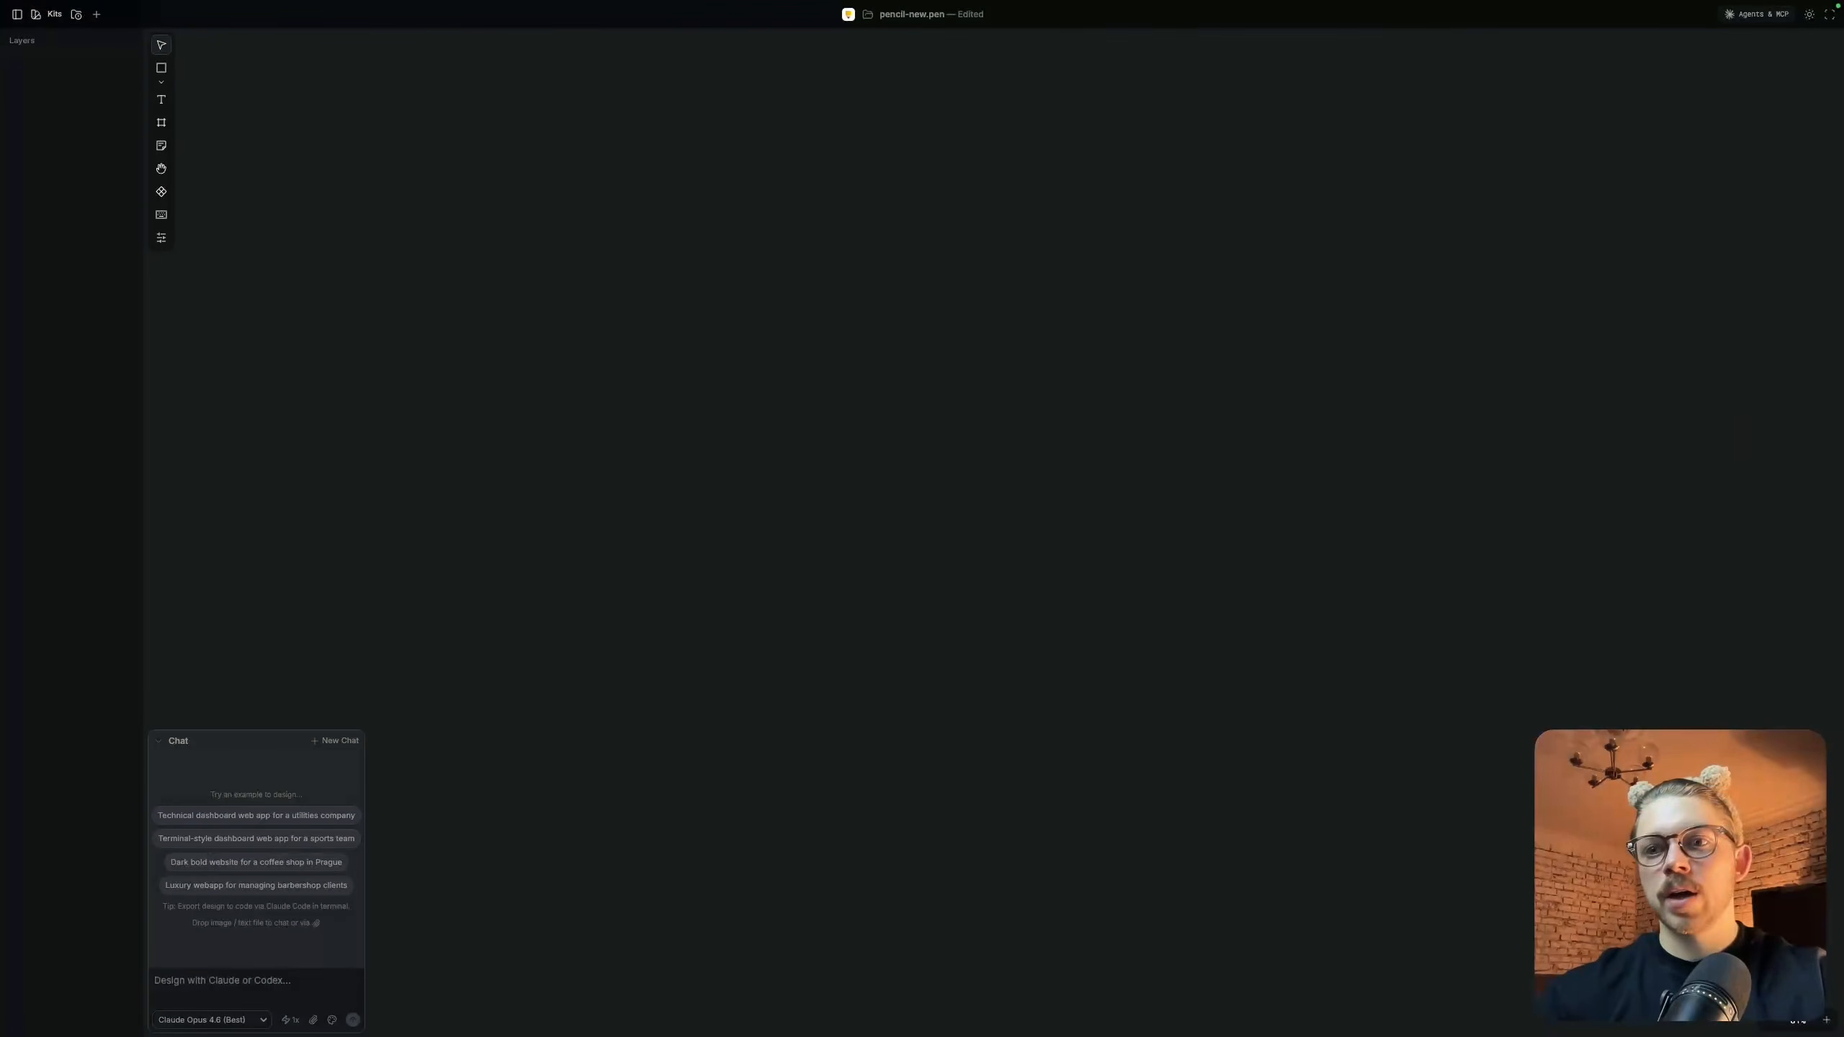
drag(1009, 272, 889, 196)
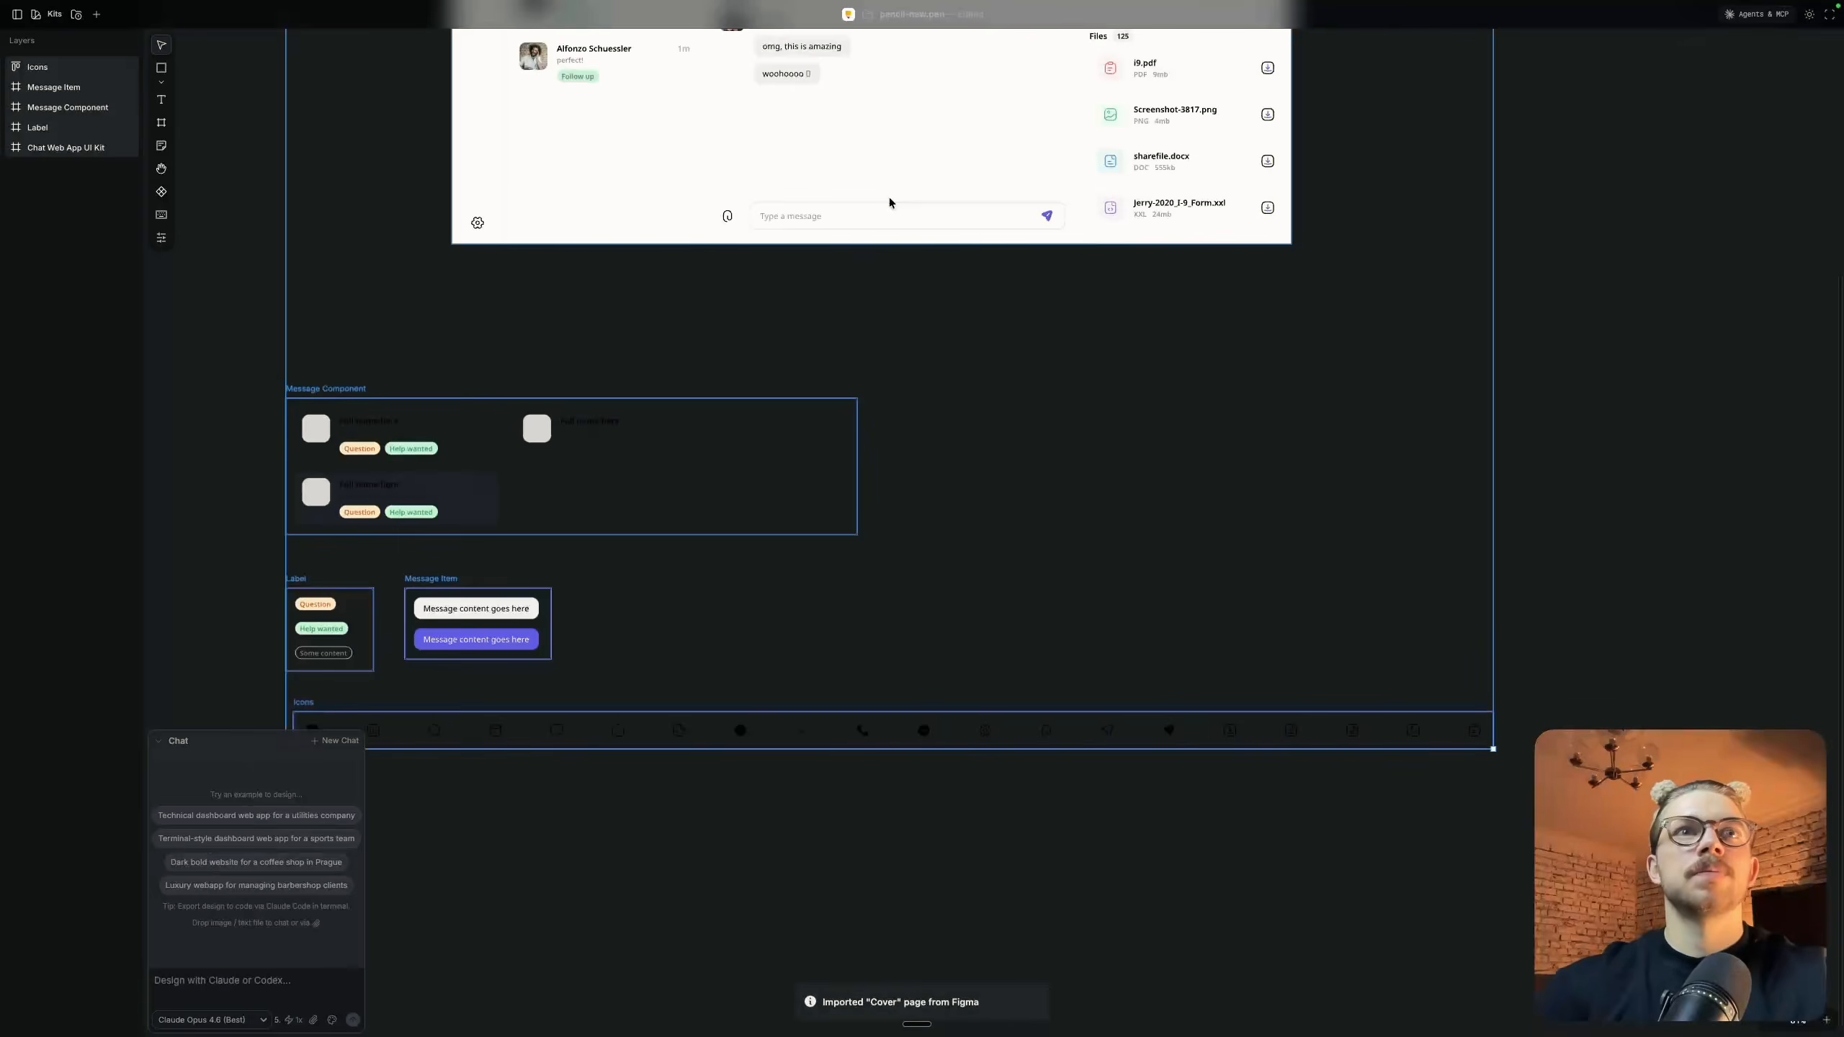
scroll(1033, 390, down, 3)
scroll(1033, 391, up, 4)
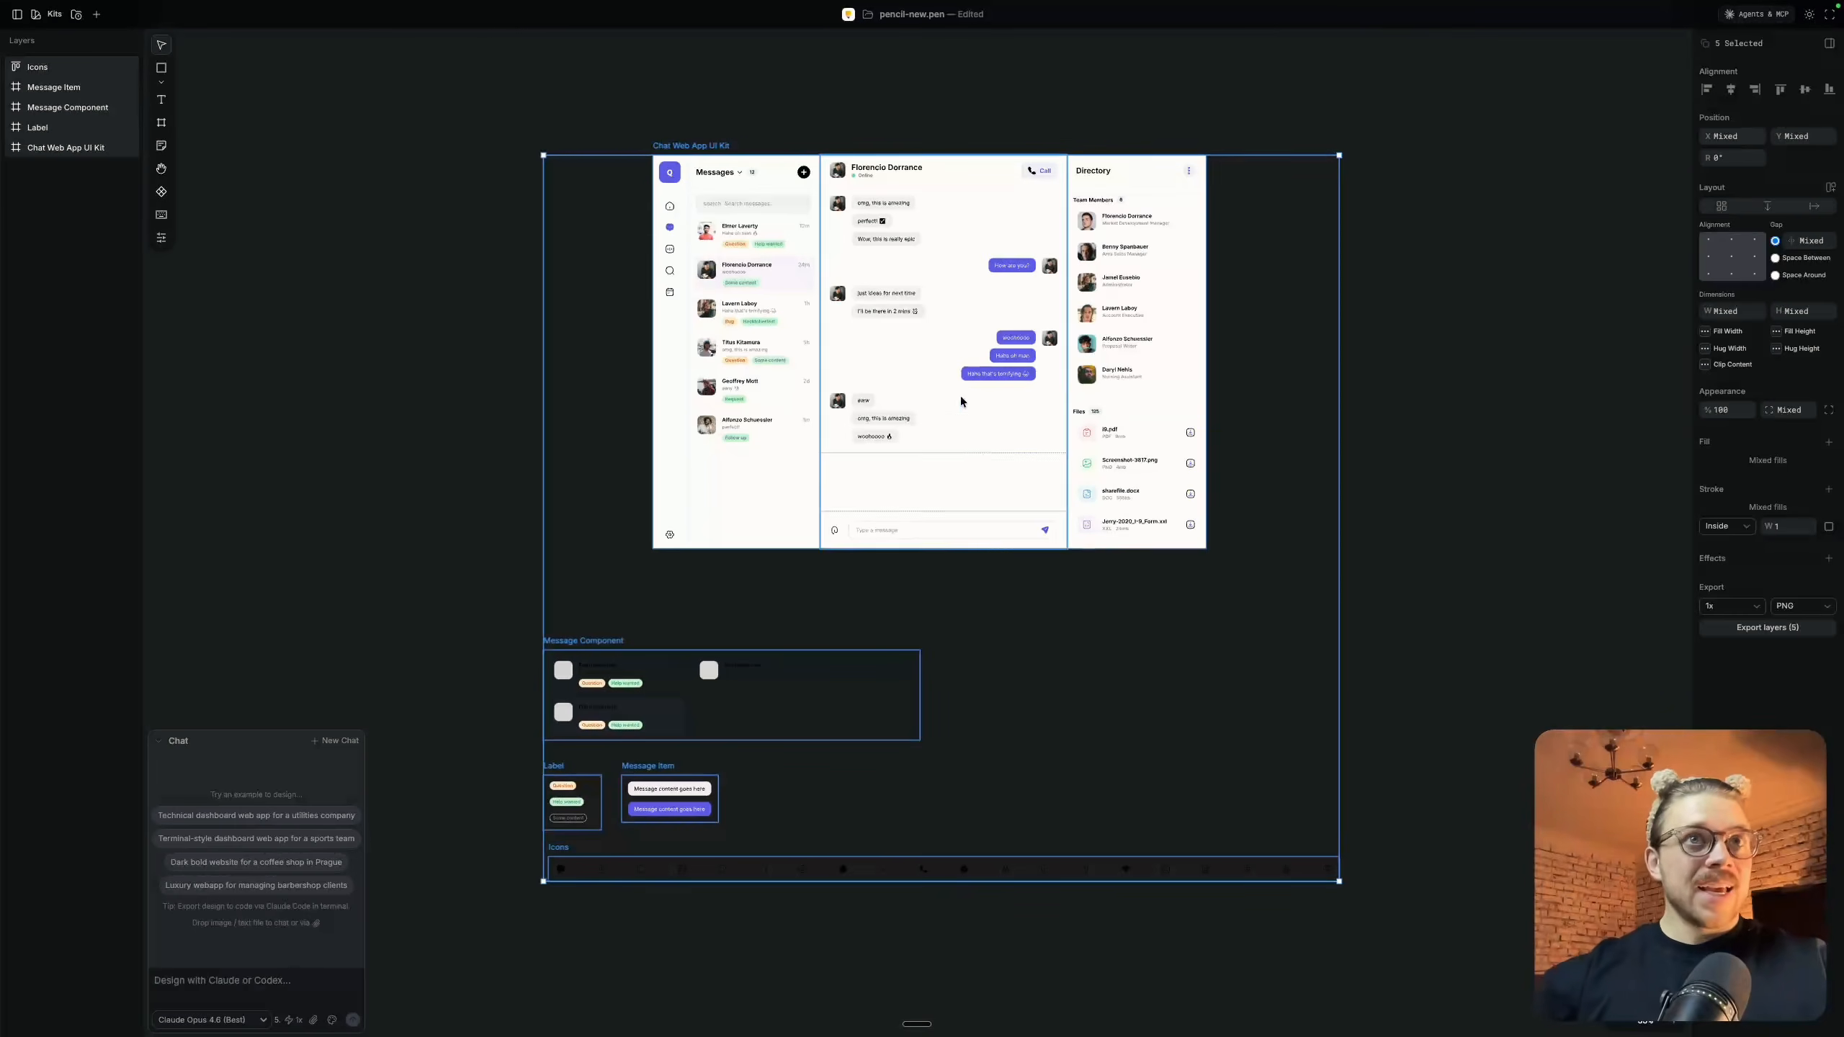
Examine the layer structure of the imported Chat Web App UI Kit frame down to the "perfect!" message item
click(1319, 197)
scroll(670, 118, up, 5)
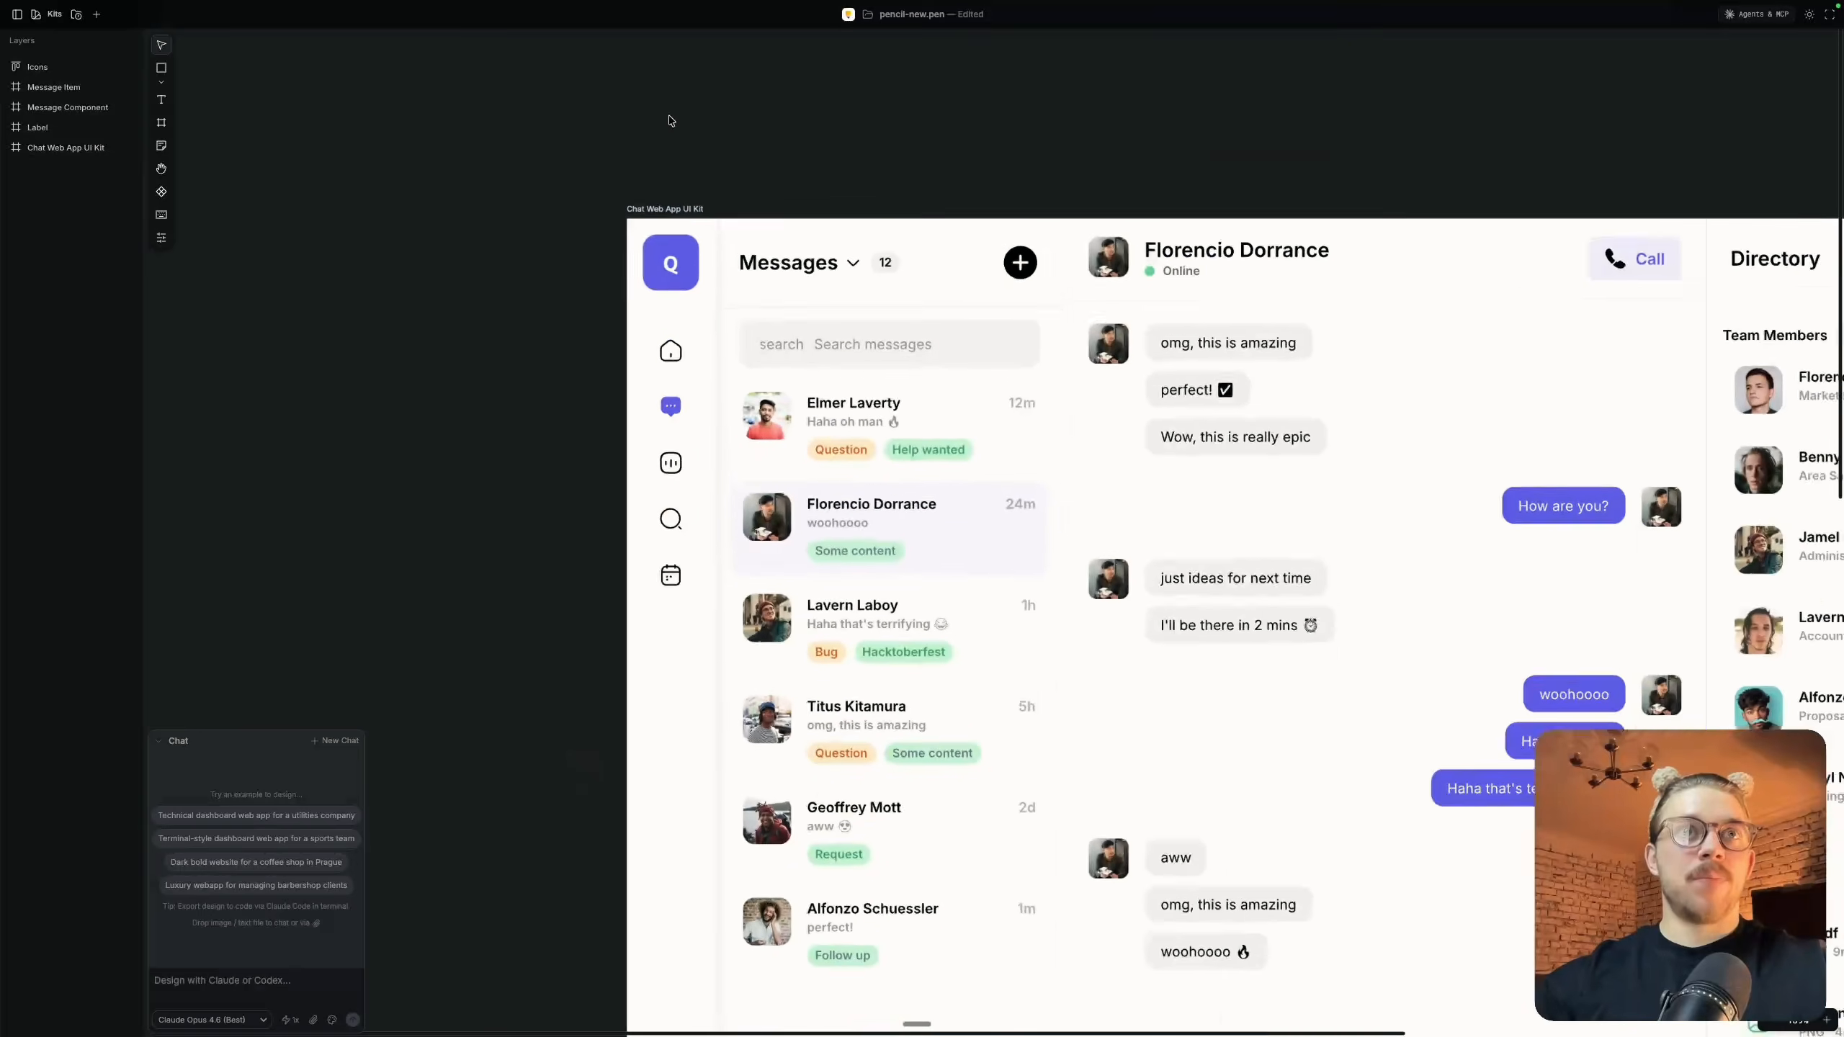
click(905, 326)
scroll(905, 325, down, 3)
scroll(943, 341, right, 3)
click(973, 358)
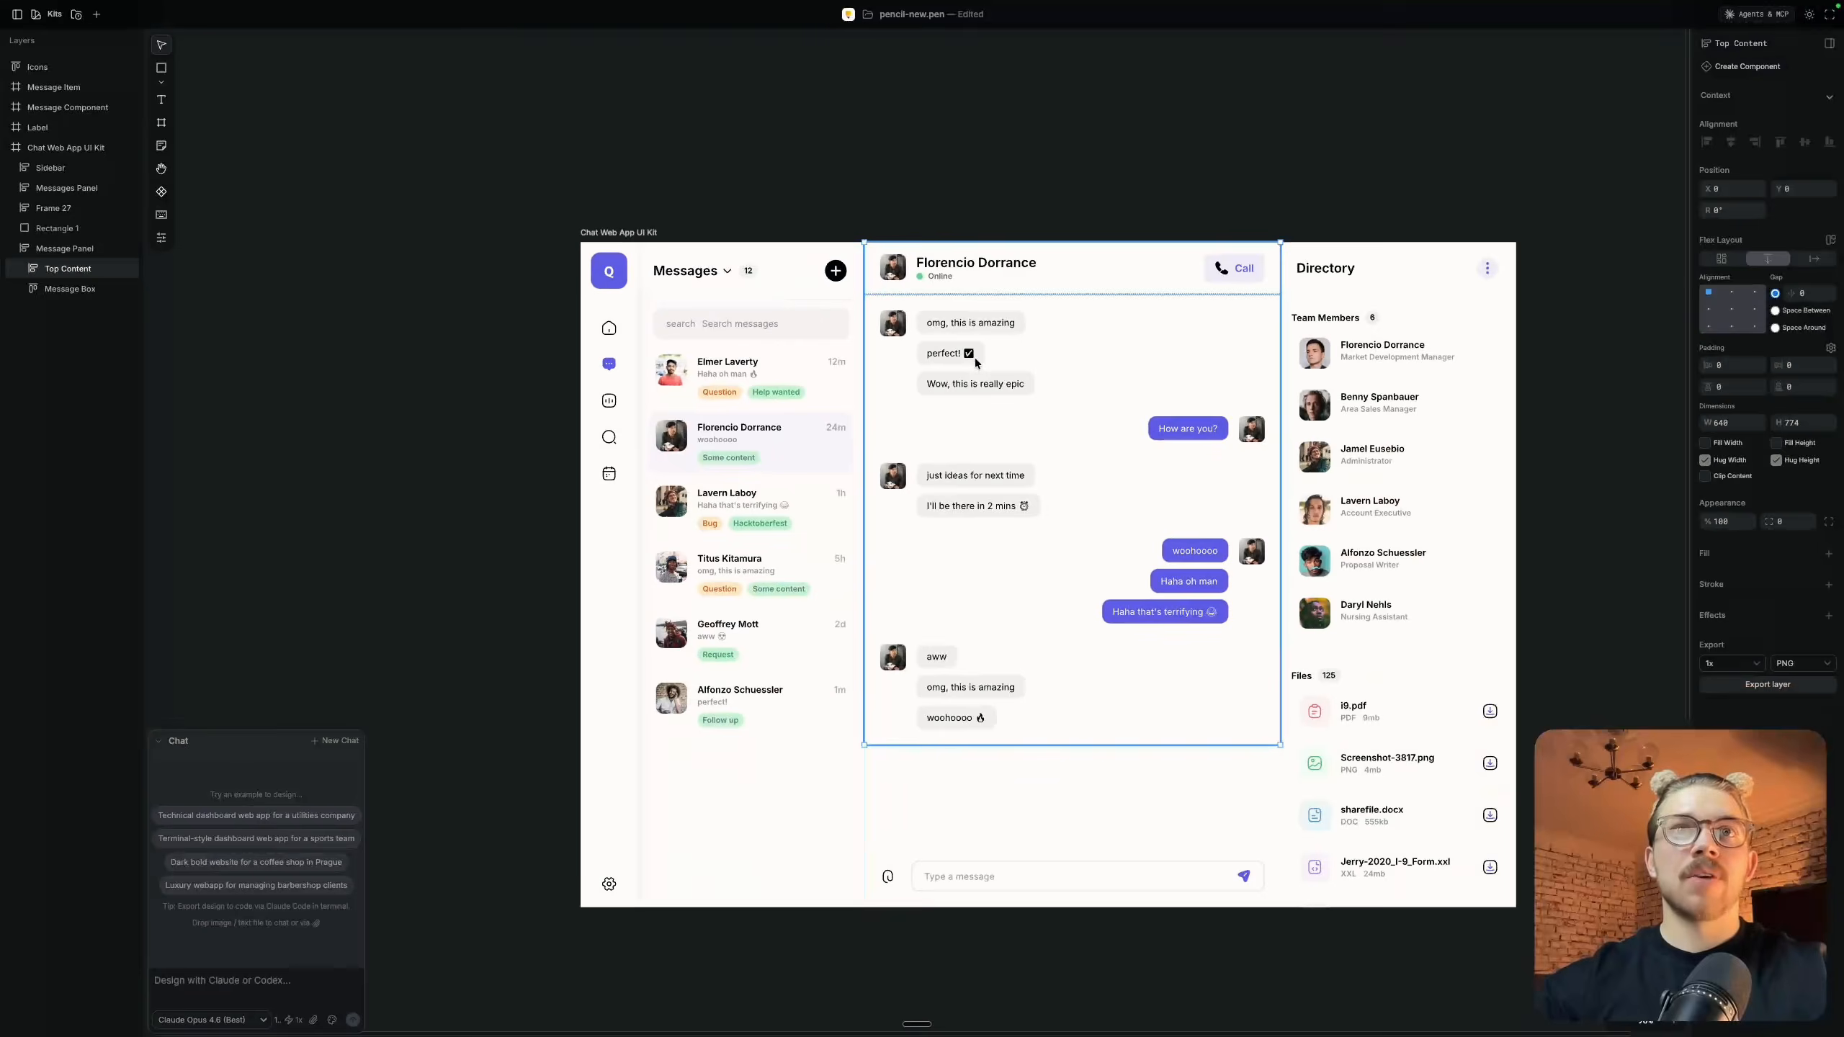
scroll(948, 357, up, 5)
click(906, 352)
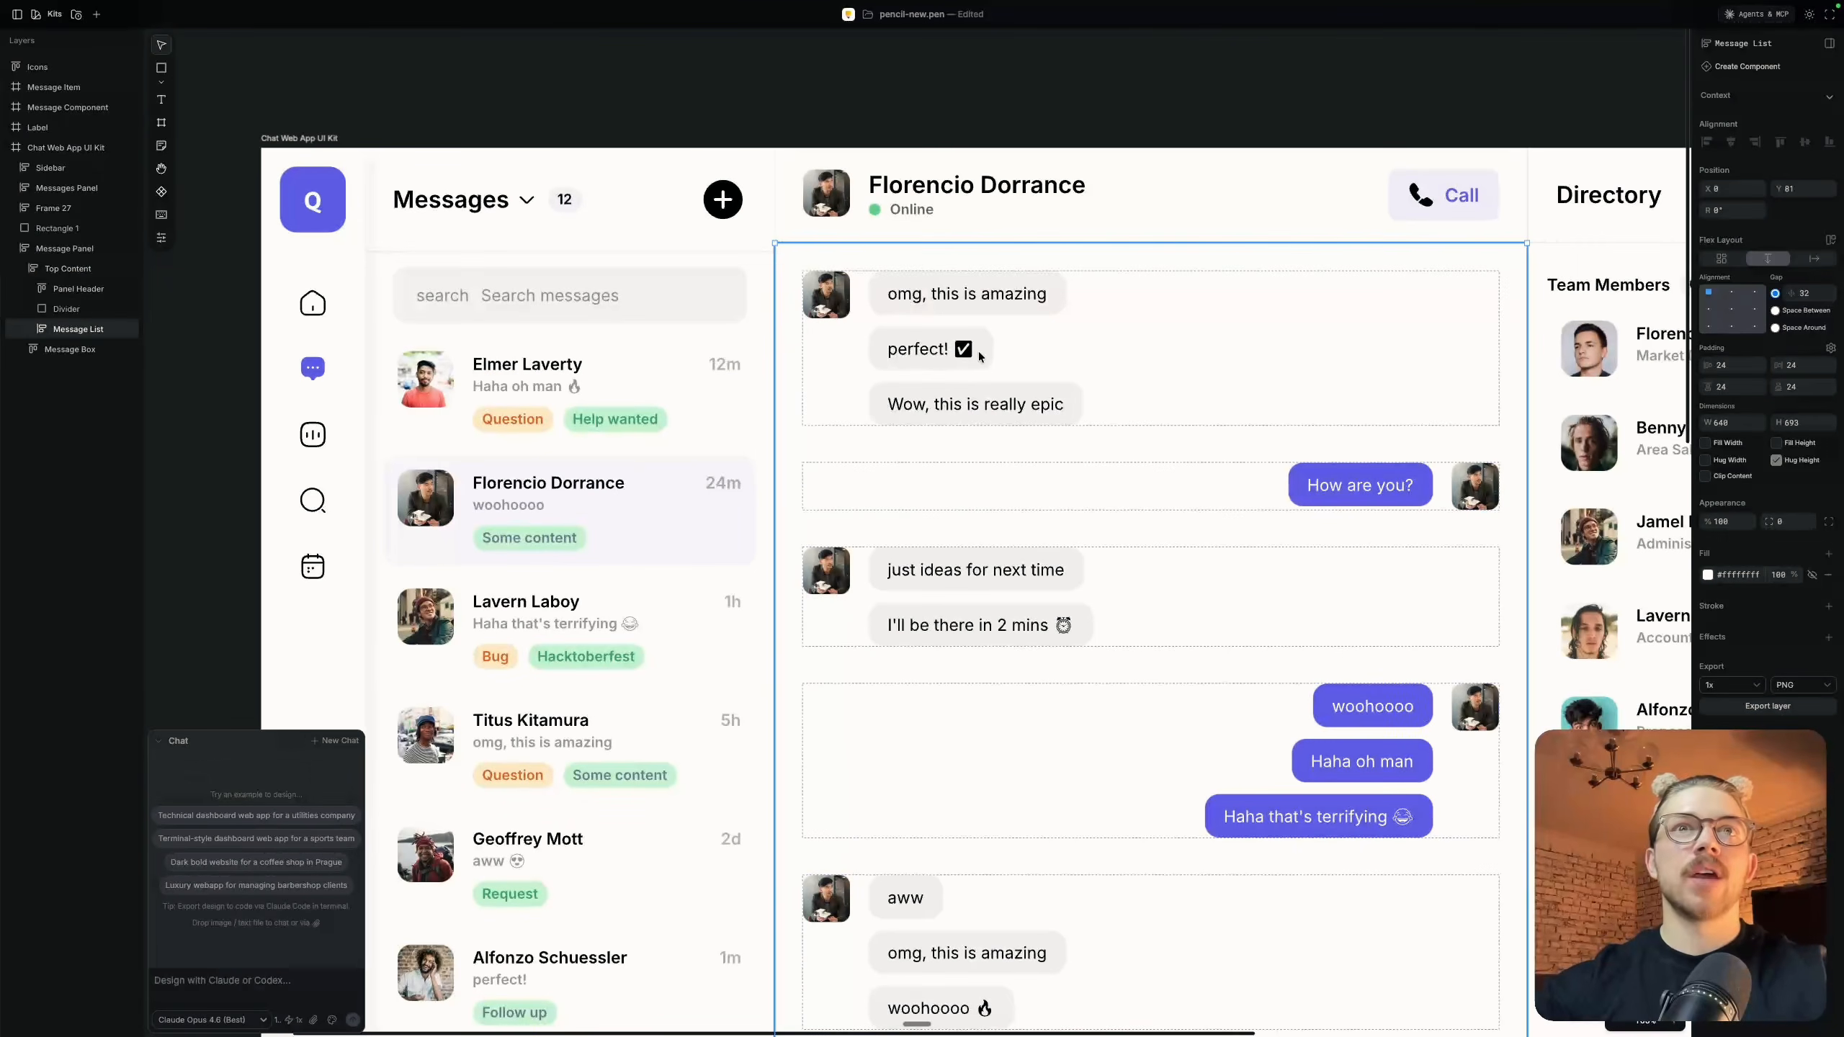
click(909, 353)
click(926, 345)
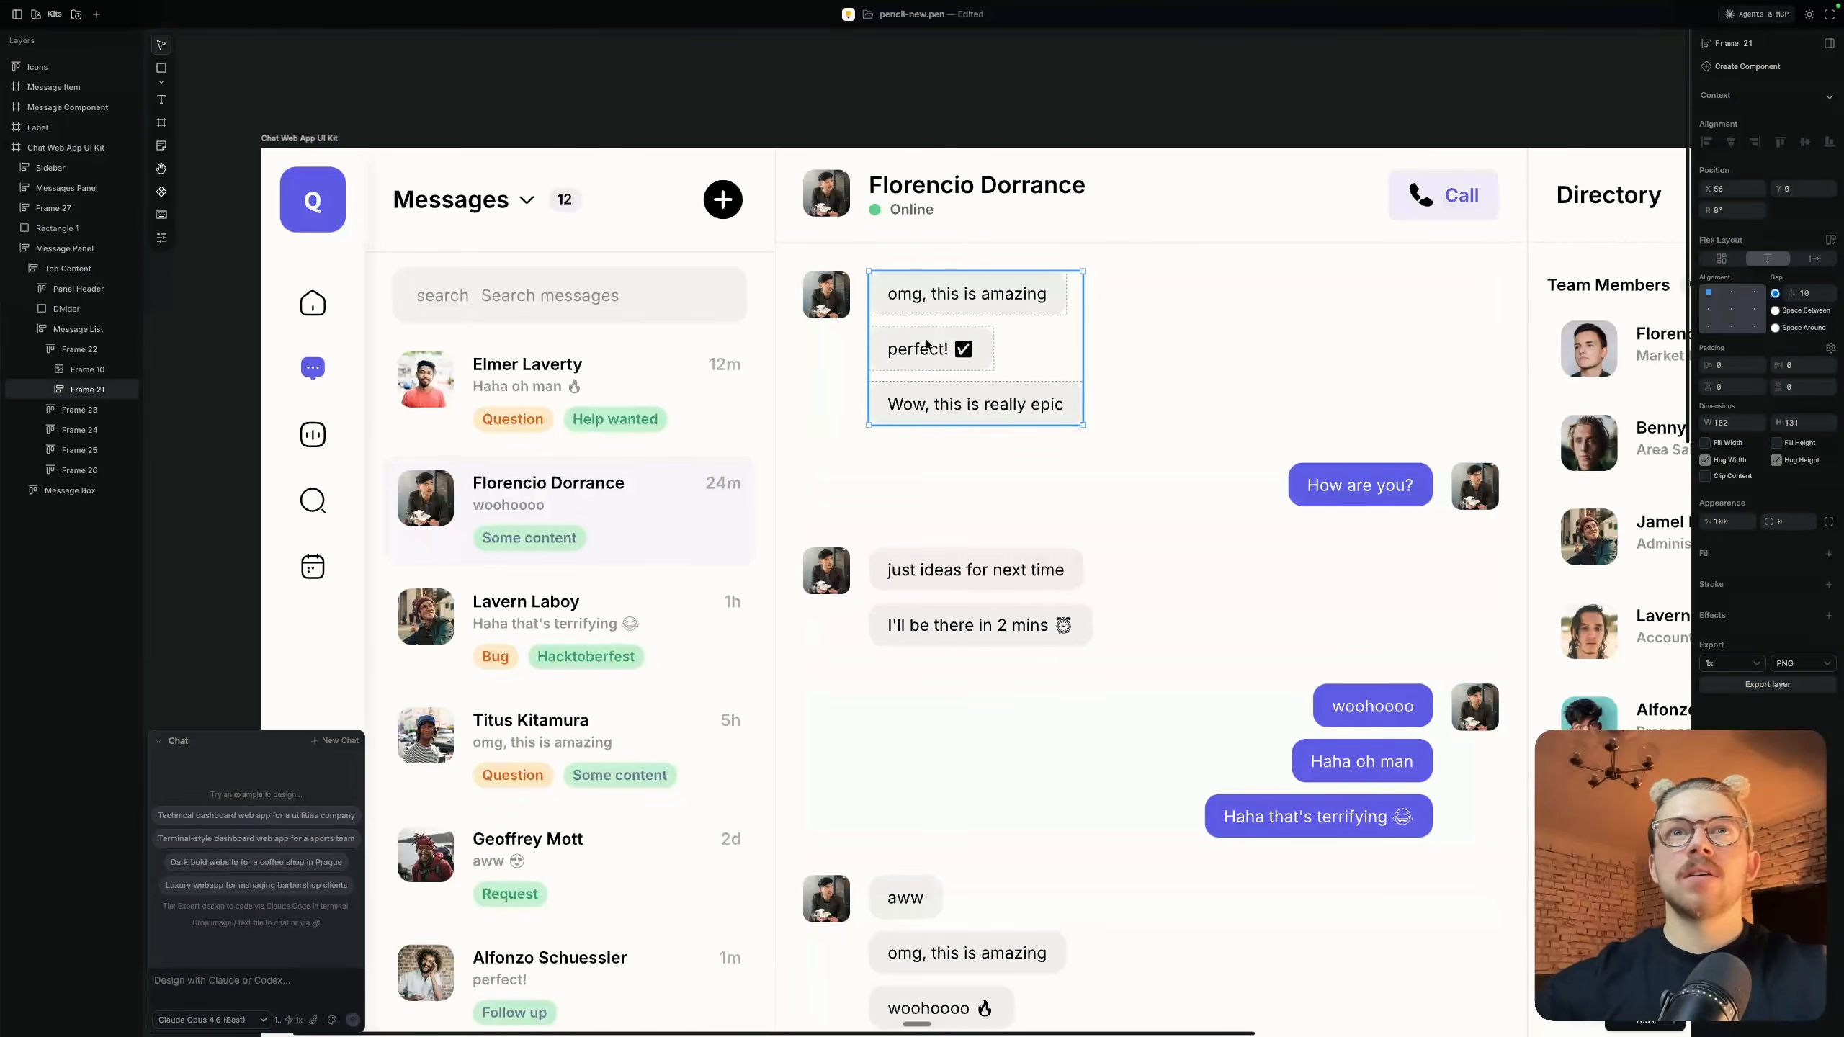
click(926, 347)
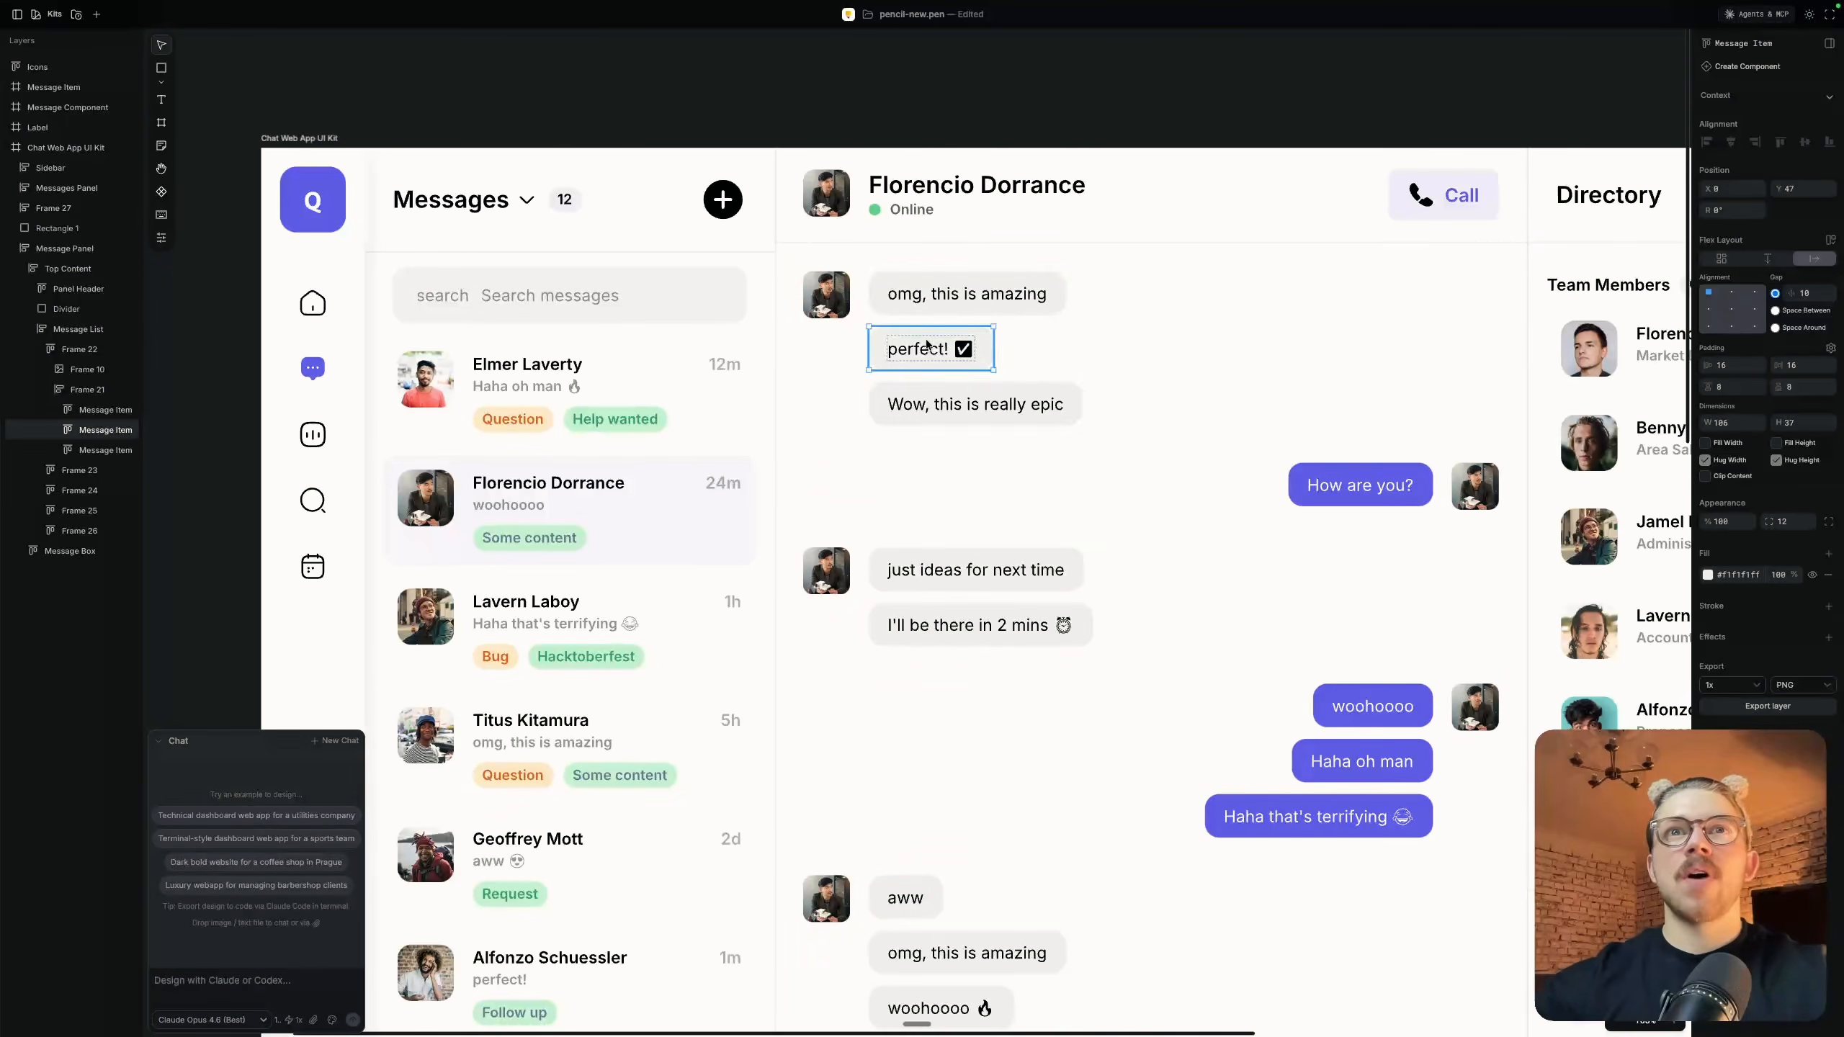
Try resizing the "omg, this is amazing" message bubble and adding "gfdbgfbdf" to its text, and undo the edit
click(1064, 301)
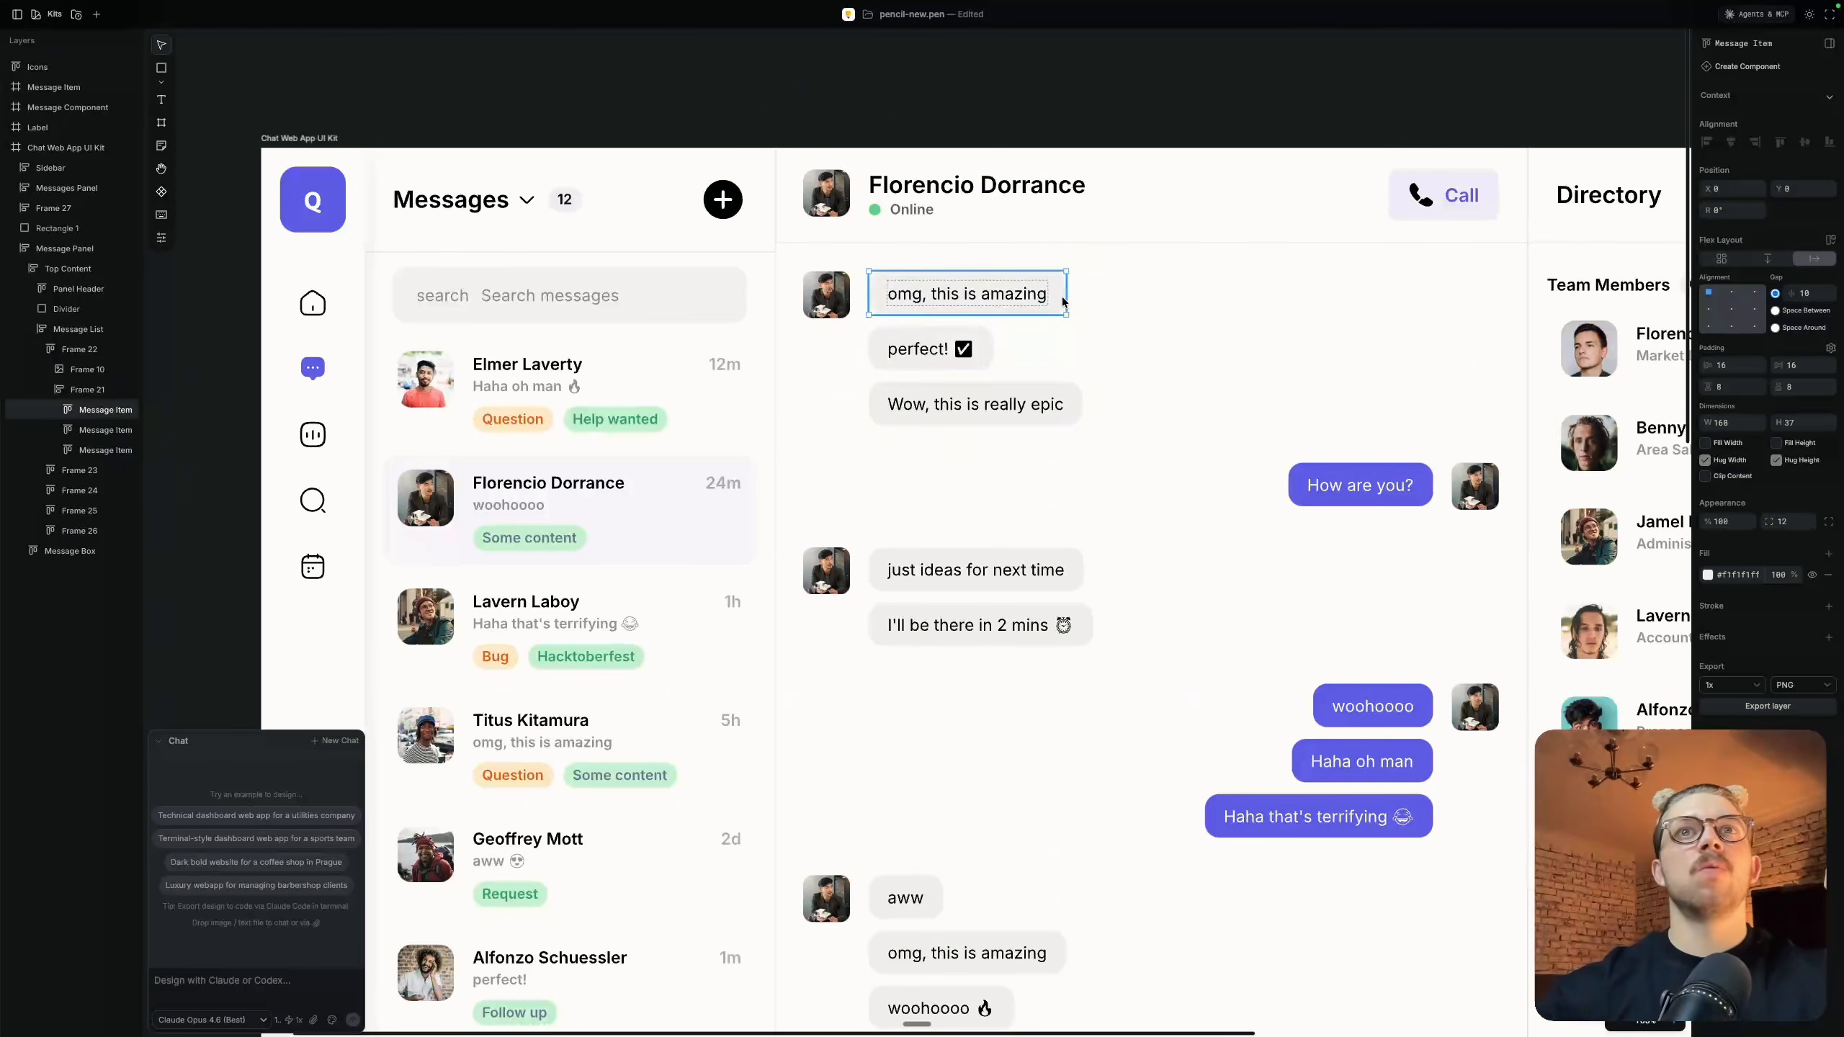
mouse_move(1065, 298)
mouse_down()
mouse_move(1288, 291)
mouse_move(1256, 279)
mouse_move(1070, 329)
mouse_up()
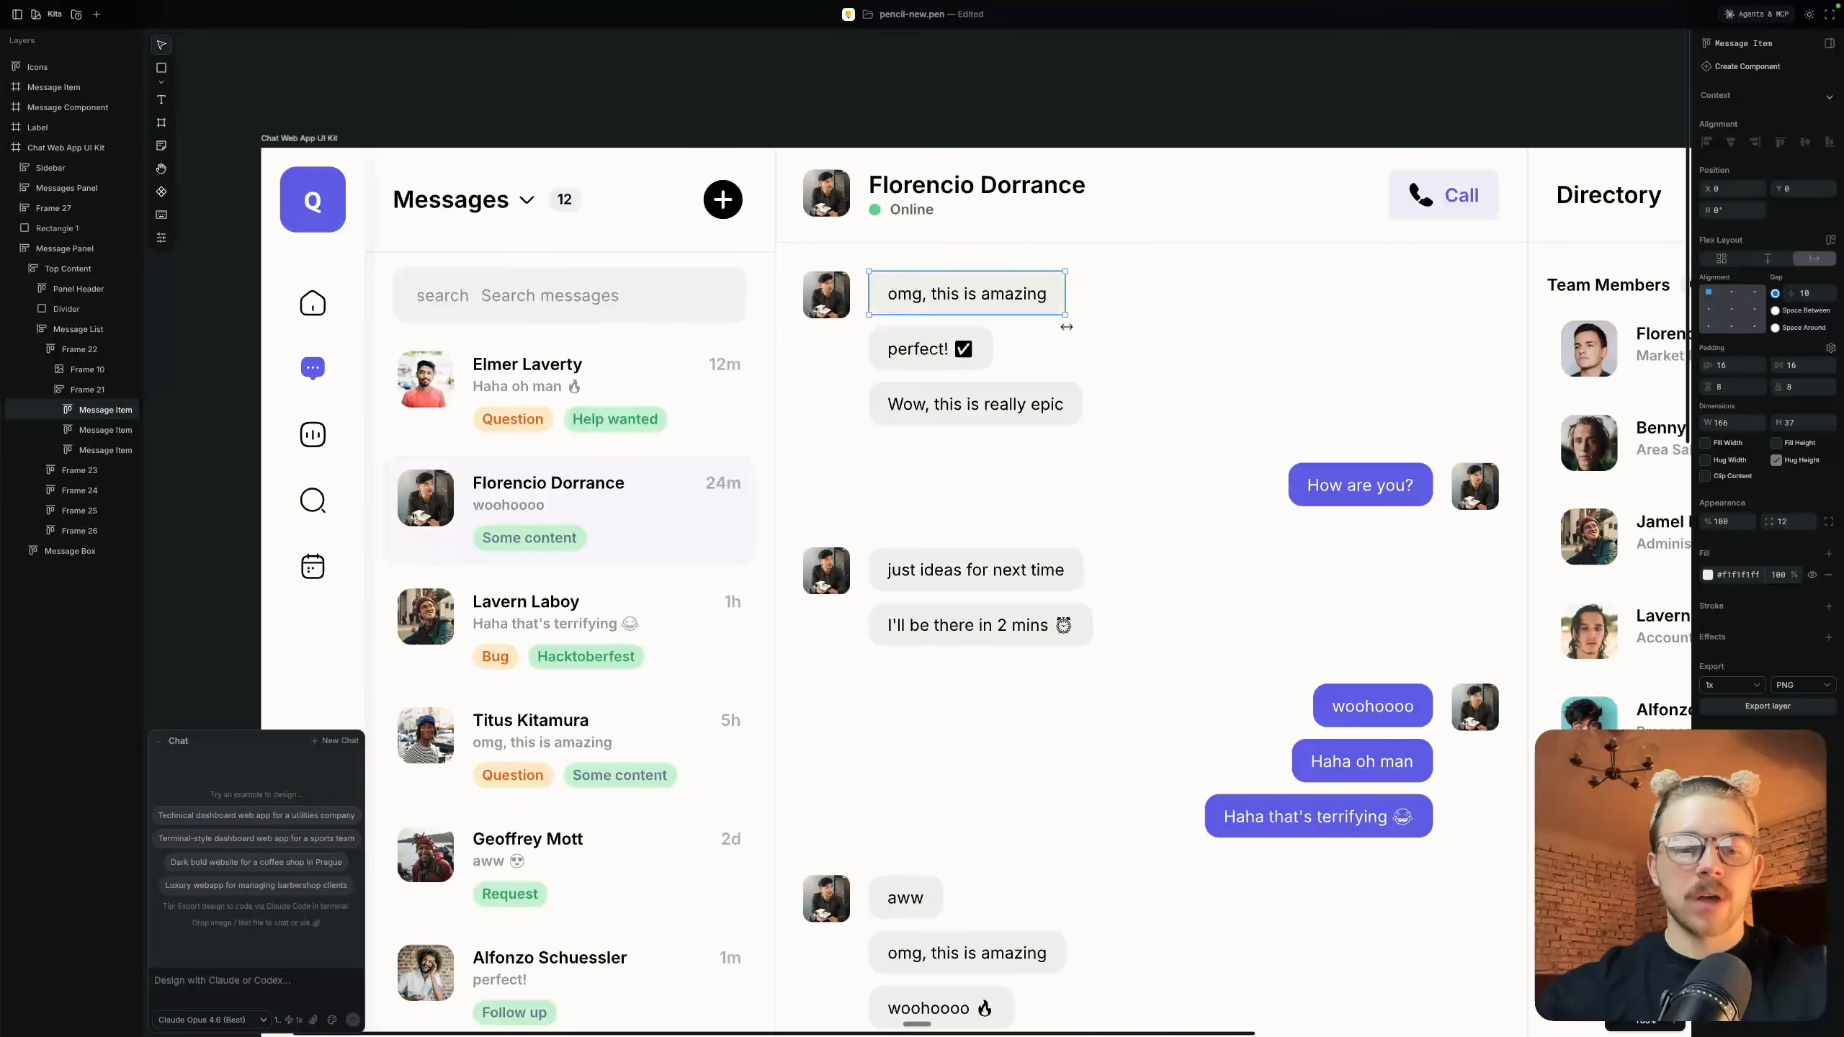
double_click(966, 297)
key(Right)
text(gfdbgfbdf)
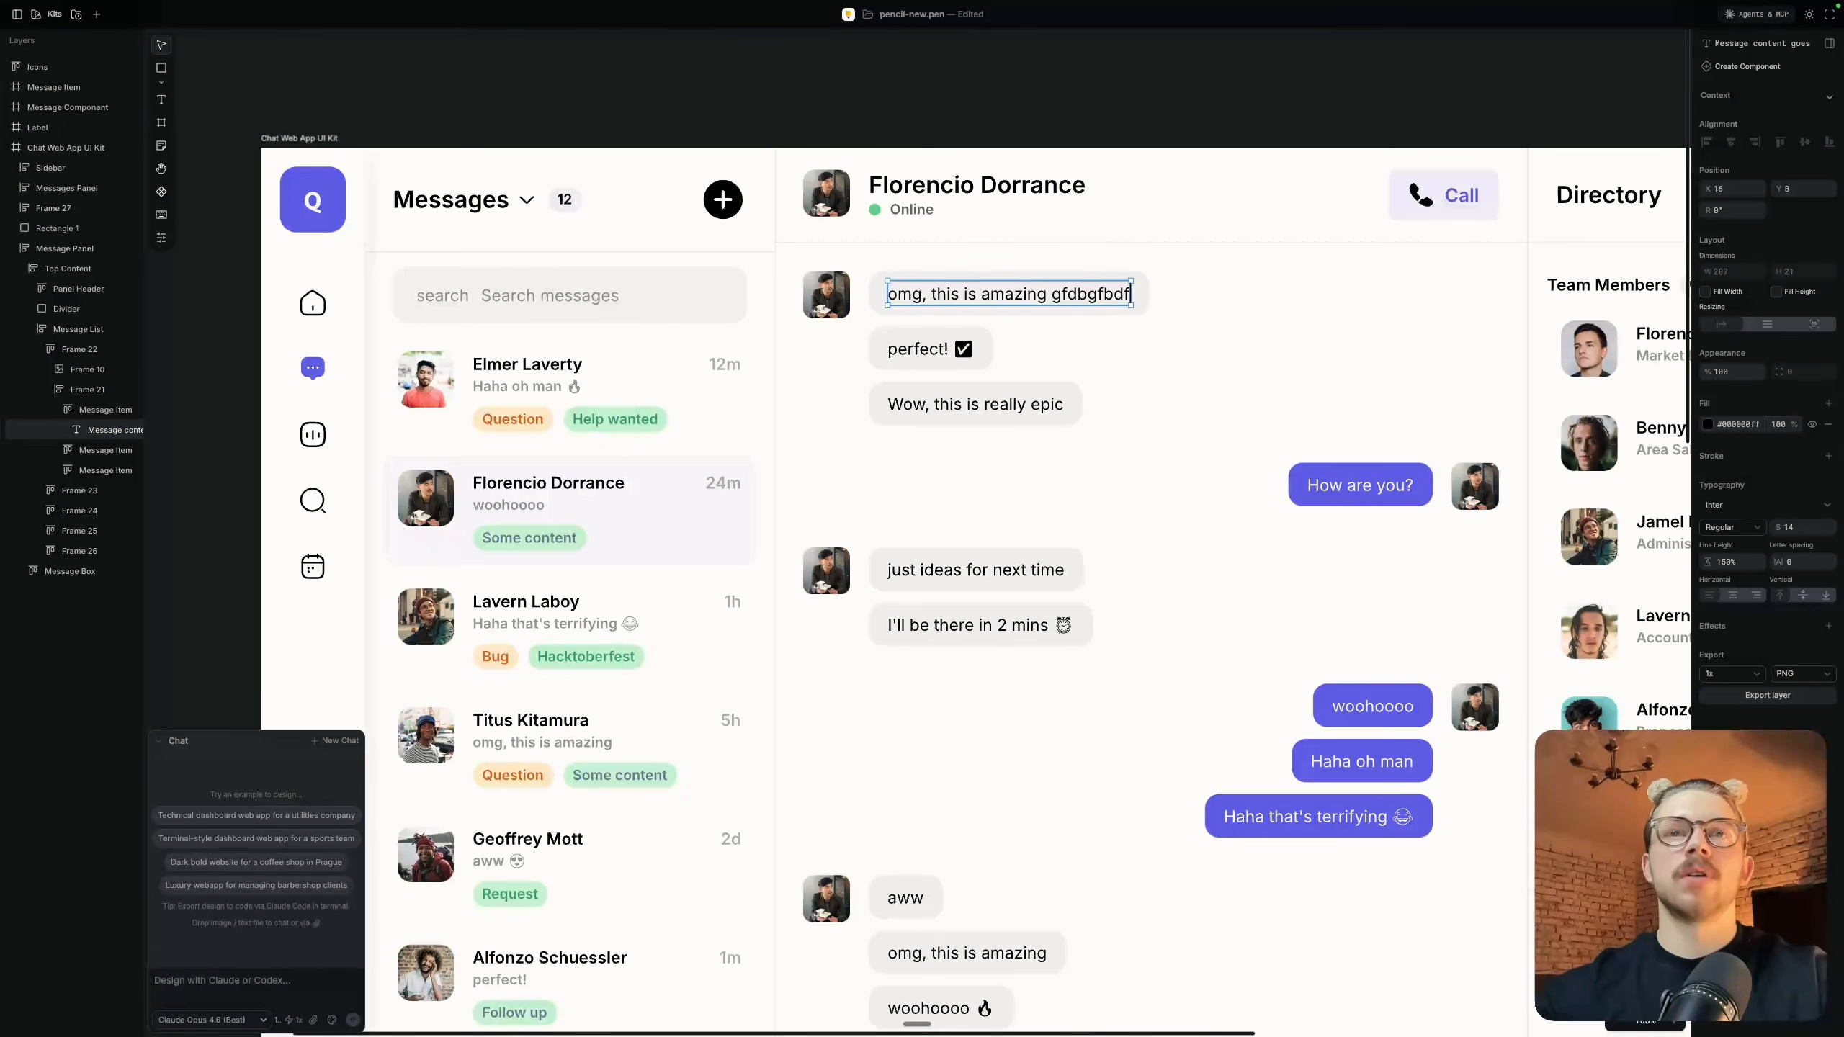
key(super+z)
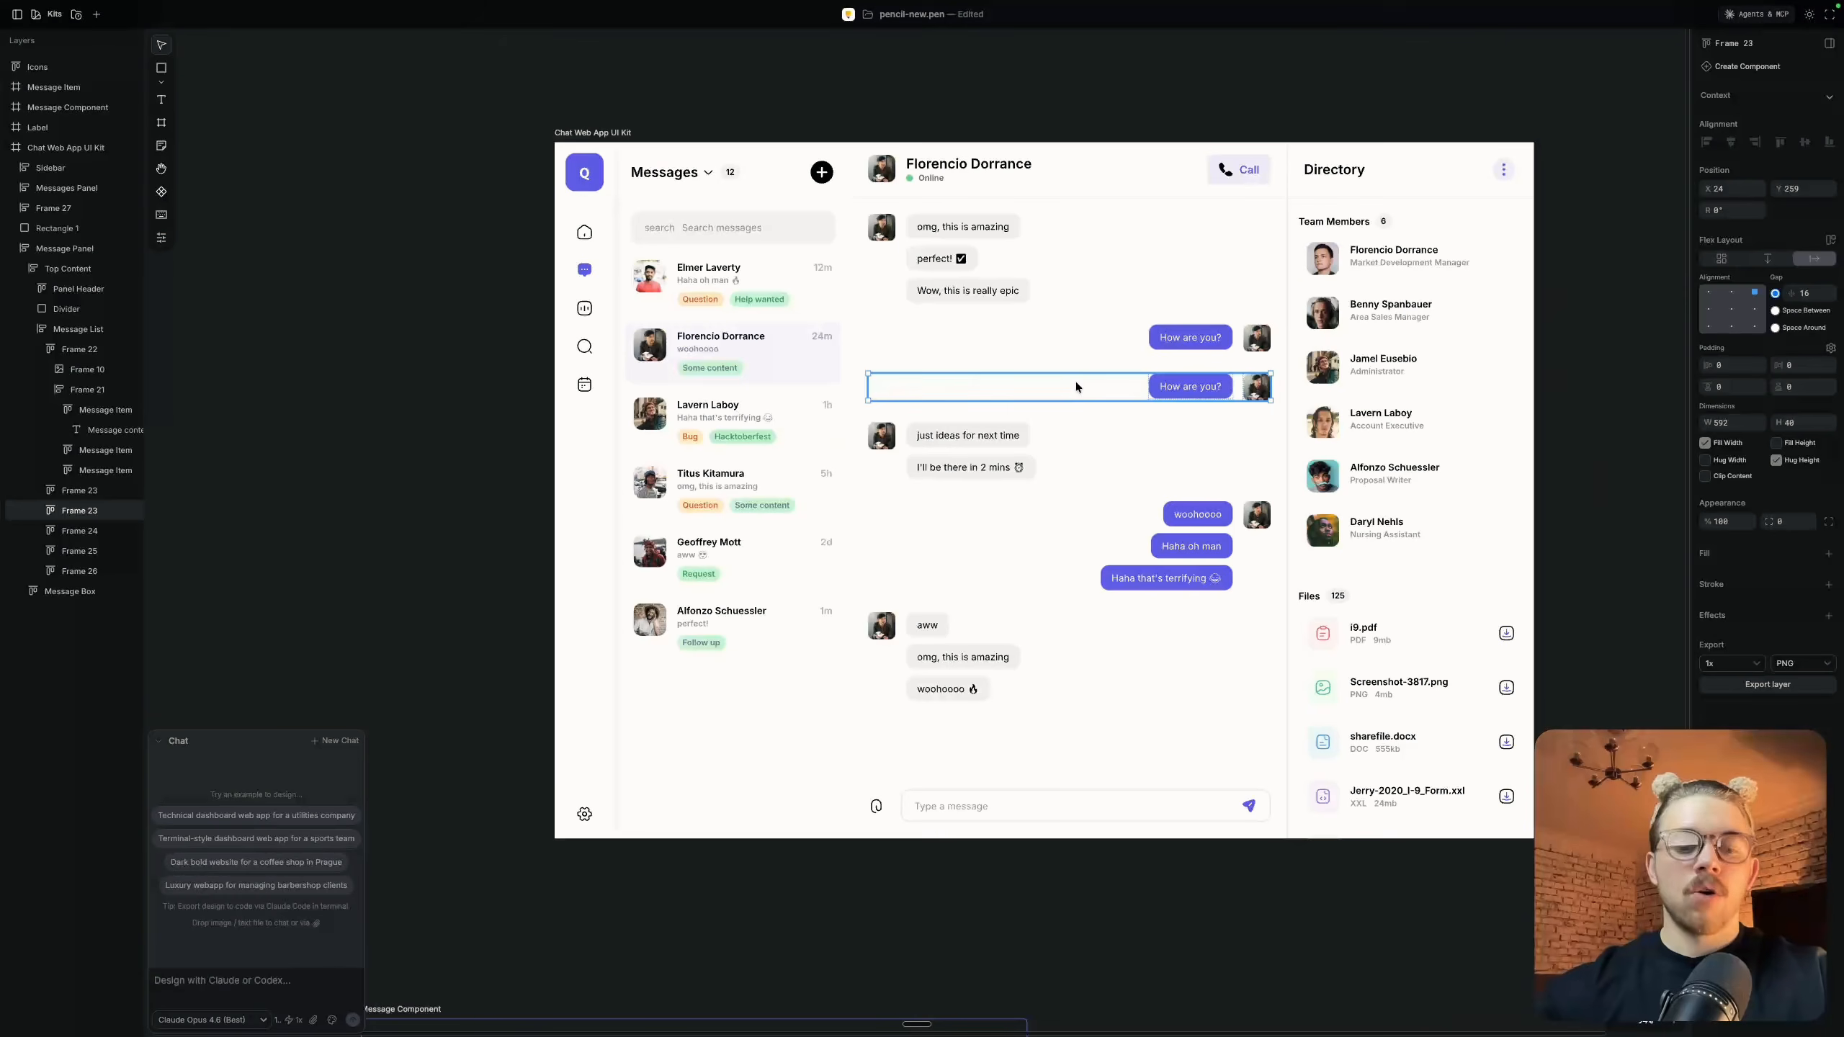
Try duplicating the "How are you?" message row in the message list, and undo the copies
key(super+d)
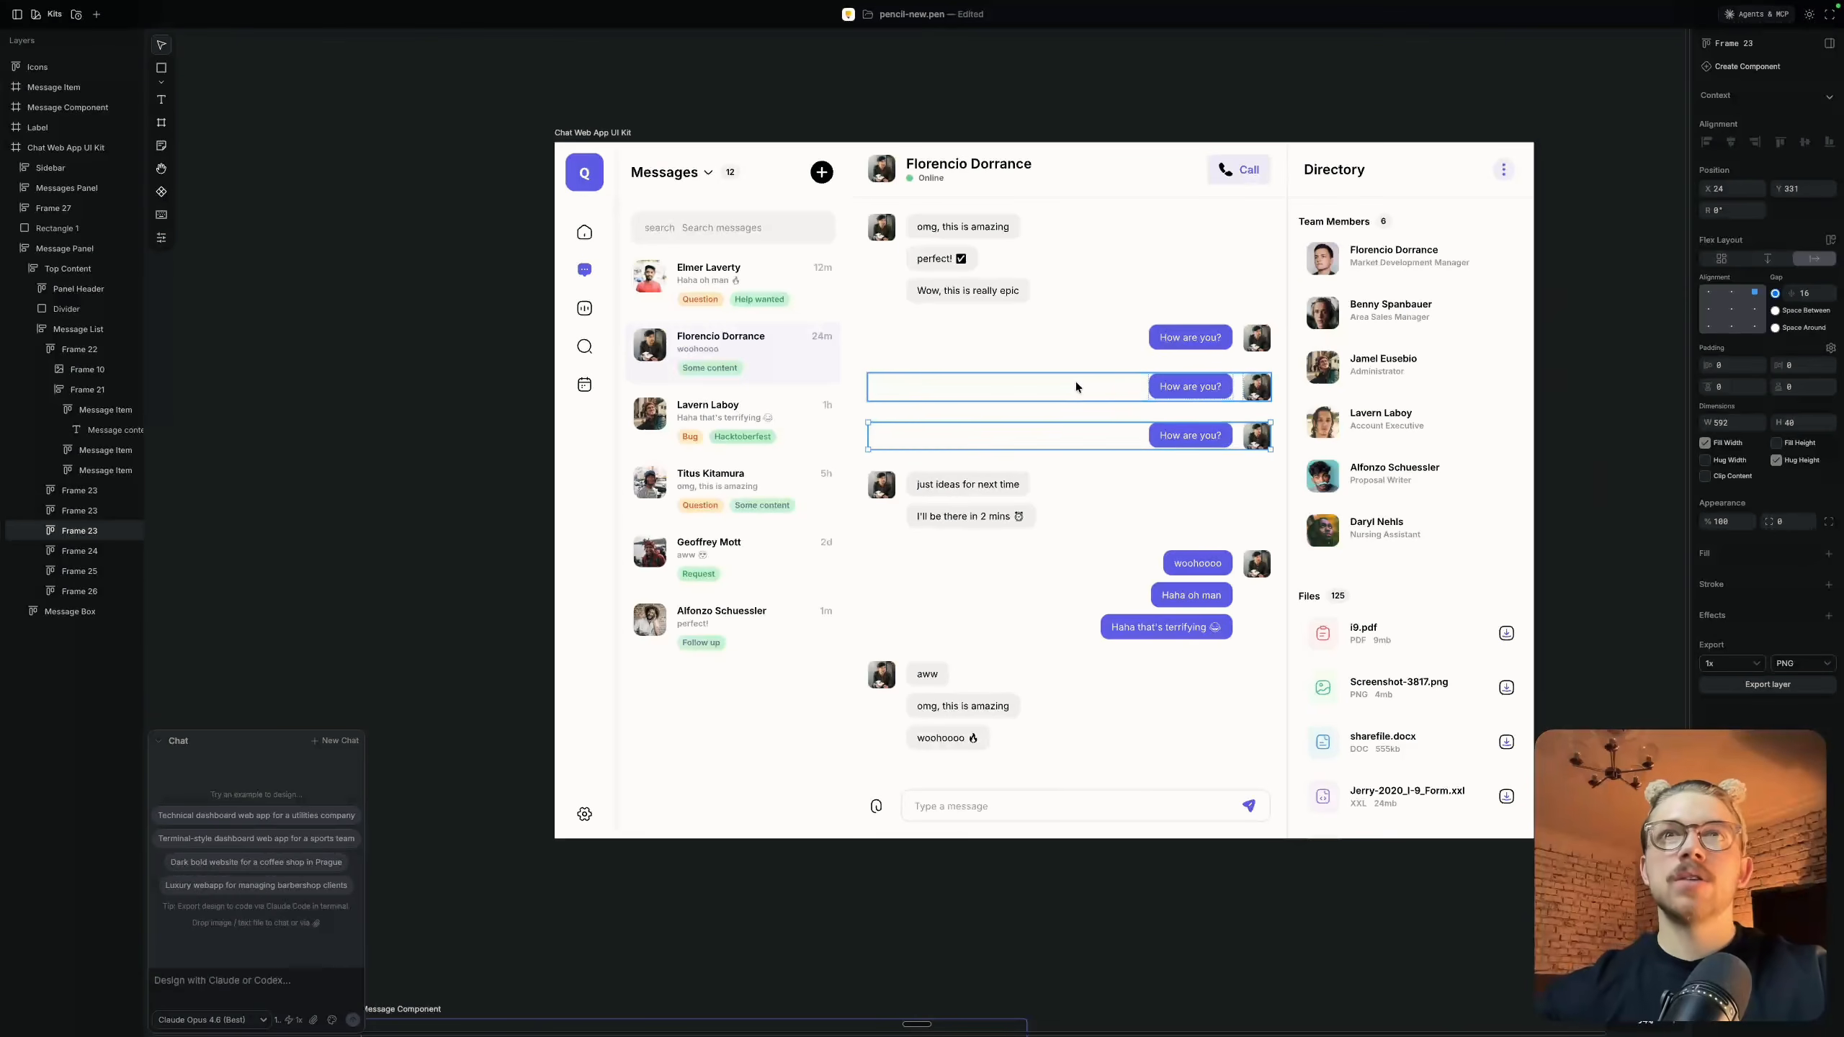
key(super+d)
key(super+z)
key(super+z)
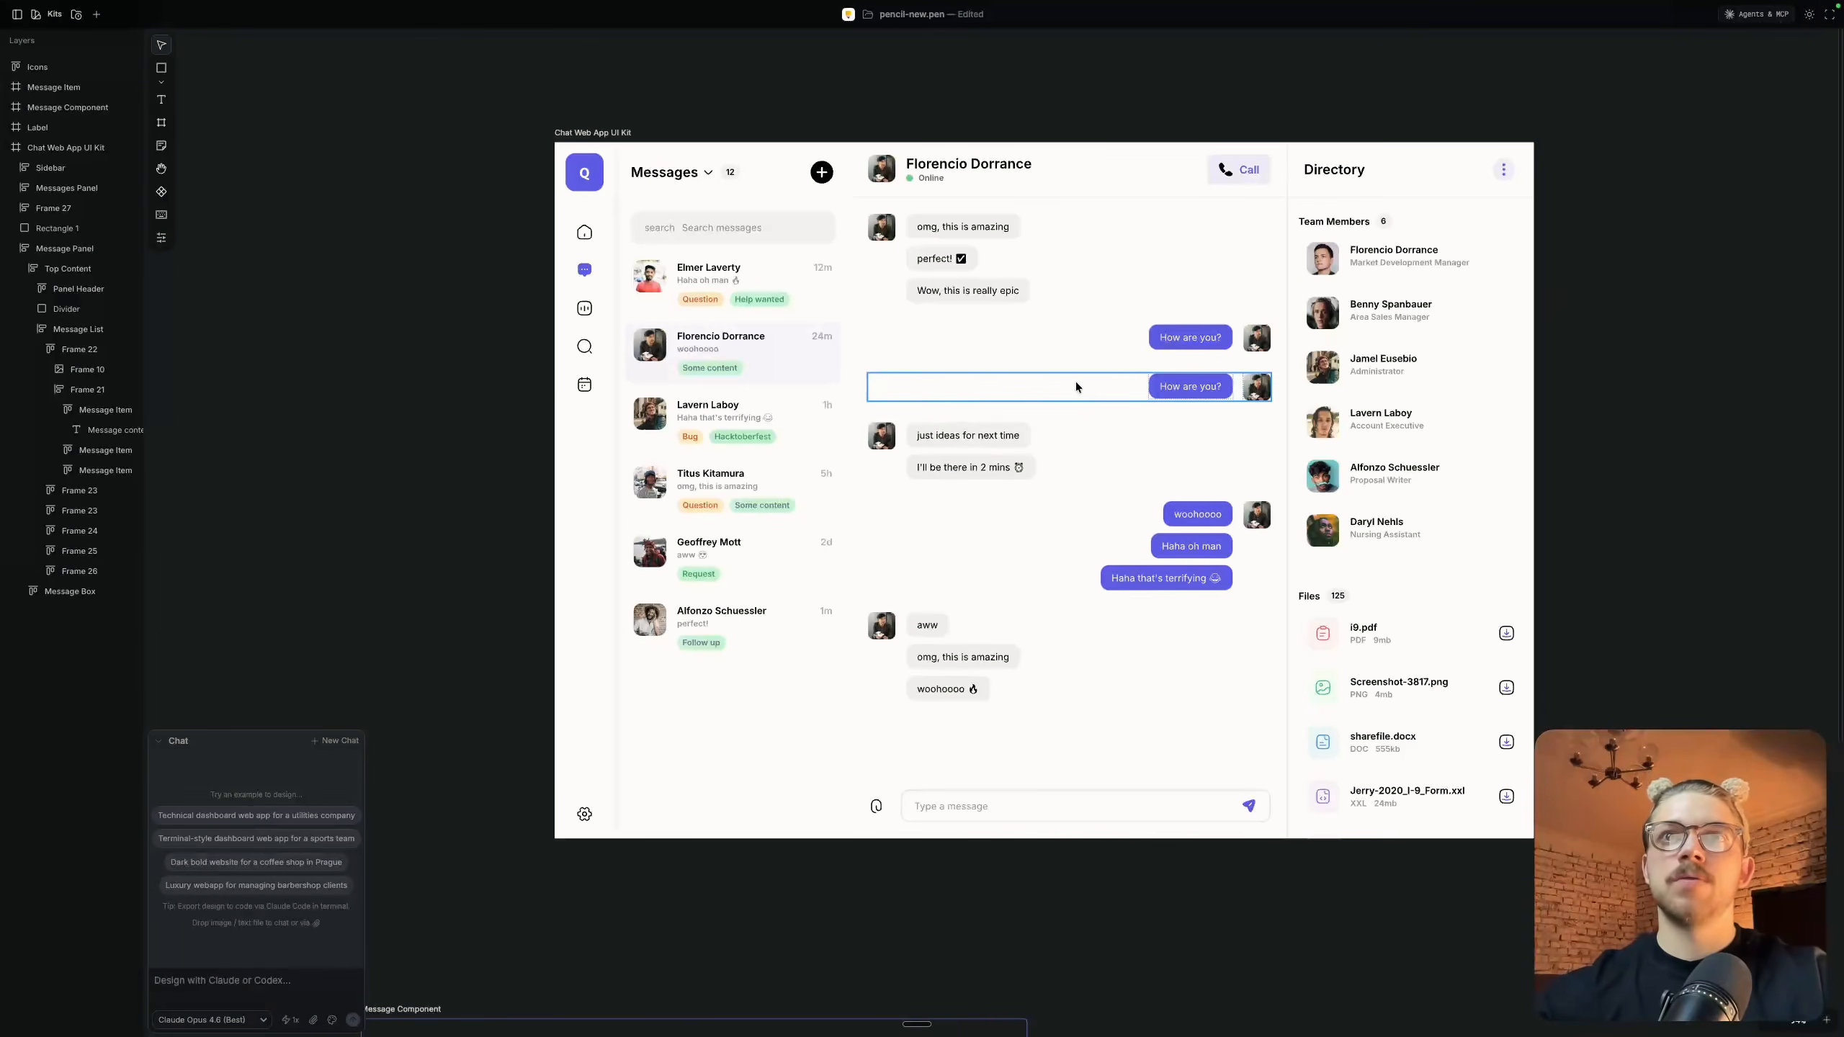
key(super+z)
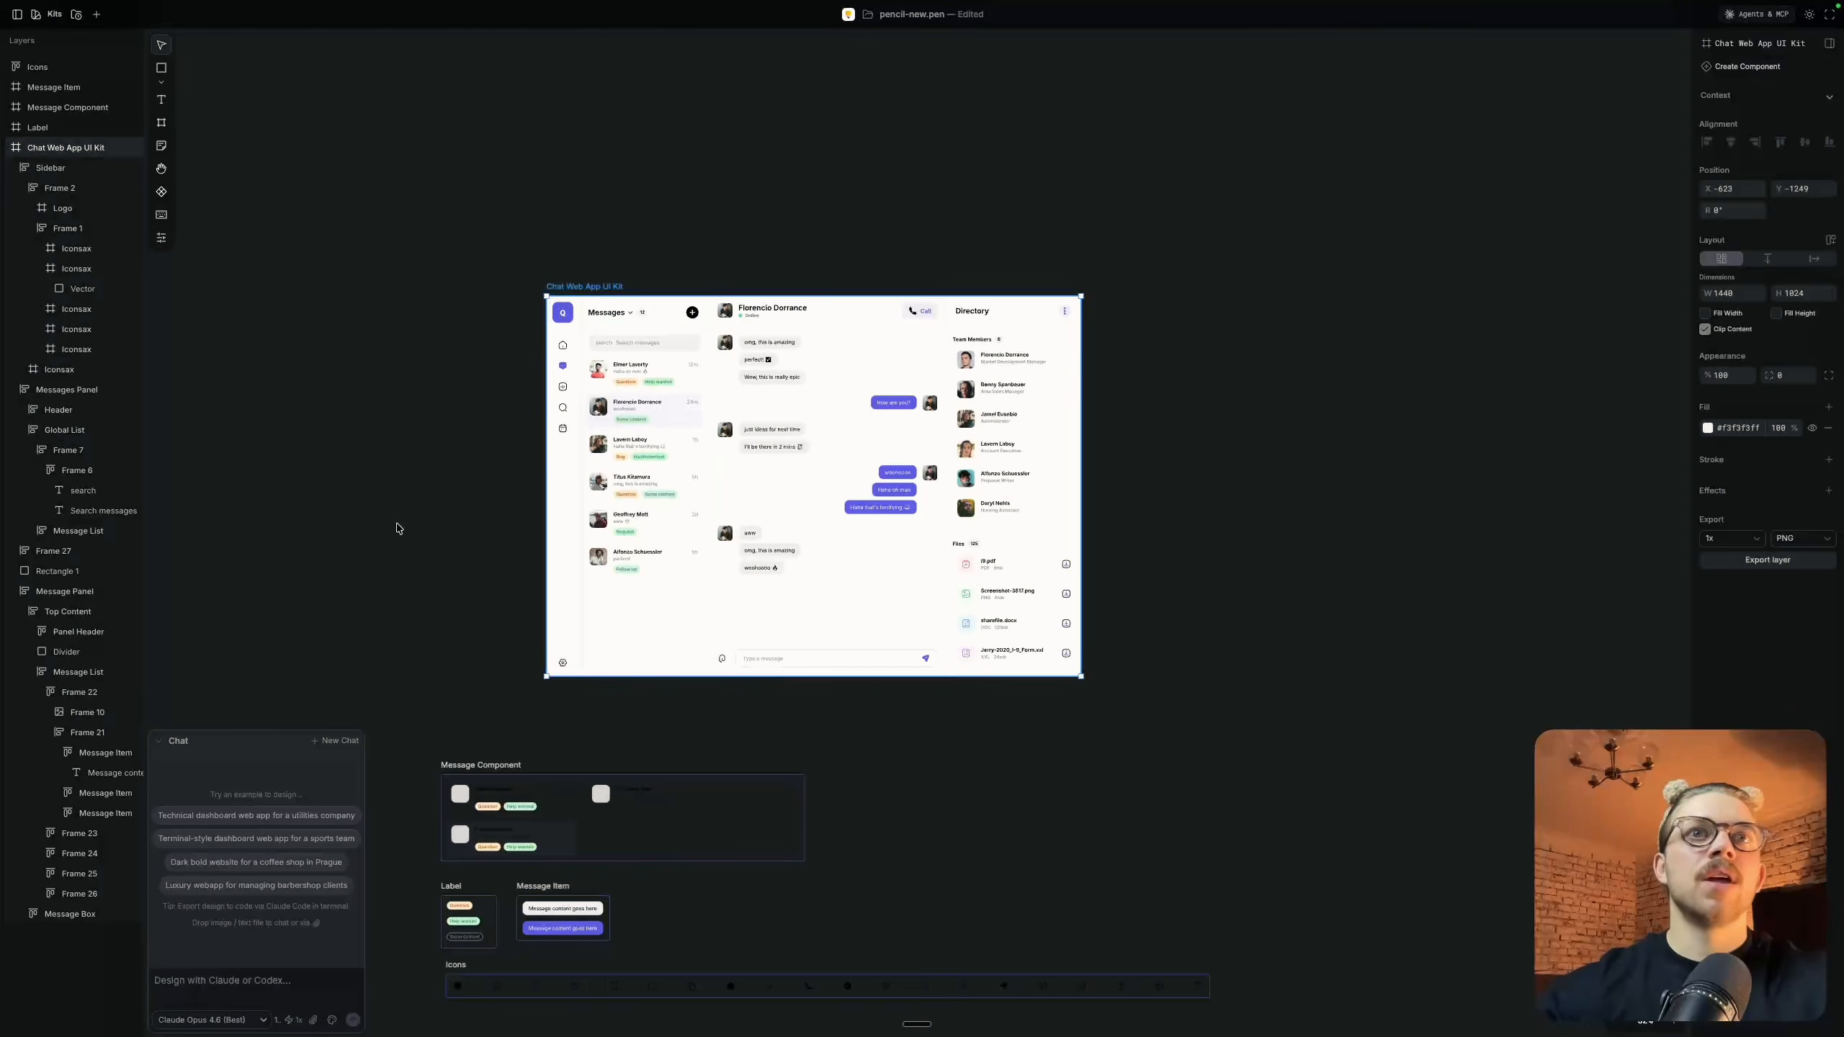
Clear the selection and enlarge the Chat panel to about a quarter of the window's width and over half its height
key(Escape)
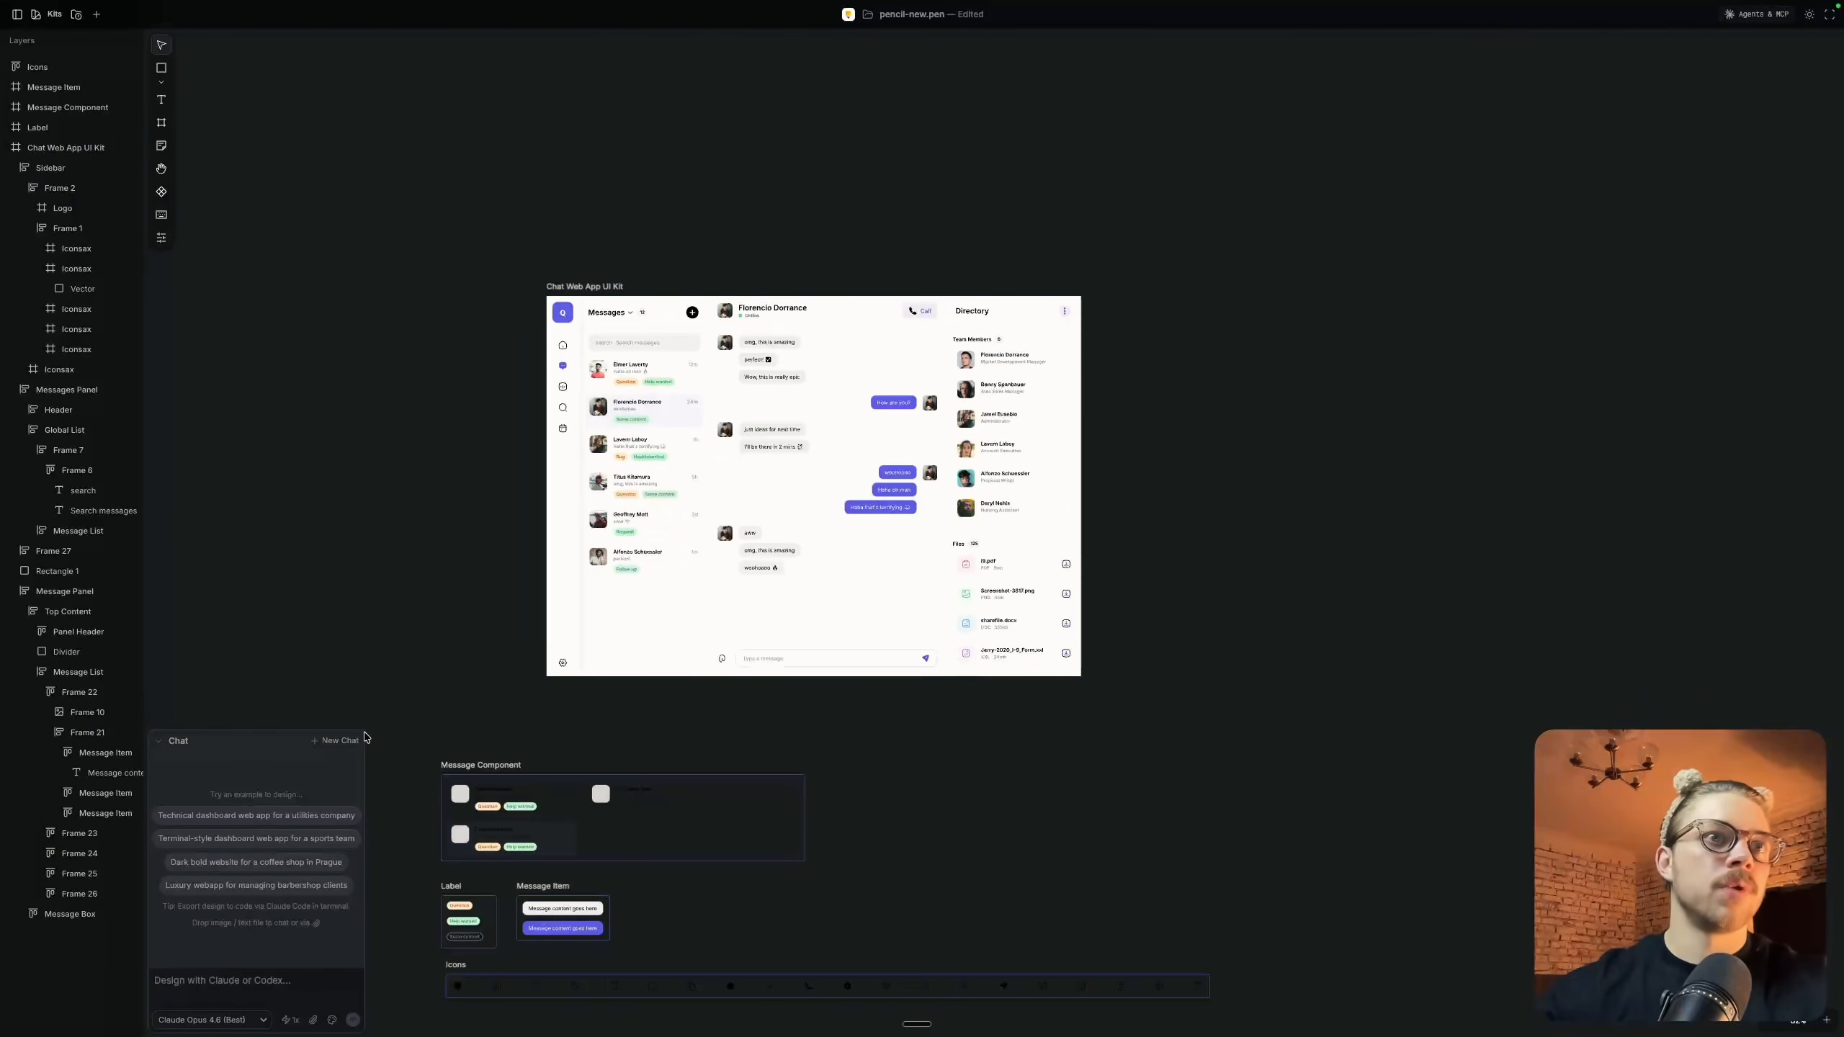
drag(362, 733, 626, 400)
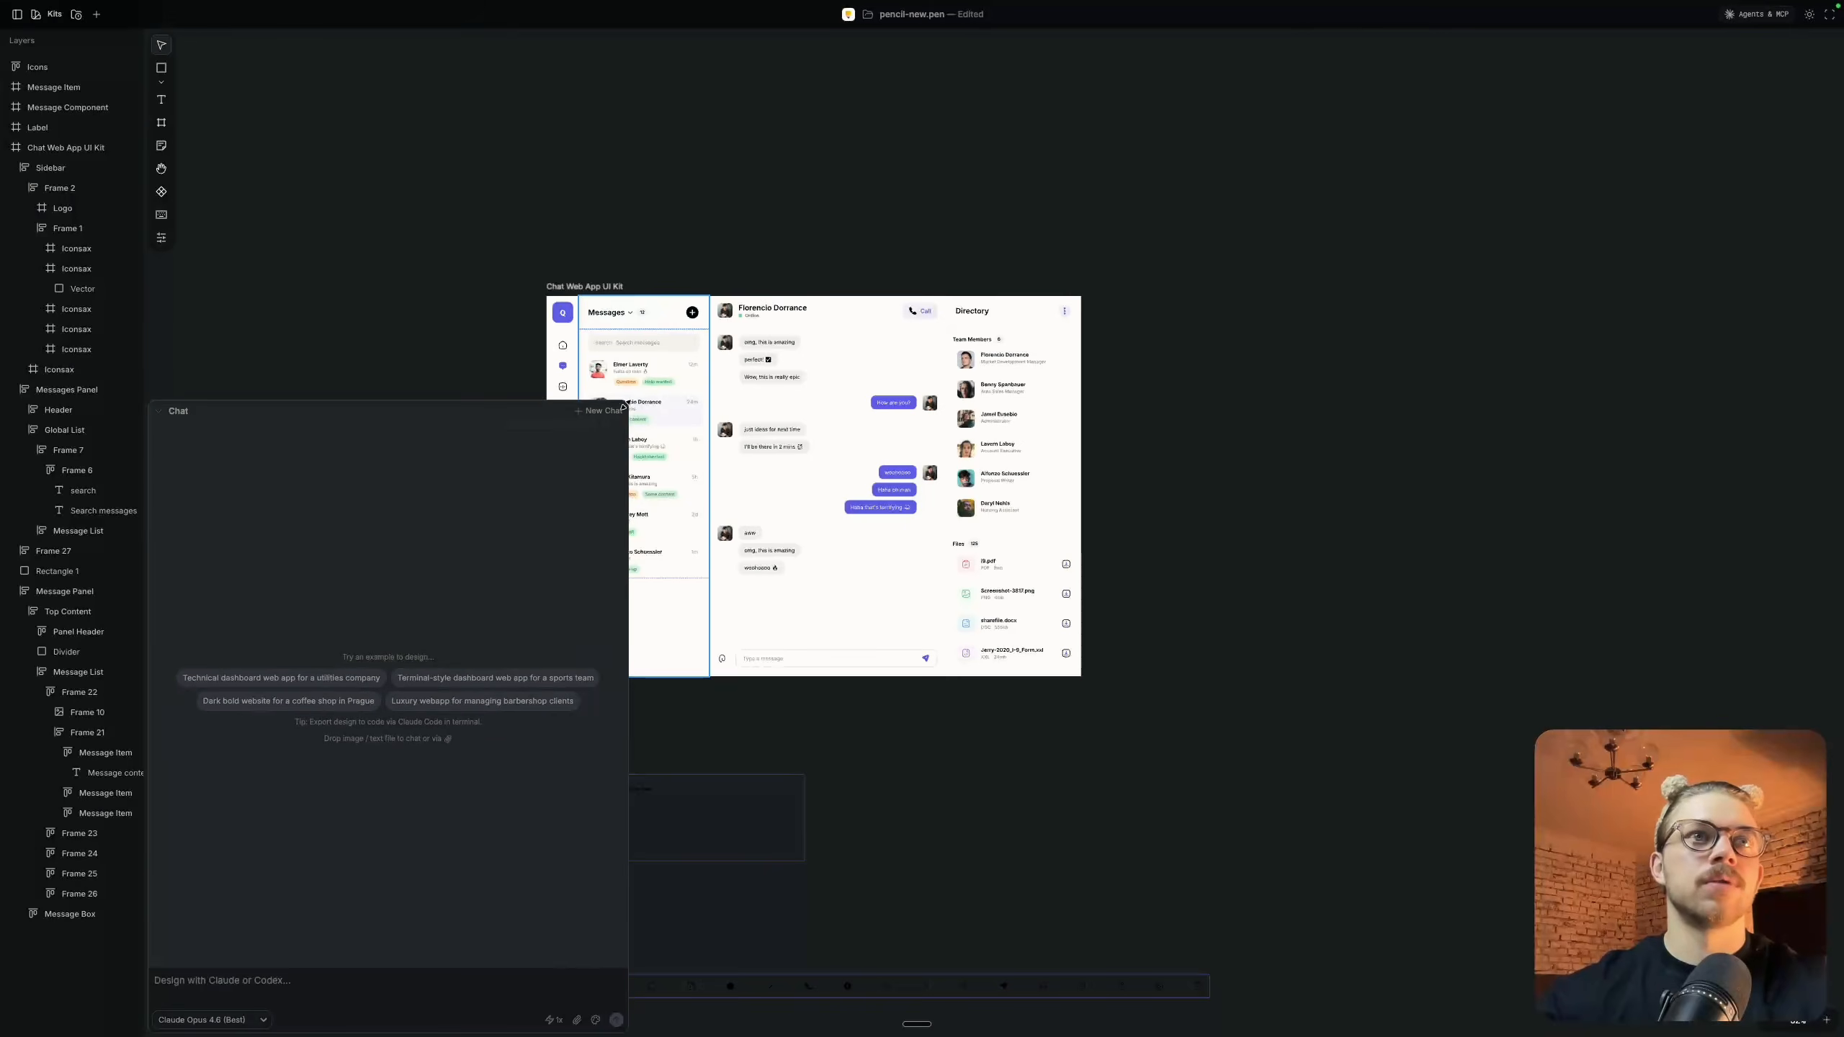
scroll(827, 298, left, 4)
scroll(944, 376, down, 1)
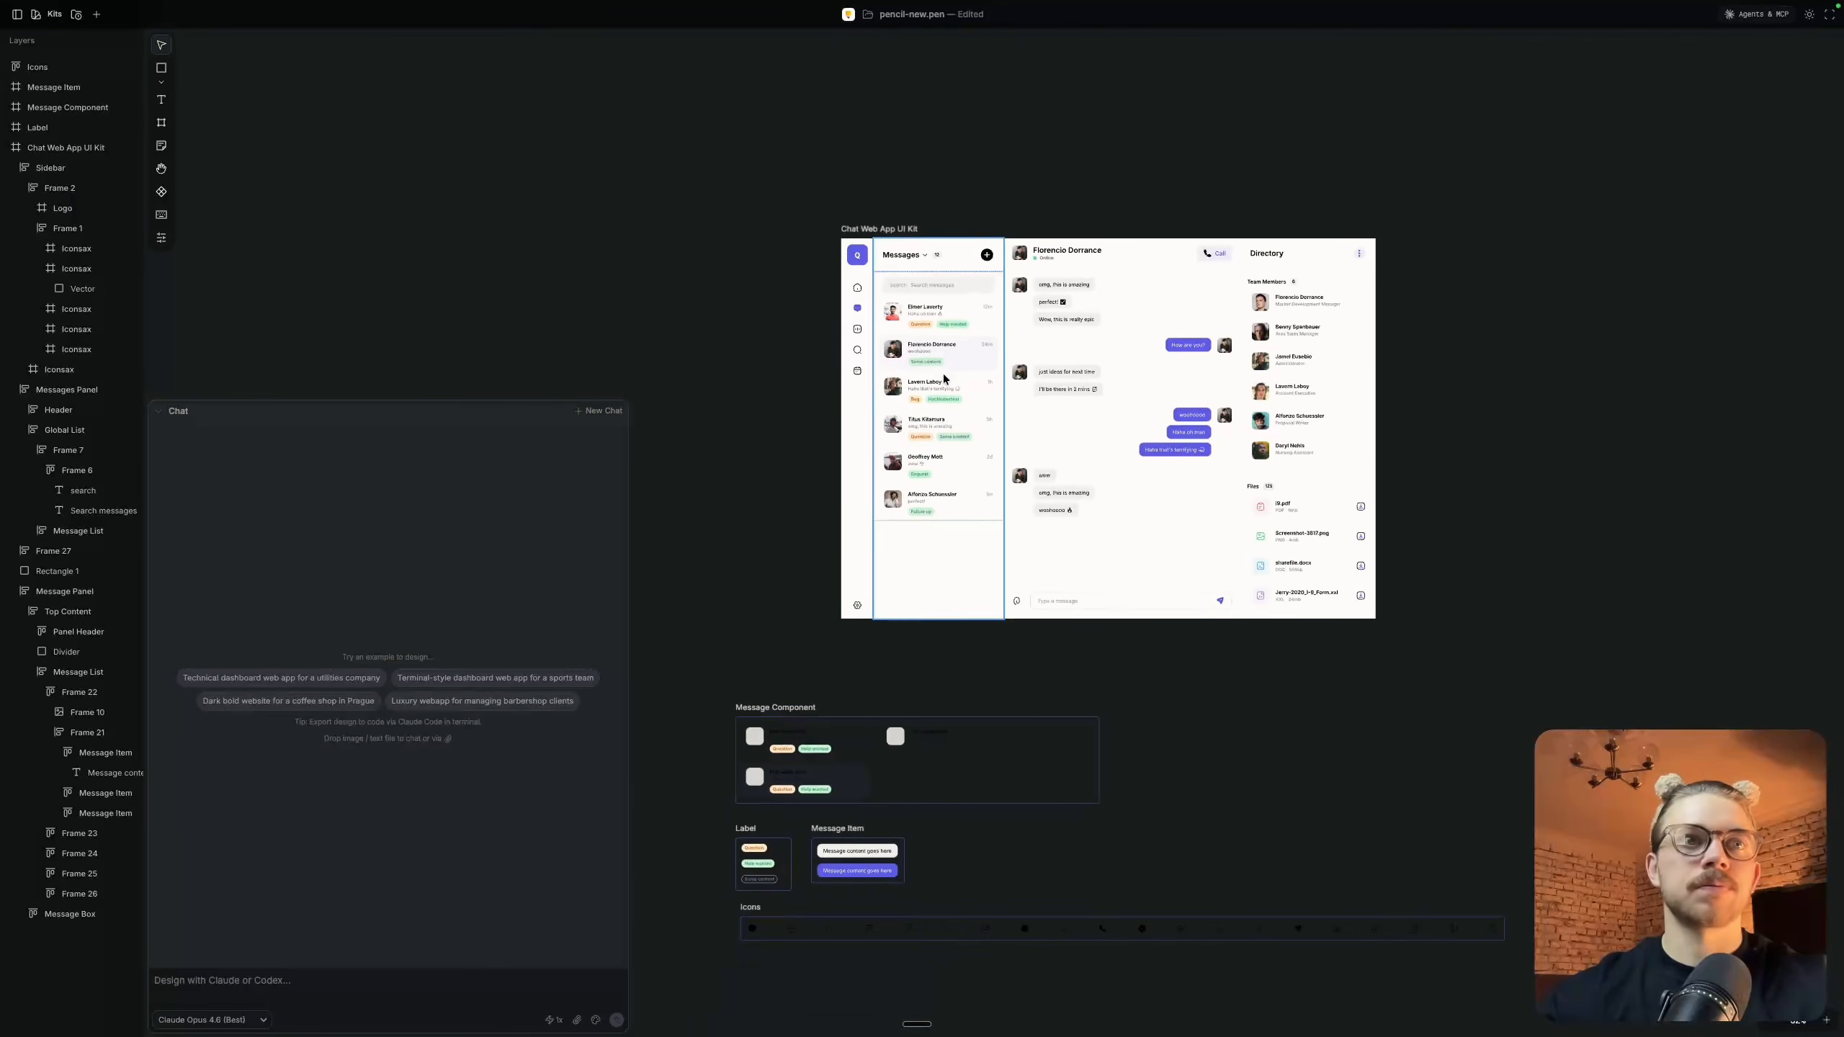
scroll(943, 376, up, 5)
scroll(944, 378, right, 3)
scroll(943, 378, down, 1)
Choose Claude Opus 4.6 (Best) as the chat's model and set the parallel agents to 3x
click(253, 985)
click(210, 1020)
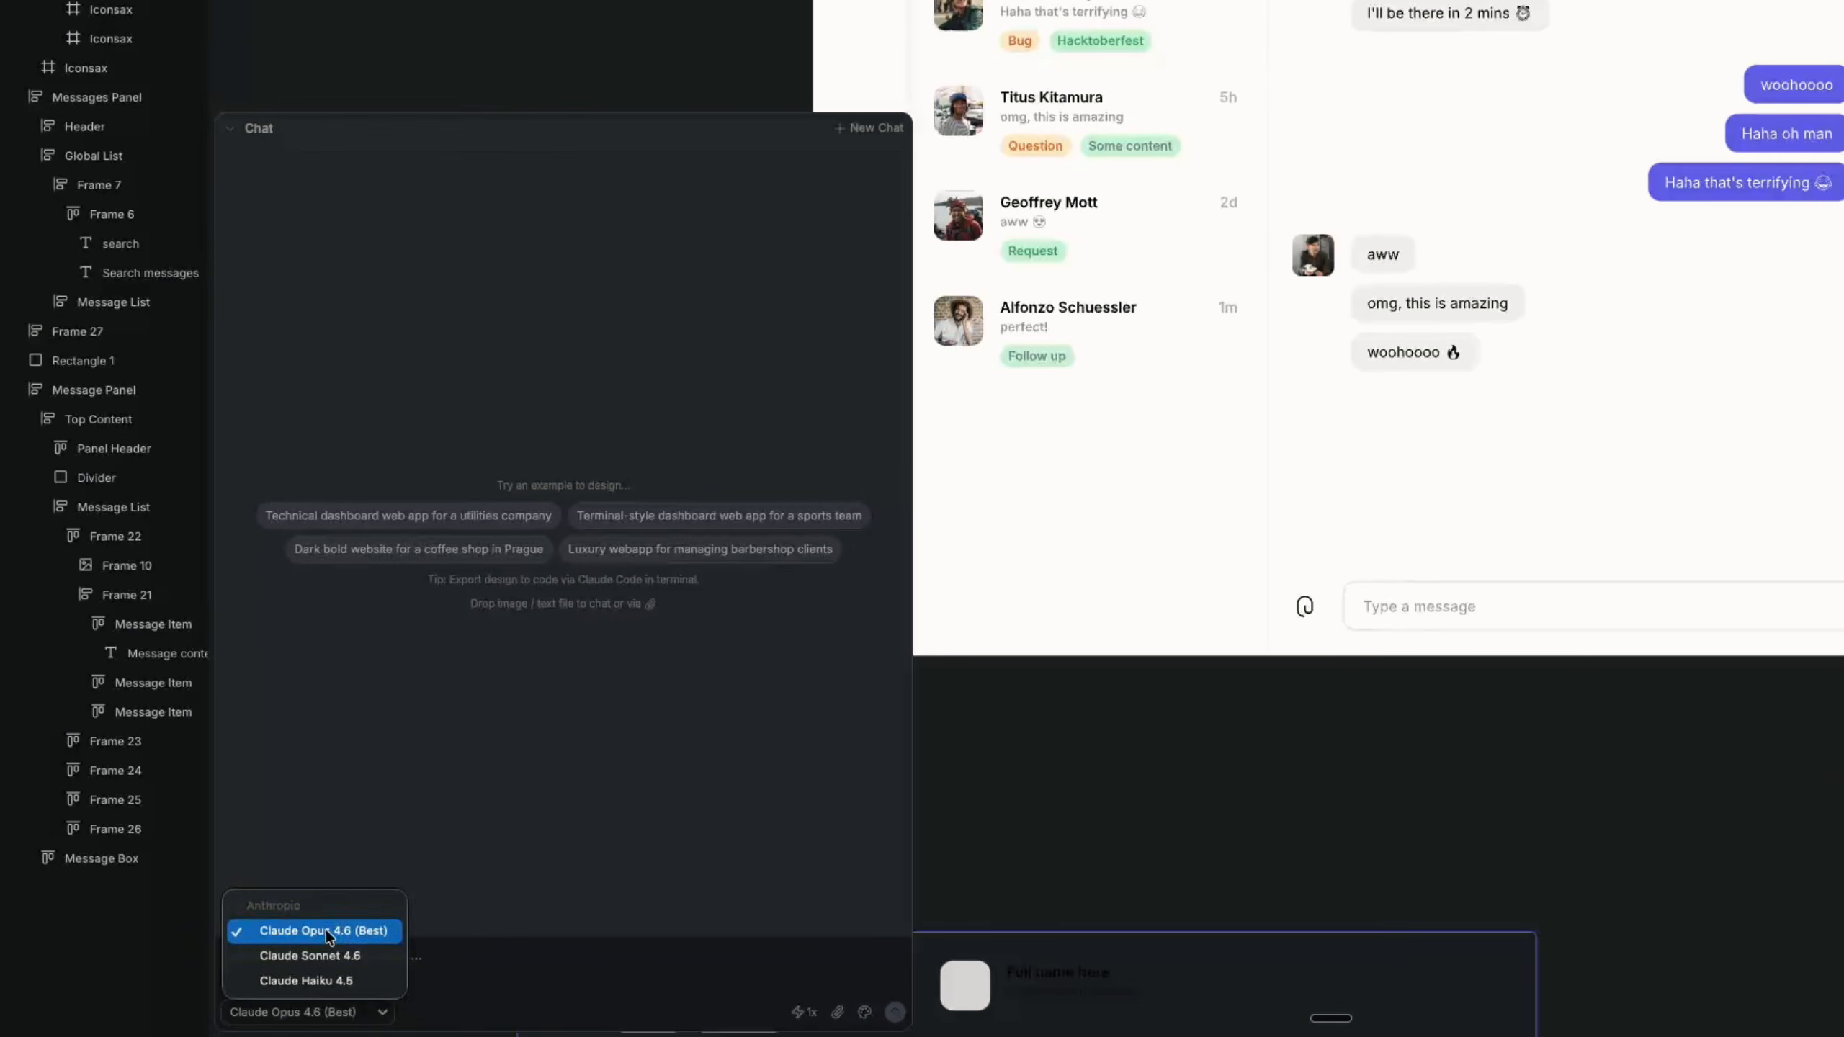
click(224, 963)
click(329, 986)
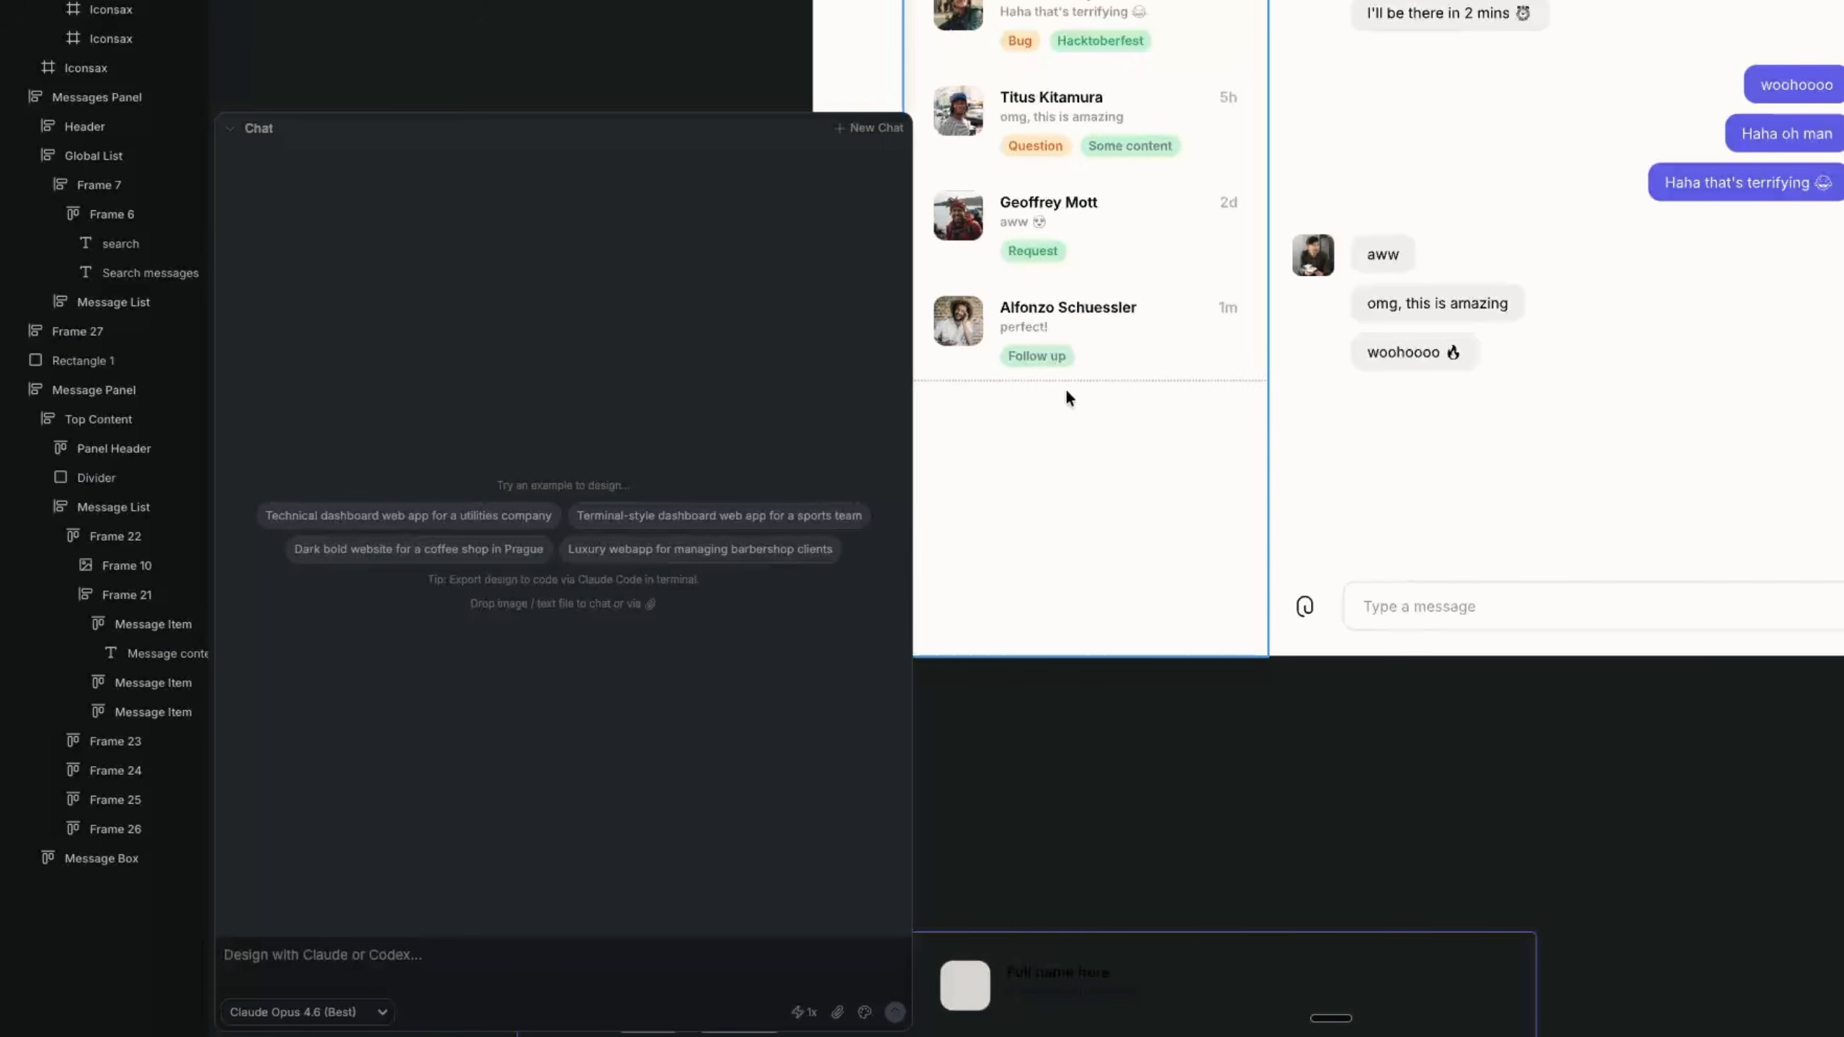
click(310, 1014)
click(312, 1014)
click(805, 1017)
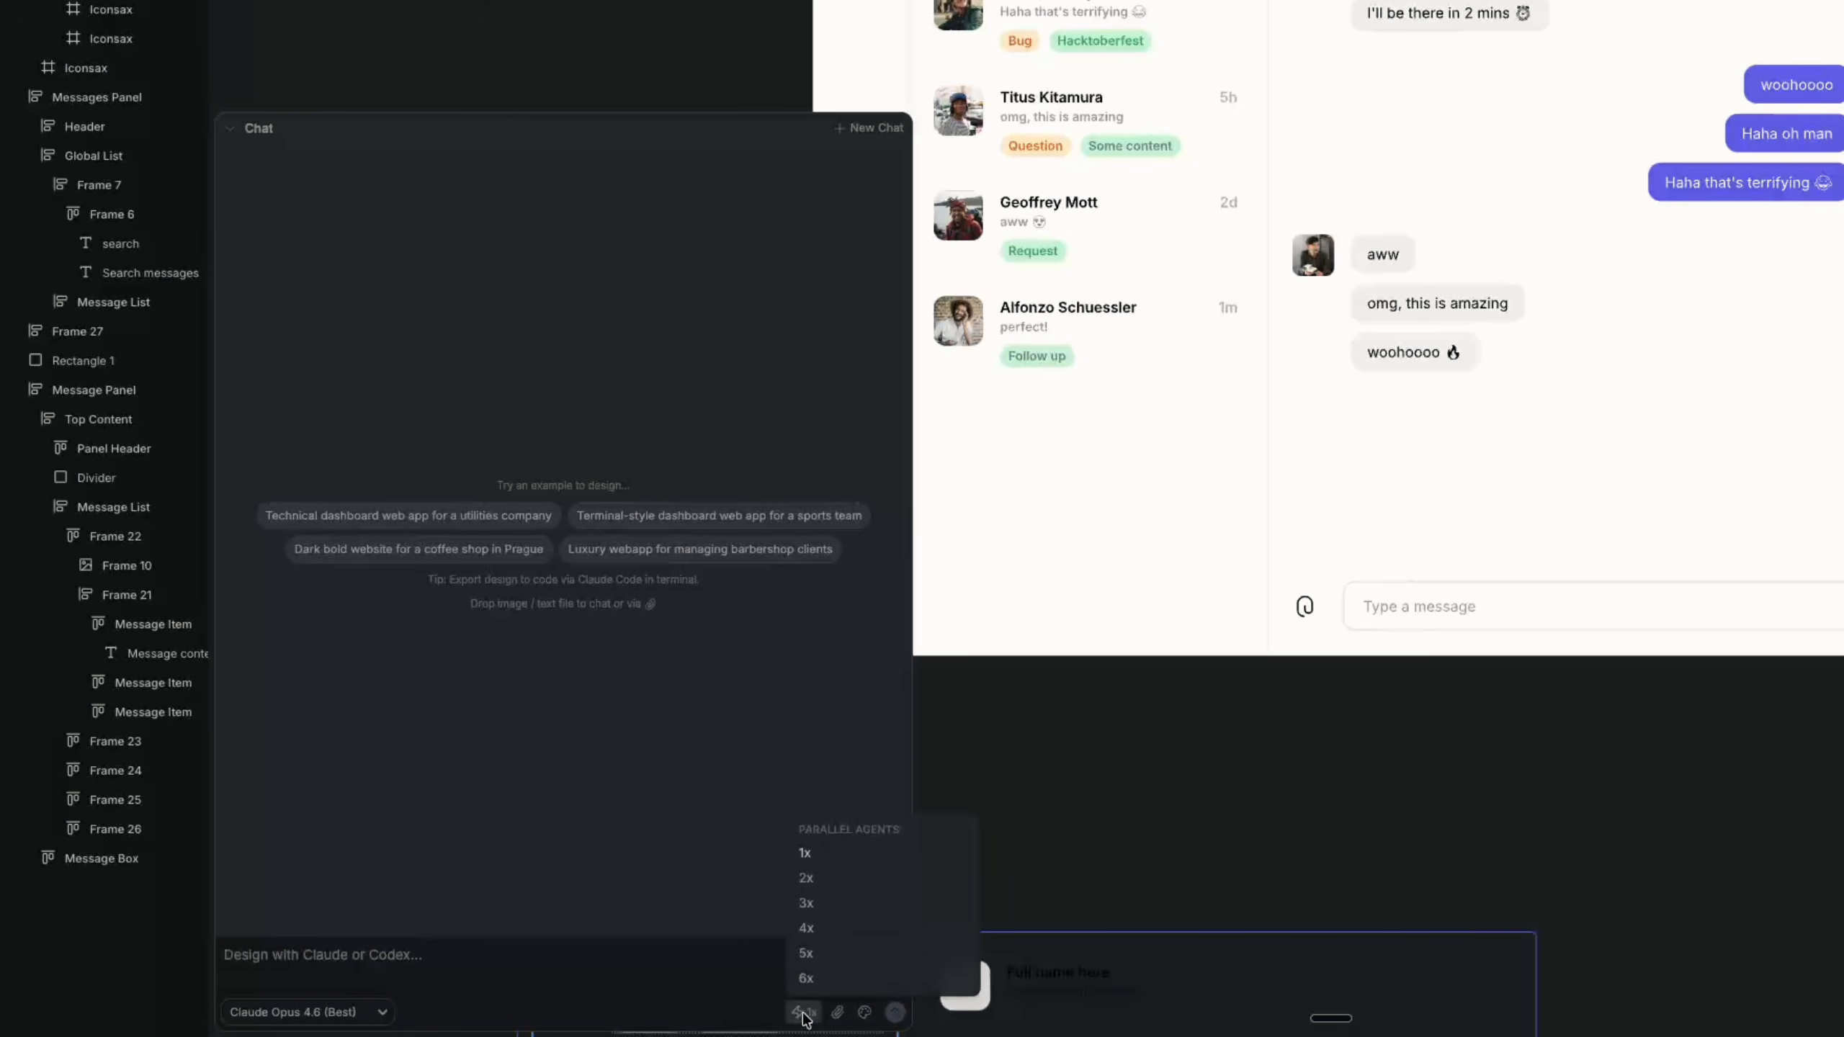
click(830, 899)
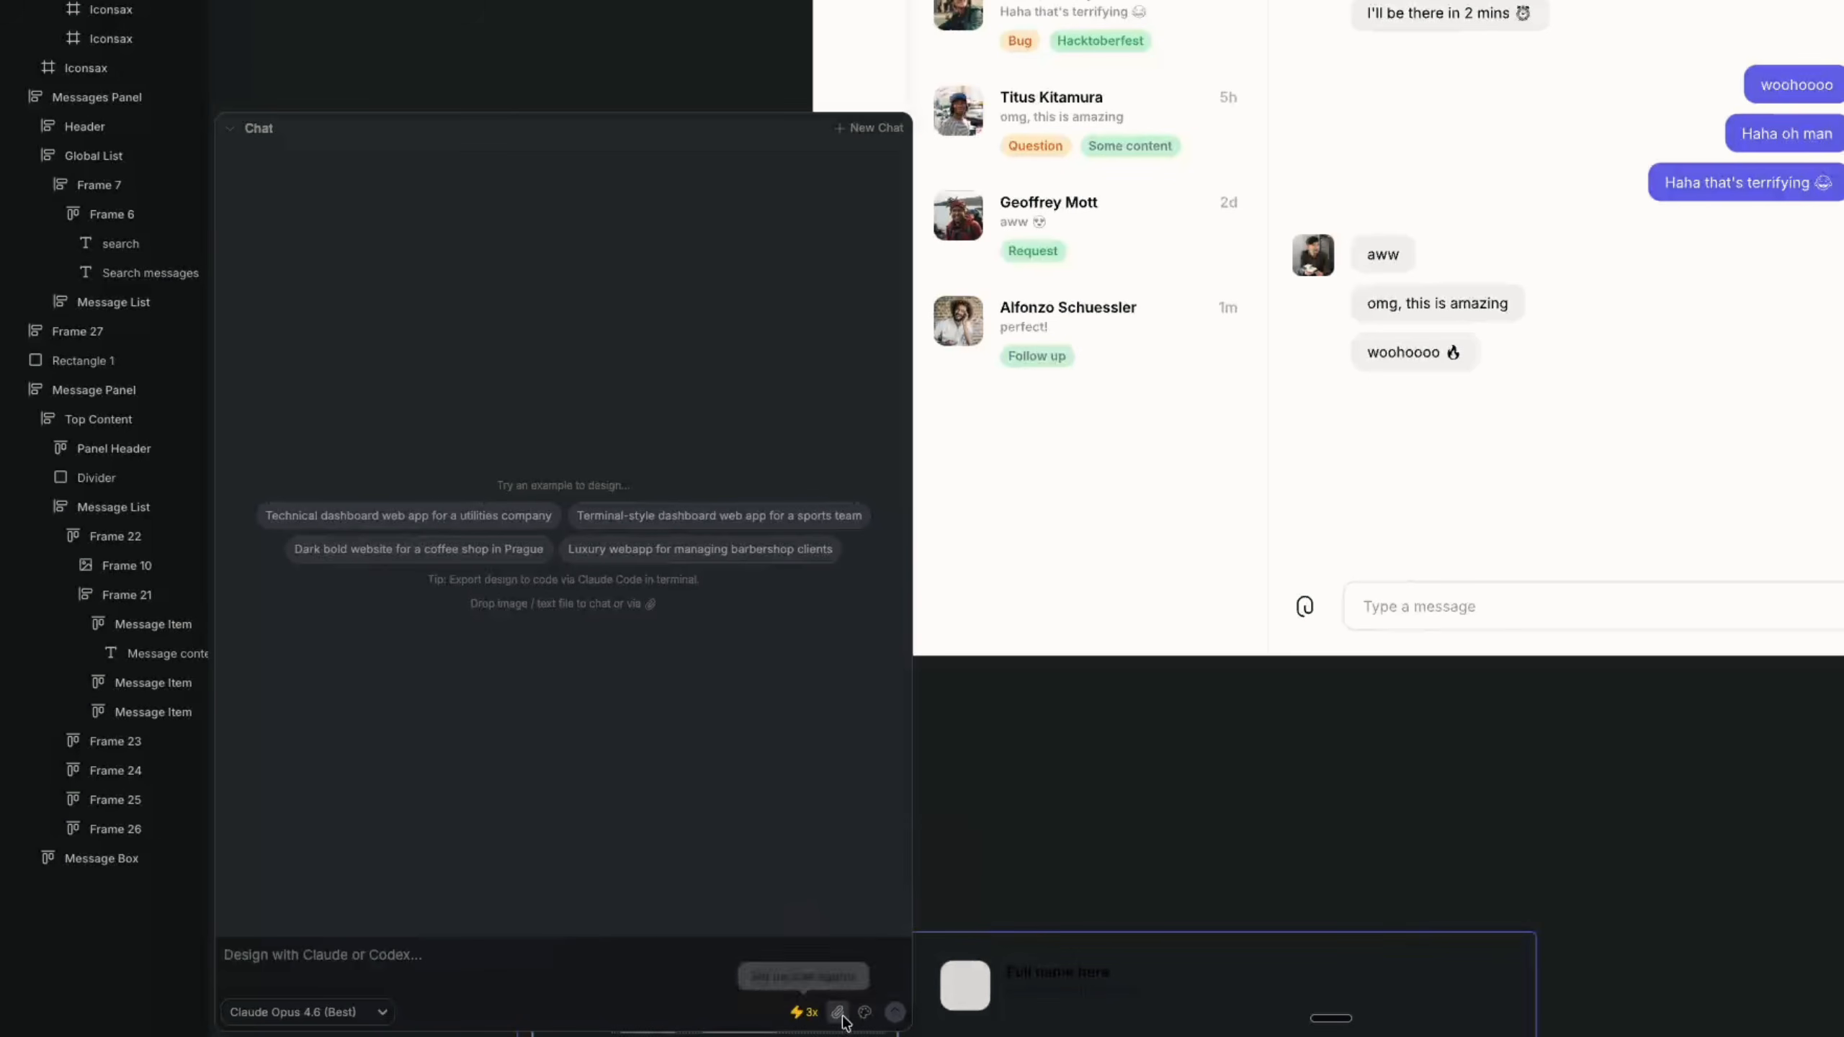
Browse the available style guides for the chat and close the gallery without picking one
click(864, 1012)
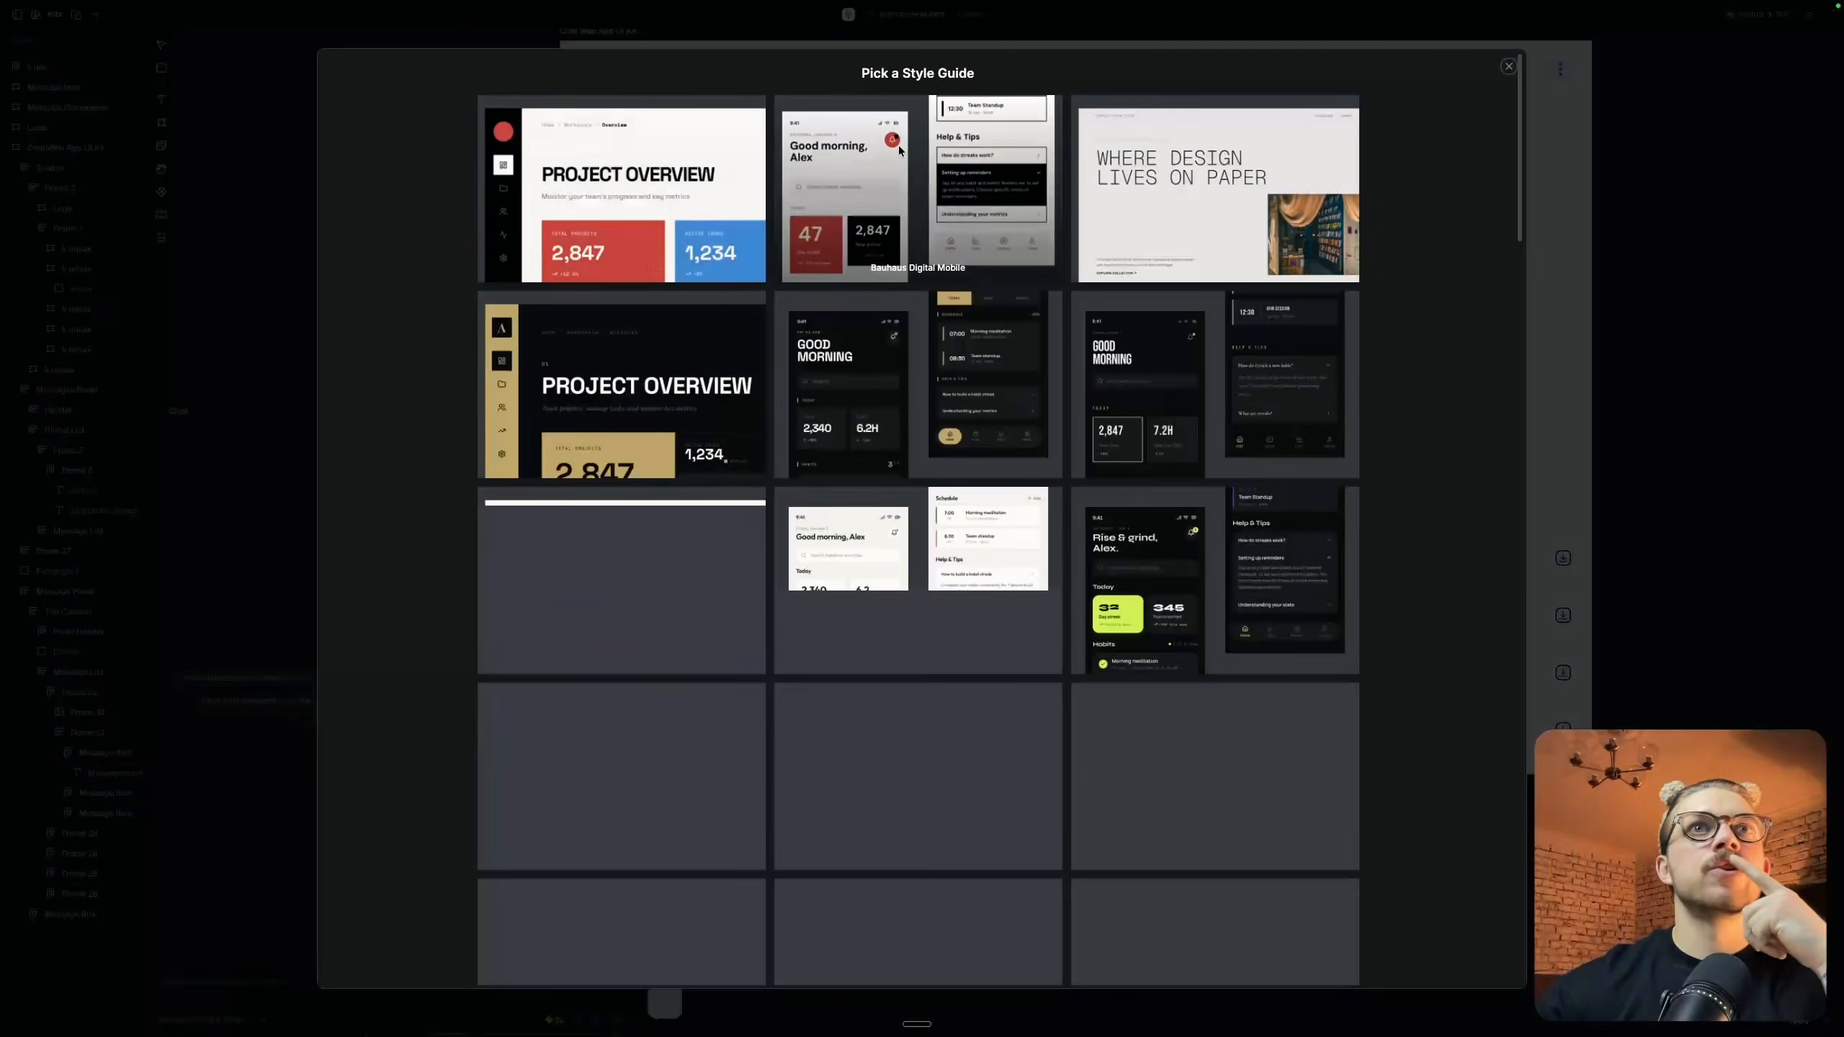
scroll(931, 448, down, 20)
scroll(931, 448, up, 20)
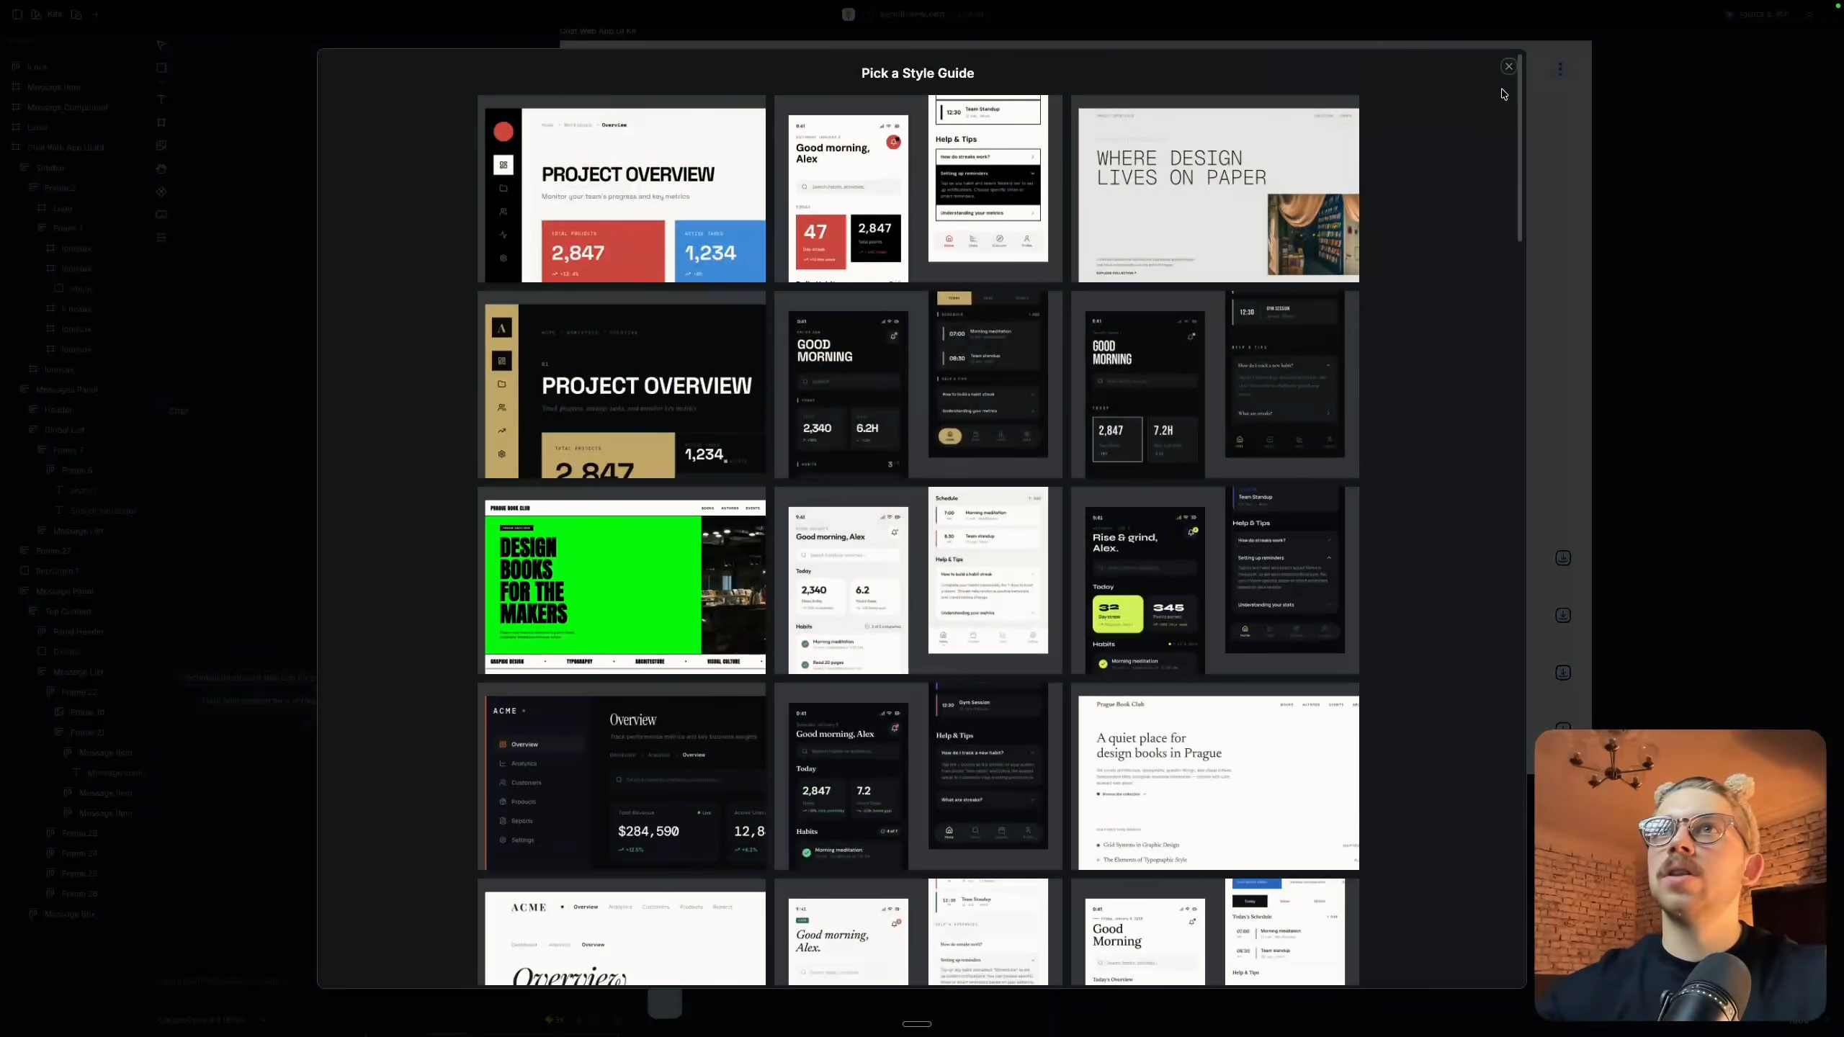
click(1507, 67)
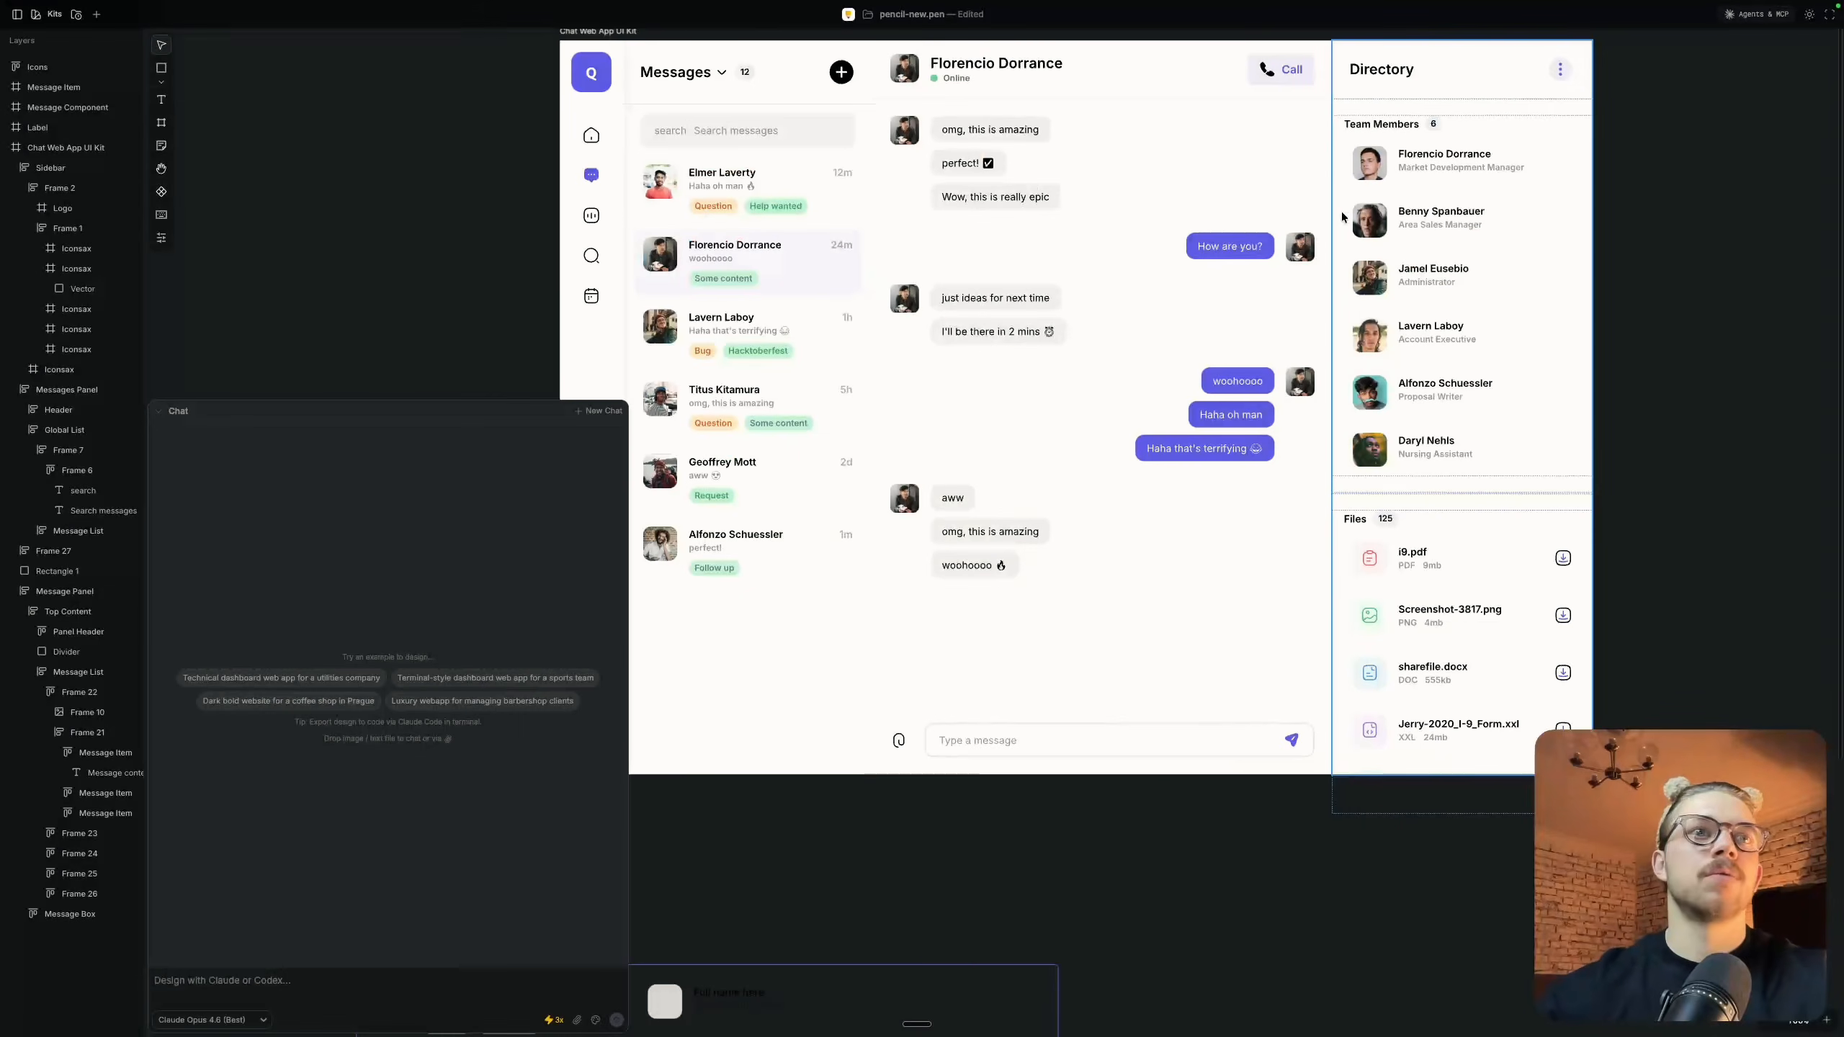
Select the whole Chat Web App UI Kit frame as the object for the chat and review its layout
scroll(1342, 212, left, 2)
click(798, 145)
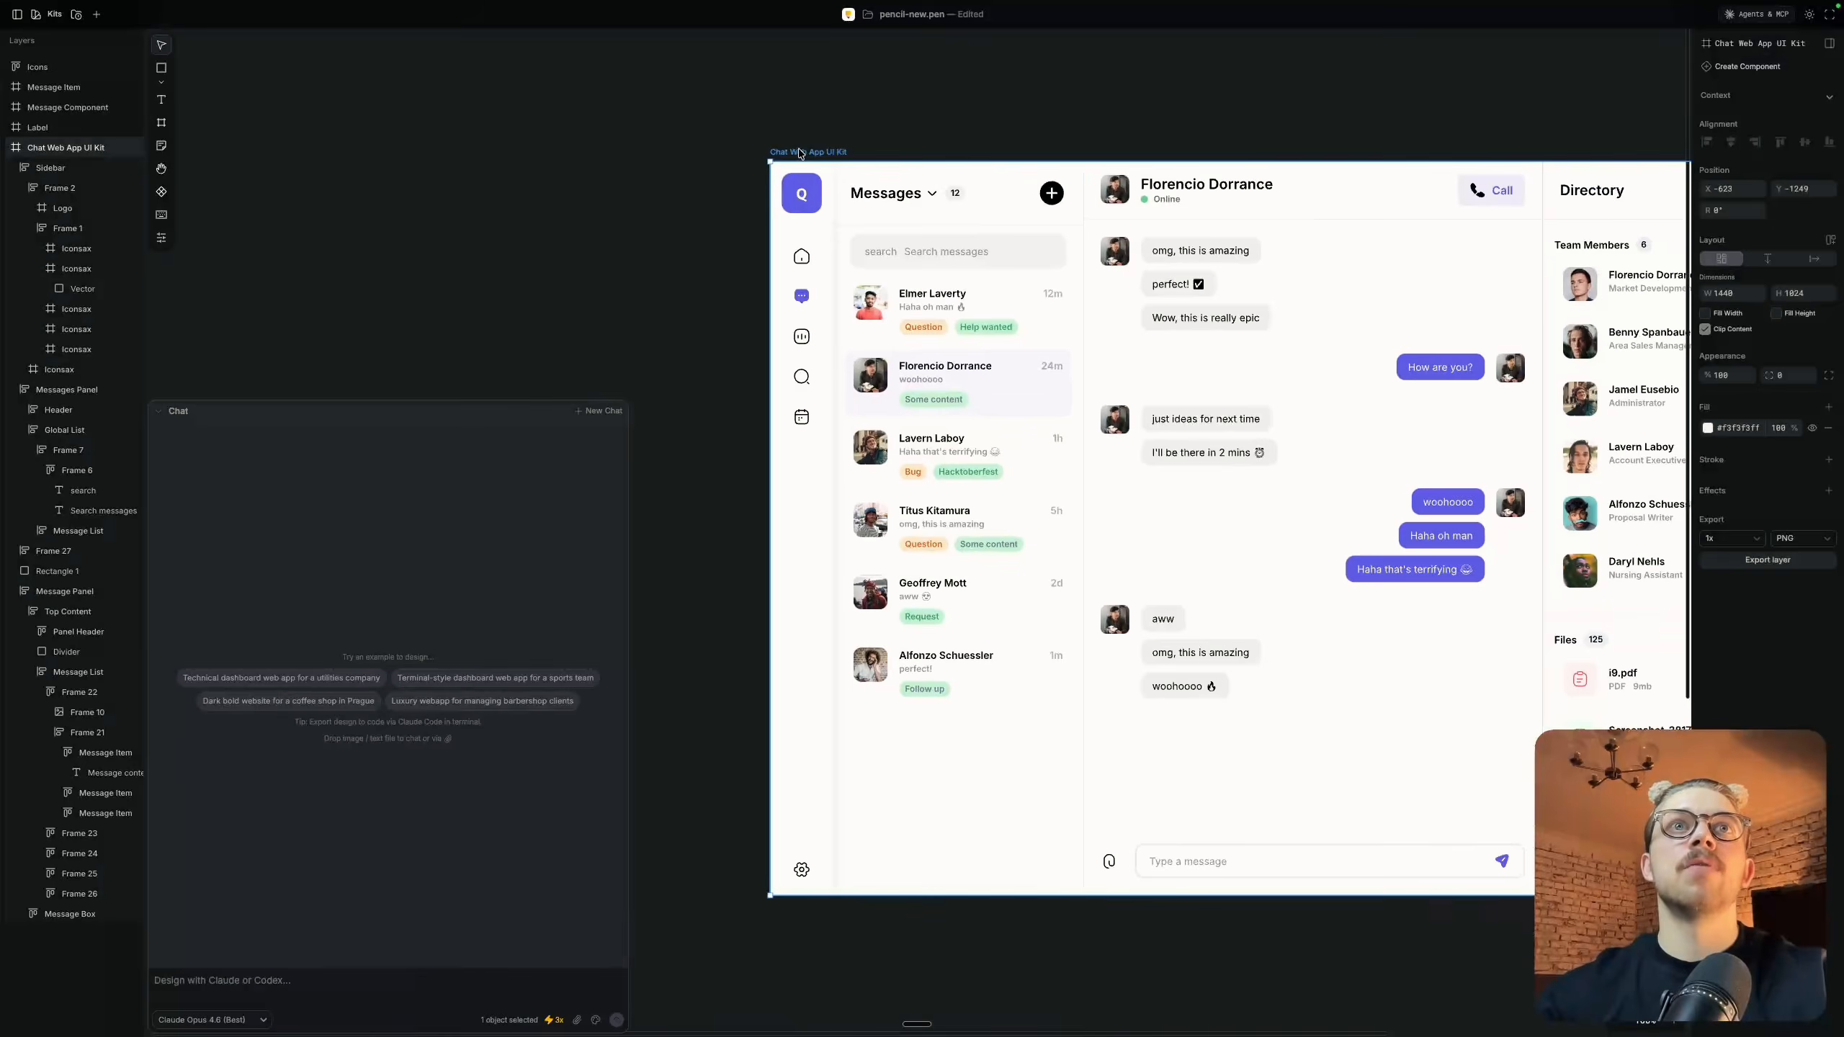
scroll(1126, 114, right, 5)
scroll(1127, 114, down, 3)
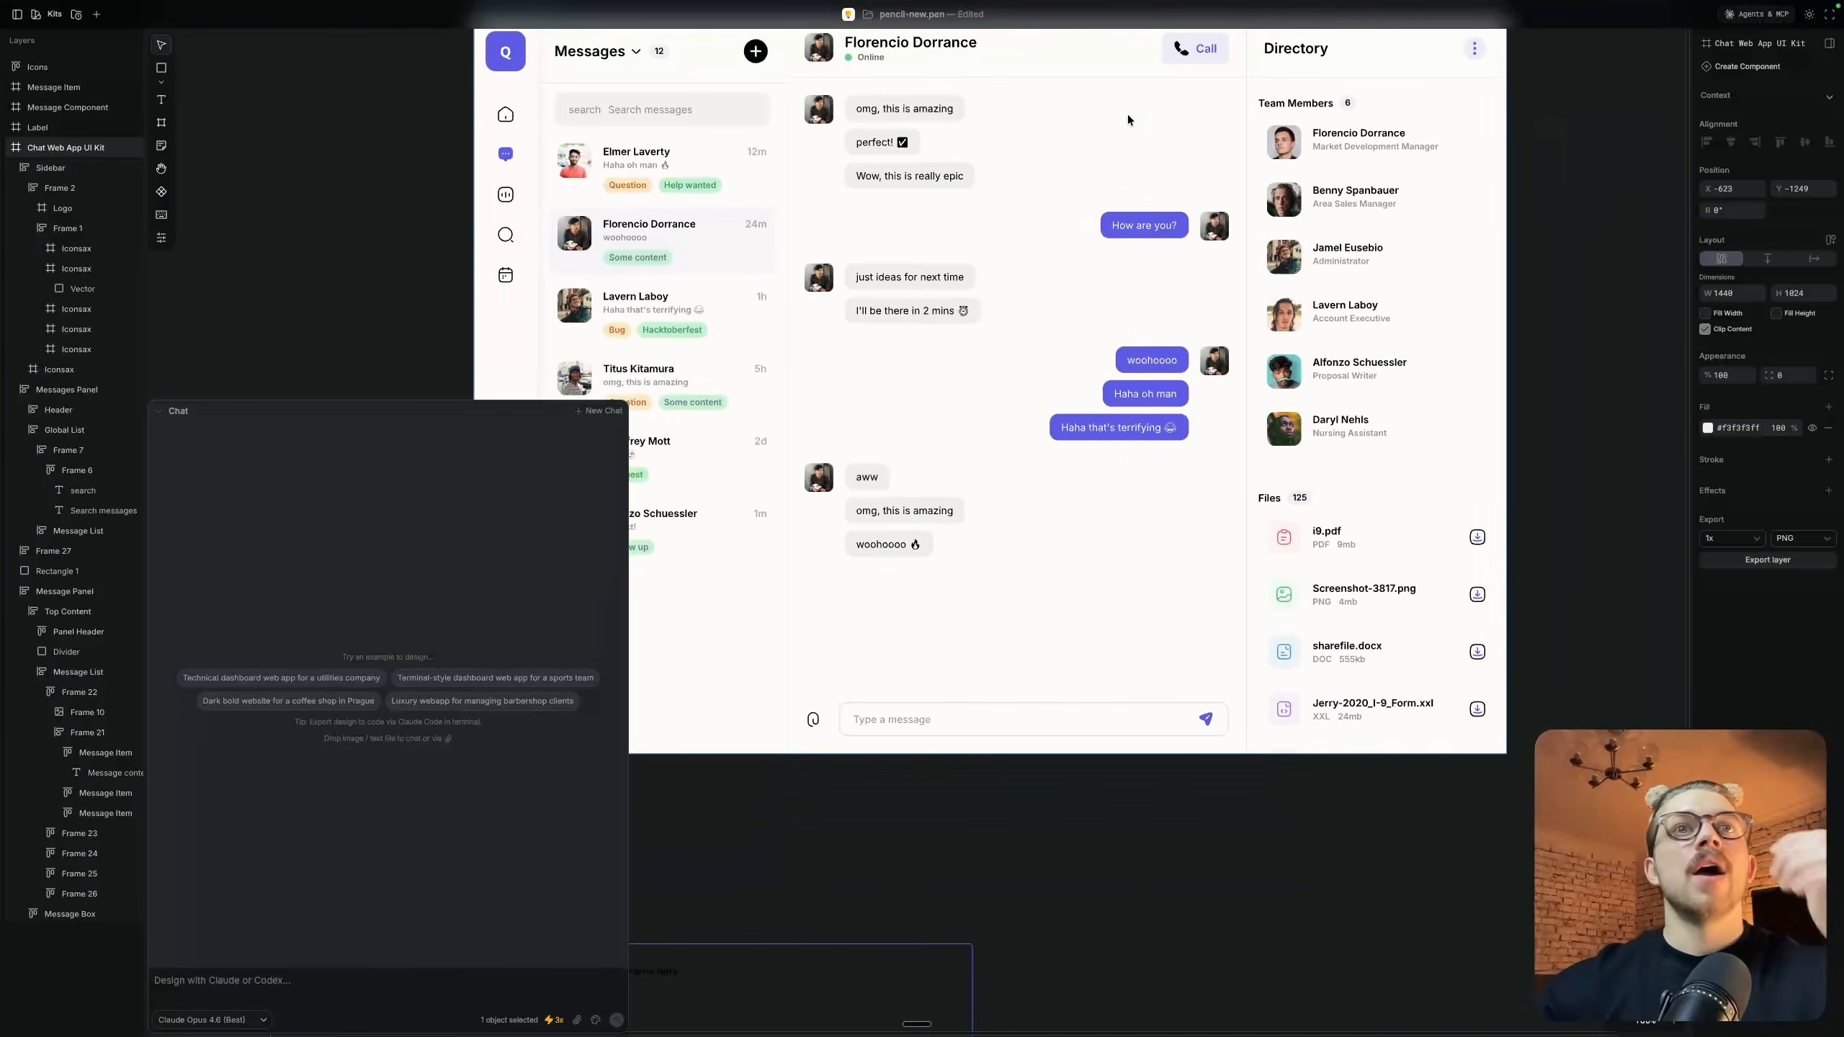
scroll(1068, 458, left, 5)
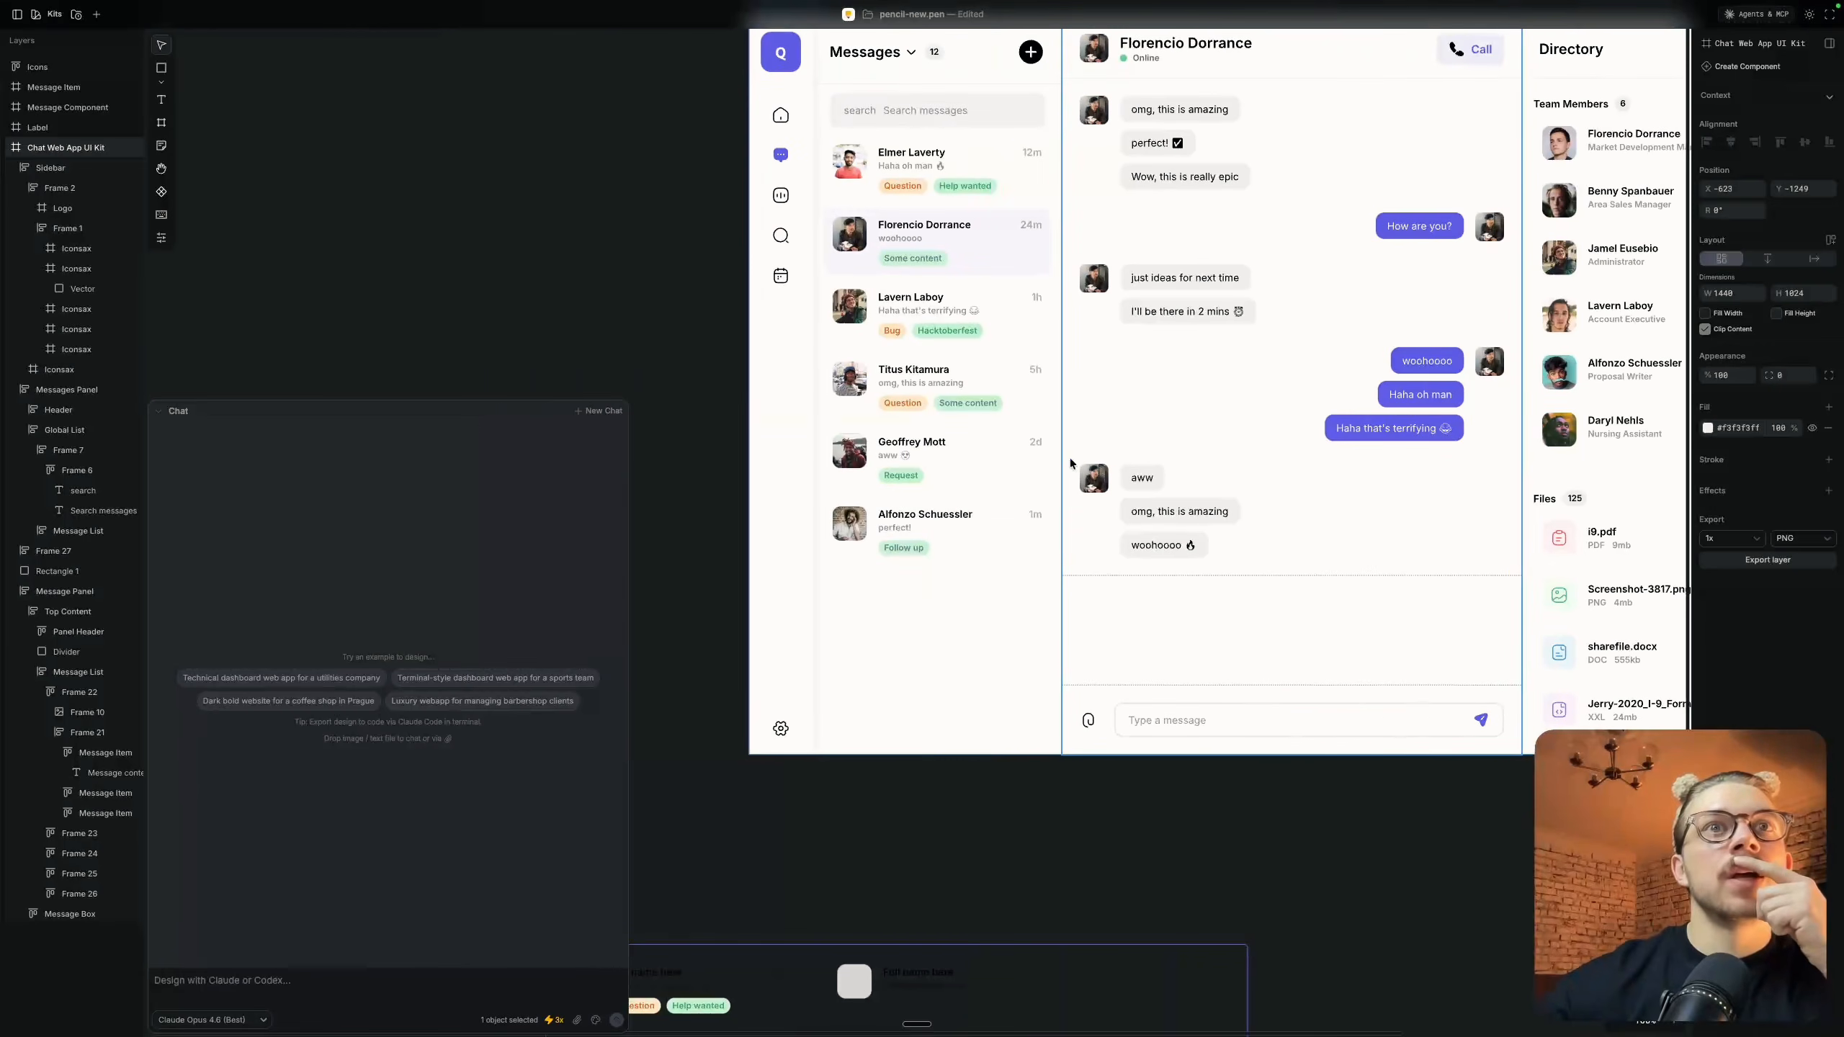
scroll(1069, 458, right, 7)
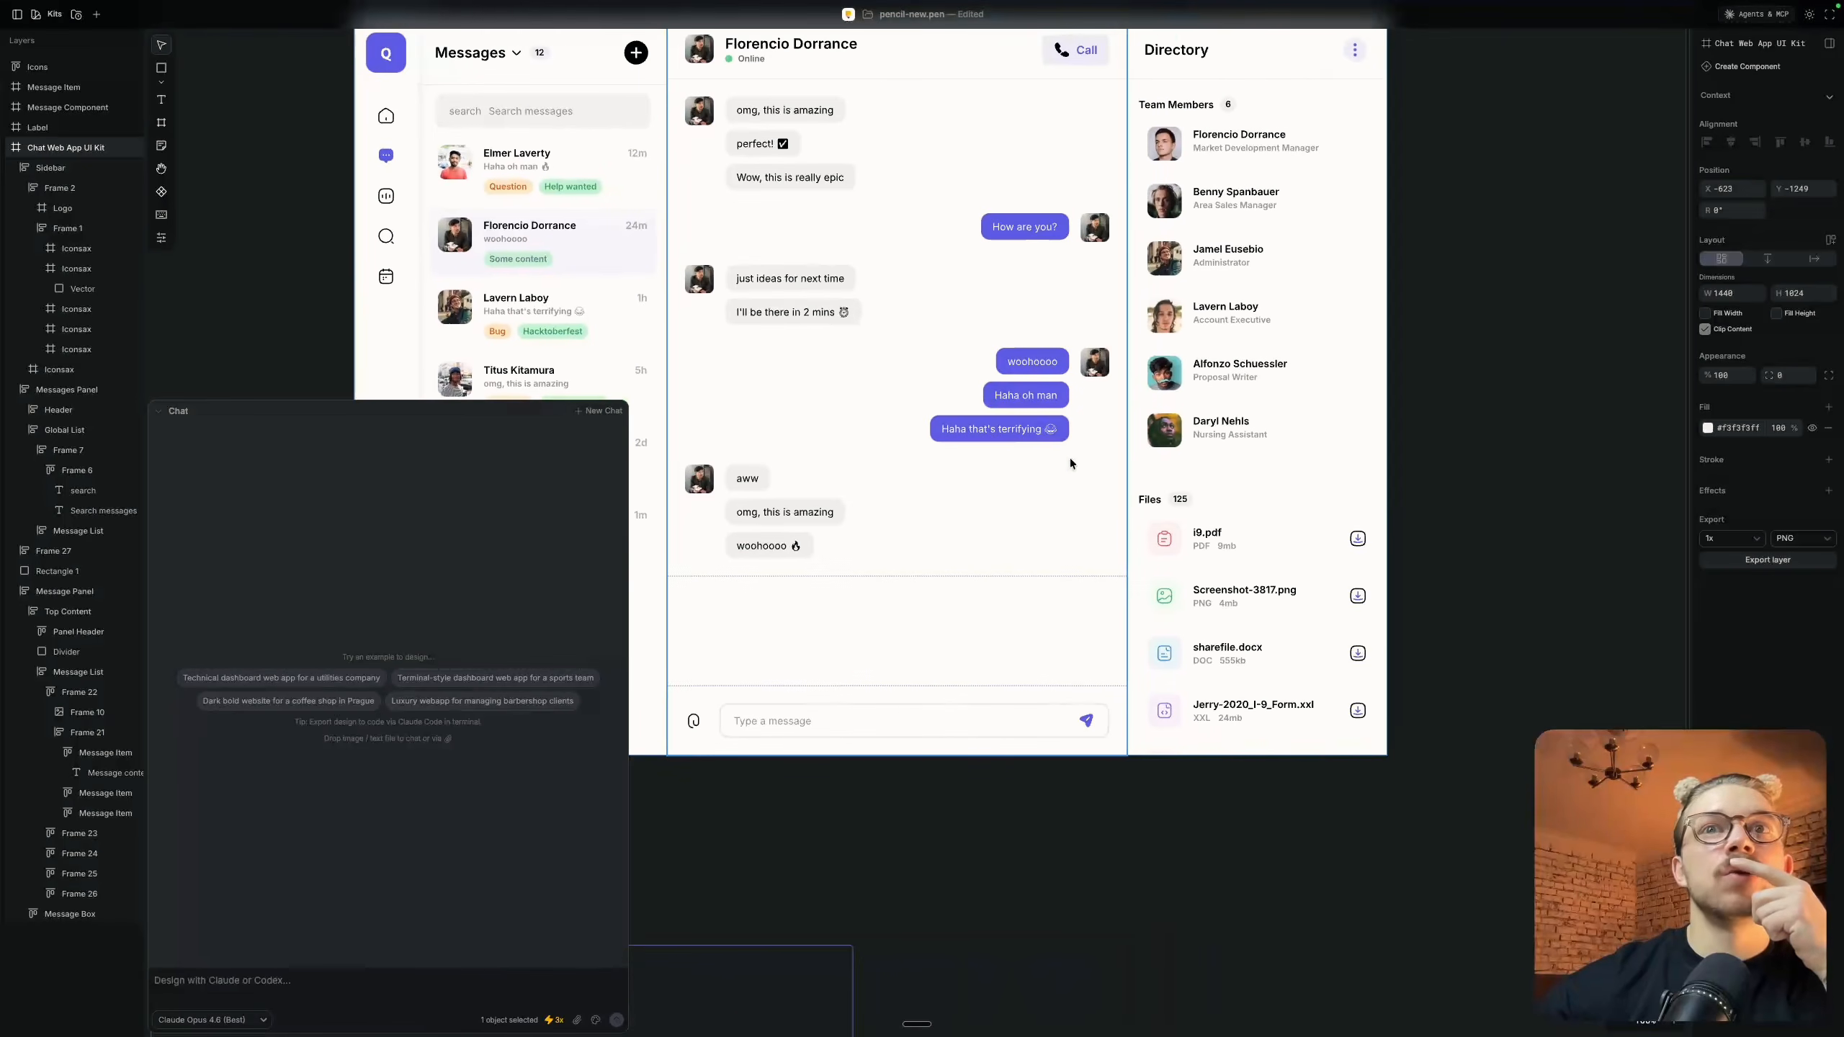
scroll(1069, 458, down, 3)
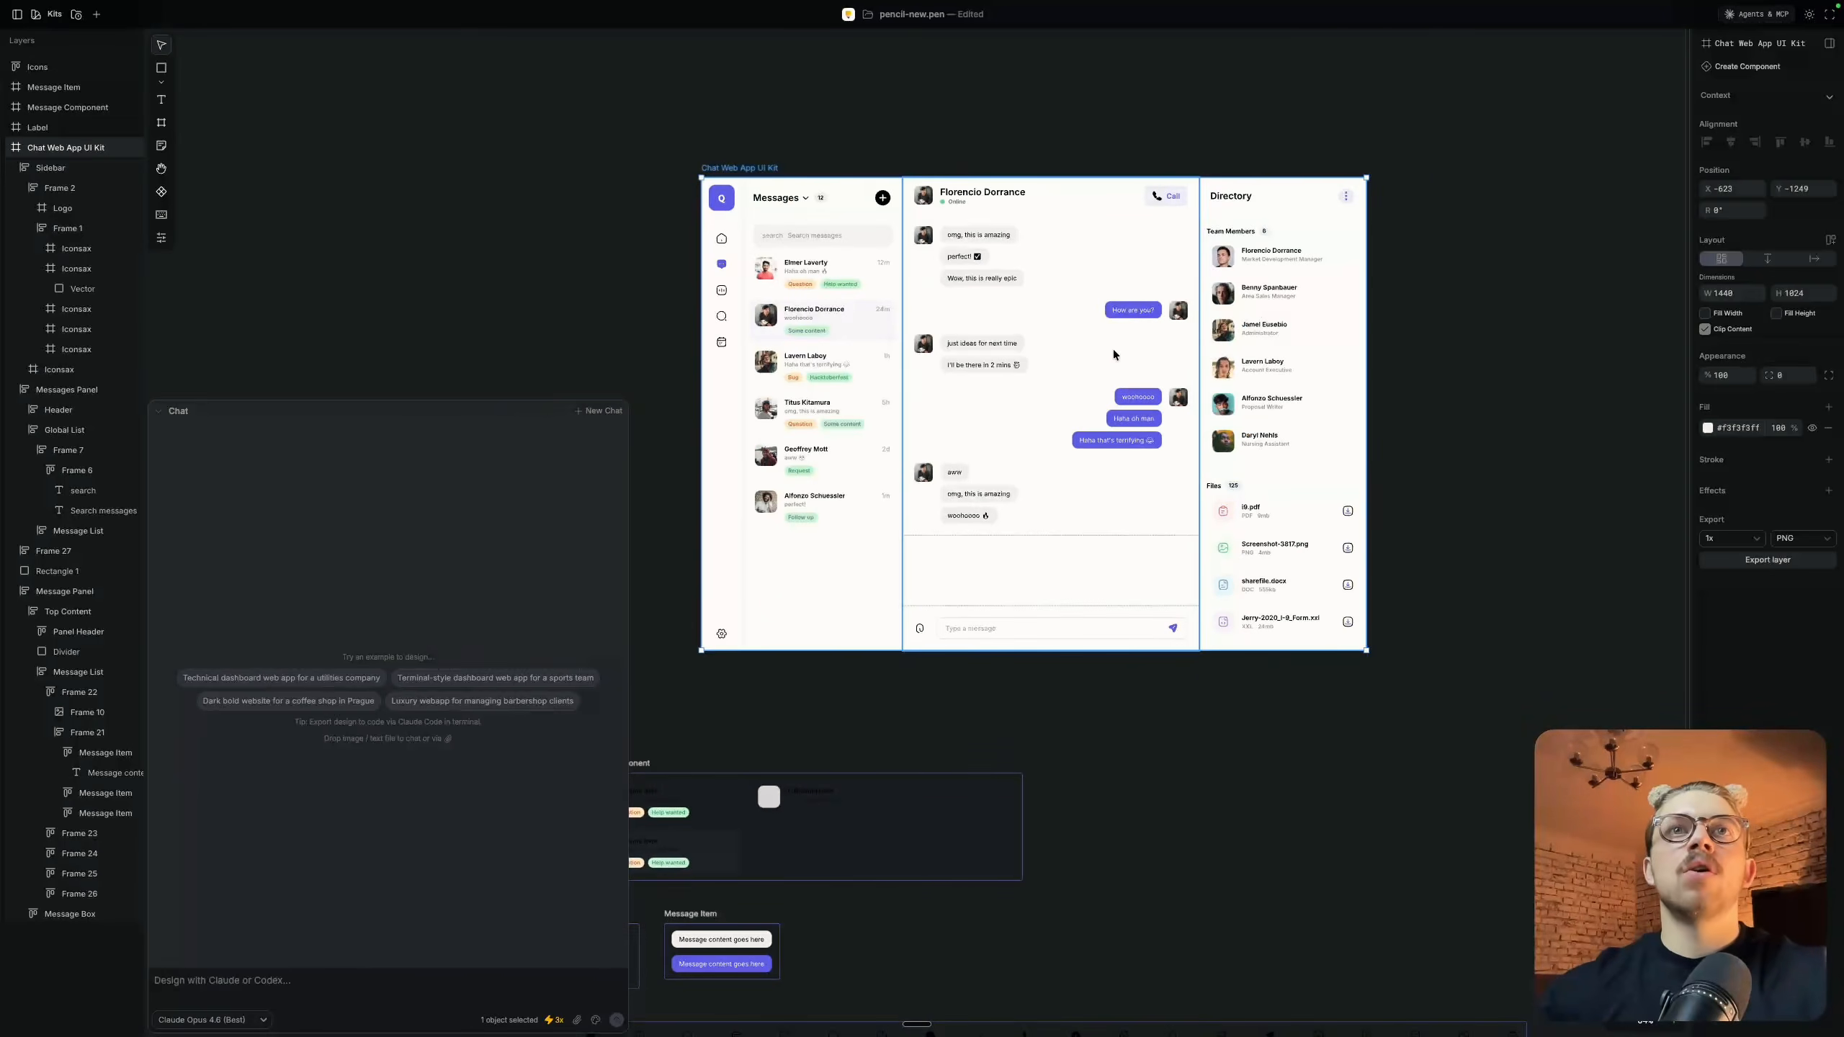
scroll(1112, 348, up, 5)
scroll(1112, 348, down, 3)
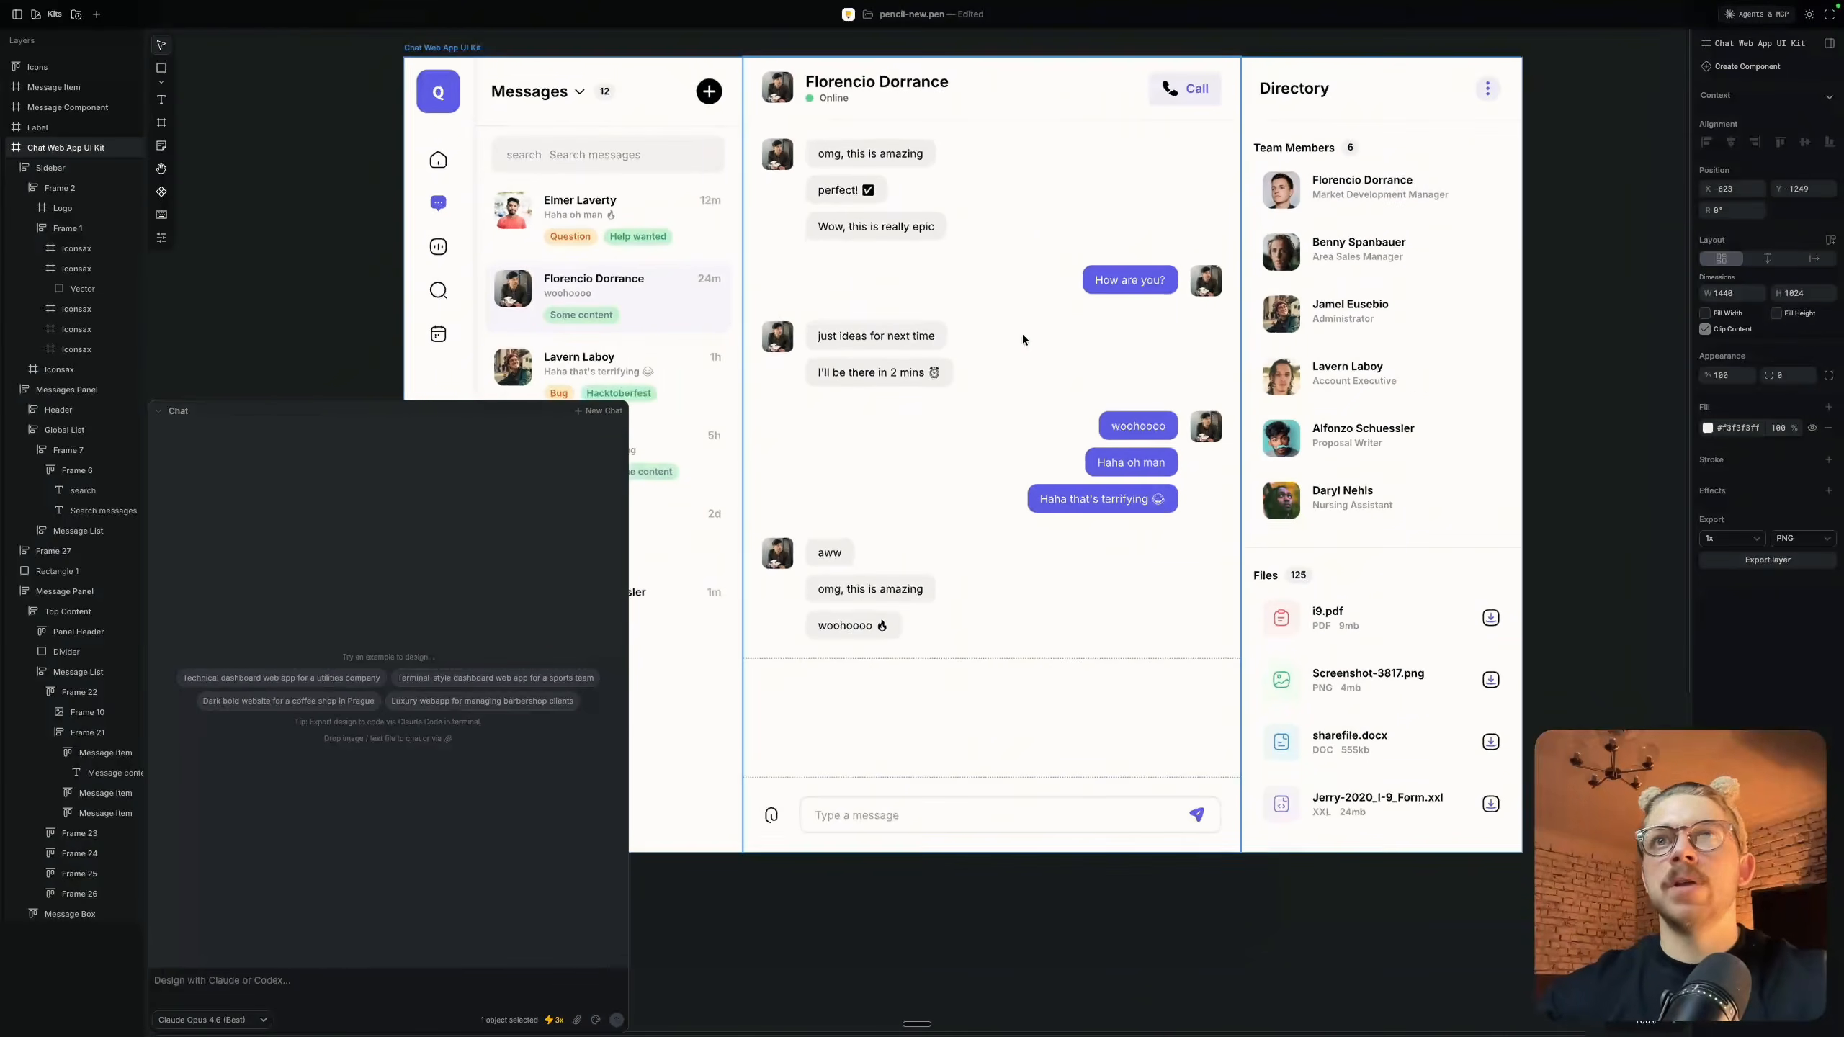
With the whole Chat Web App UI Kit frame selected, ask the chat to design a context menu feature in a new frame based on its design and components
scroll(966, 339, up, 2)
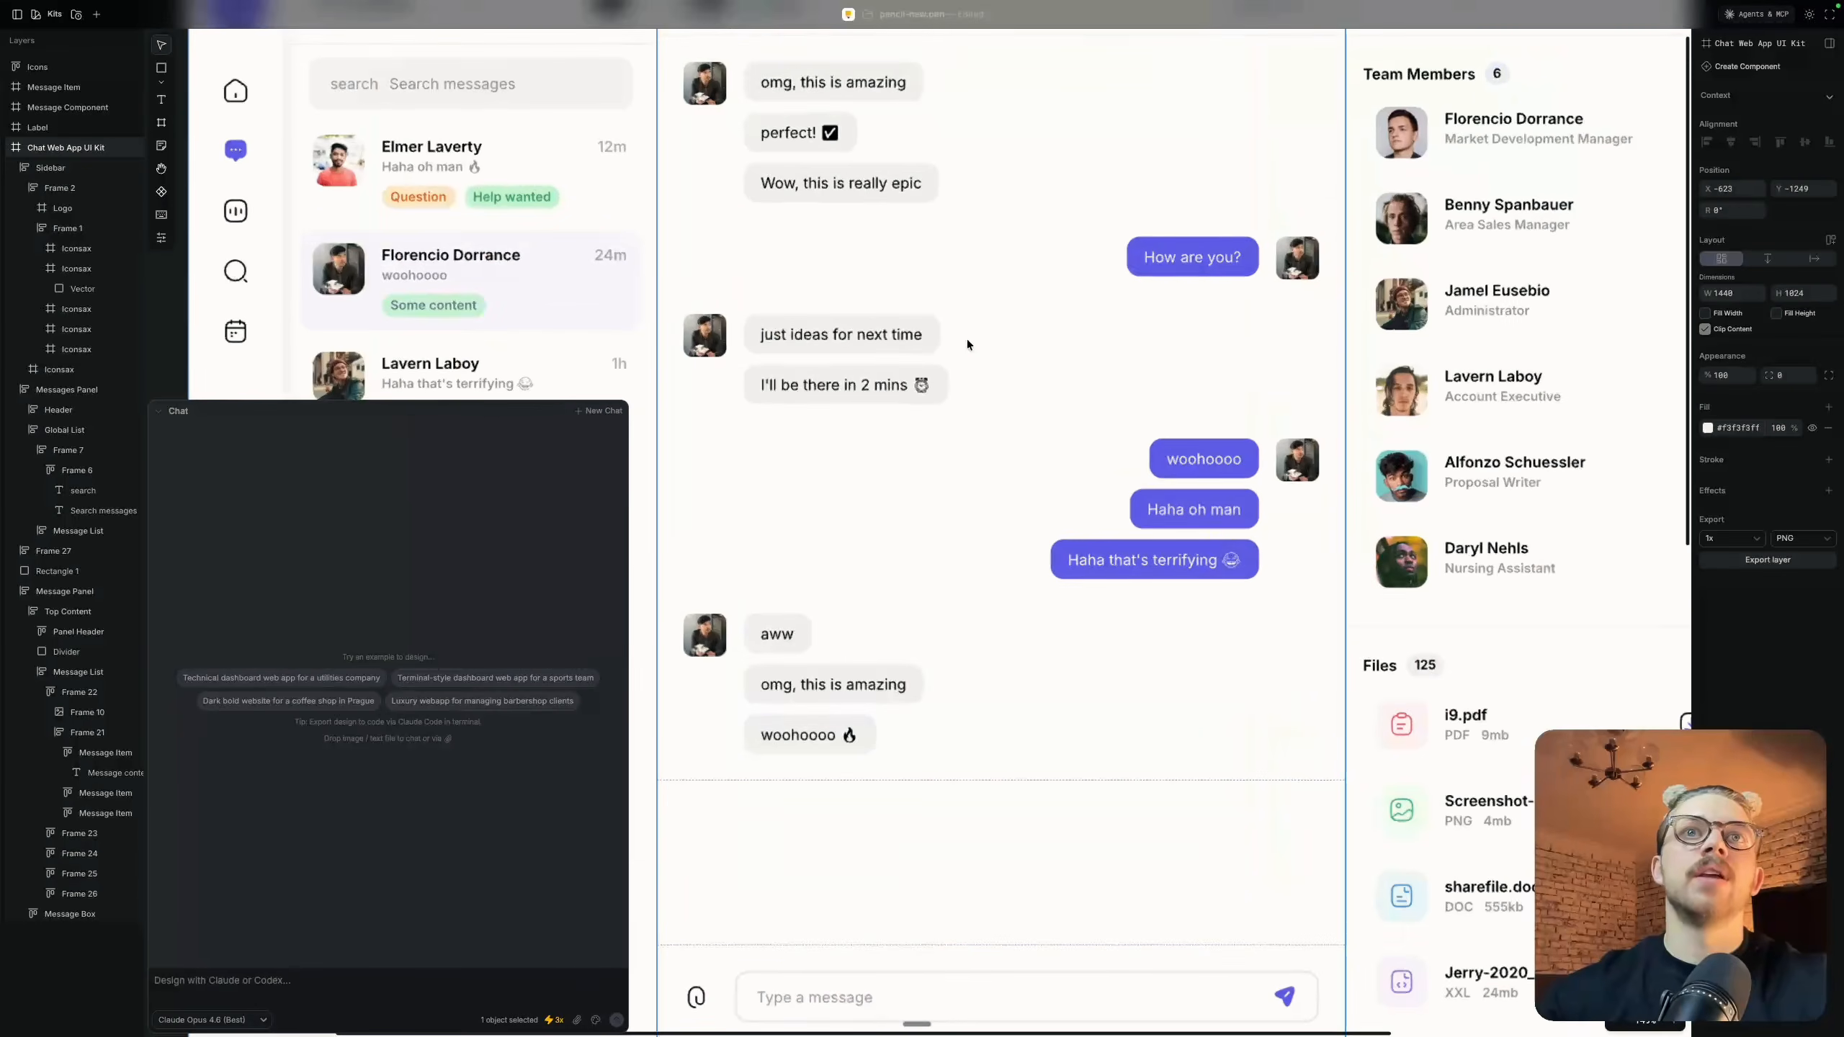
scroll(900, 334, up, 4)
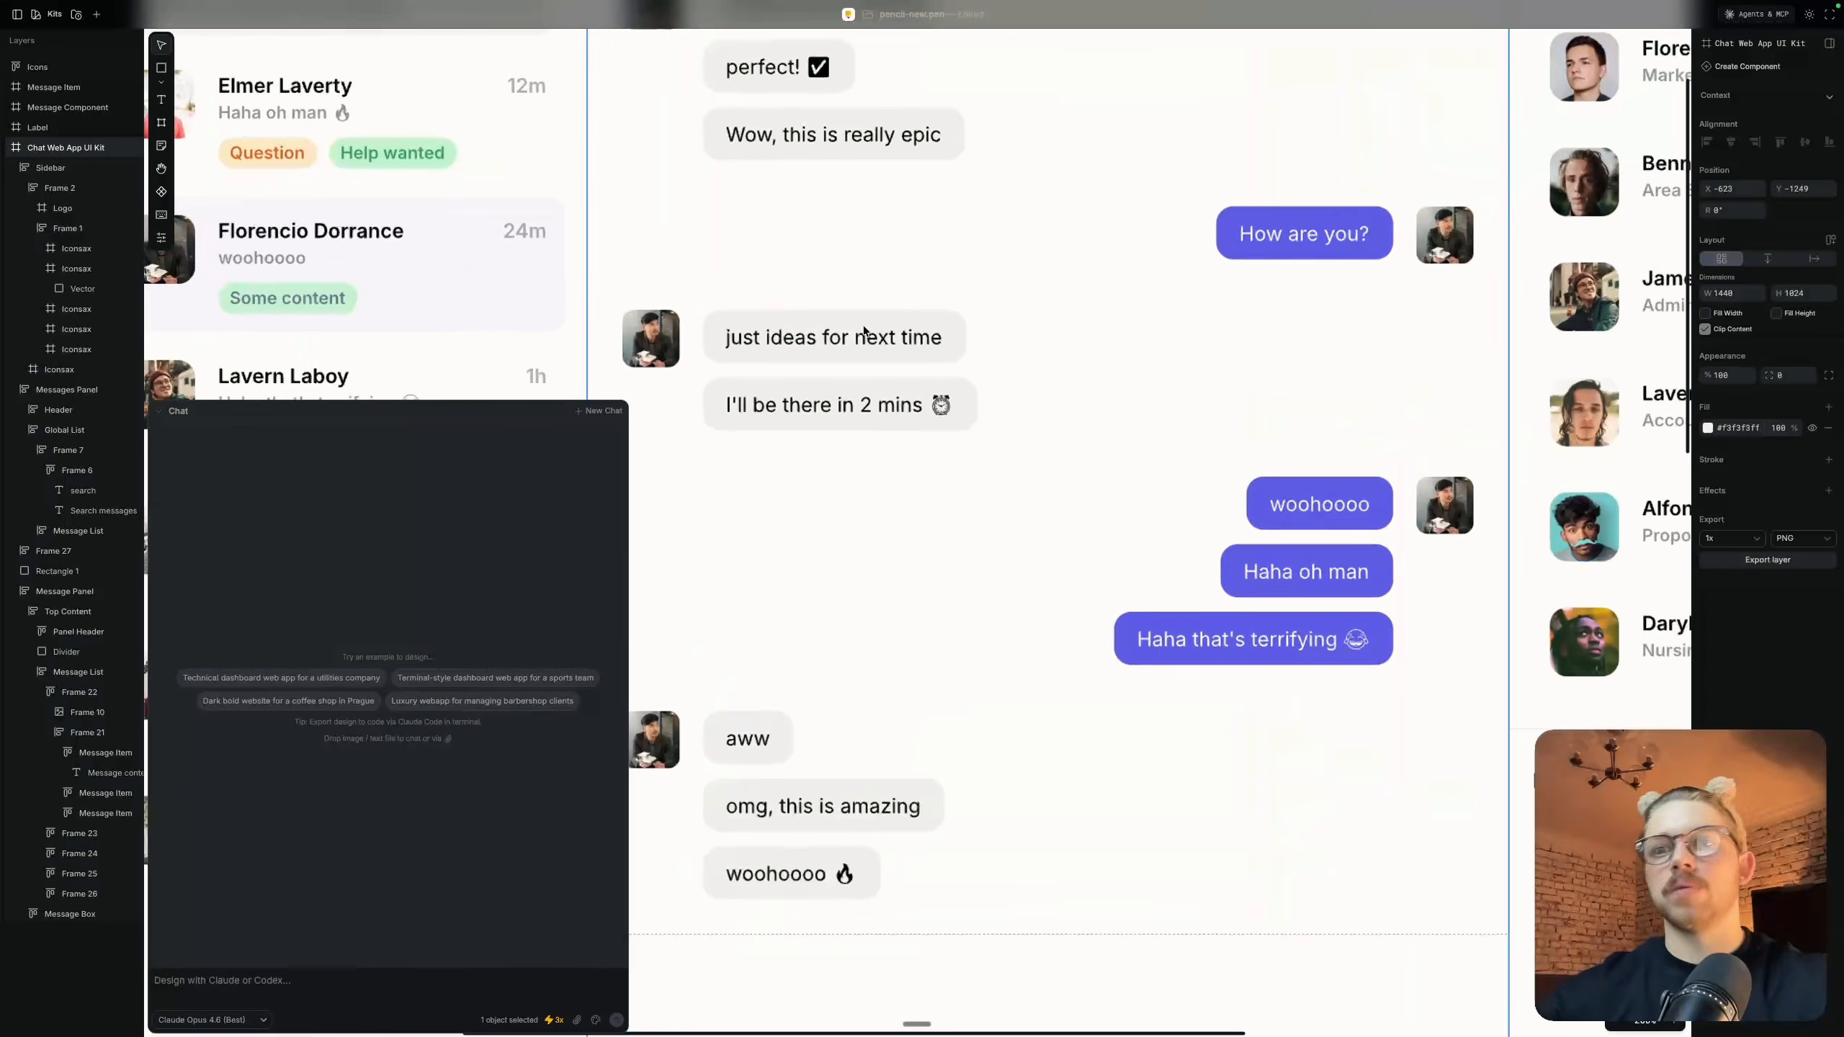
click(1006, 397)
scroll(1058, 365, down, 5)
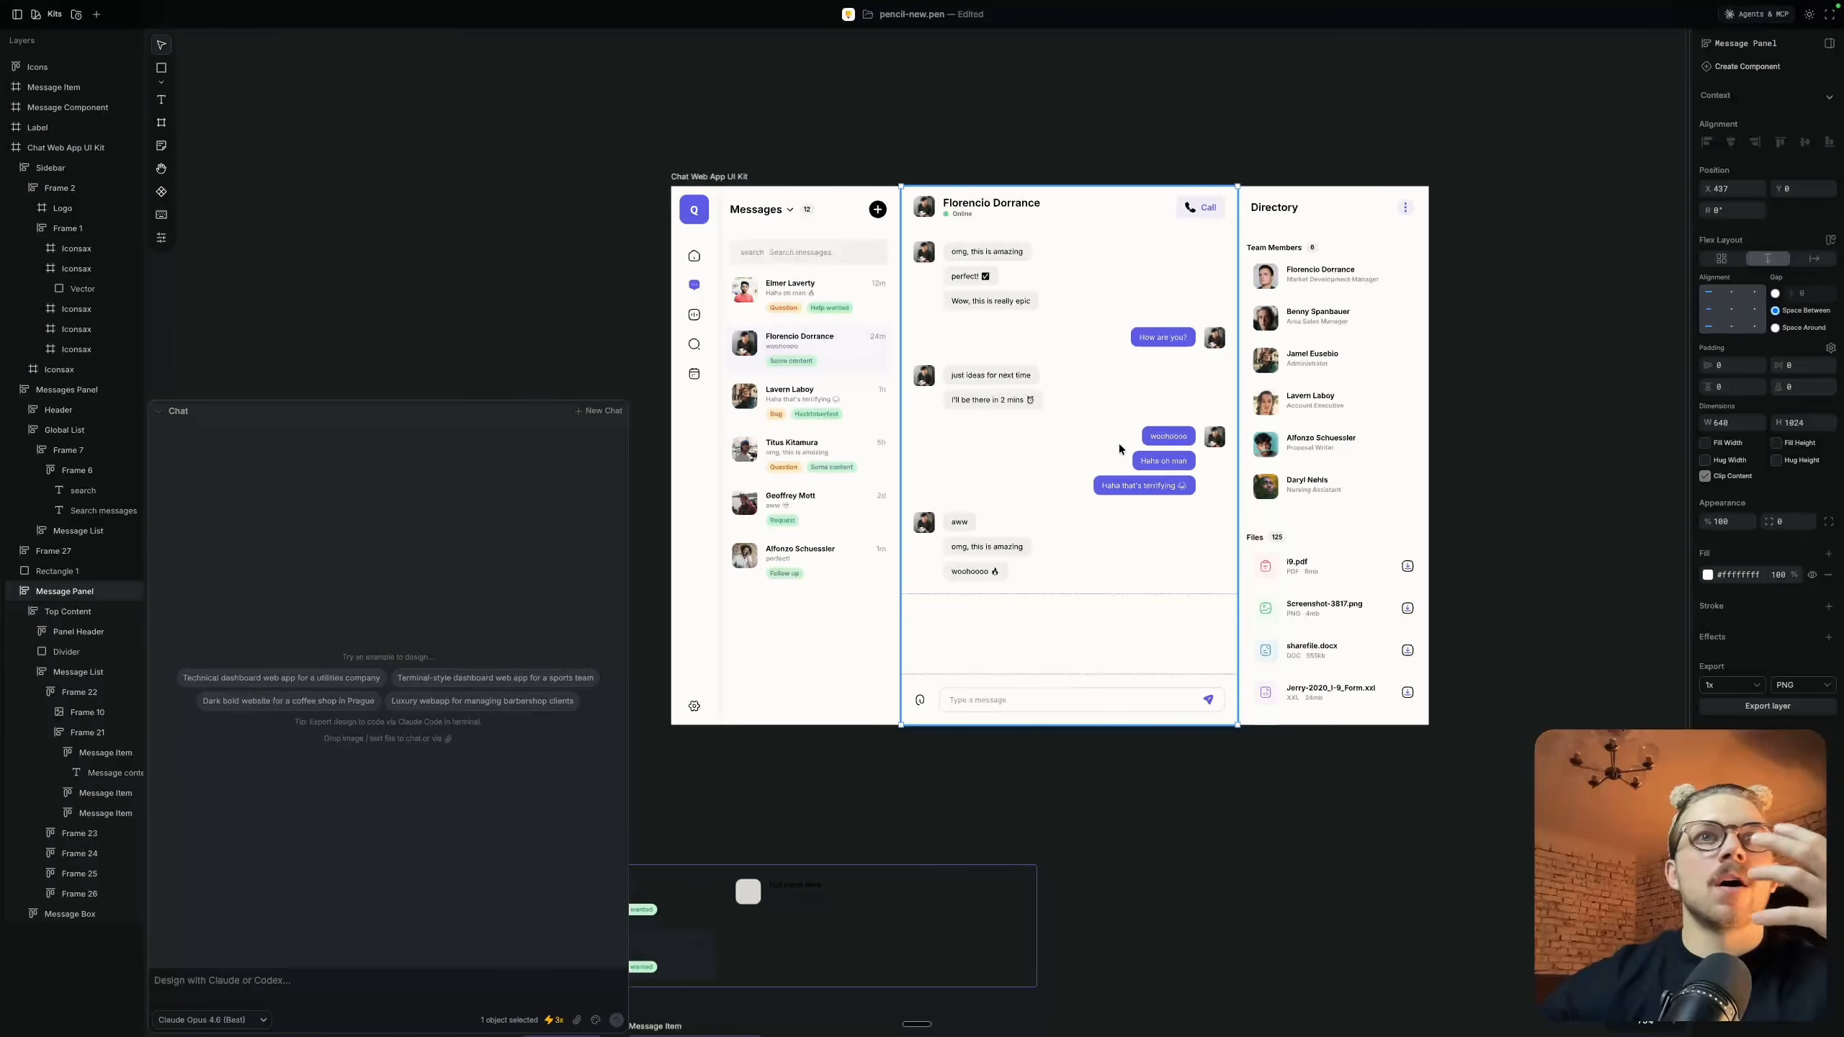
click(750, 164)
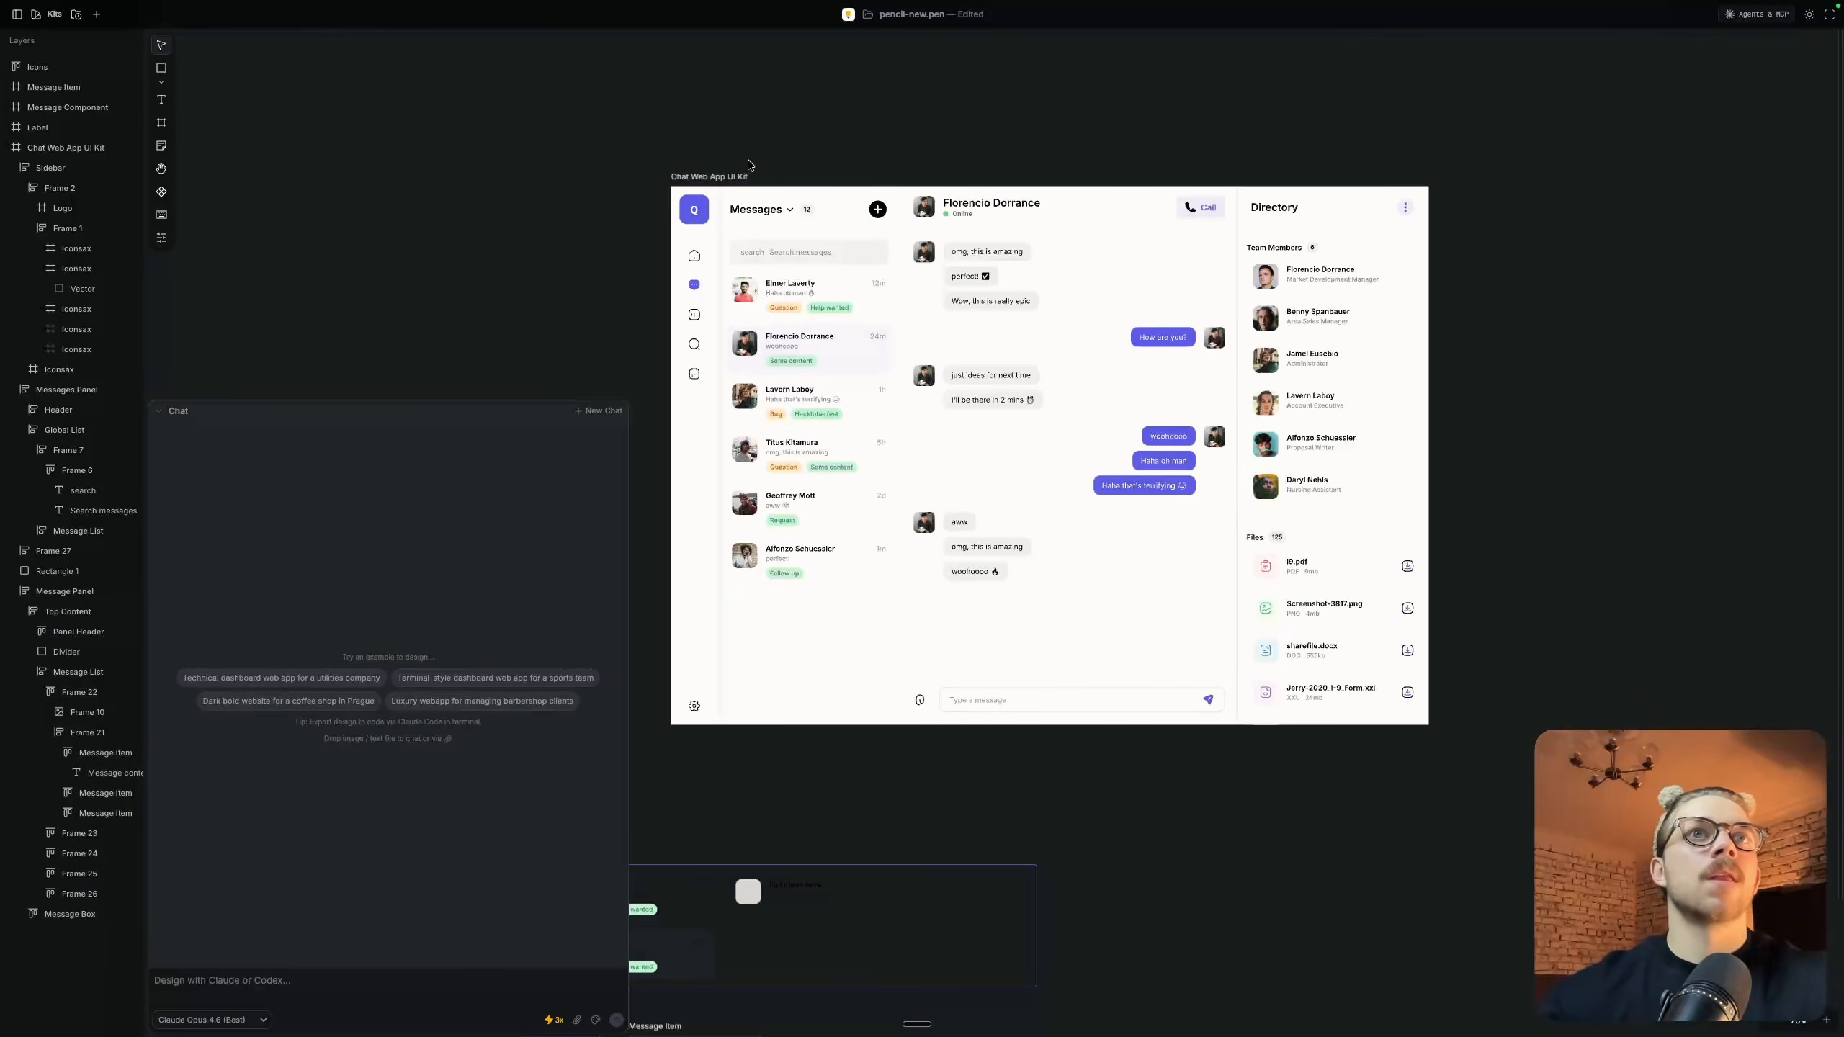
click(714, 175)
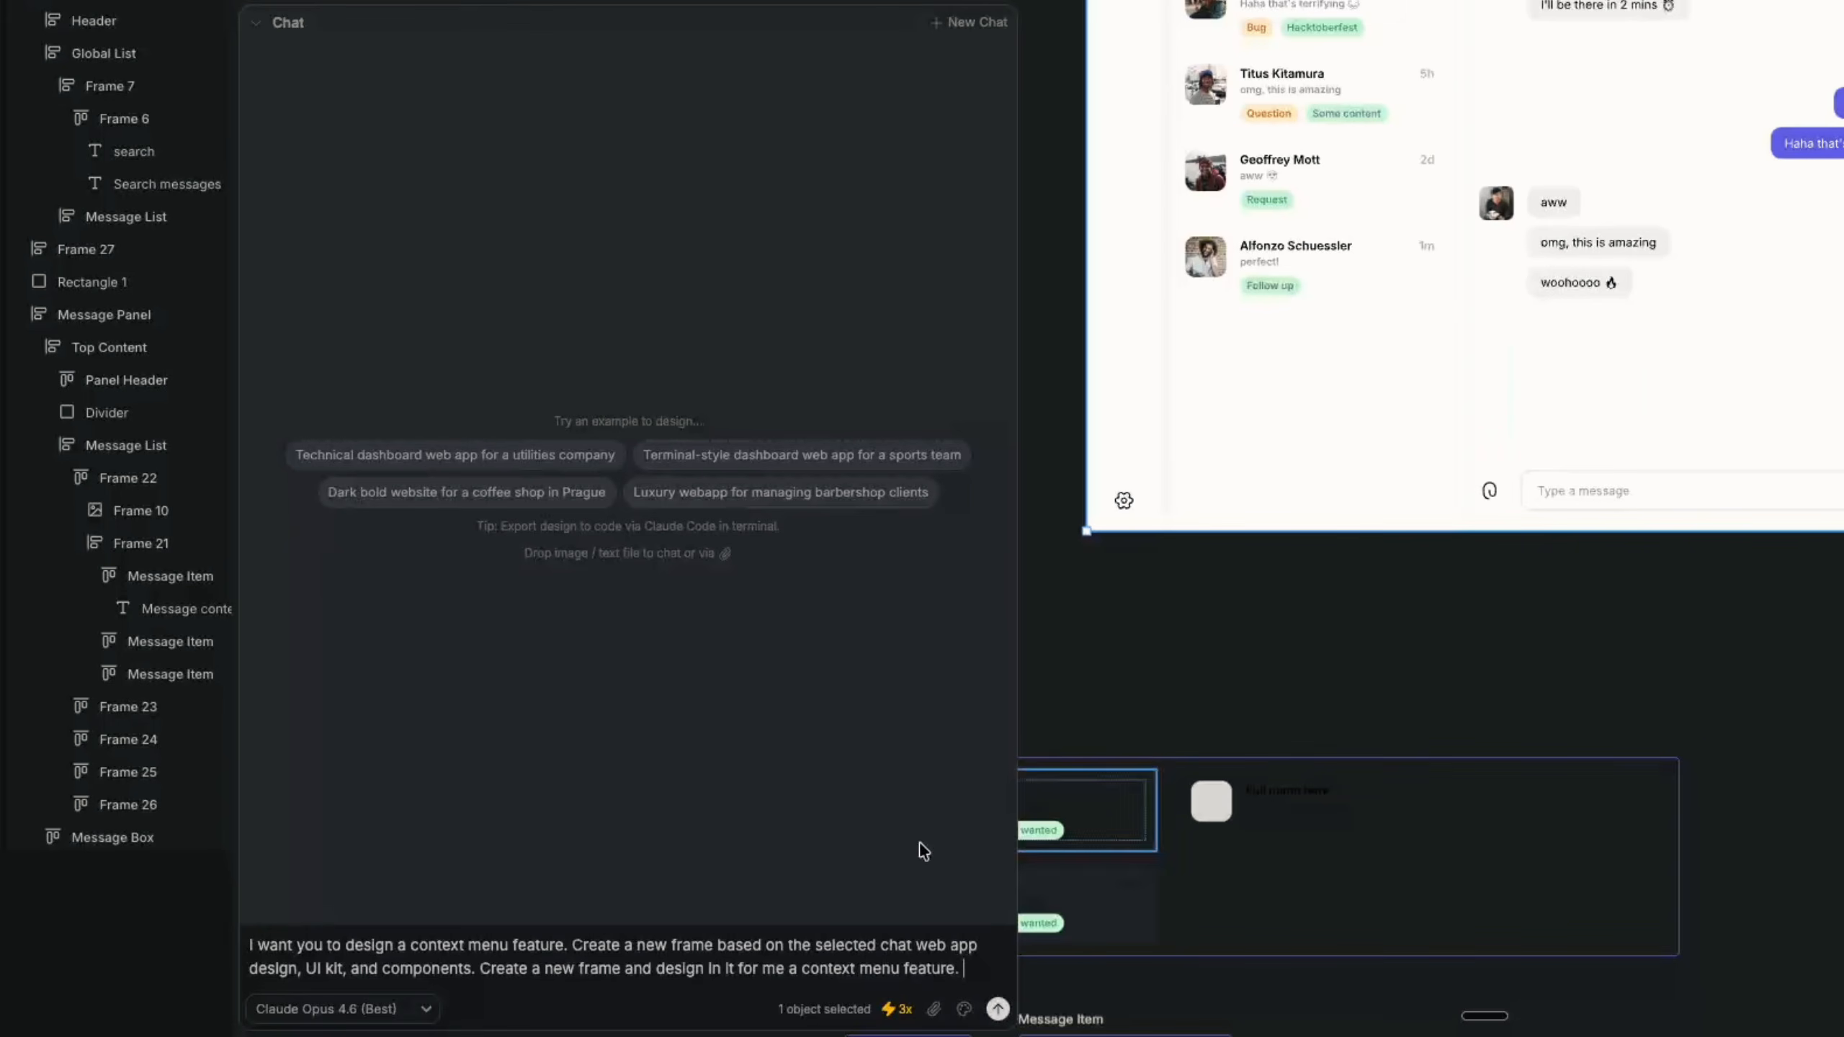
click(998, 1011)
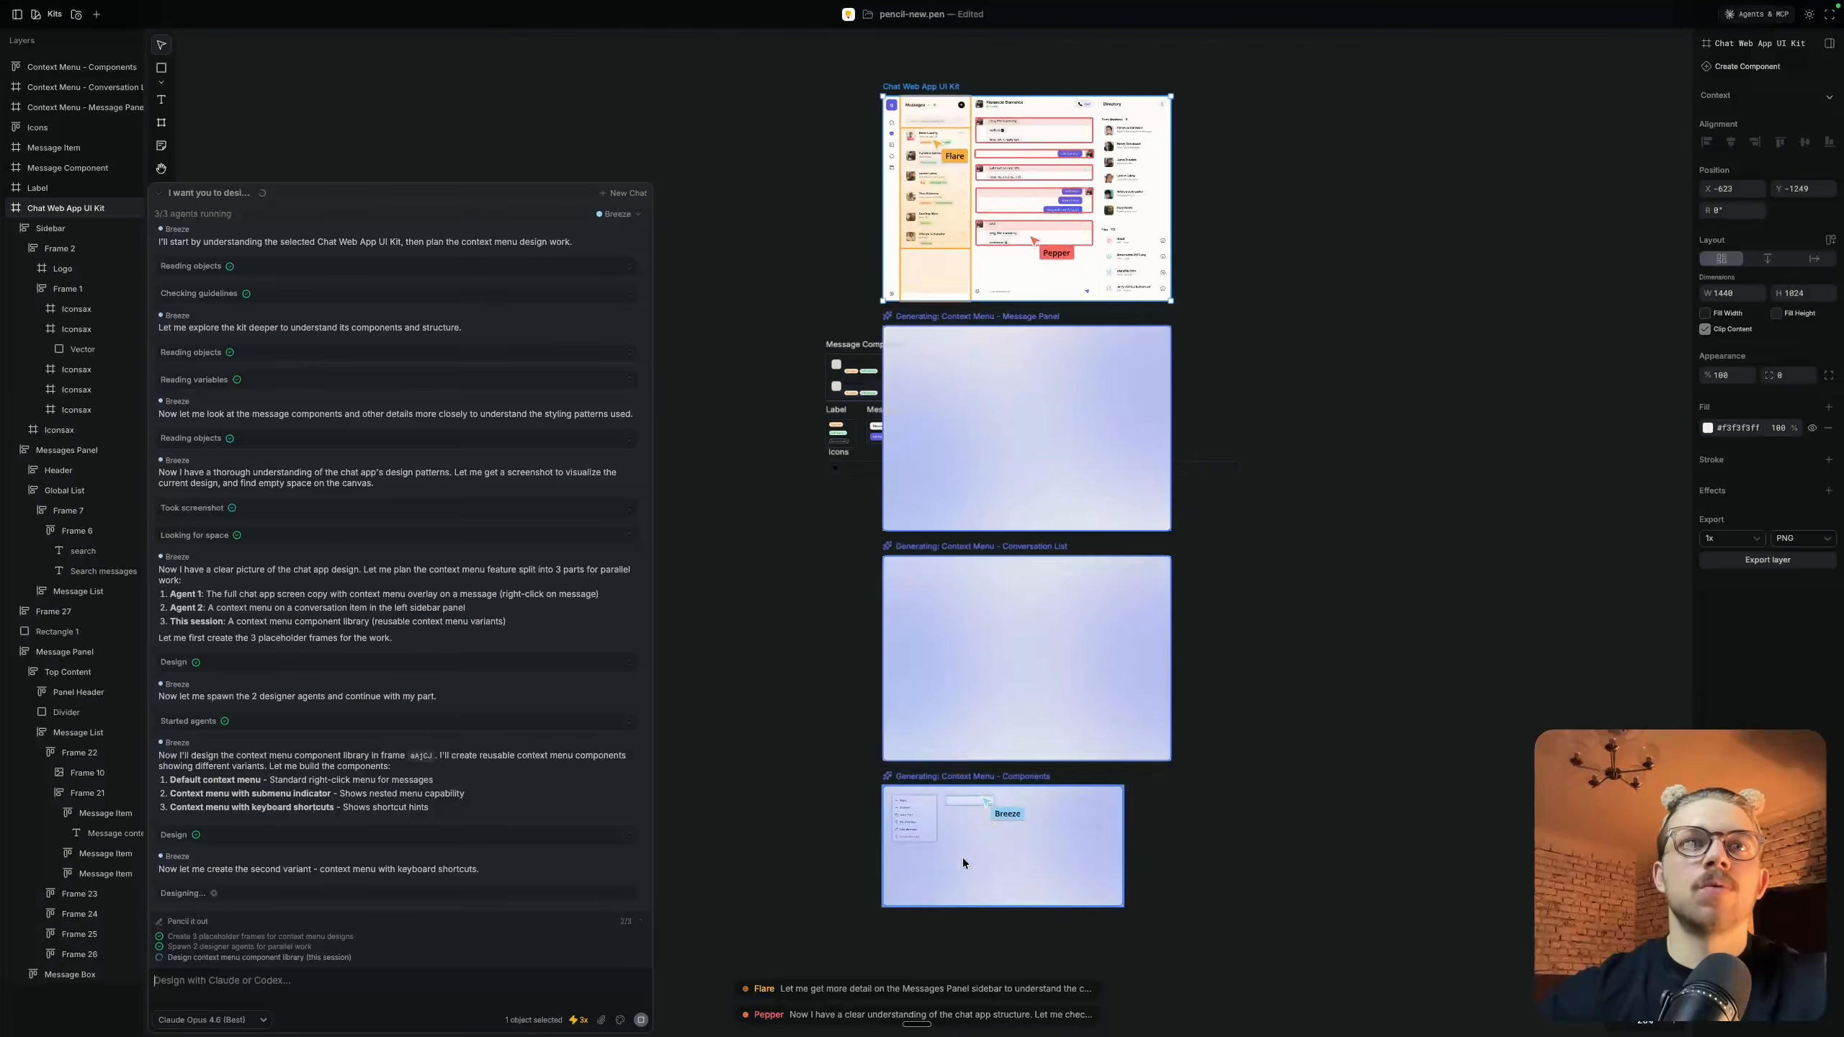
Review the source Chat Web App UI Kit frame and the three context menu frames being generated below it
scroll(909, 812, up, 5)
scroll(909, 813, down, 2)
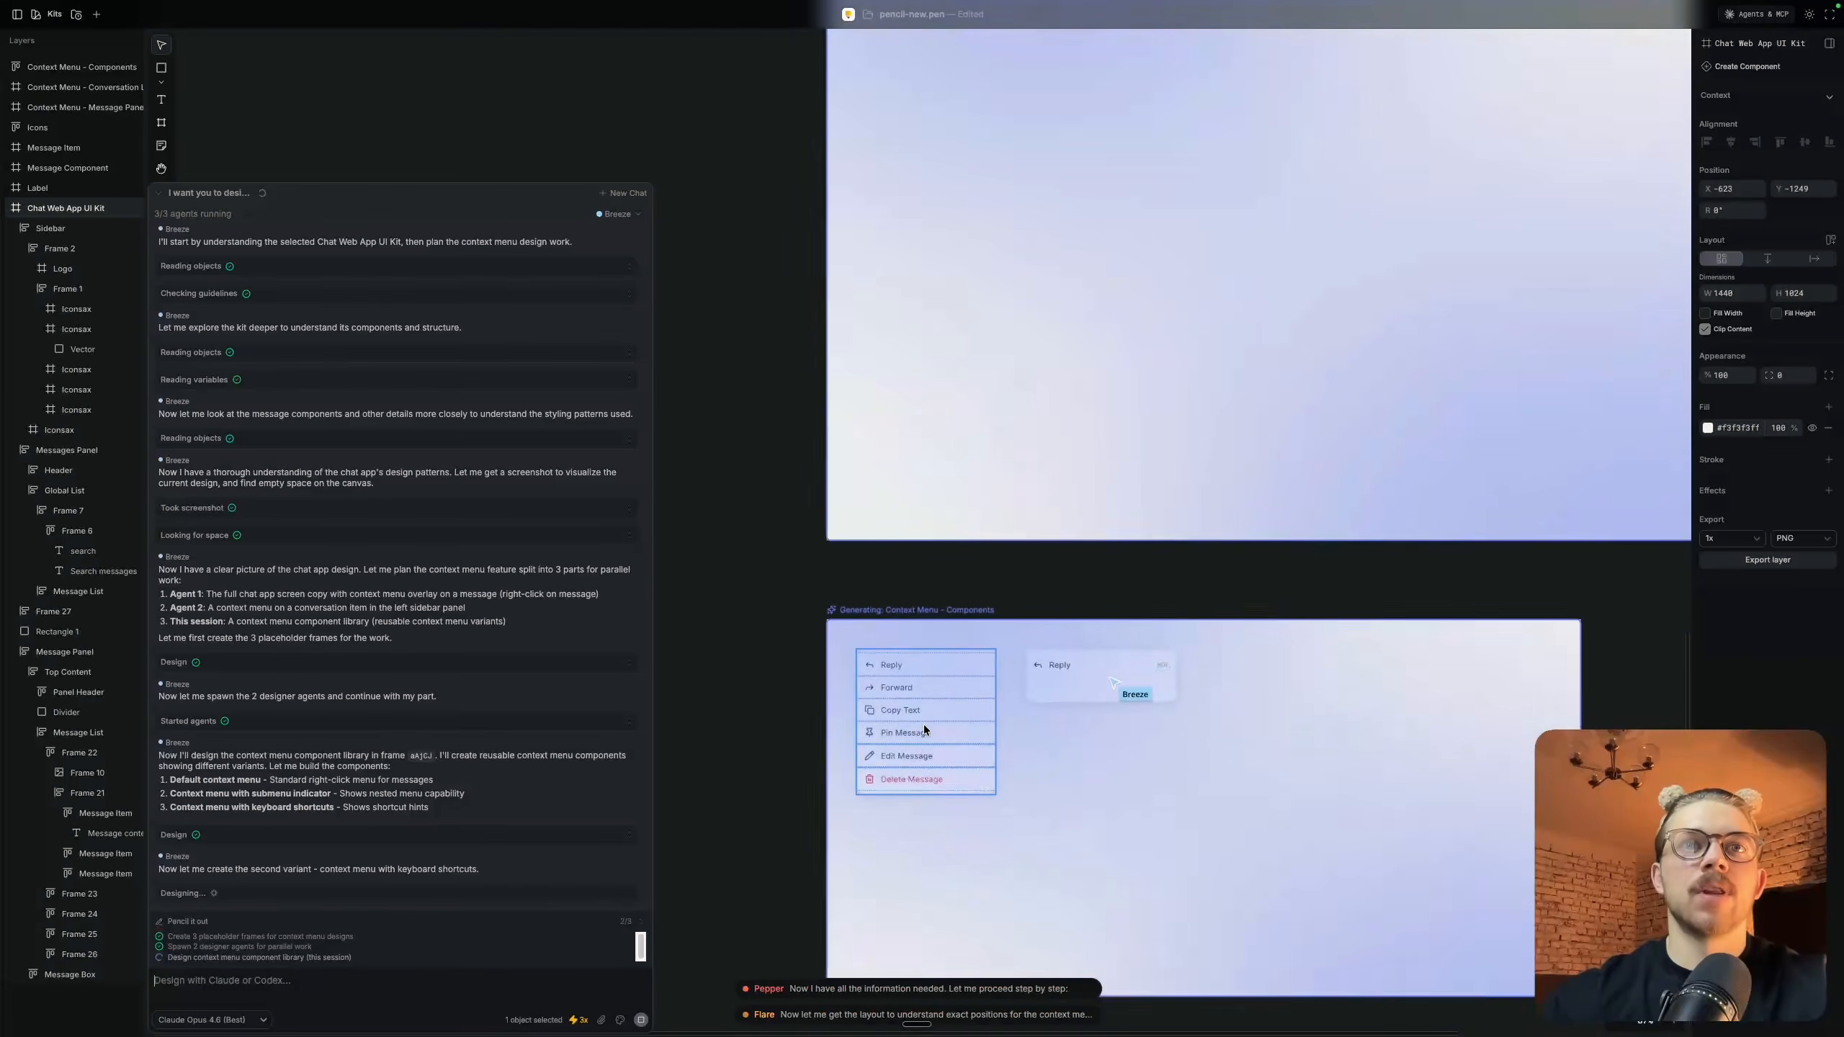
scroll(923, 723, up, 3)
scroll(923, 723, down, 5)
scroll(924, 723, up, 10)
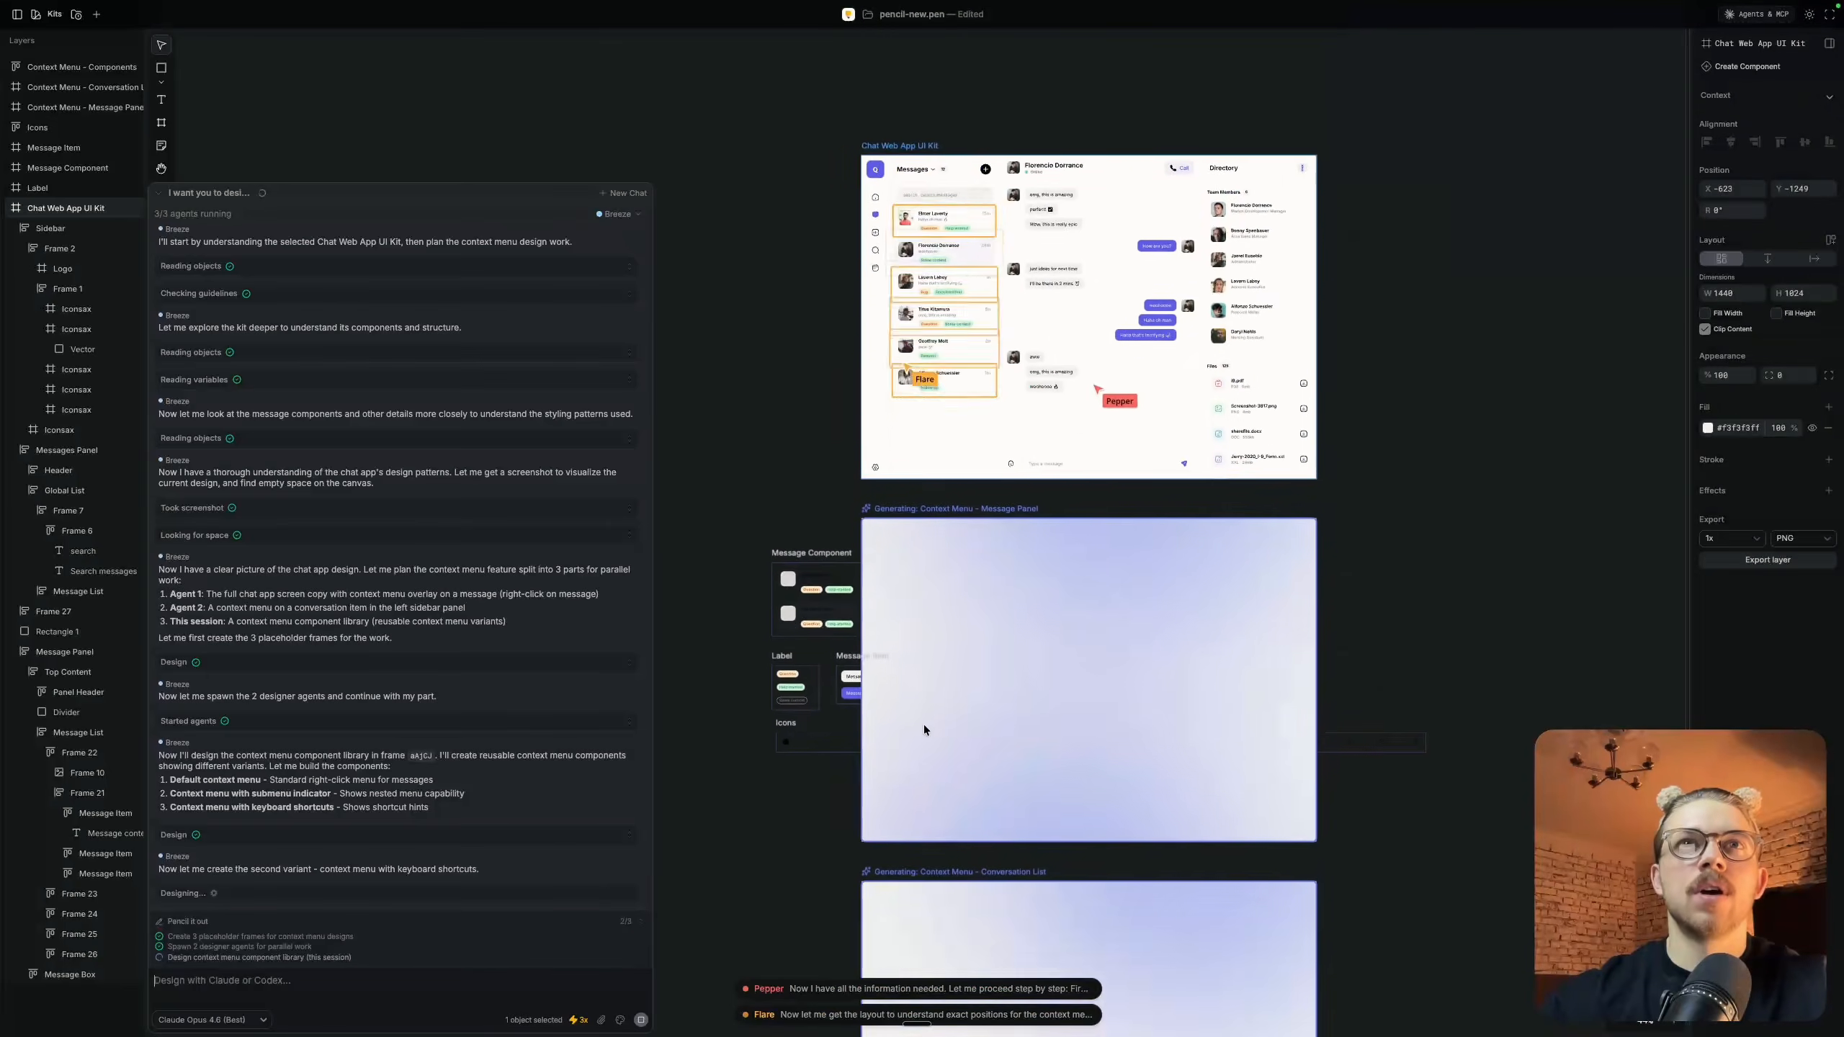
scroll(956, 506, up, 3)
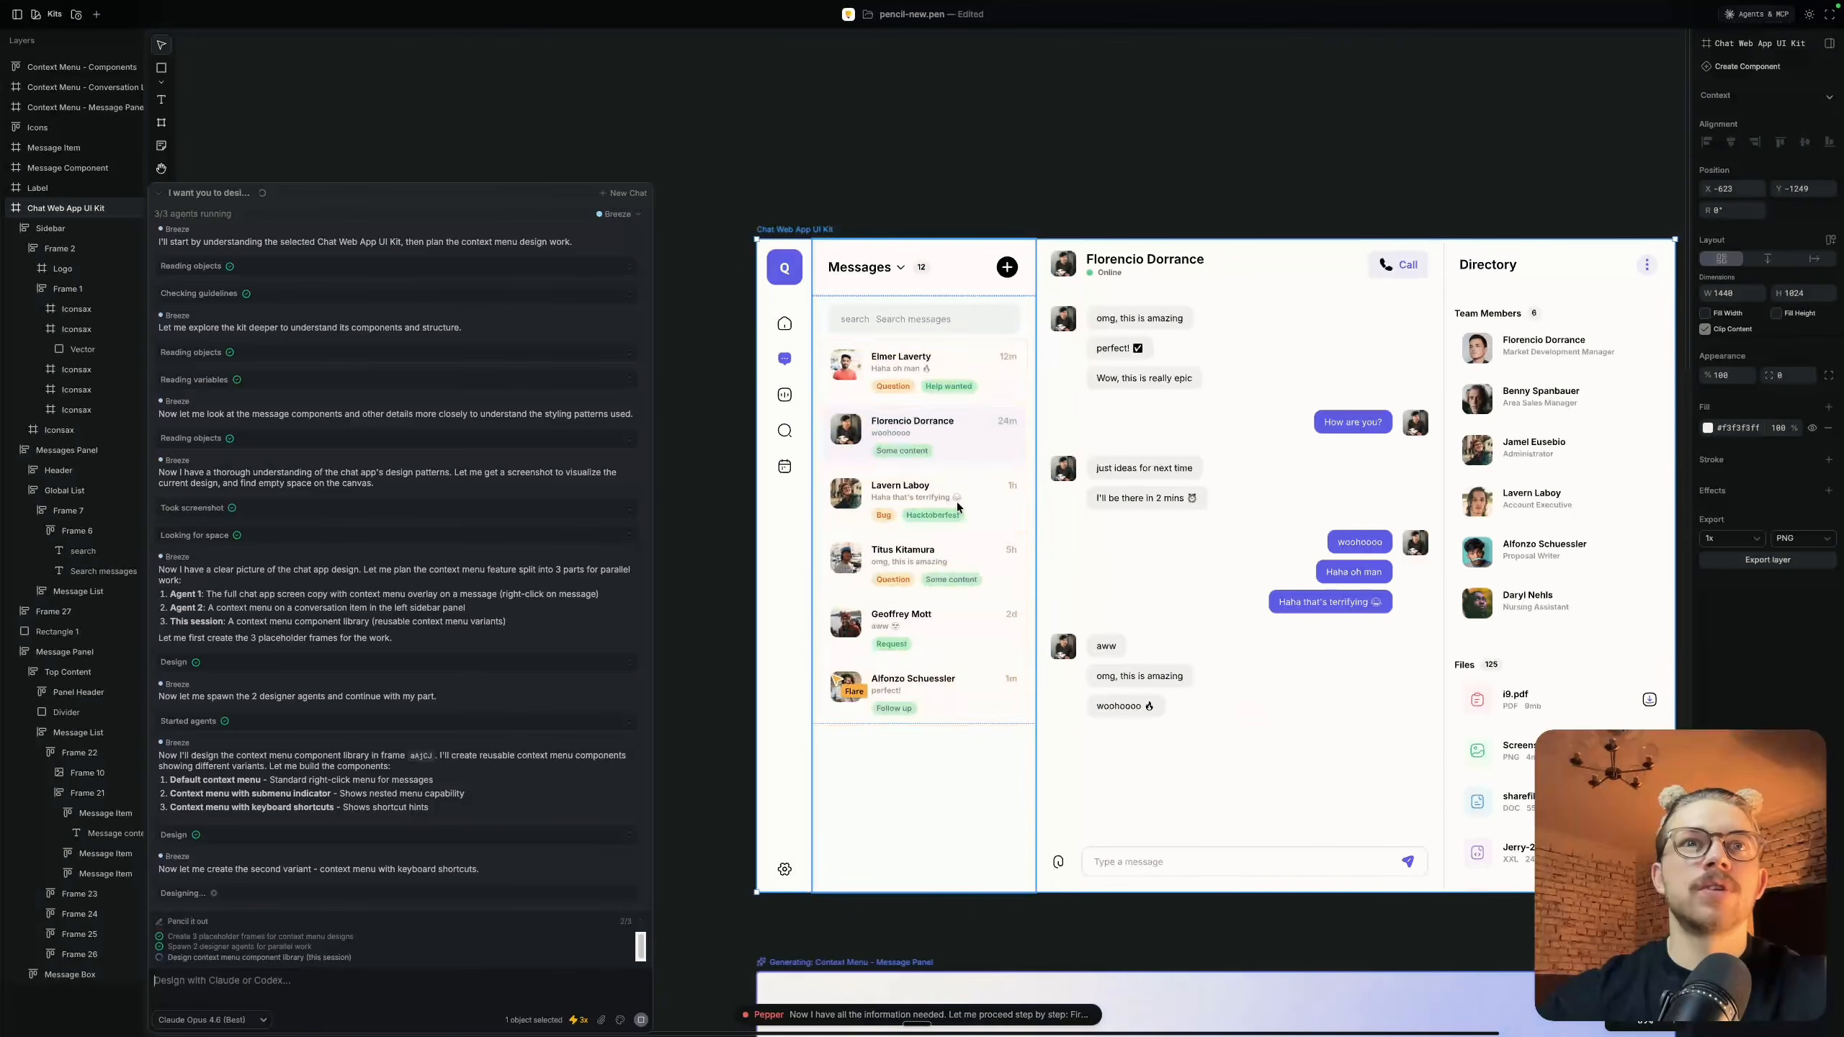
scroll(956, 506, down, 4)
scroll(956, 506, down, 10)
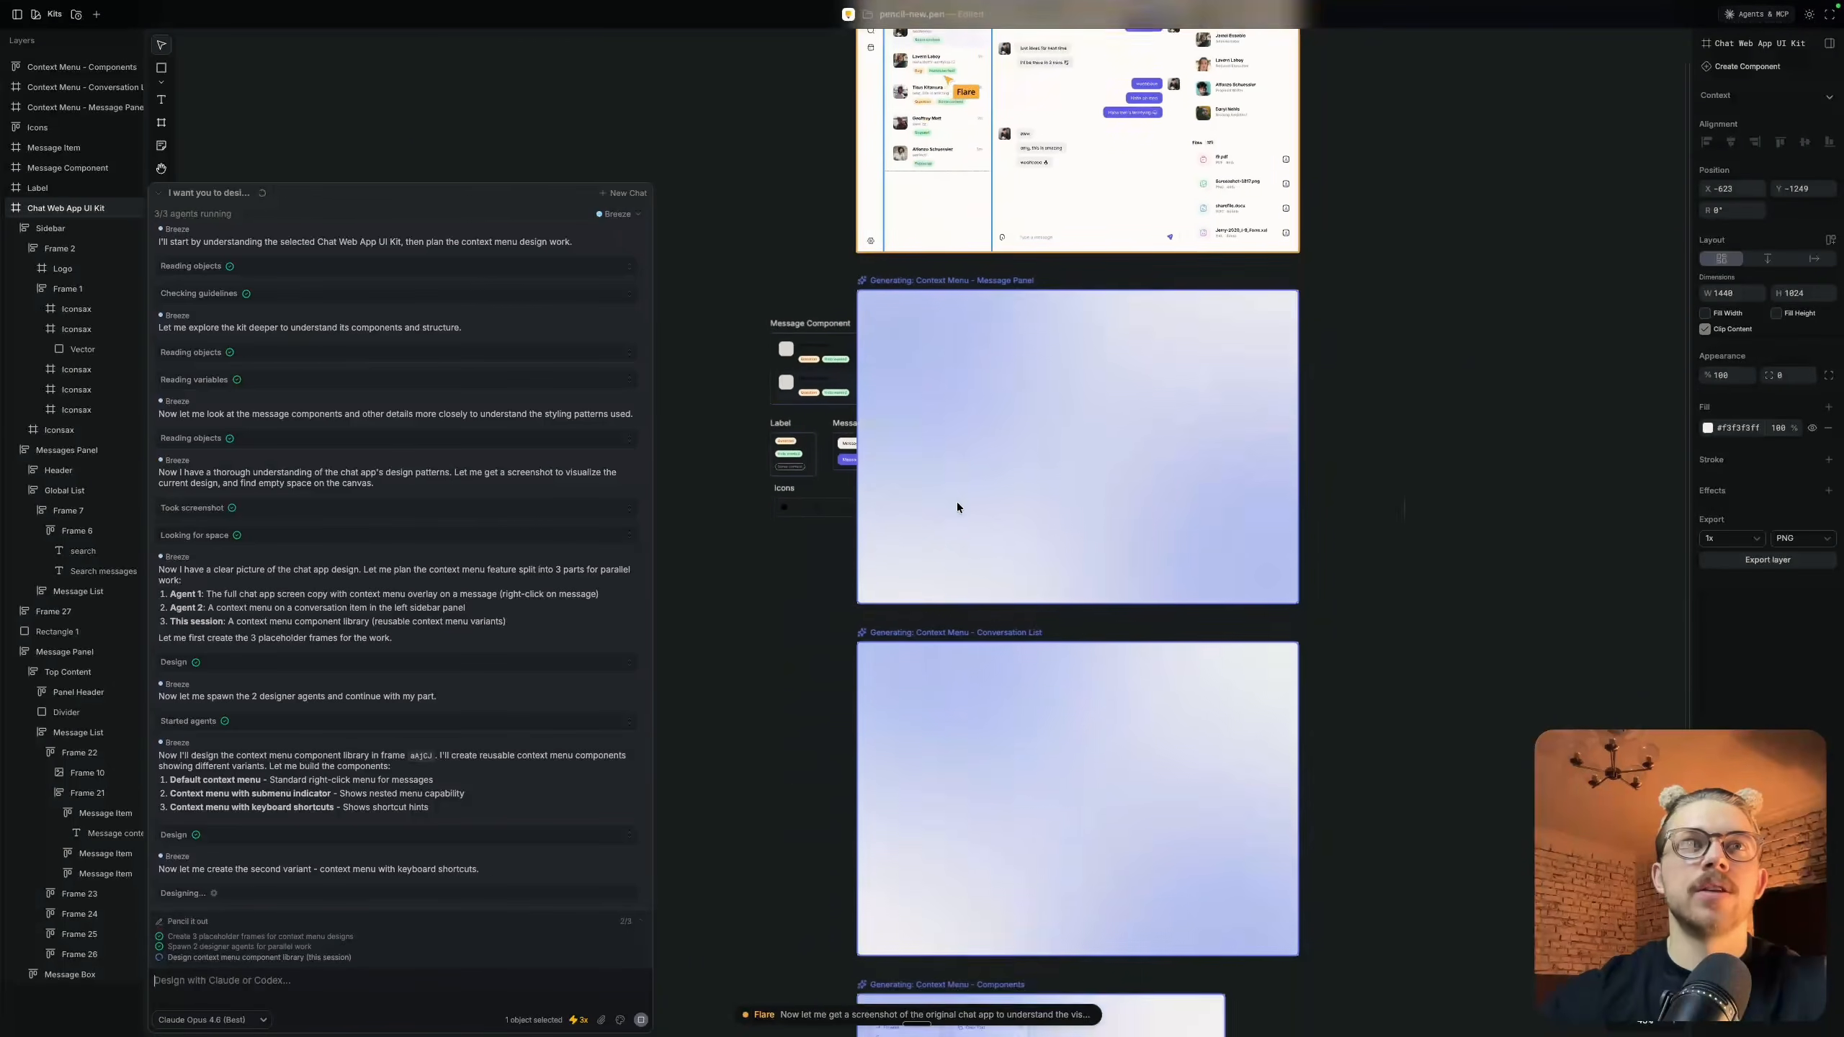
scroll(956, 506, up, 3)
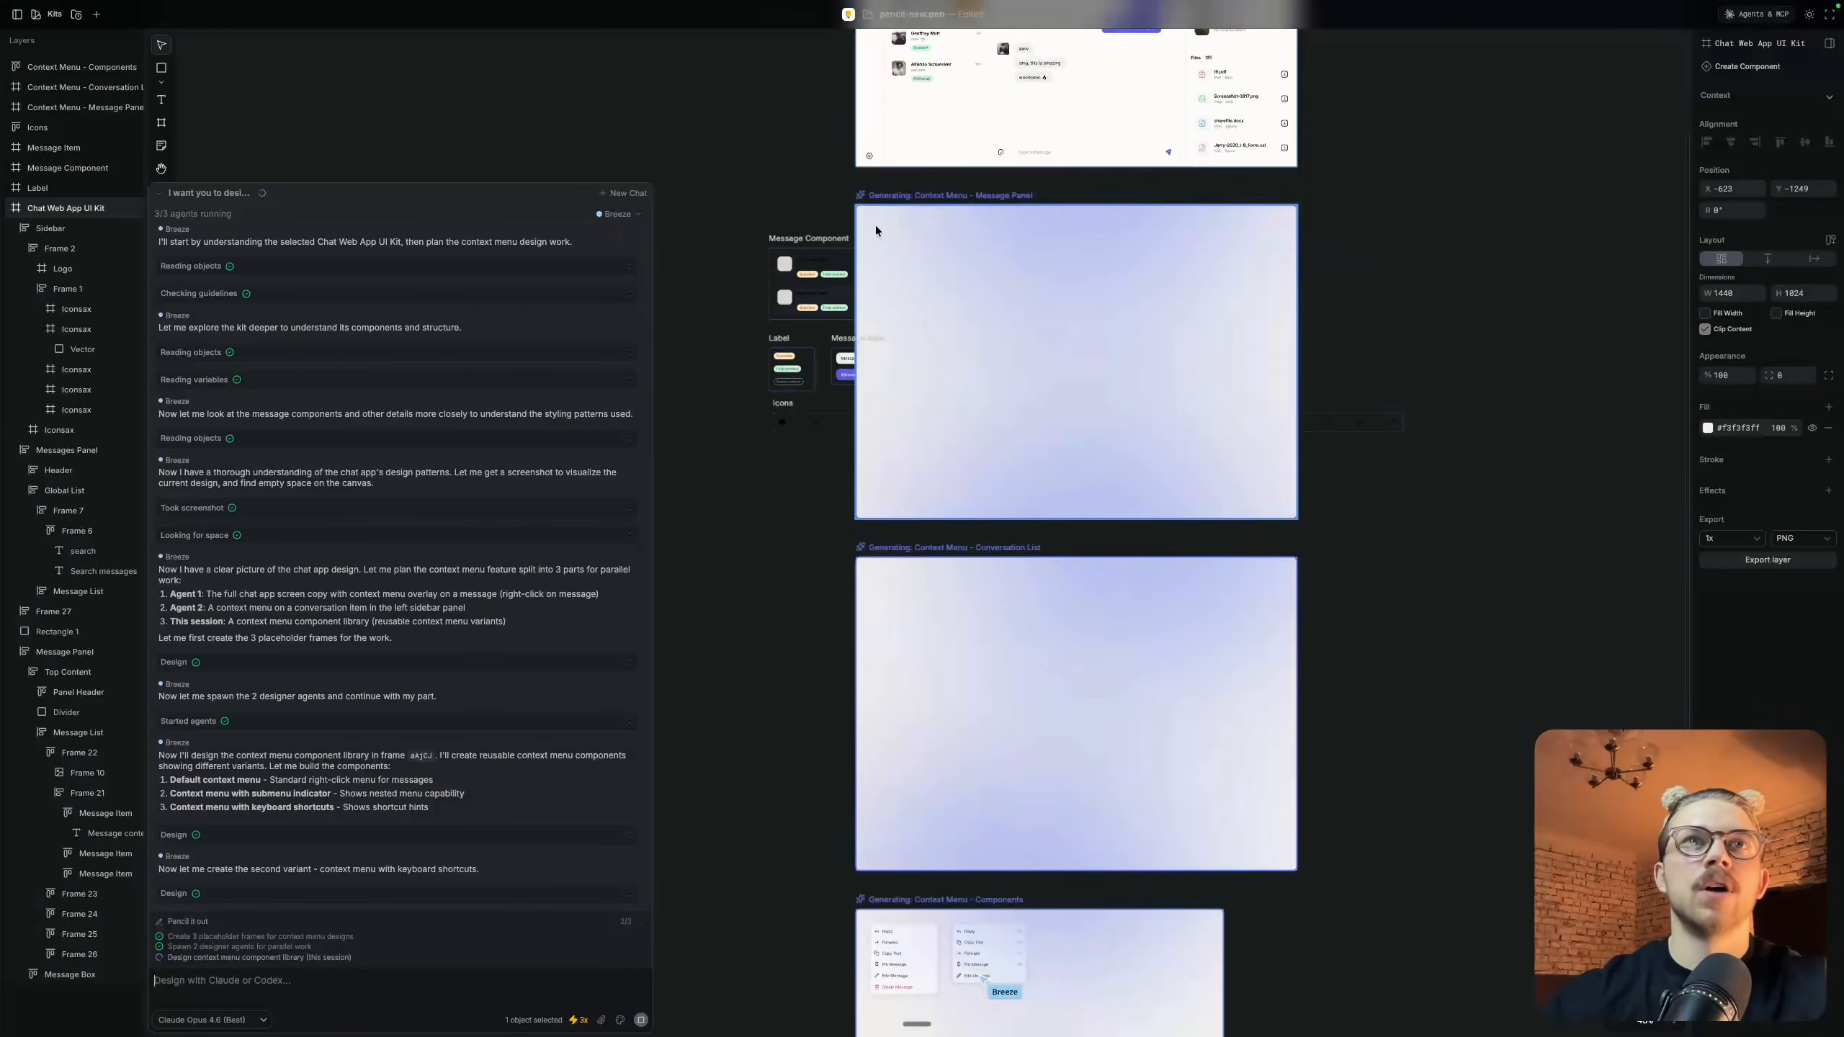
scroll(955, 867, down, 5)
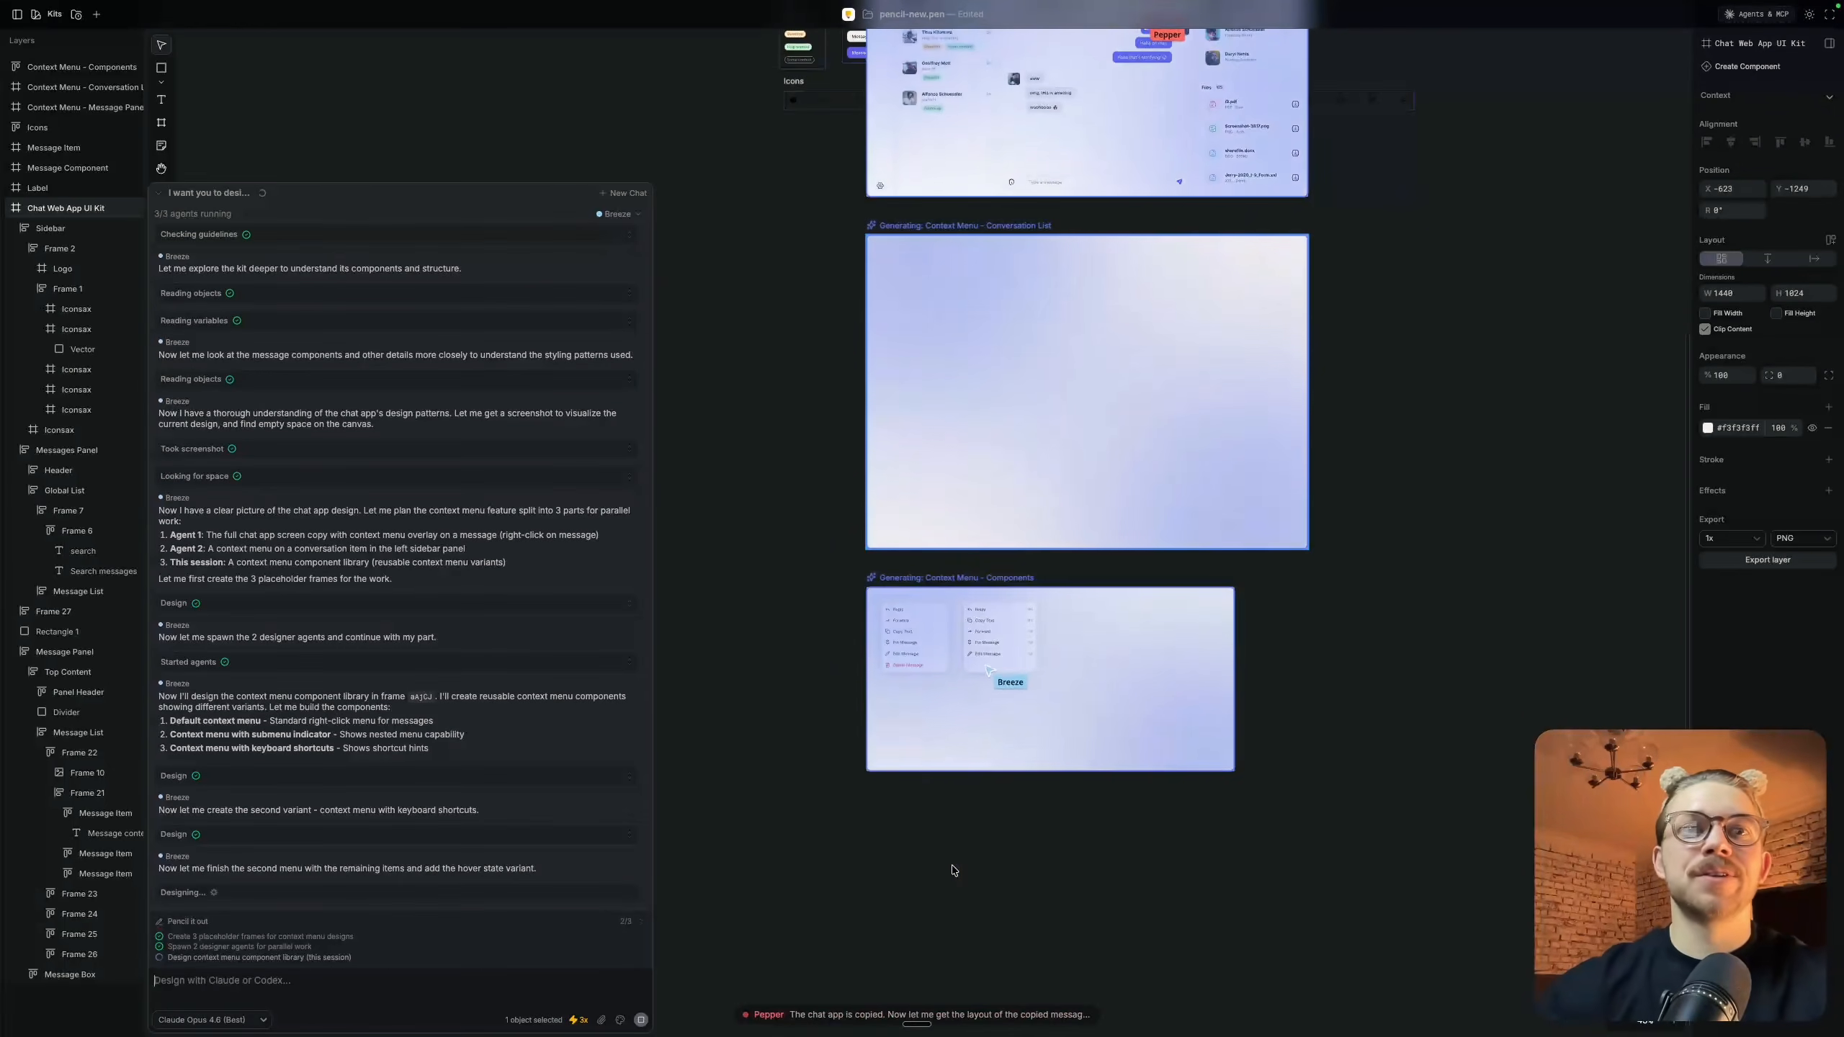
Examine the menu variants as they are generated in the Context Menu - Components frame and the conversation list frame above it
scroll(953, 869, up, 4)
scroll(952, 869, right, 1)
scroll(953, 871, down, 4)
scroll(830, 622, up, 5)
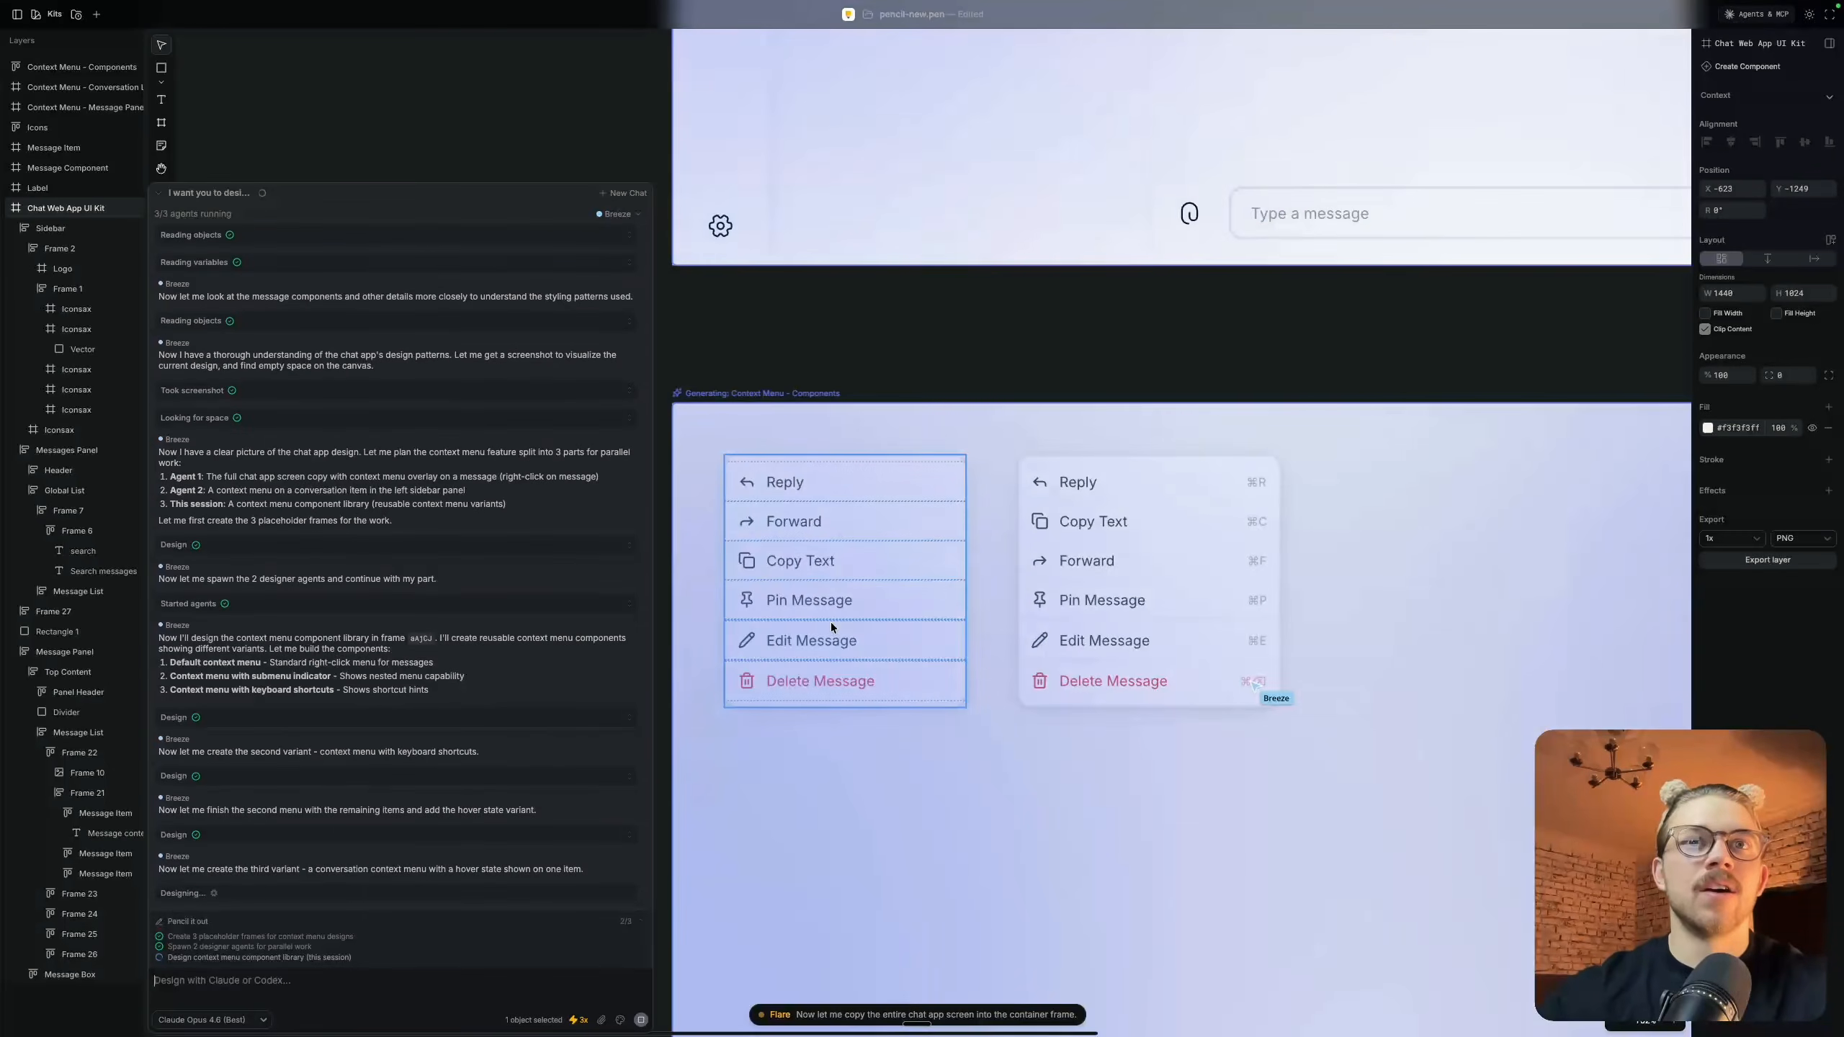
scroll(830, 622, down, 4)
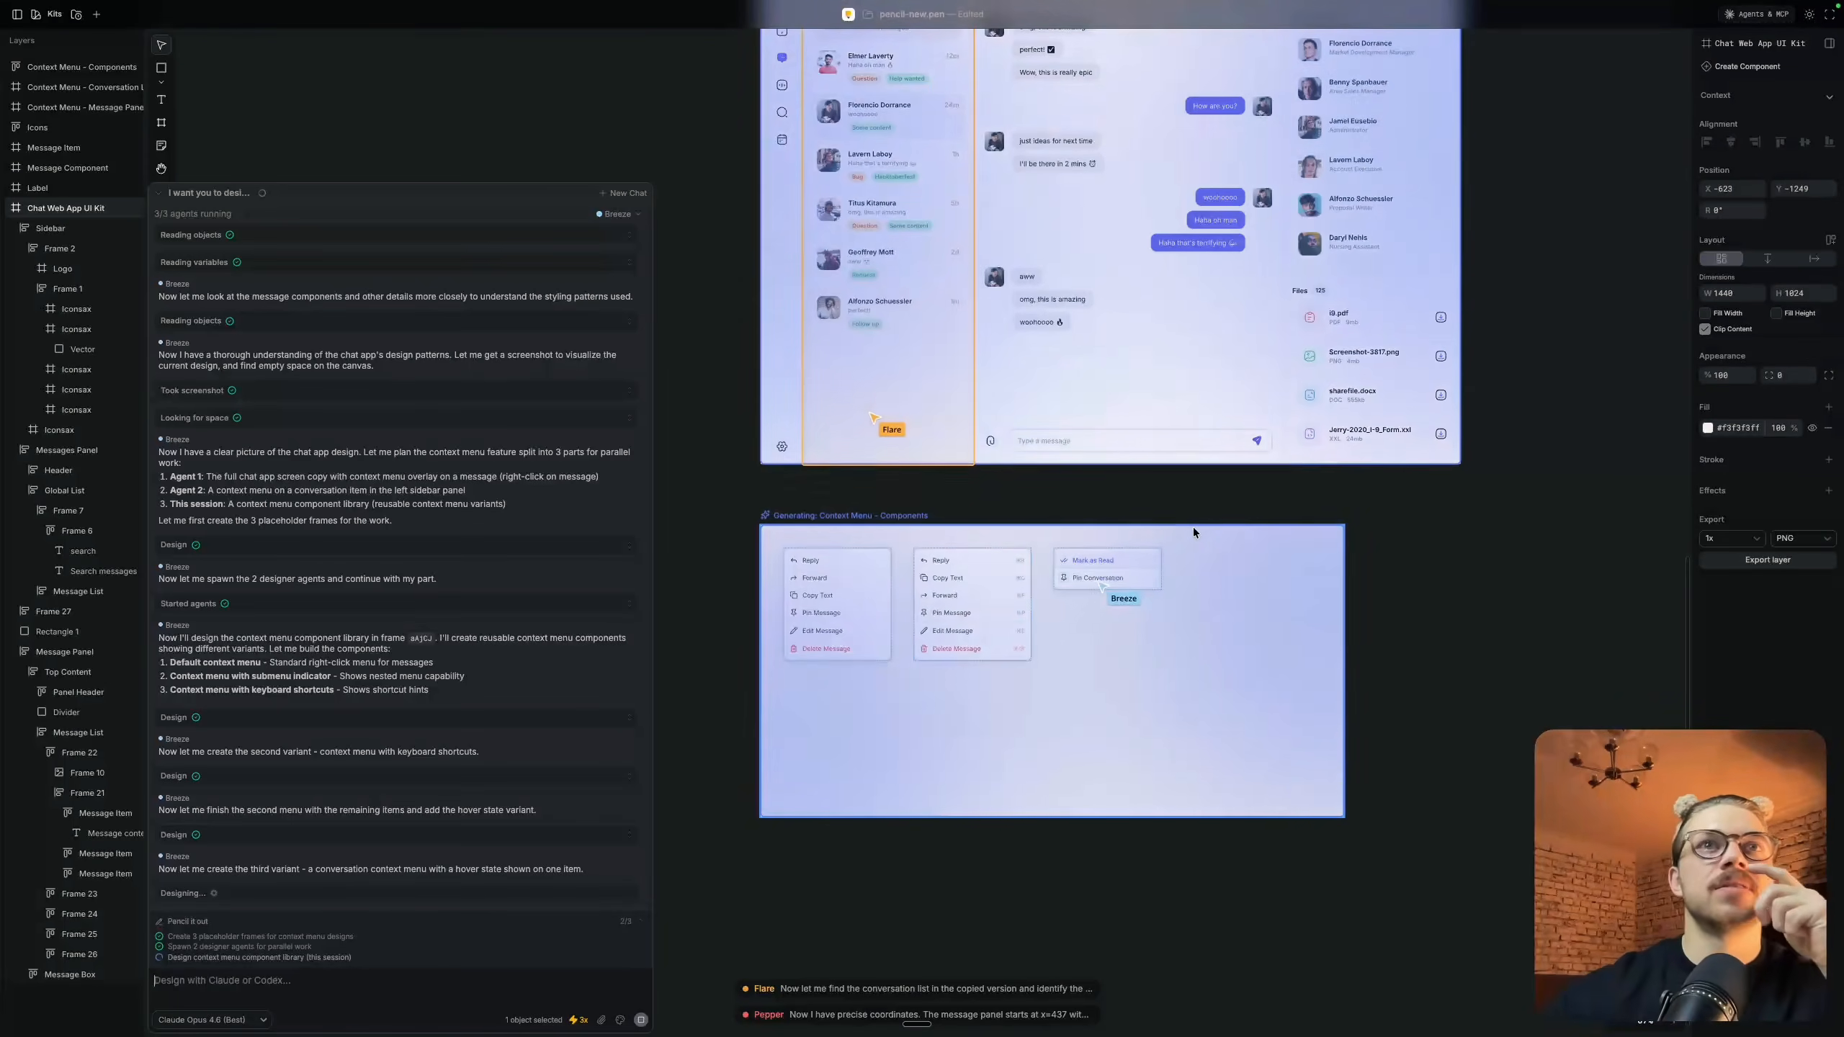
scroll(1193, 528, right, 1)
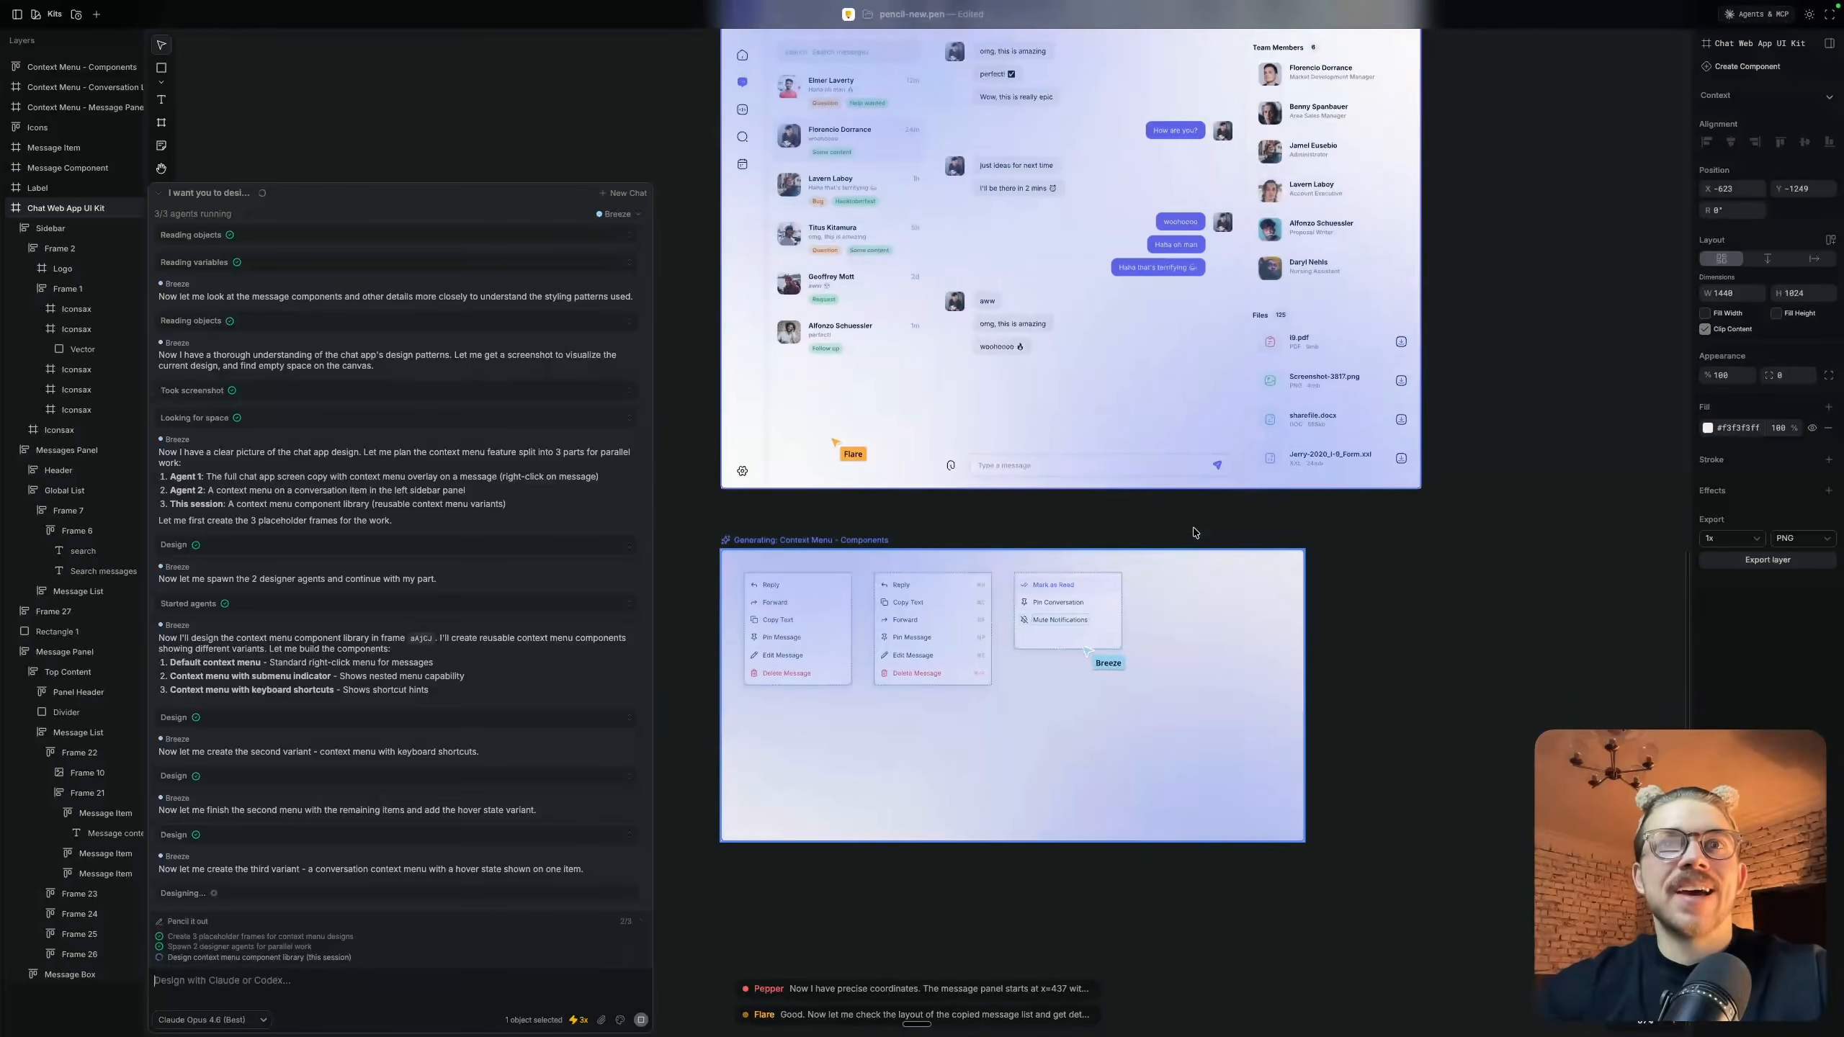
scroll(1193, 531, up, 2)
scroll(1194, 531, right, 1)
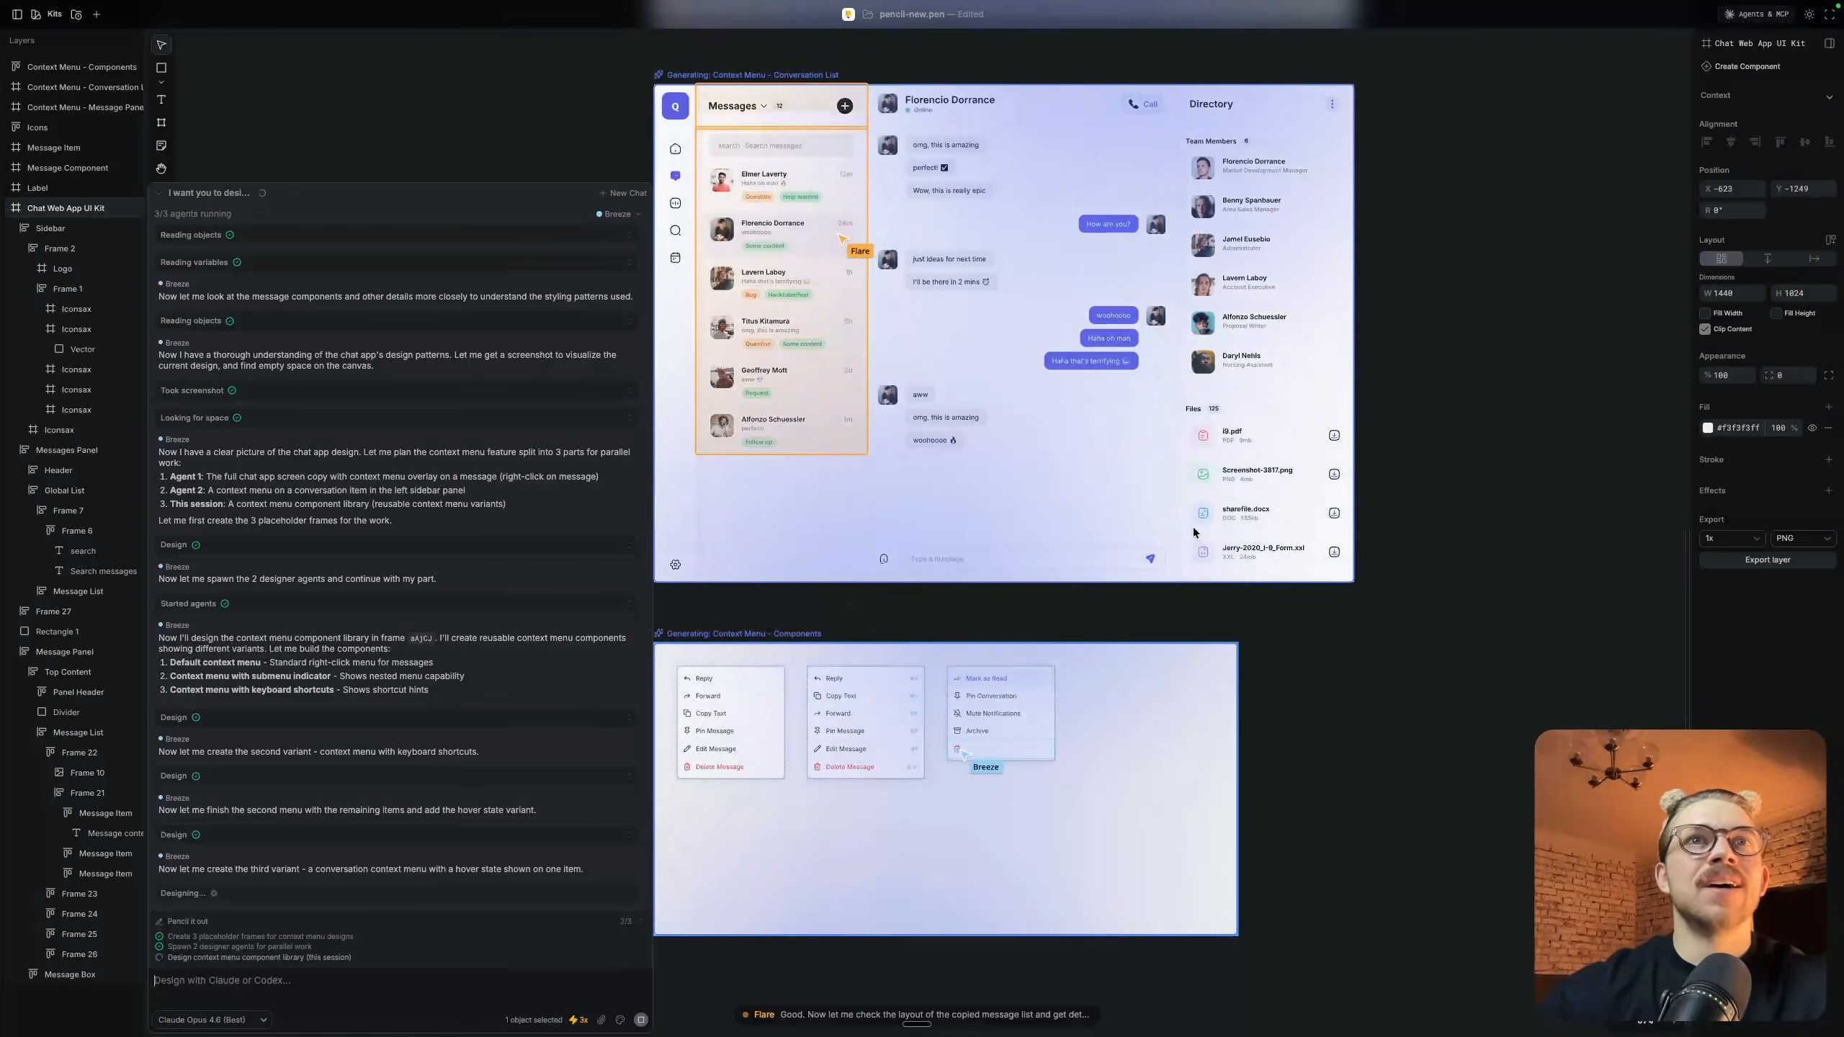
scroll(1195, 532, down, 4)
scroll(1194, 533, left, 1)
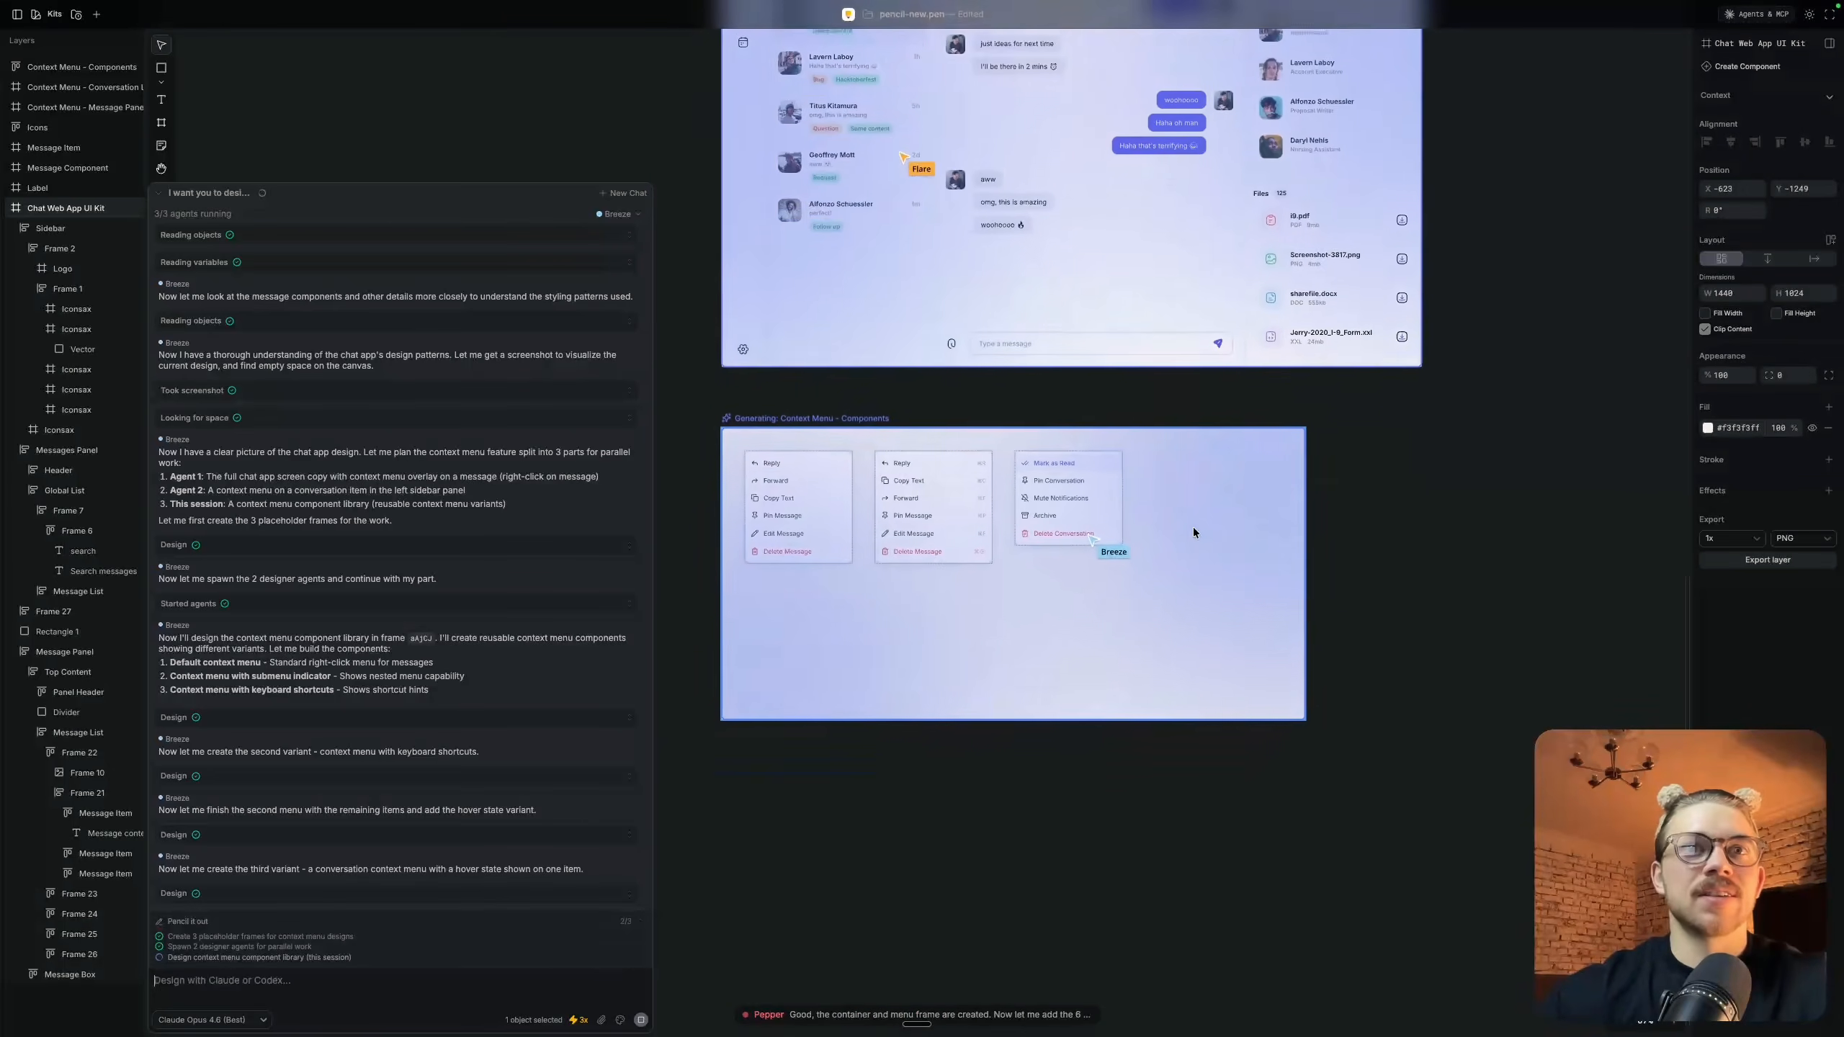
scroll(1194, 532, down, 1)
scroll(1195, 532, up, 1)
scroll(1194, 532, left, 1)
scroll(1193, 527, up, 1)
scroll(1193, 527, left, 1)
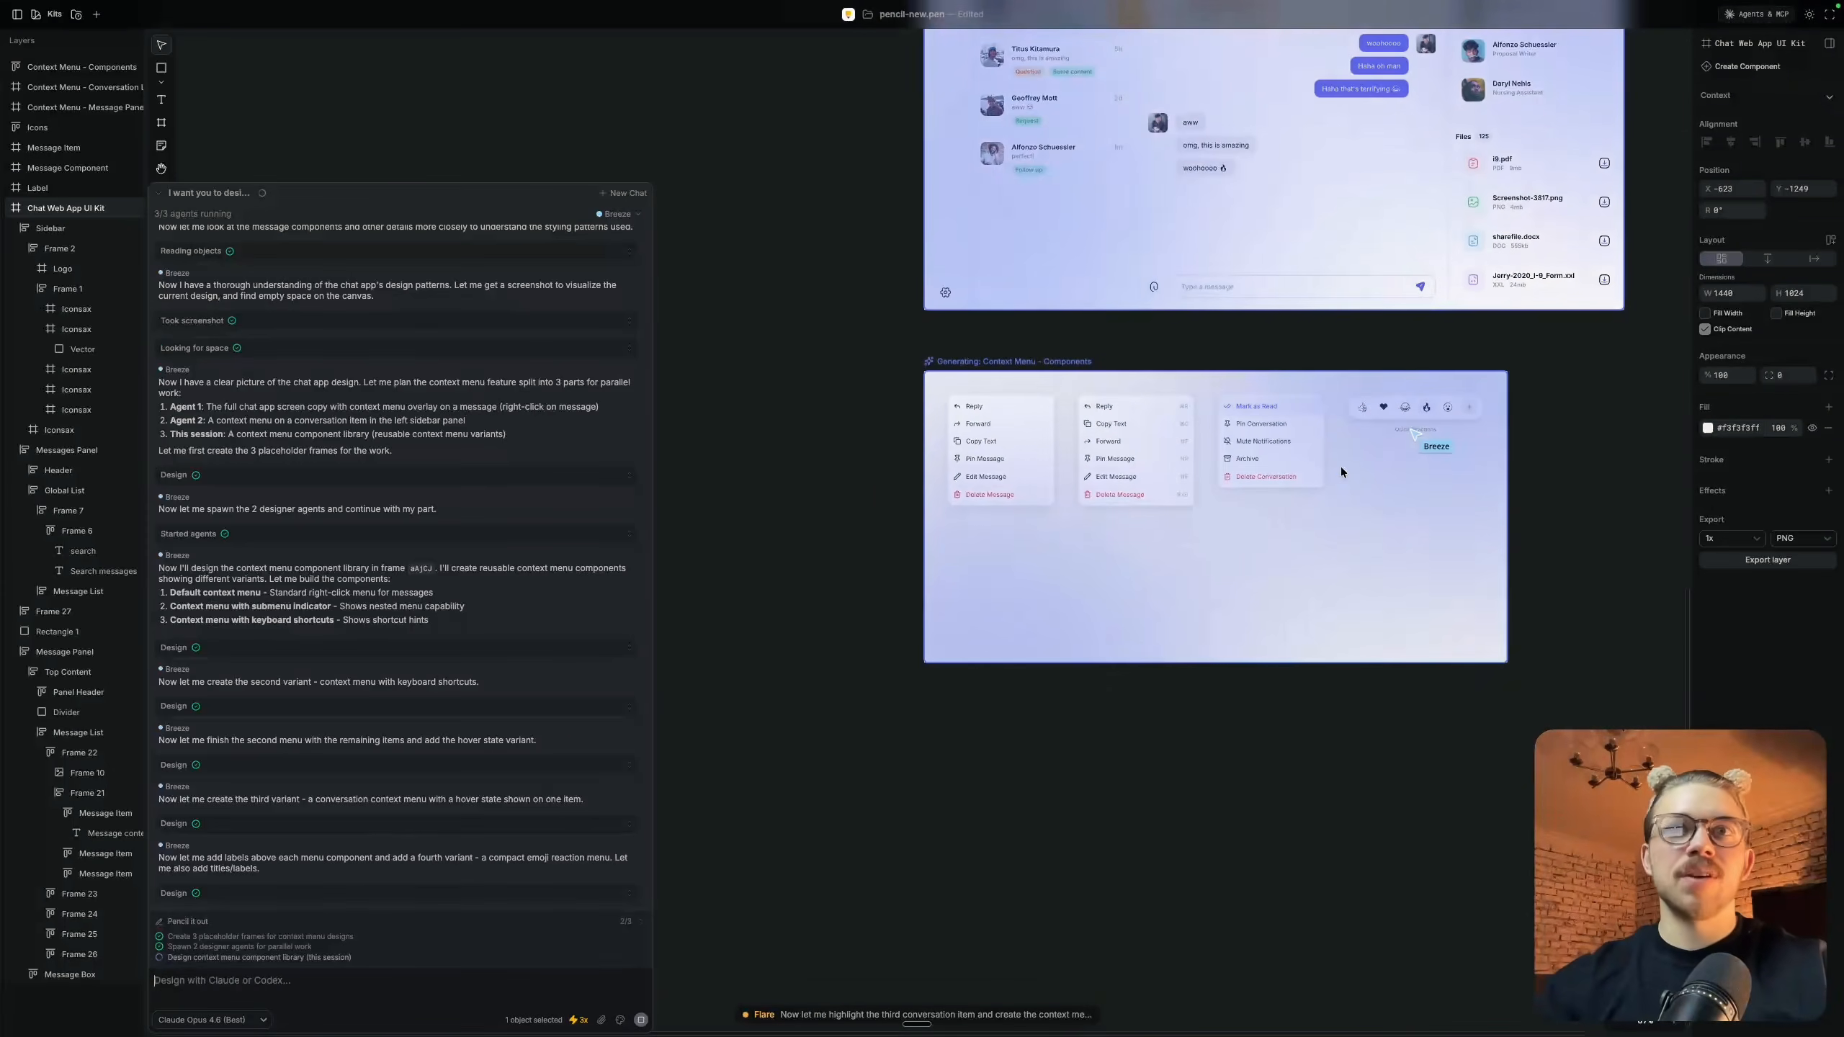
Inspect the message context menu overlay in the Context Menu - Message Panel frame and compare it with the other generated frames
scroll(1341, 470, up, 6)
scroll(1342, 471, up, 5)
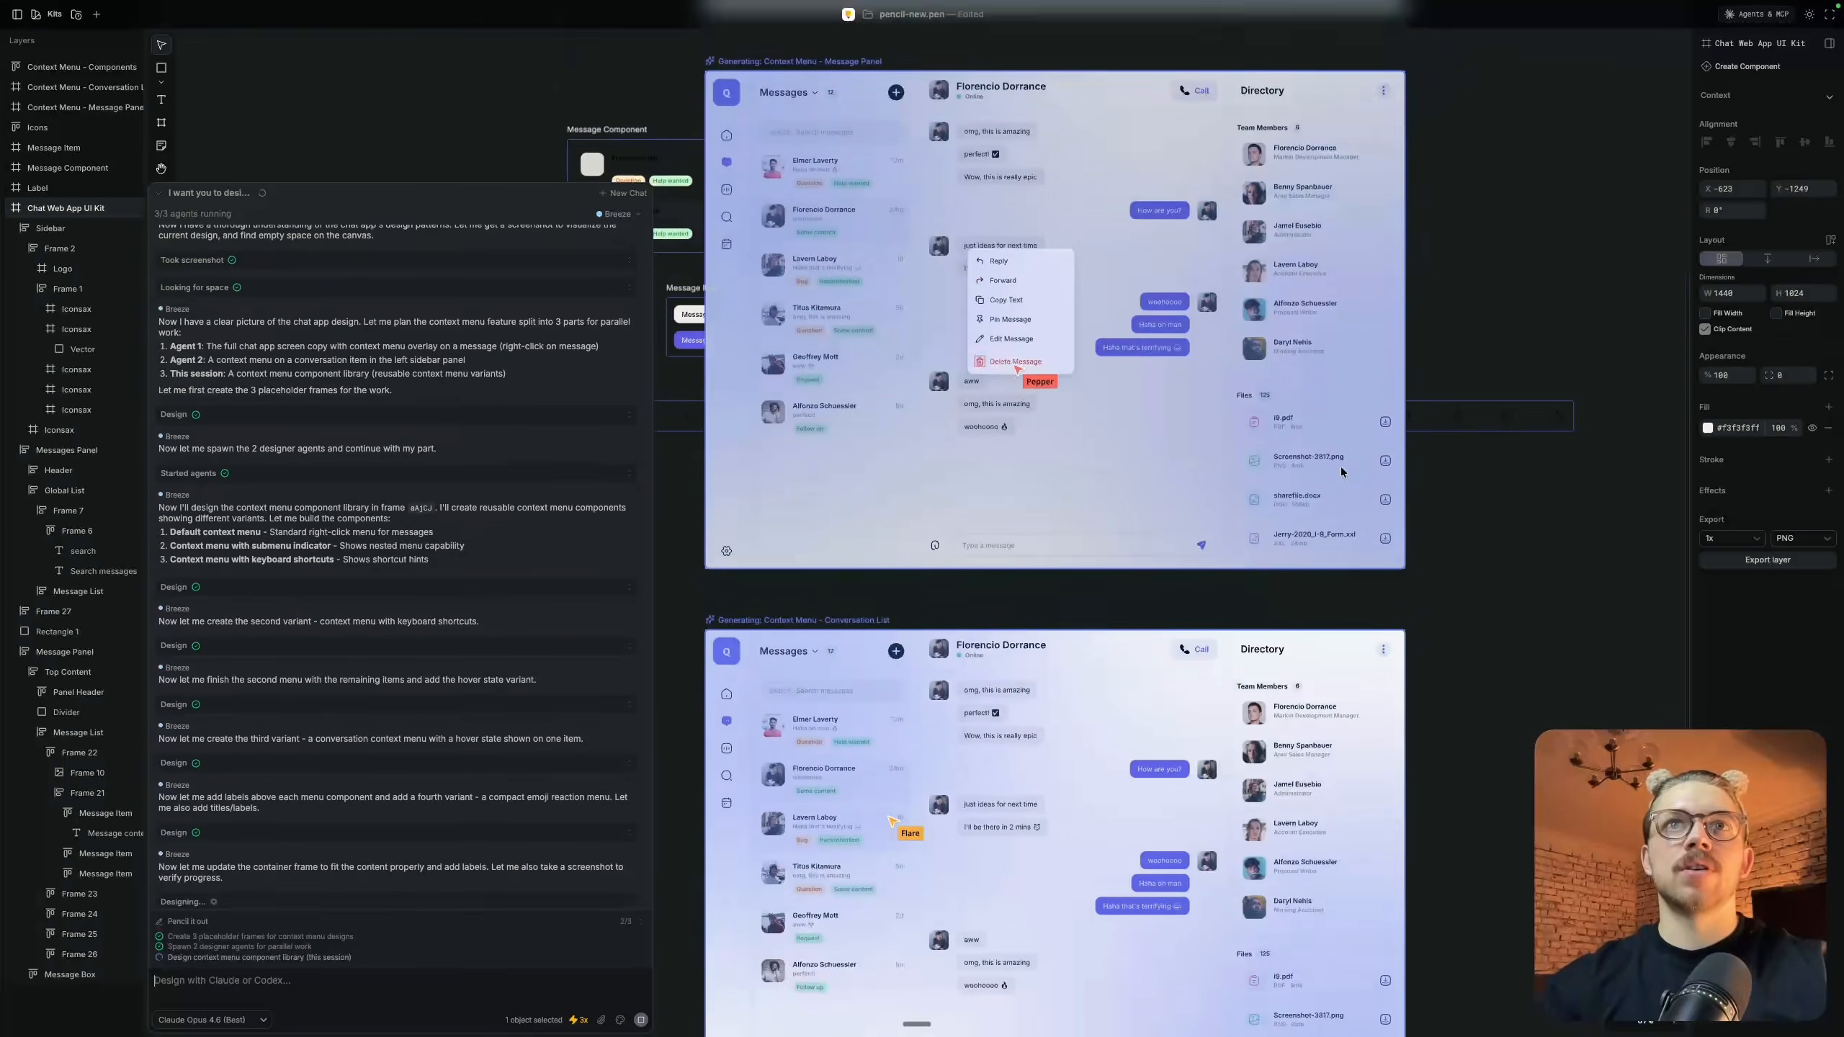
scroll(907, 376, up, 6)
scroll(906, 371, down, 10)
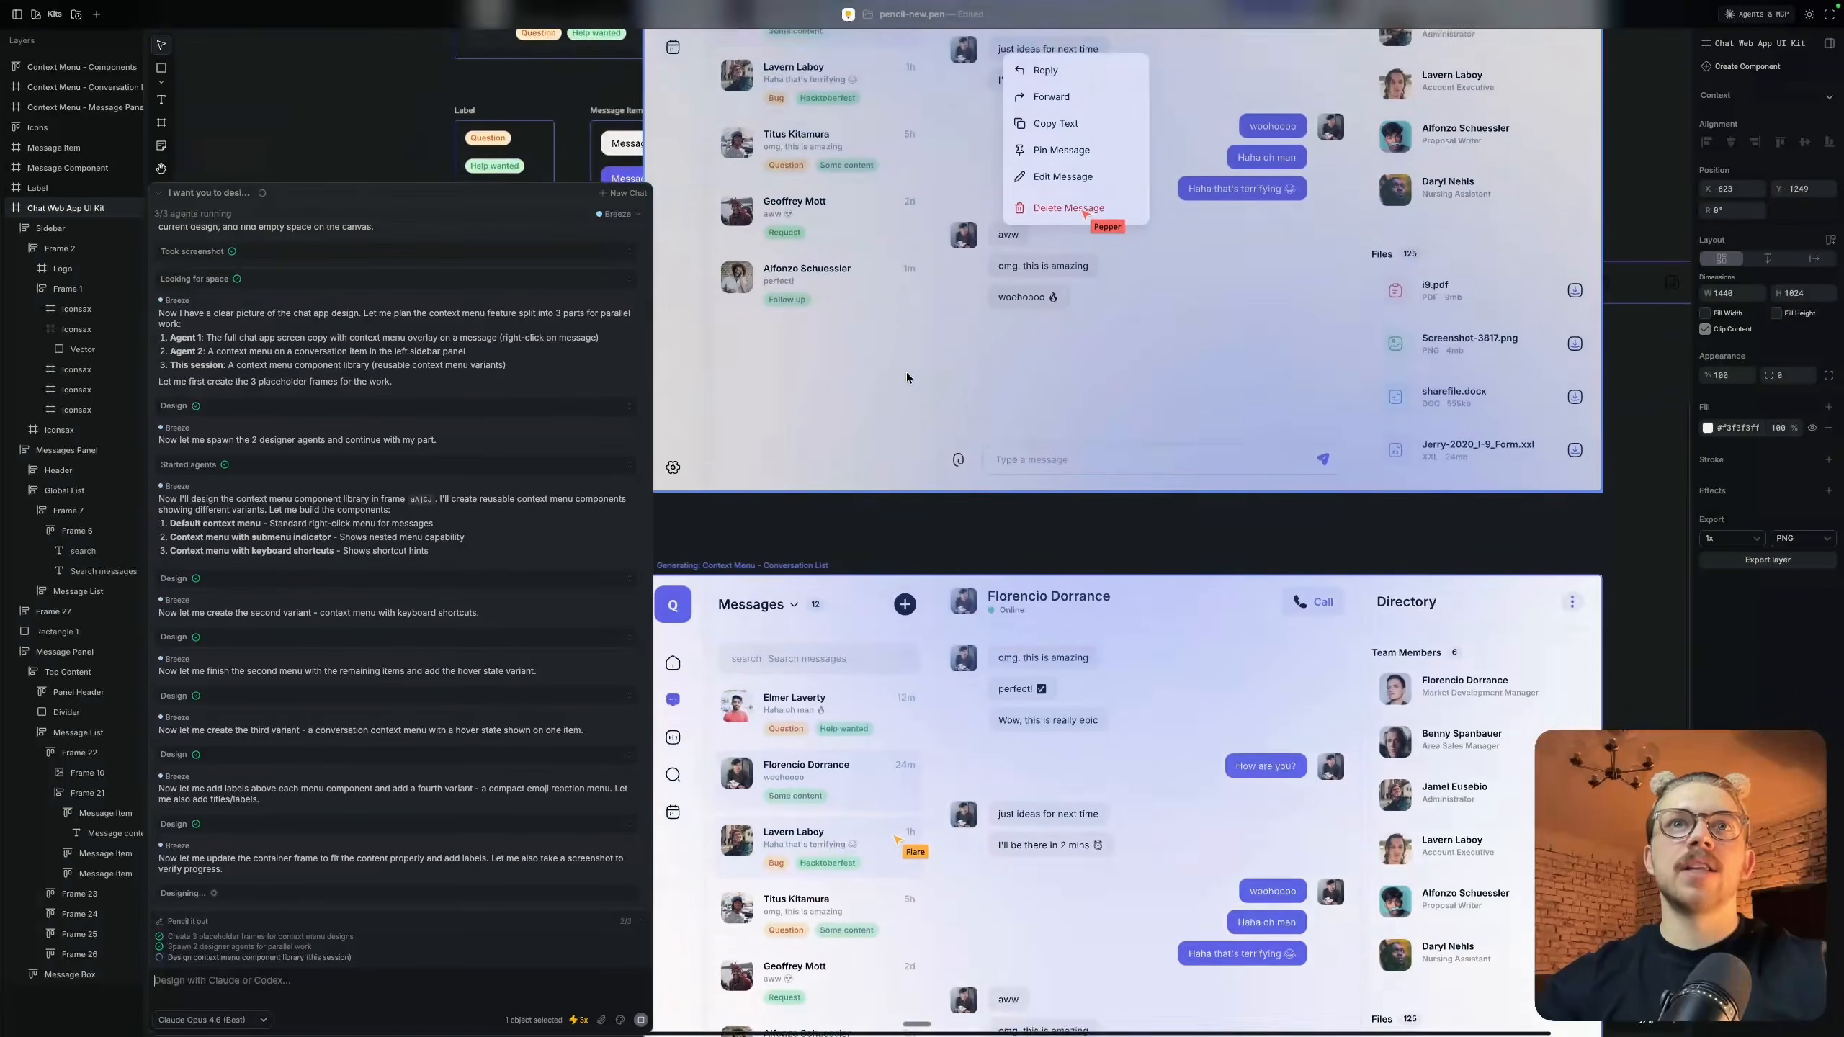
scroll(886, 610, up, 10)
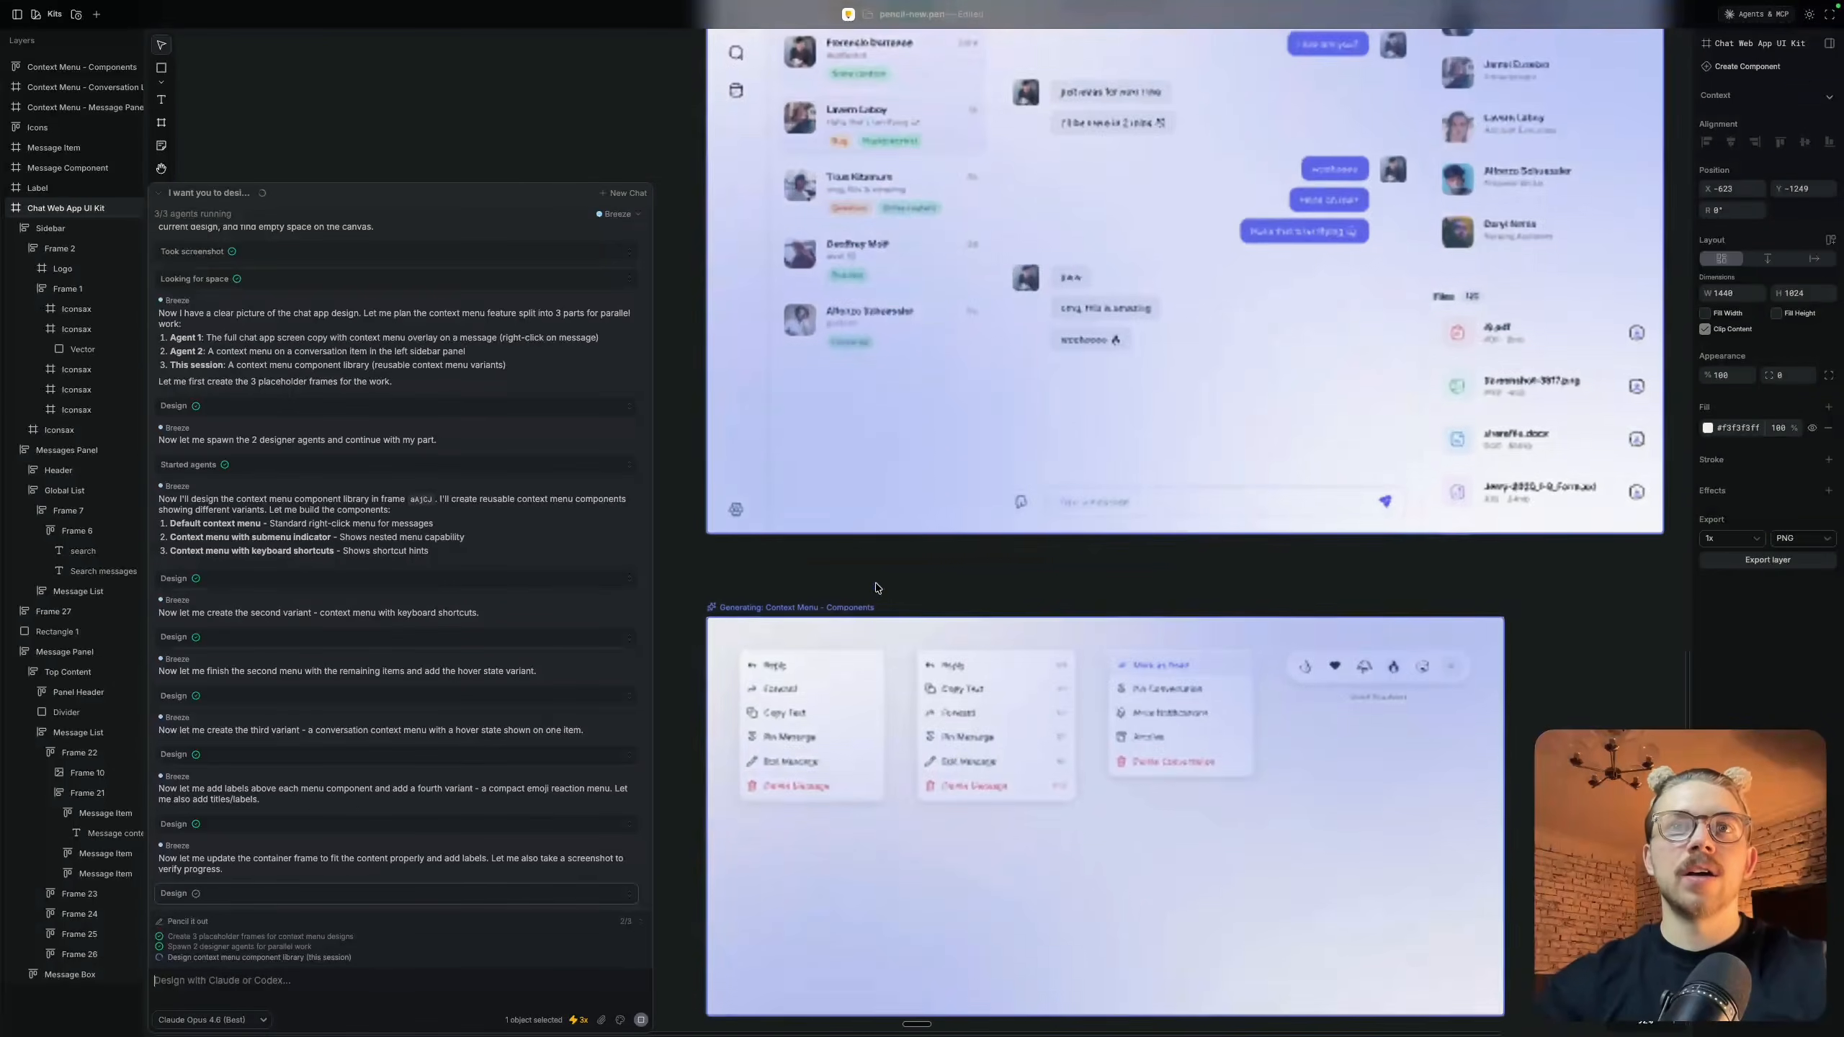
scroll(933, 759, down, 8)
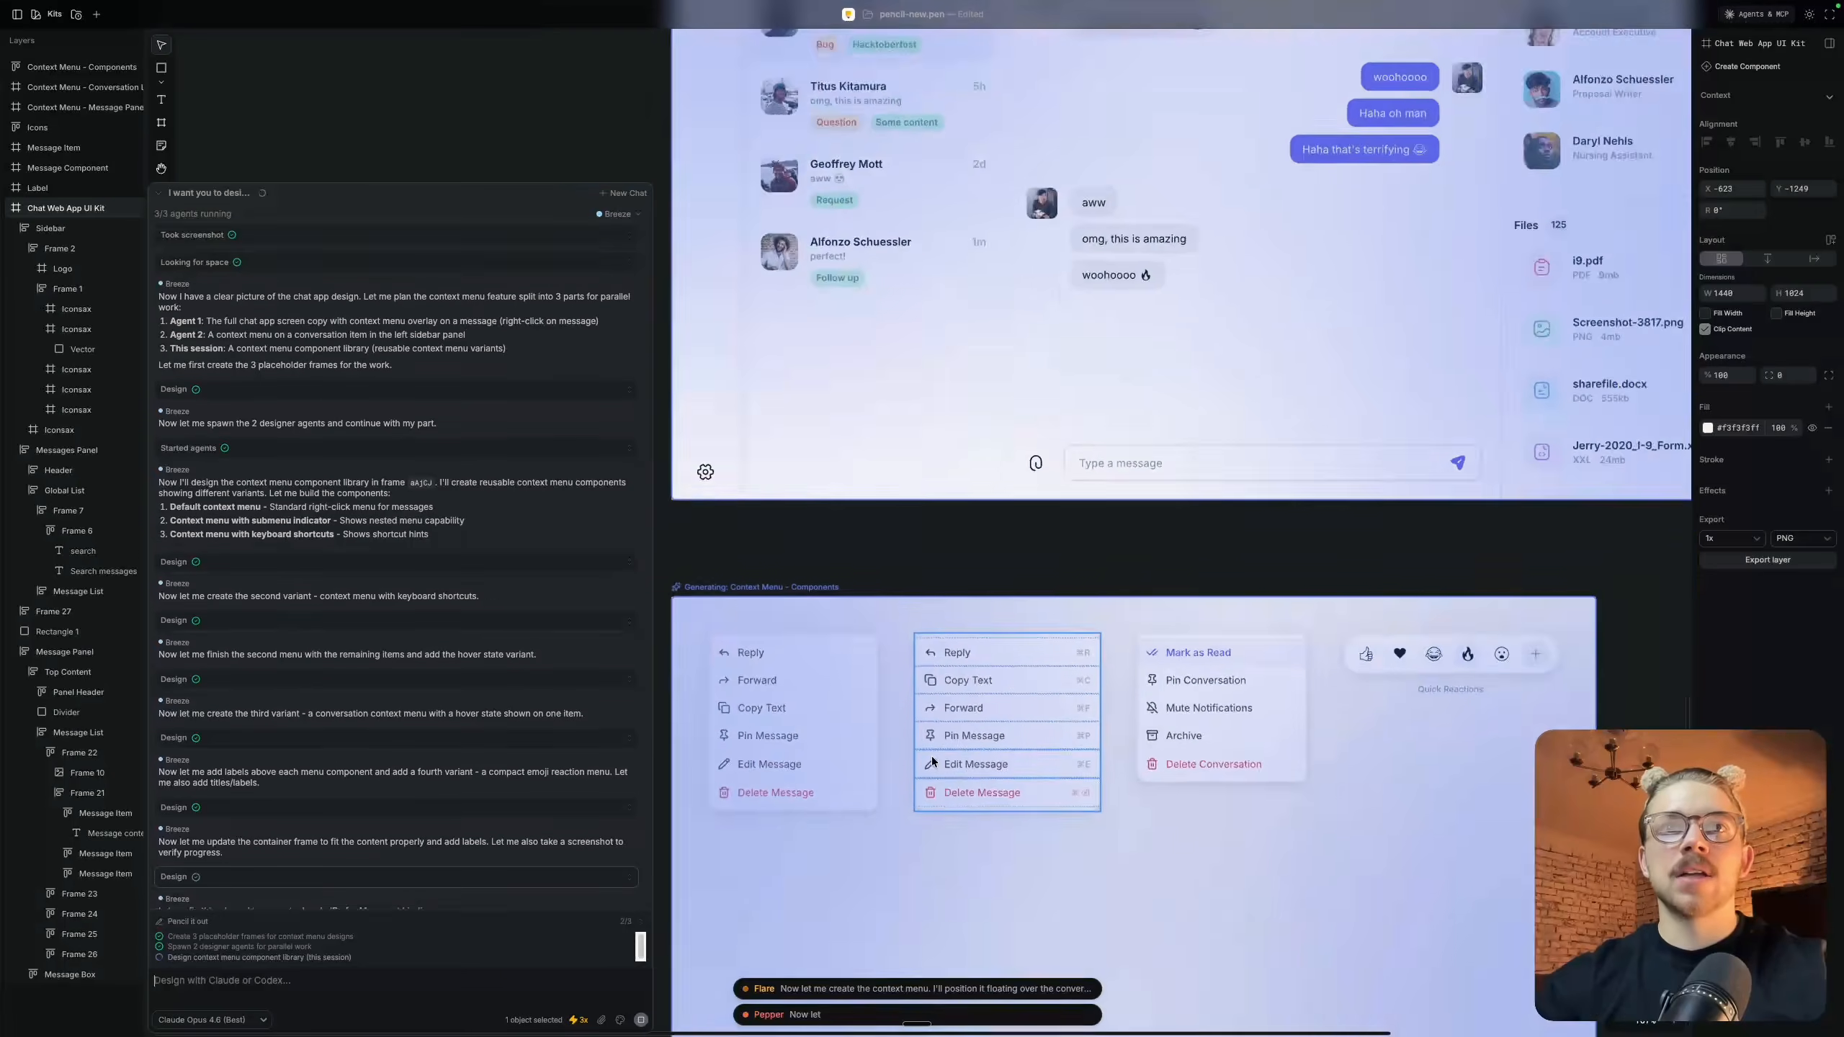
scroll(933, 760, up, 6)
scroll(930, 755, up, 5)
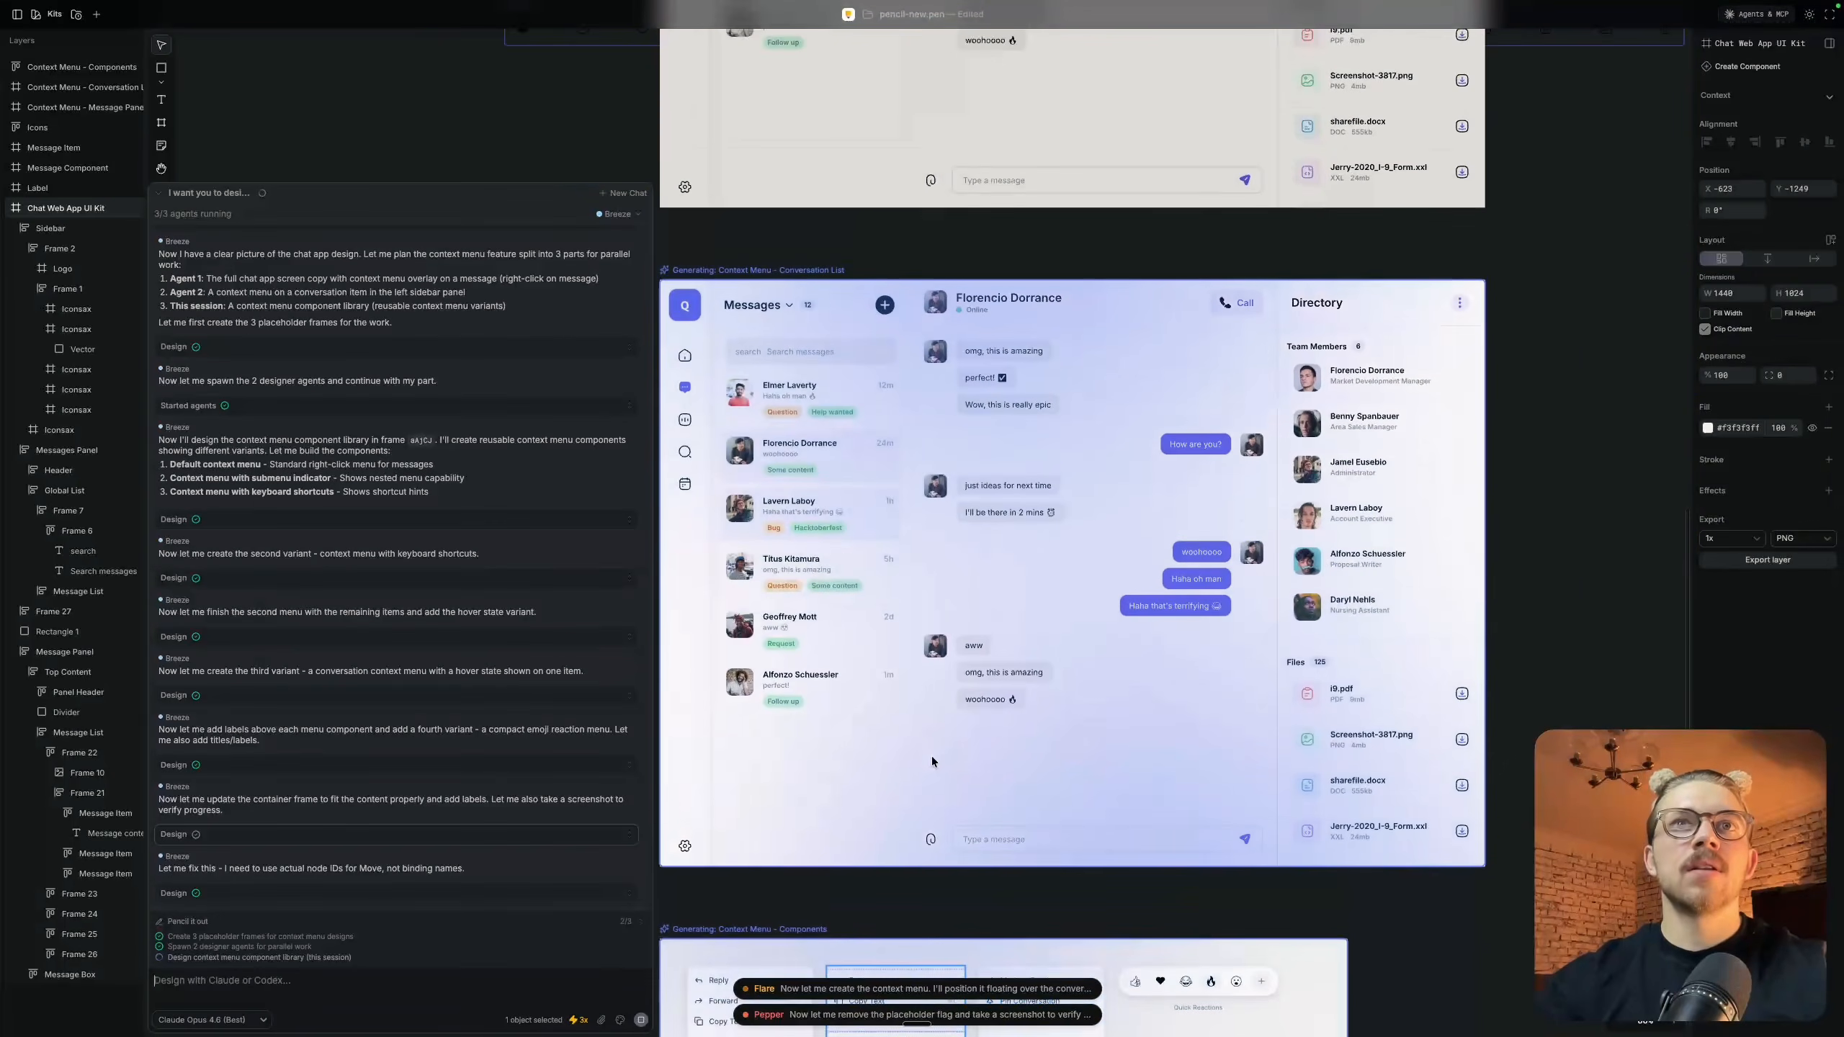
scroll(931, 755, down, 5)
scroll(980, 654, up, 5)
scroll(1047, 452, up, 6)
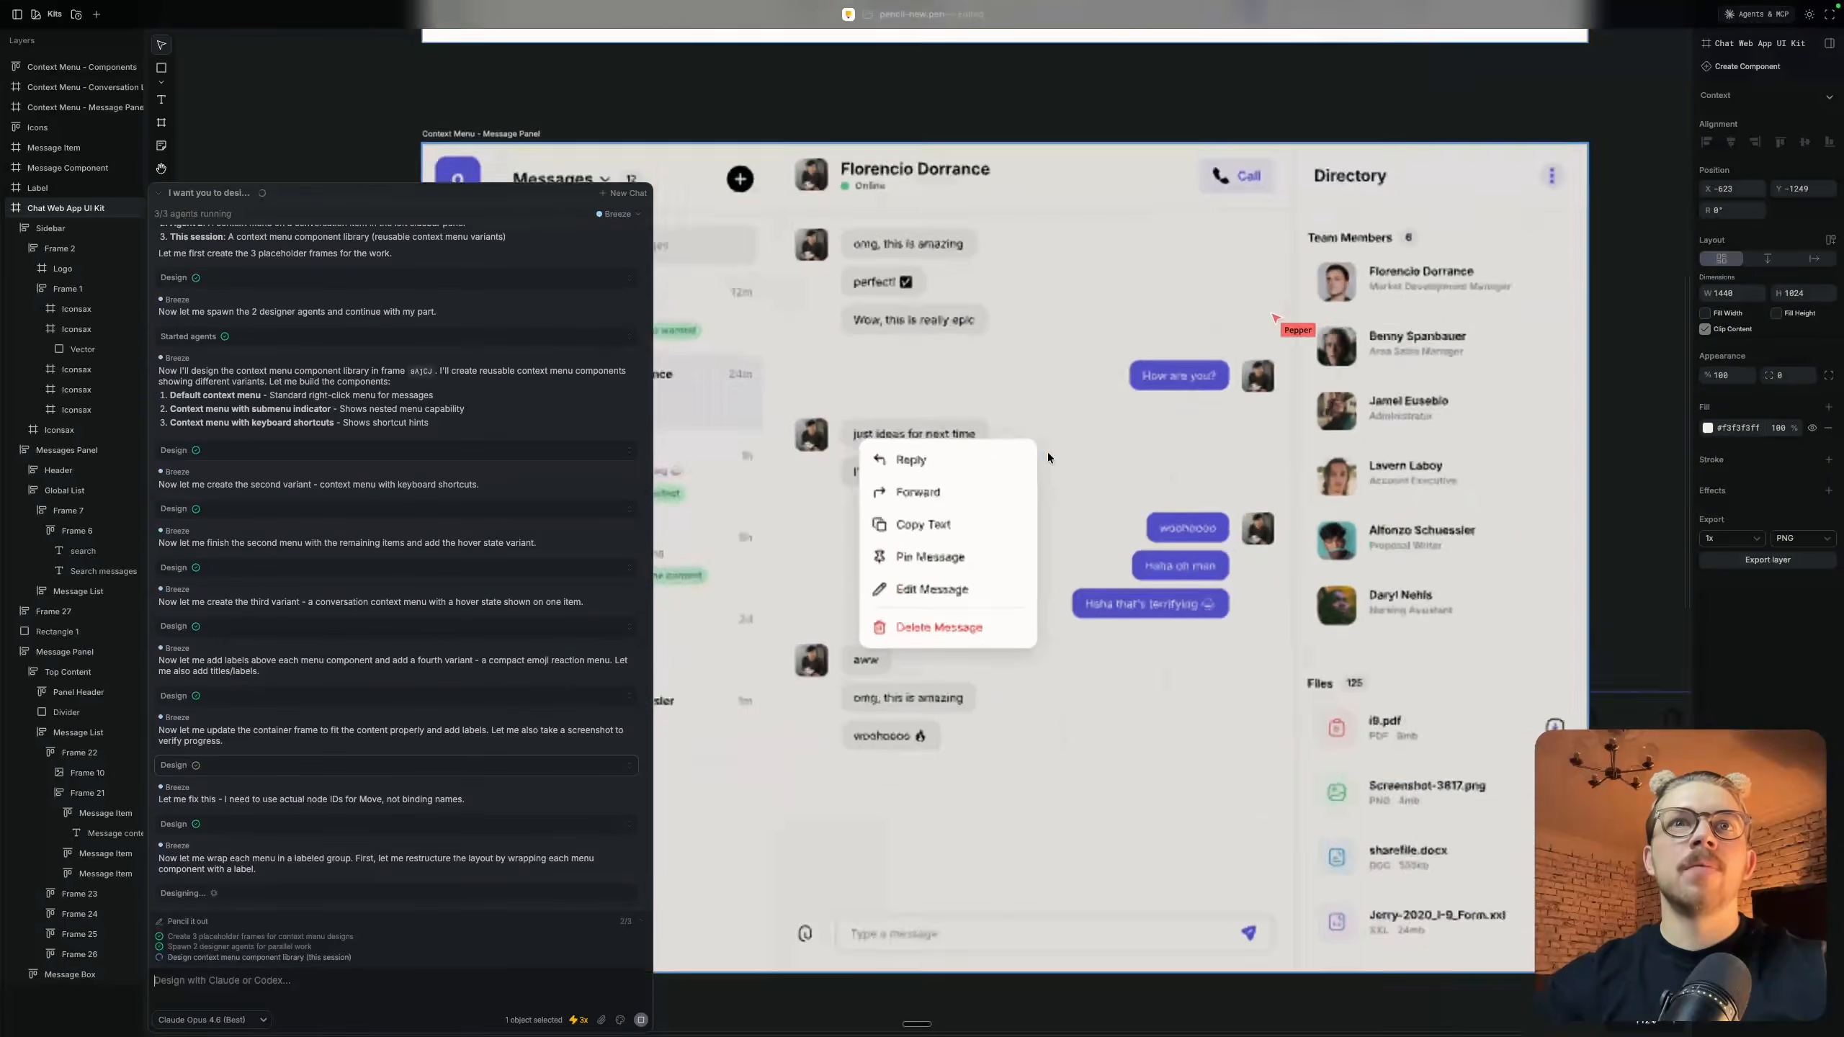
scroll(1048, 452, down, 6)
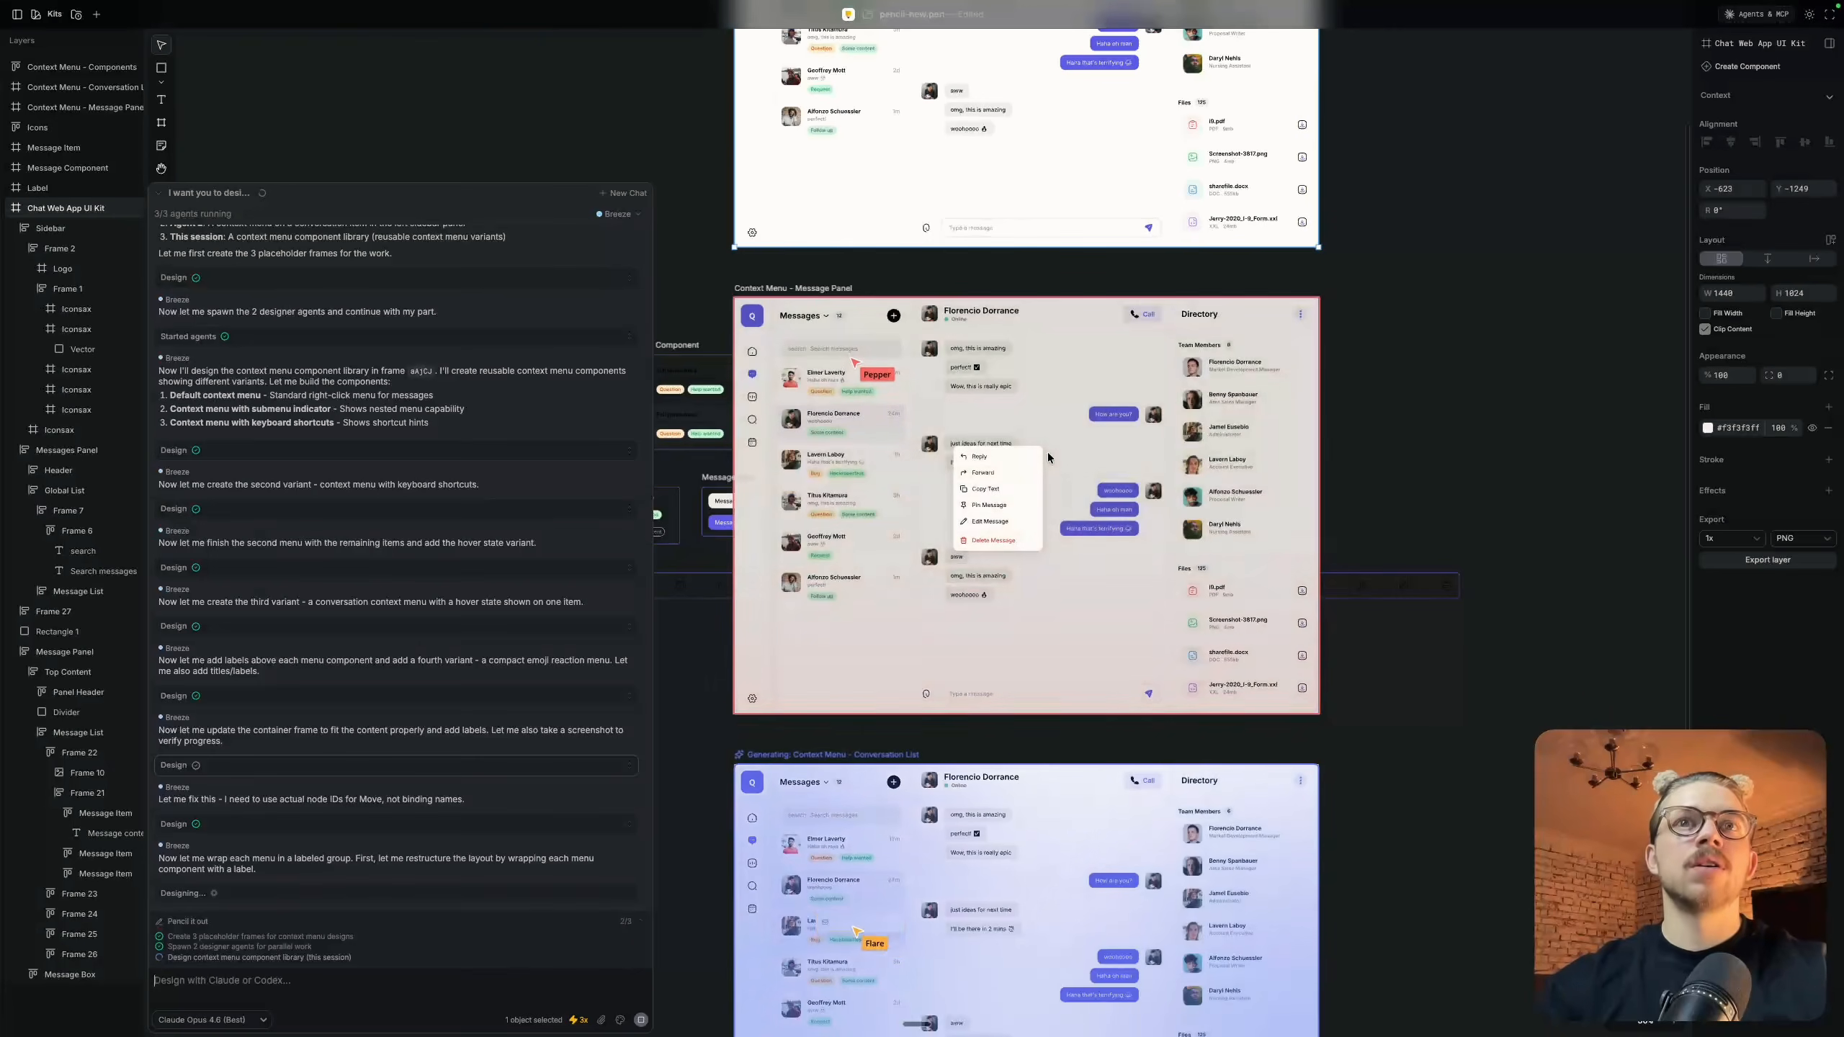
scroll(1047, 456, down, 5)
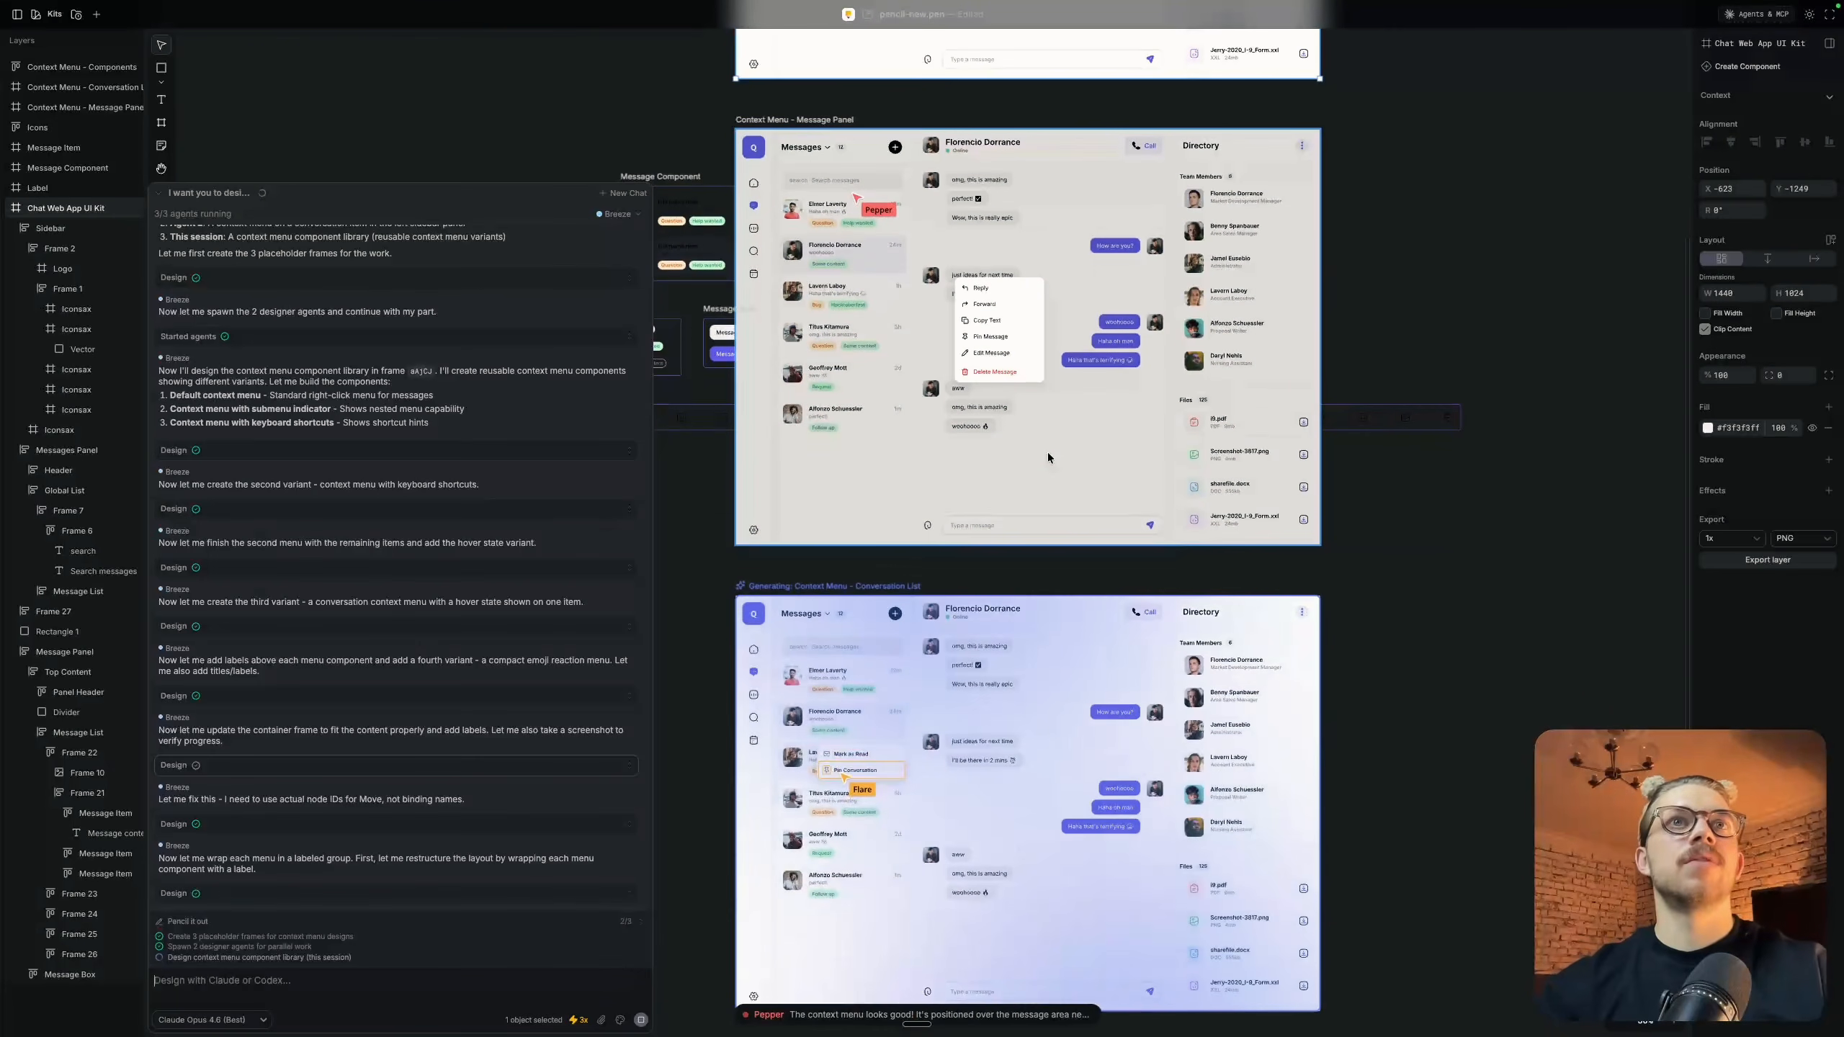
Inspect the conversation menu being built over the sidebar list in the Context Menu - Conversation List frame
scroll(1047, 456, down, 12)
scroll(1047, 456, down, 1)
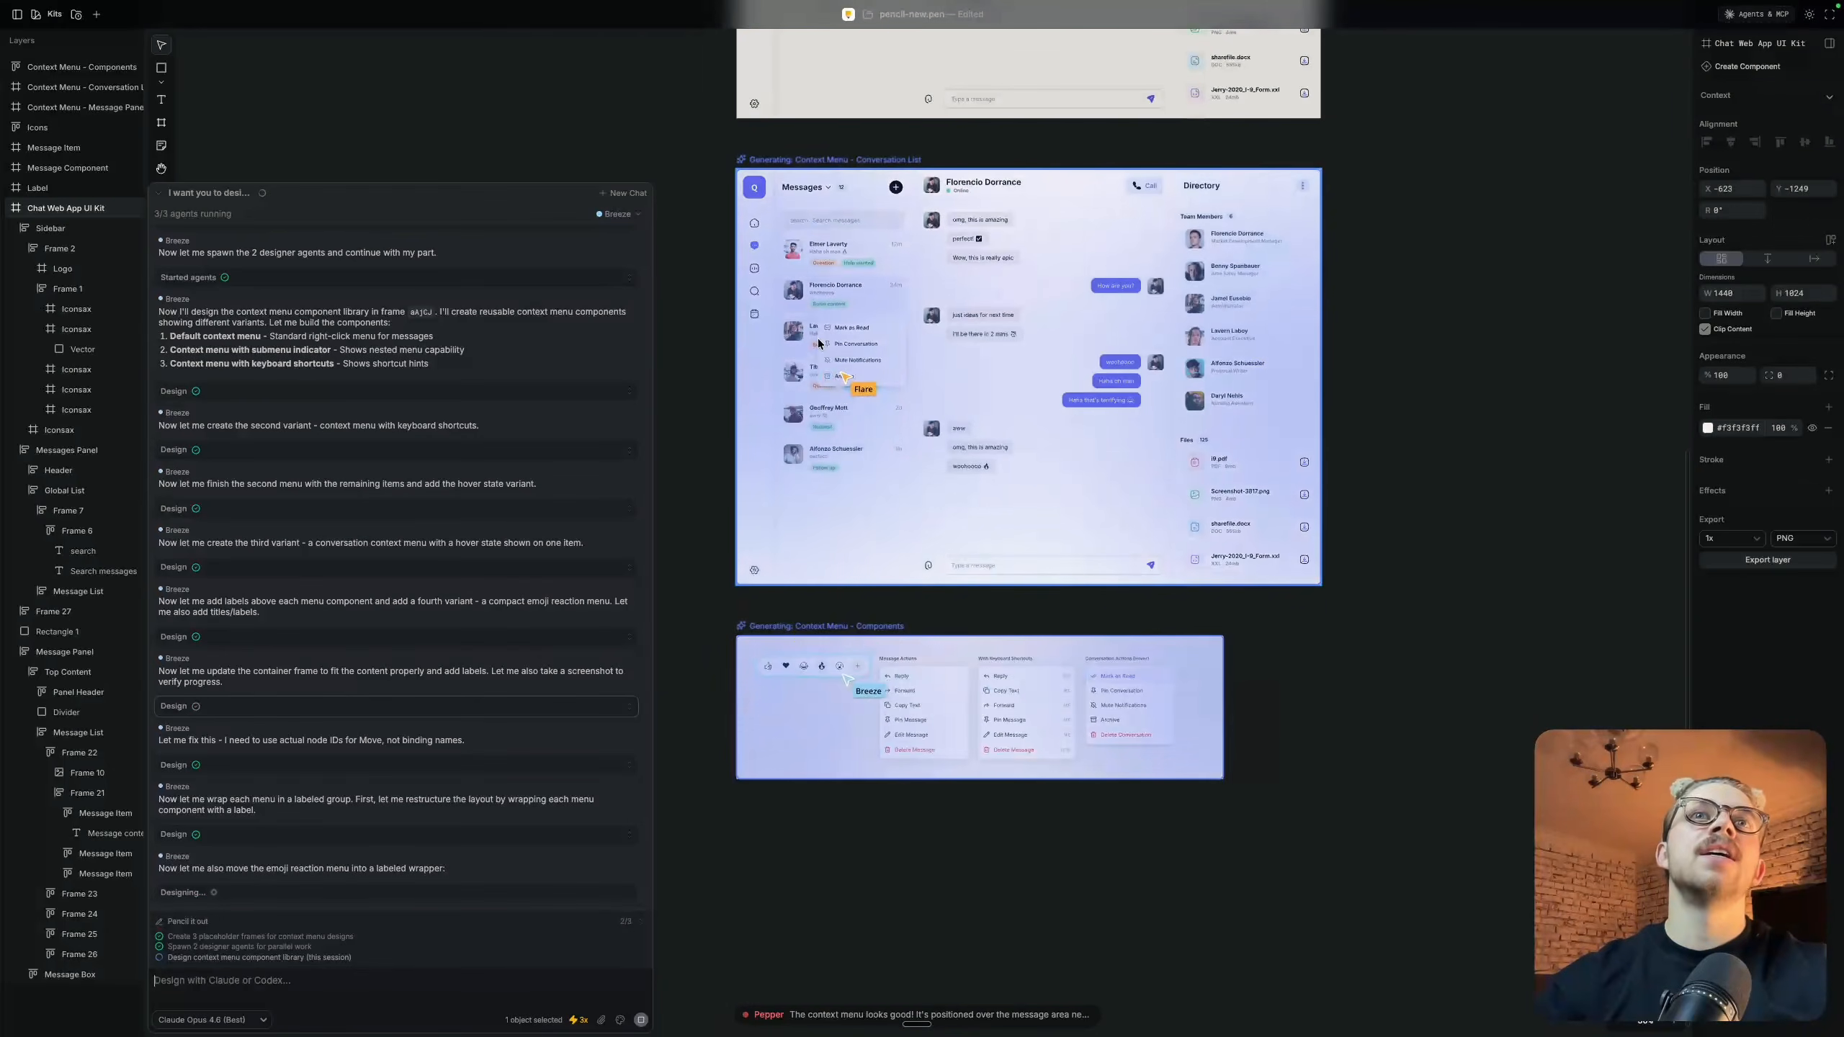
scroll(819, 343, up, 10)
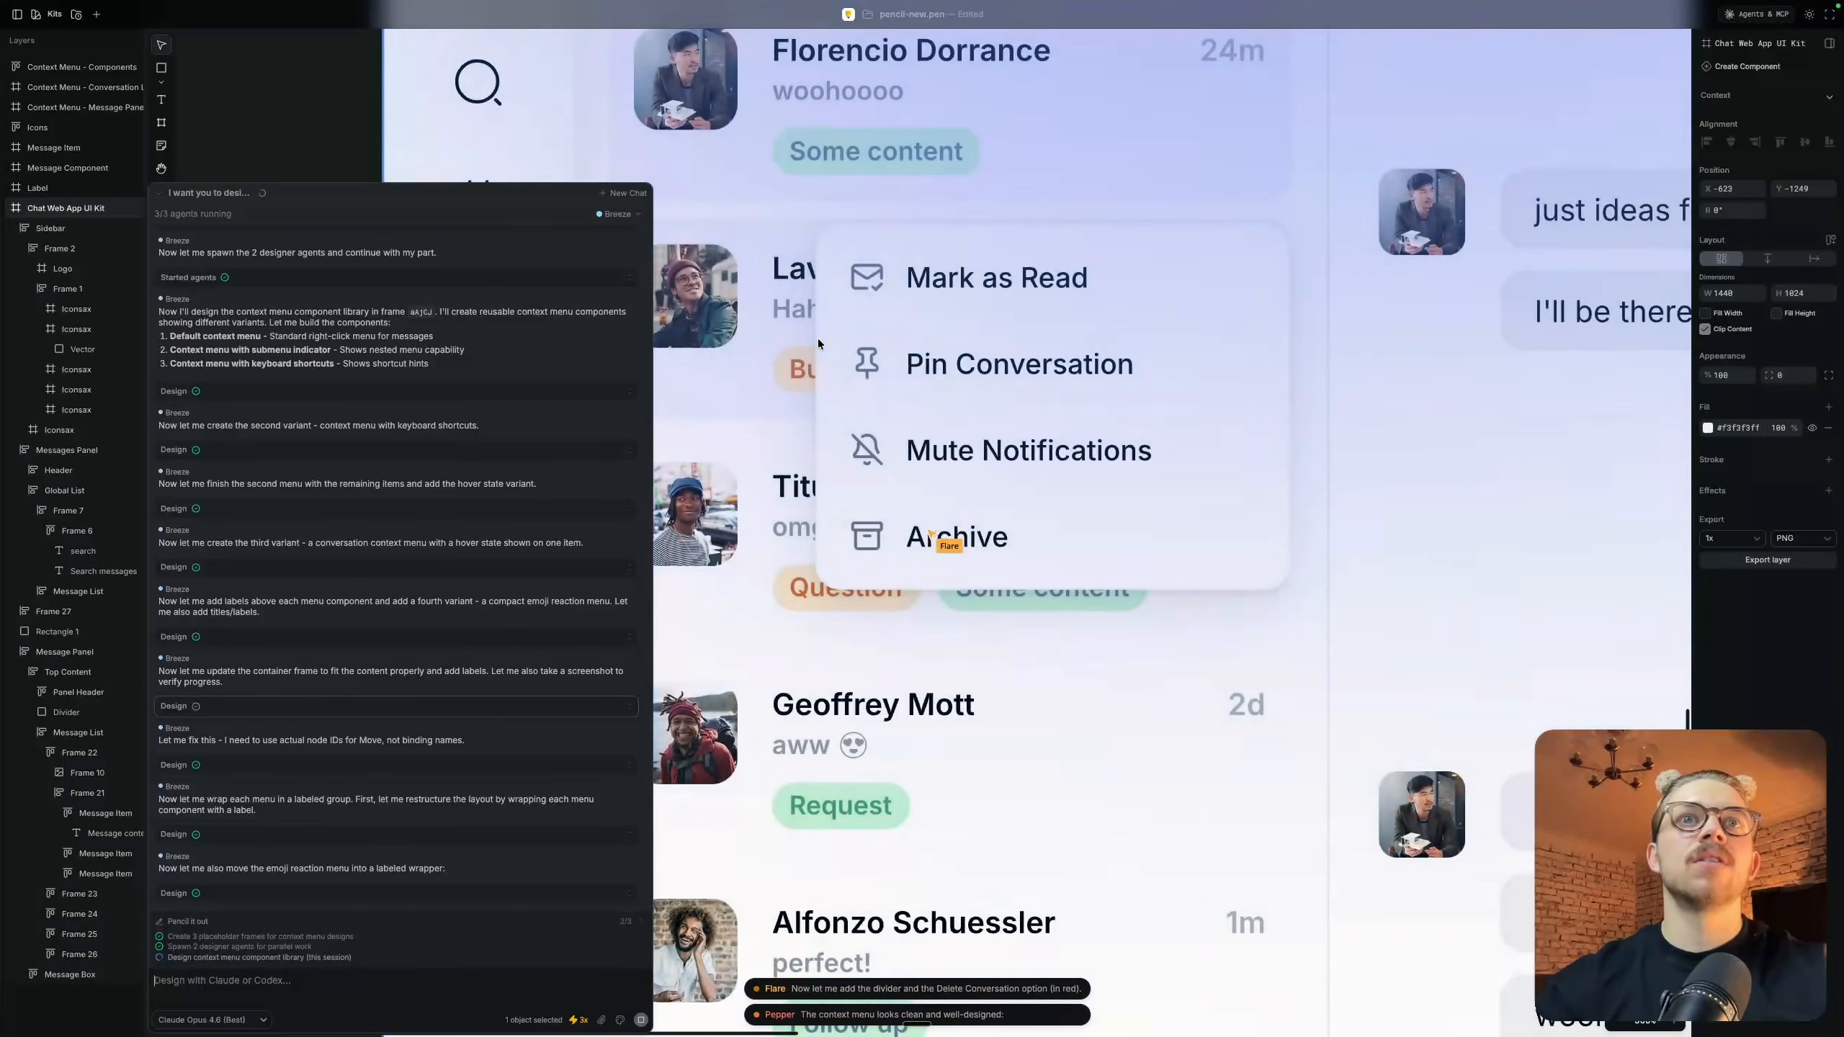
scroll(818, 337, down, 6)
scroll(818, 337, down, 8)
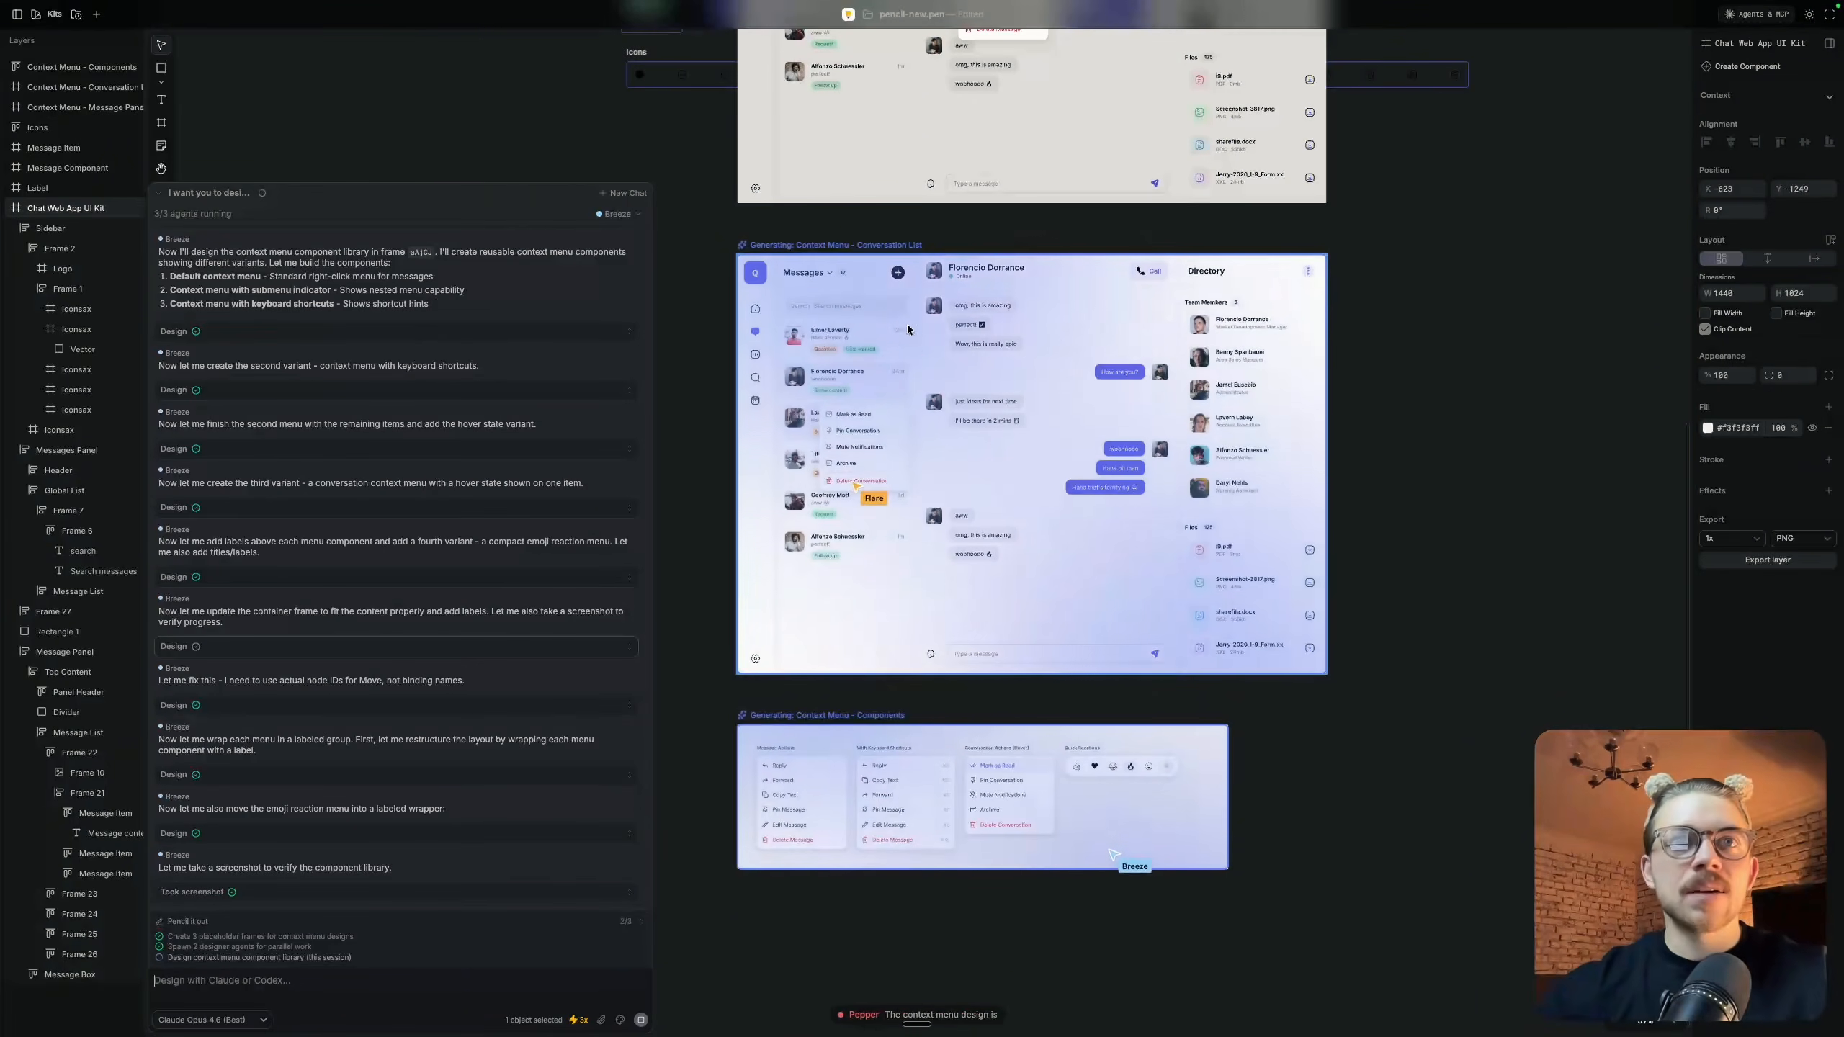
scroll(926, 844, up, 3)
scroll(926, 844, down, 3)
Review the menu variants in the Context Menu - Components frame and select the Menus Row that holds the Quick Reactions bar
scroll(926, 845, down, 5)
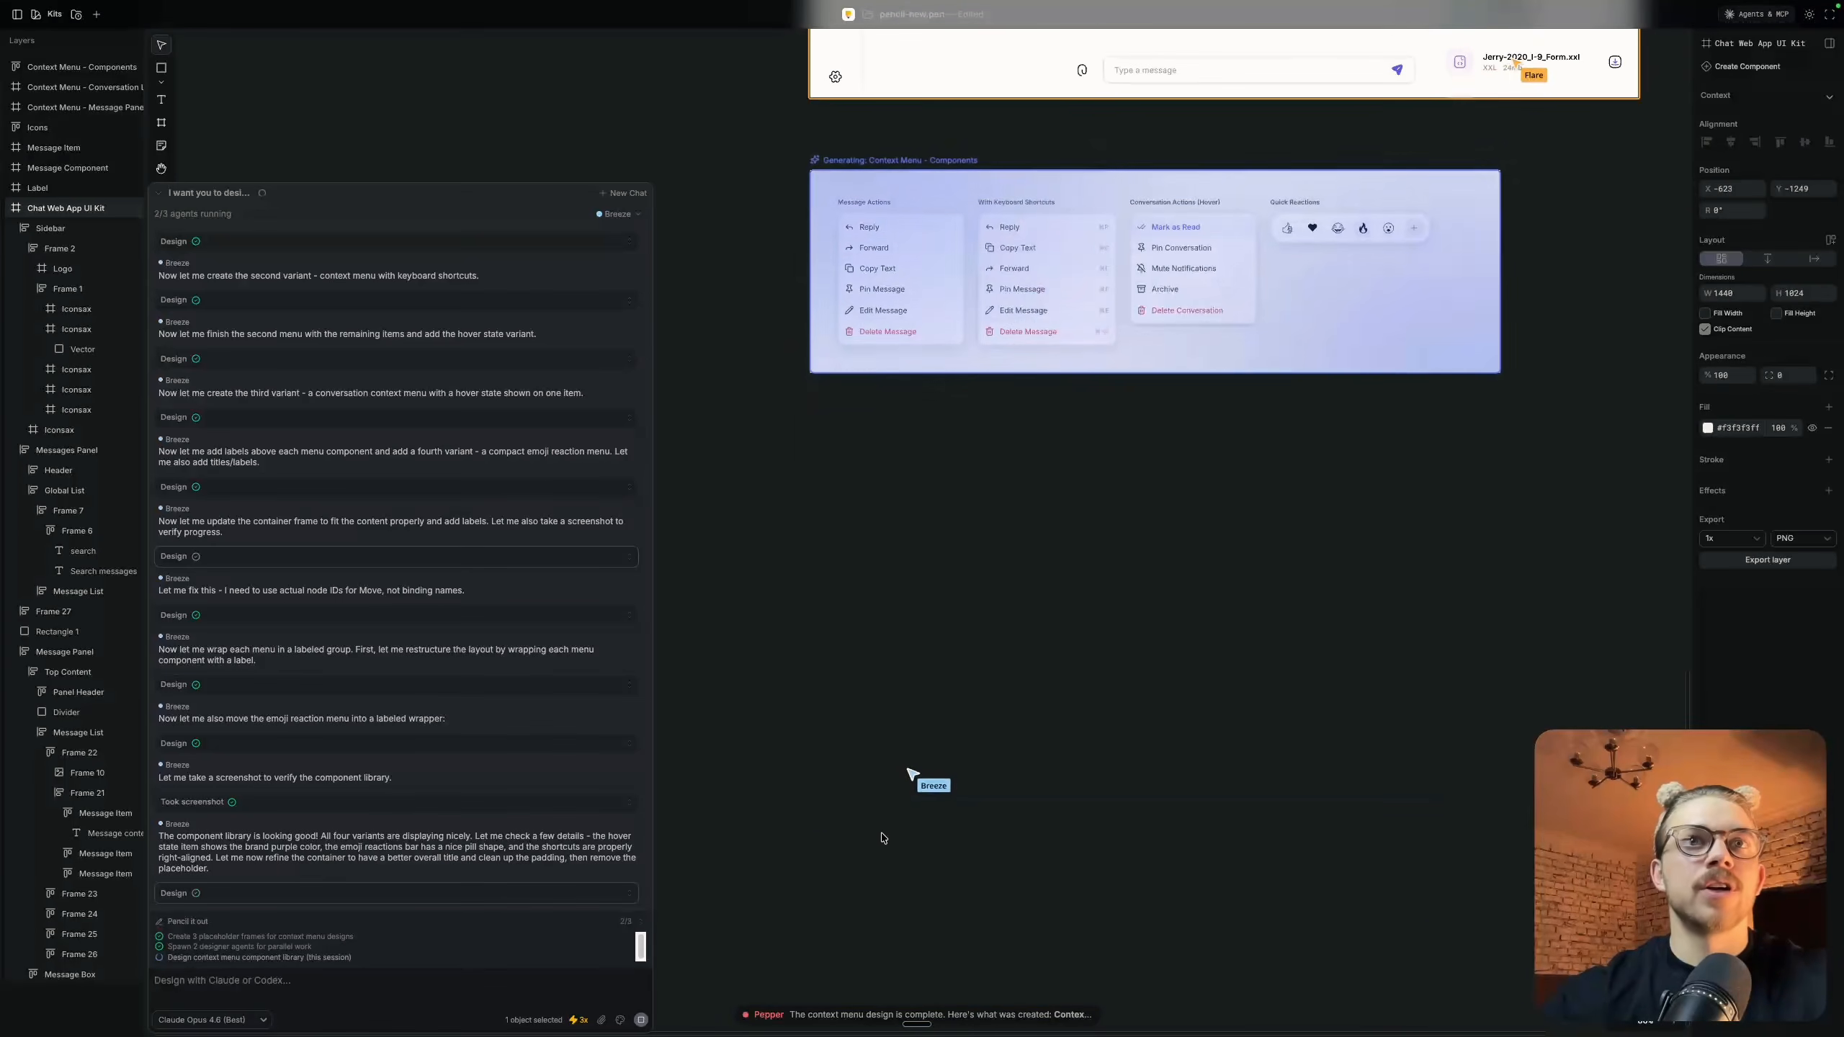
scroll(1038, 466, up, 3)
scroll(1037, 466, right, 2)
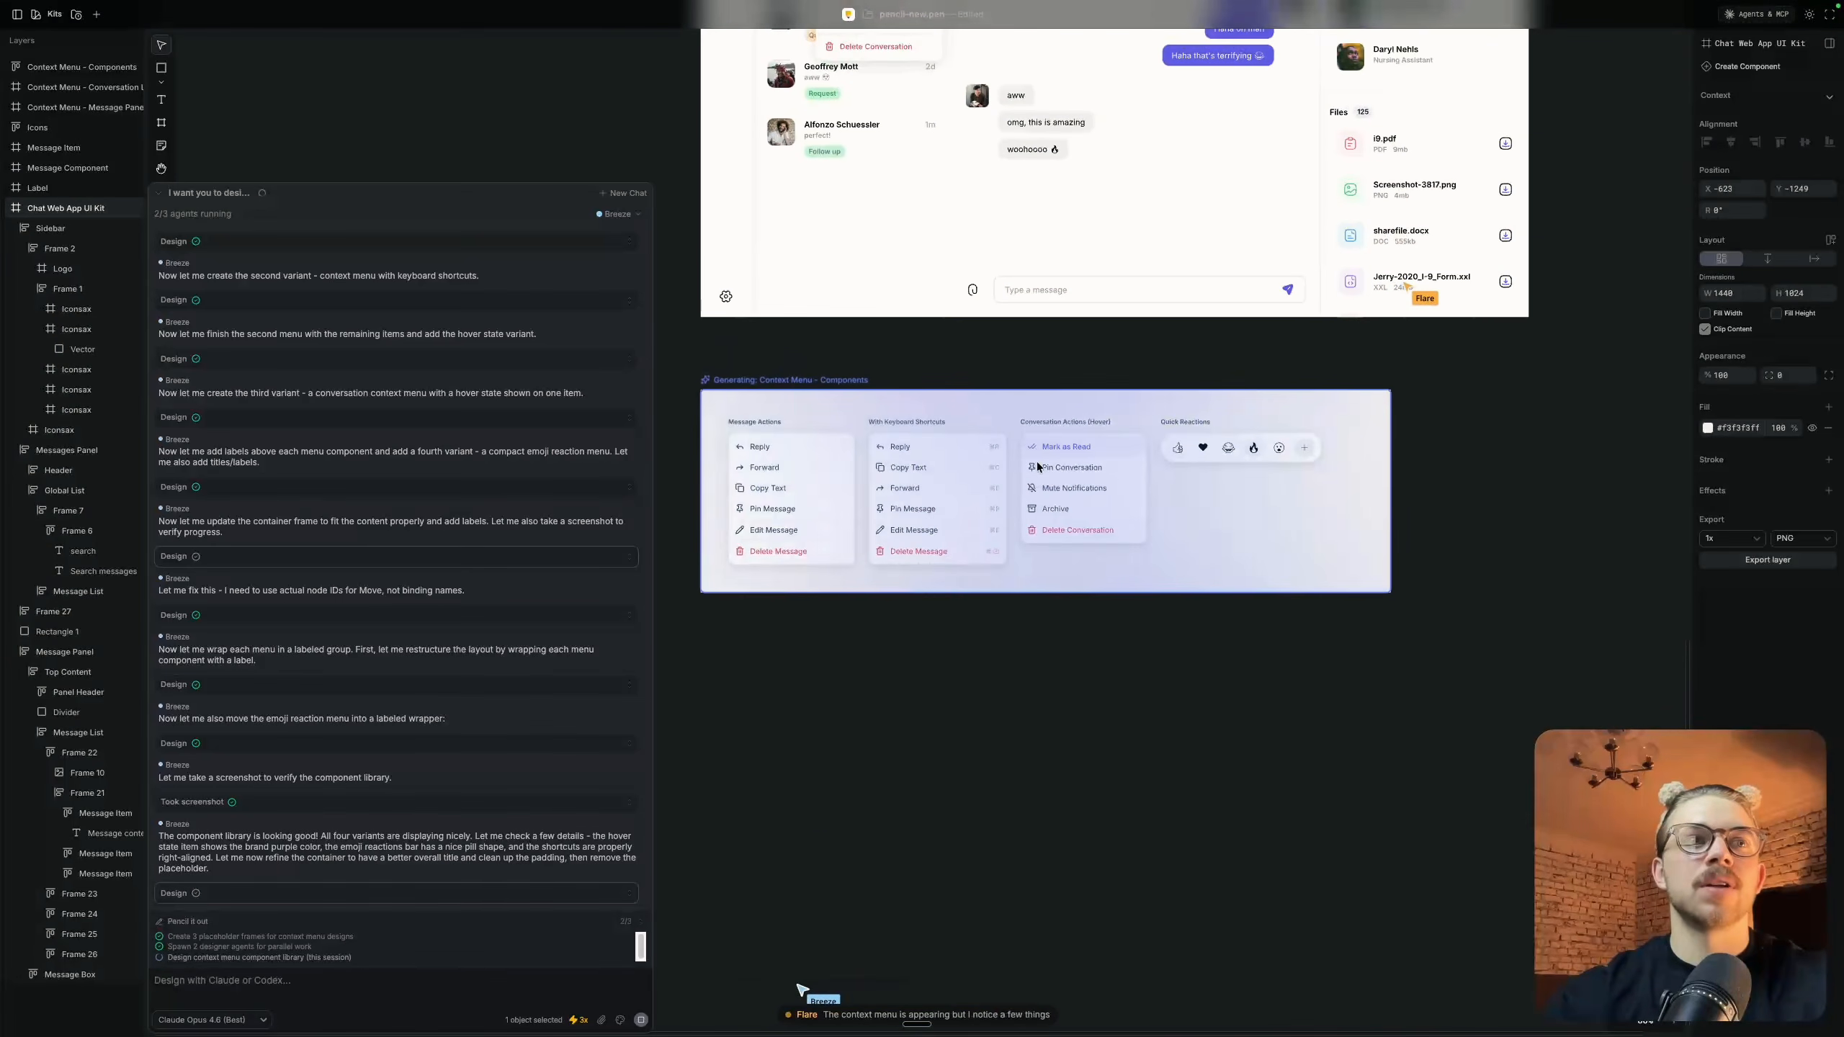
scroll(904, 458, up, 5)
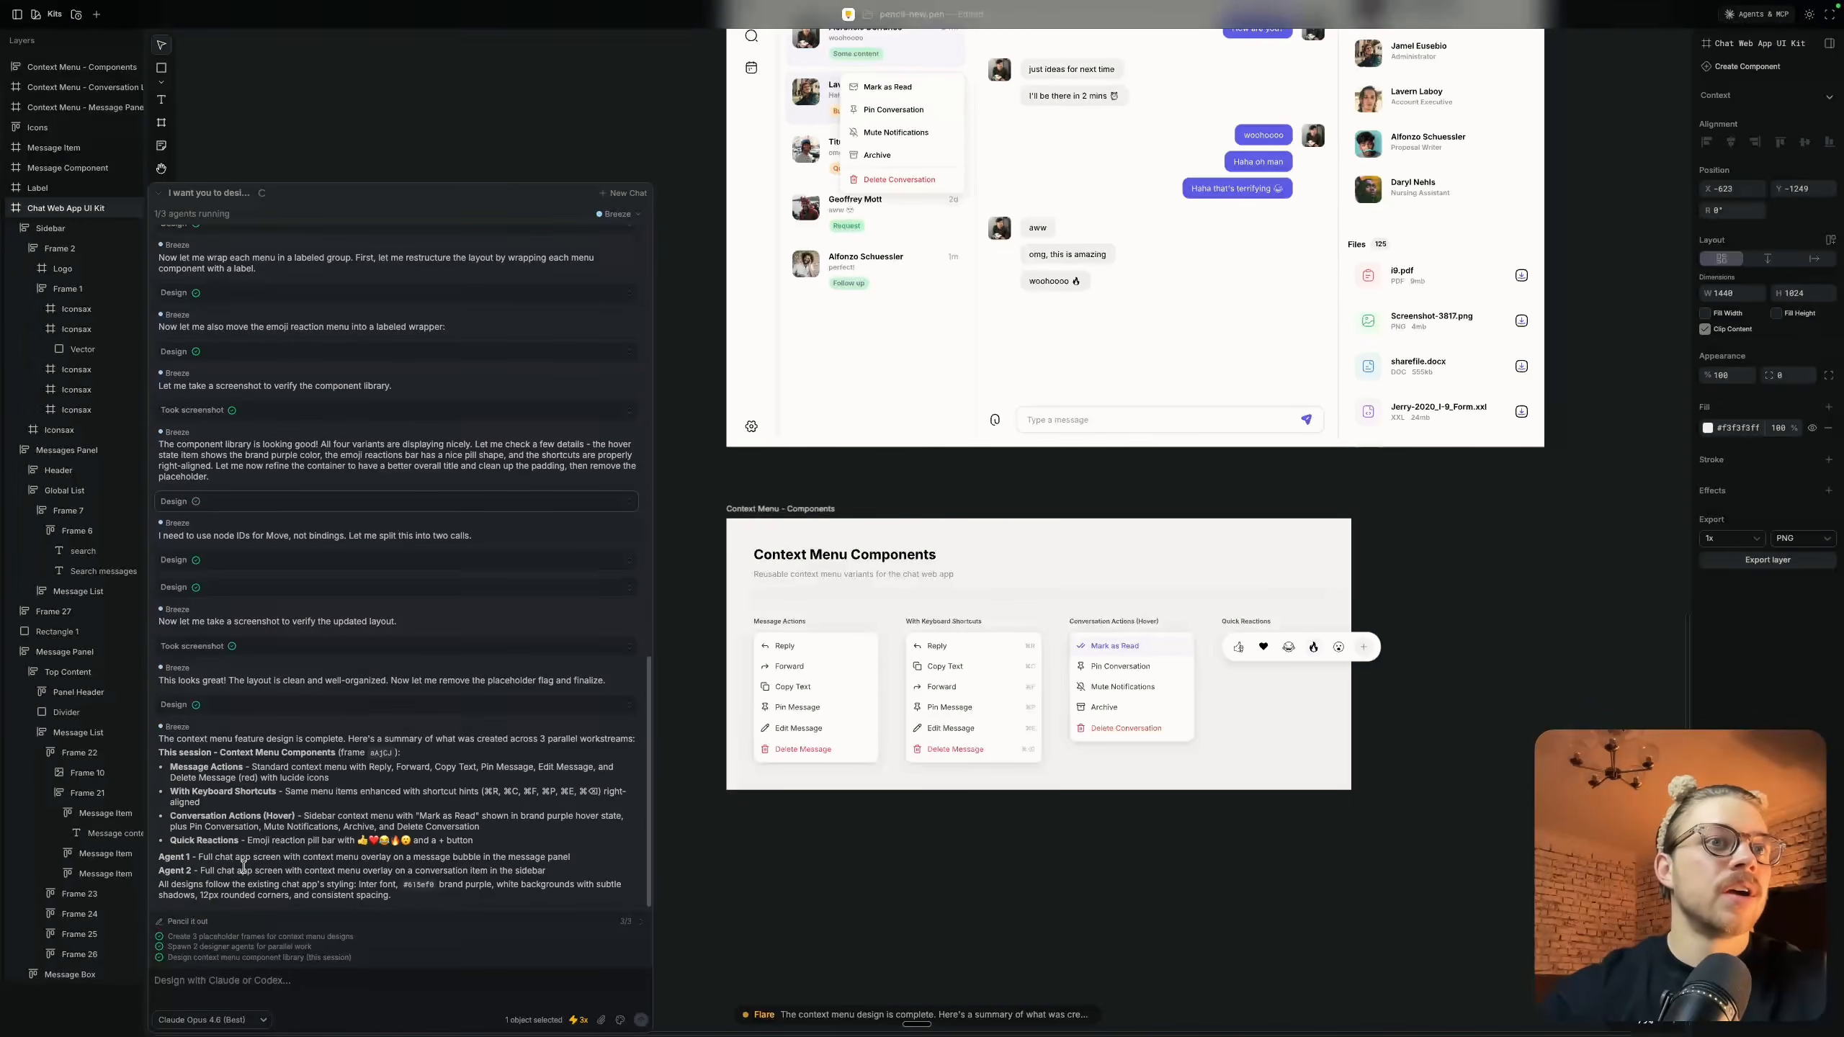
scroll(824, 640, up, 5)
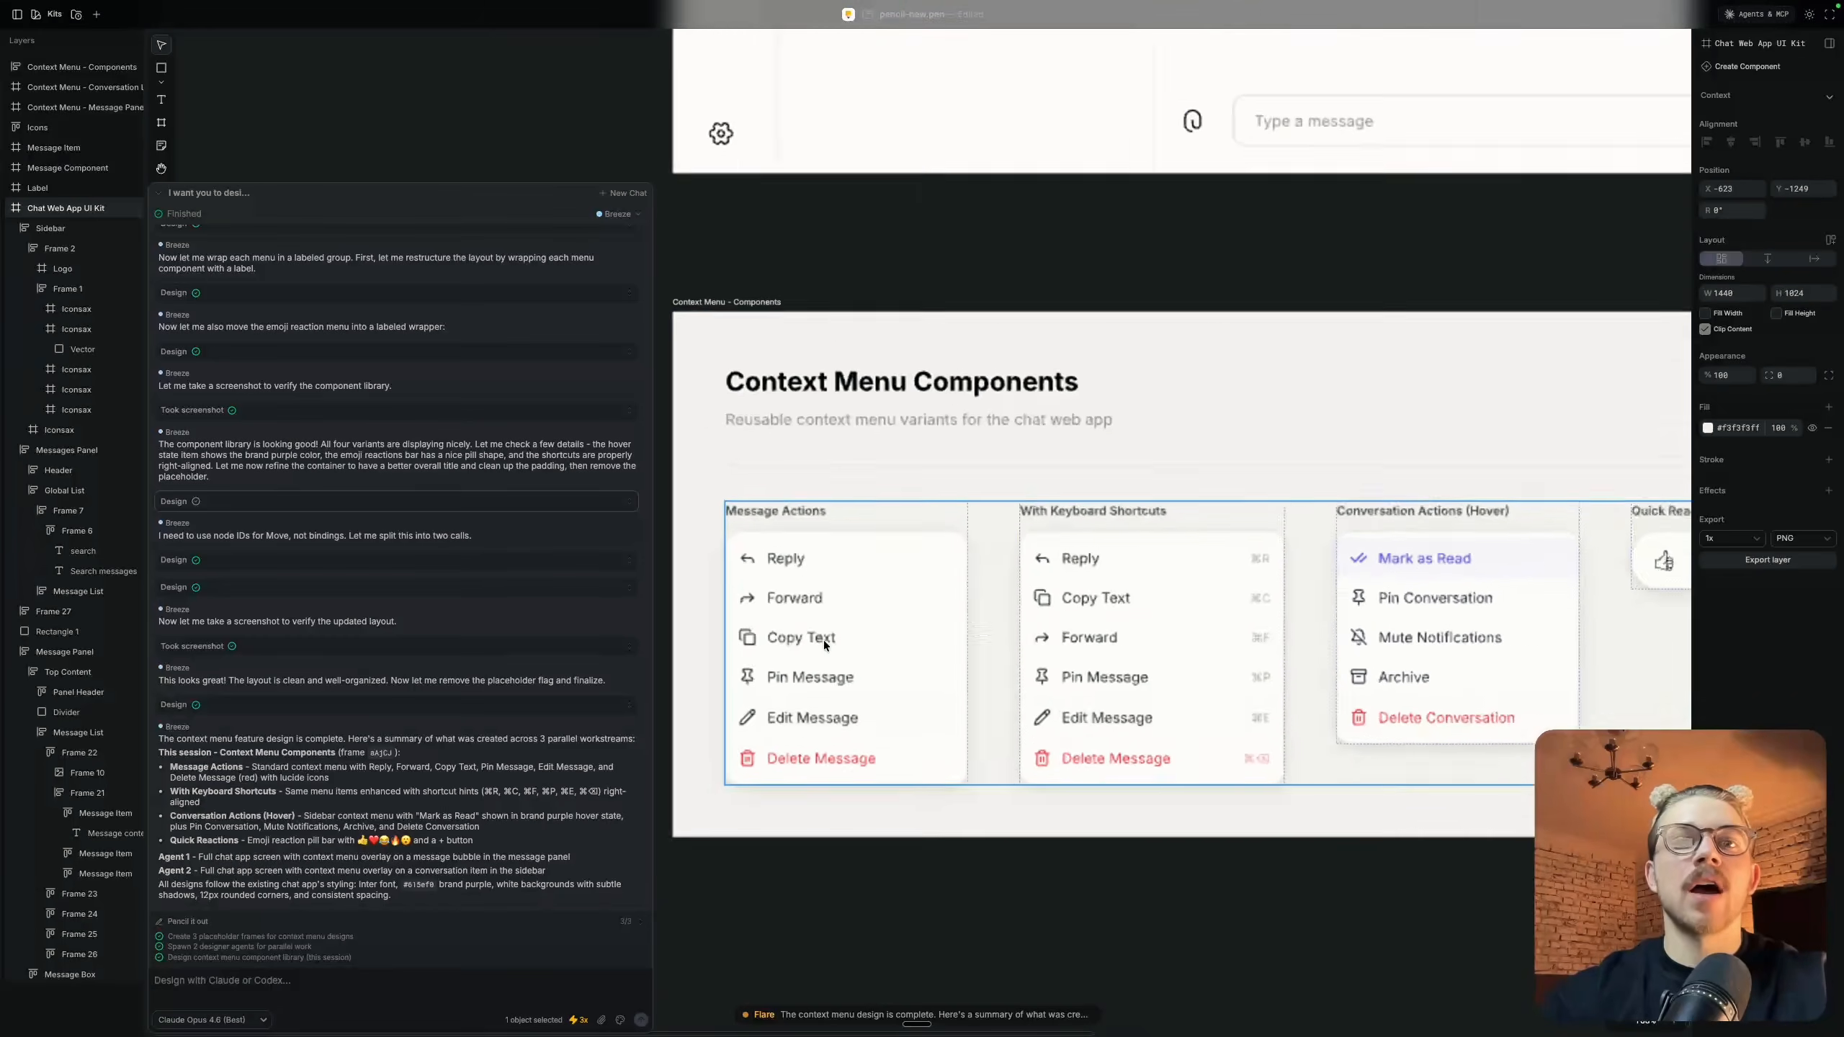
scroll(824, 639, down, 5)
scroll(824, 639, right, 5)
scroll(1242, 609, up, 5)
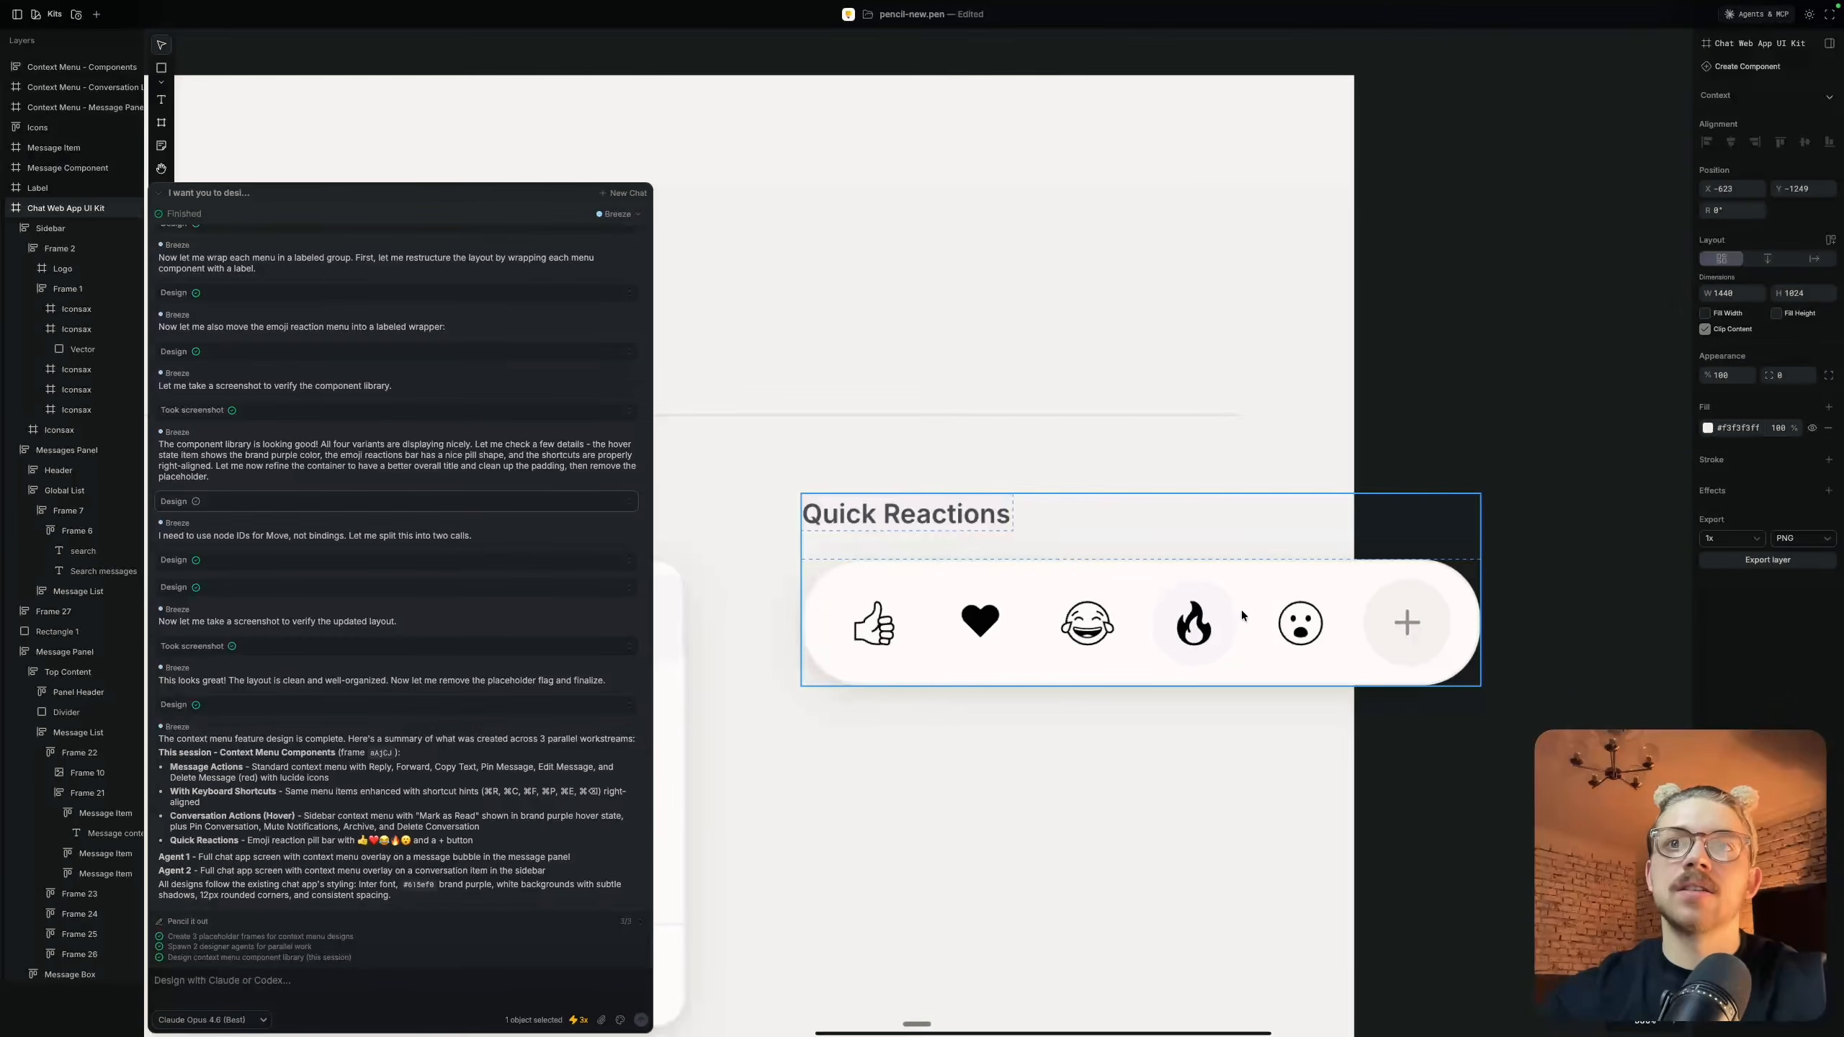
click(878, 623)
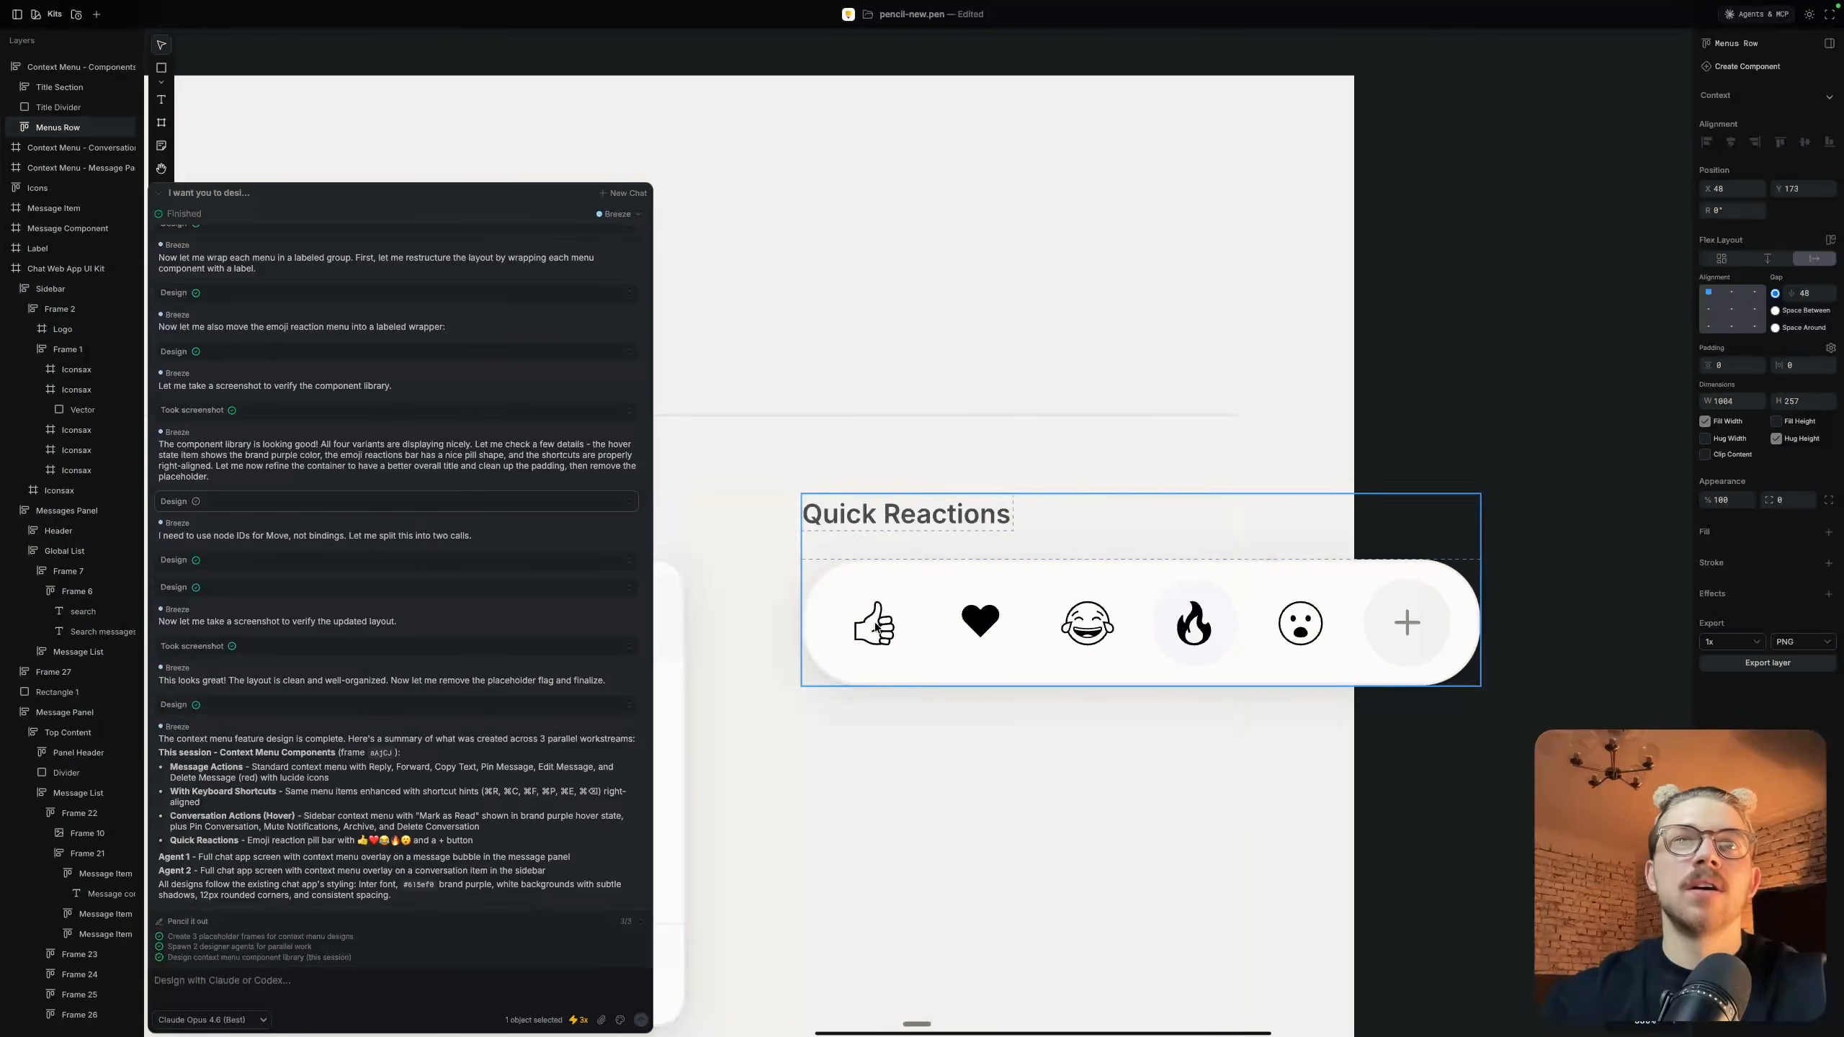
Drill into the Quick Reactions bar and select its thumbs-up emoji
double_click(876, 626)
double_click(877, 625)
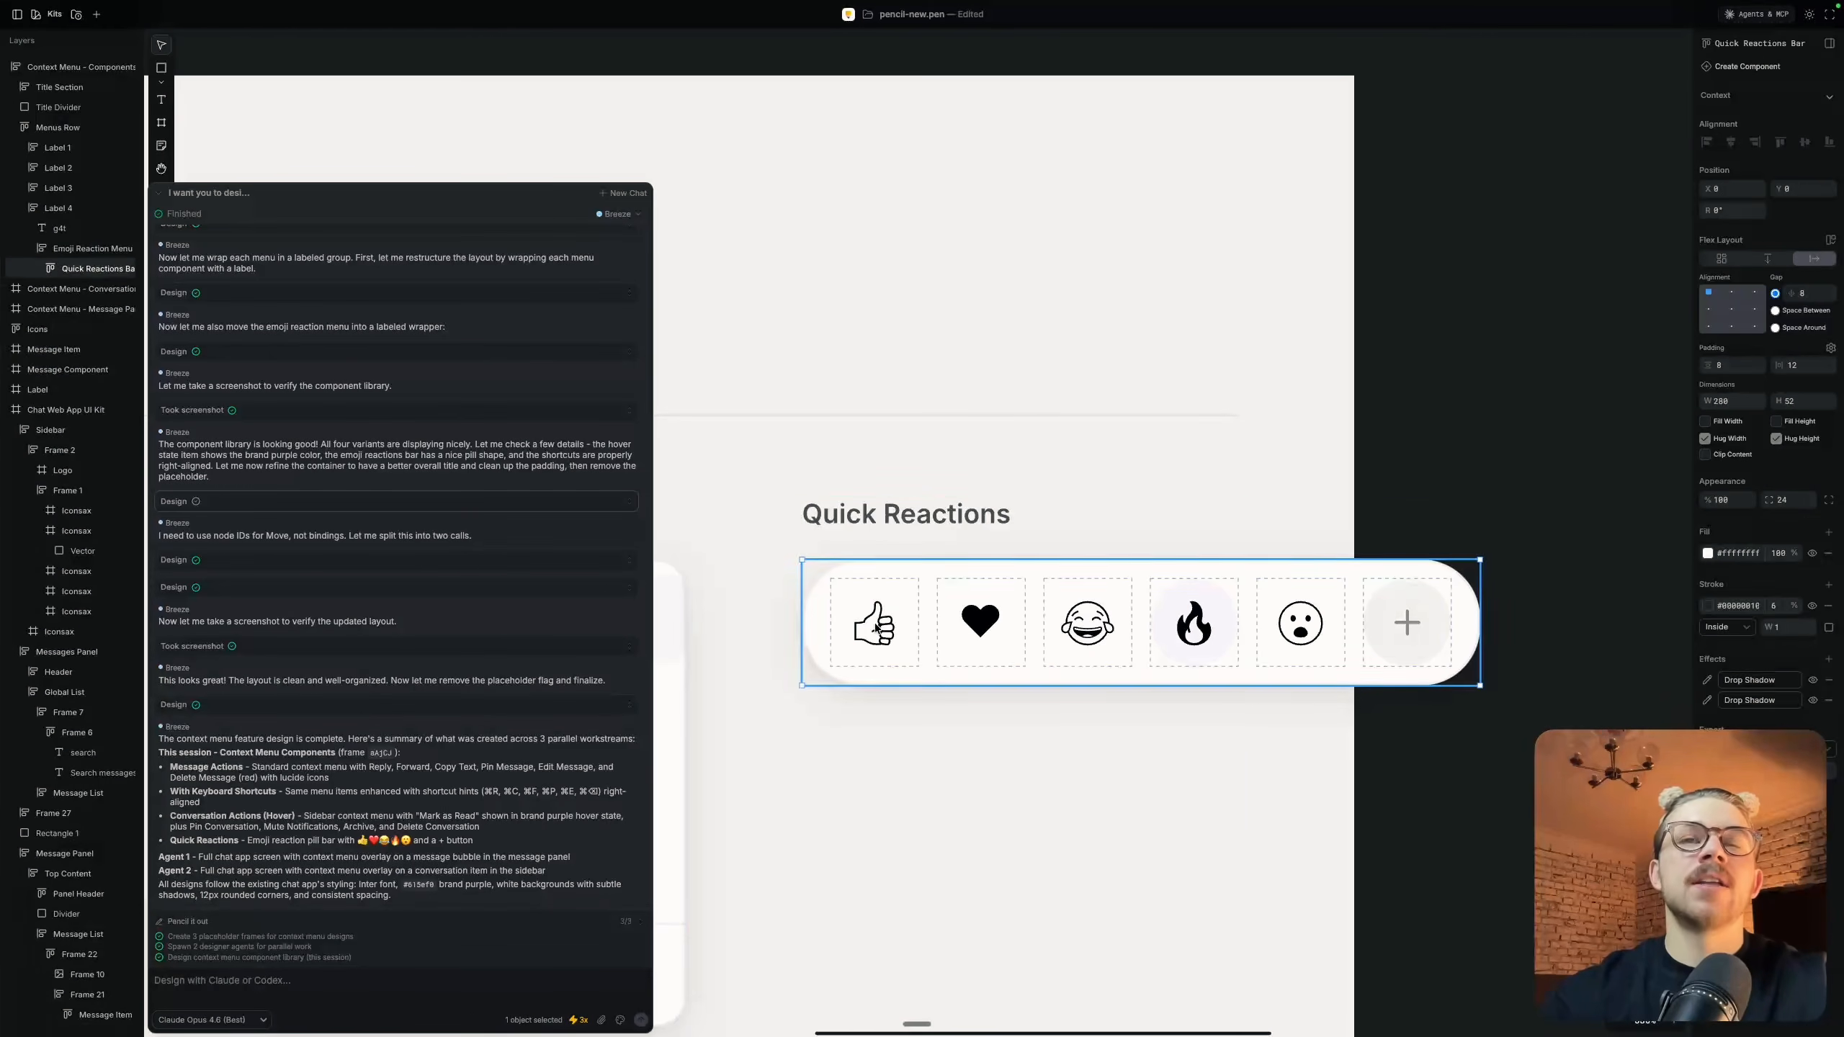
double_click(876, 626)
Try a grinning-face emoji in a temporary text layer reading "fjsdfkgj" on the empty canvas, and delete the layer
scroll(1233, 461, down, 5)
scroll(1233, 461, right, 3)
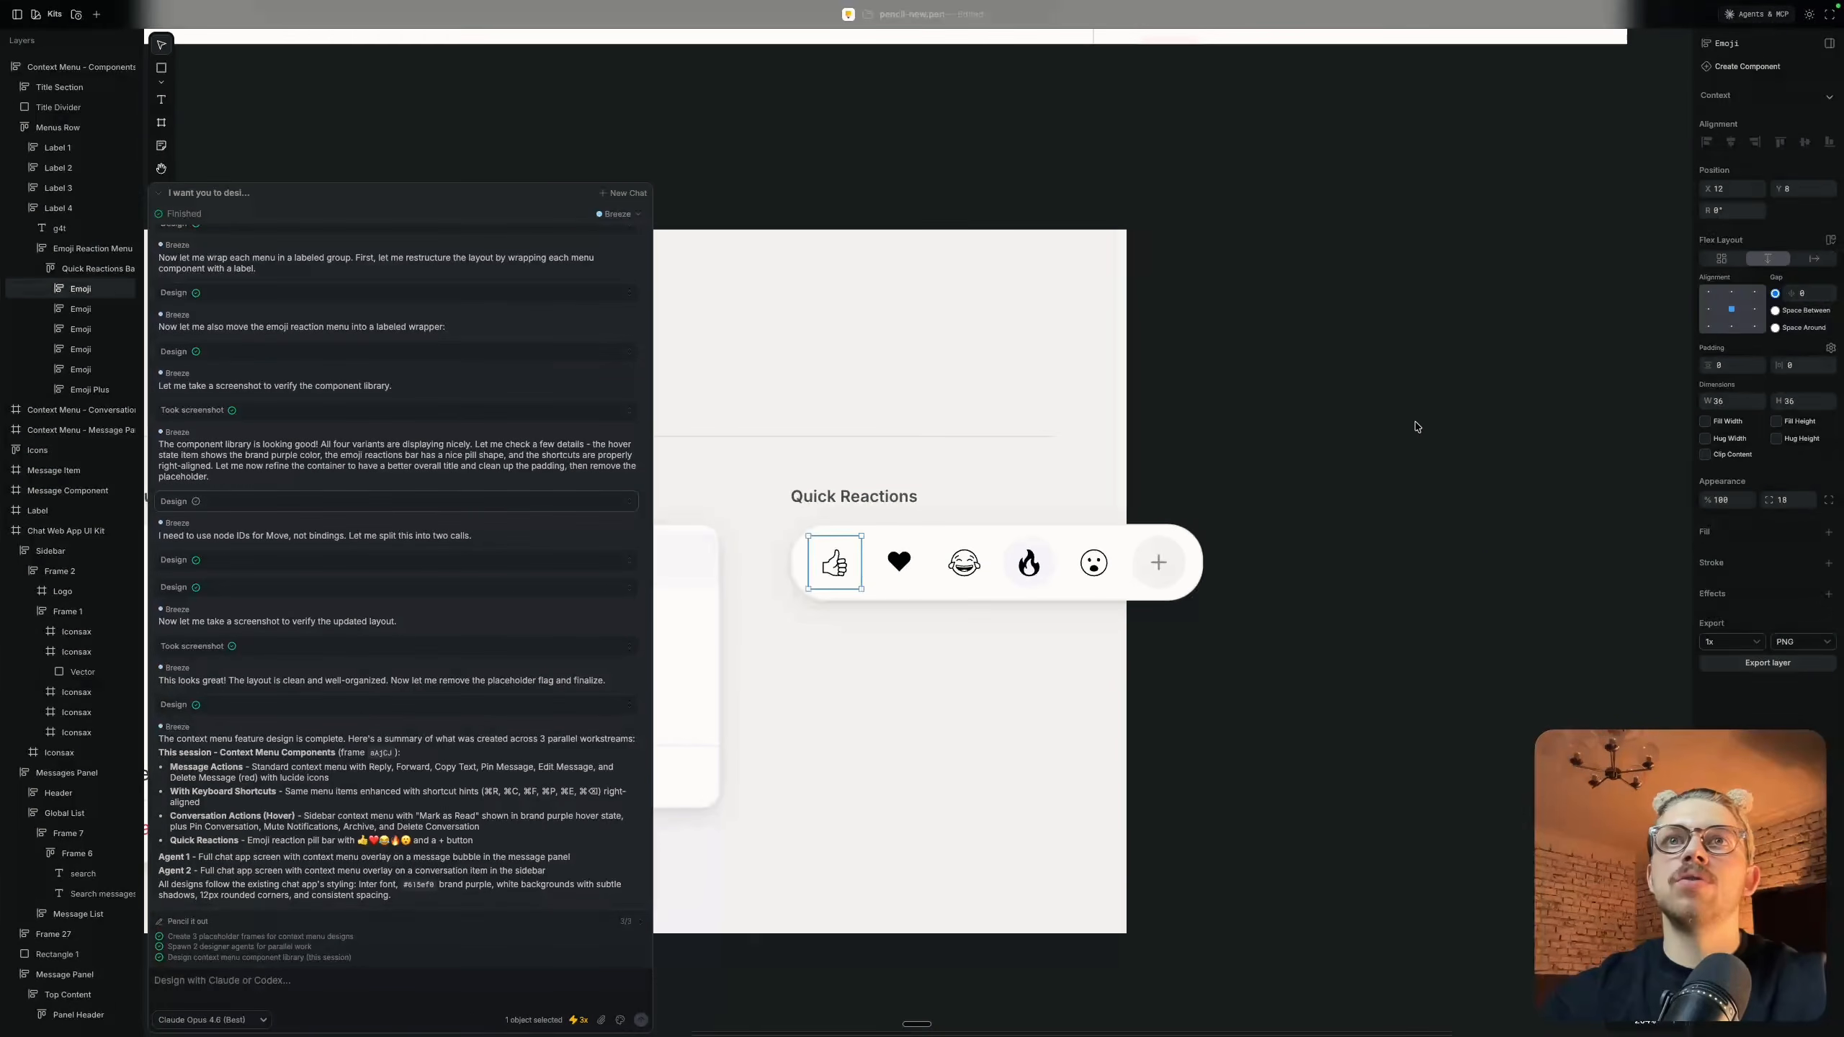
scroll(1414, 427, right, 3)
key(t)
click(1304, 411)
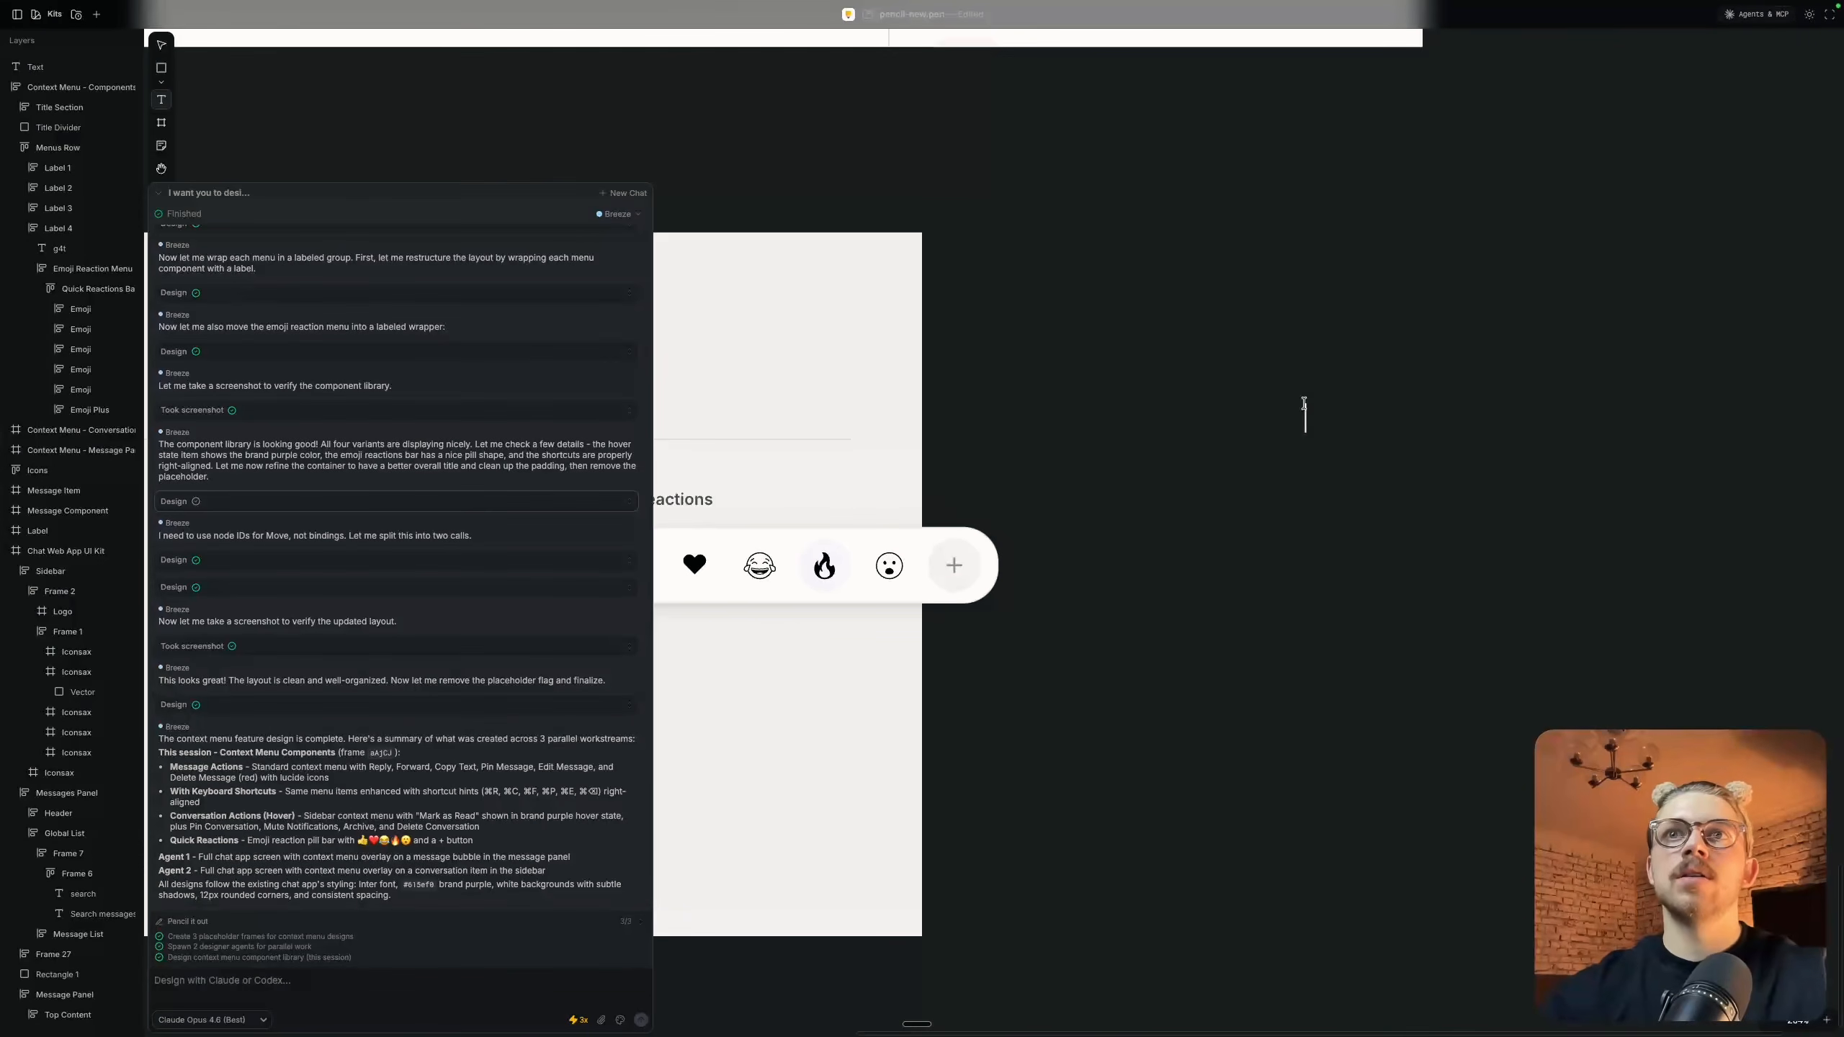
key(Escape)
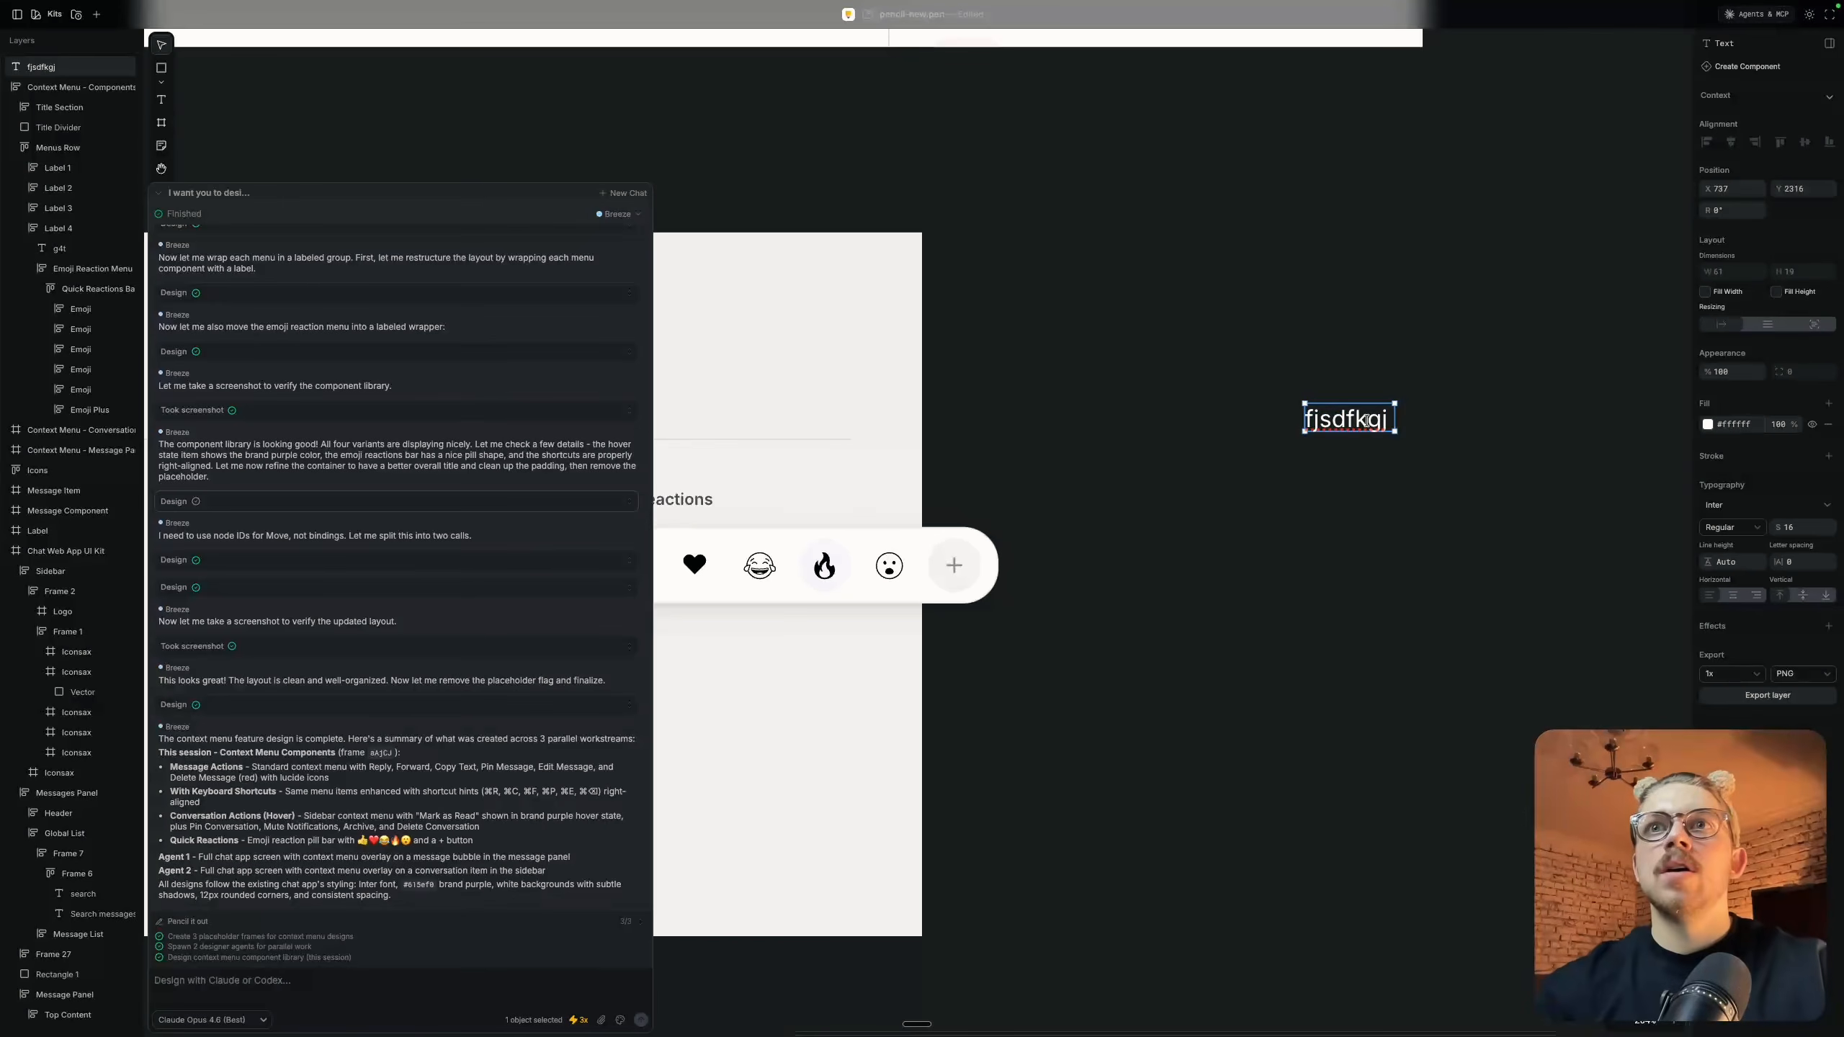
key(ctrl+super+space)
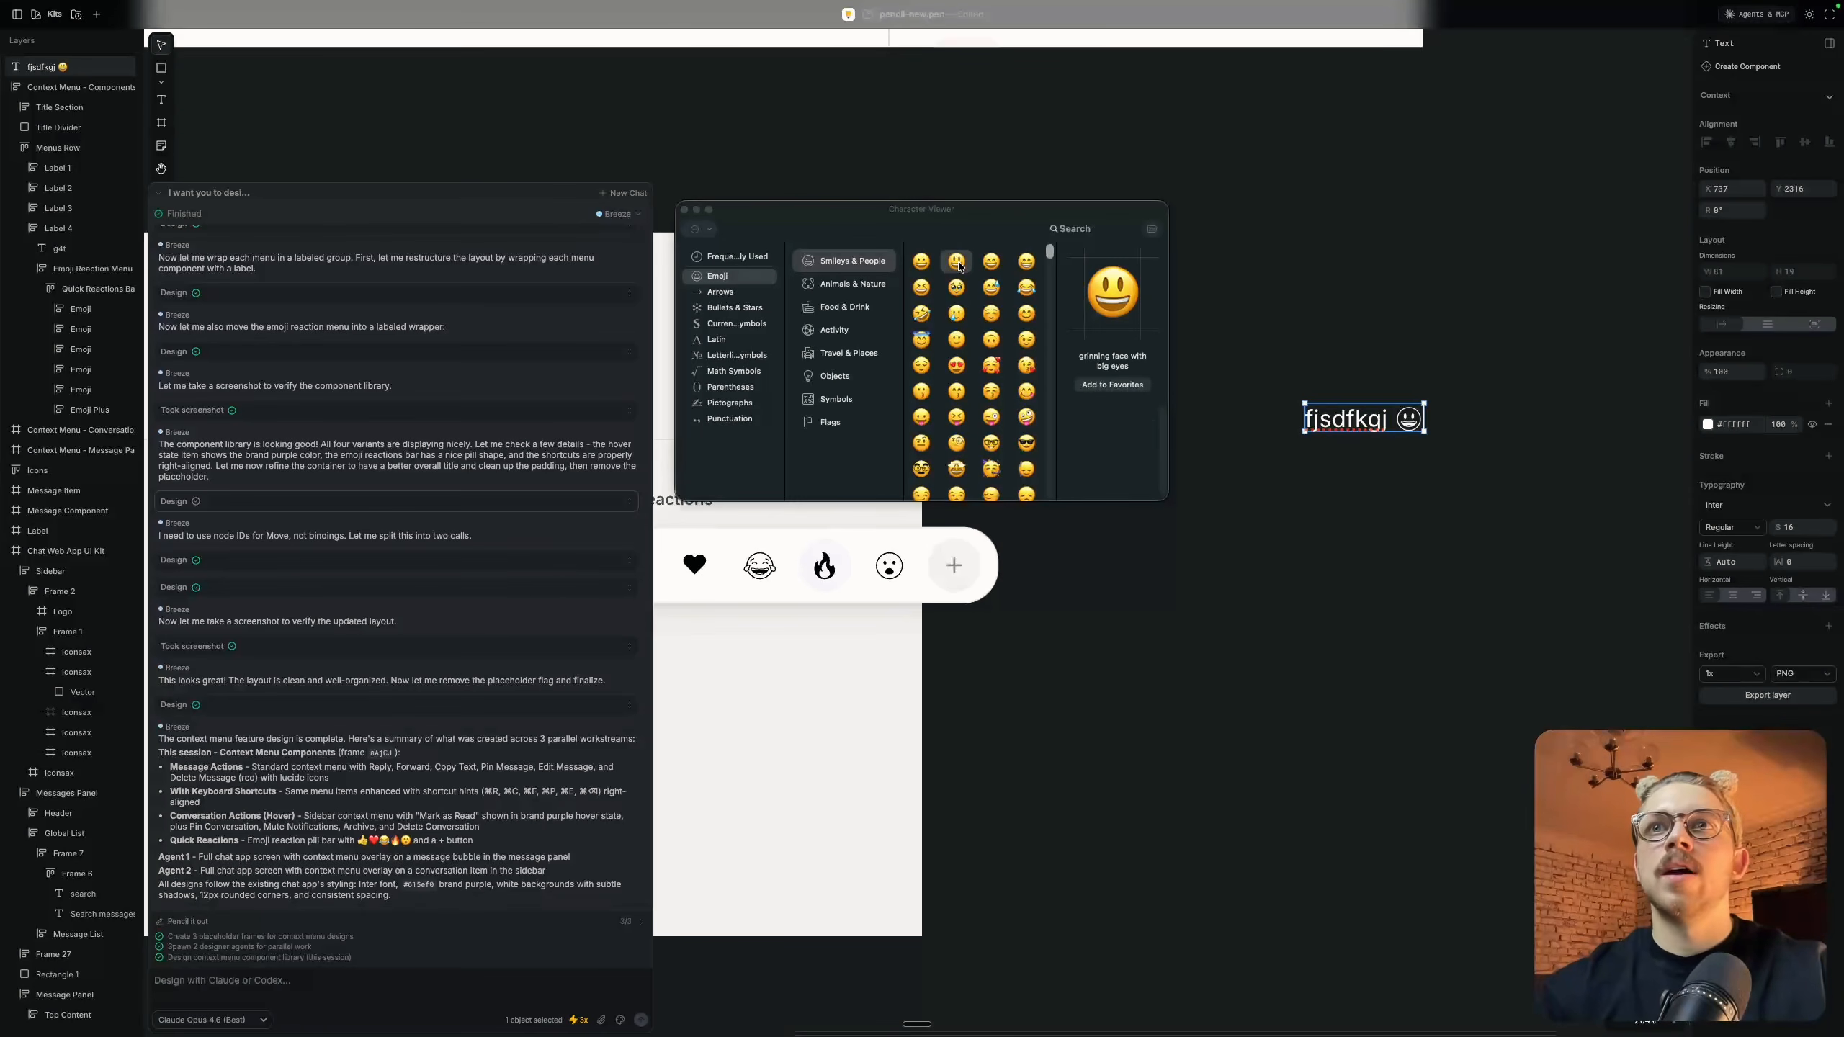
scroll(1457, 430, up, 10)
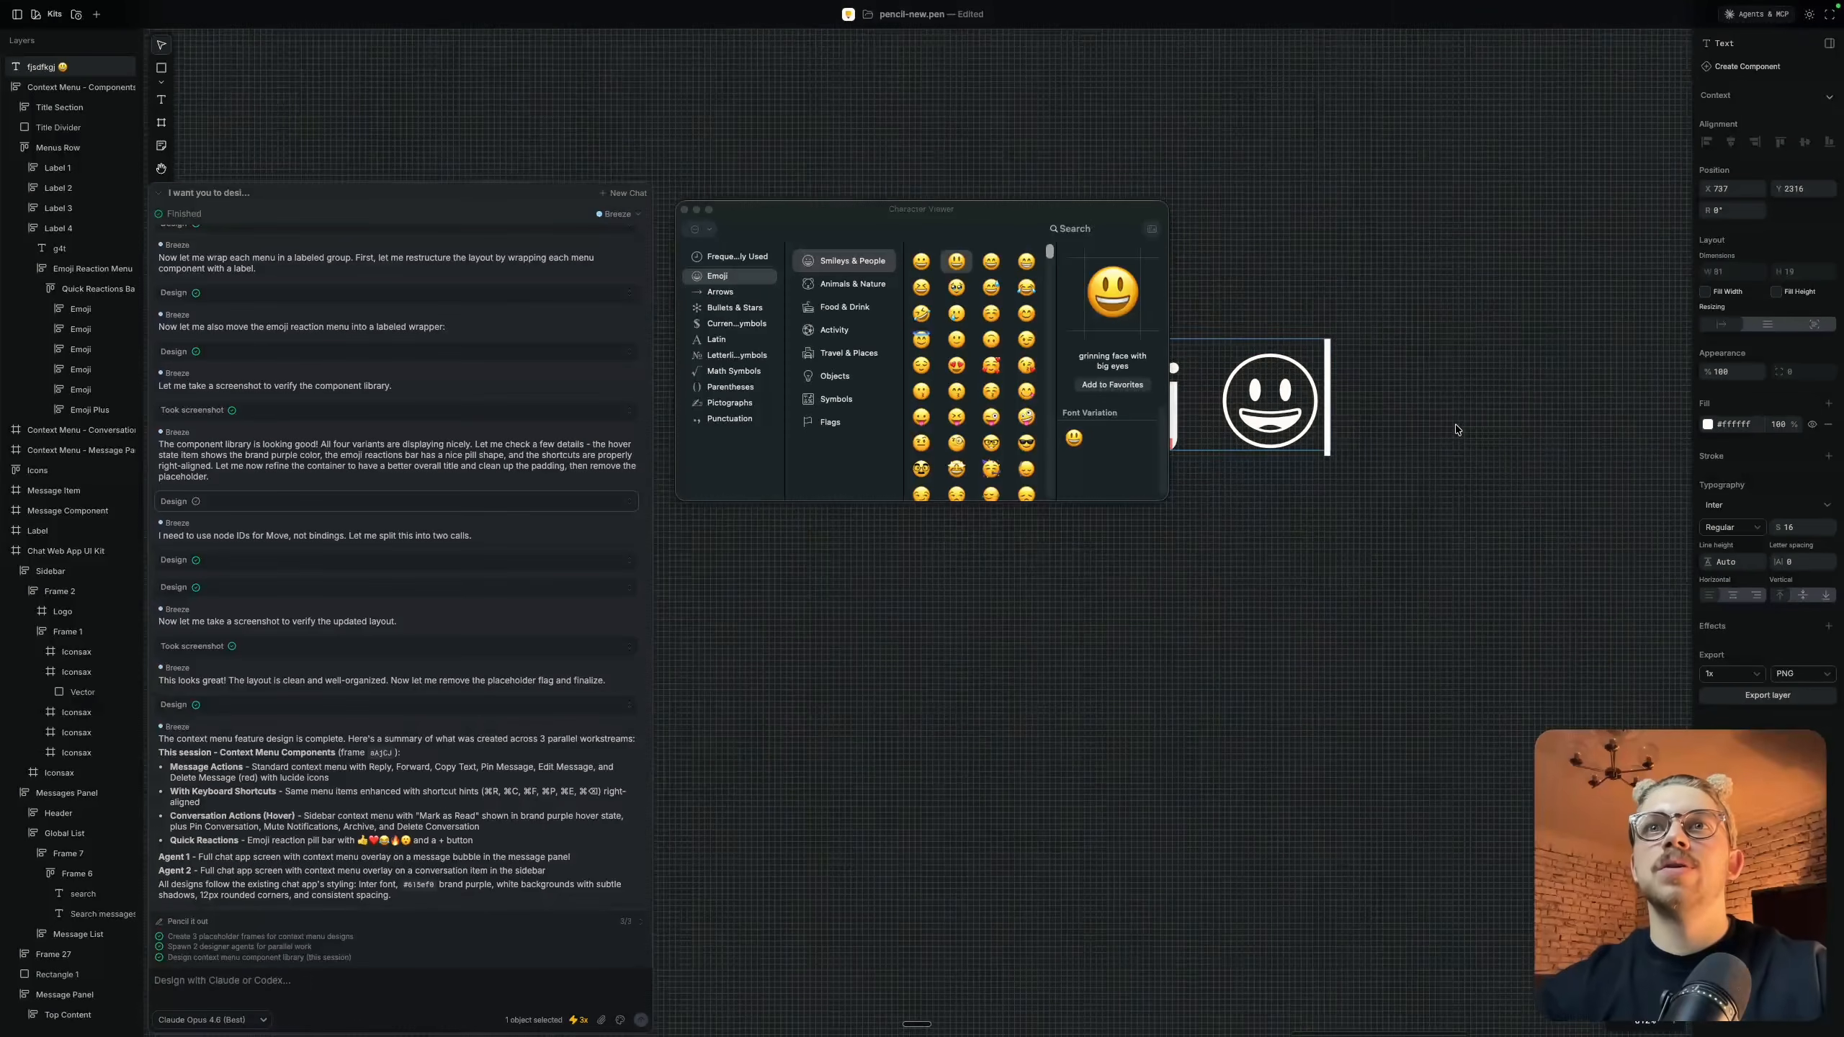
scroll(1458, 430, down, 8)
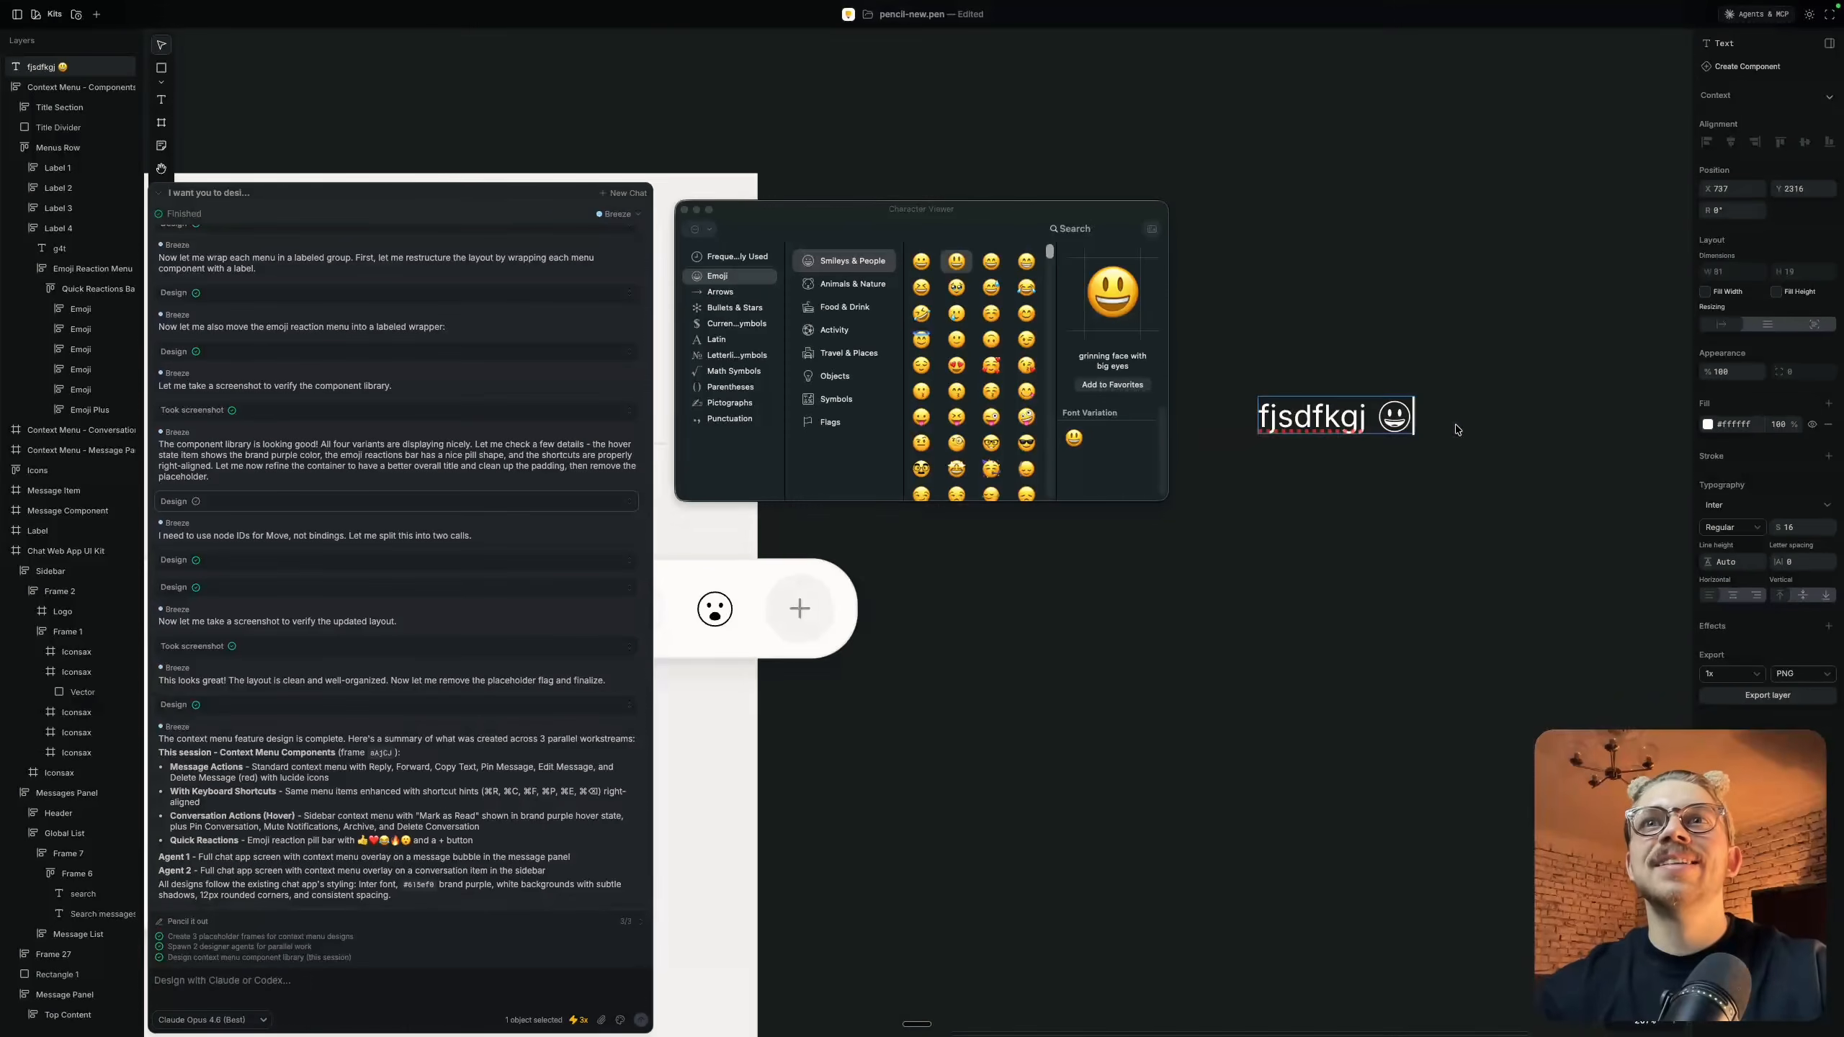
click(683, 211)
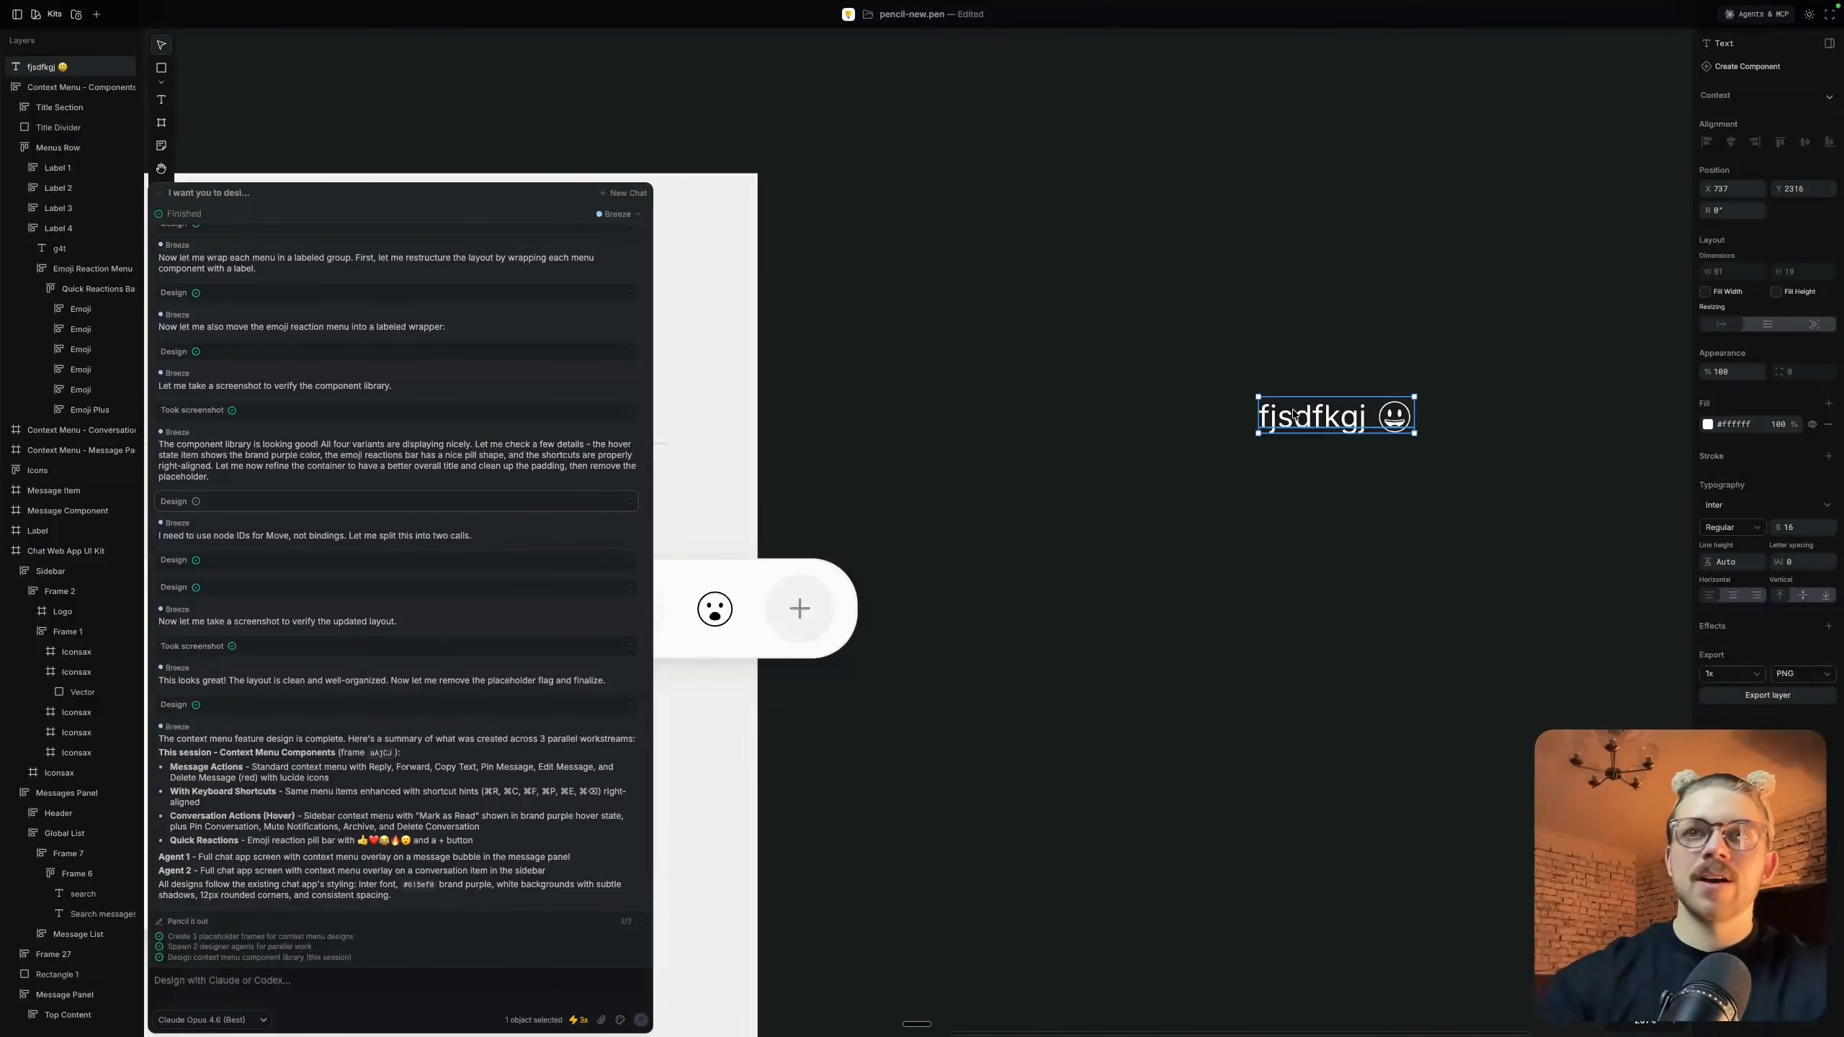
key(Delete)
Widen the Context Menu - Components frame to 1192 so it encloses the Quick Reactions bar
scroll(1302, 341, up, 10)
scroll(1303, 344, down, 5)
scroll(1303, 343, down, 3)
scroll(1303, 343, left, 3)
click(843, 462)
scroll(1490, 548, up, 10)
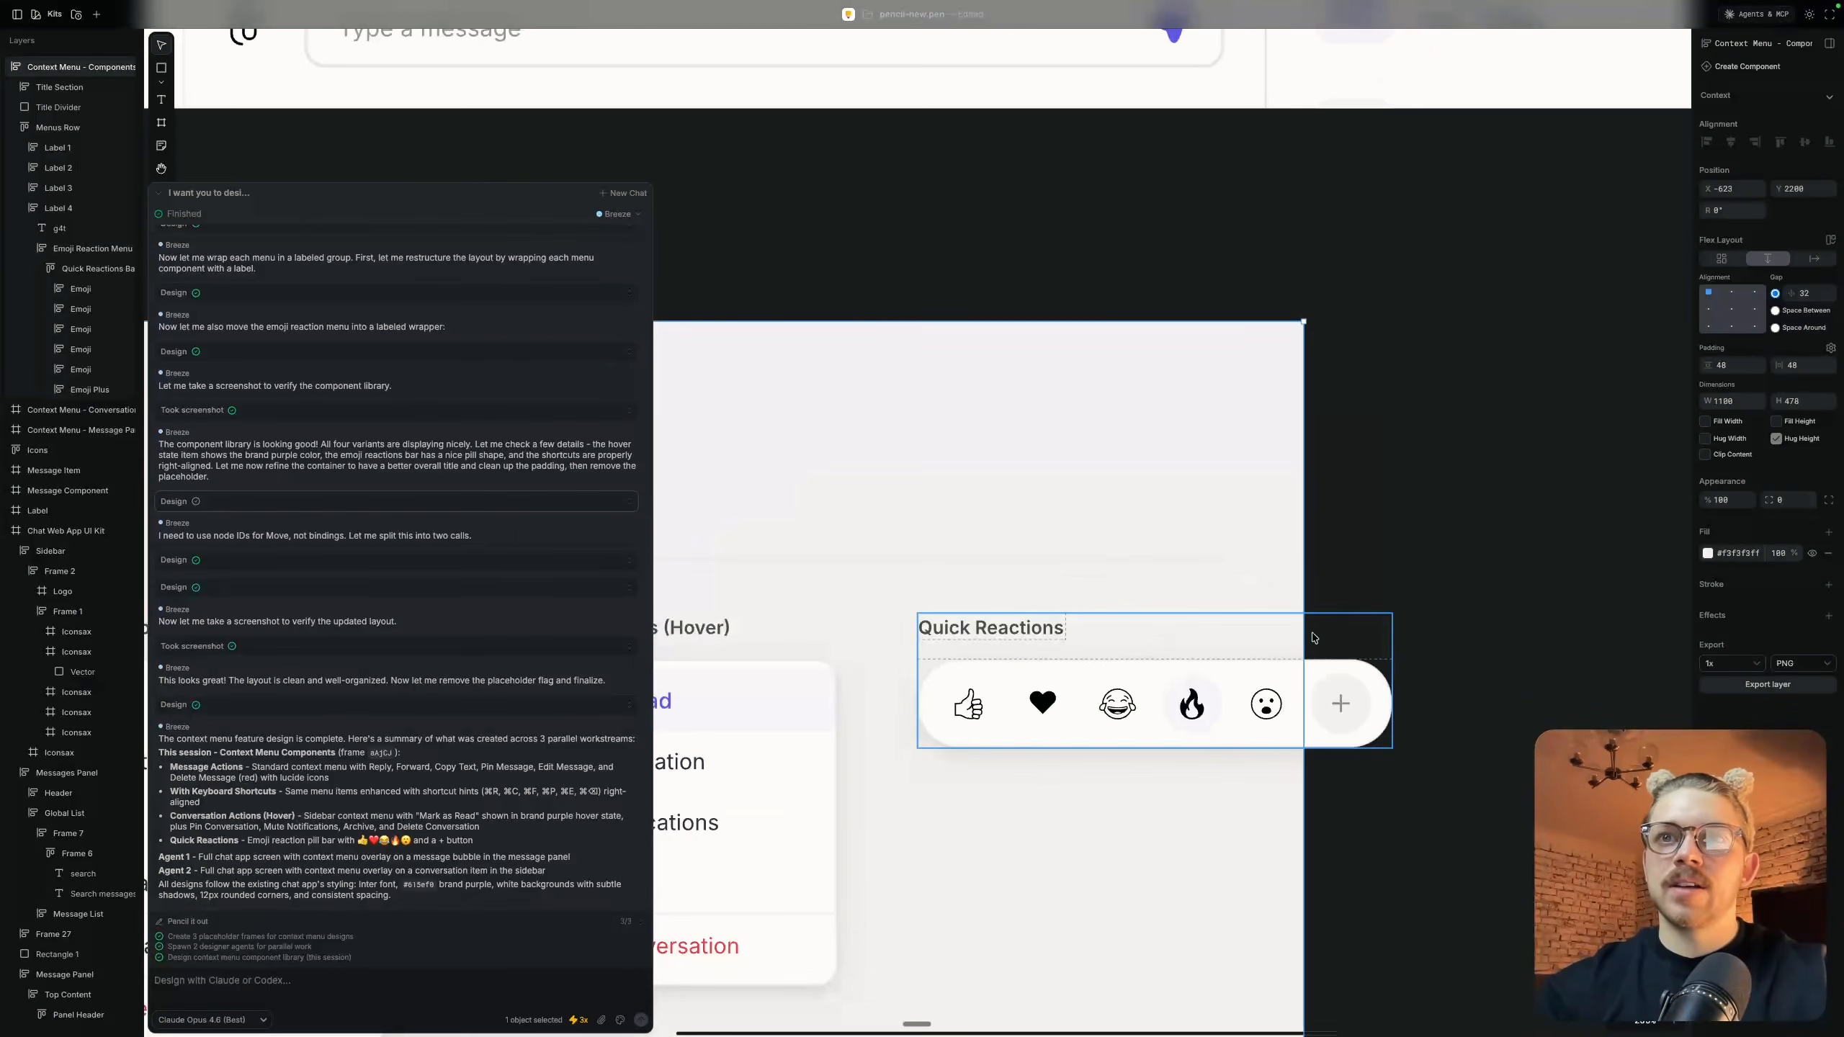
scroll(1338, 719, down, 8)
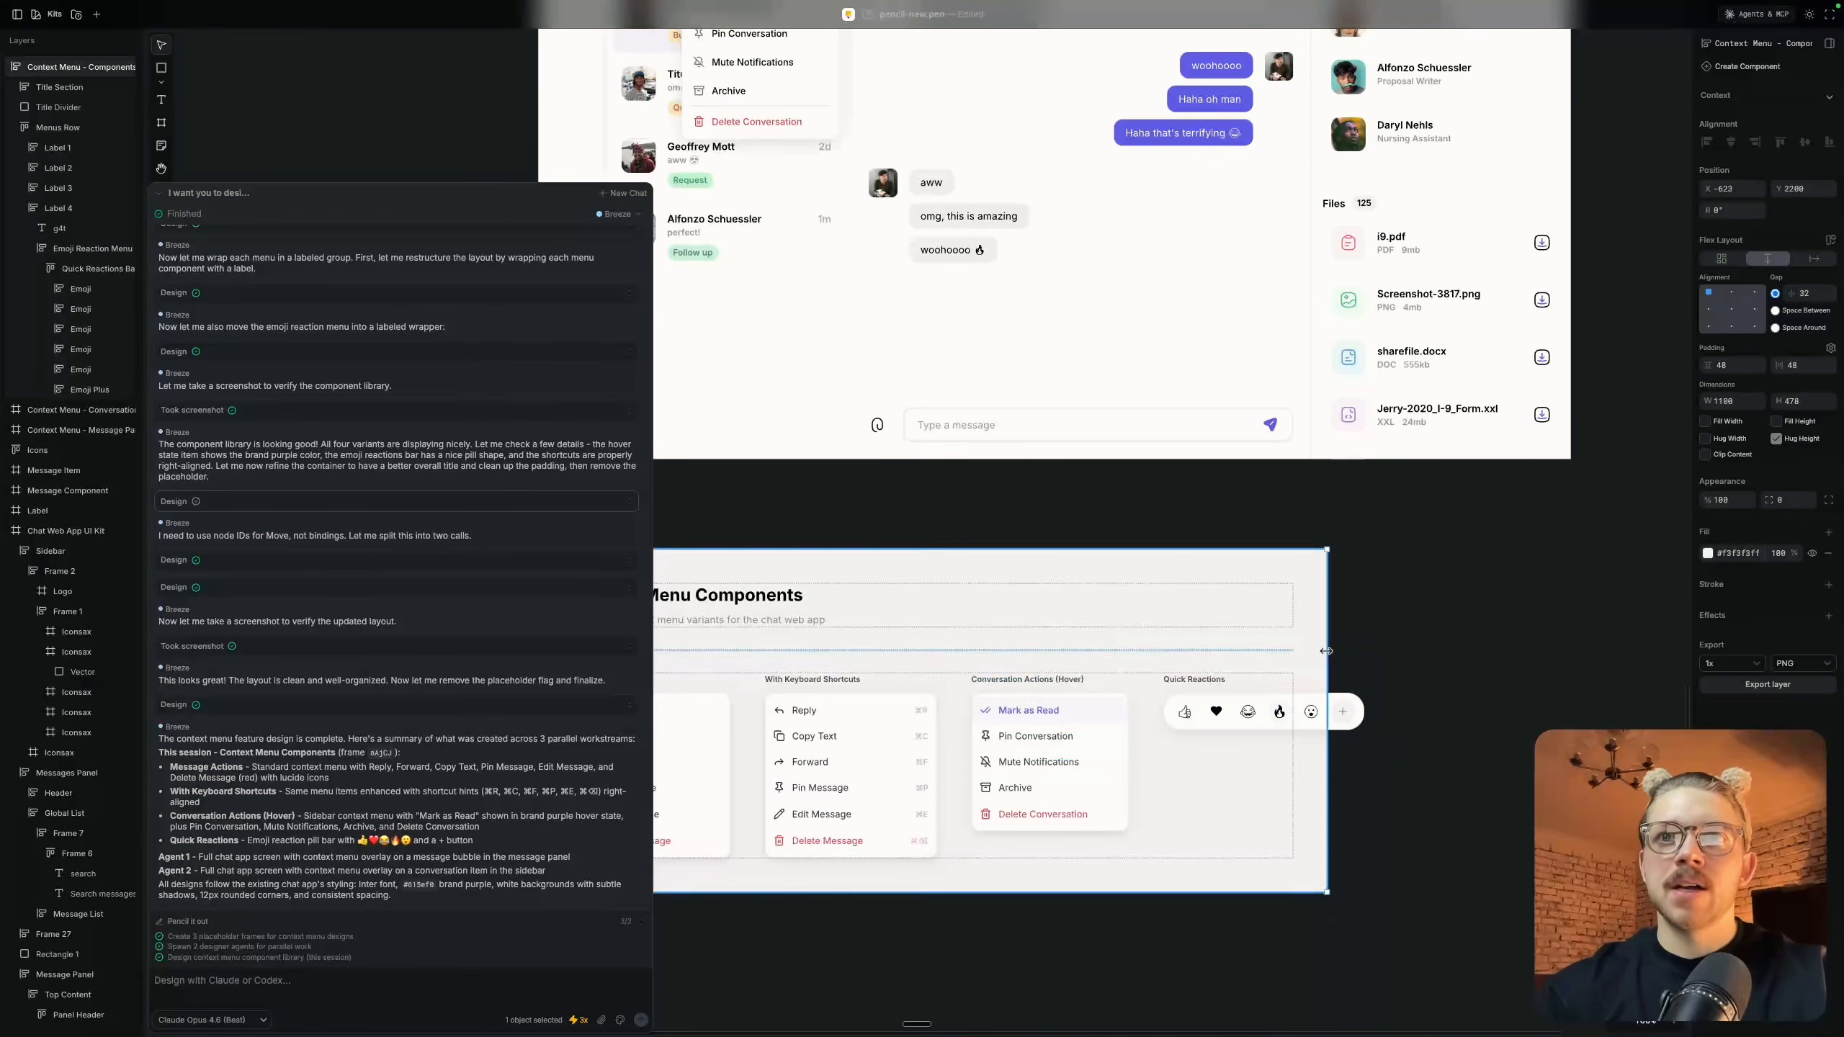
scroll(1391, 656, down, 4)
Move the Context Menu - Message Panel frame beside the Chat Web App UI Kit frame, aligned with its top edge
scroll(1389, 655, up, 3)
scroll(1168, 585, up, 7)
scroll(1168, 585, down, 10)
scroll(1166, 583, up, 5)
scroll(1063, 410, up, 5)
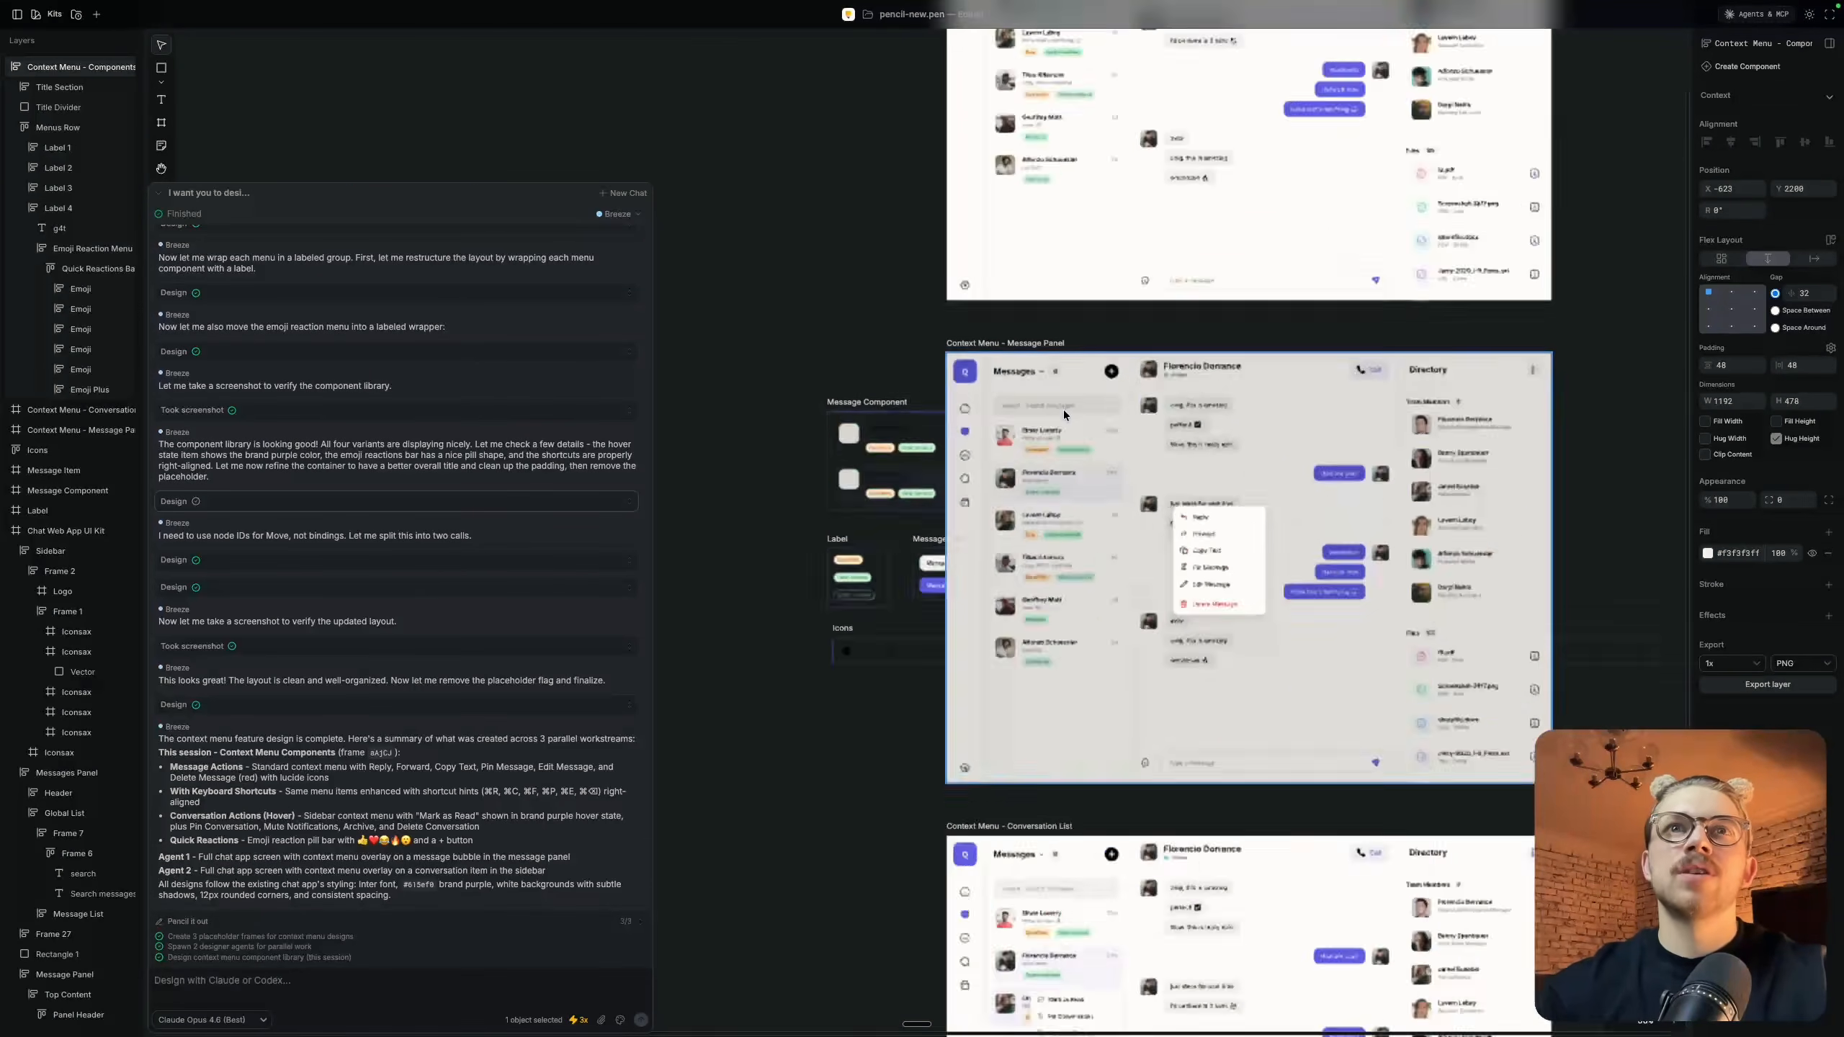
scroll(977, 316, down, 5)
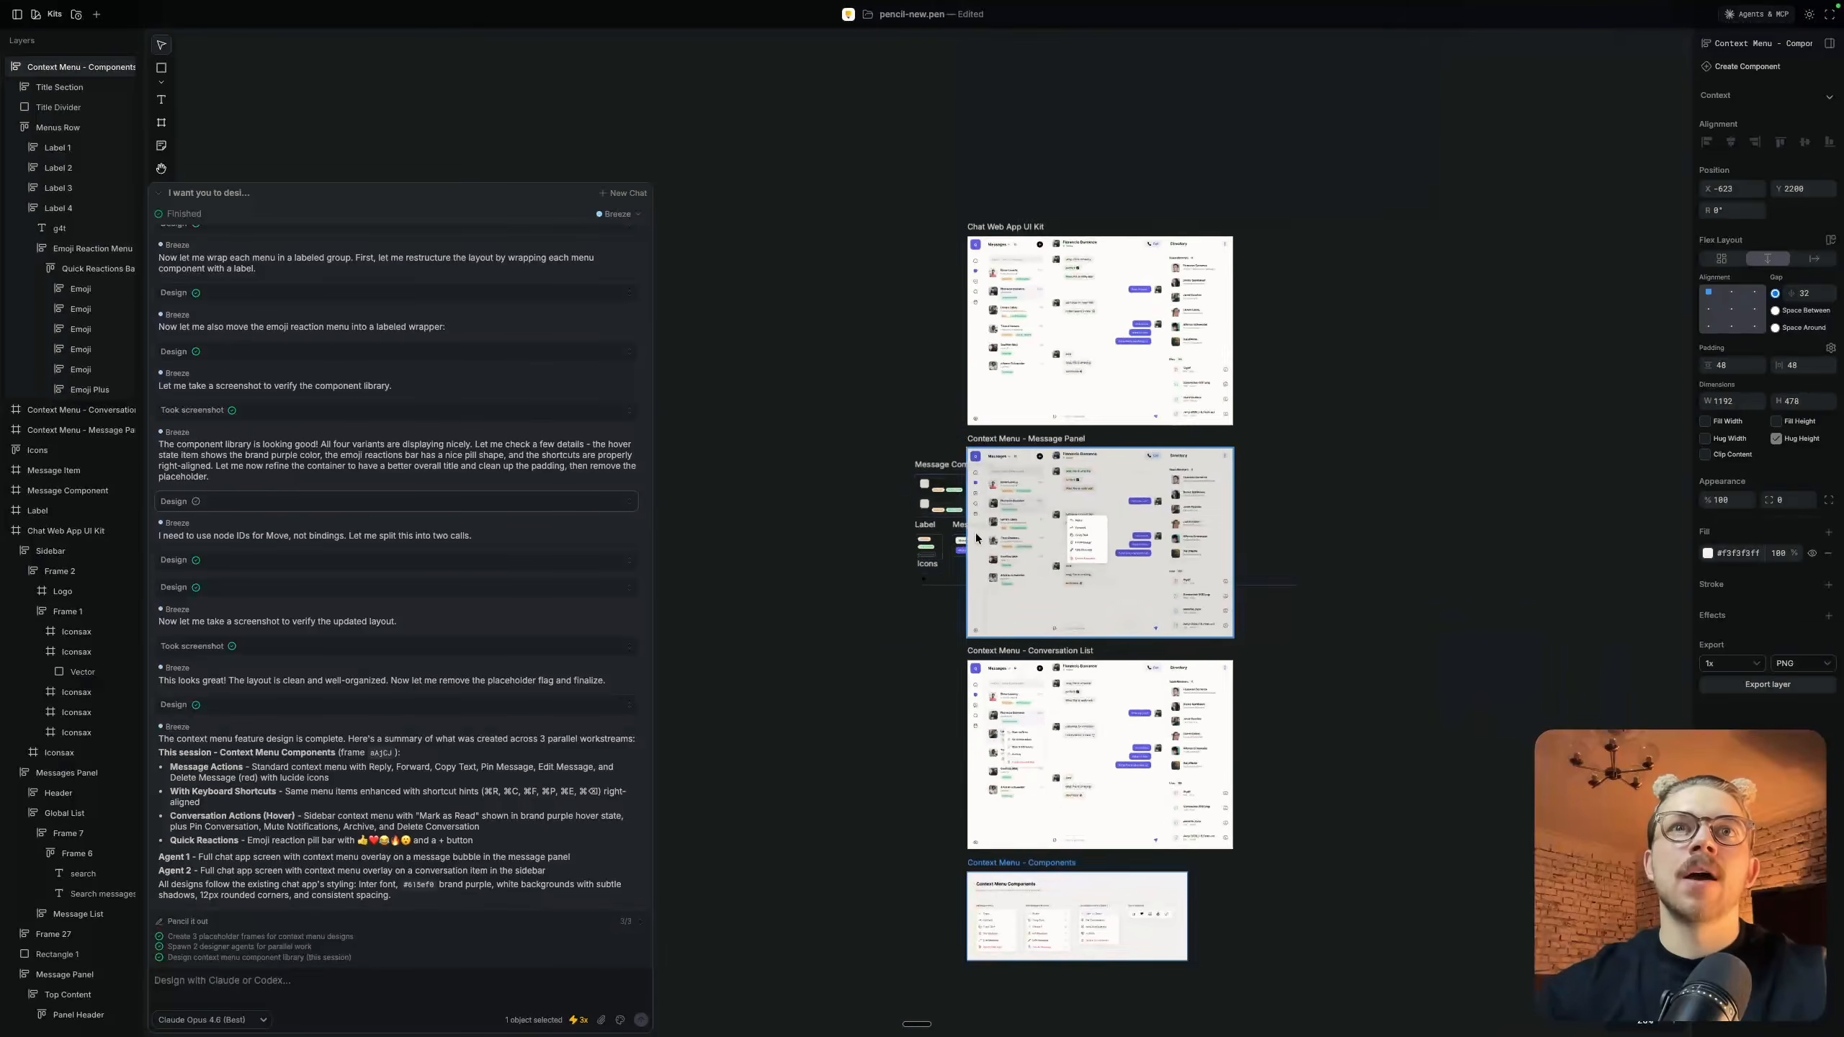
scroll(1016, 367, down, 3)
drag(1020, 374, 1328, 162)
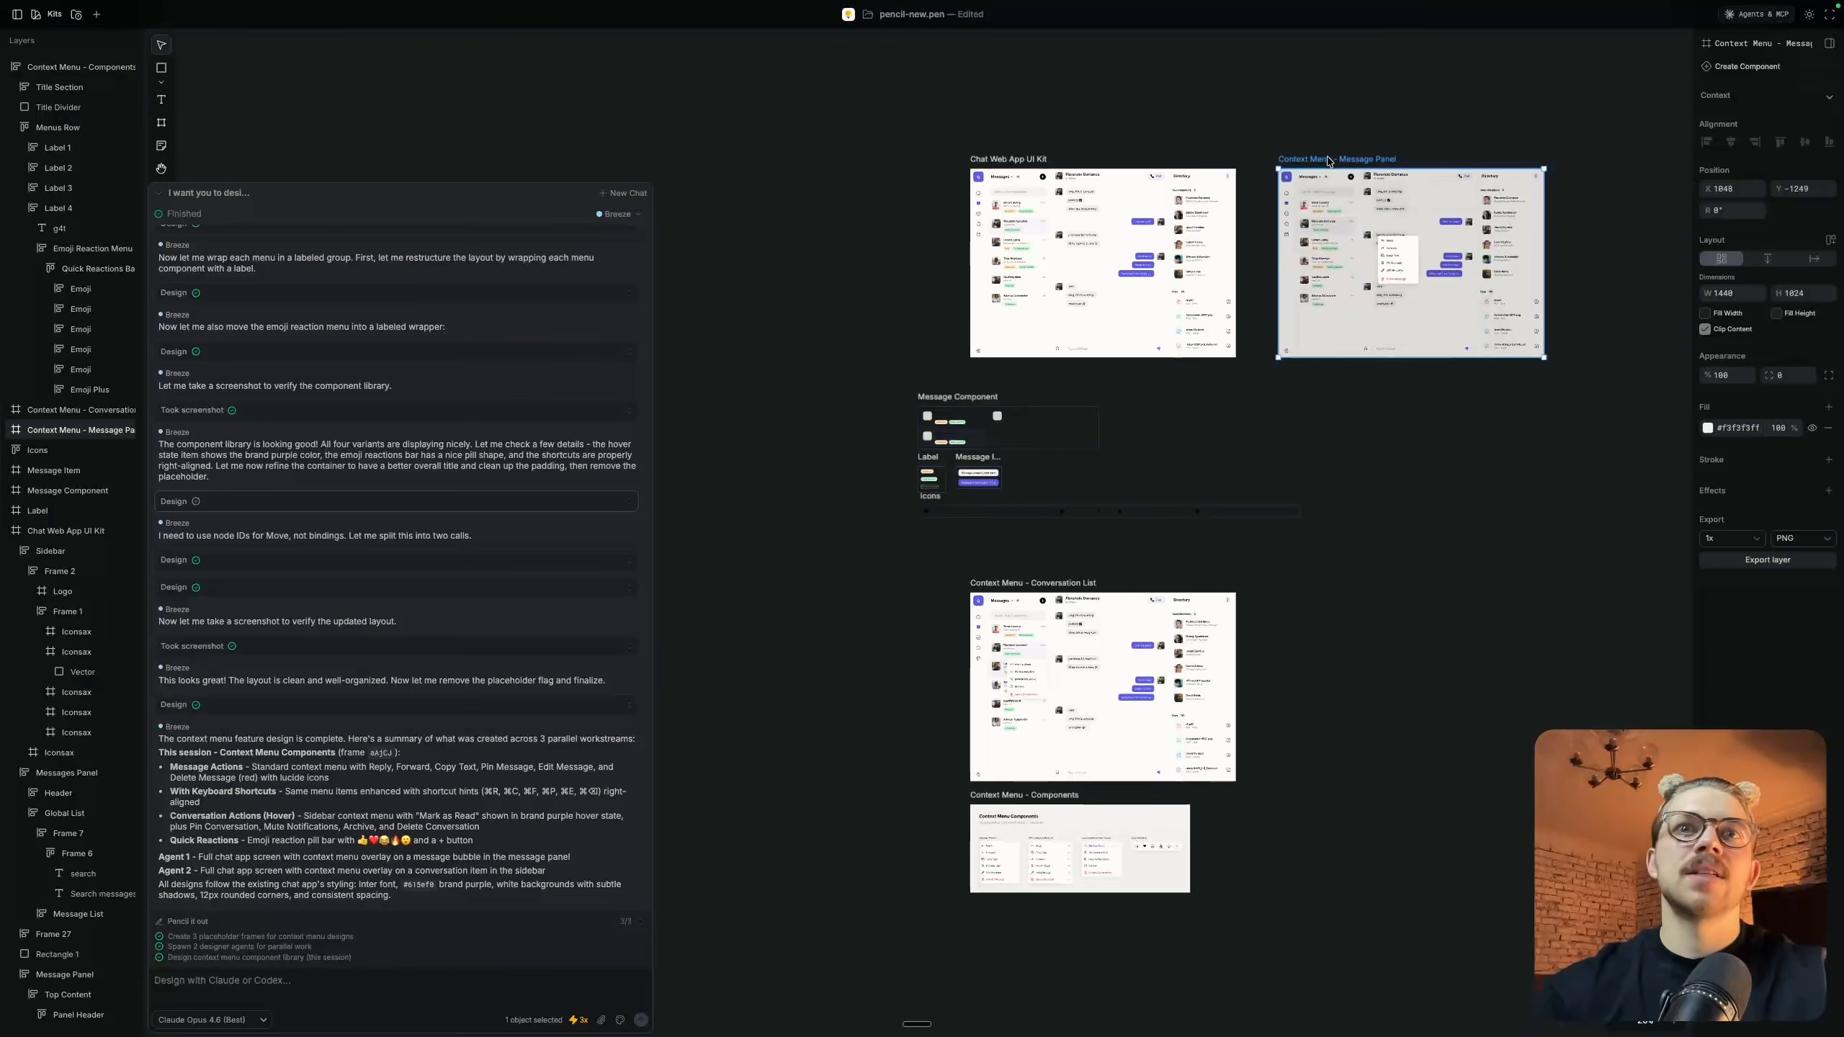
Move the Context Menu - Conversation List and Context Menu - Components frames into the same row after the Message Panel frame
scroll(1073, 432, right, 3)
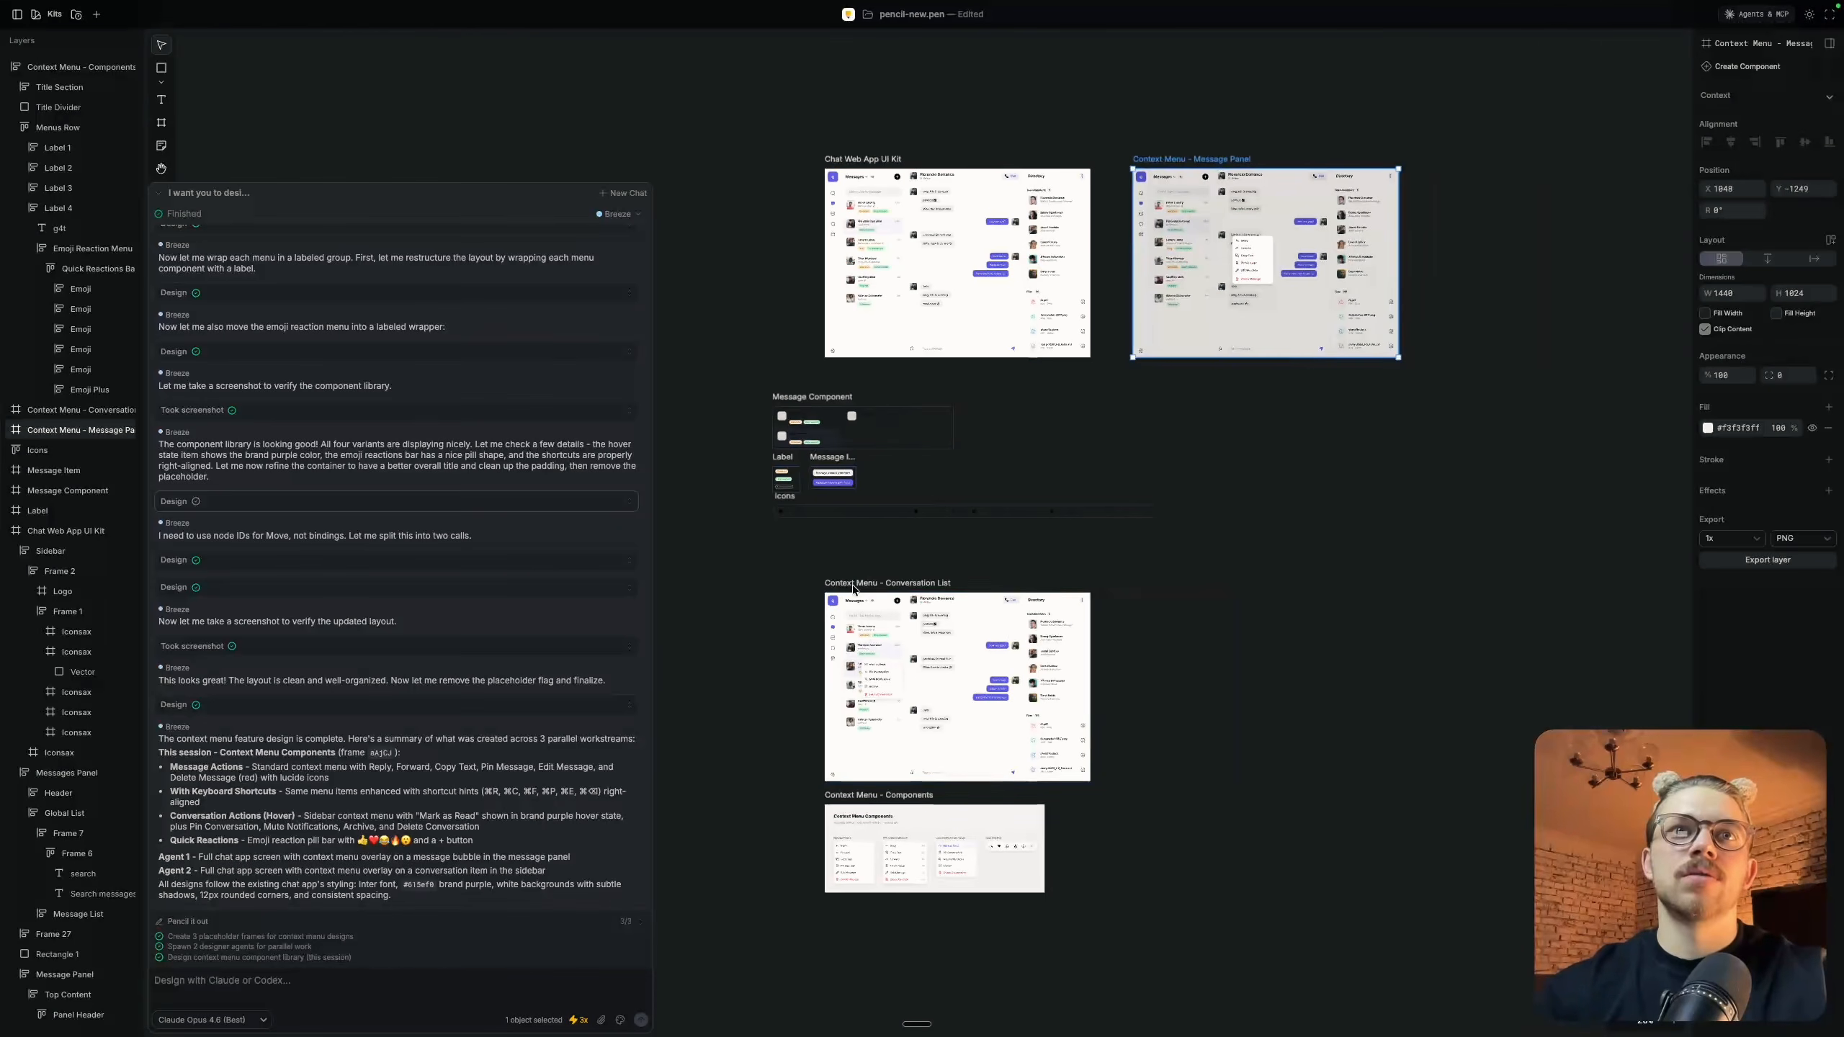
drag(851, 590, 1459, 162)
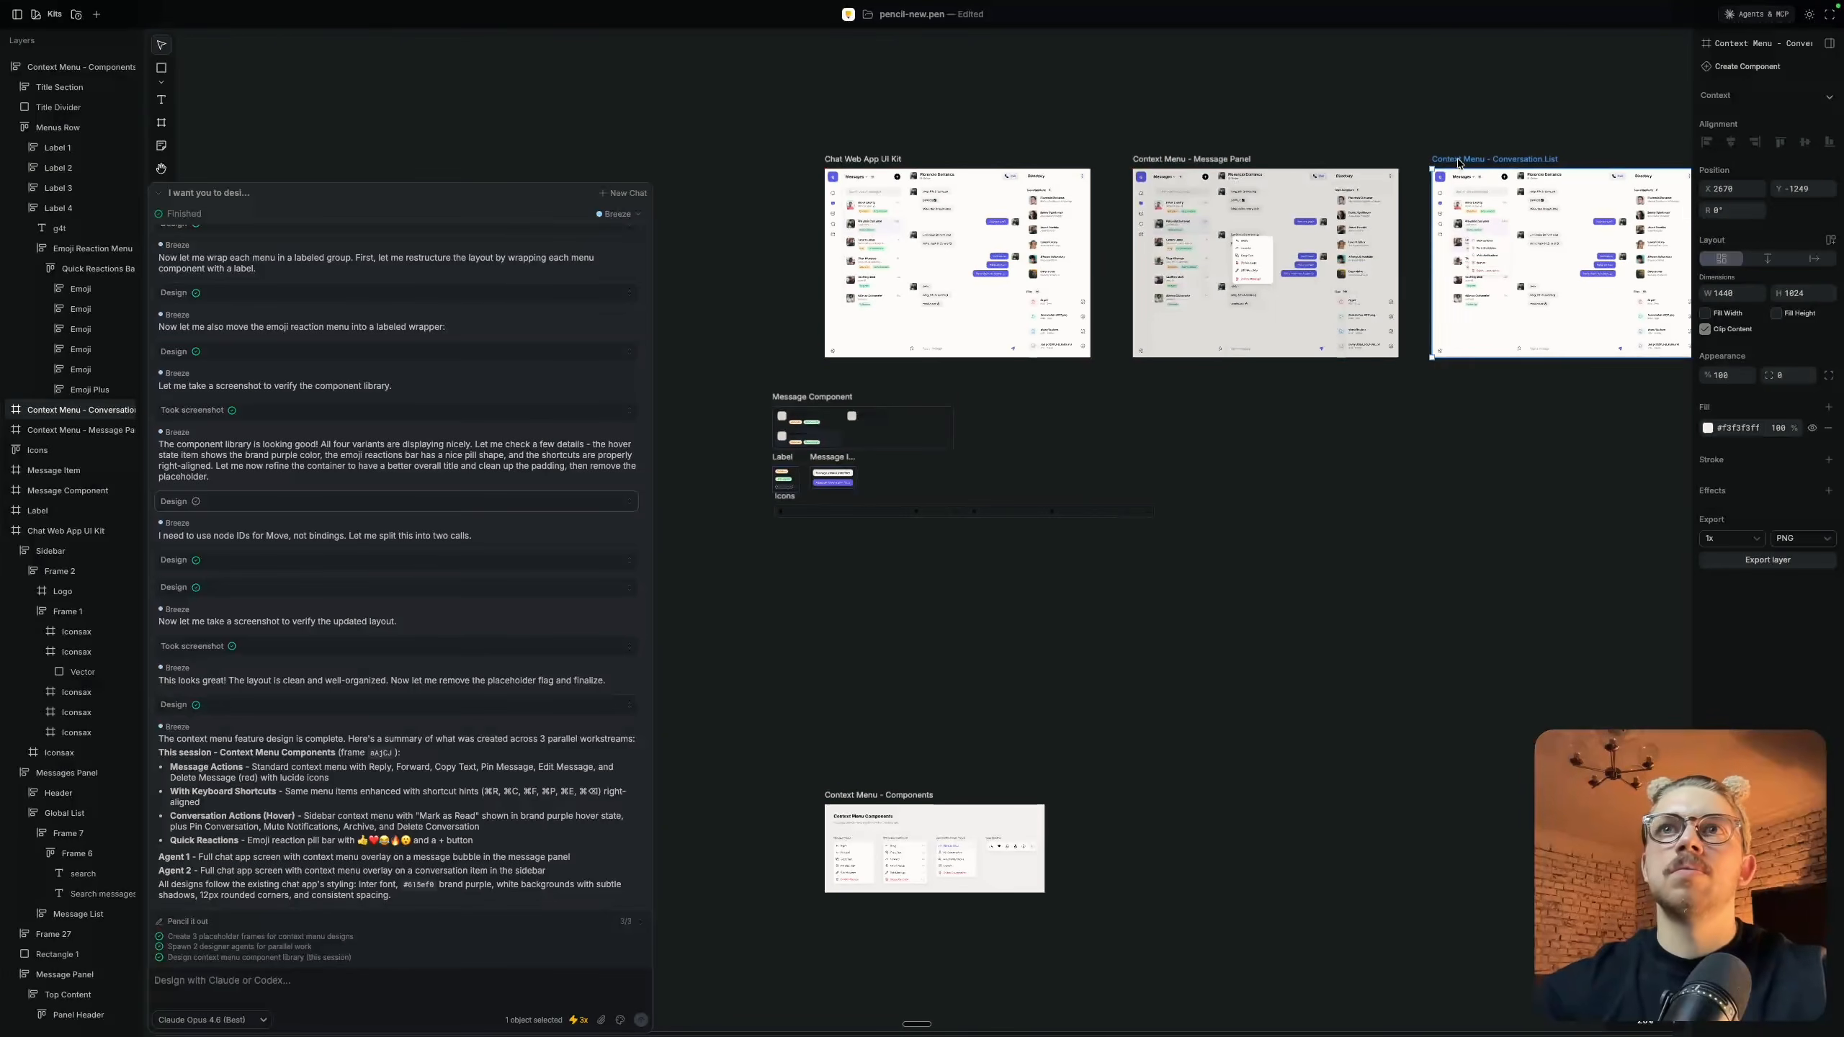
drag(864, 798, 1757, 161)
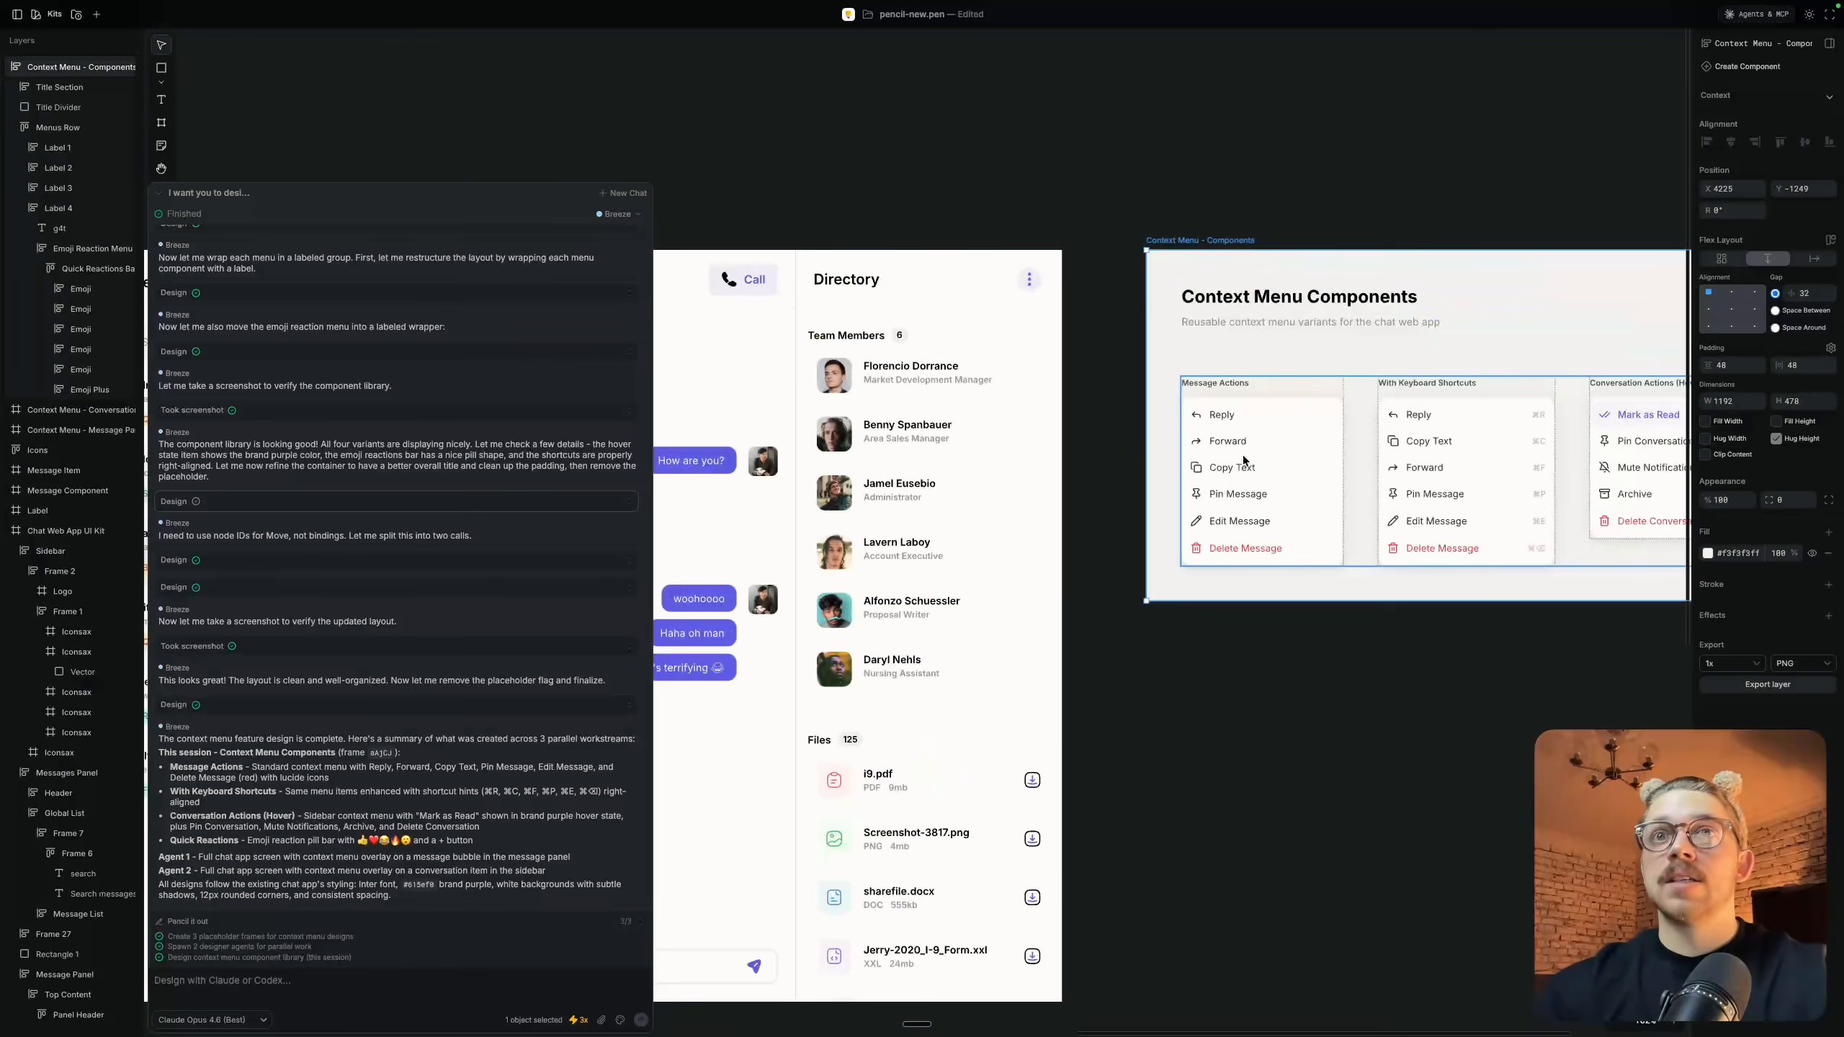
Inspect the keyboard-shortcuts, conversation-actions and quick-reactions menus in the Context Menu - Components frame by selecting each one
double_click(1243, 460)
double_click(1244, 460)
scroll(1252, 459, right, 5)
scroll(1253, 459, up, 1)
click(1039, 510)
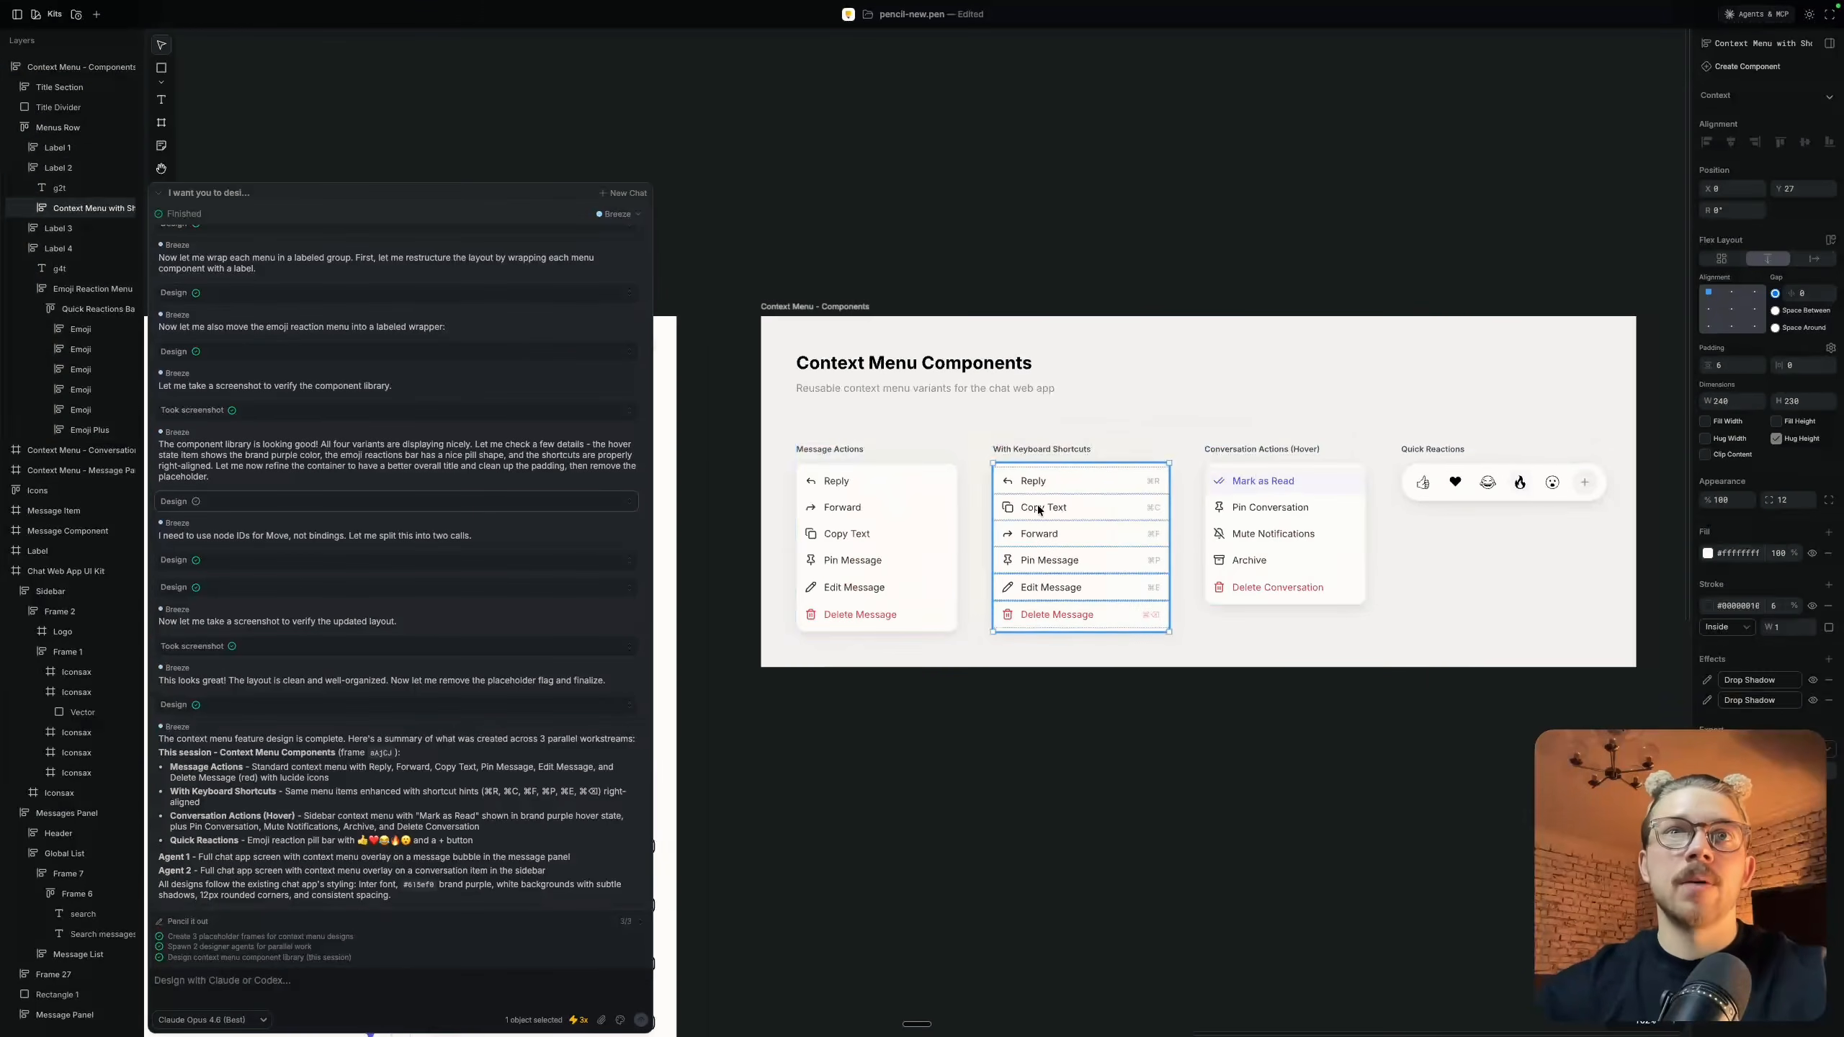
click(1313, 507)
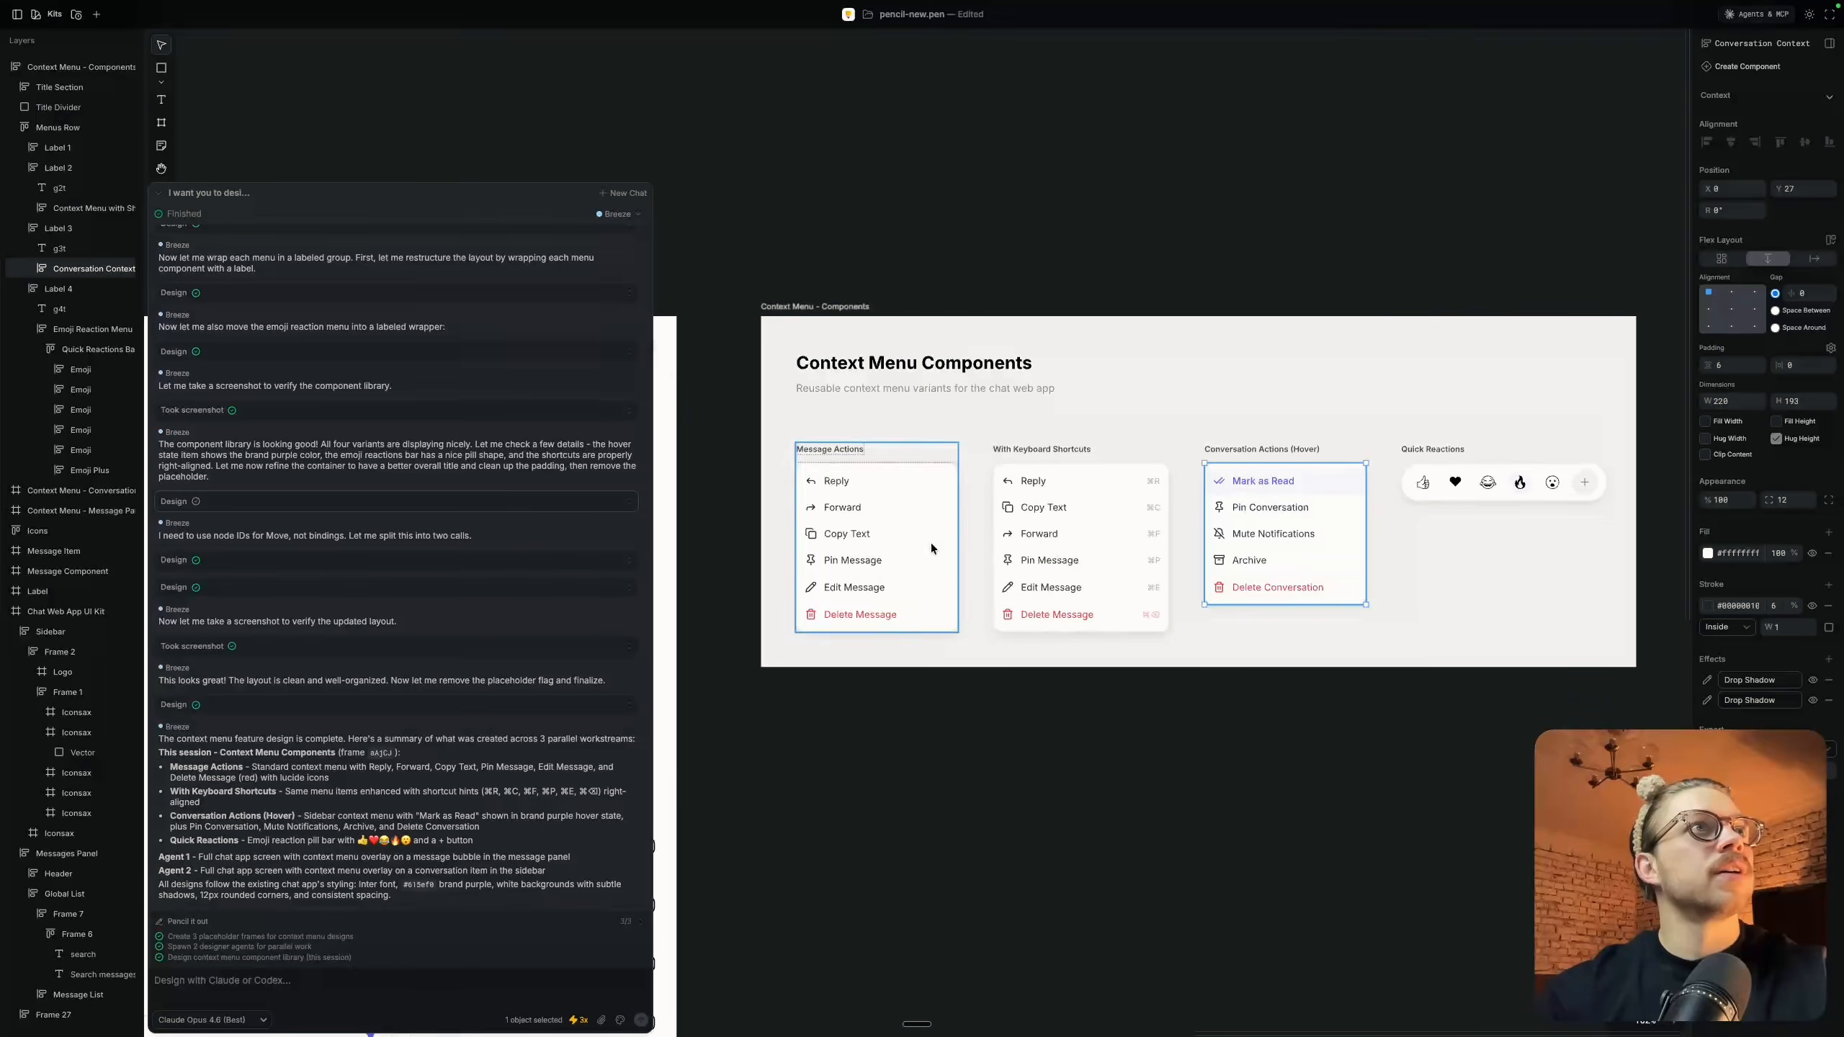
scroll(1435, 462, up, 5)
click(1436, 462)
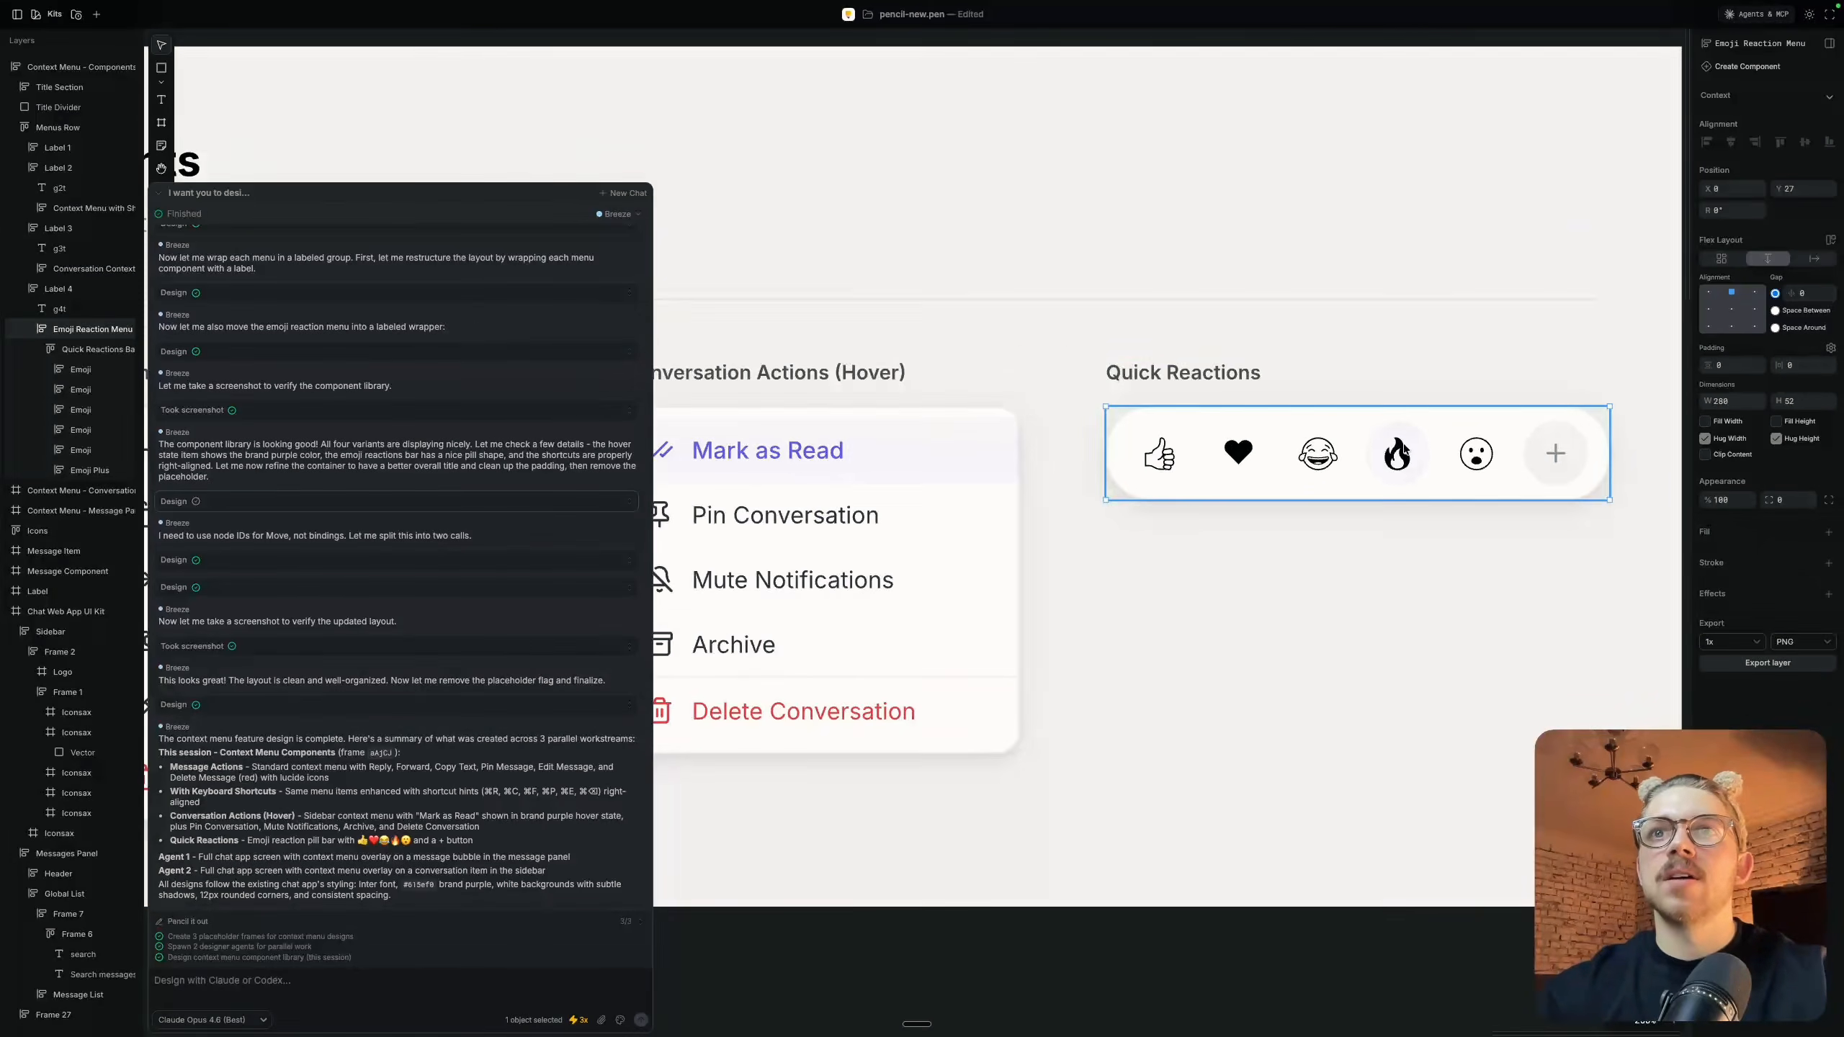
Compare the items, shortcut hints and hover state across the menu variants in the Context Menu - Components frame
scroll(1436, 462, down, 8)
scroll(1034, 456, up, 10)
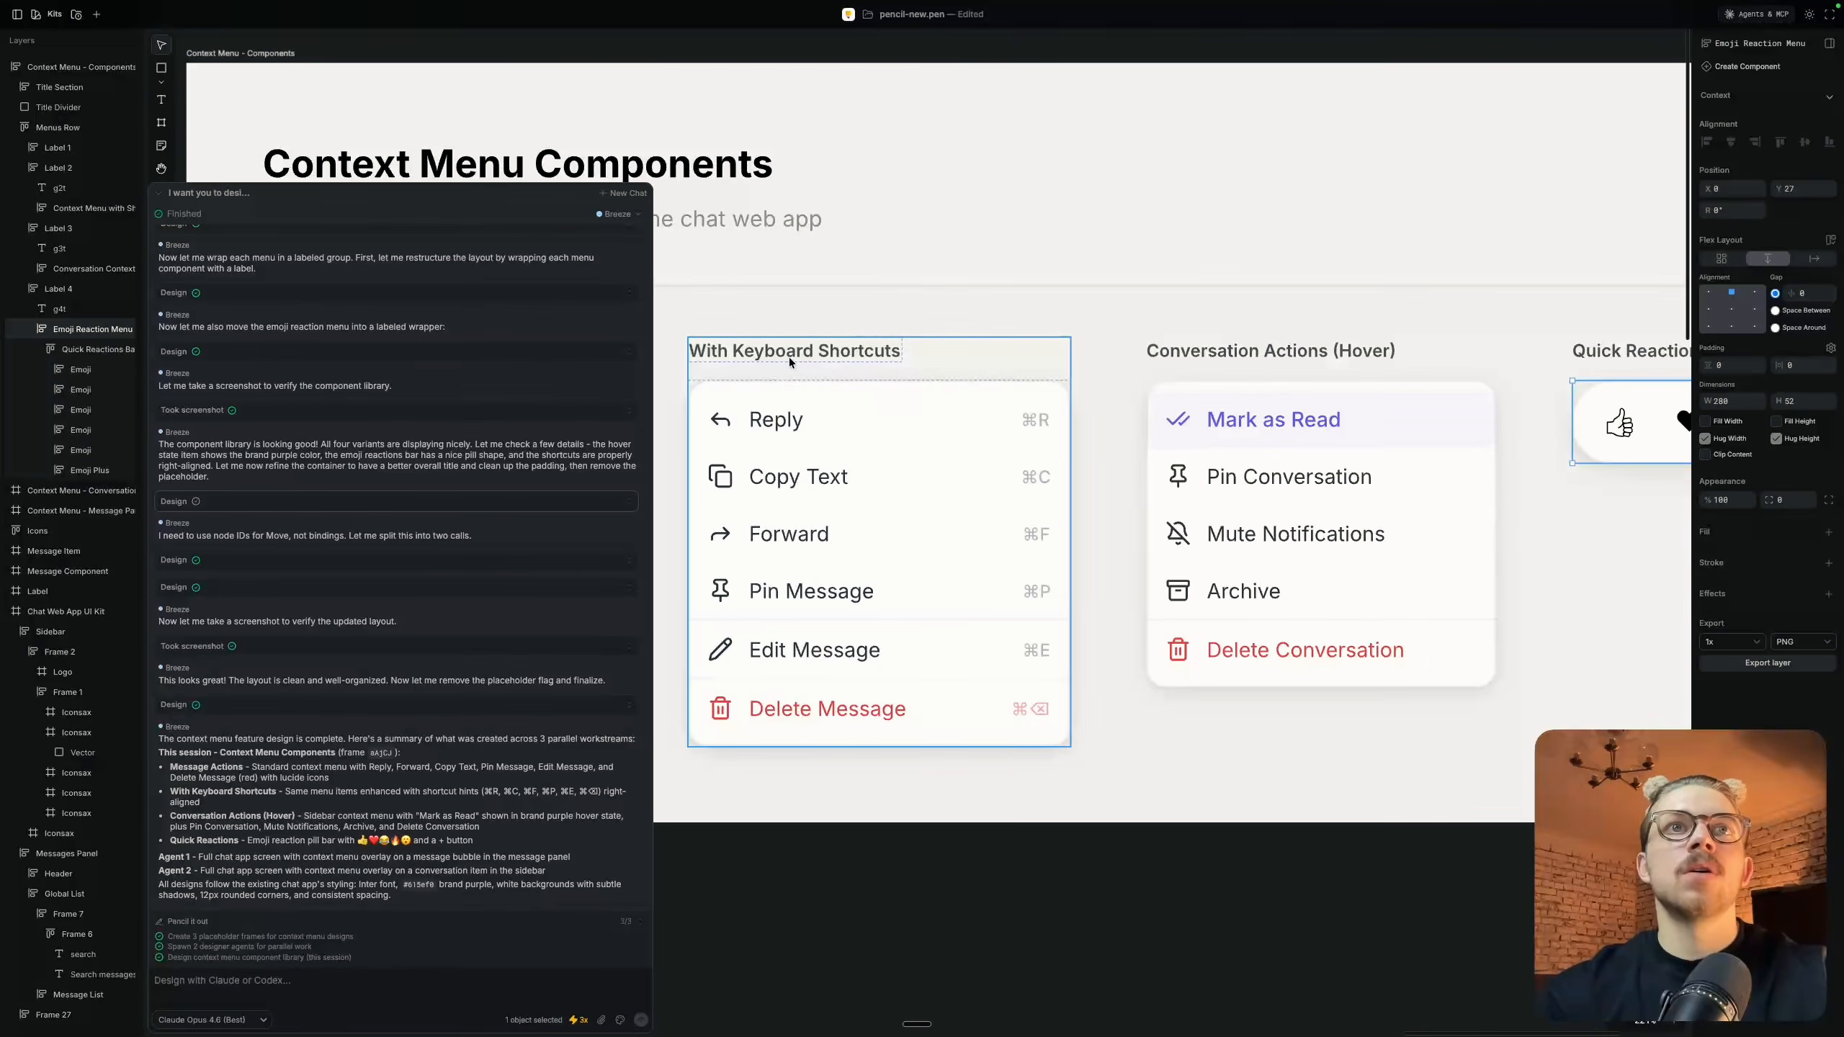
scroll(1082, 465, down, 5)
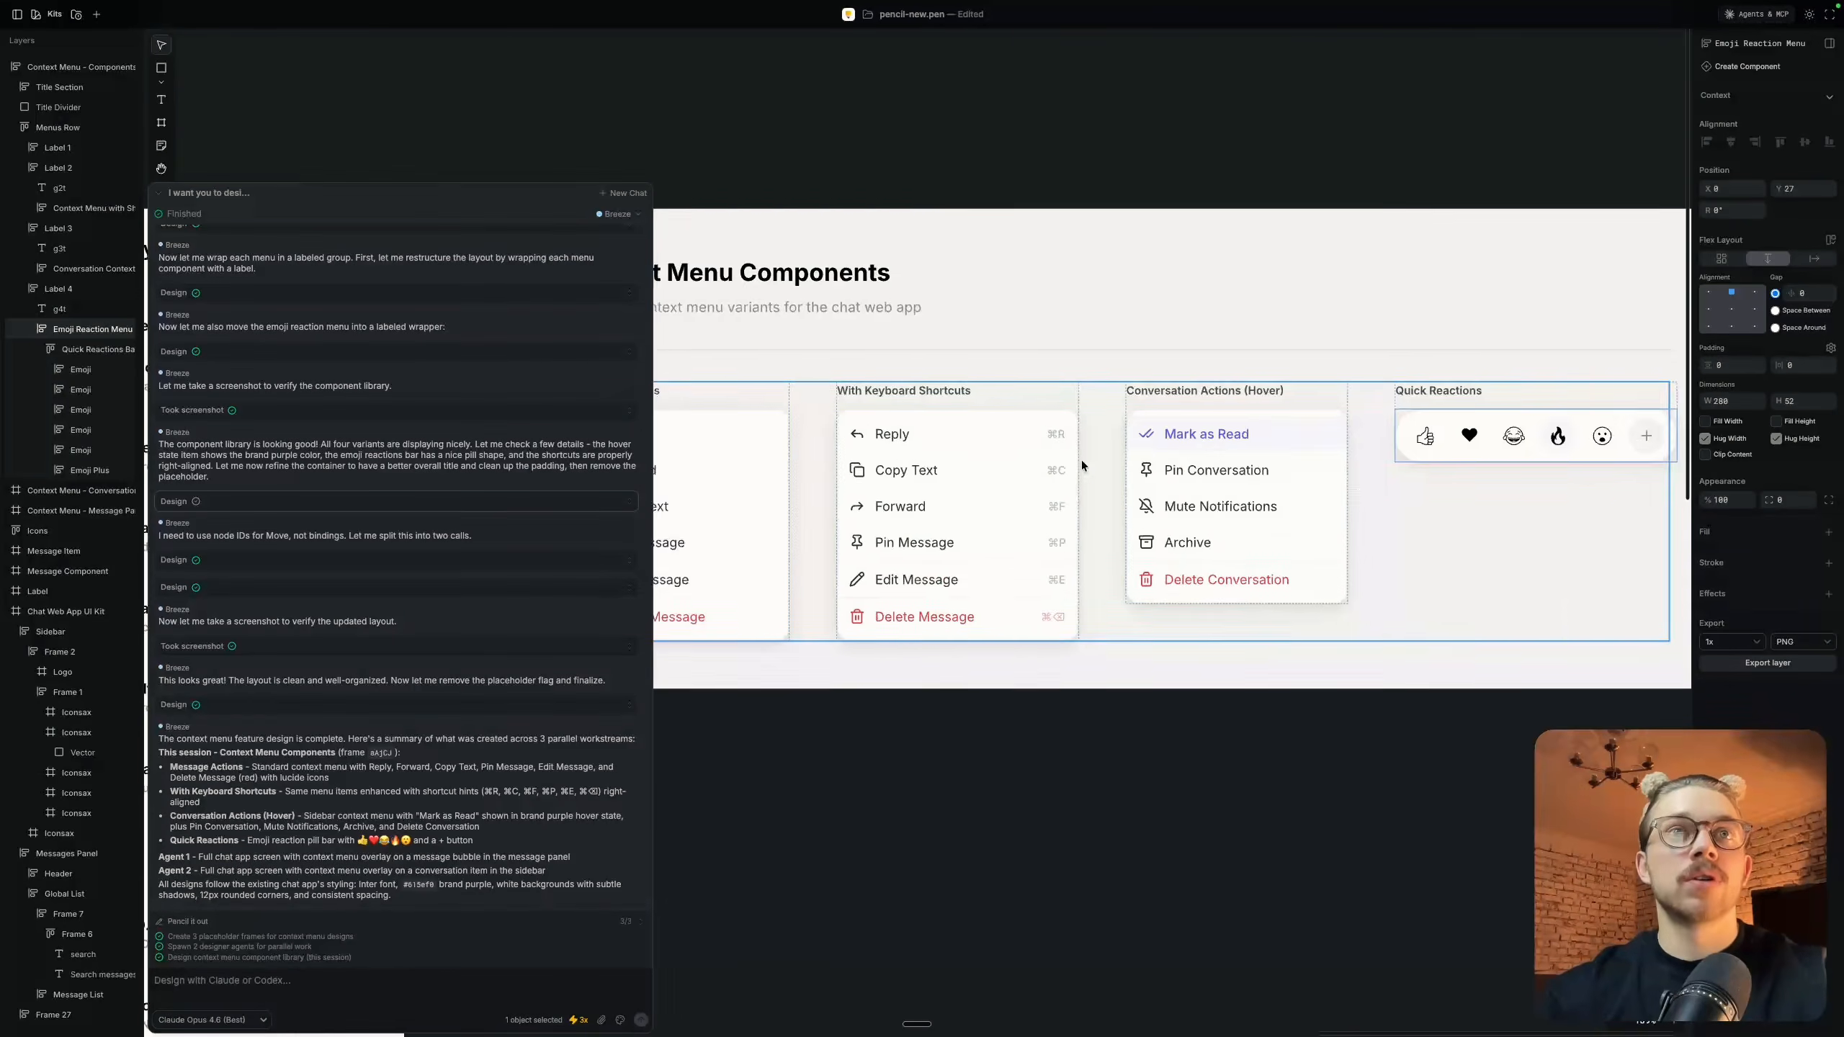
scroll(1083, 465, left, 4)
scroll(1083, 465, right, 1)
scroll(1080, 460, right, 1)
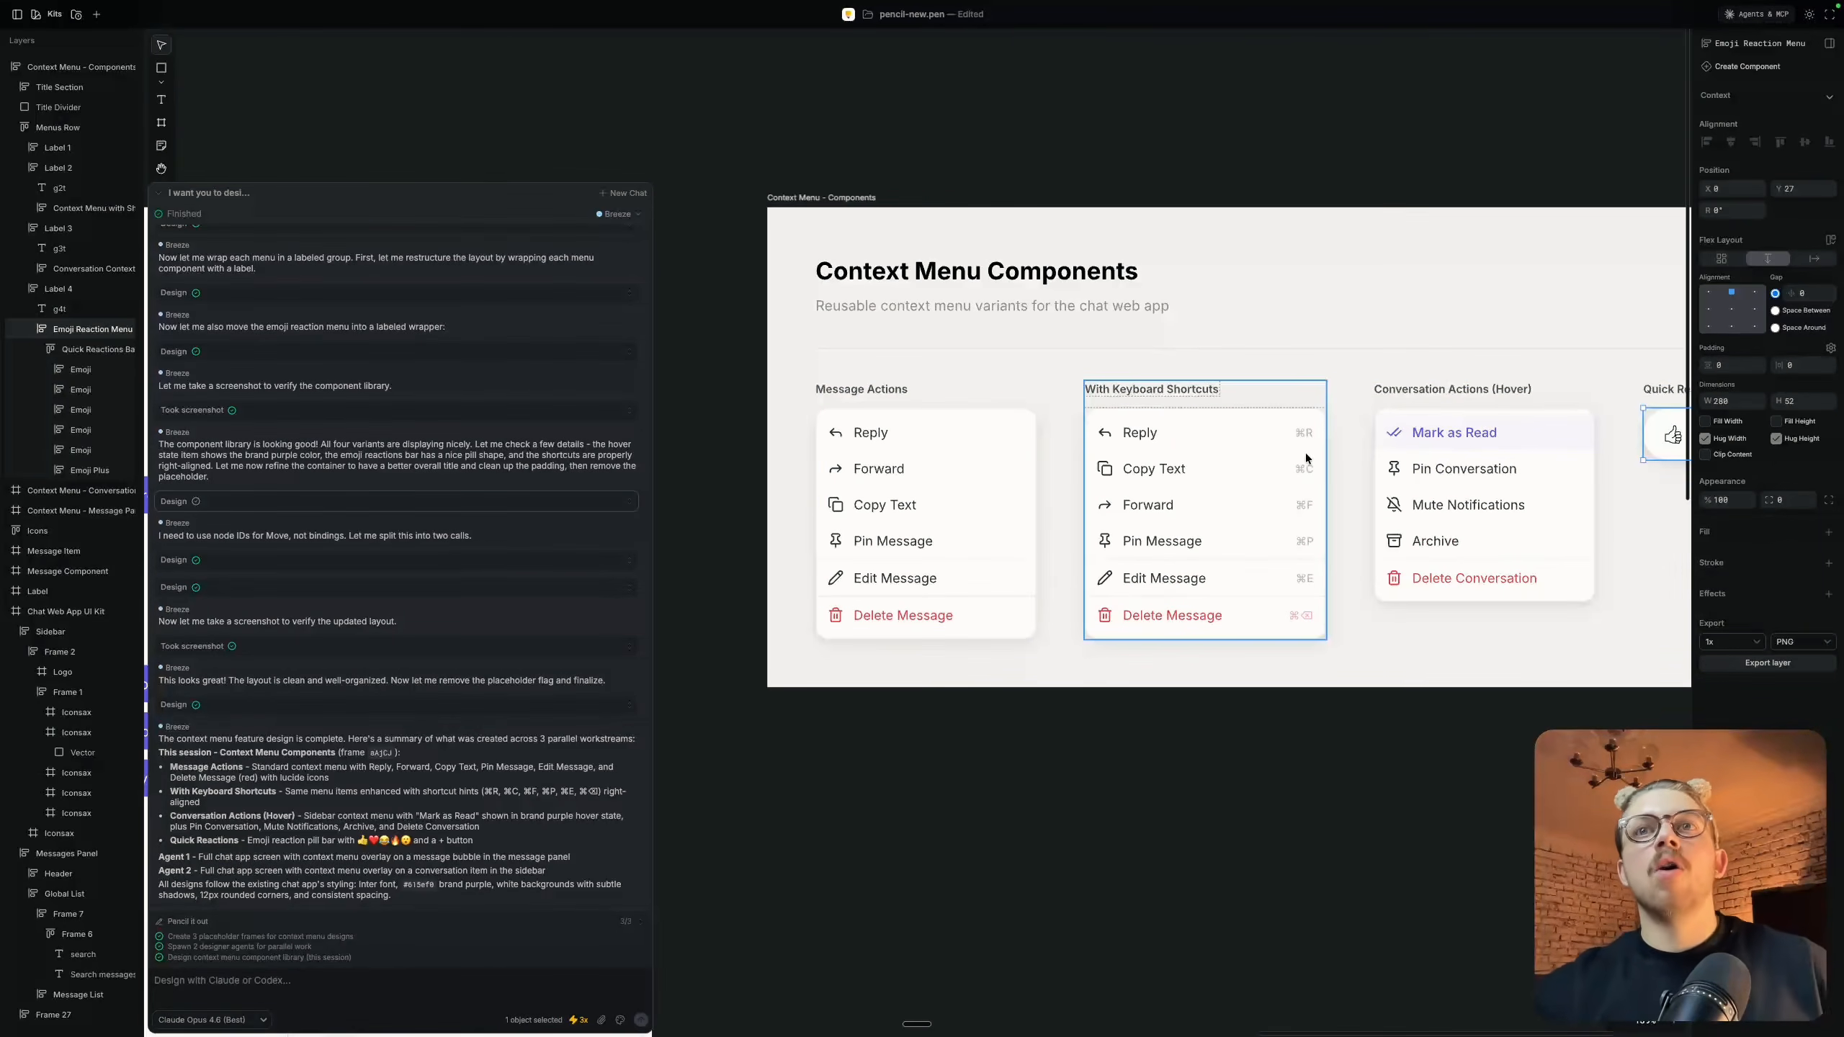
scroll(1328, 518, up, 5)
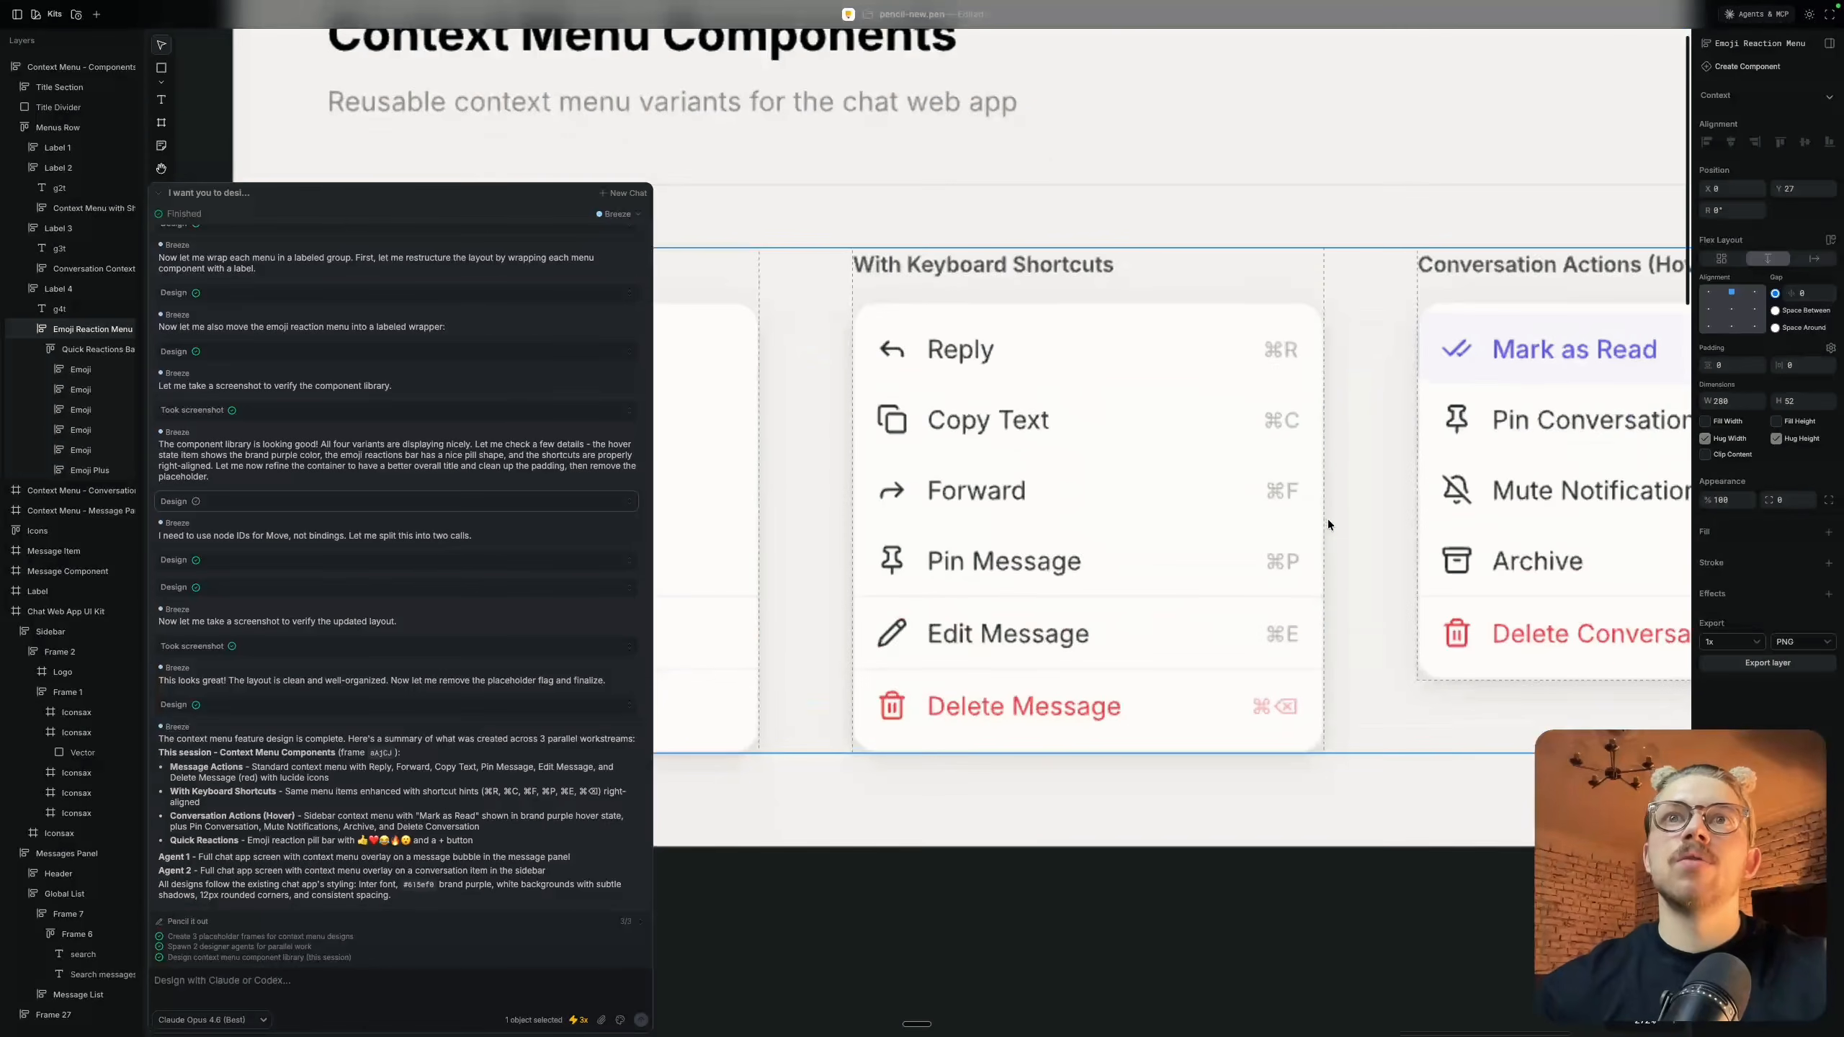
scroll(1328, 519, up, 3)
scroll(1328, 519, right, 5)
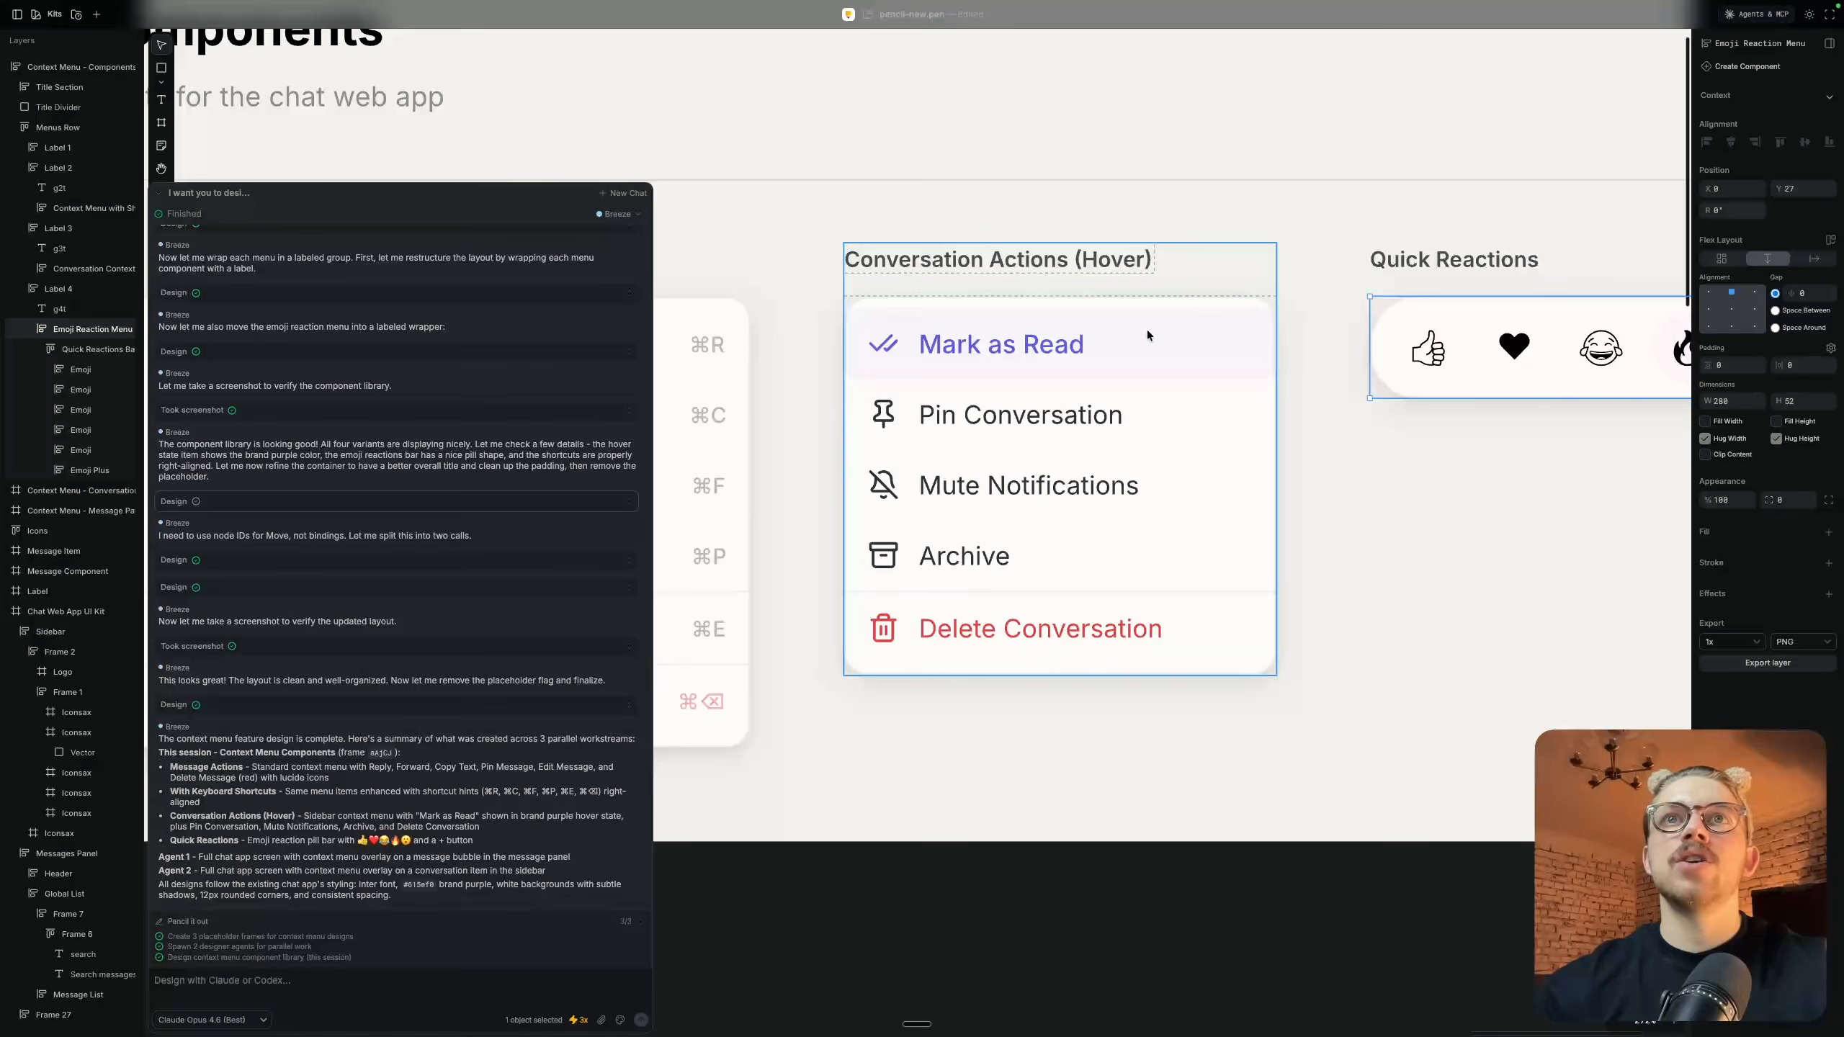
scroll(1147, 329, down, 5)
scroll(1147, 329, up, 3)
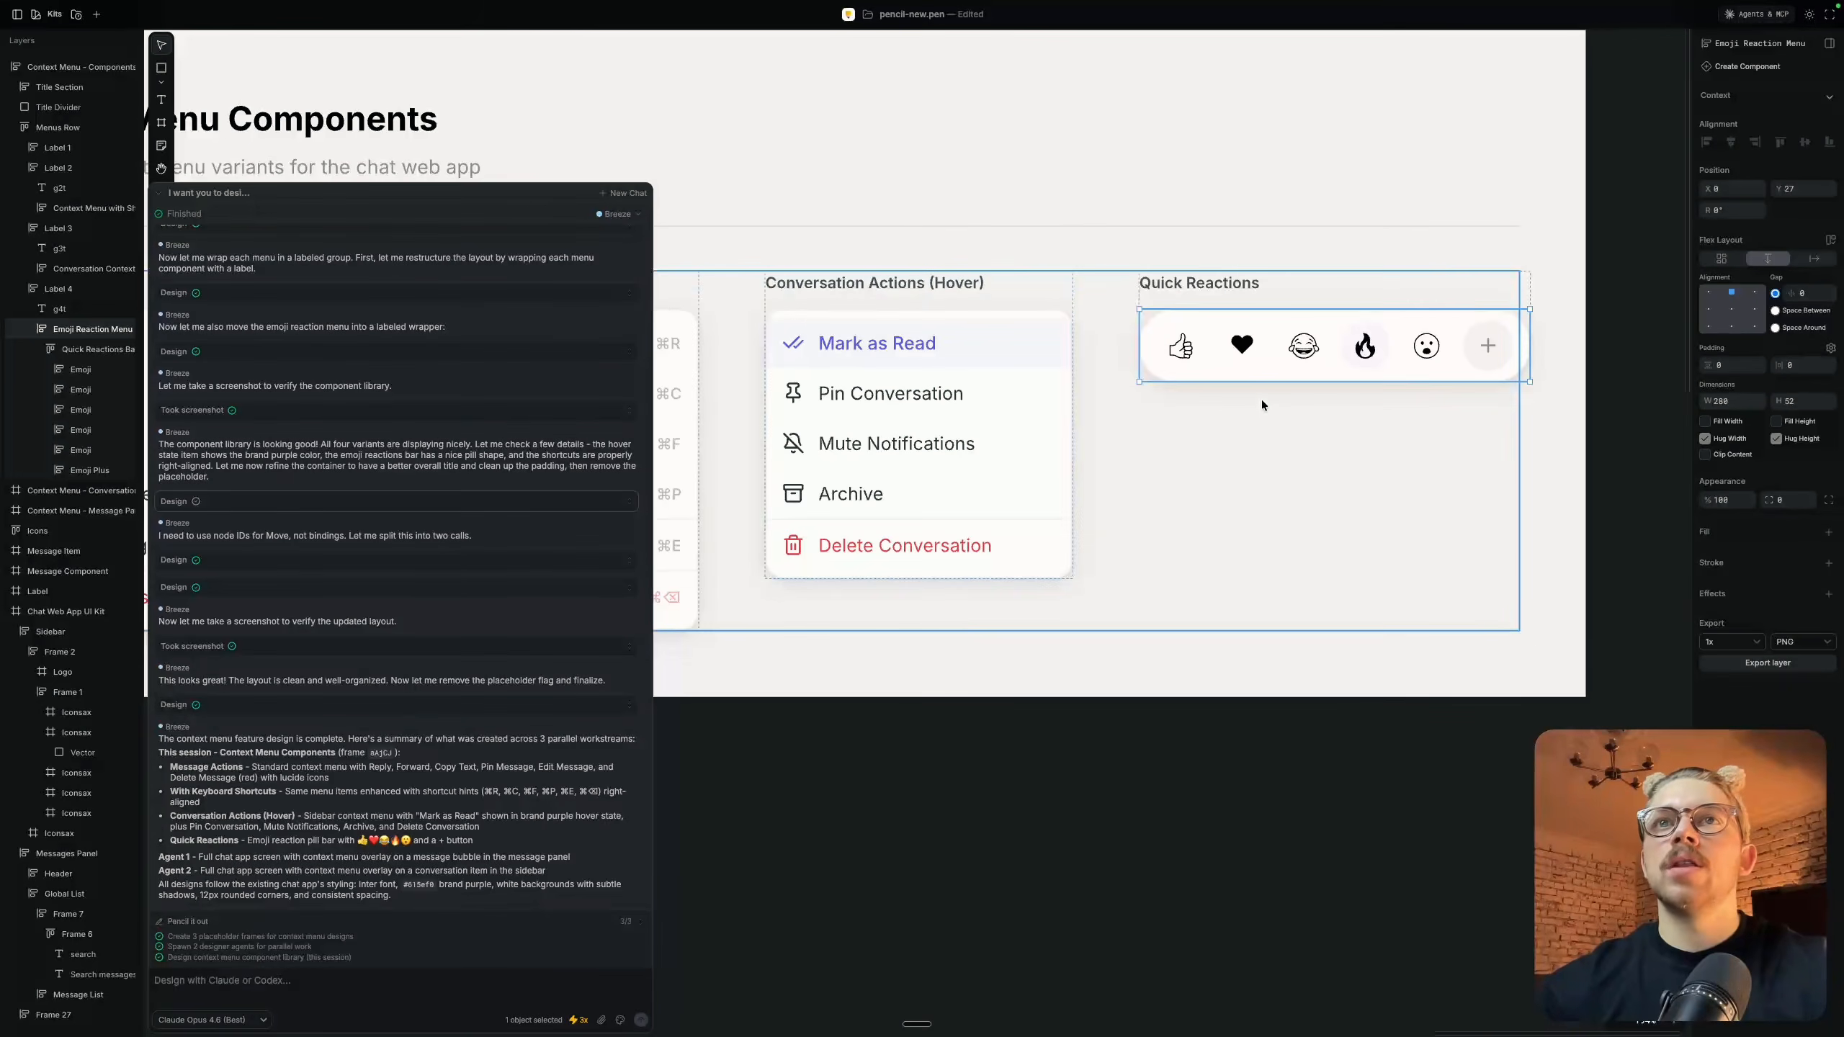
Review the message action menu placed over the conversation in the Context Menu - Message Panel frame
scroll(1262, 405, down, 5)
scroll(1262, 405, left, 10)
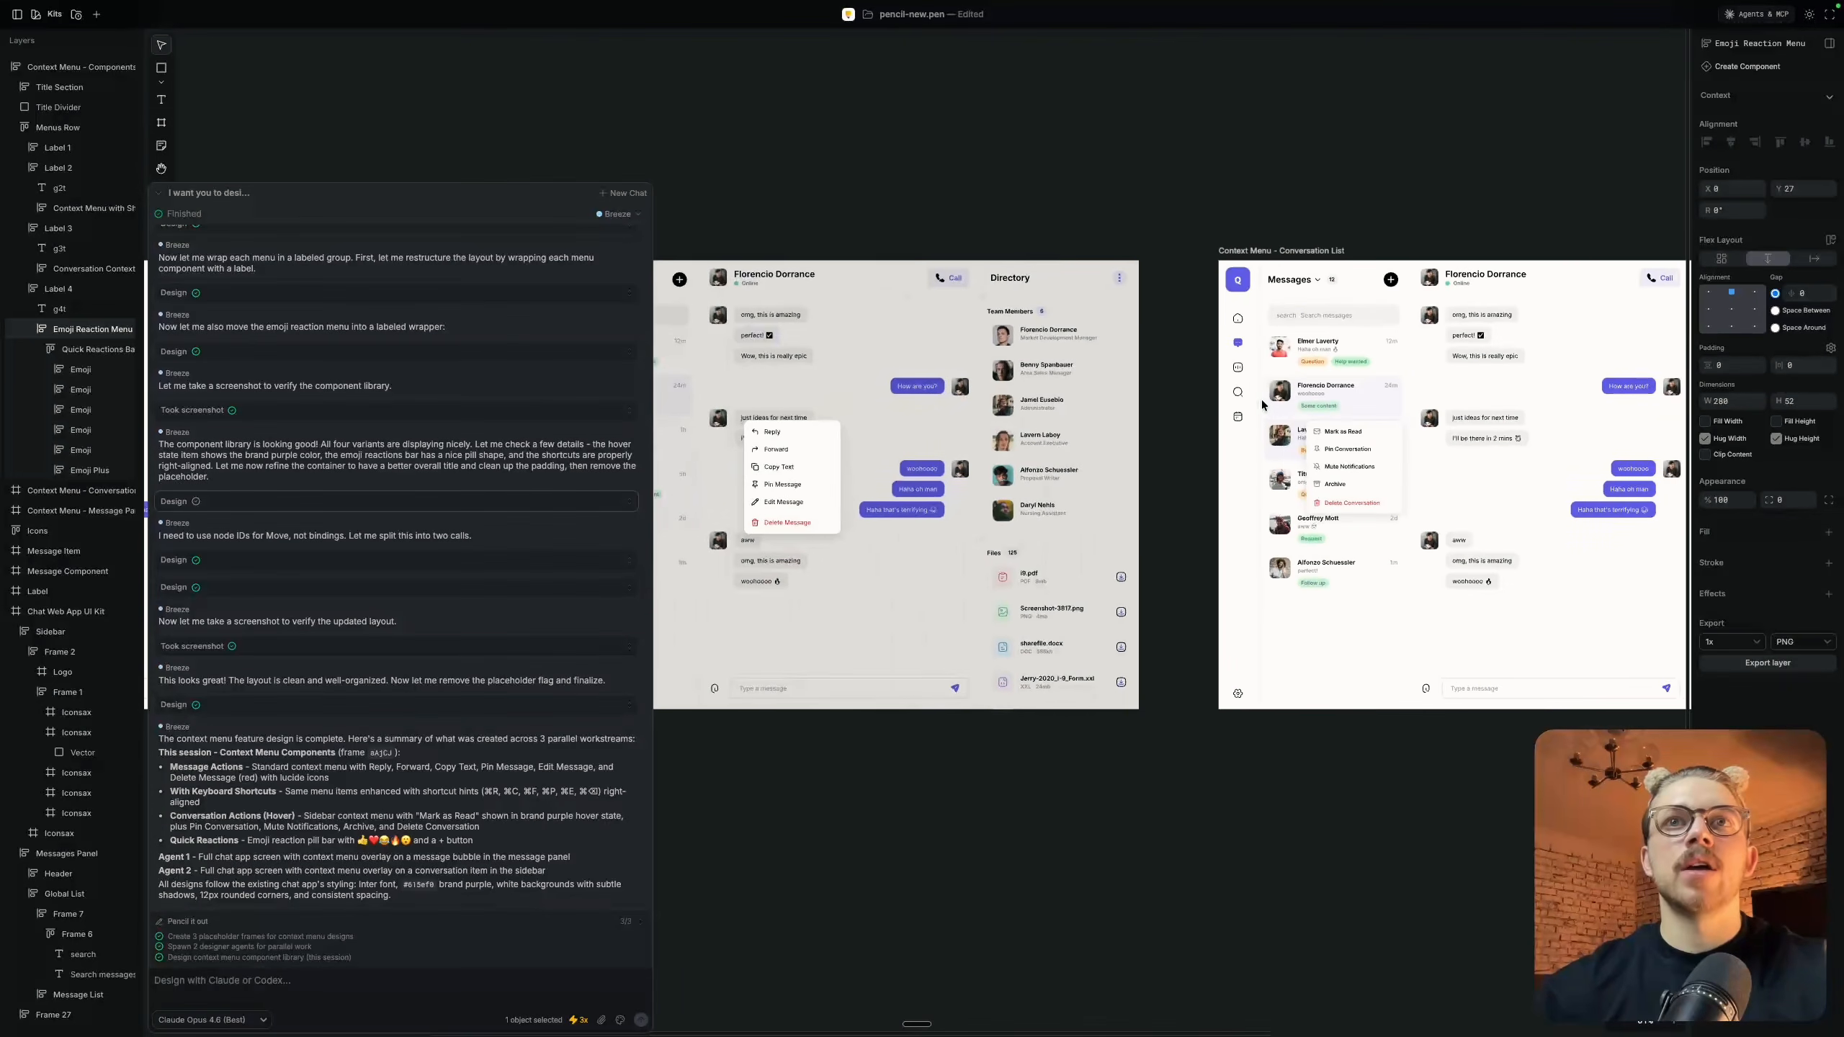
scroll(1262, 405, down, 5)
scroll(1262, 405, left, 2)
scroll(1319, 431, right, 2)
scroll(1320, 431, right, 2)
scroll(1055, 410, up, 10)
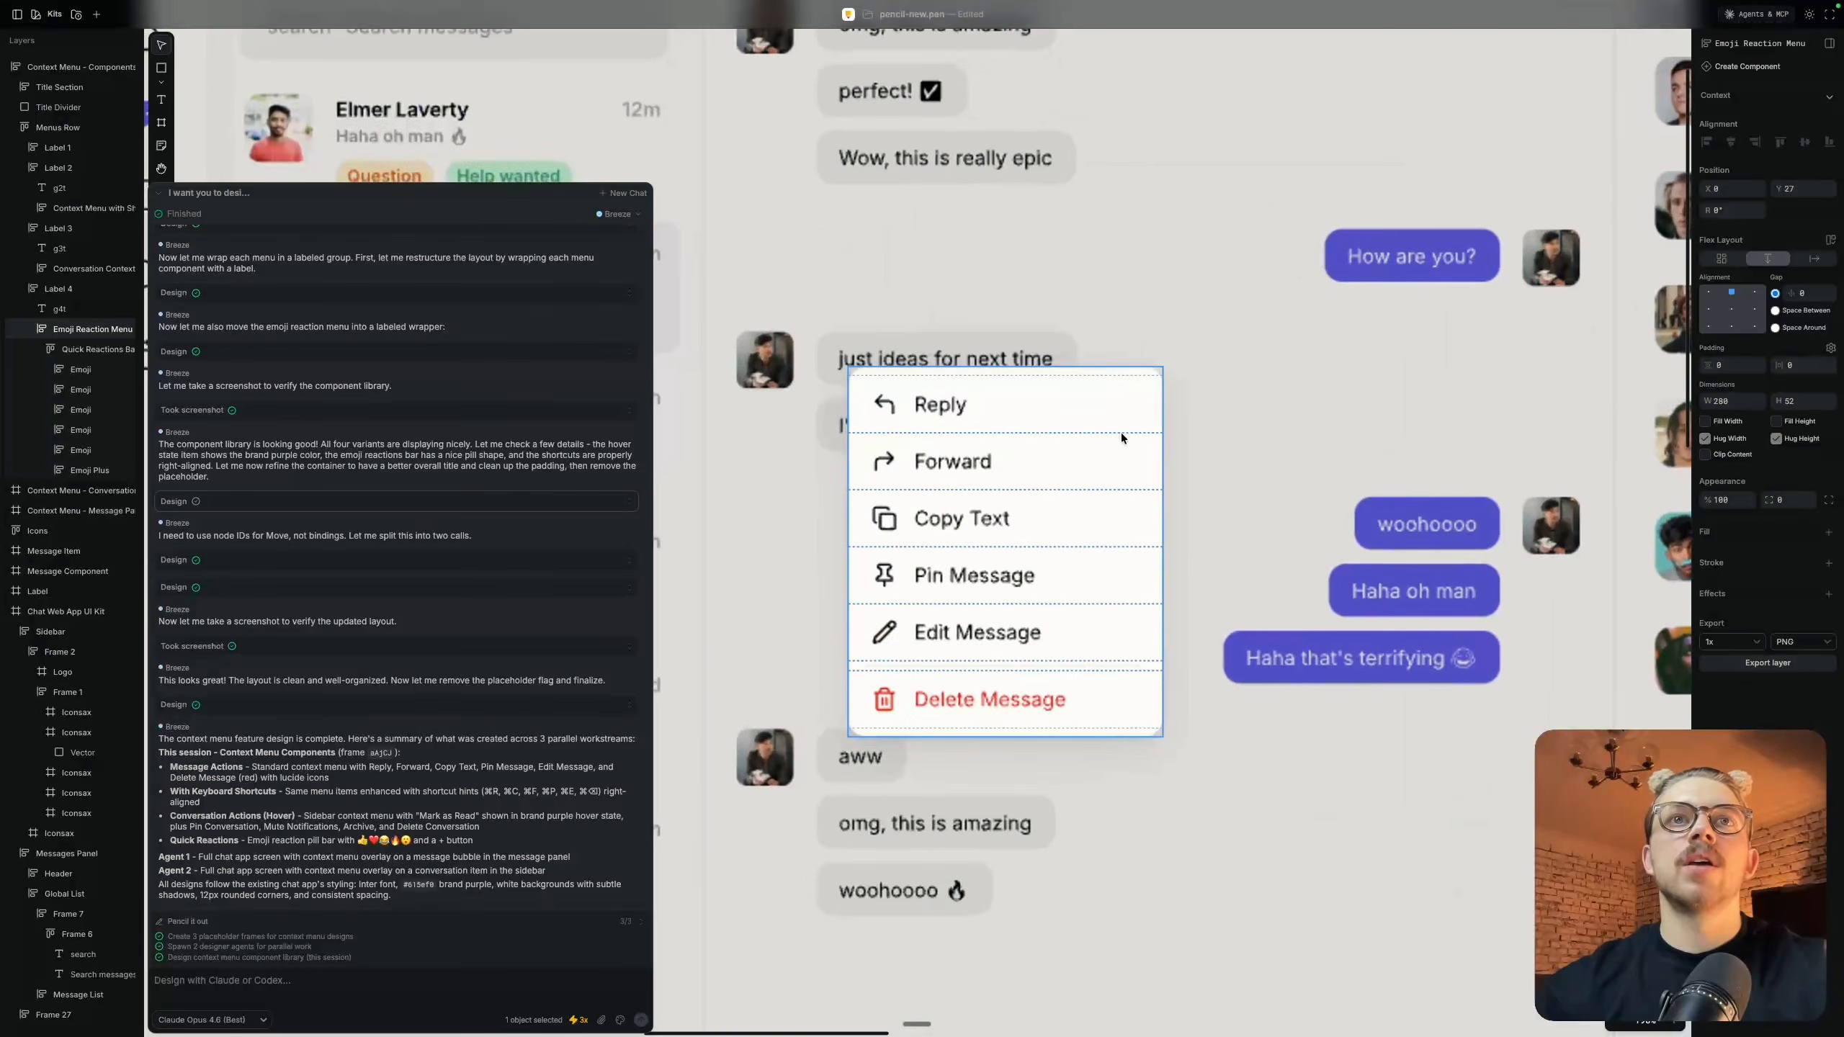
scroll(1120, 432, down, 3)
scroll(1037, 457, down, 5)
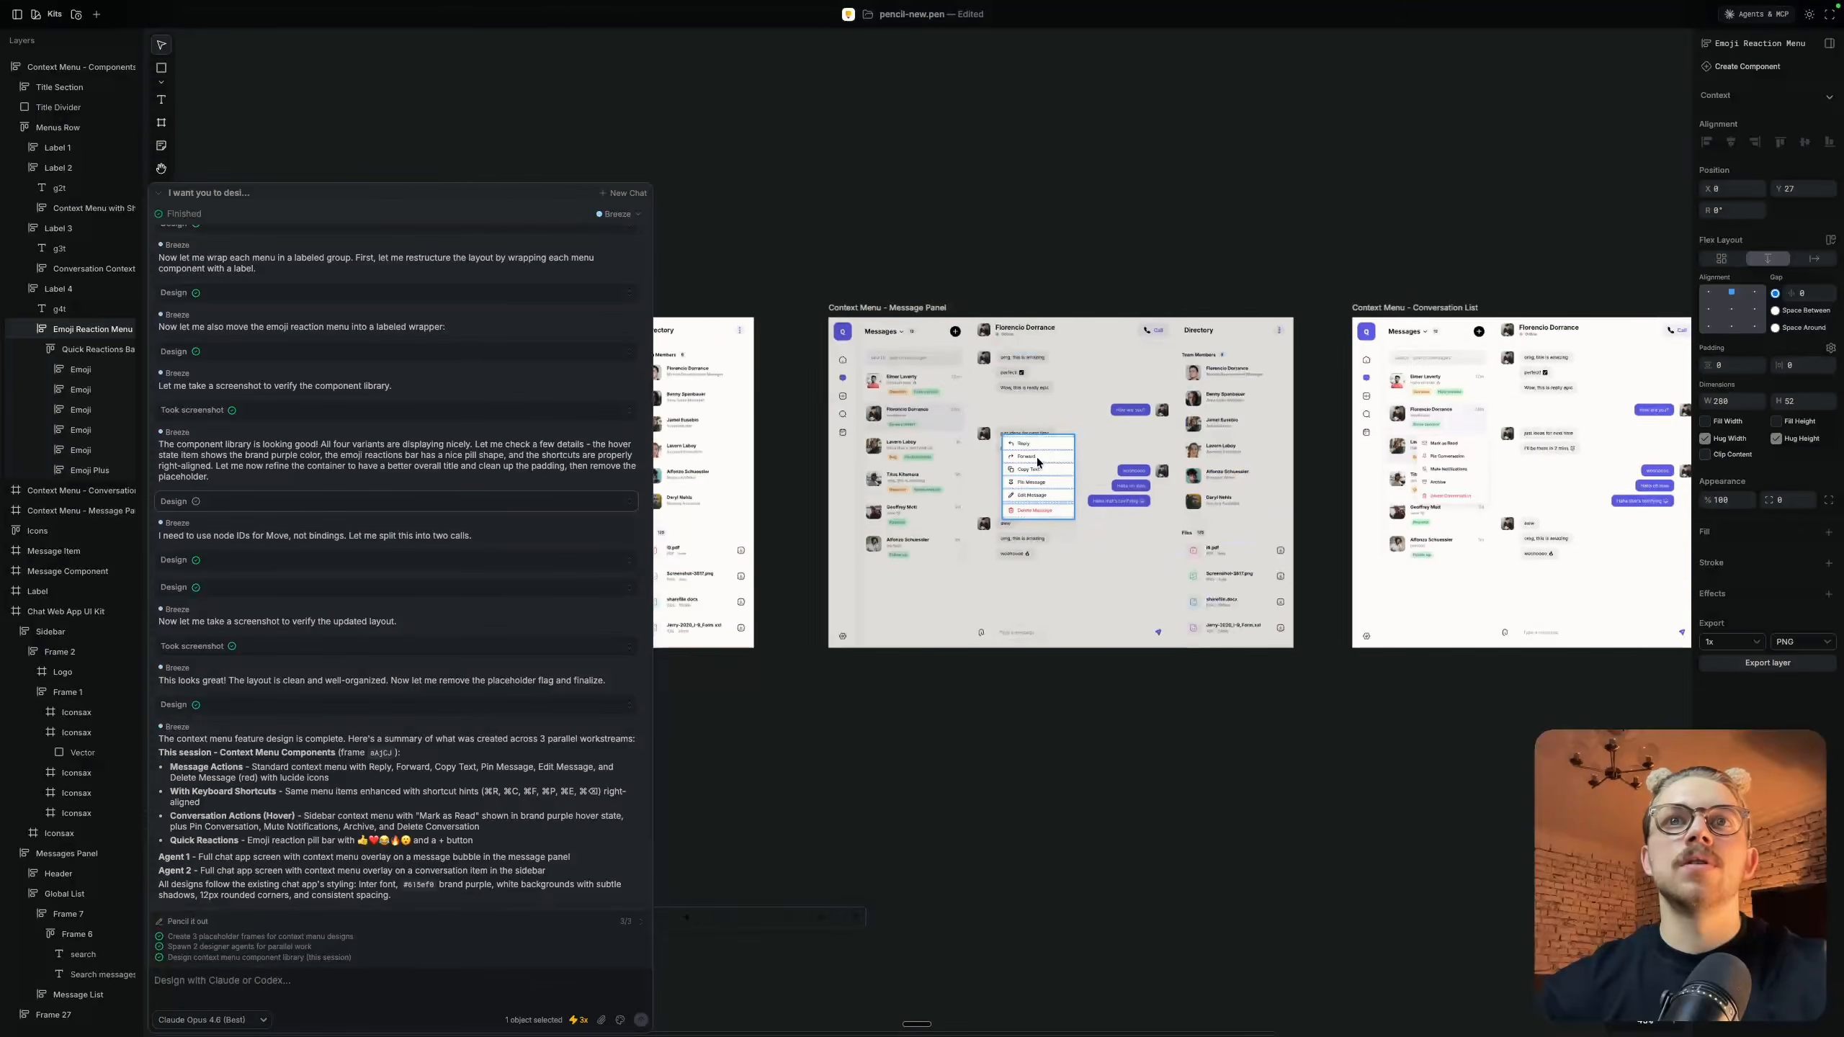
Examine the conversation menu over the sidebar chats in the Context Menu - Conversation List frame
scroll(1037, 457, right, 3)
scroll(1143, 482, up, 8)
scroll(1144, 482, left, 2)
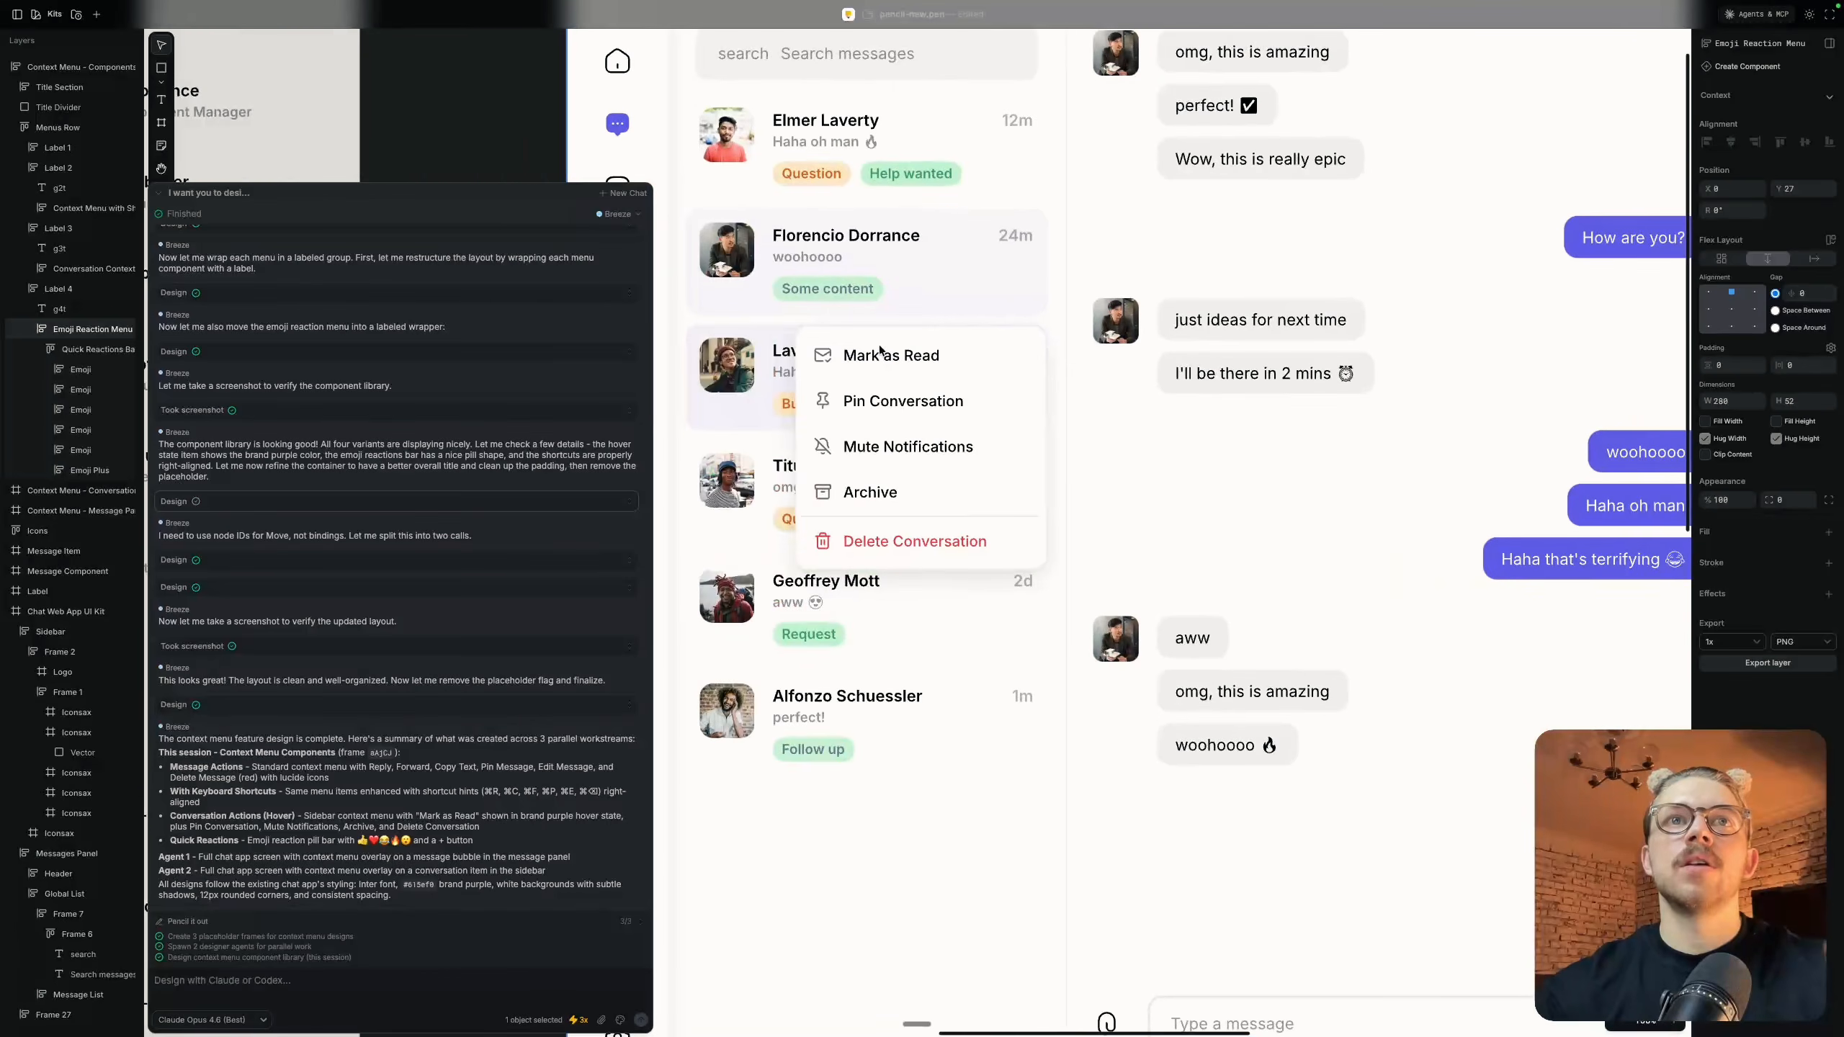
scroll(879, 346, up, 4)
scroll(879, 346, down, 4)
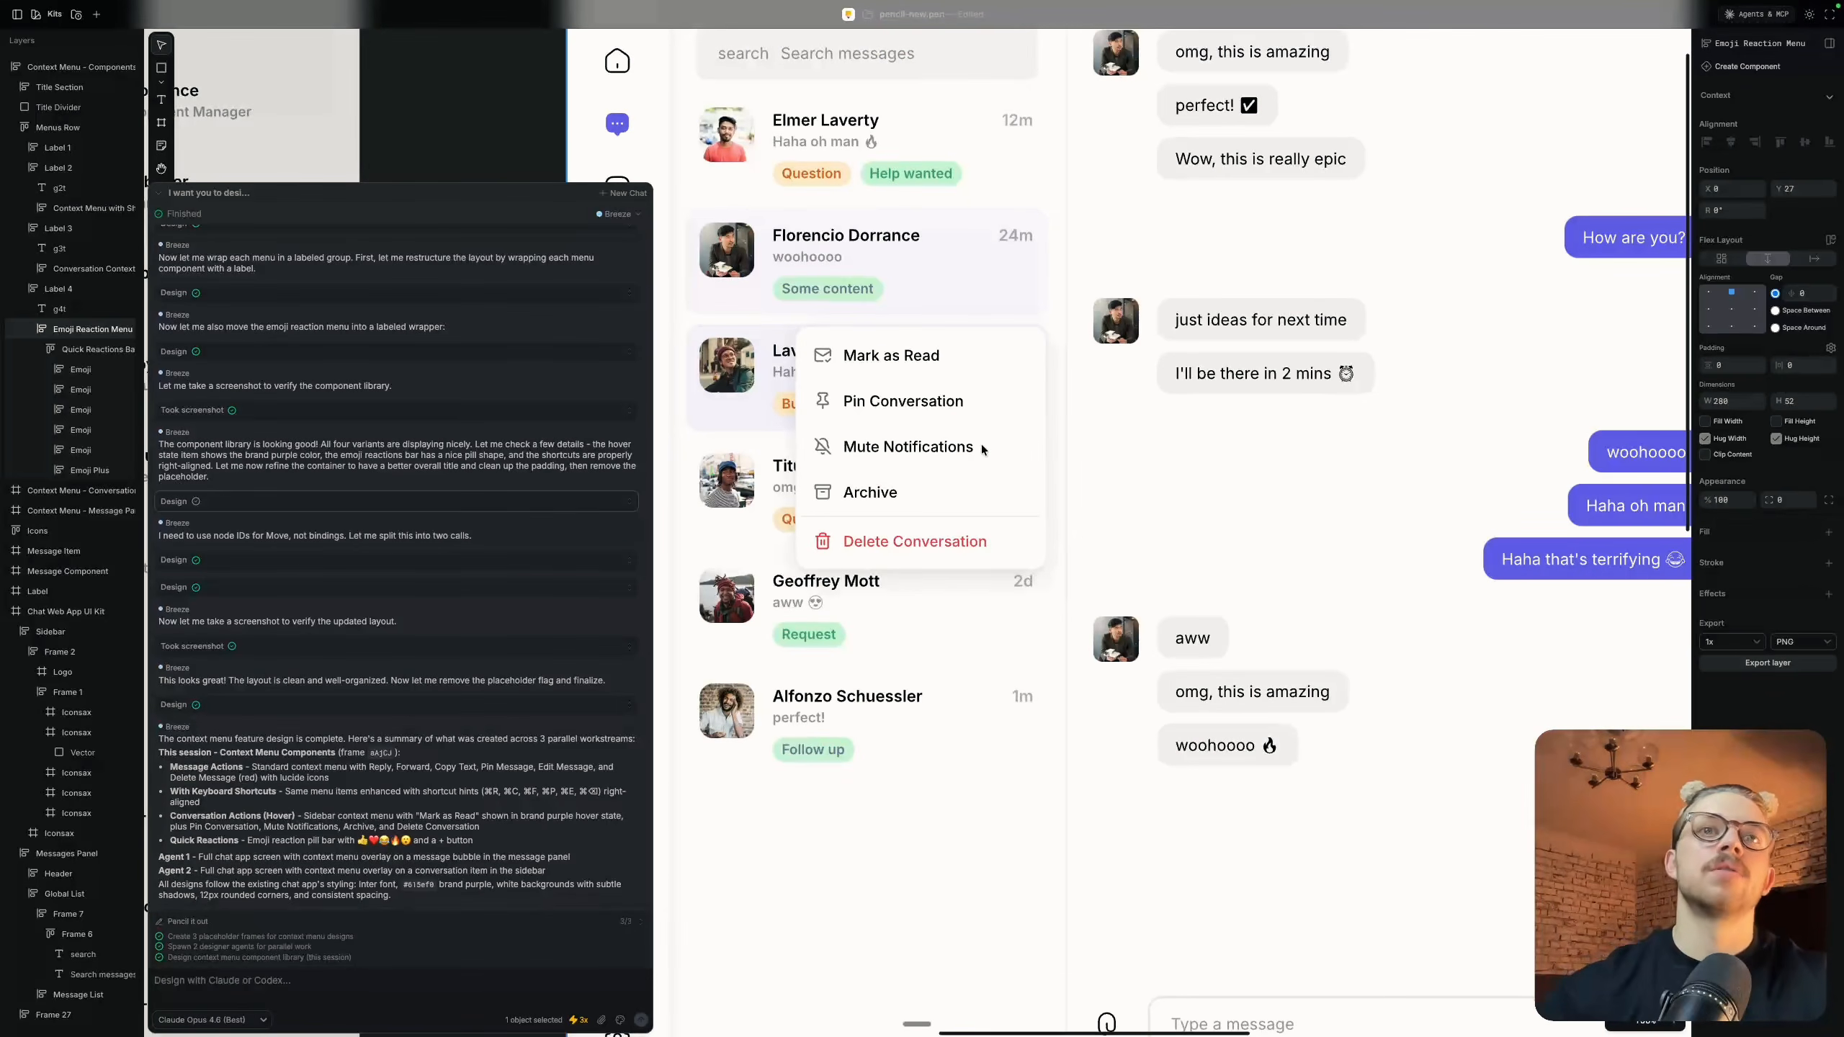
Collapse the AI chat panel to clear the view of the Context Menu - Message Panel frame
scroll(981, 444, down, 4)
scroll(981, 443, left, 3)
scroll(981, 444, up, 3)
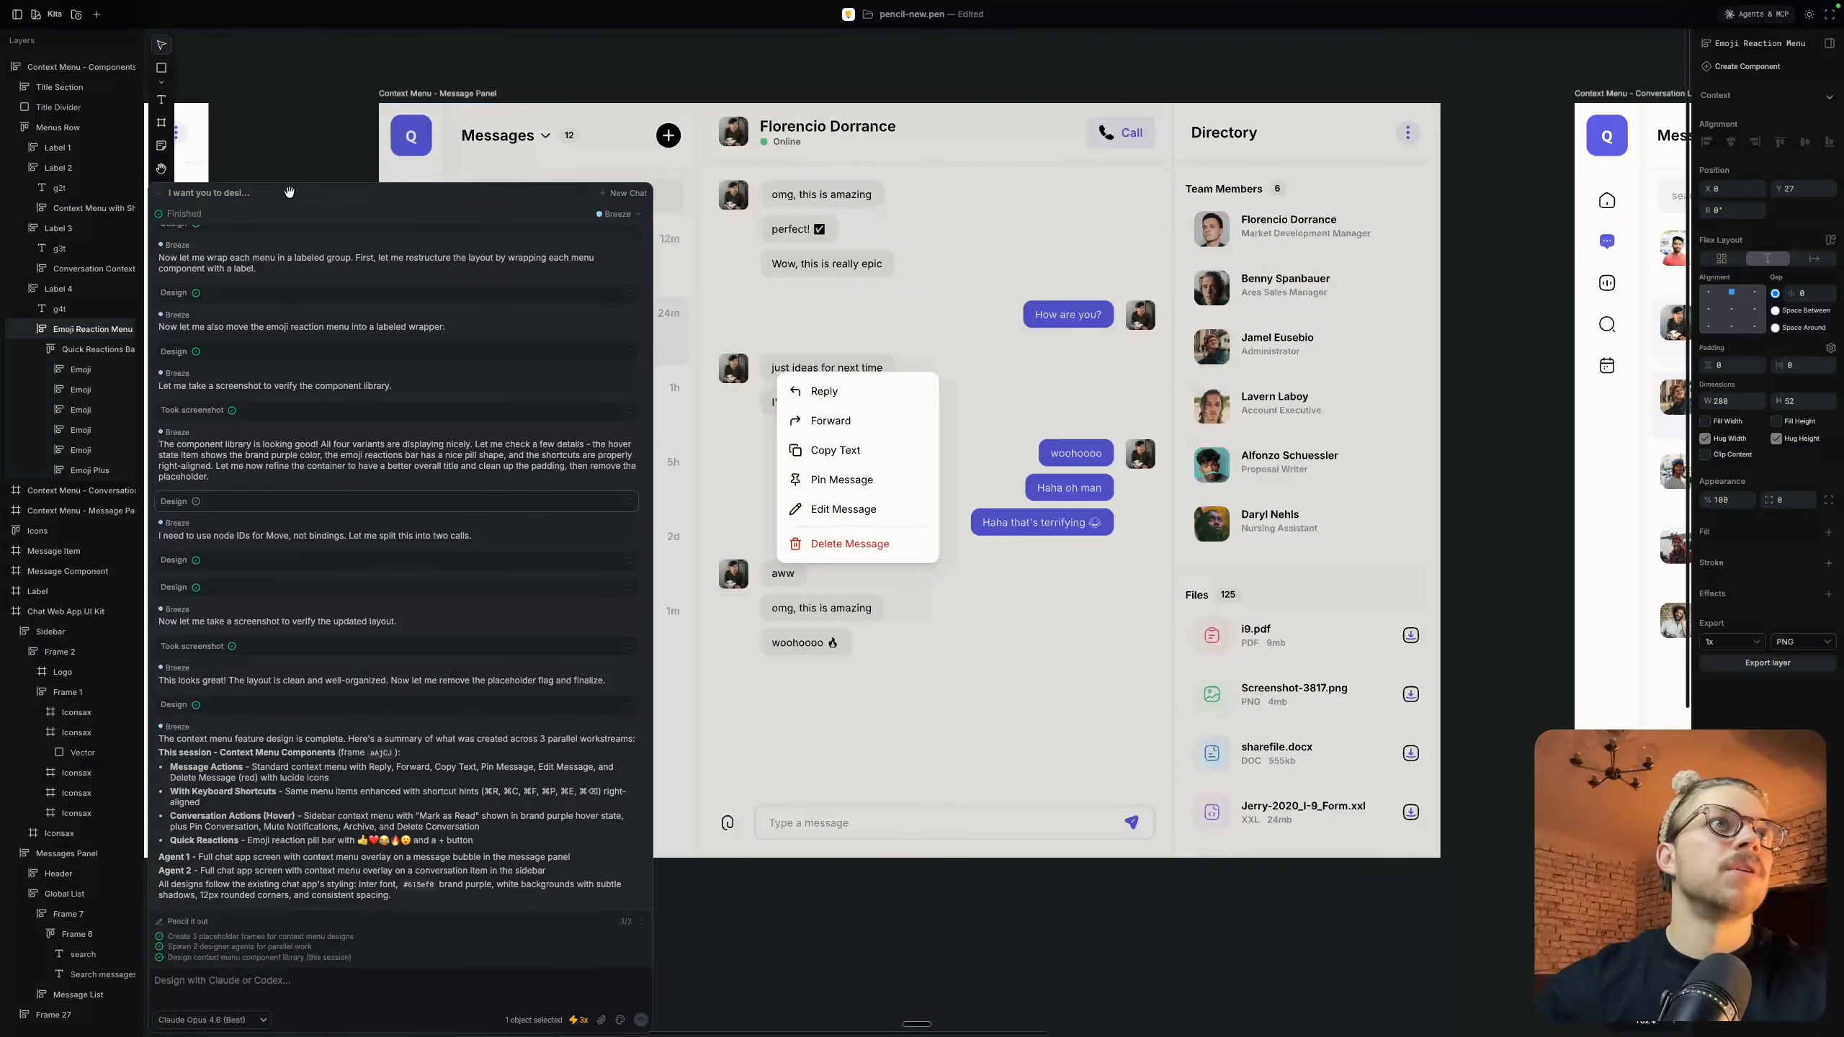
click(154, 191)
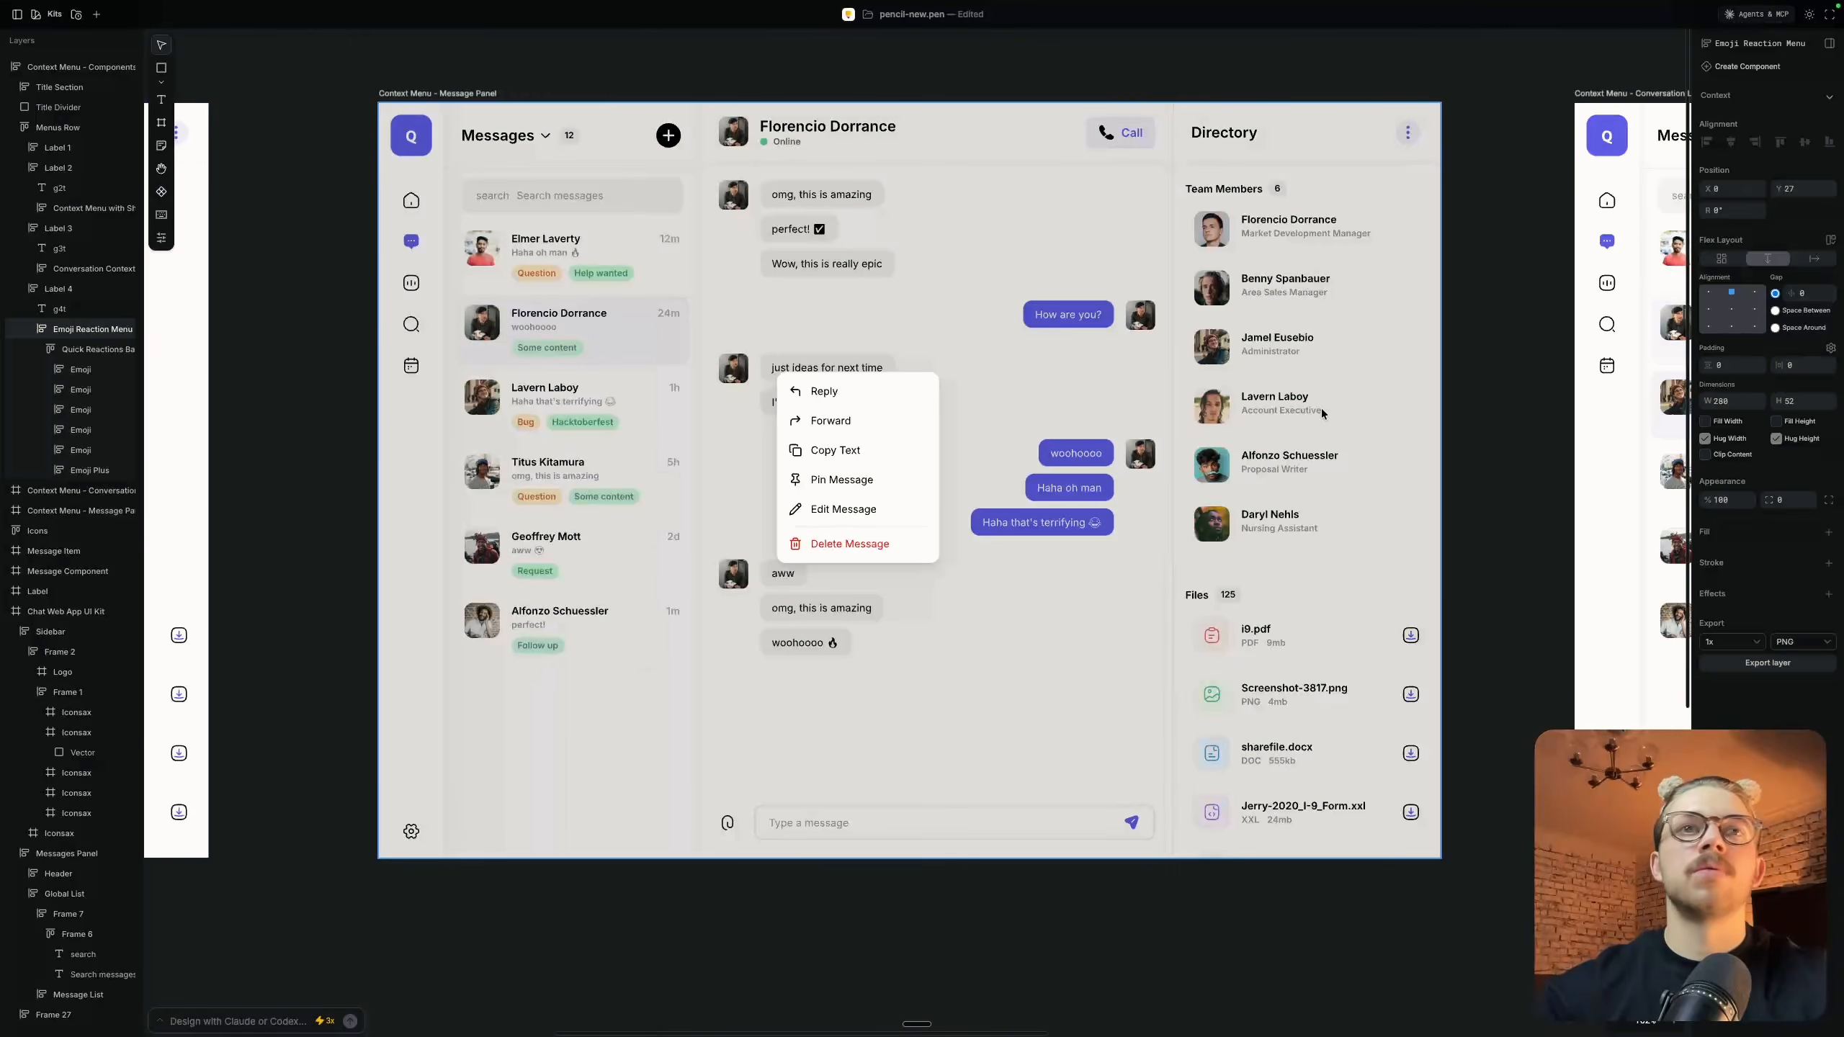
Inspect the full Context Menu - Message Panel screen, checking its menu overlay, dimmed background and neighbouring frames
scroll(1322, 411, left, 1)
scroll(1321, 408, up, 2)
scroll(1321, 408, right, 1)
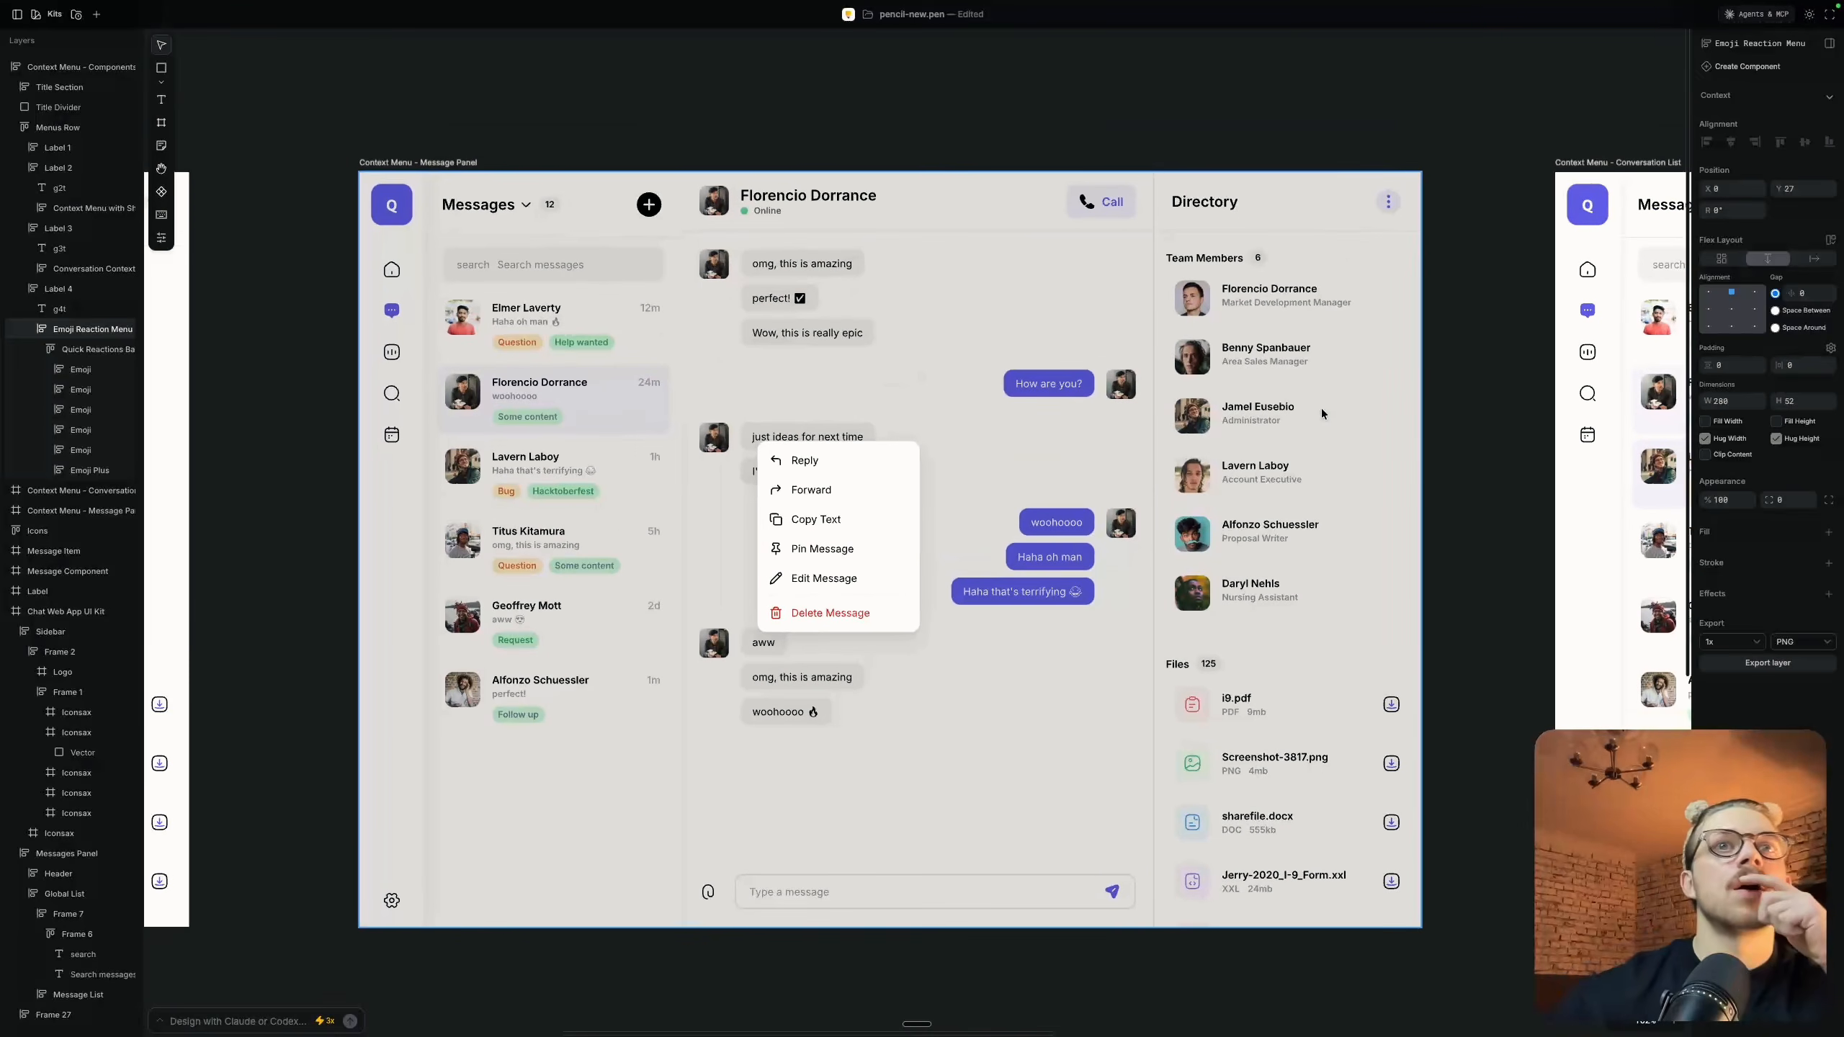
scroll(1013, 436, up, 3)
scroll(1013, 435, down, 1)
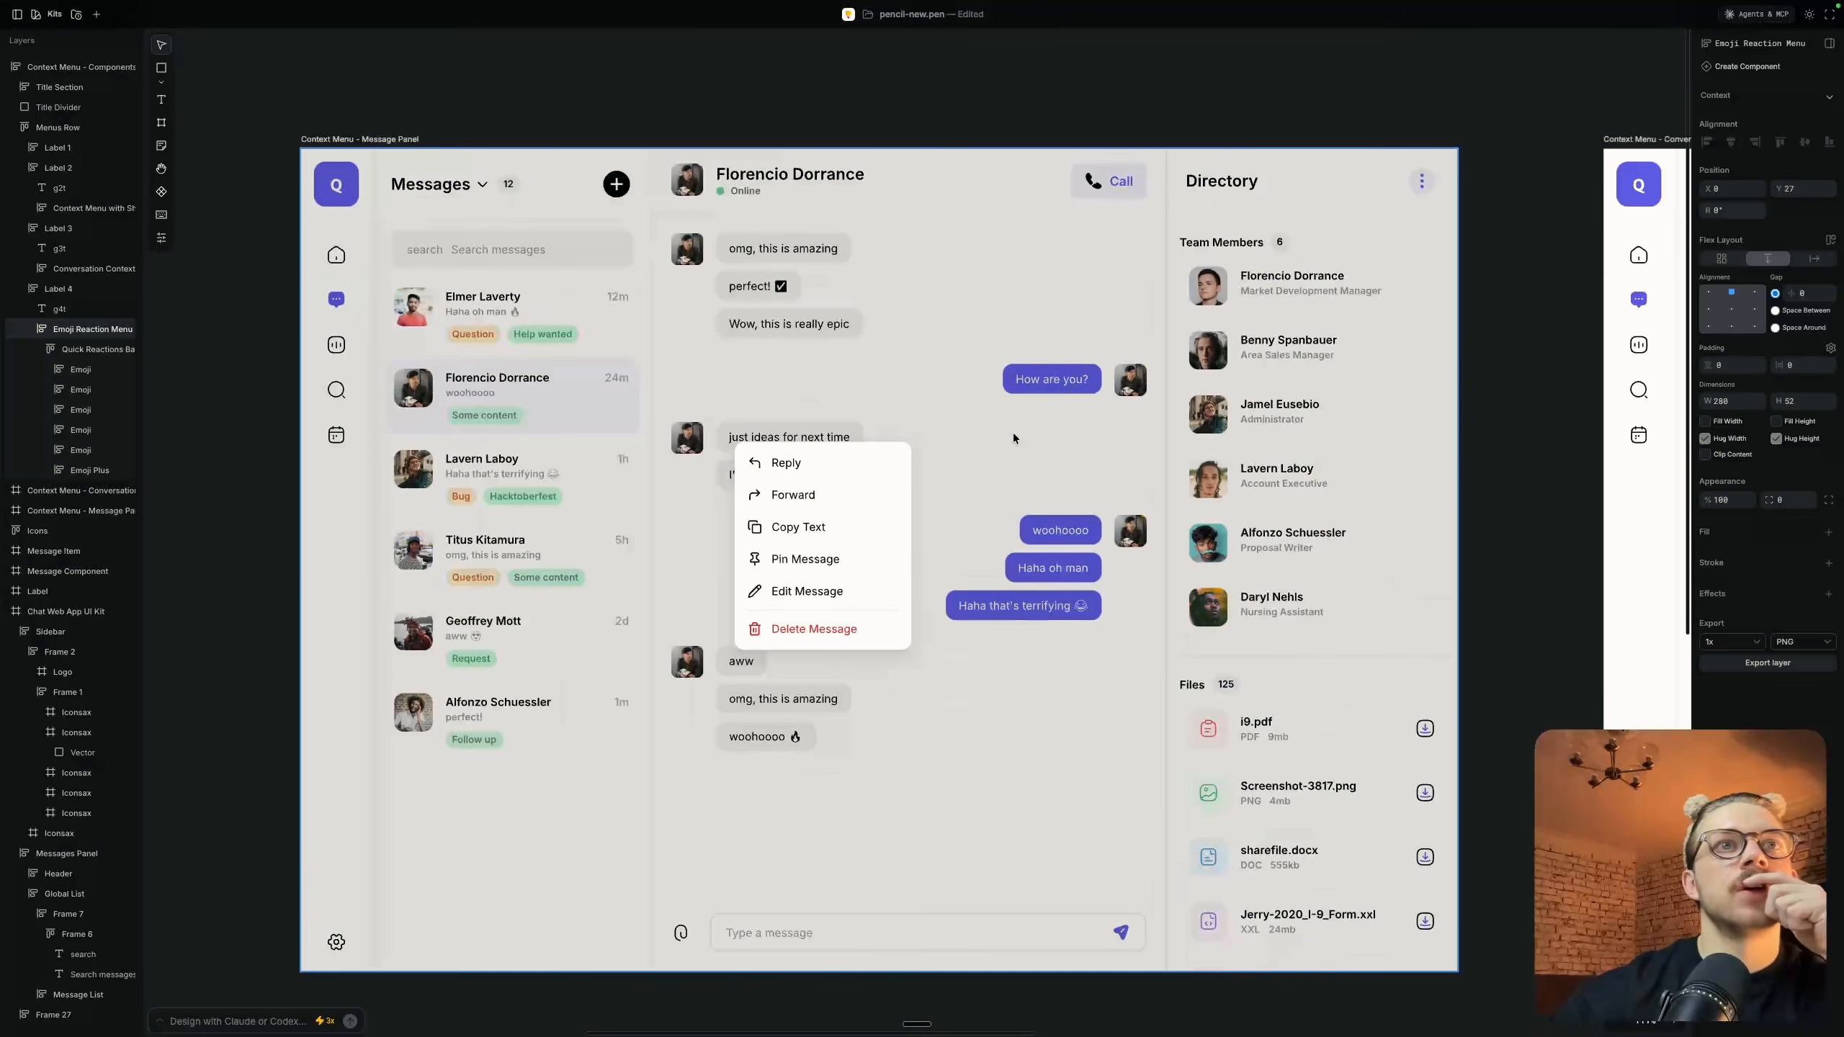
scroll(1012, 436, down, 2)
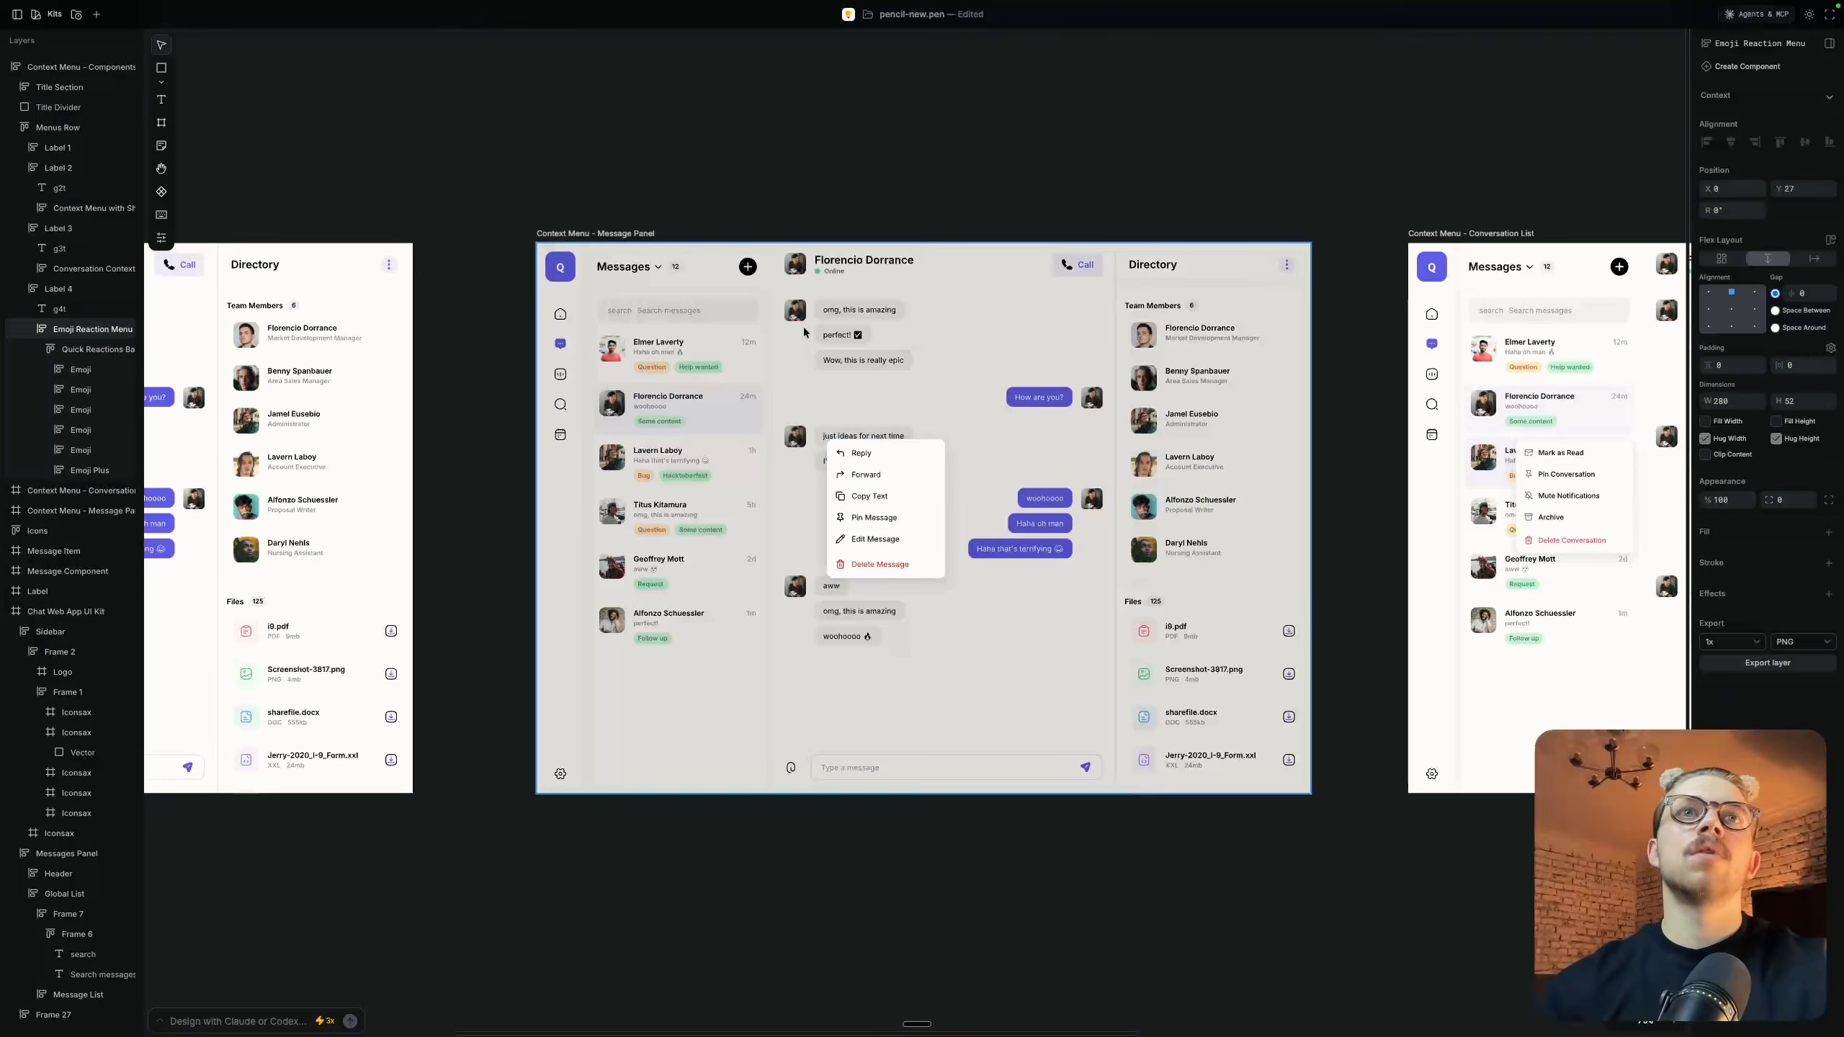
scroll(813, 462, up, 3)
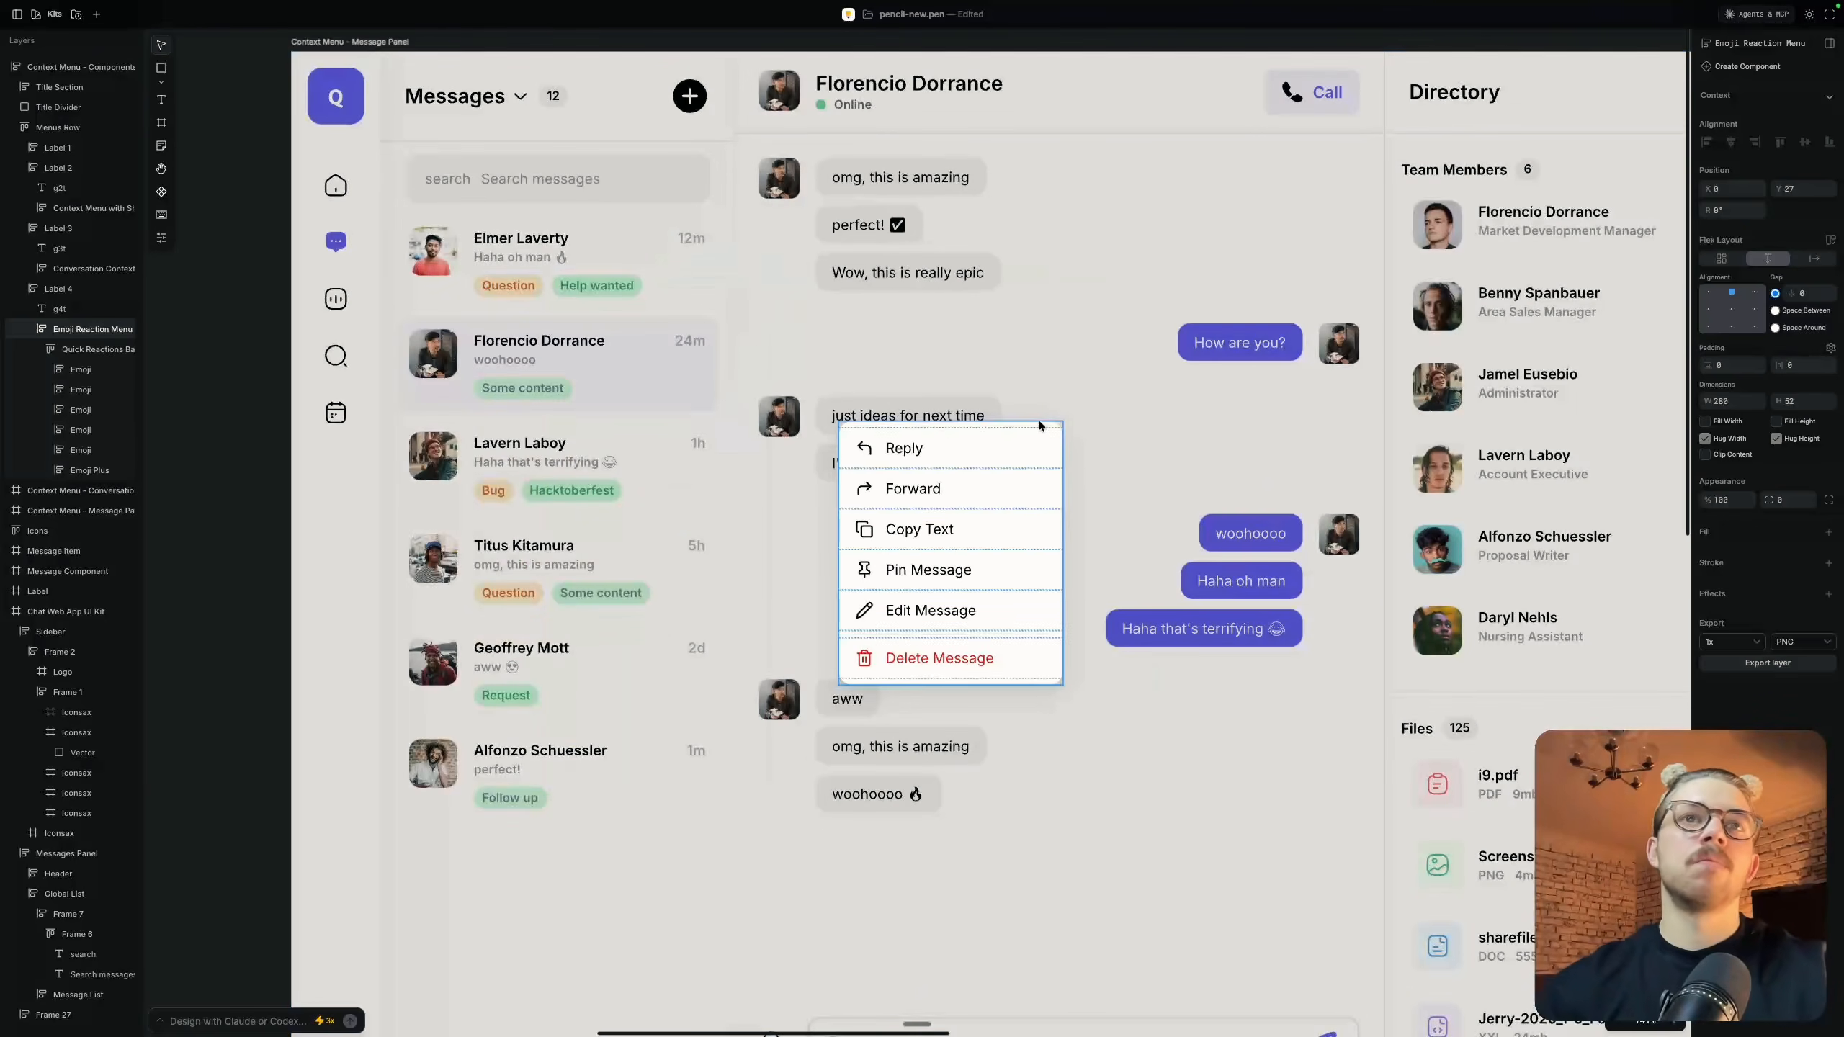
Compare the conversation menu in the Context Menu - Conversation List frame with the message menu in the Message Panel frame
scroll(1078, 458, down, 3)
scroll(1045, 436, right, 5)
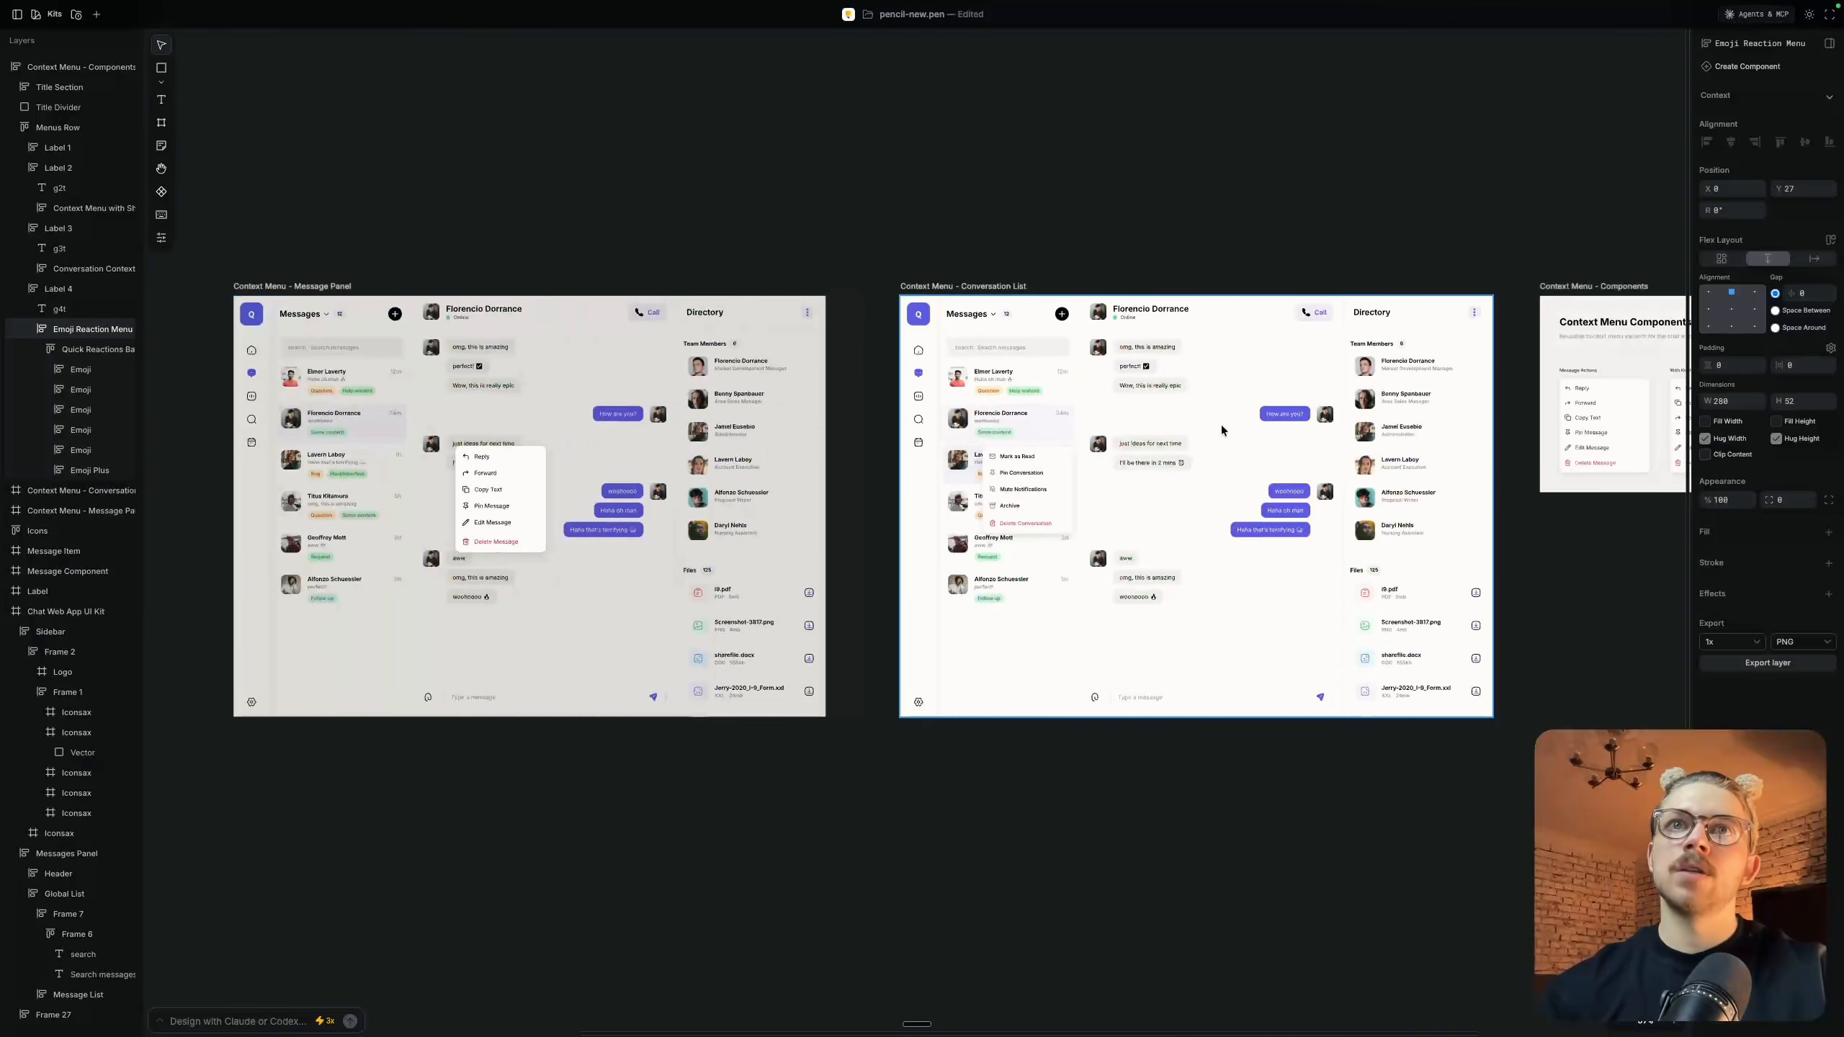
scroll(1013, 421, up, 3)
scroll(1012, 420, up, 1)
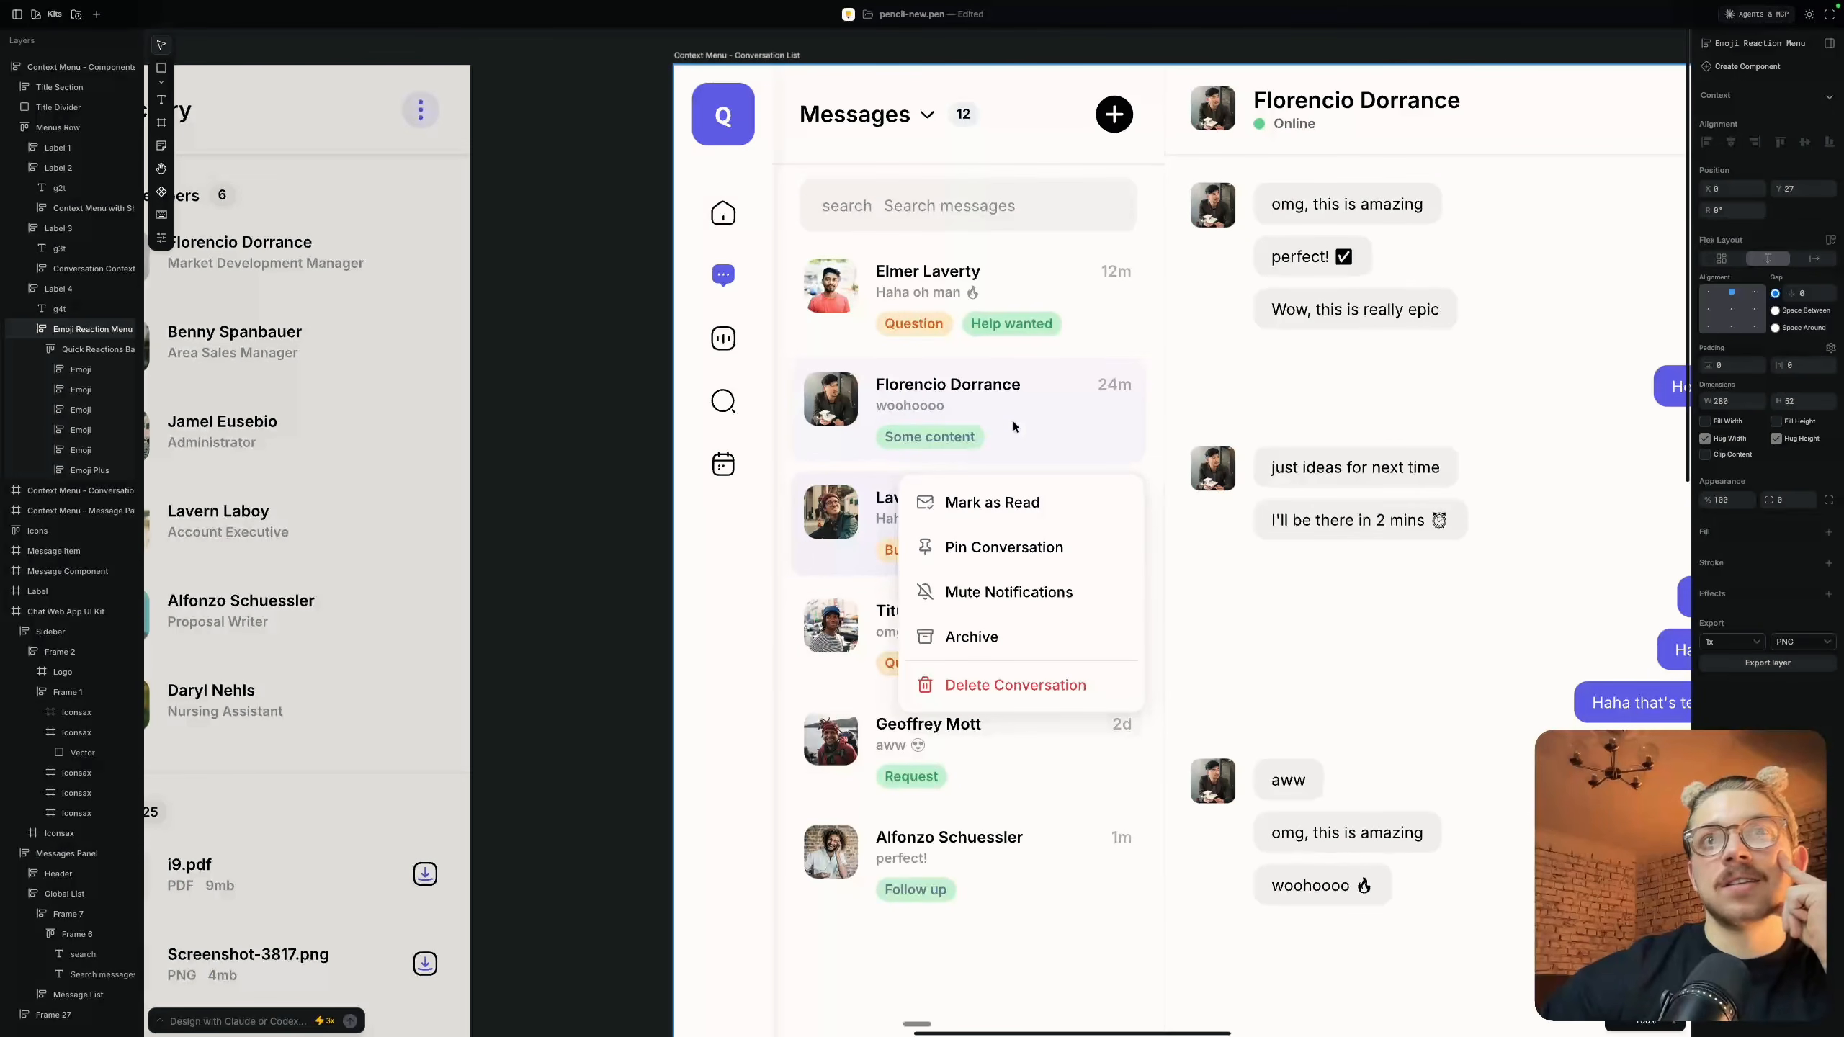
scroll(1013, 420, down, 2)
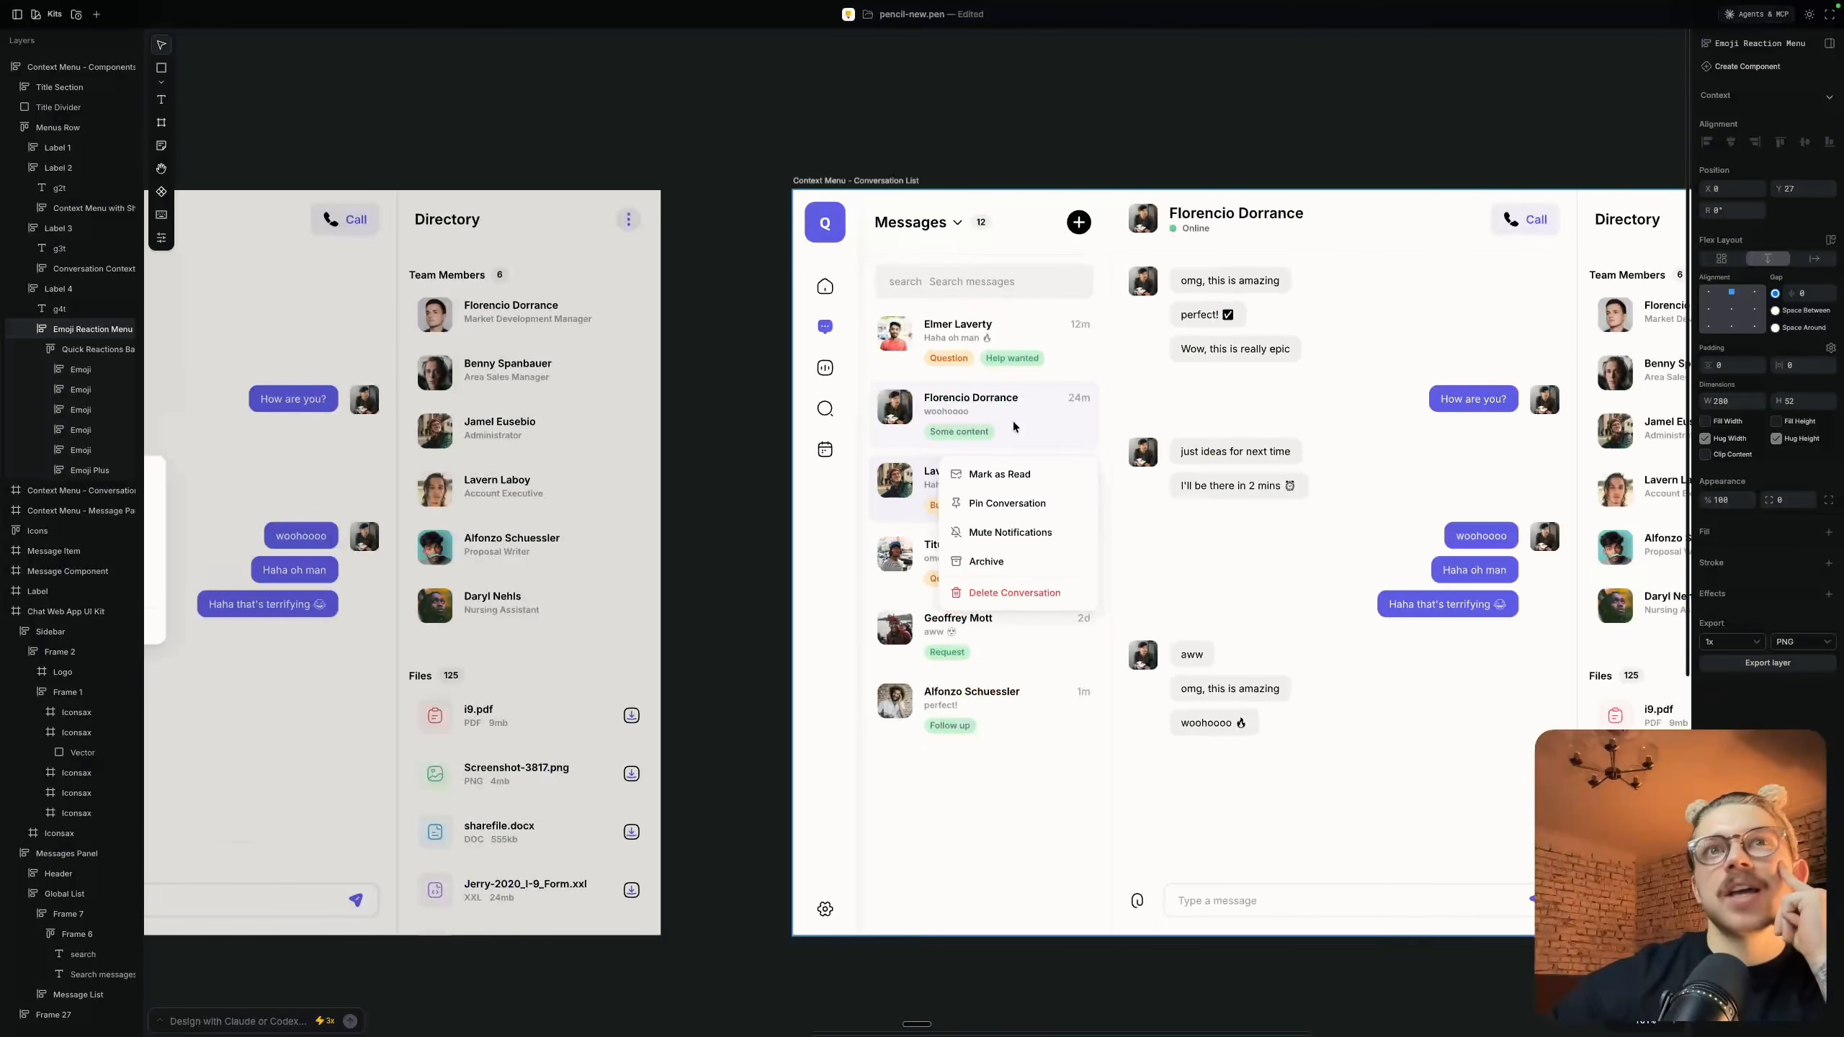
scroll(1012, 421, right, 5)
scroll(1009, 397, left, 10)
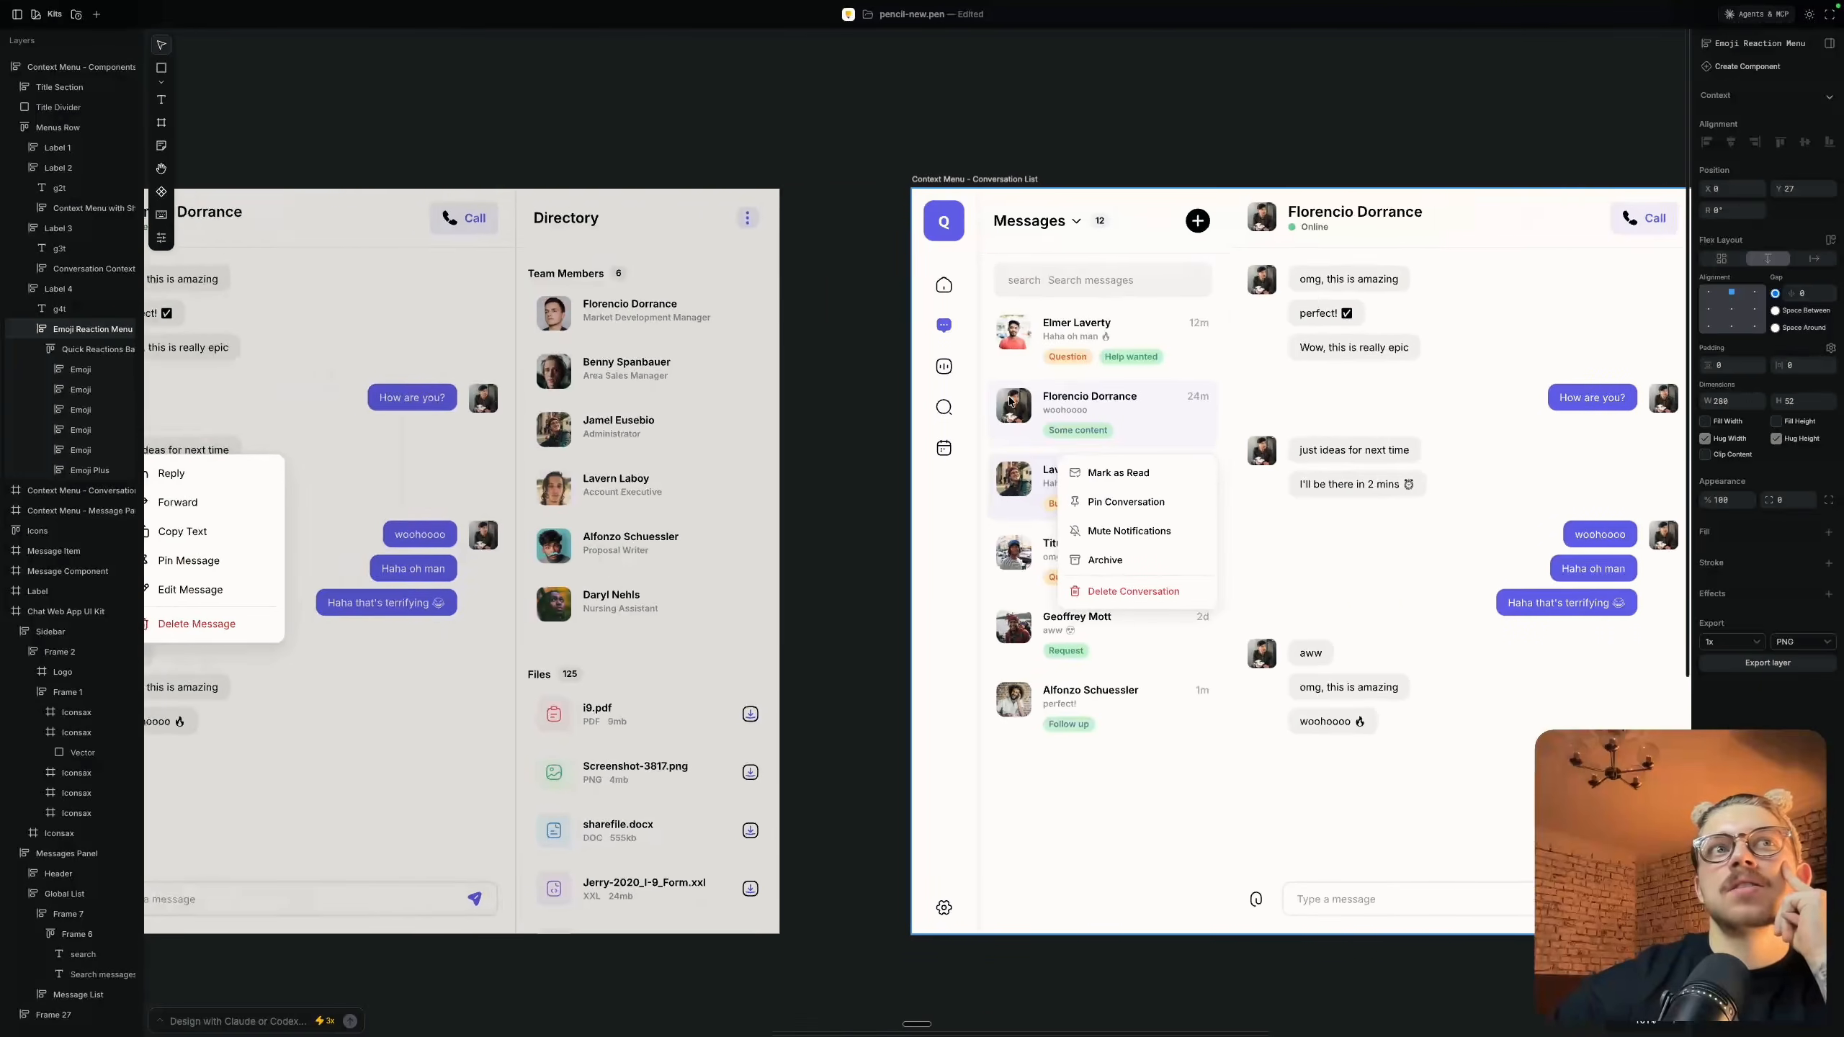
scroll(1009, 397, right, 10)
scroll(1009, 396, right, 4)
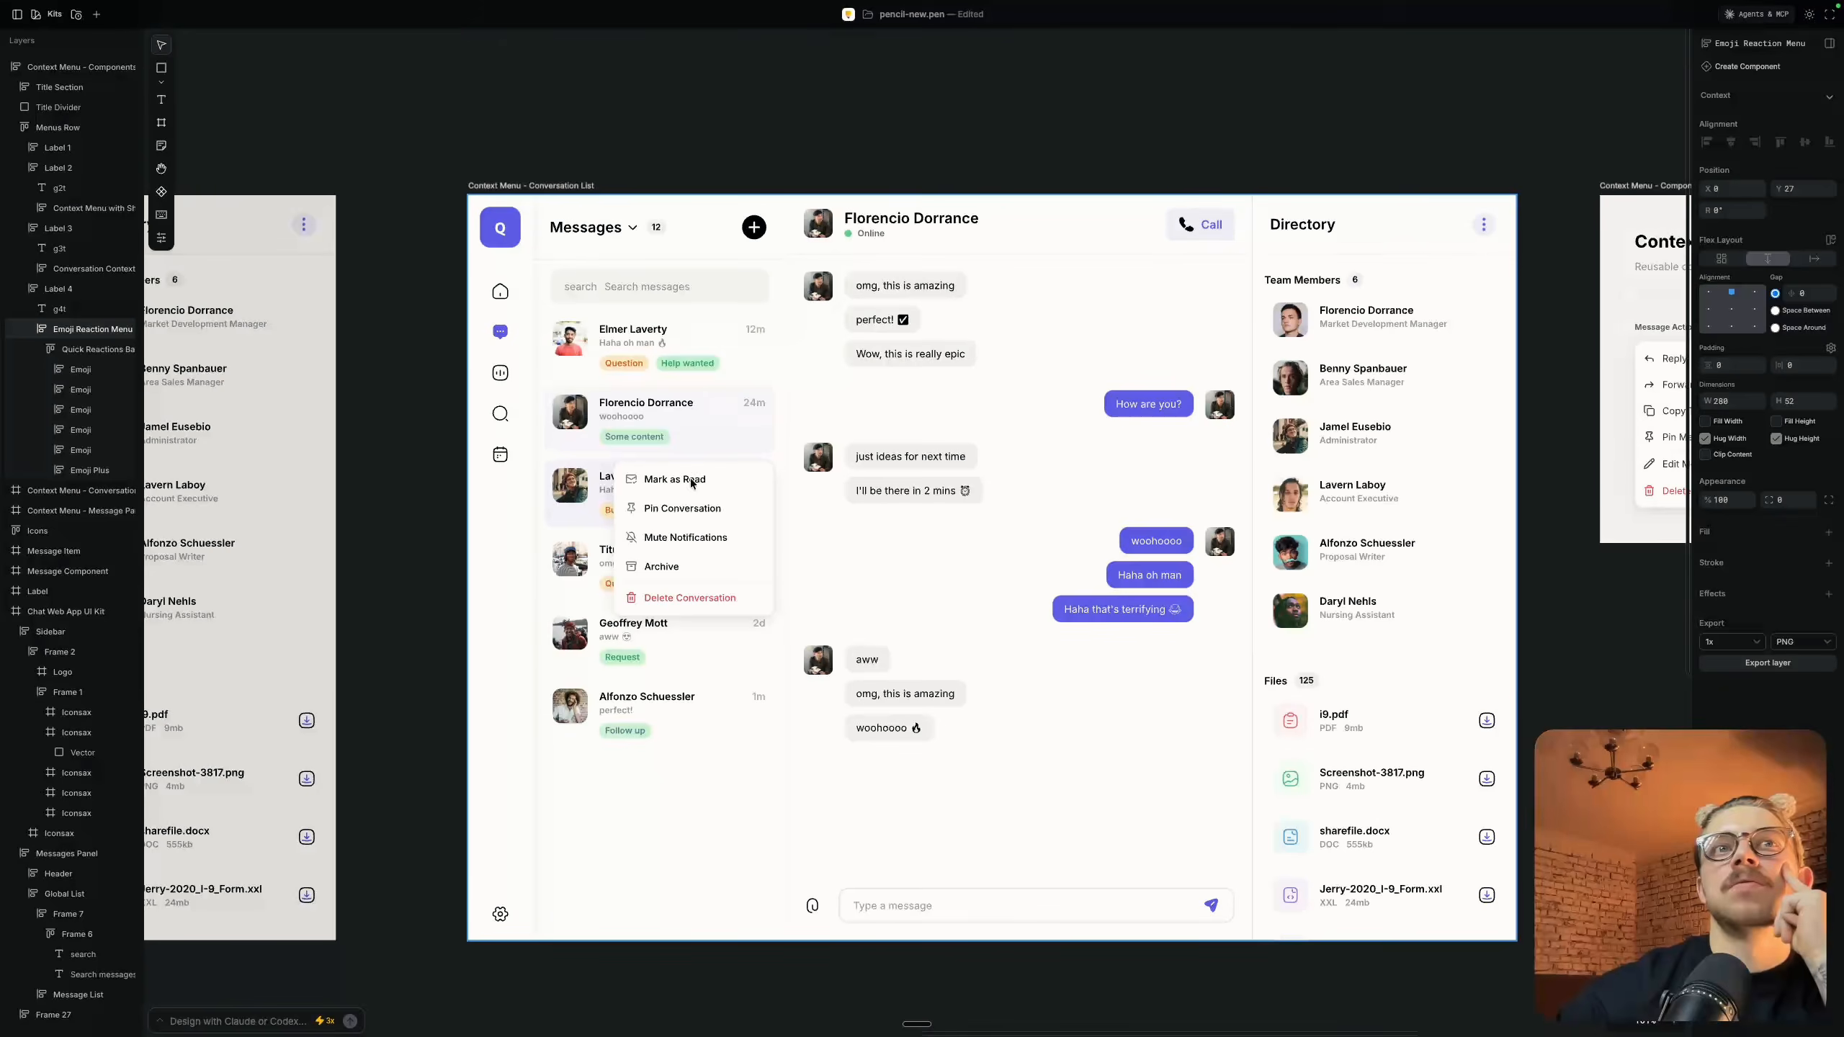
scroll(683, 465, left, 20)
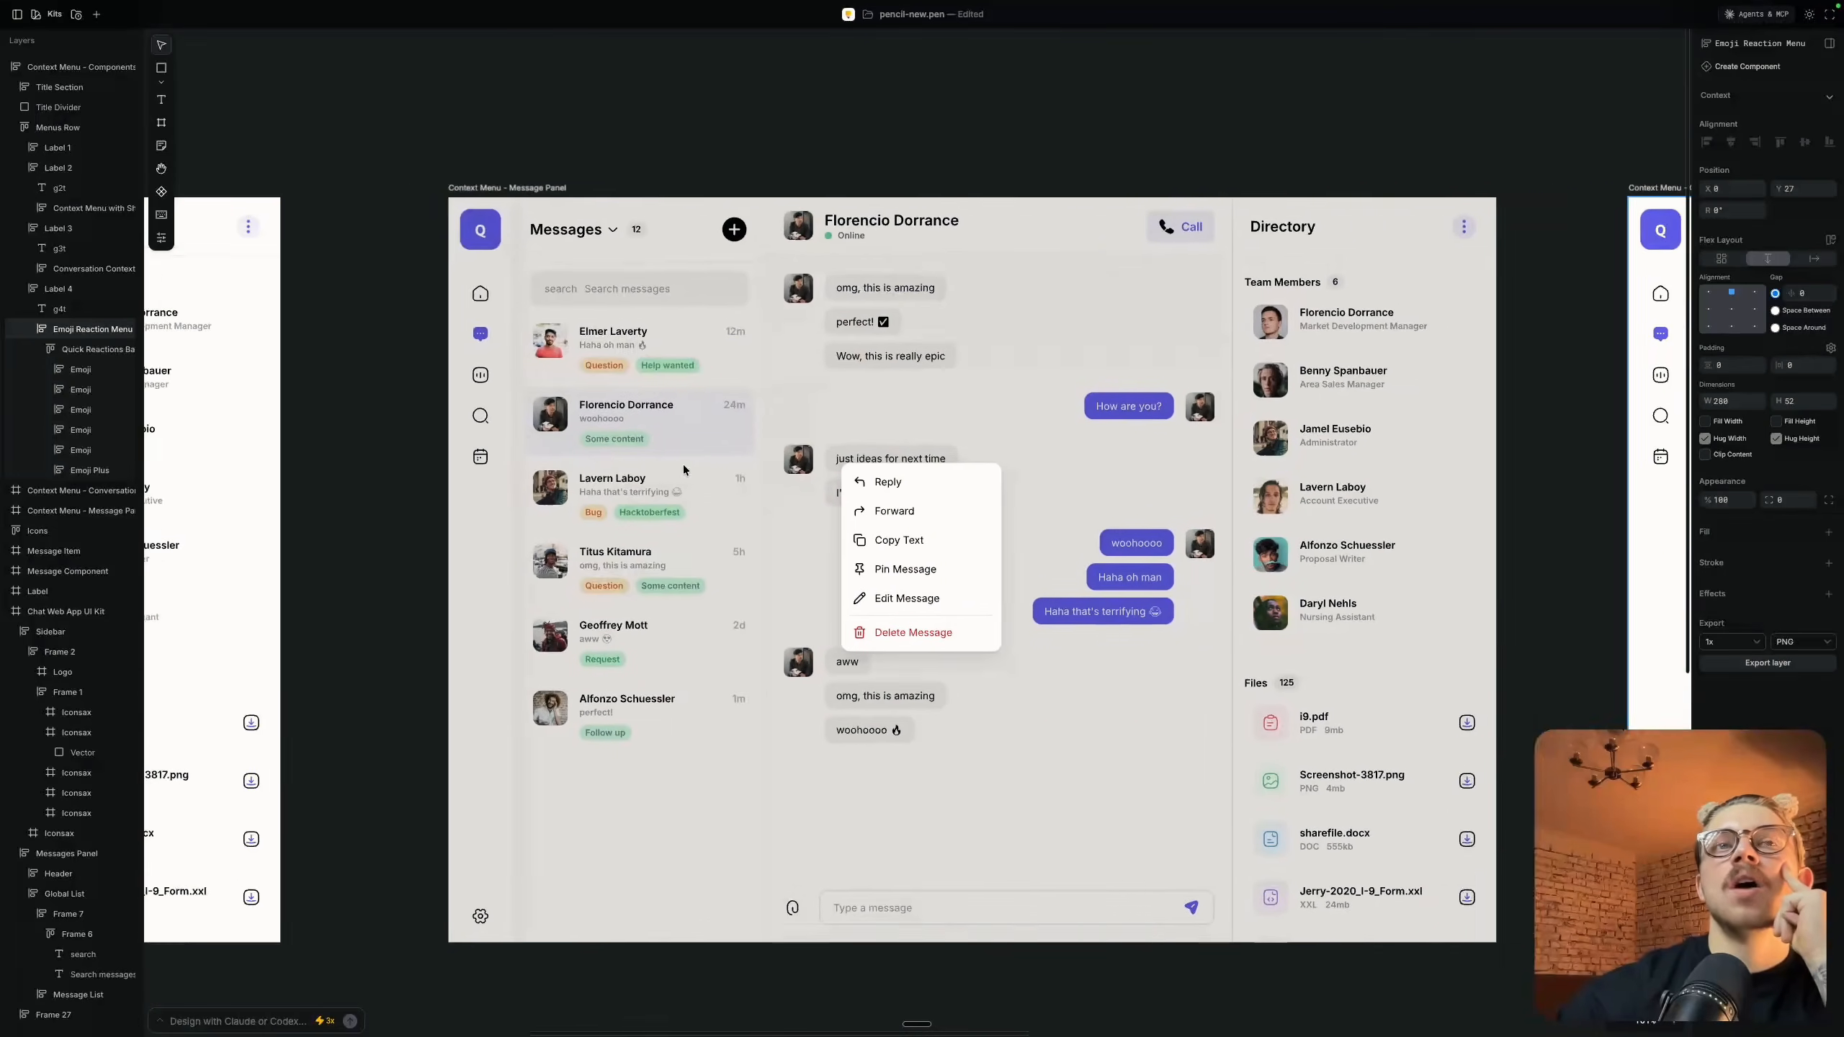
scroll(683, 465, right, 16)
scroll(682, 464, right, 4)
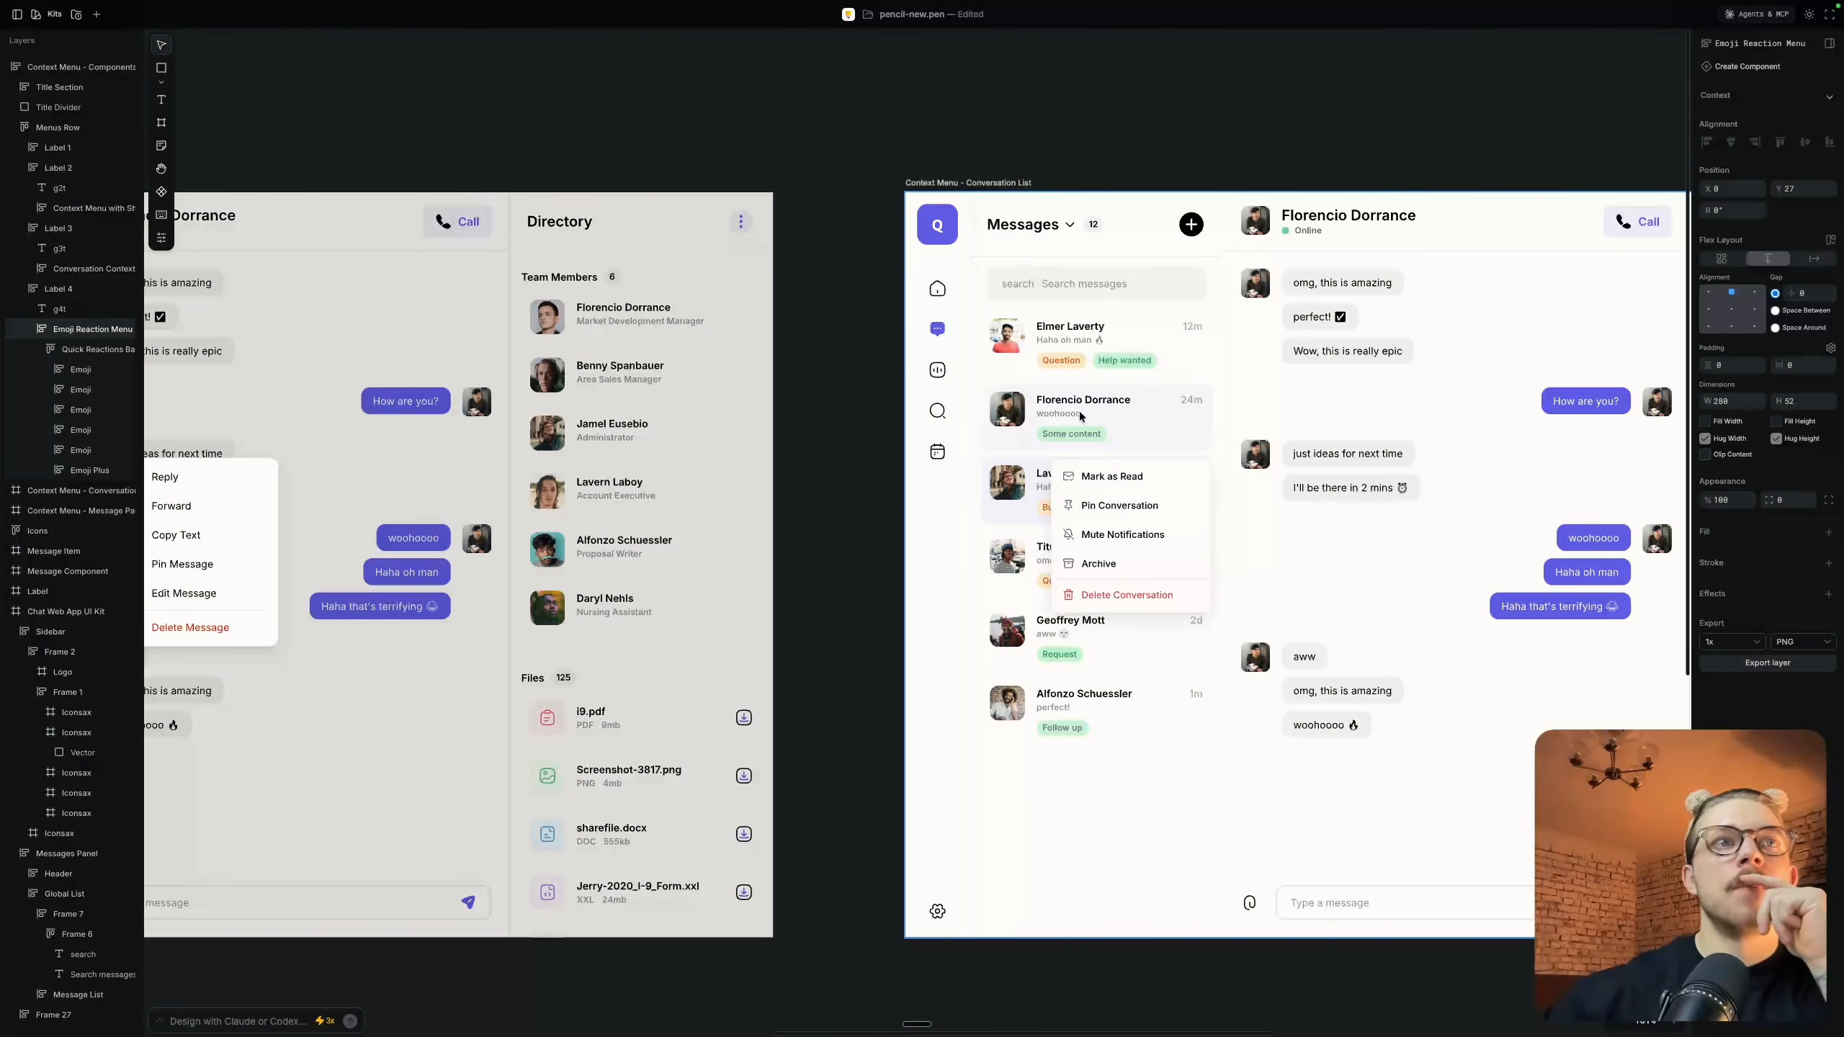
scroll(1185, 389, left, 10)
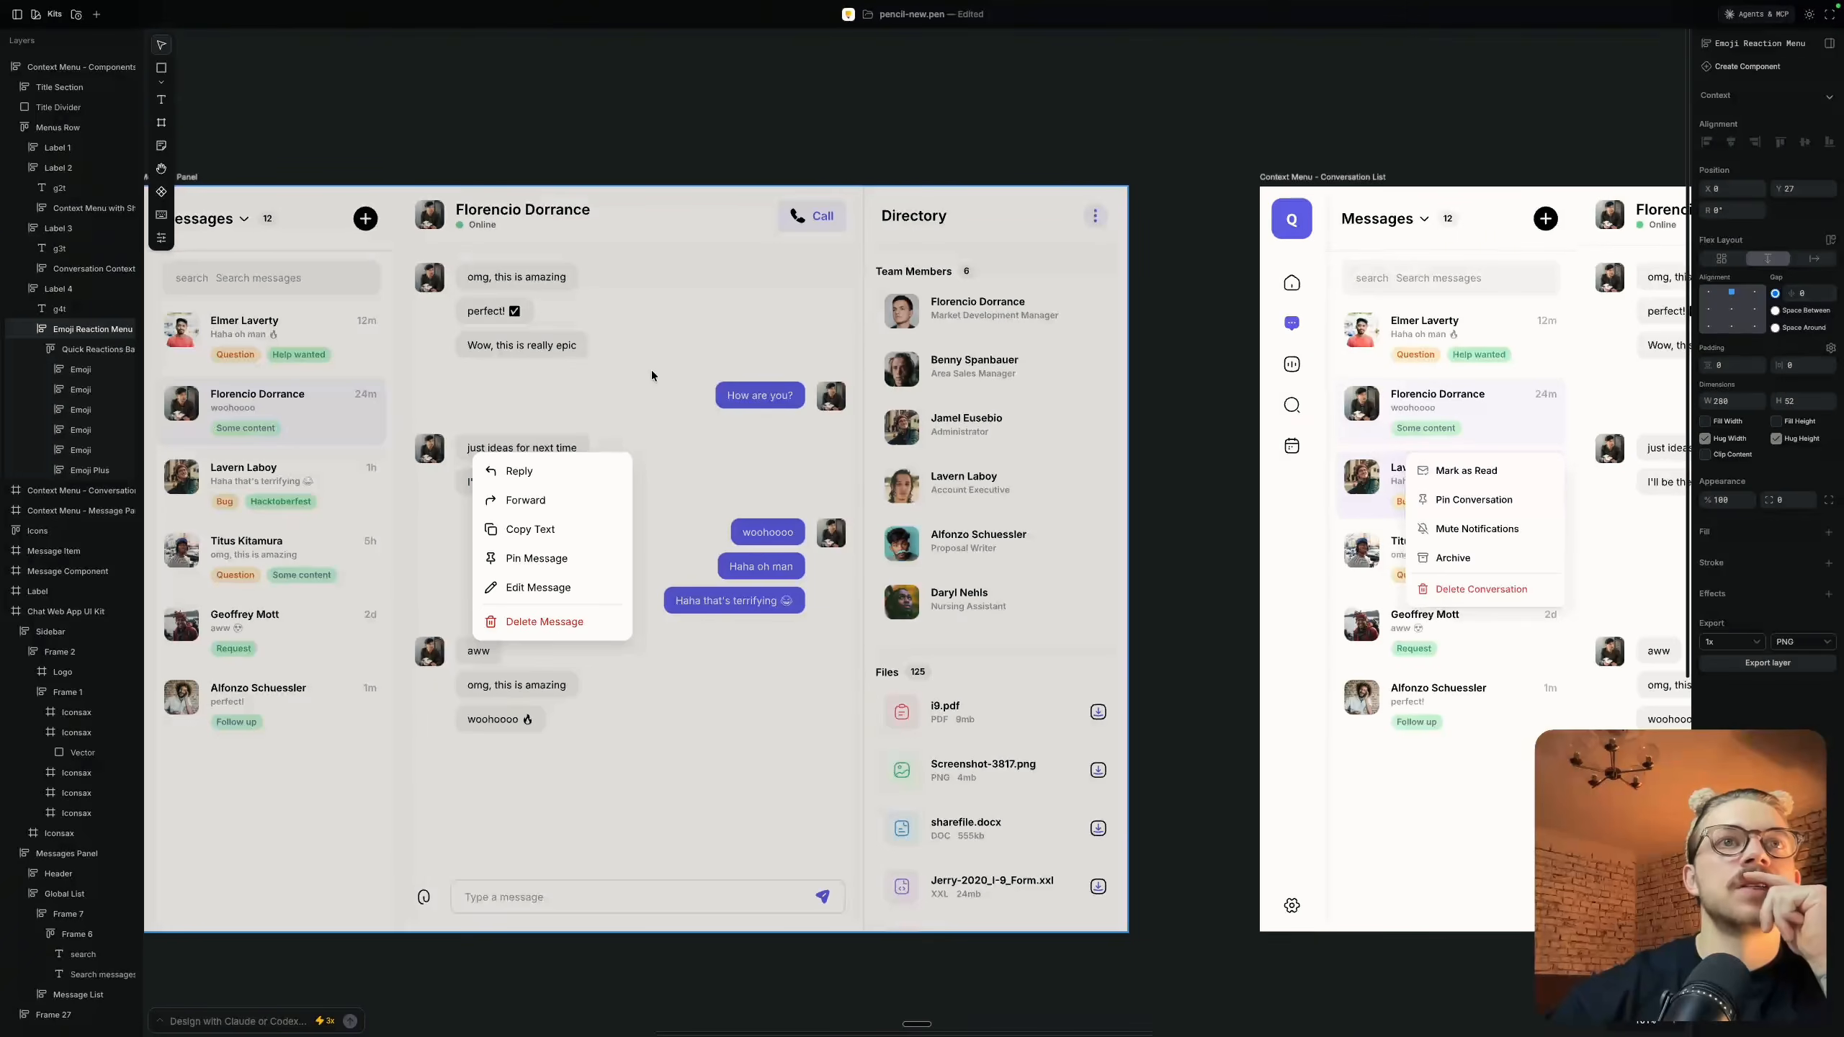
Review the chat screens side by side and re-examine the message menu overlay in the Context Menu - Message Panel frame
scroll(651, 369, right, 4)
scroll(651, 369, down, 1)
scroll(651, 374, down, 1)
scroll(651, 374, right, 20)
scroll(651, 375, left, 2)
scroll(651, 375, down, 6)
scroll(652, 375, left, 8)
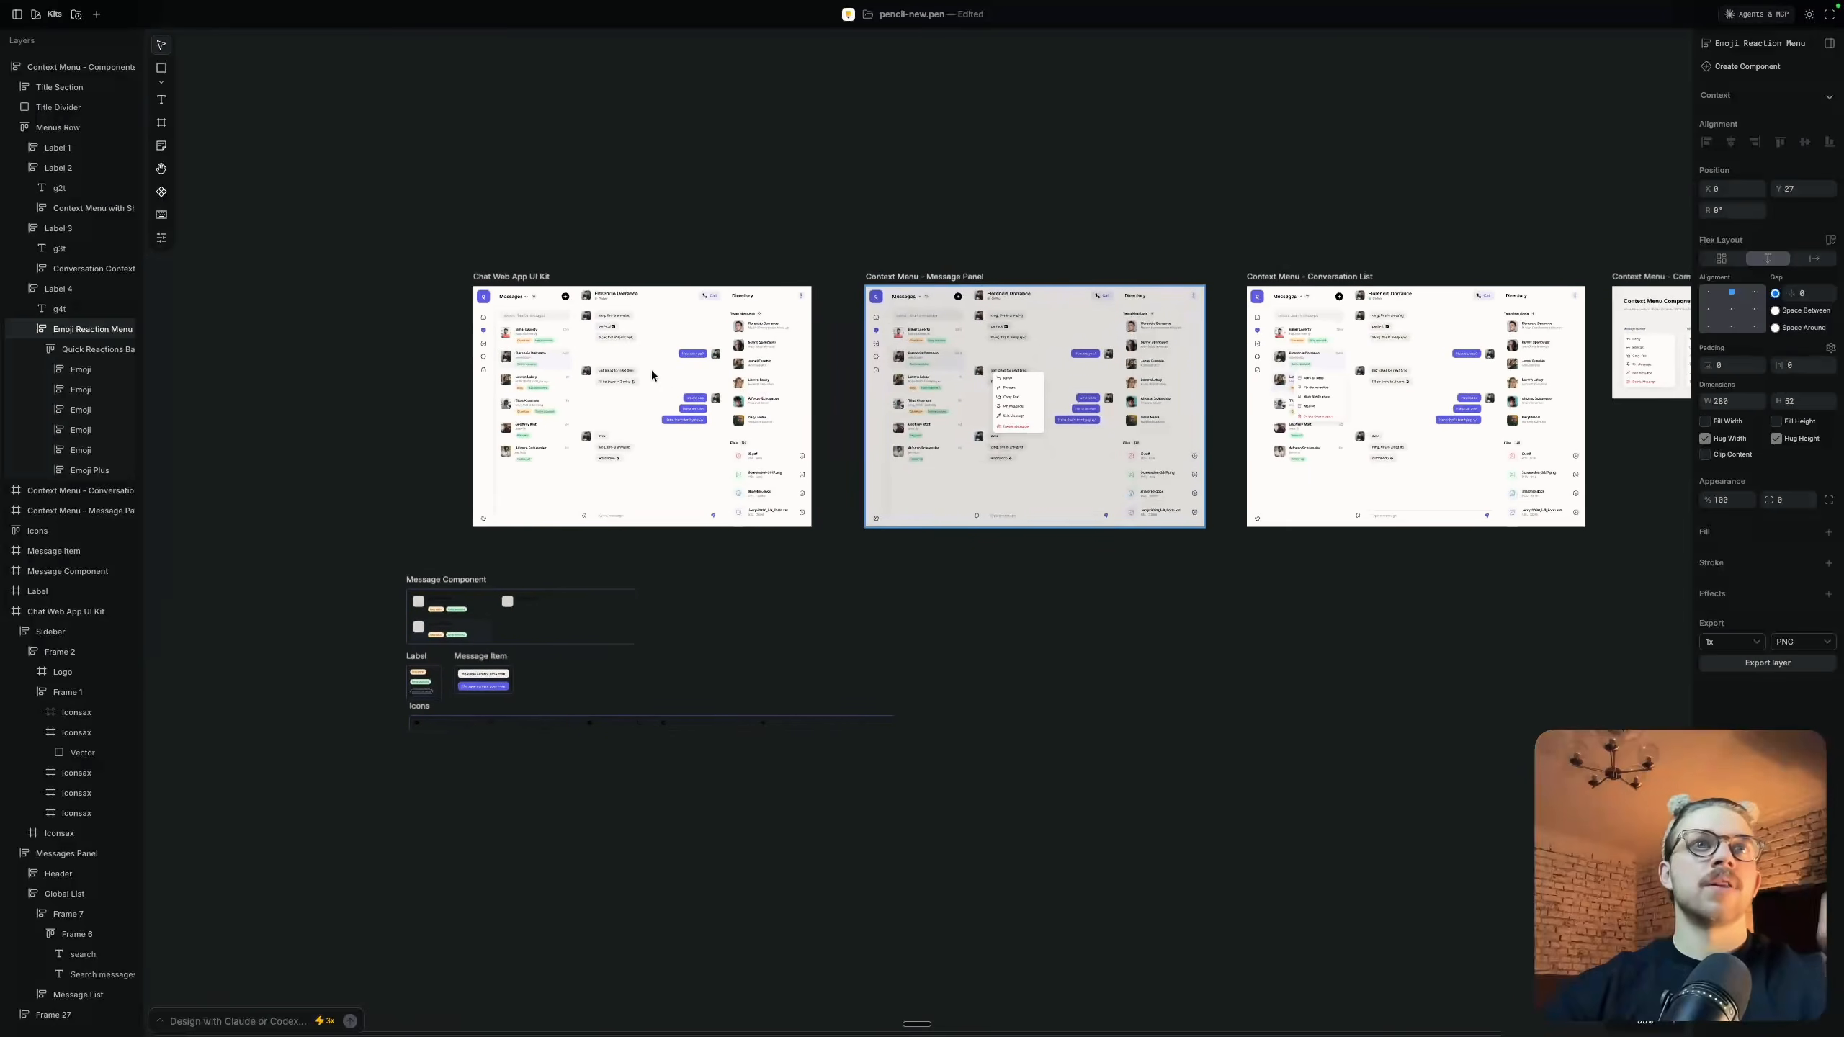
scroll(972, 380, up, 8)
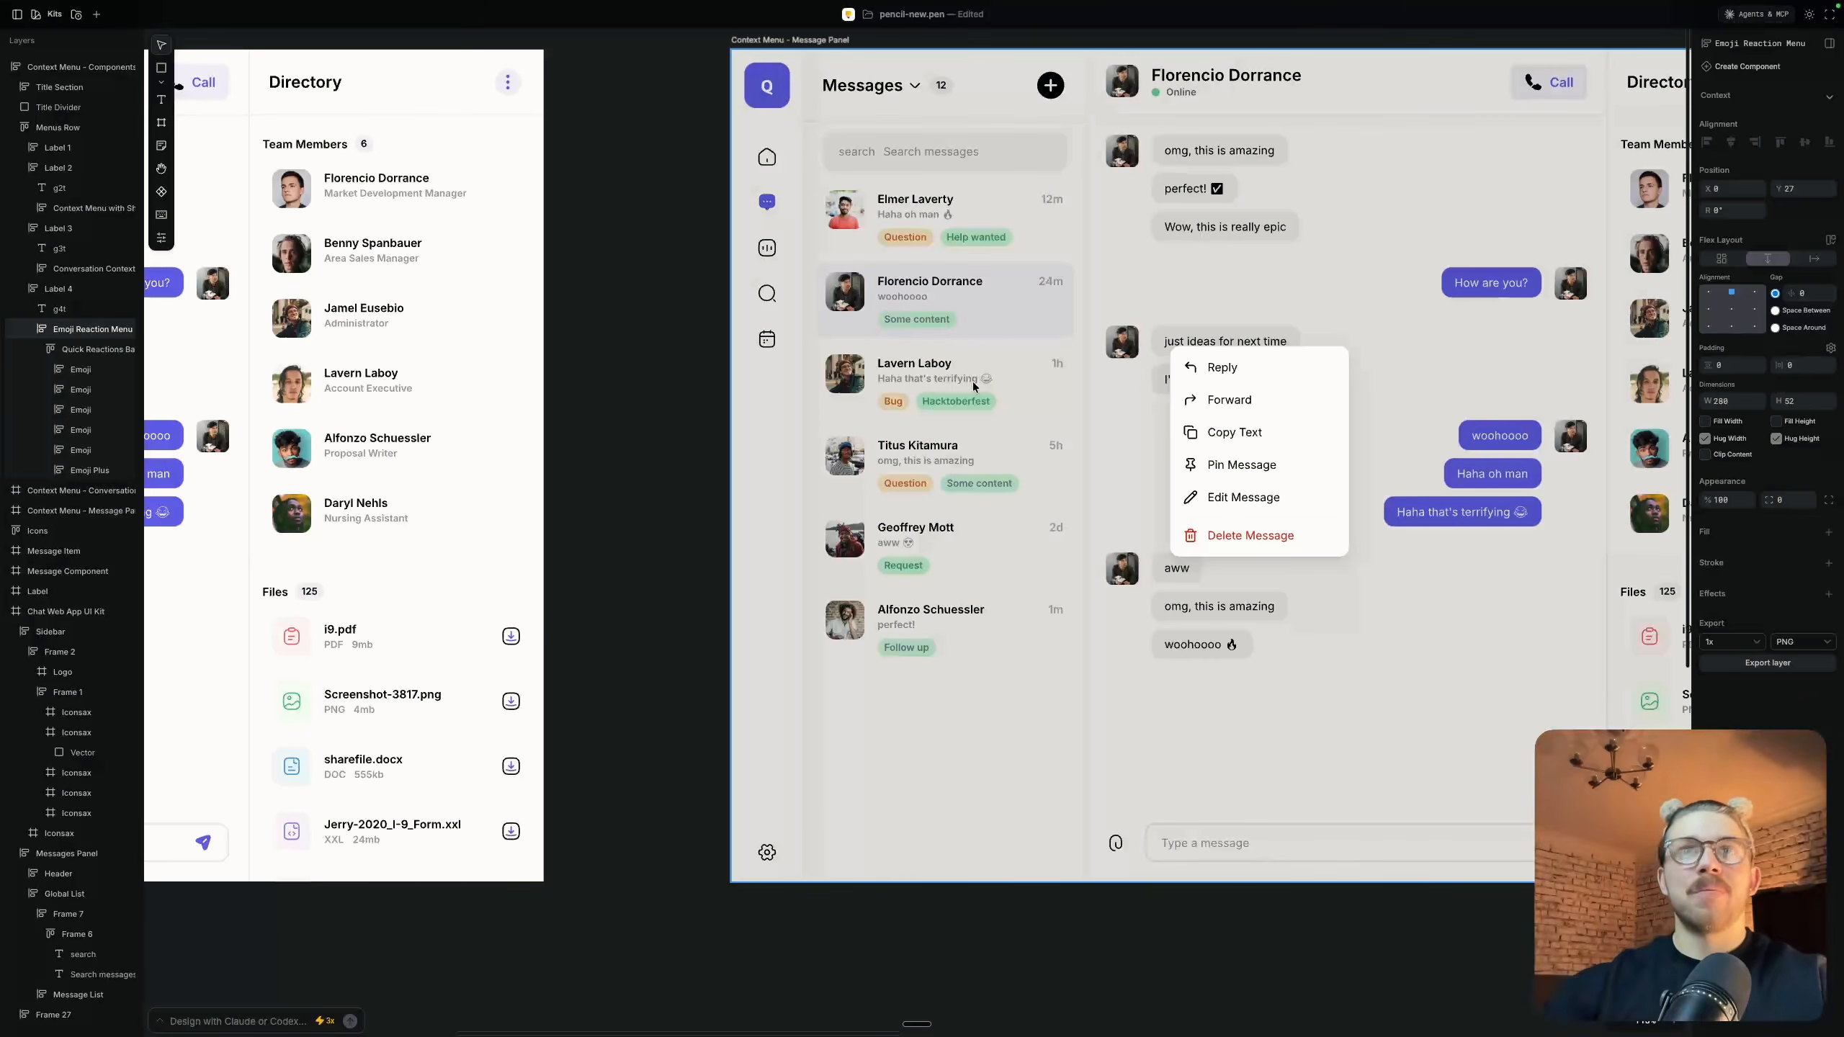
scroll(1108, 274, right, 8)
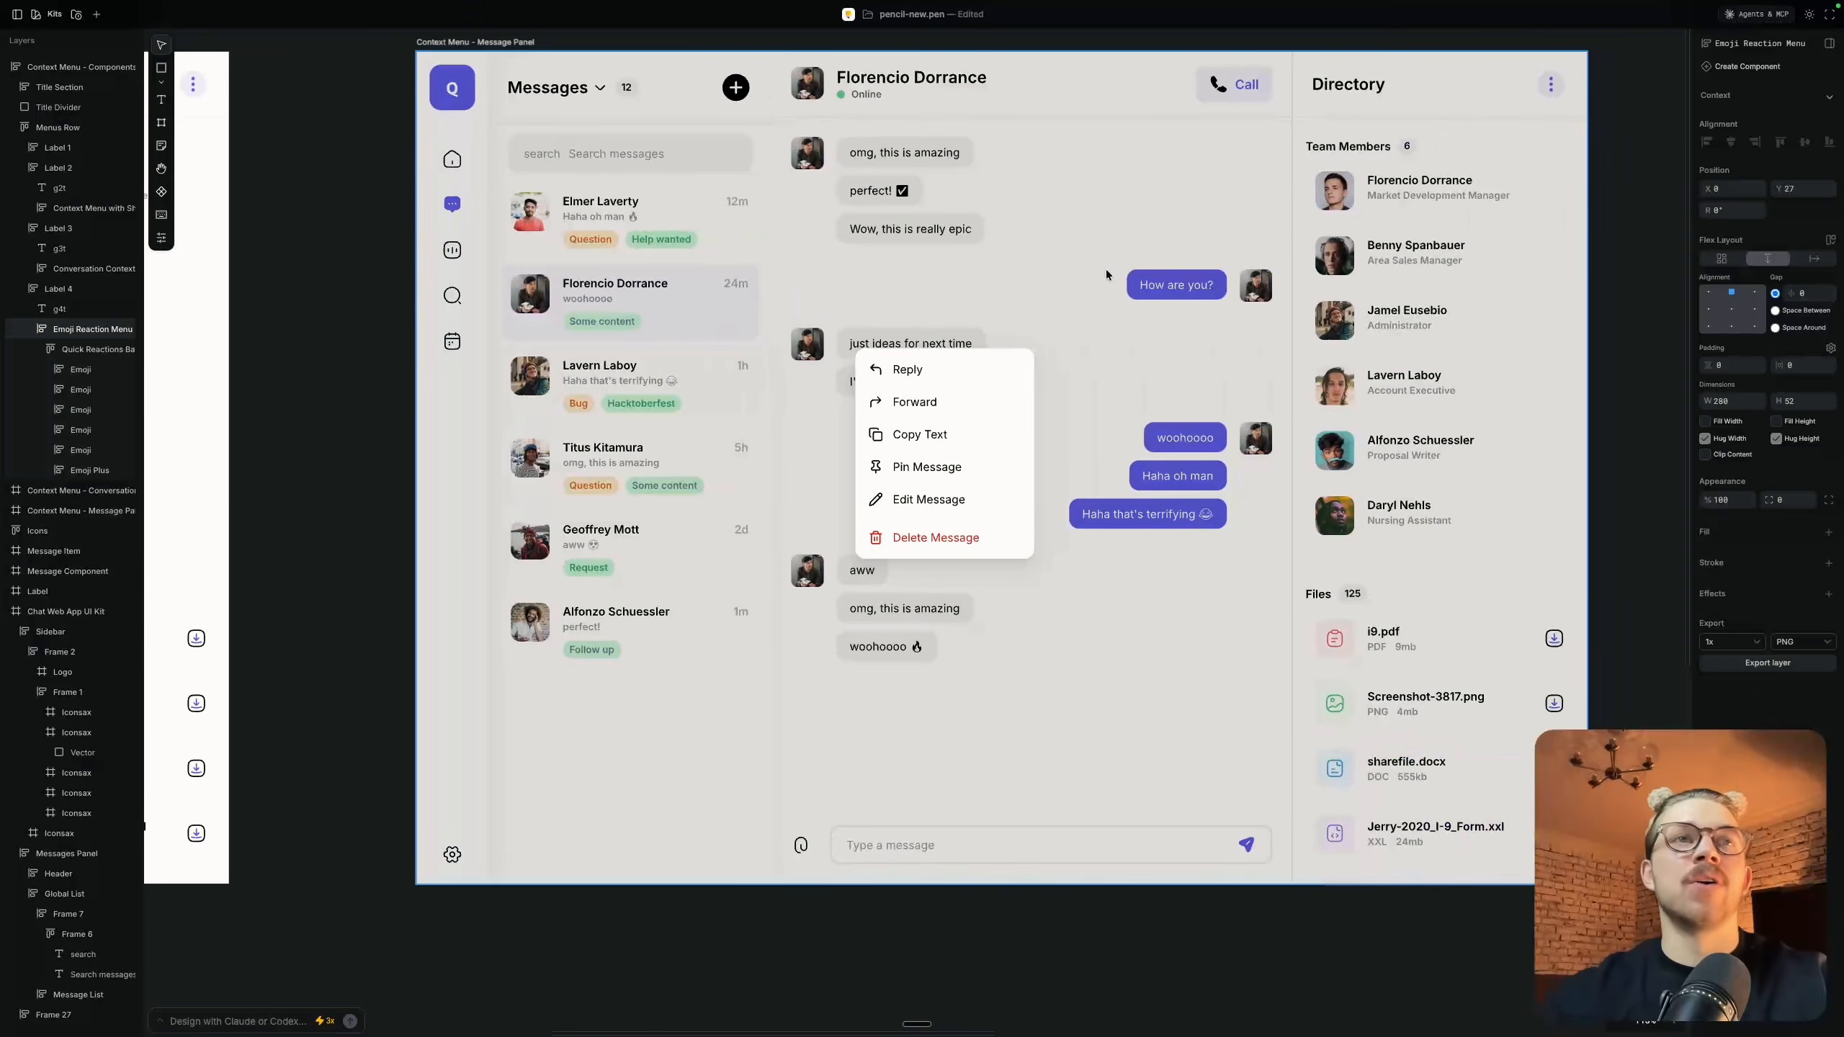
scroll(1108, 274, down, 3)
scroll(1106, 268, down, 3)
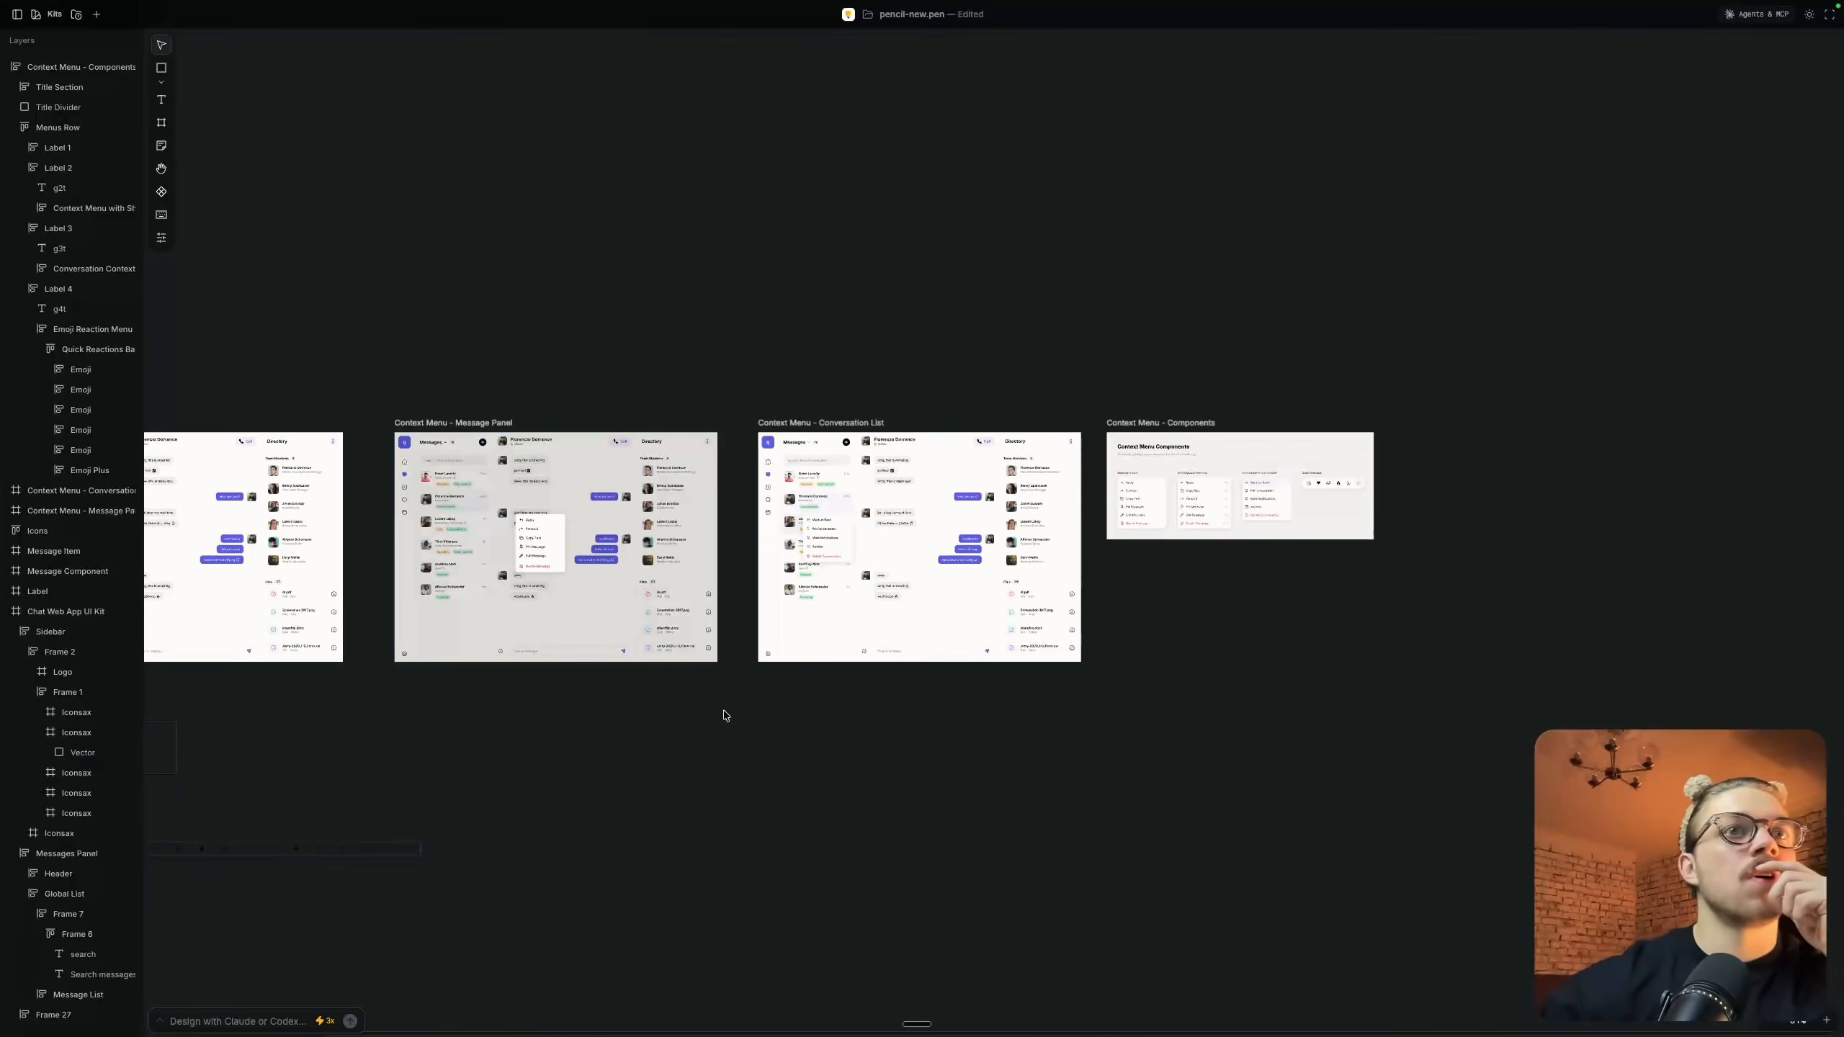
Start a new AI chat and select the Chat Web App UI Kit frame as its context
scroll(720, 712, right, 5)
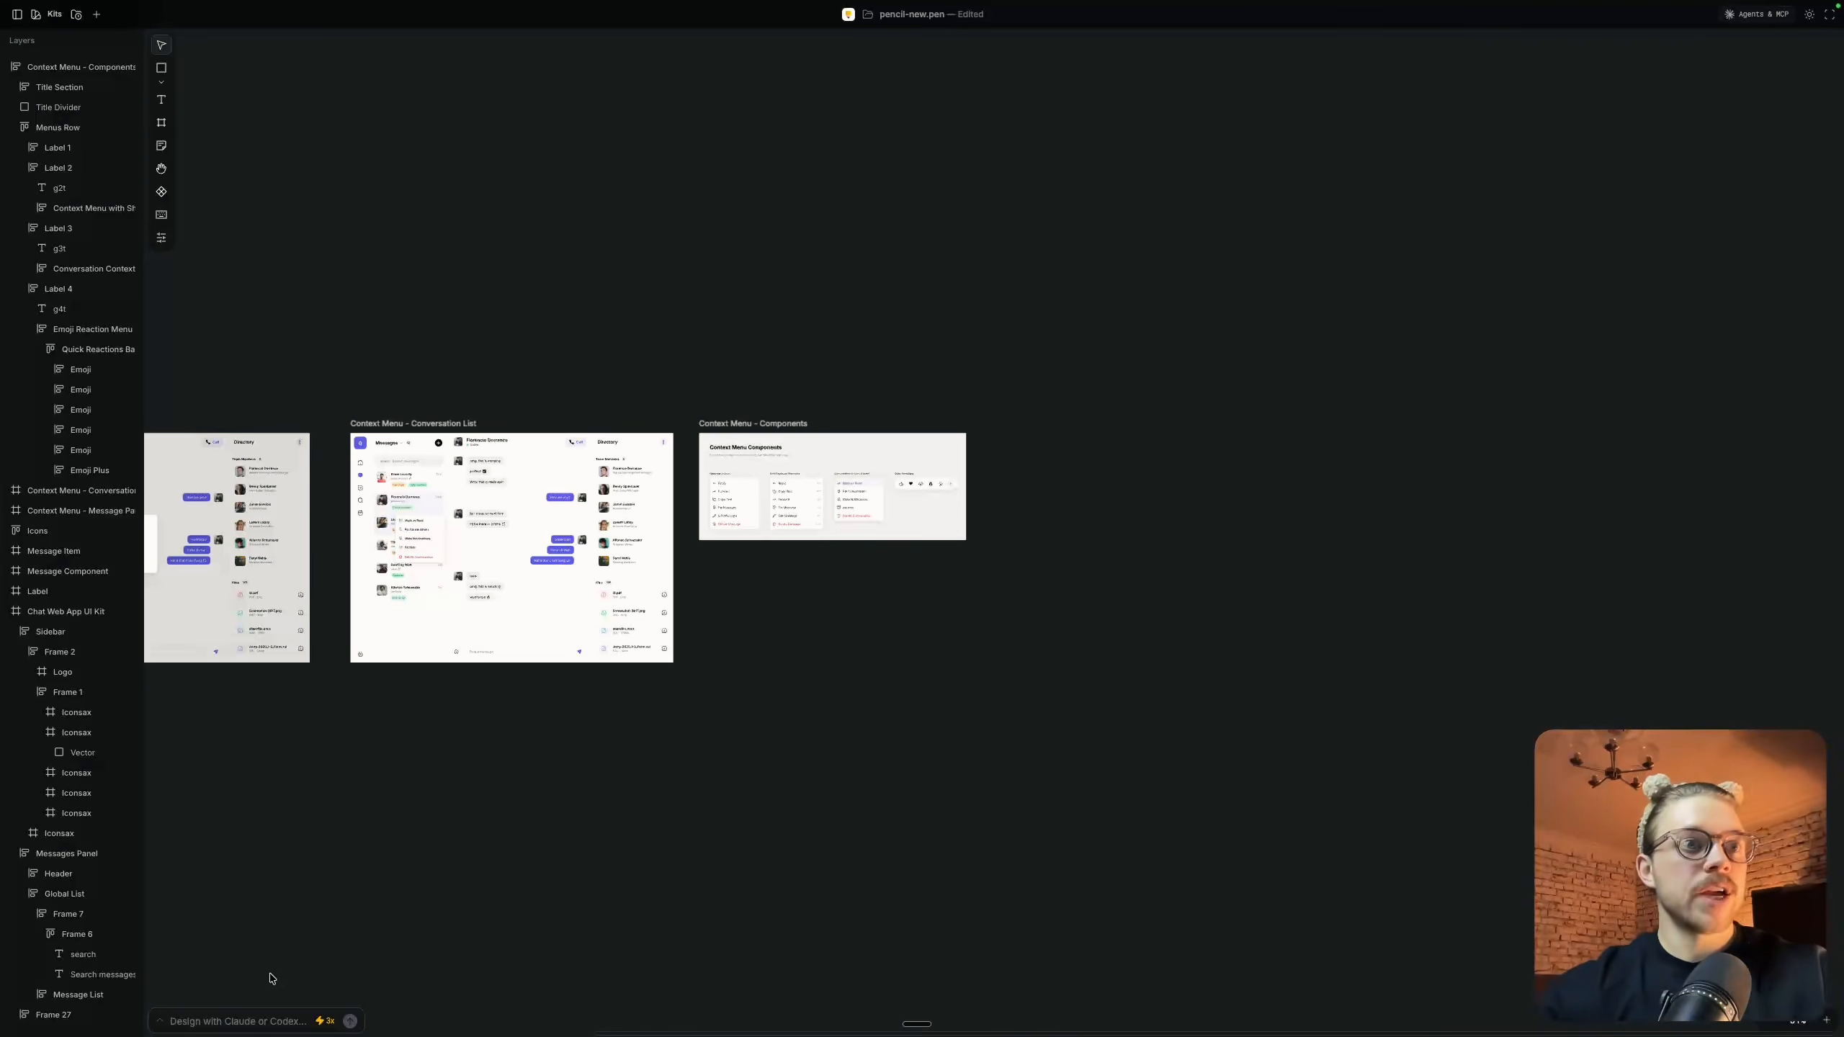
click(162, 1021)
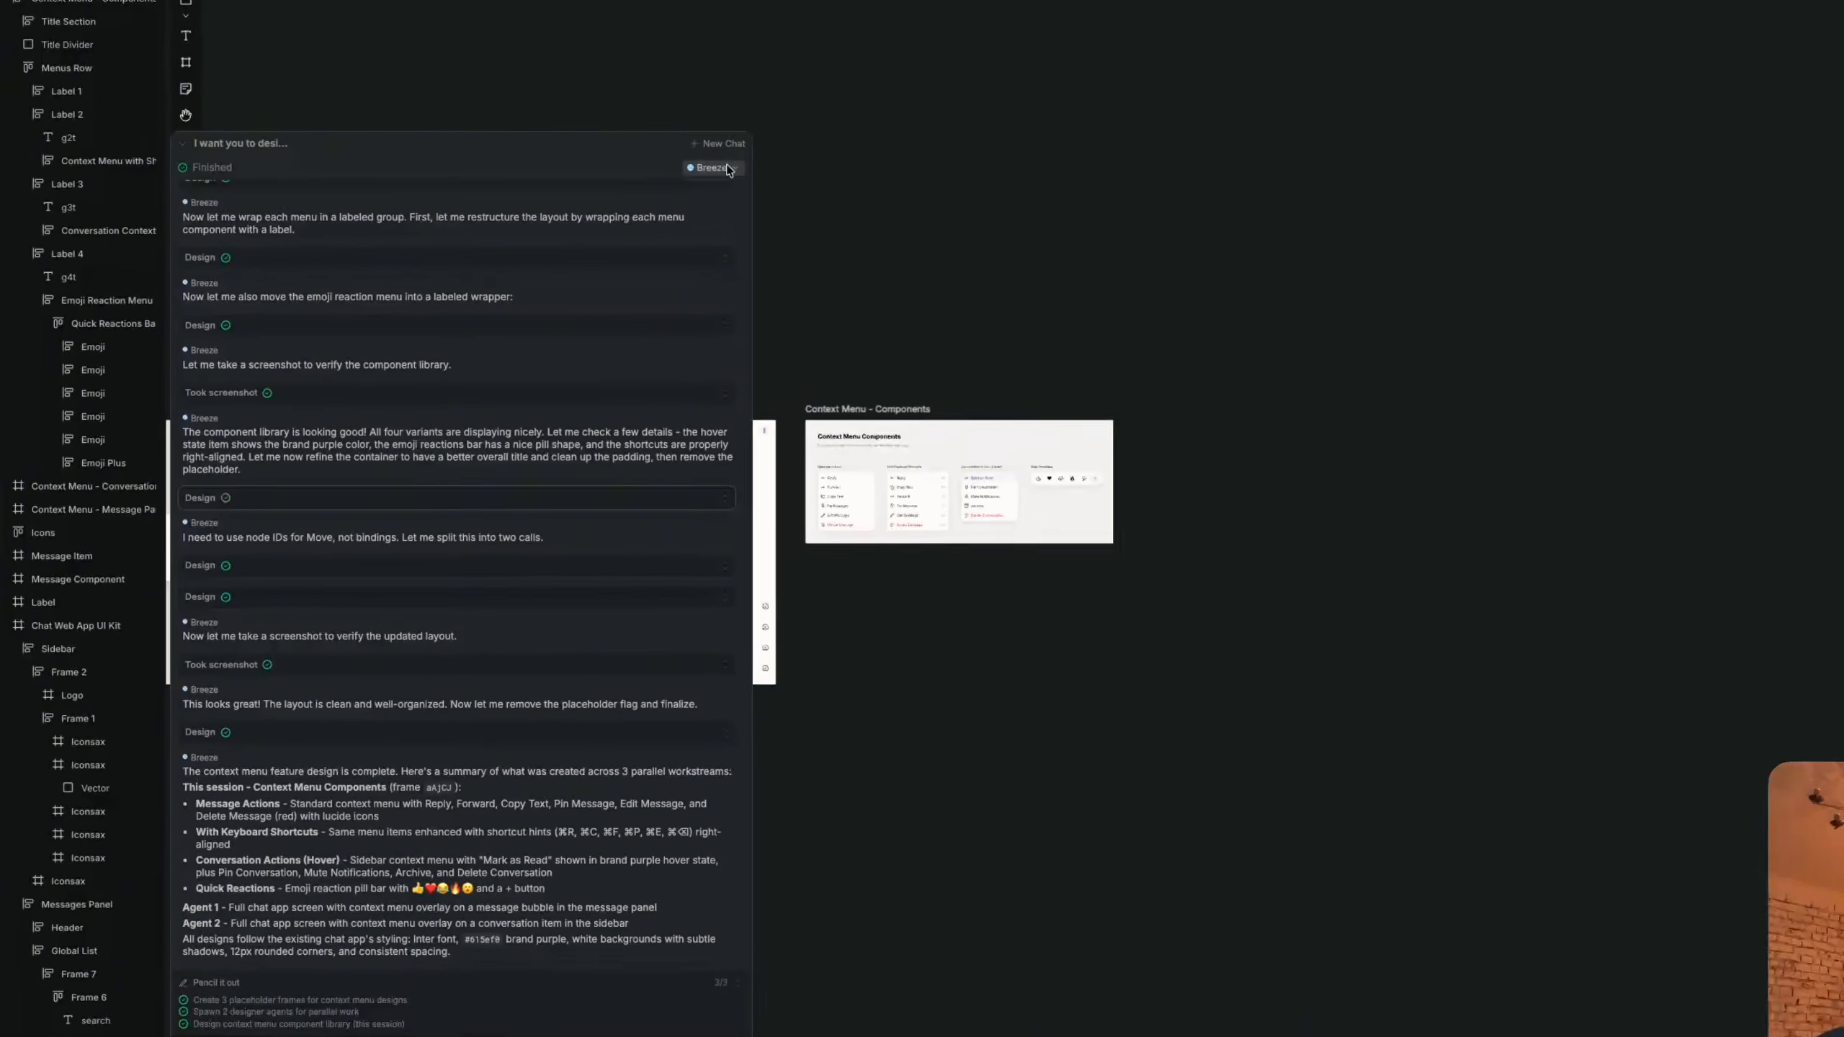
click(814, 92)
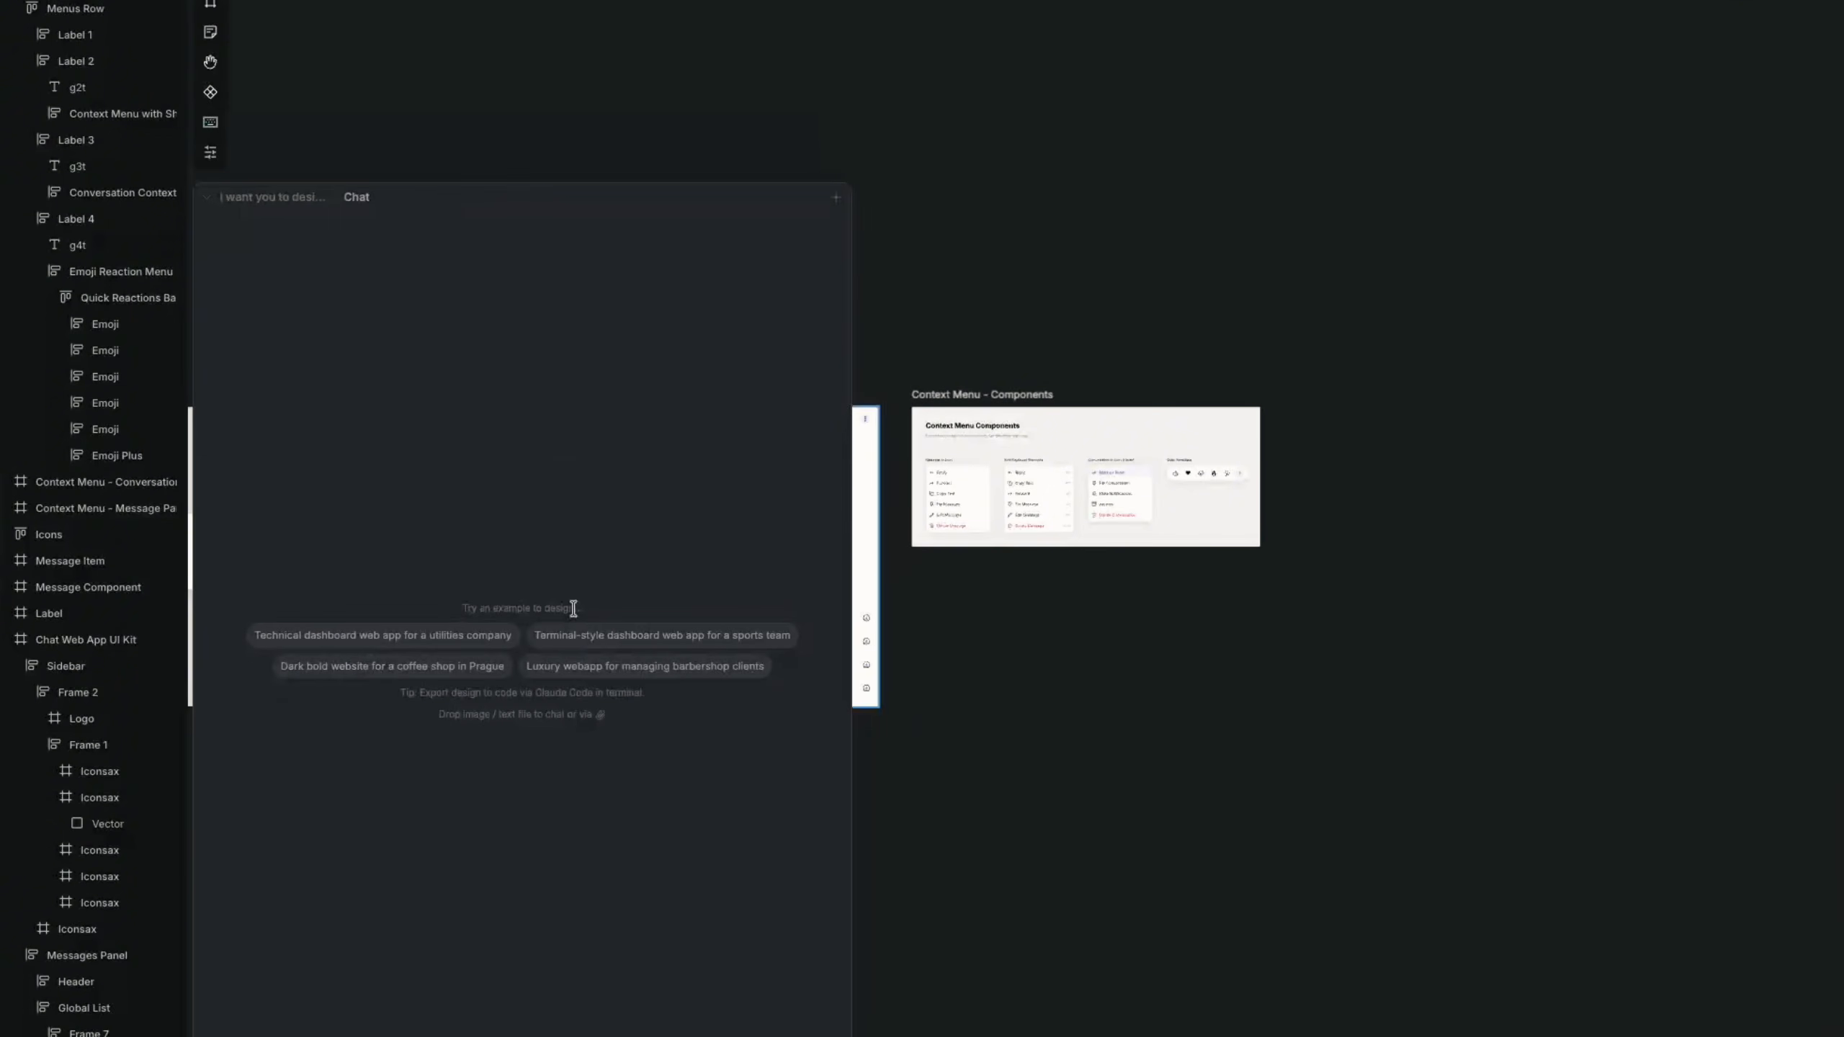
scroll(1565, 528, right, 4)
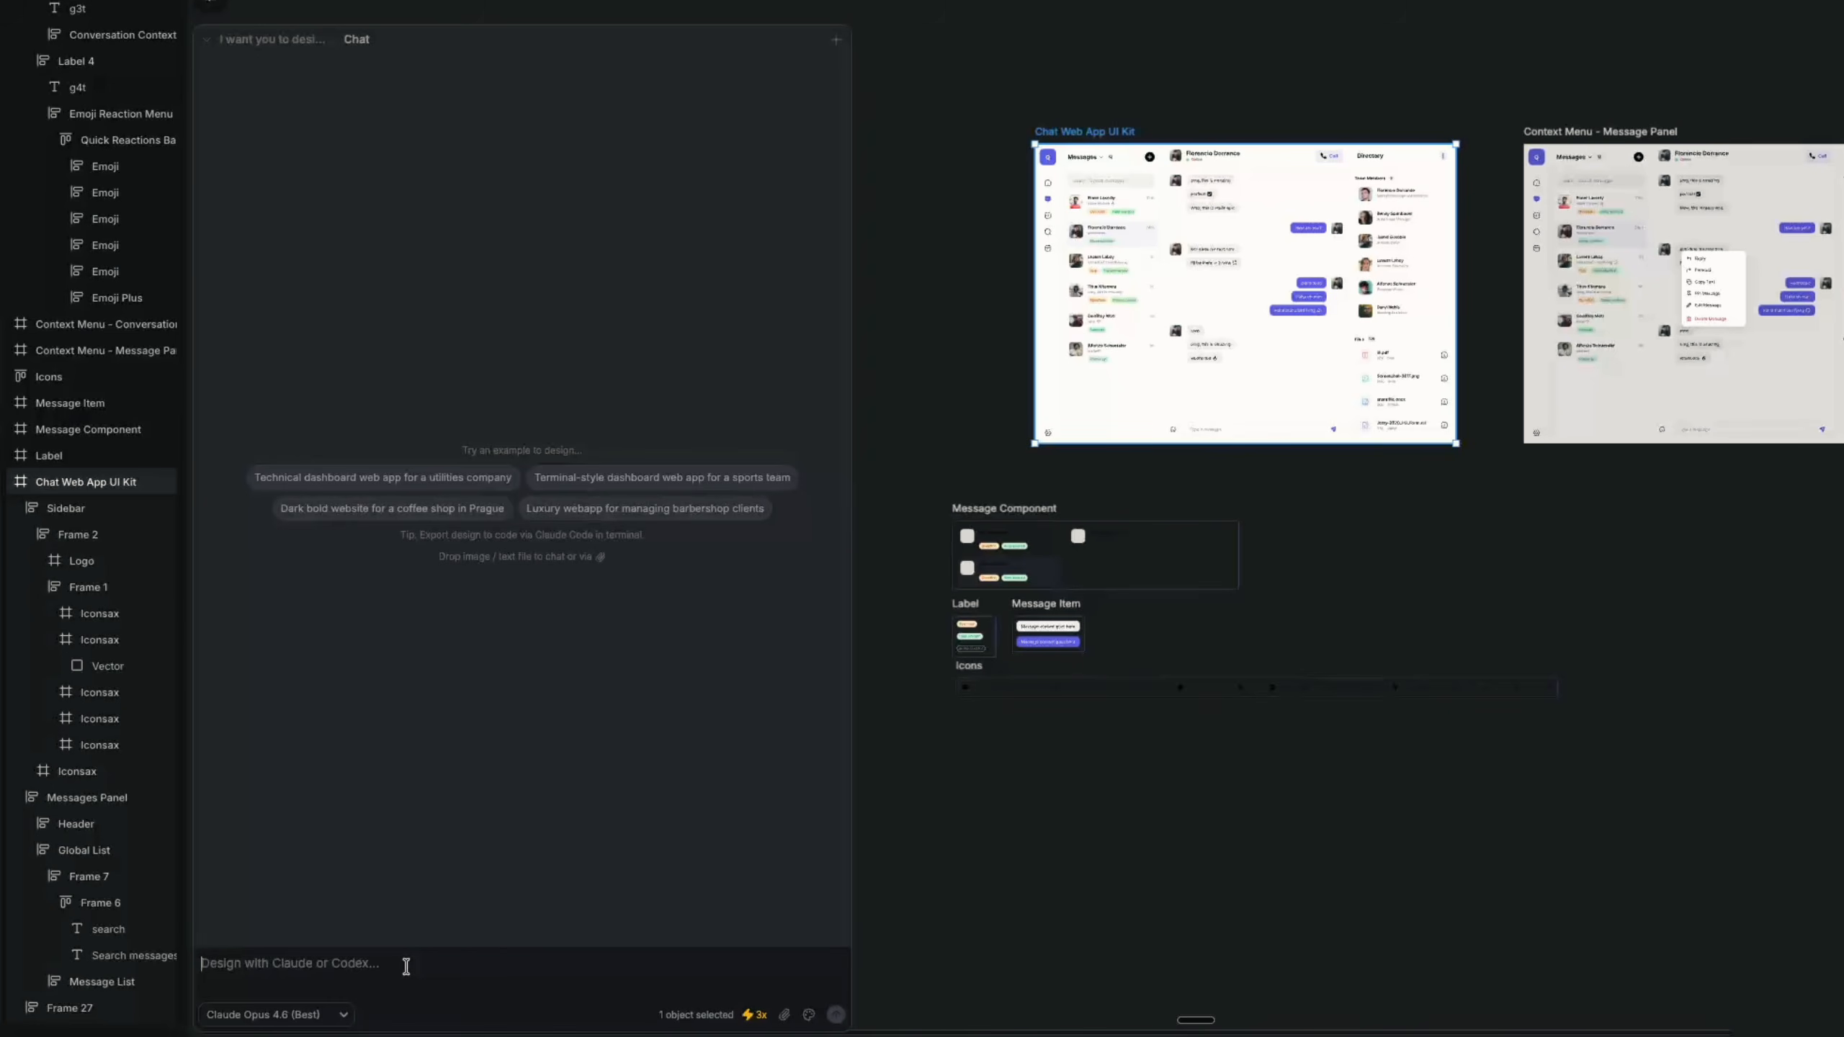
Submit a prompt for a clean, minimal website that promotes the selected chat app and matches its style, using 4 parallel agents
text(I selected a design for a chat web app and I want you to create a website for this. It should be clean, minimal, and match the style of the selected design. It should sell our app and promote features from this chat app. When a user opens this website, they should feel a professional clean up, learn about this feature, and download it. It's the main goal. Design a website for this app based on the context I gave you.)
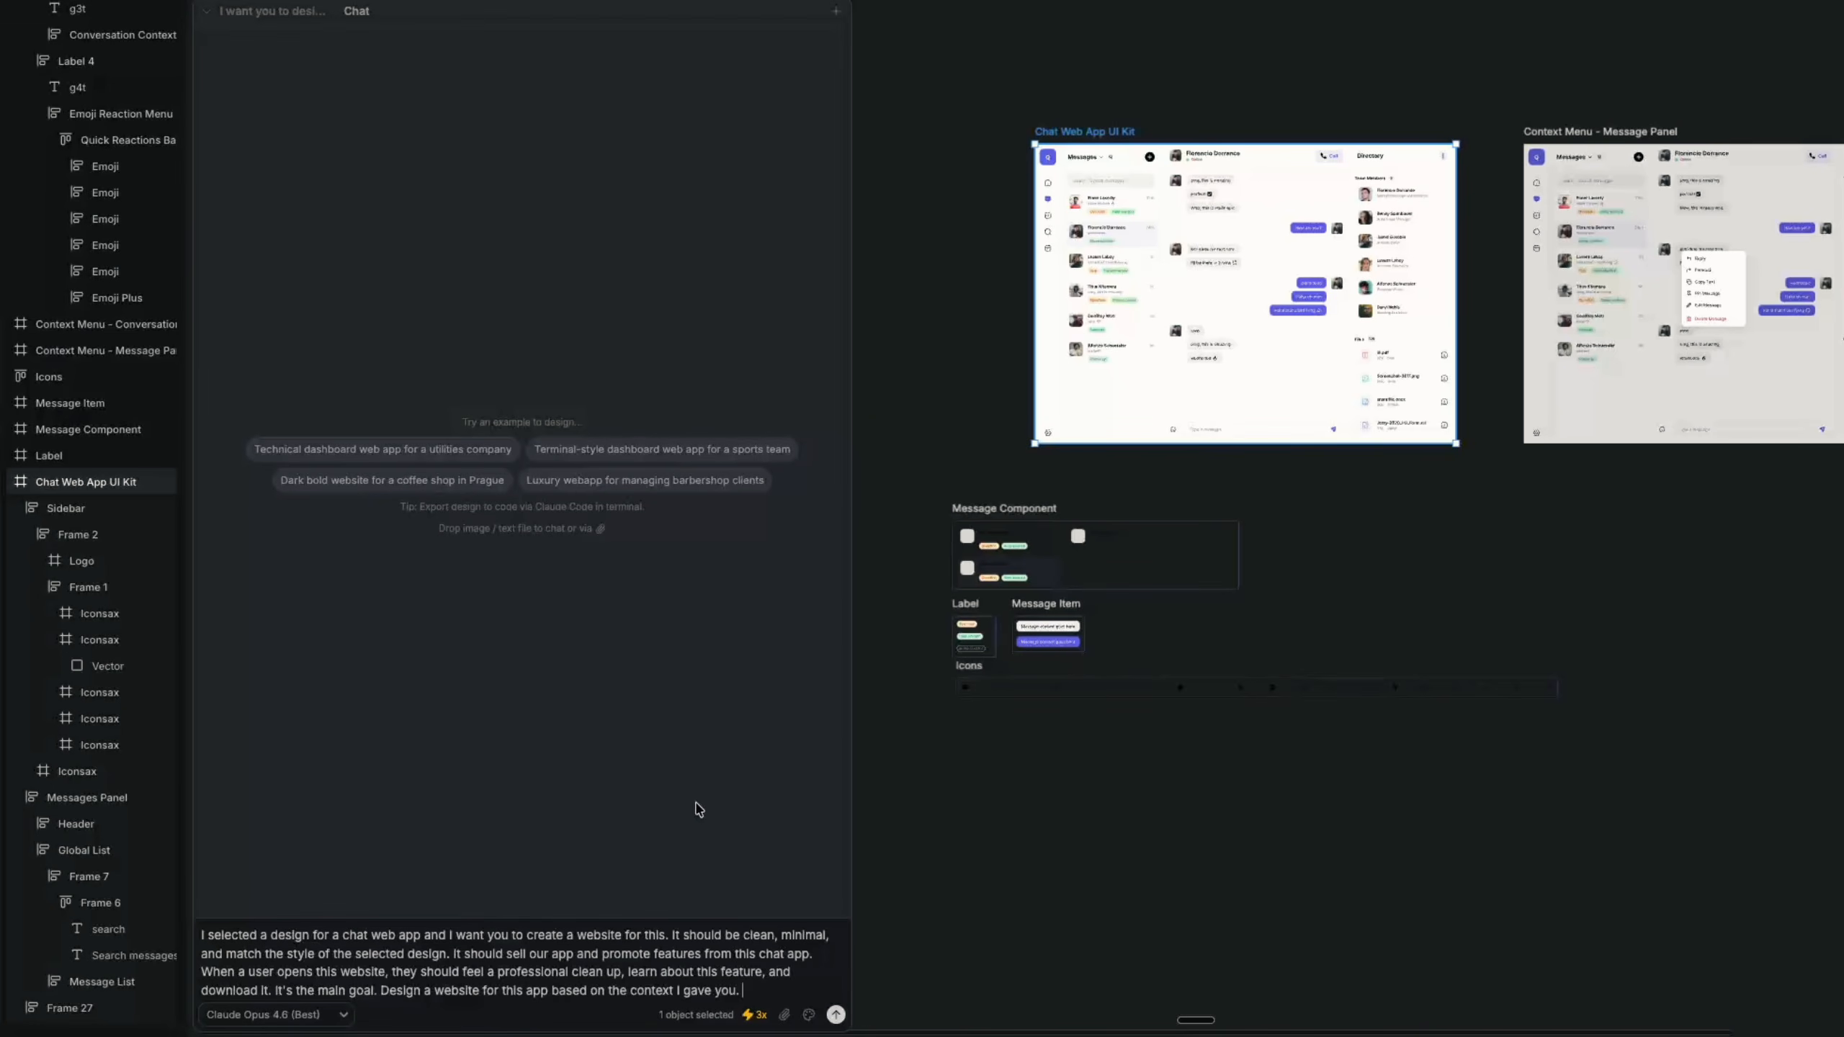
click(755, 1015)
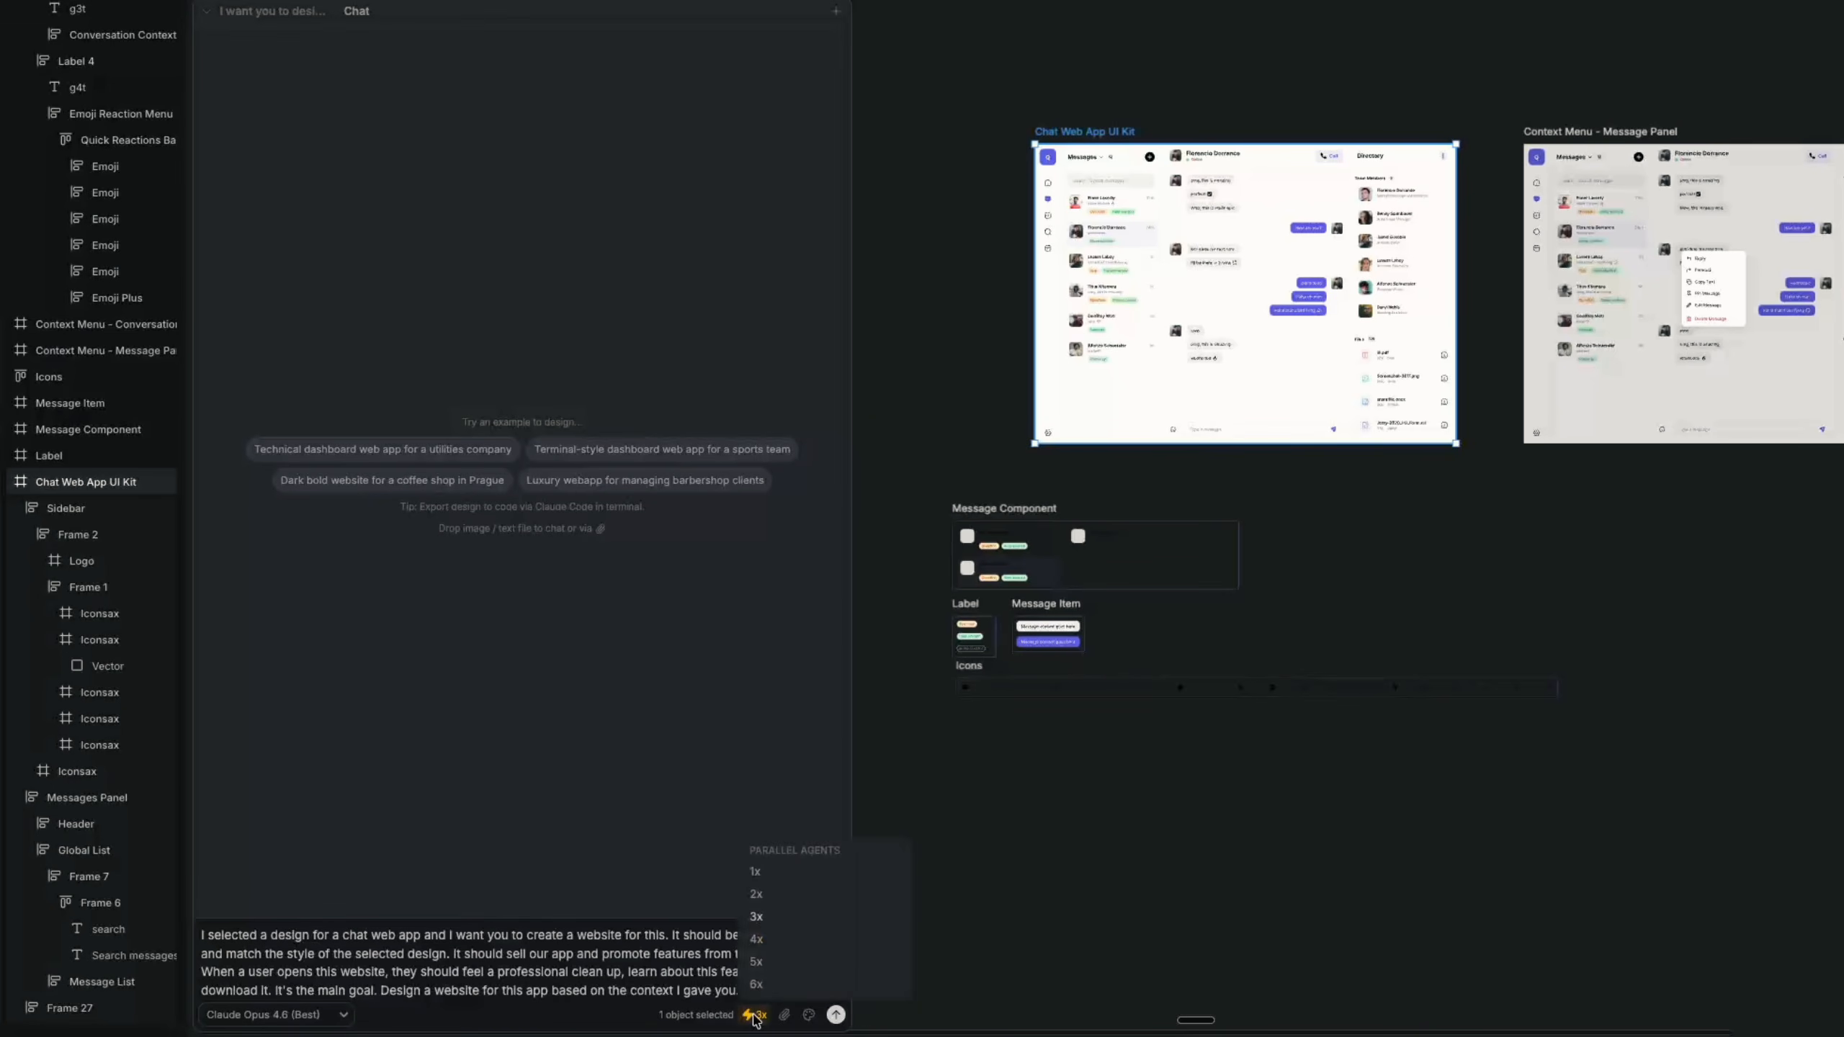
click(758, 939)
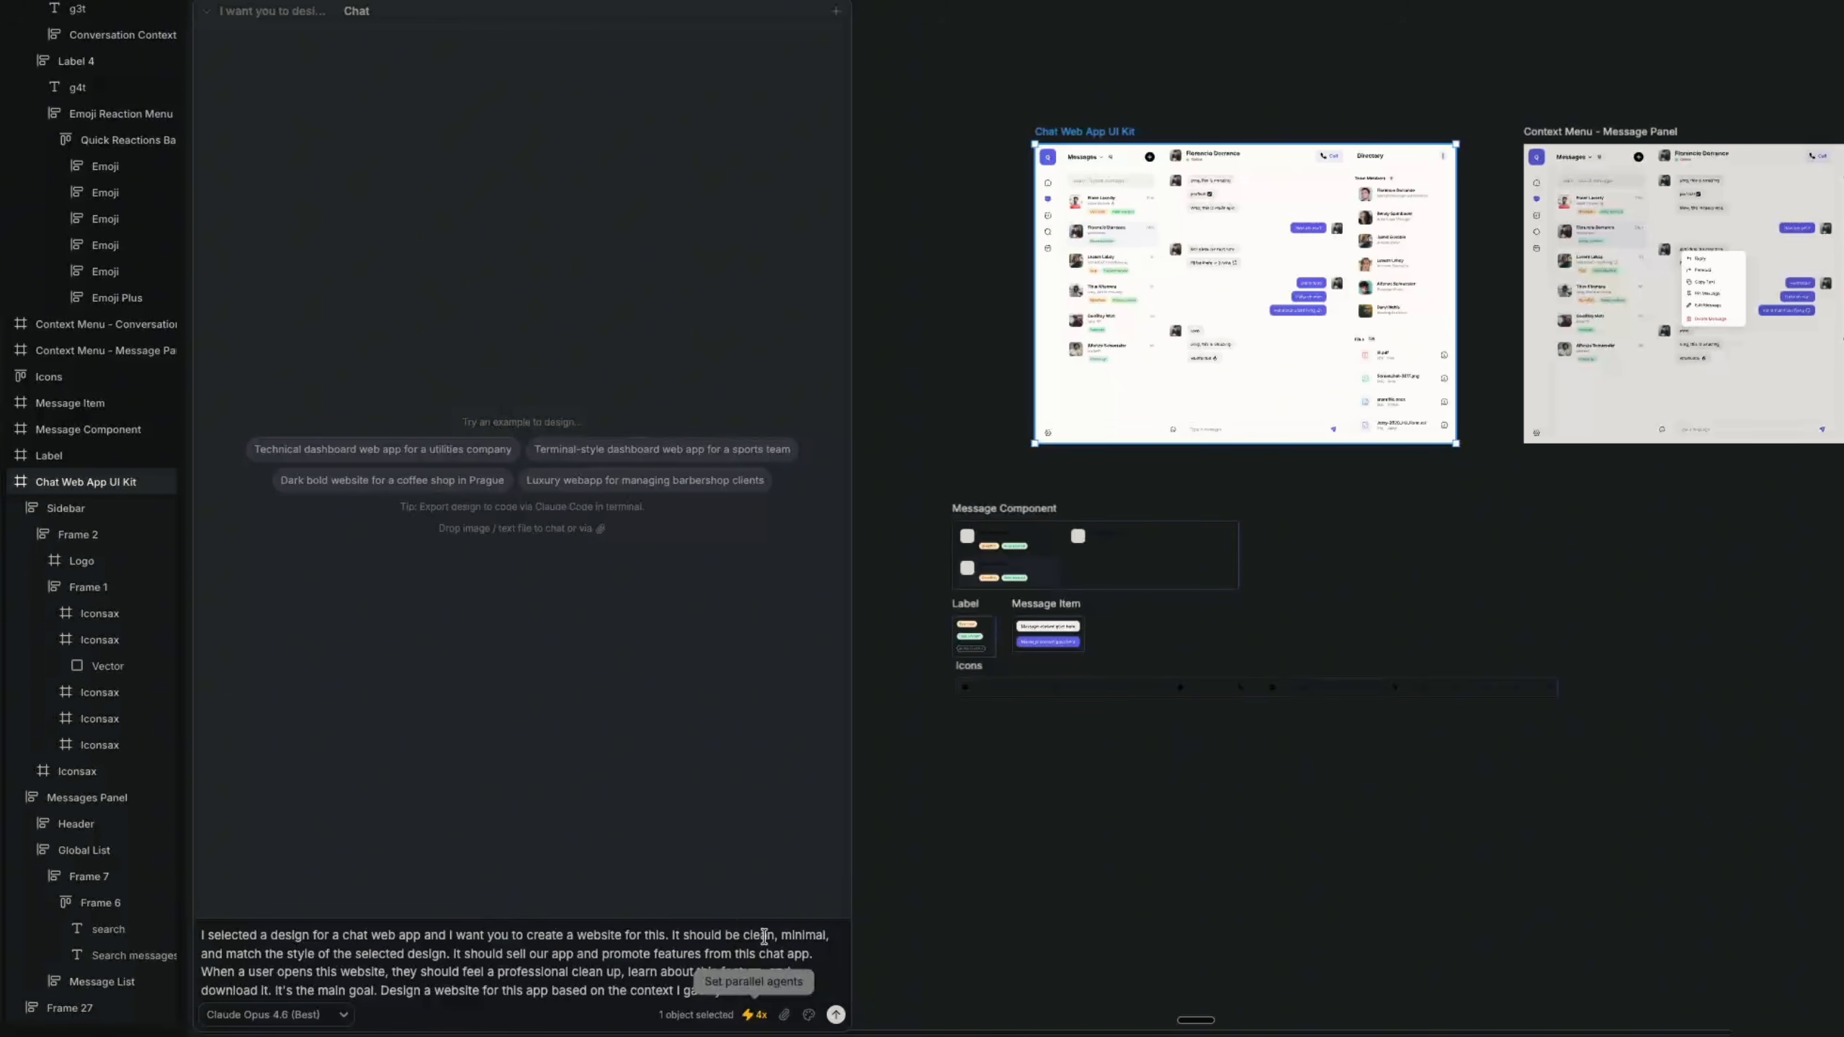
click(835, 1015)
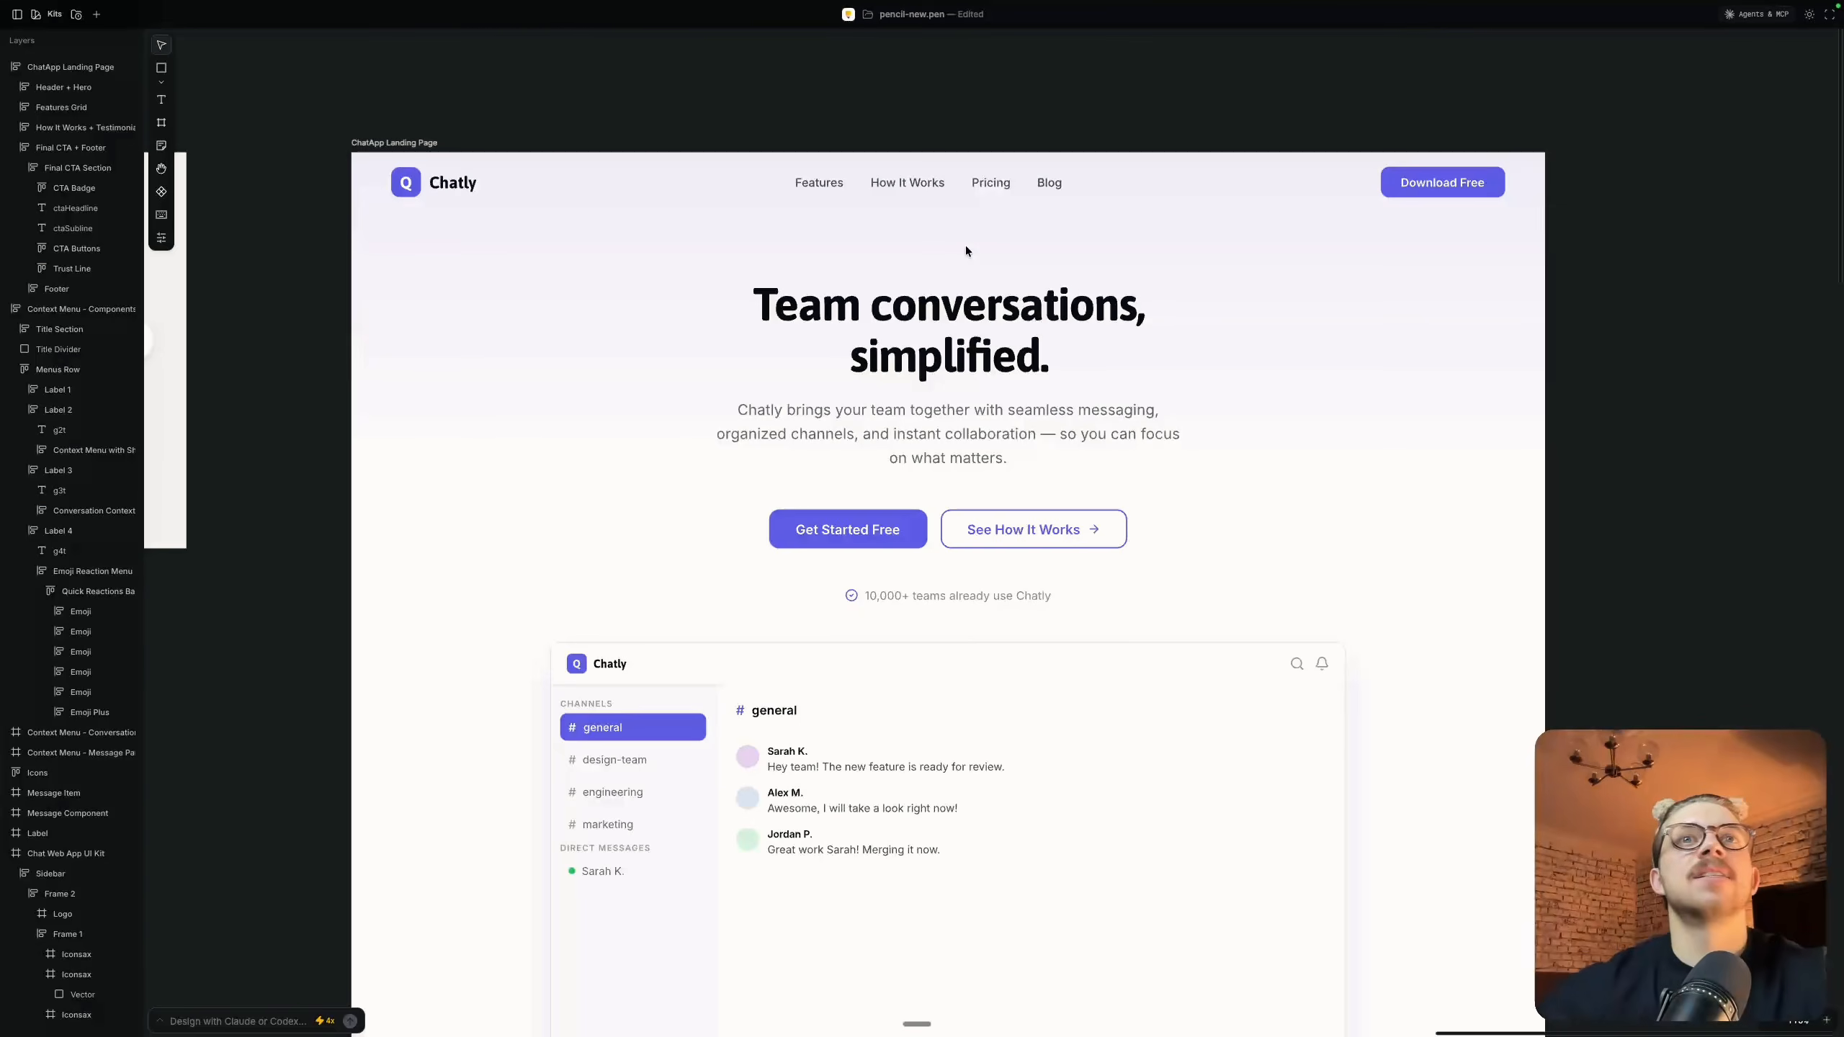
Compare the ChatApp Landing Page's hero section with the style of the original chat and context menu frames
scroll(937, 485, down, 2)
scroll(936, 485, up, 1)
scroll(936, 485, down, 4)
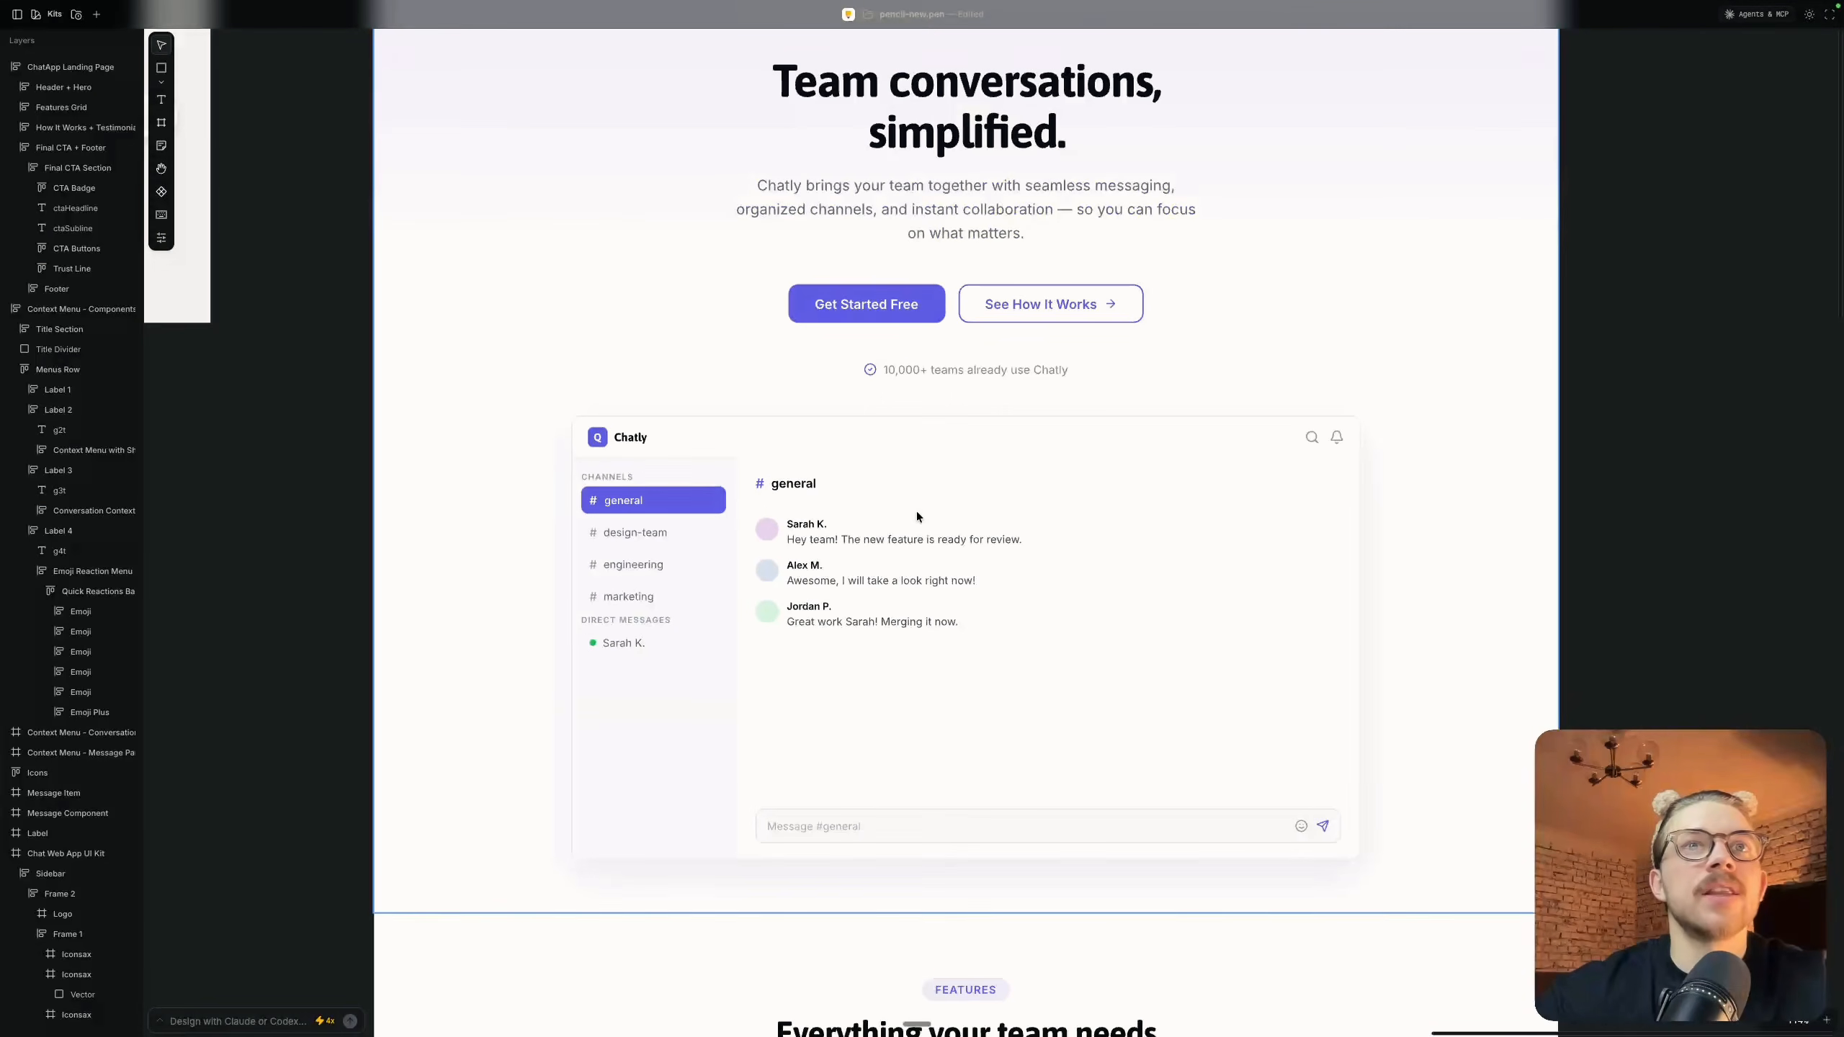
click(1034, 532)
key(shift+1)
scroll(1035, 531, left, 9)
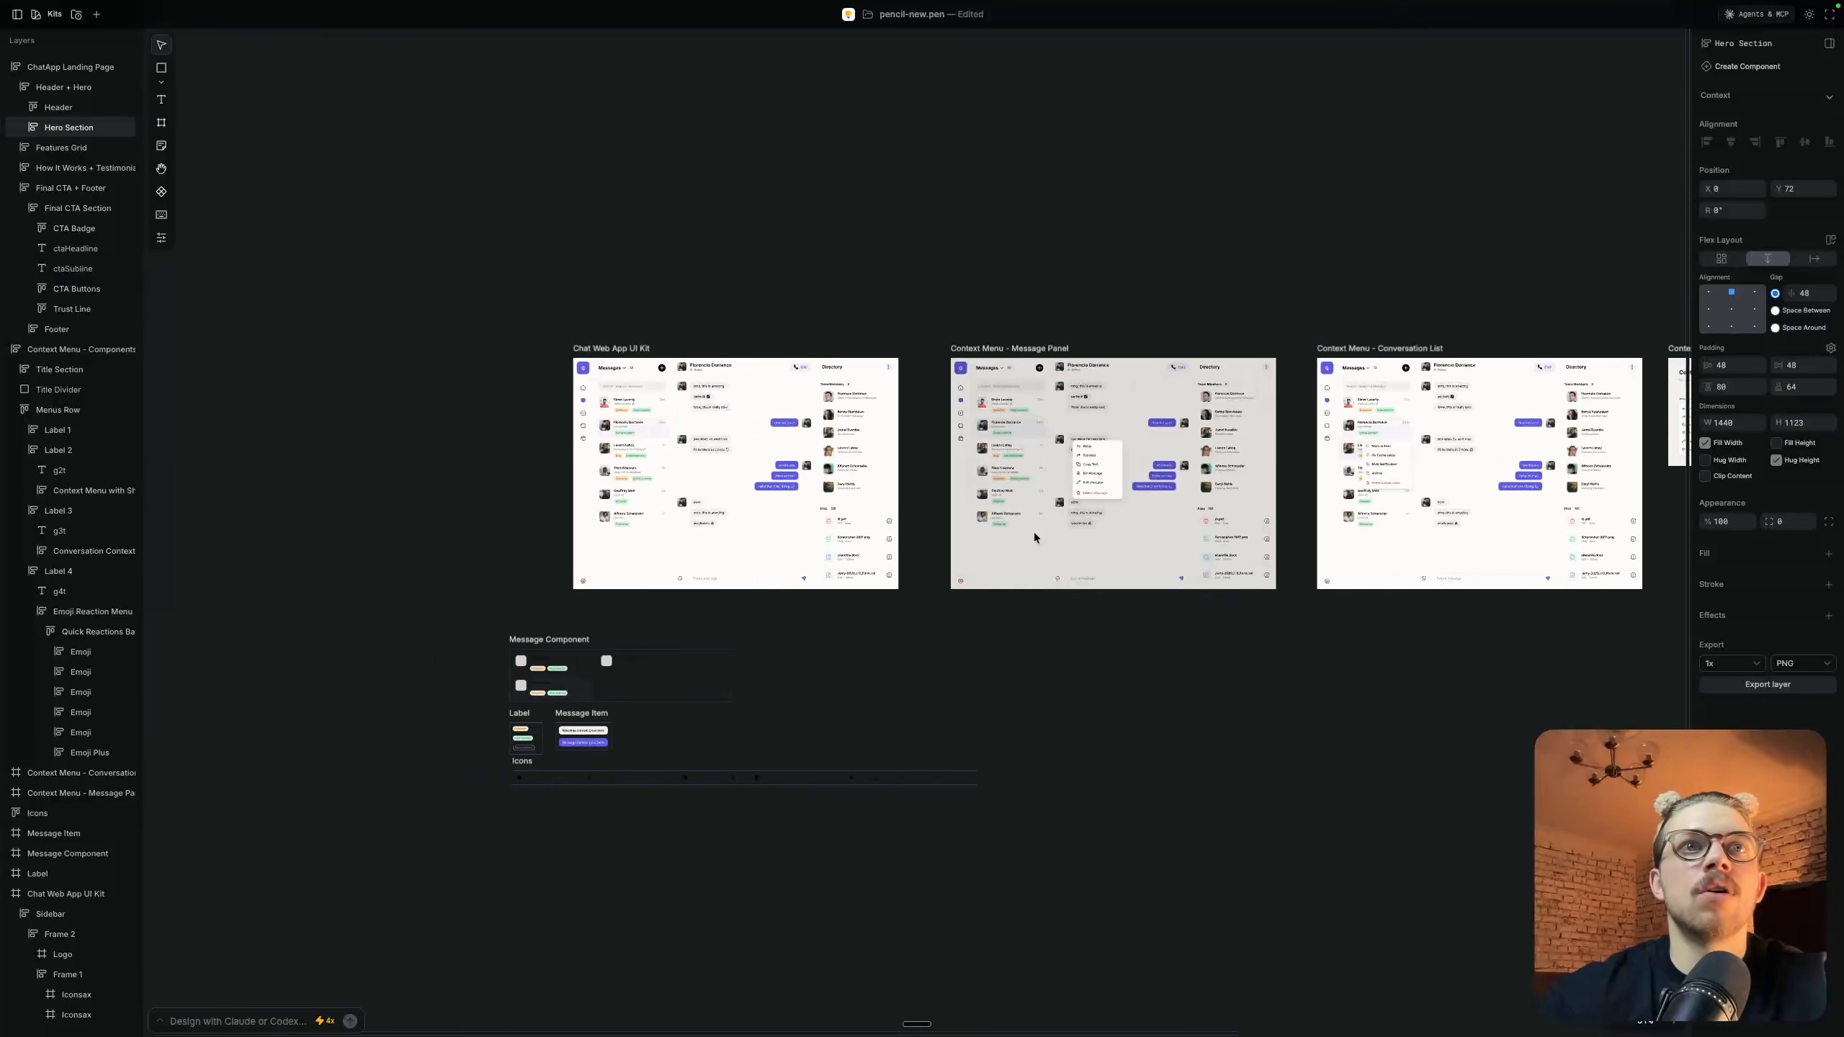
scroll(695, 459, up, 5)
scroll(695, 459, down, 3)
scroll(694, 460, right, 10)
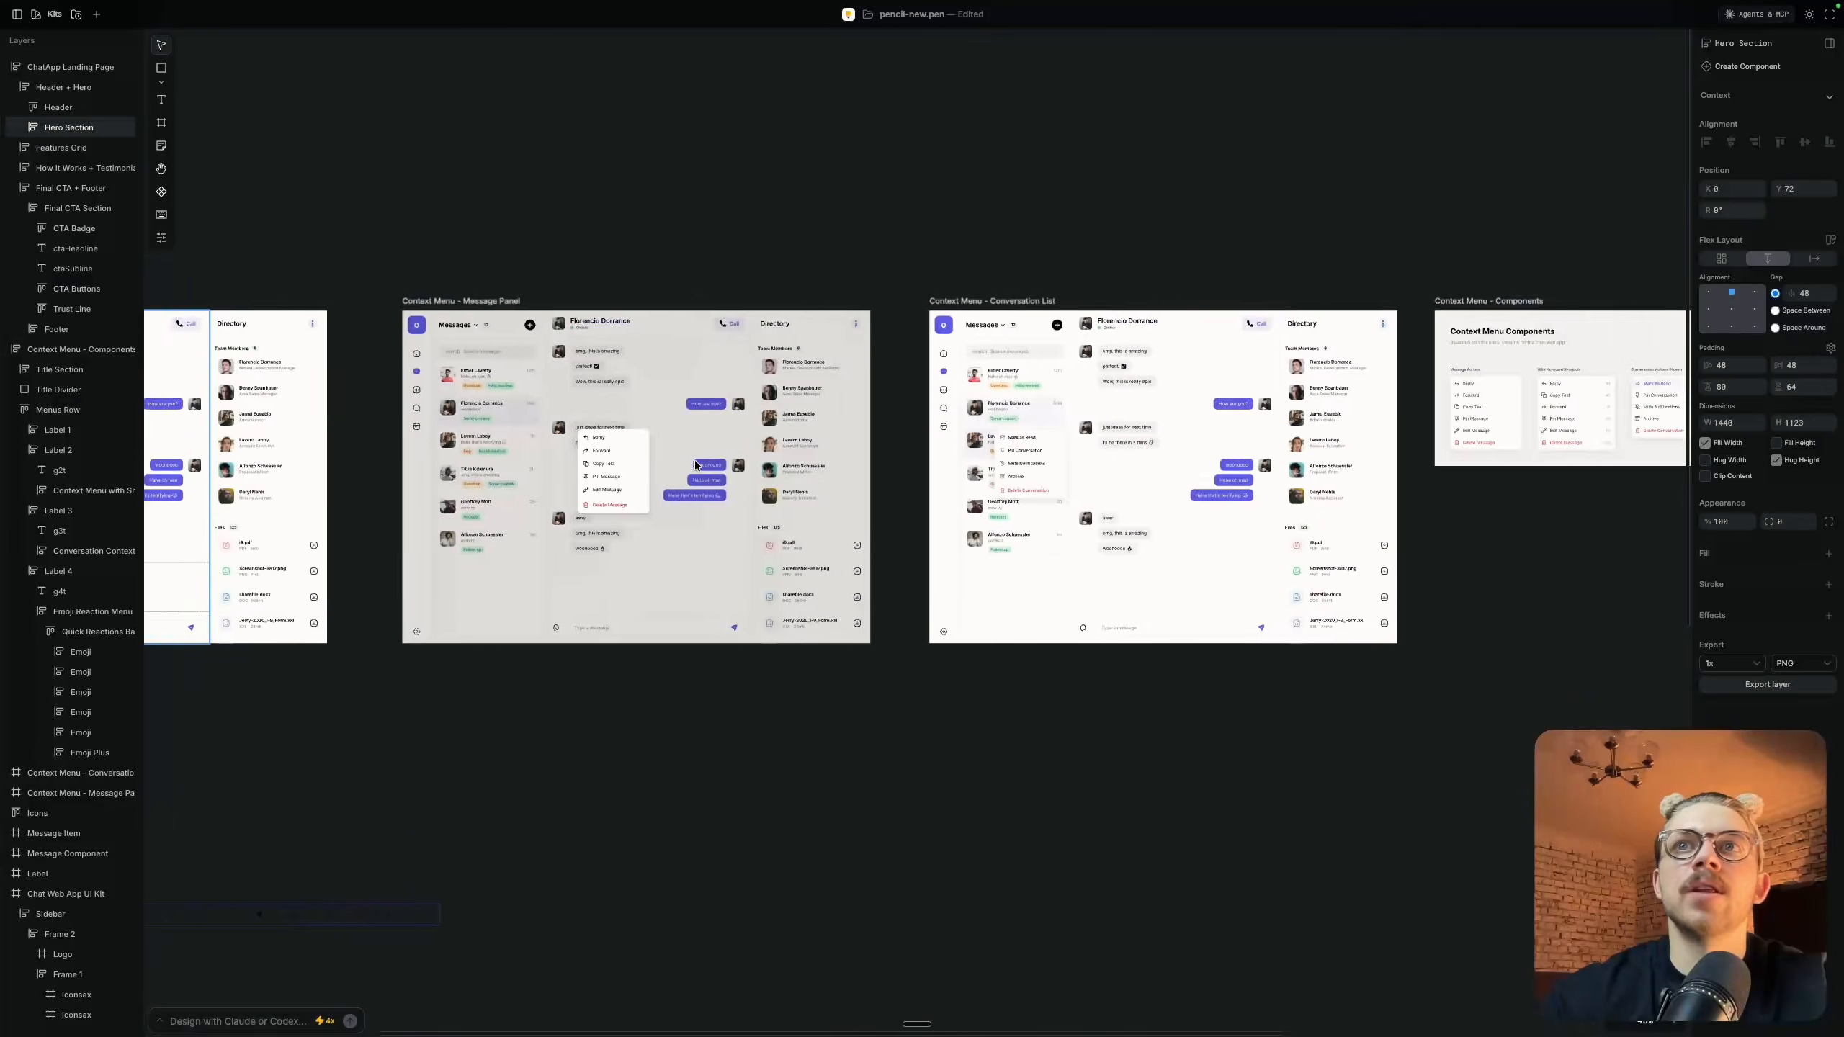
scroll(818, 375, up, 5)
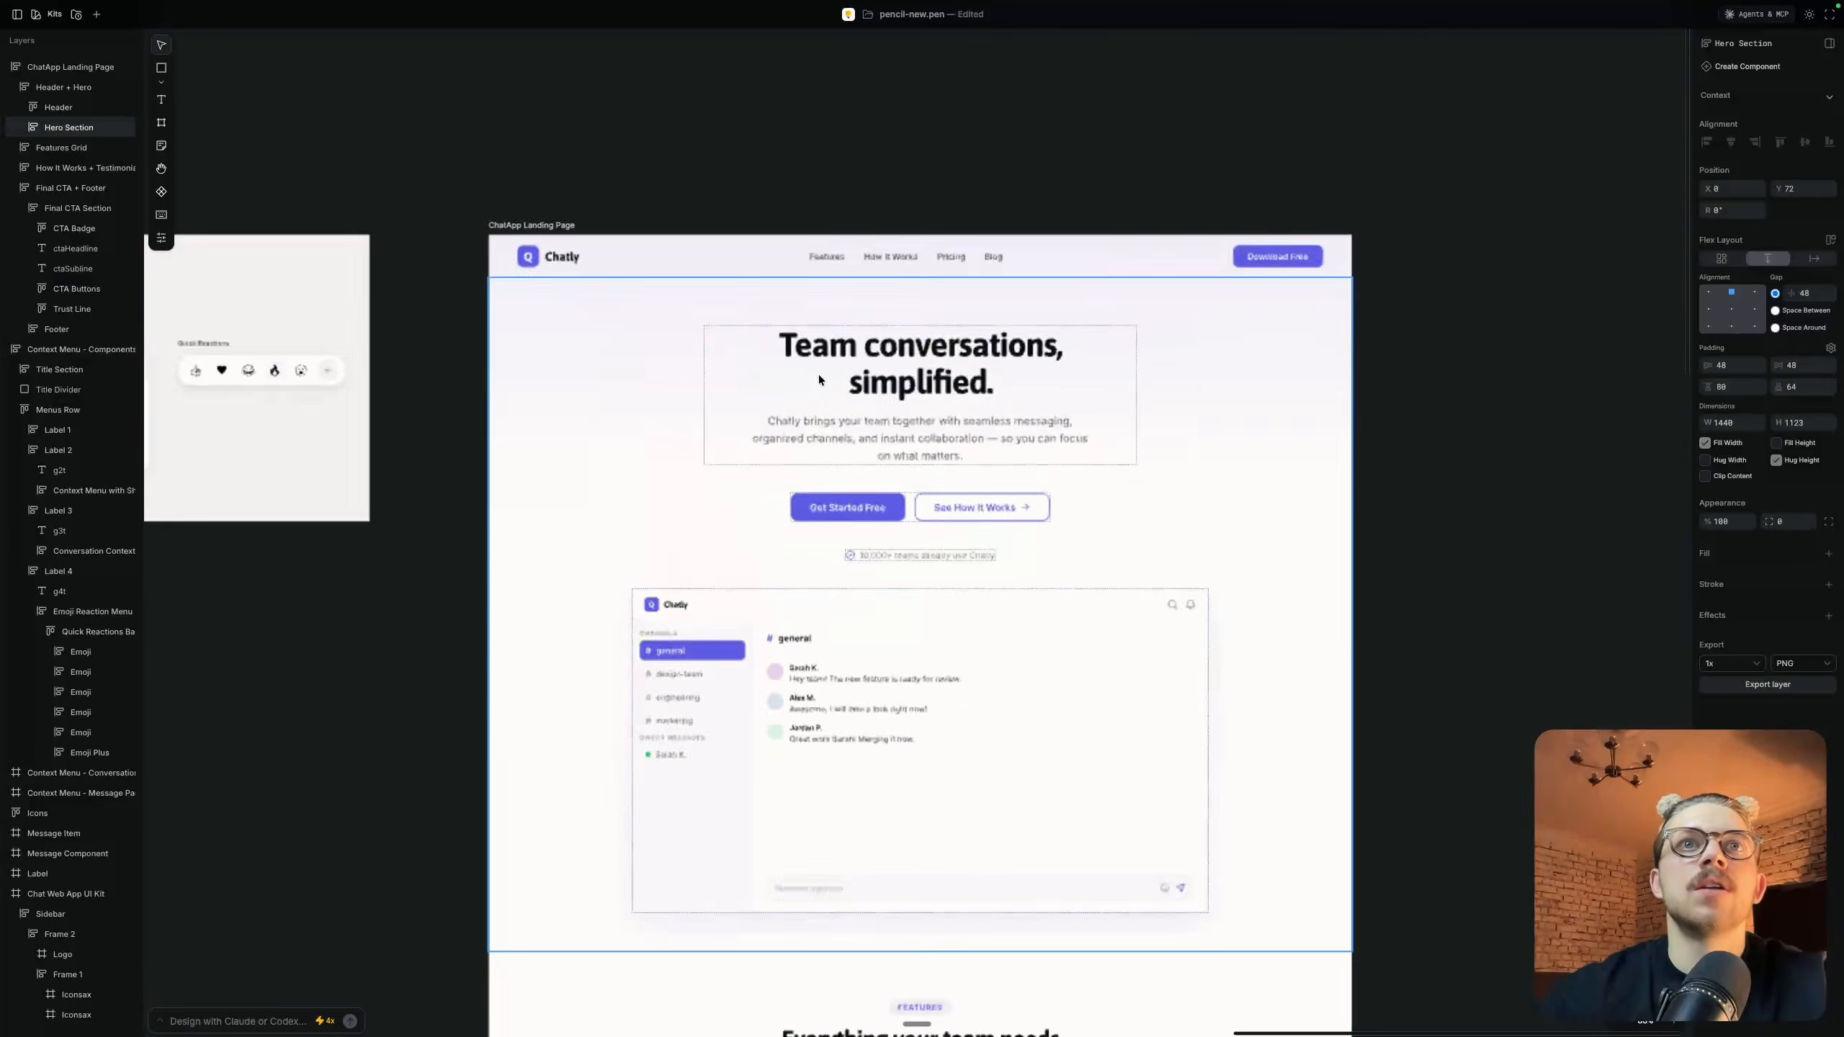
Inspect the headline and subheadline text layers in the landing page's hero section
double_click(1048, 342)
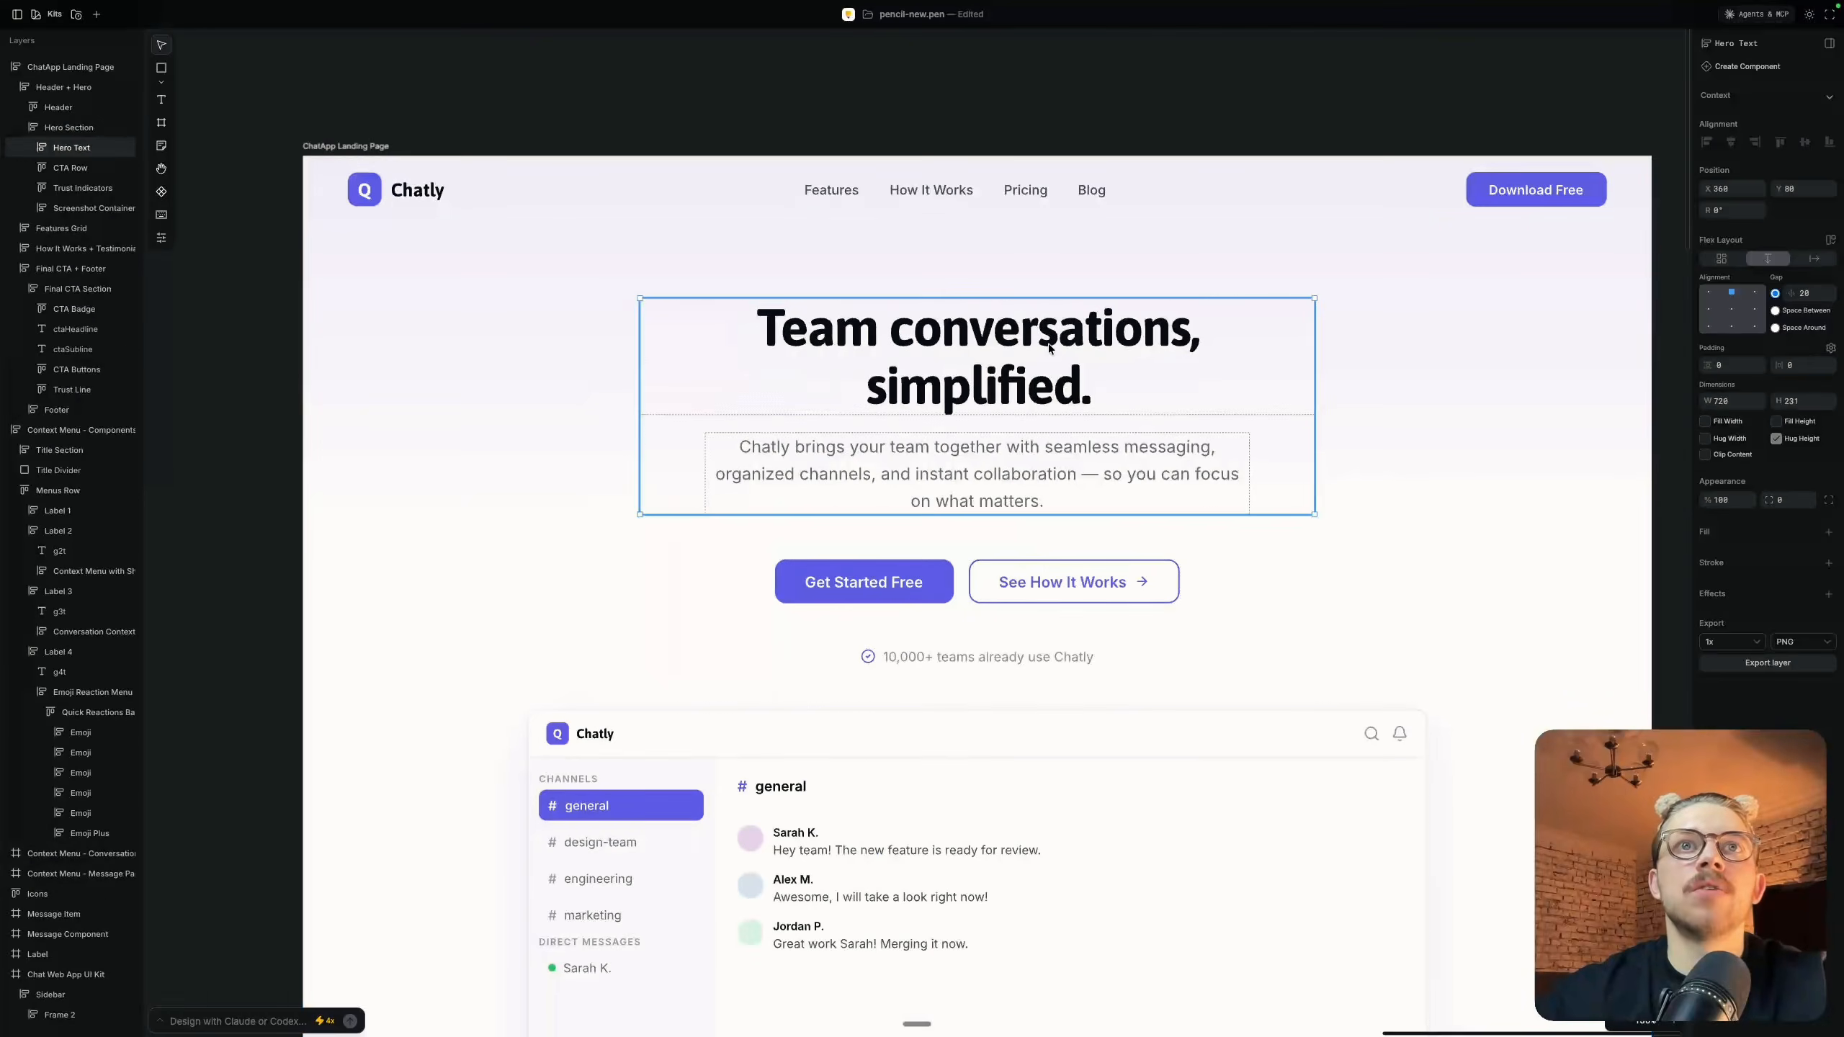
double_click(1037, 392)
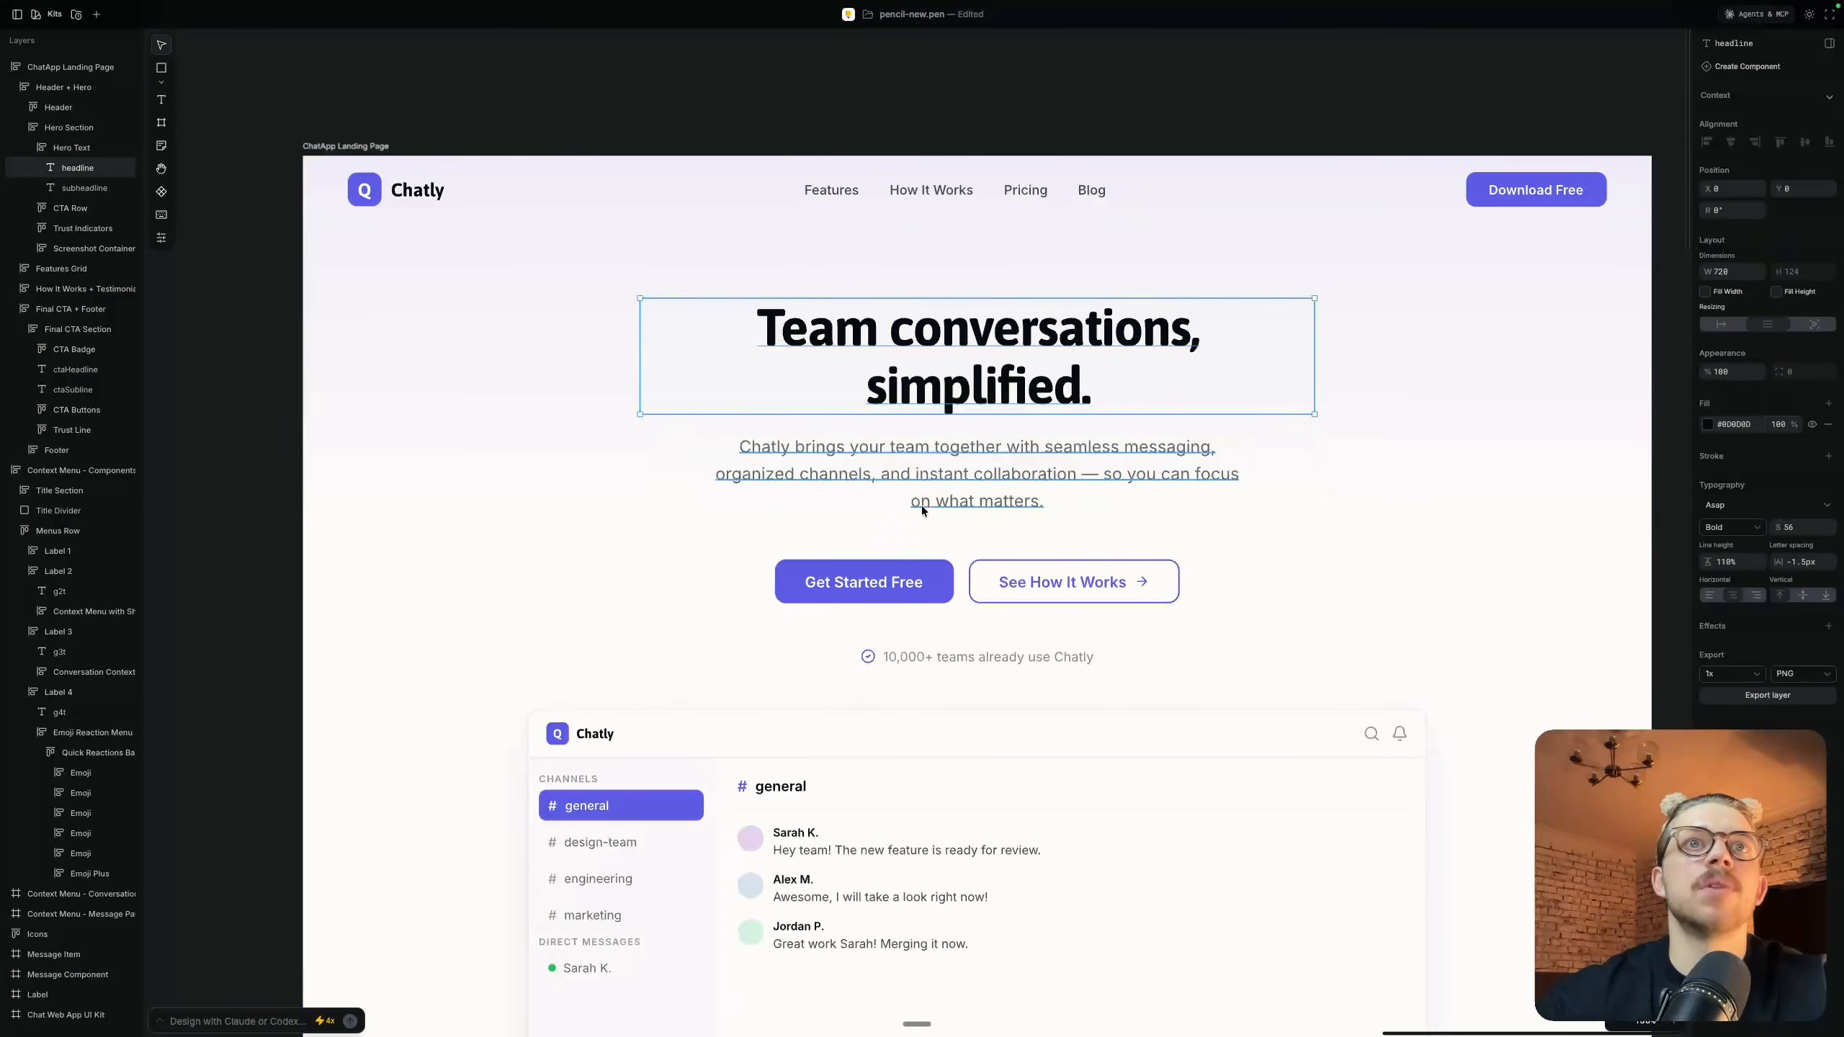
click(996, 487)
scroll(867, 488, up, 3)
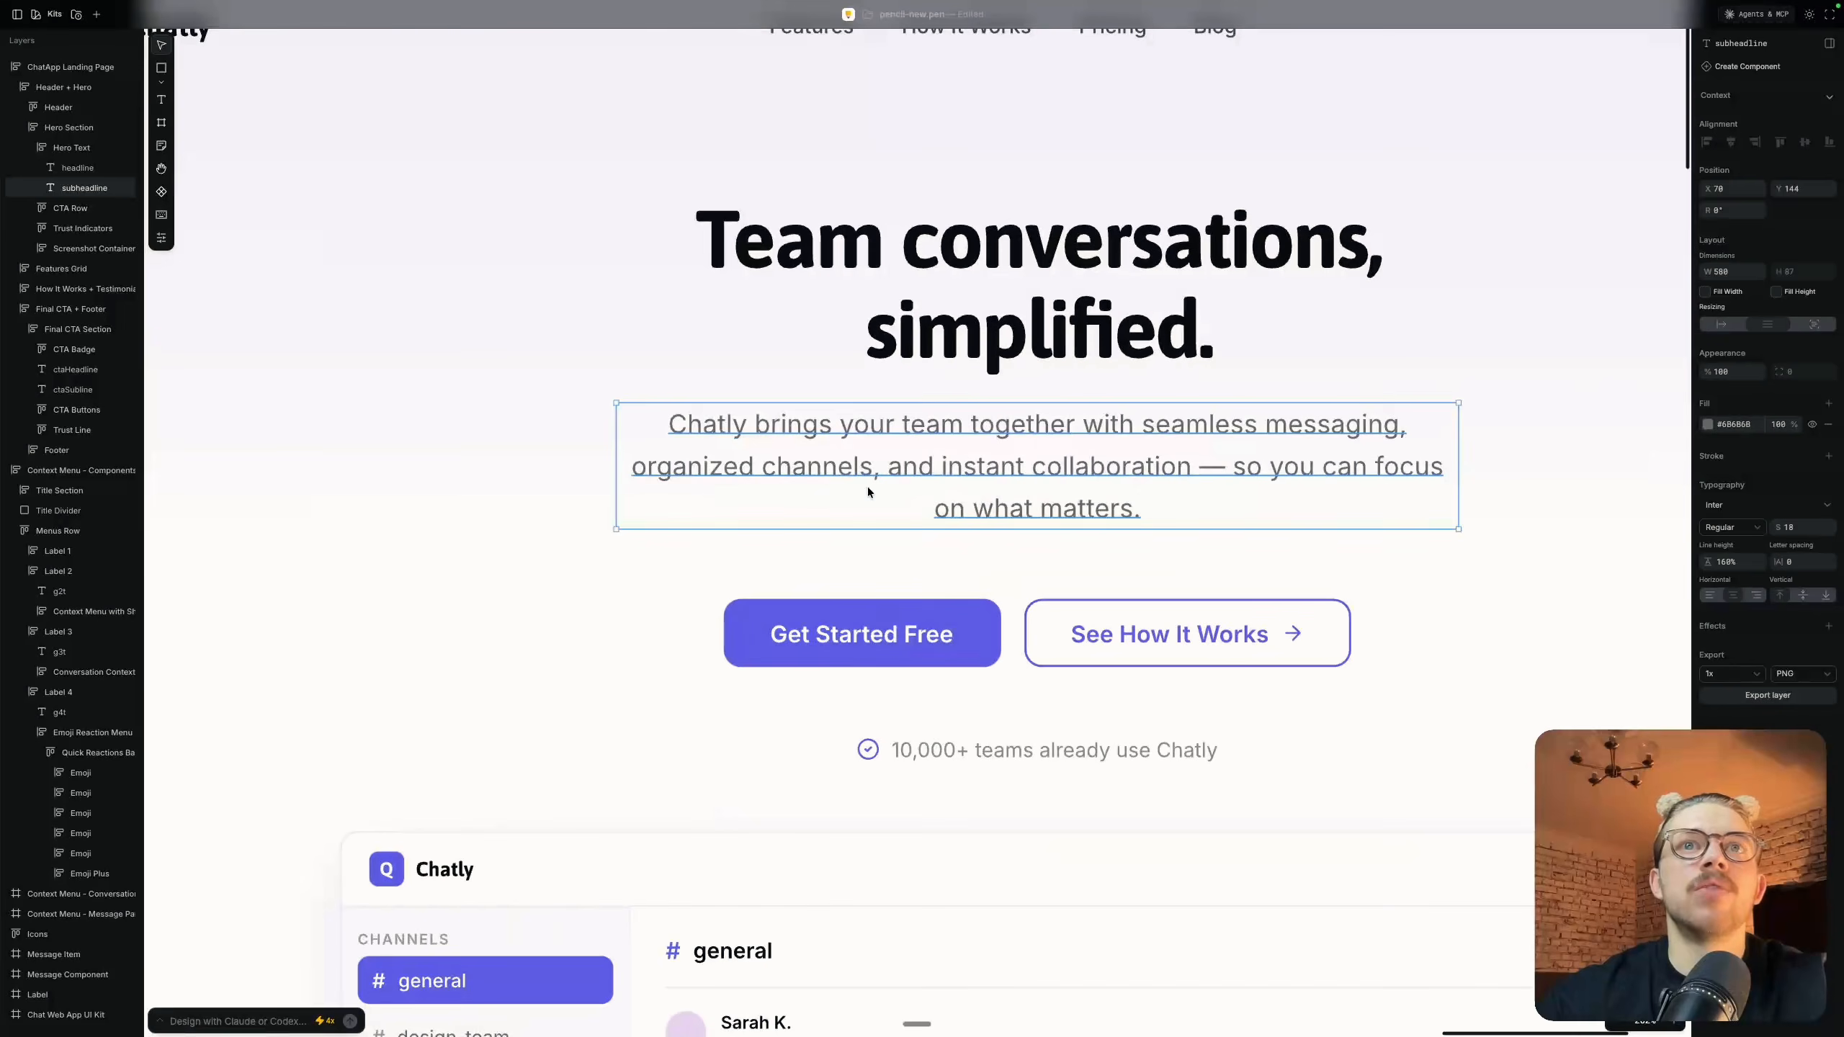
scroll(1039, 480, down, 5)
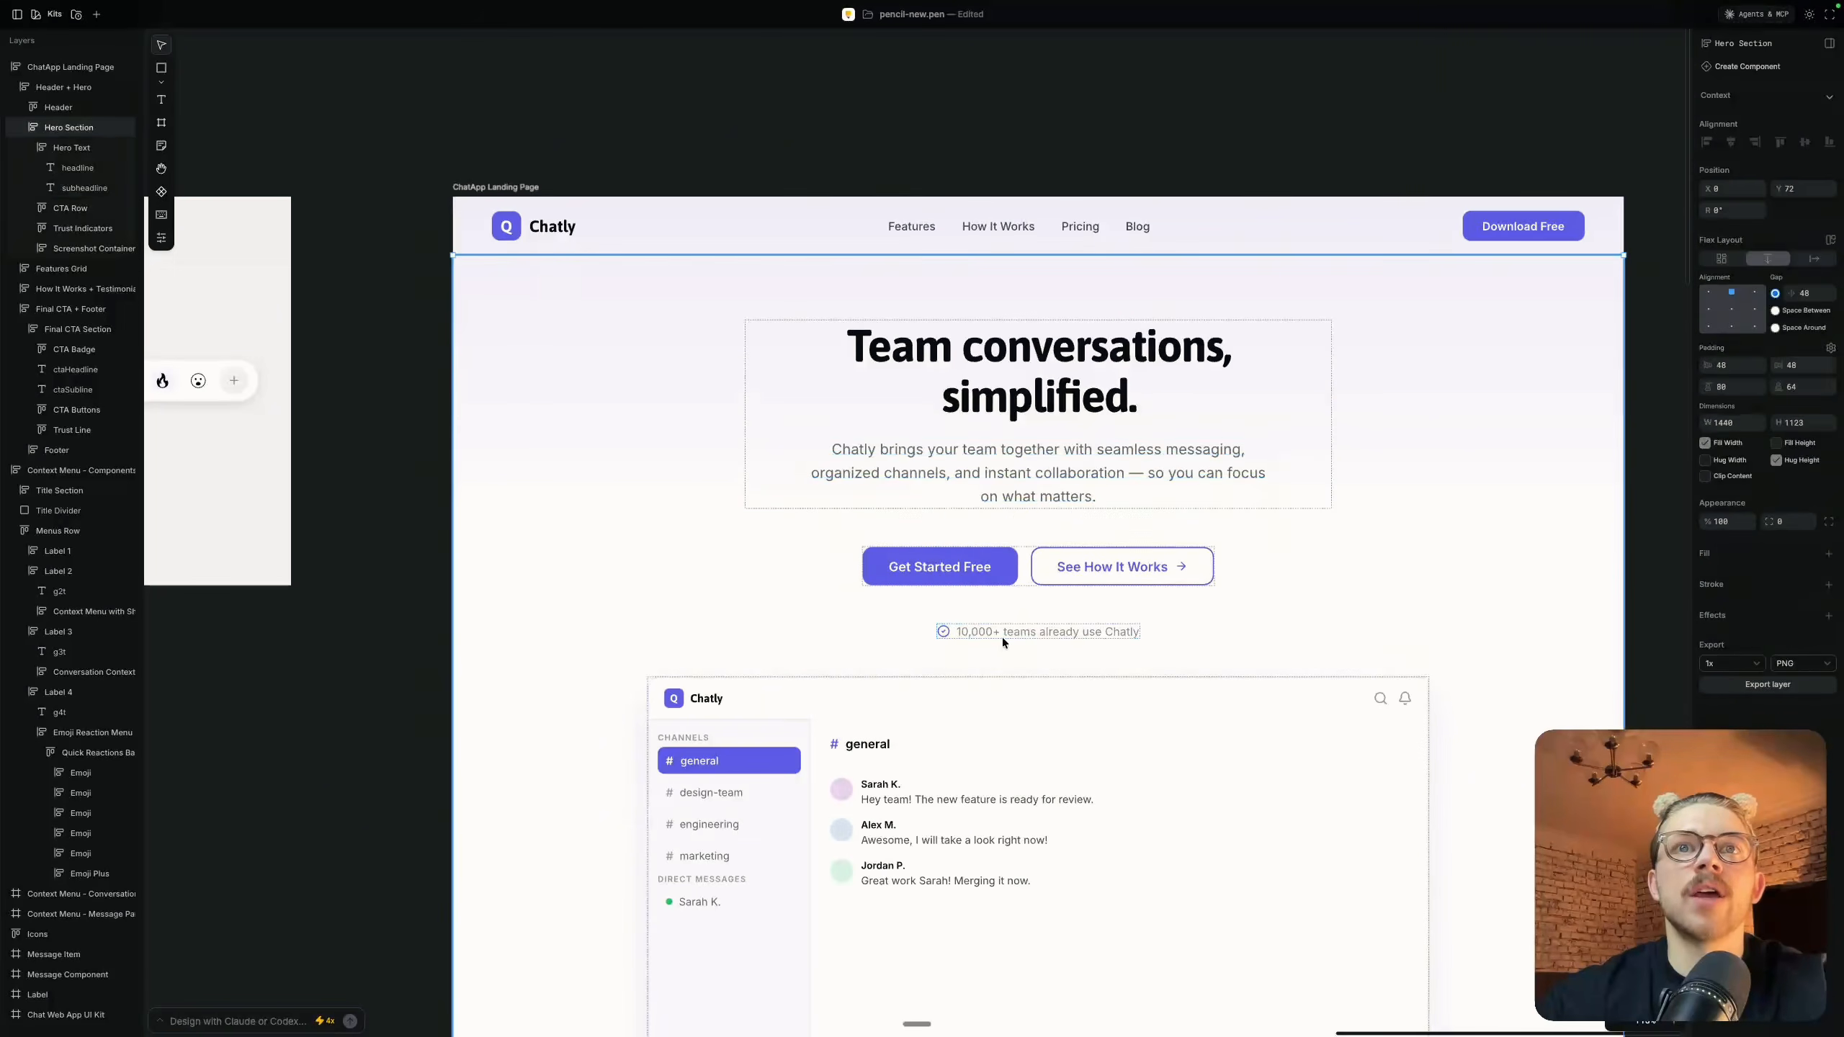
Duplicate the hero's "10,000+ teams already use Chatly" line, move the original above the call-to-action buttons, and delete the extra copy there
click(1030, 627)
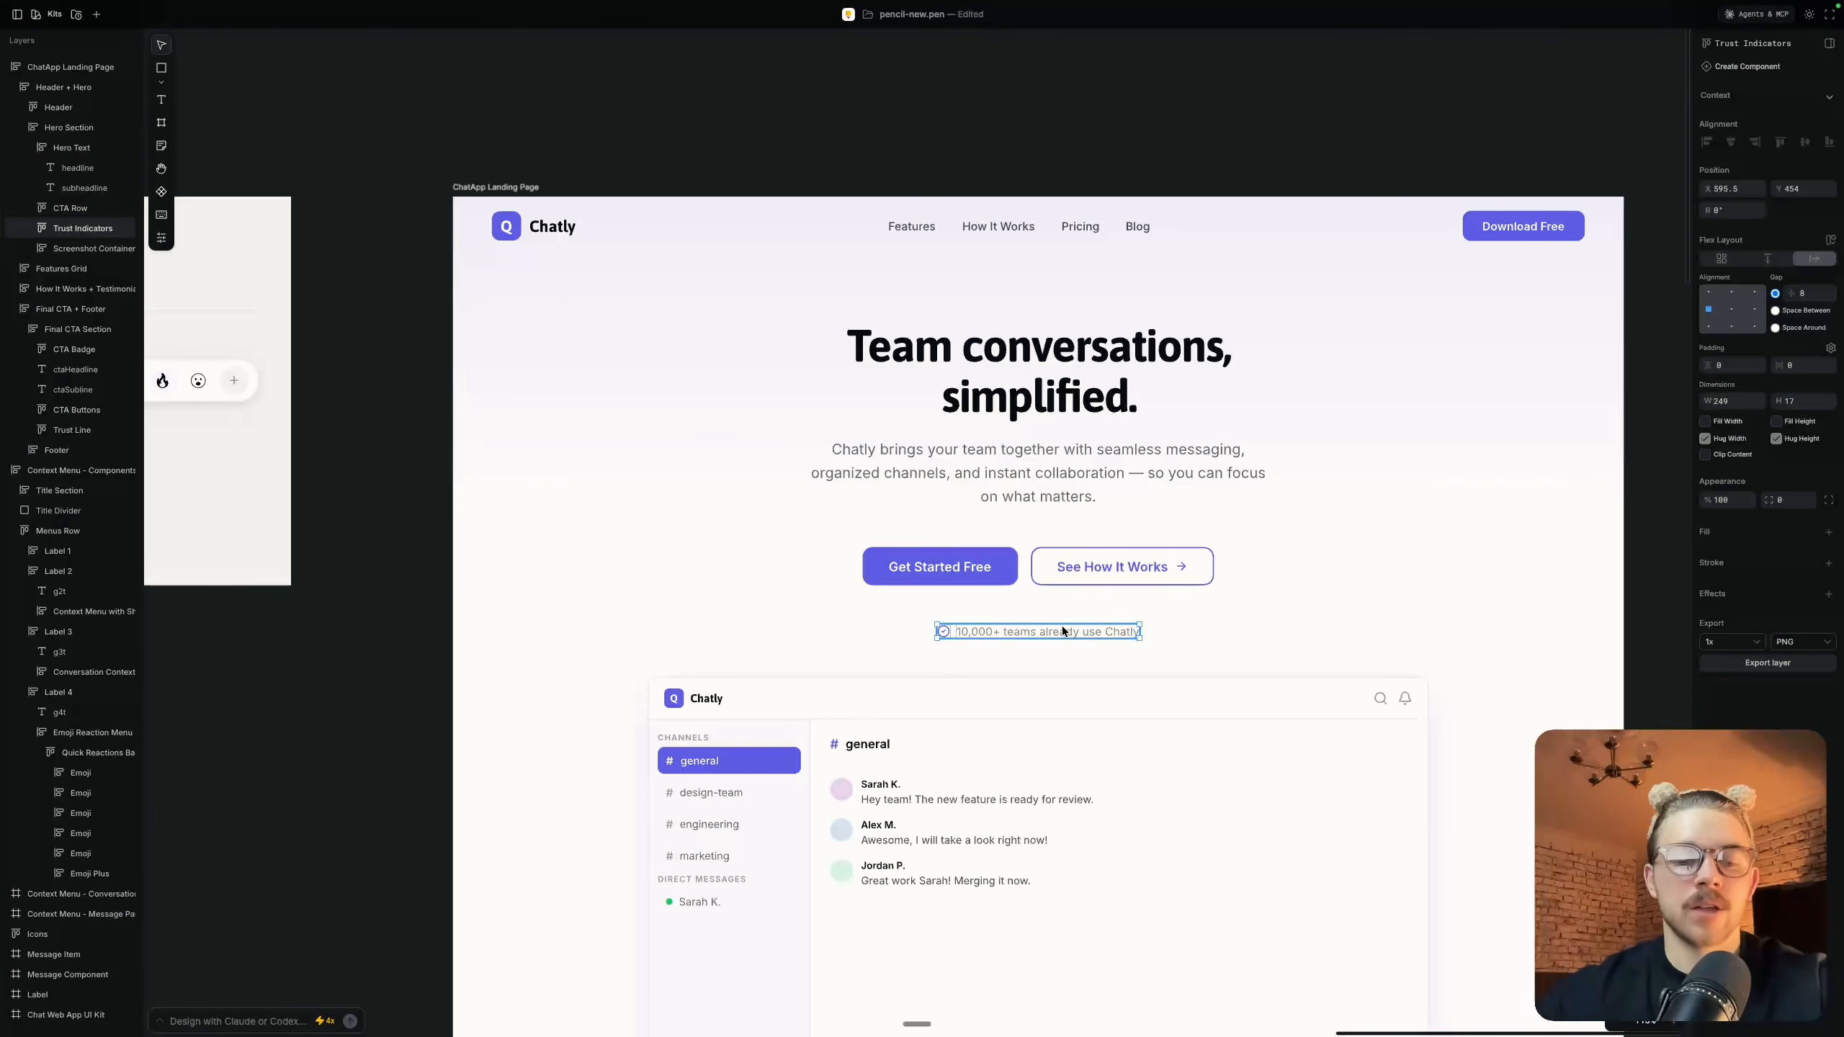
key(super+d)
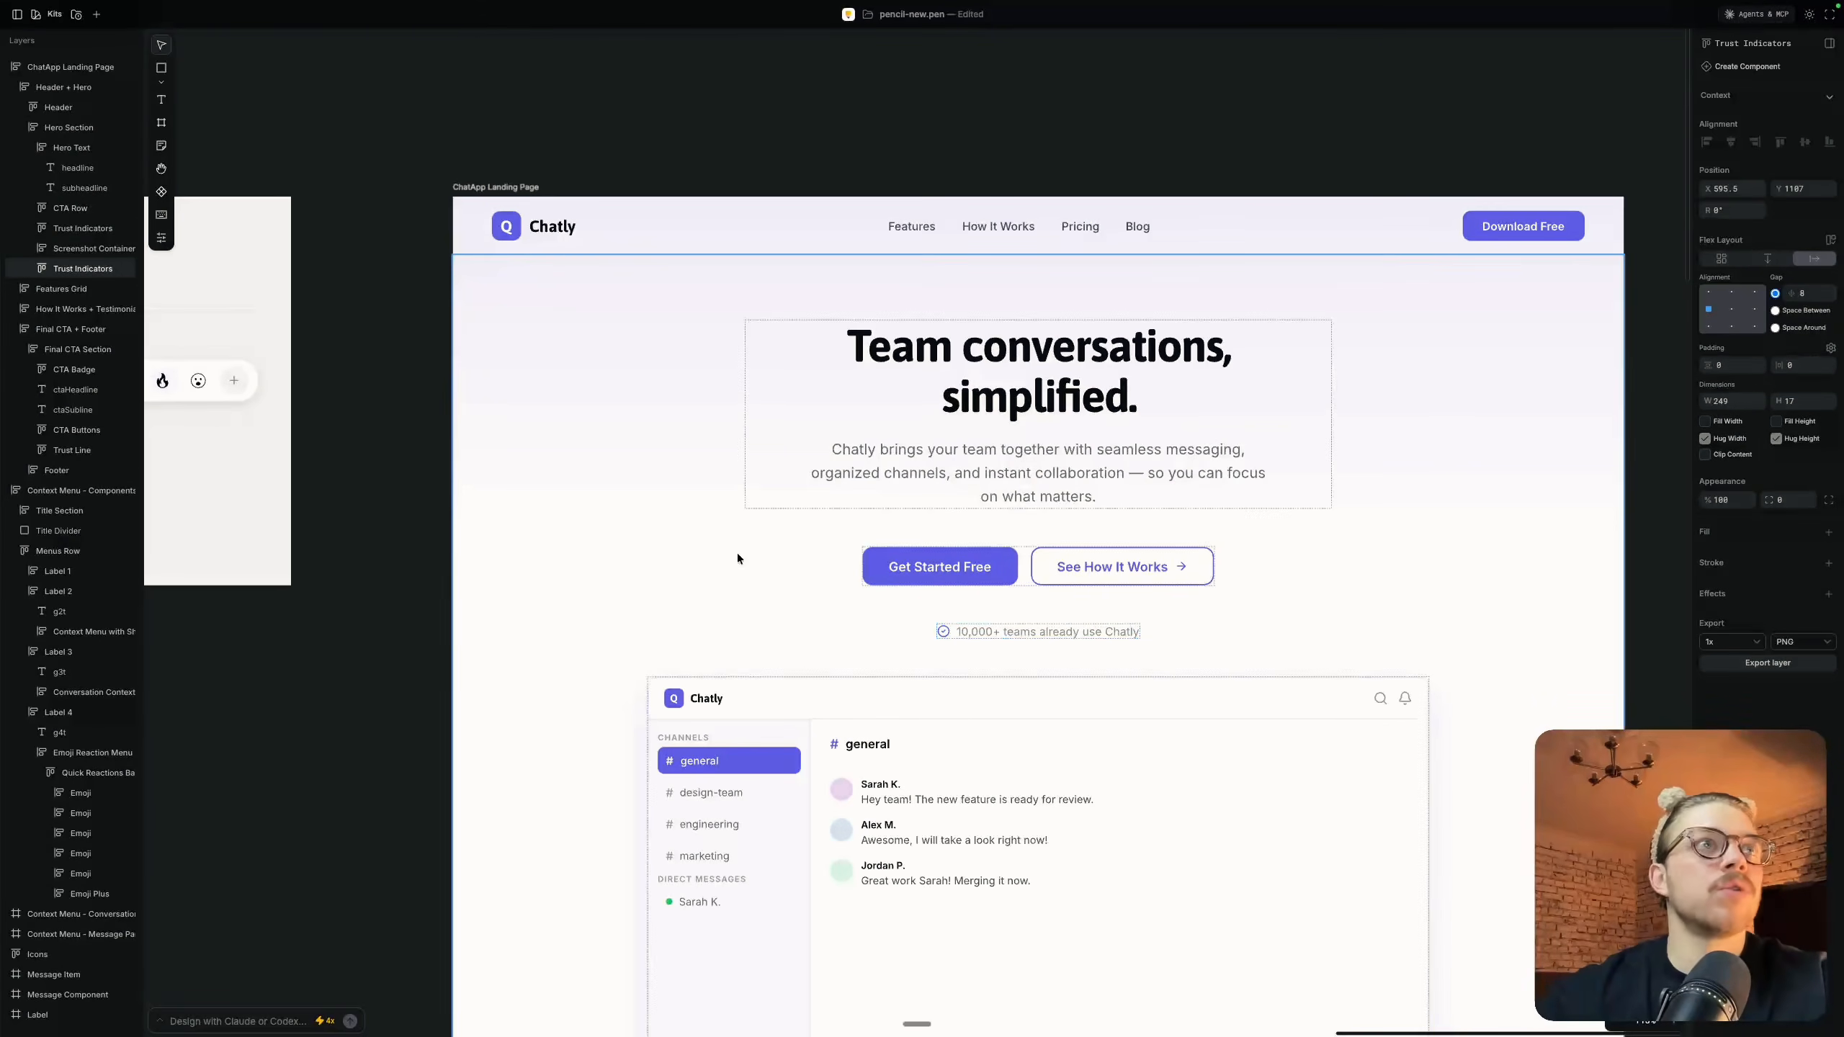
click(952, 630)
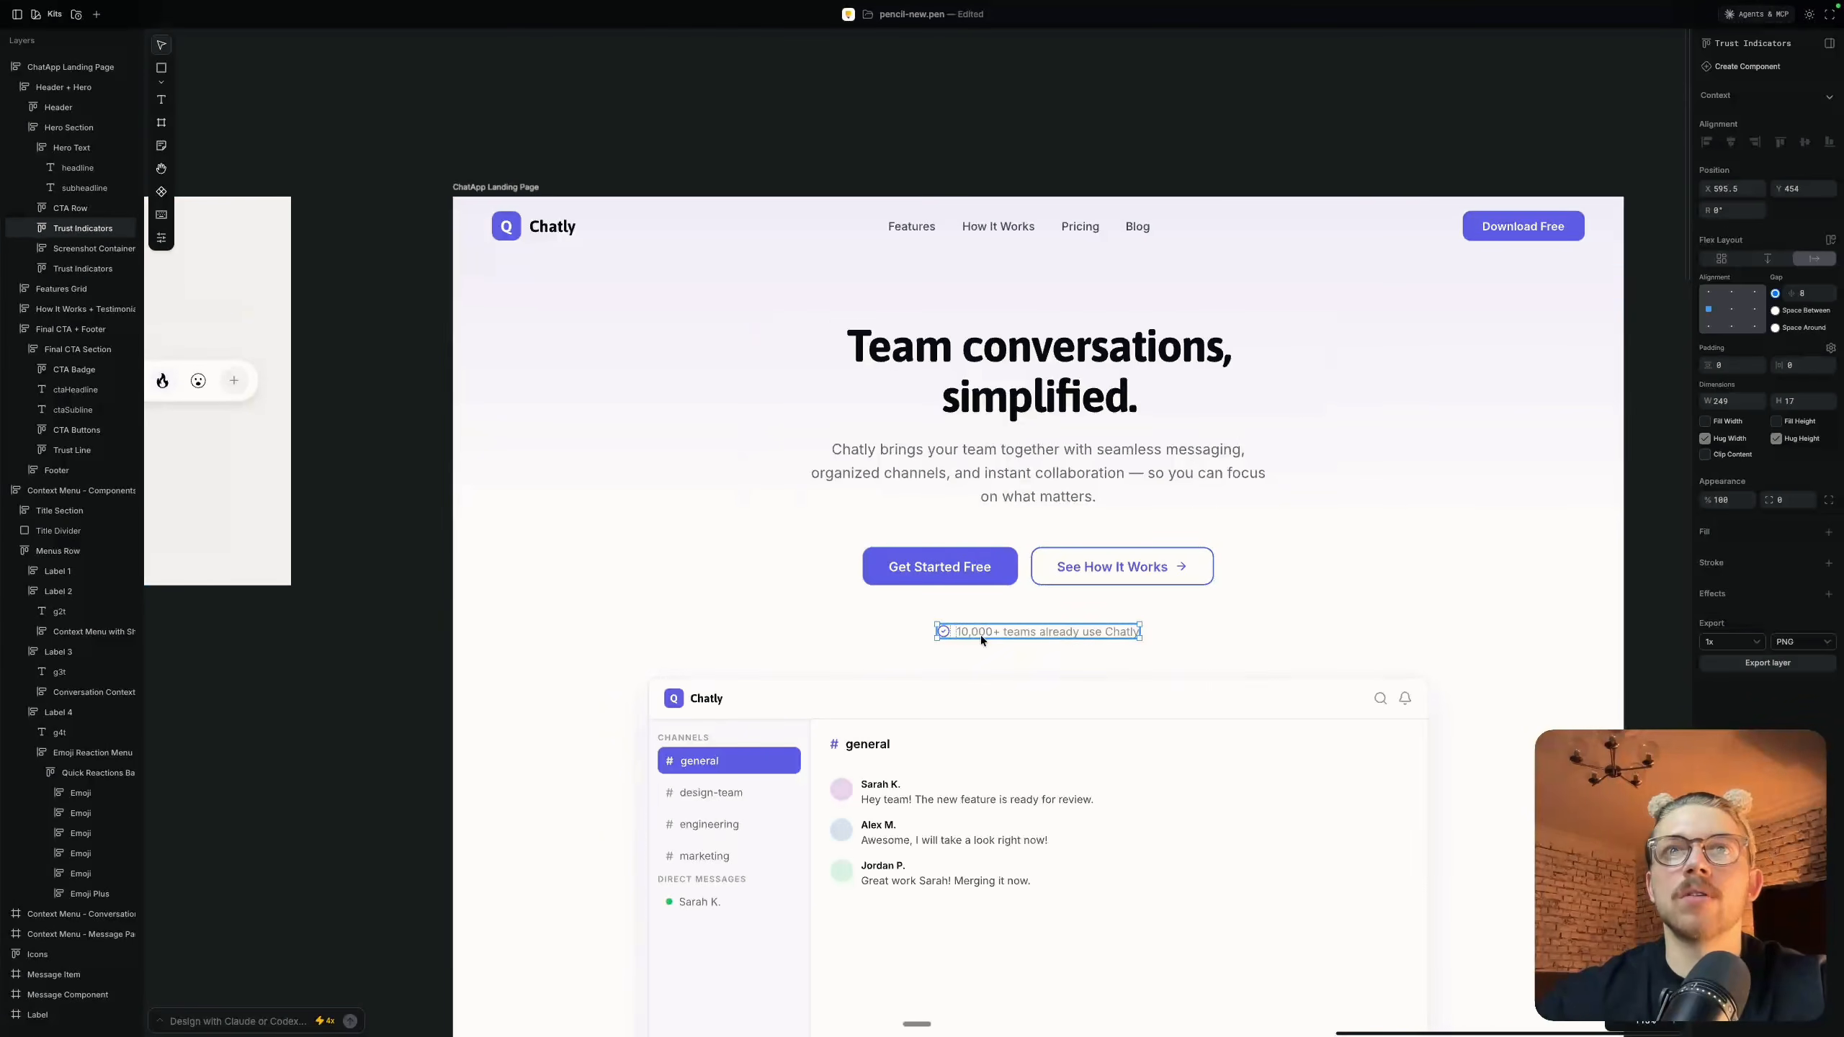
drag(999, 631, 1020, 553)
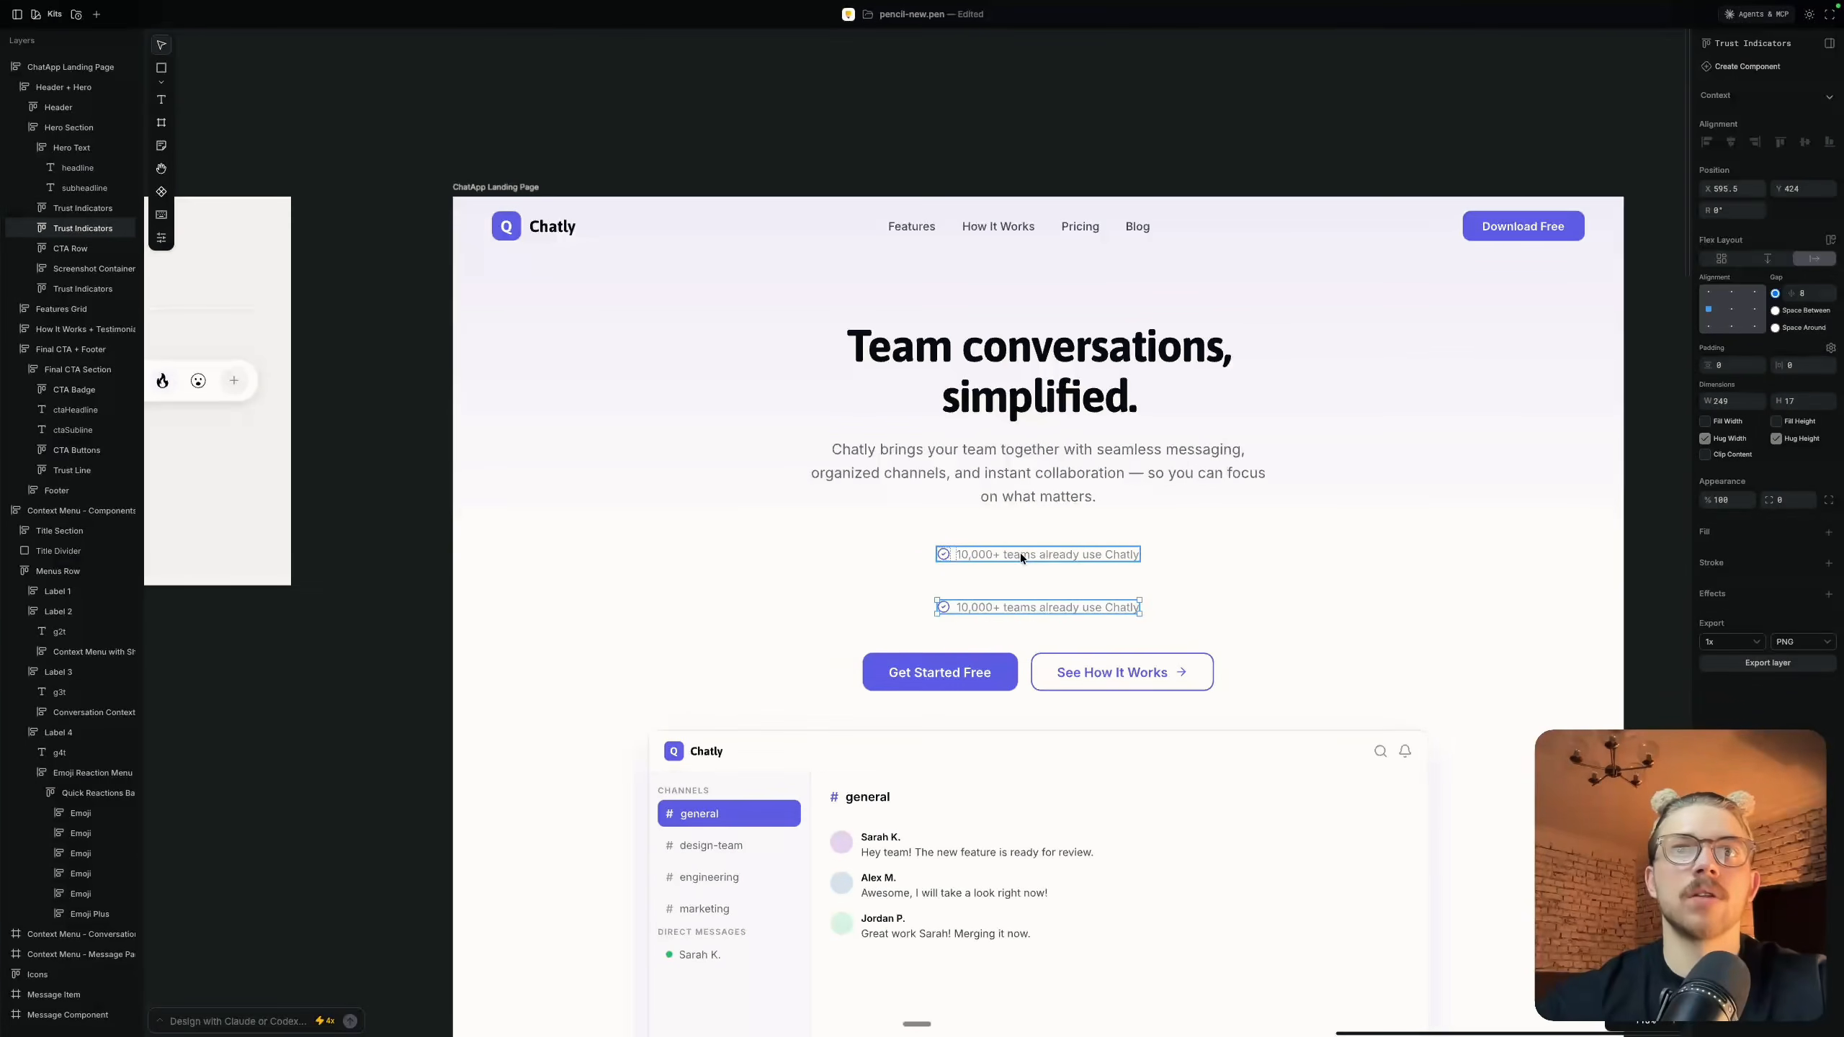
key(Delete)
Try replacing the text of the trust line above the call-to-action buttons with "dfdfd", and undo the edit
double_click(1020, 553)
text(dfdfd)
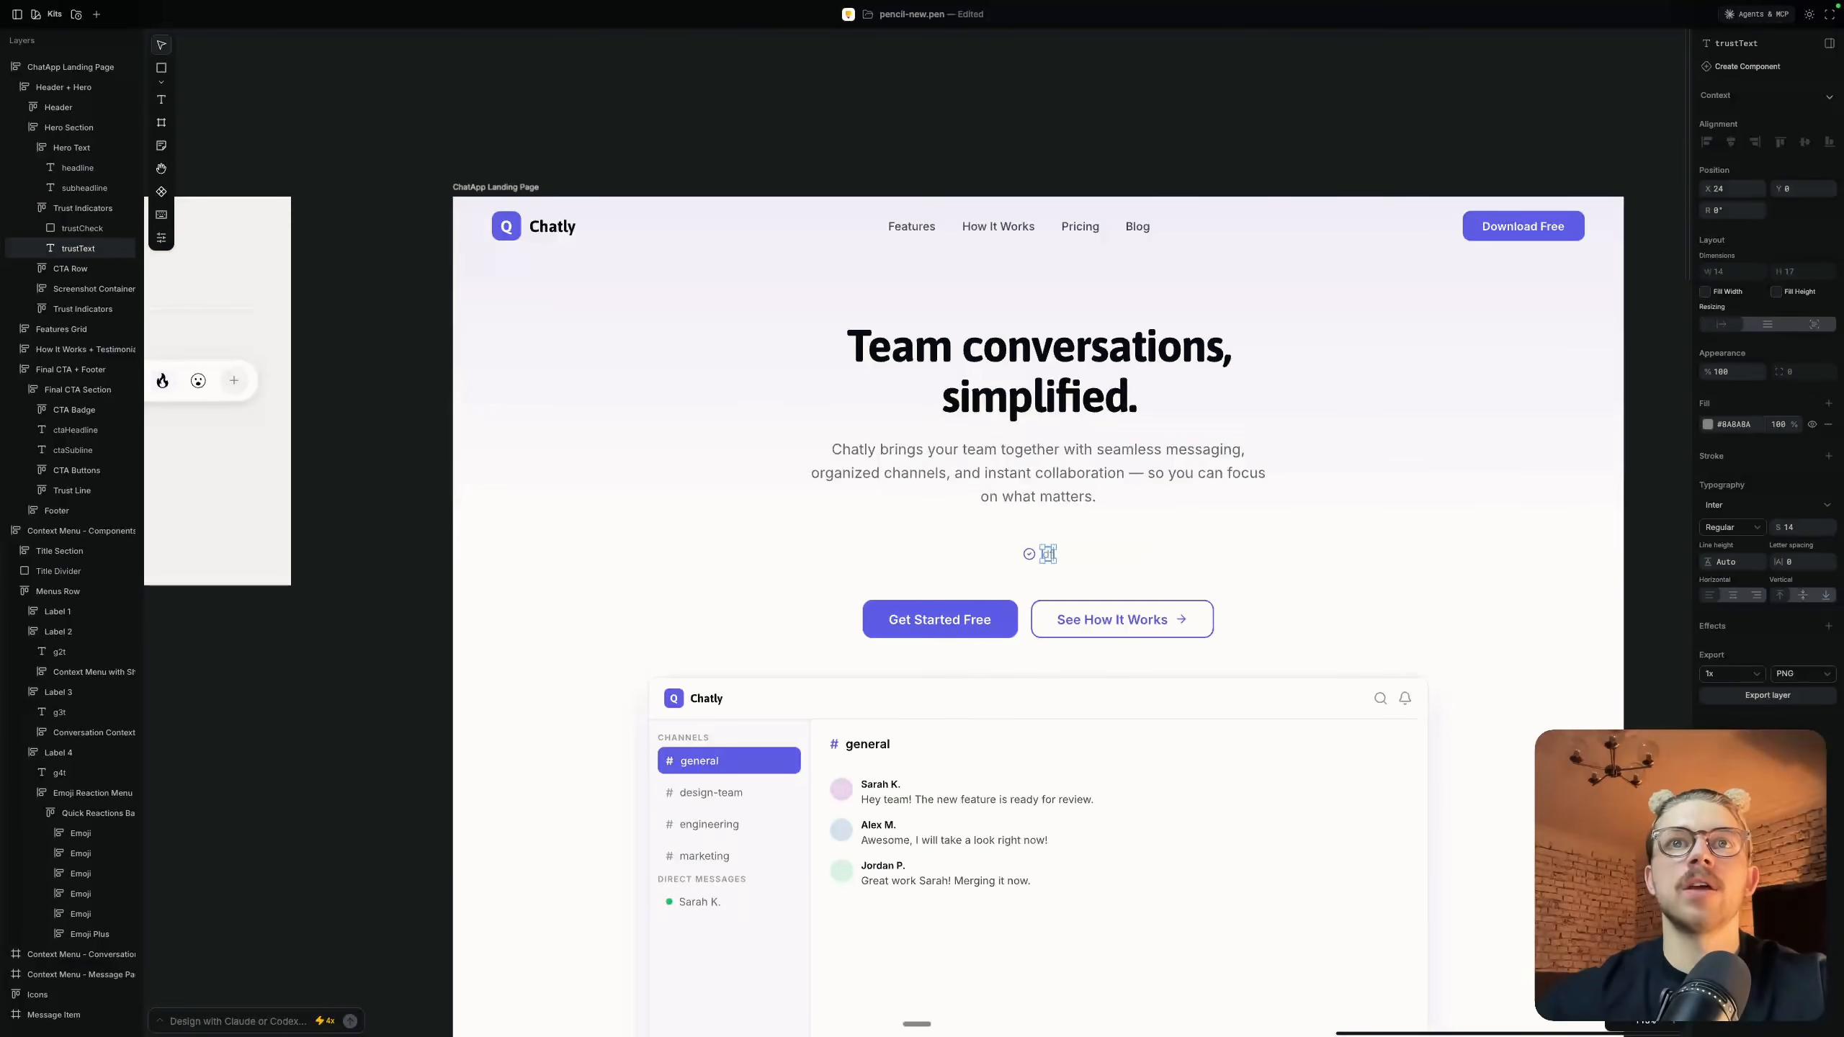
key(super+z)
click(1367, 495)
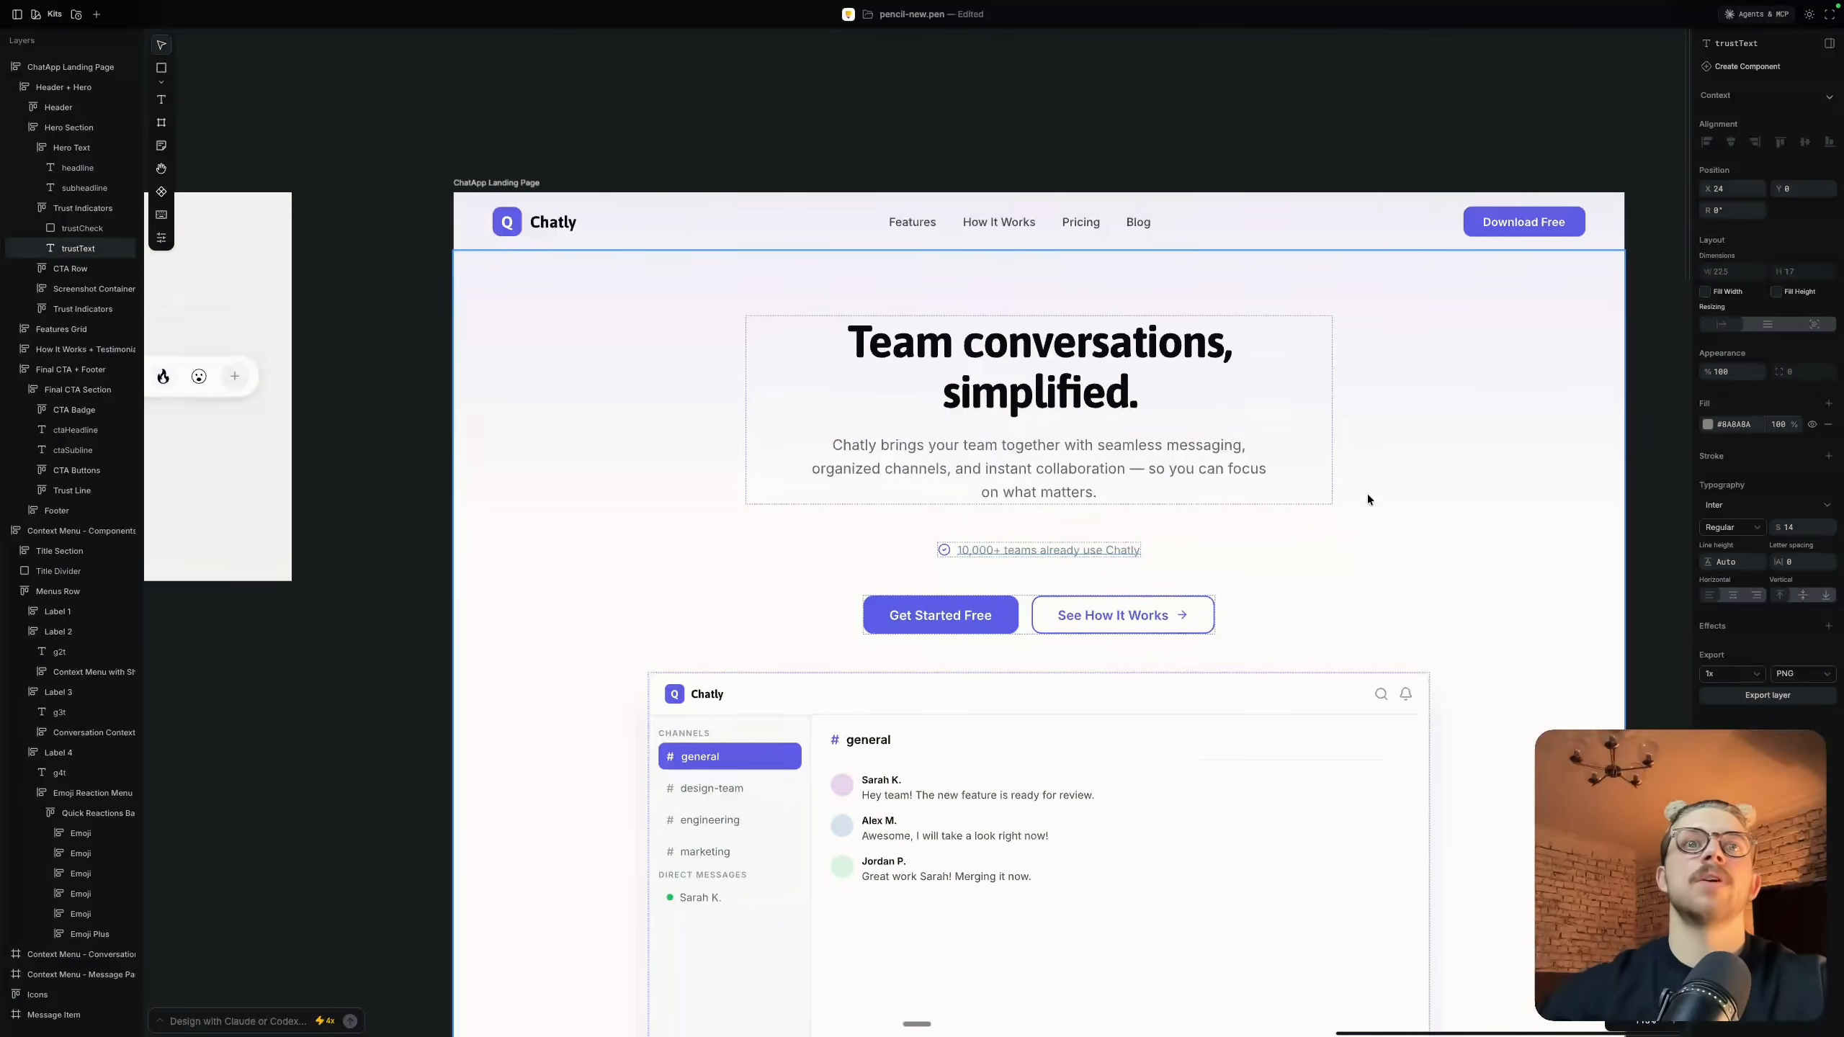
Examine the landing page below the hero headline, including the features section and the duplicate trust line under the app preview
scroll(1367, 496, down, 5)
scroll(1367, 496, down, 4)
scroll(1367, 496, down, 1)
scroll(1367, 496, right, 1)
click(1484, 481)
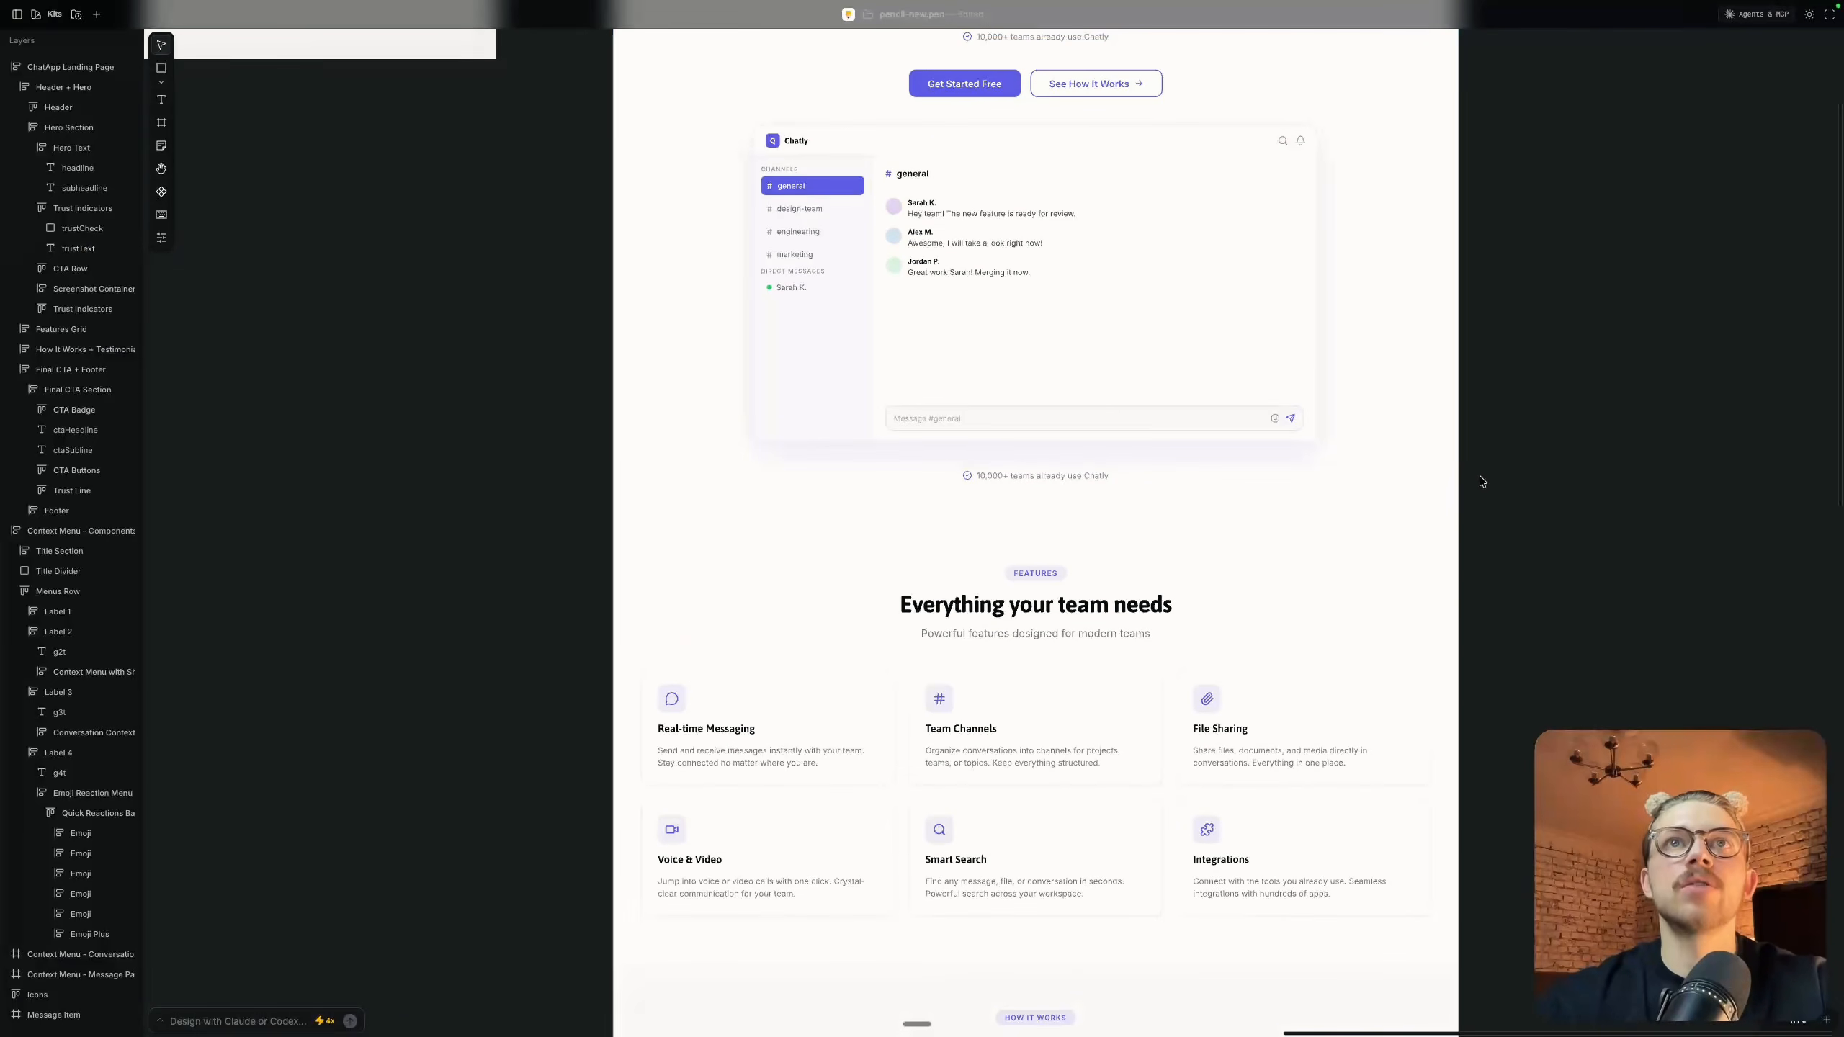
scroll(1118, 418, up, 4)
click(1015, 646)
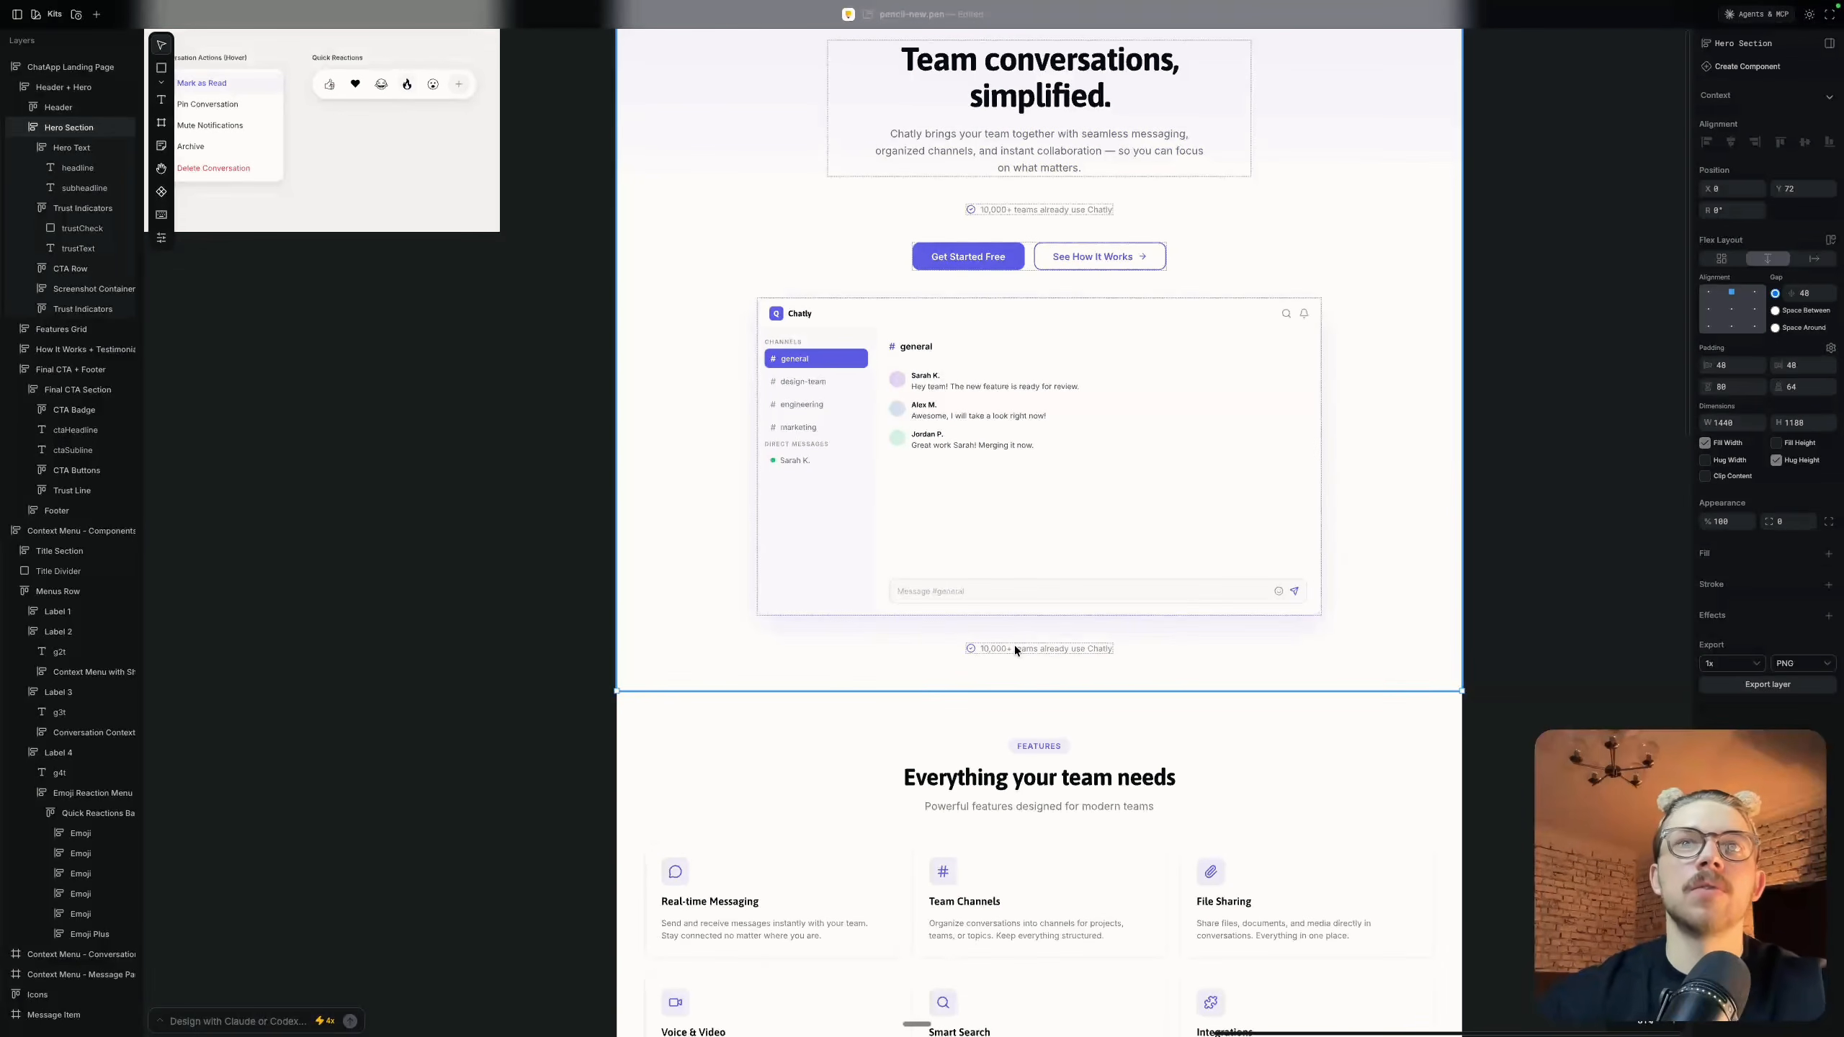
Delete the duplicate "10,000+ teams already use Chatly" trust line below the app preview in the hero section
double_click(1014, 646)
key(Delete)
scroll(1060, 552, down, 4)
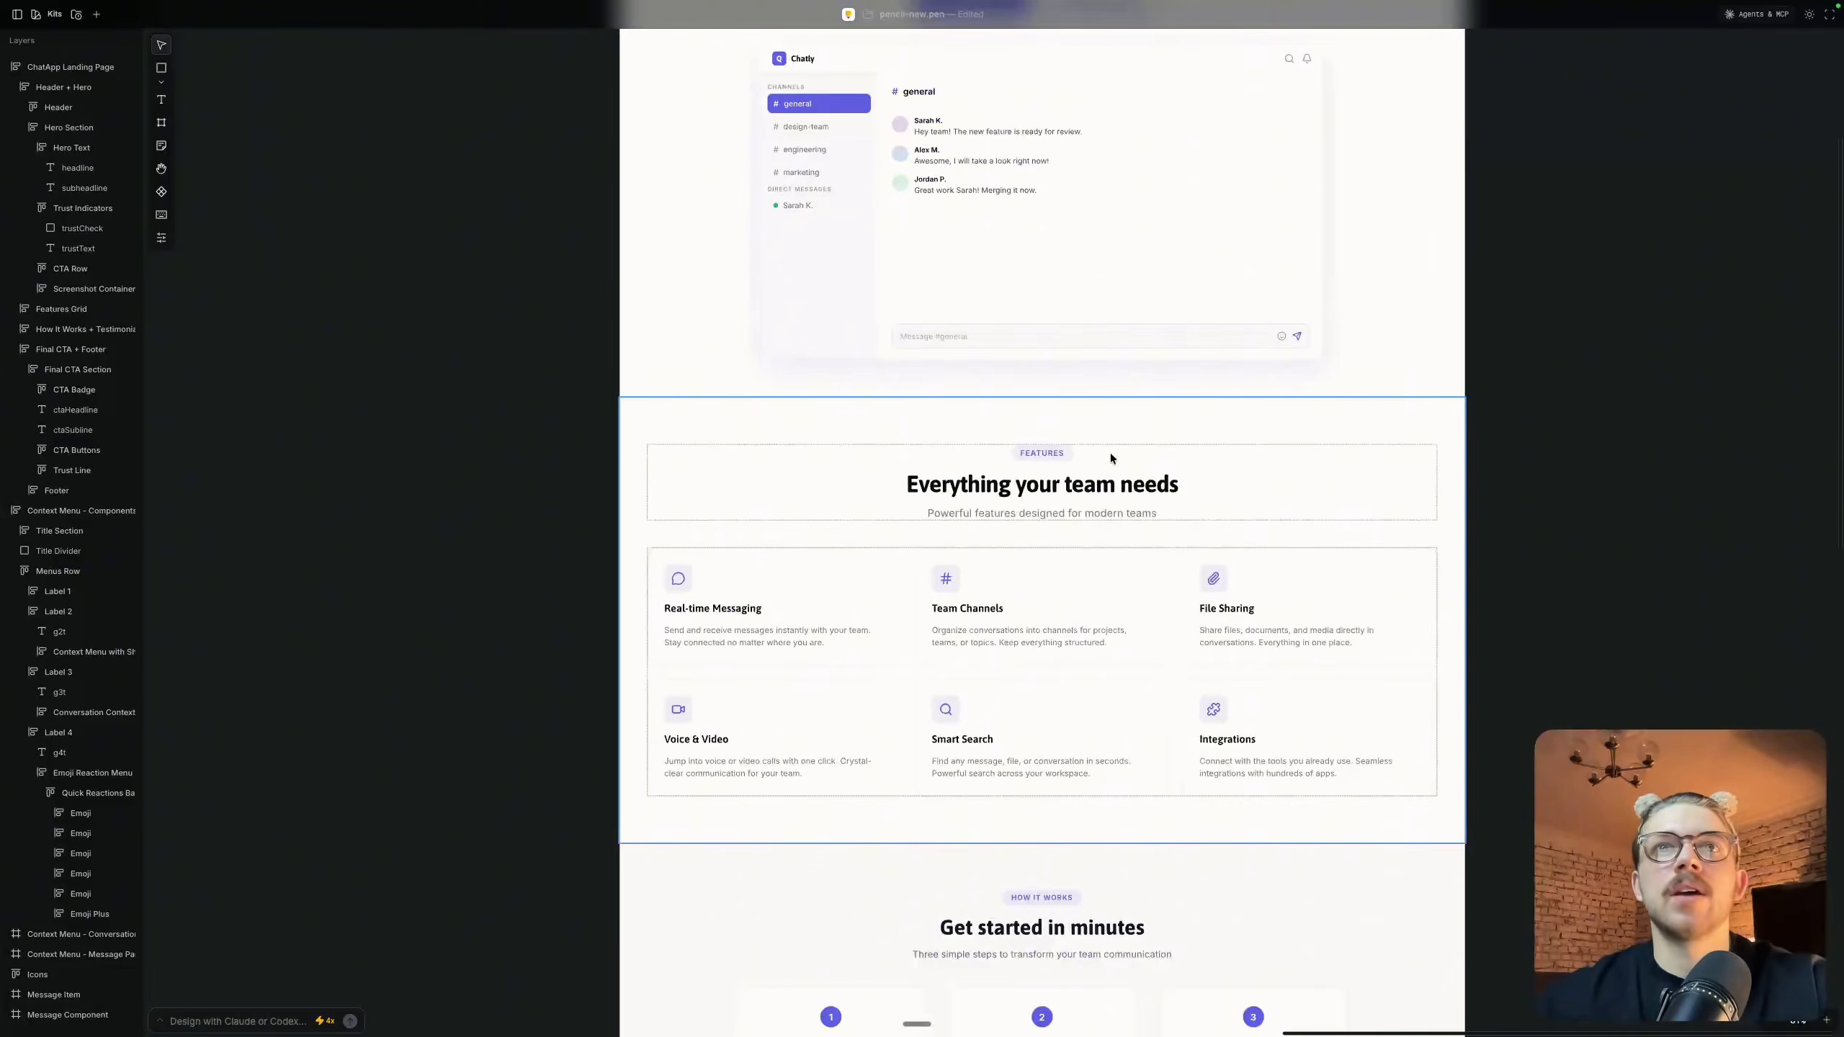
Examine the landing page's features header and cards, the how-it-works steps, the testimonials and the closing call-to-action section
scroll(1109, 453, up, 5)
scroll(914, 459, down, 1)
double_click(1014, 449)
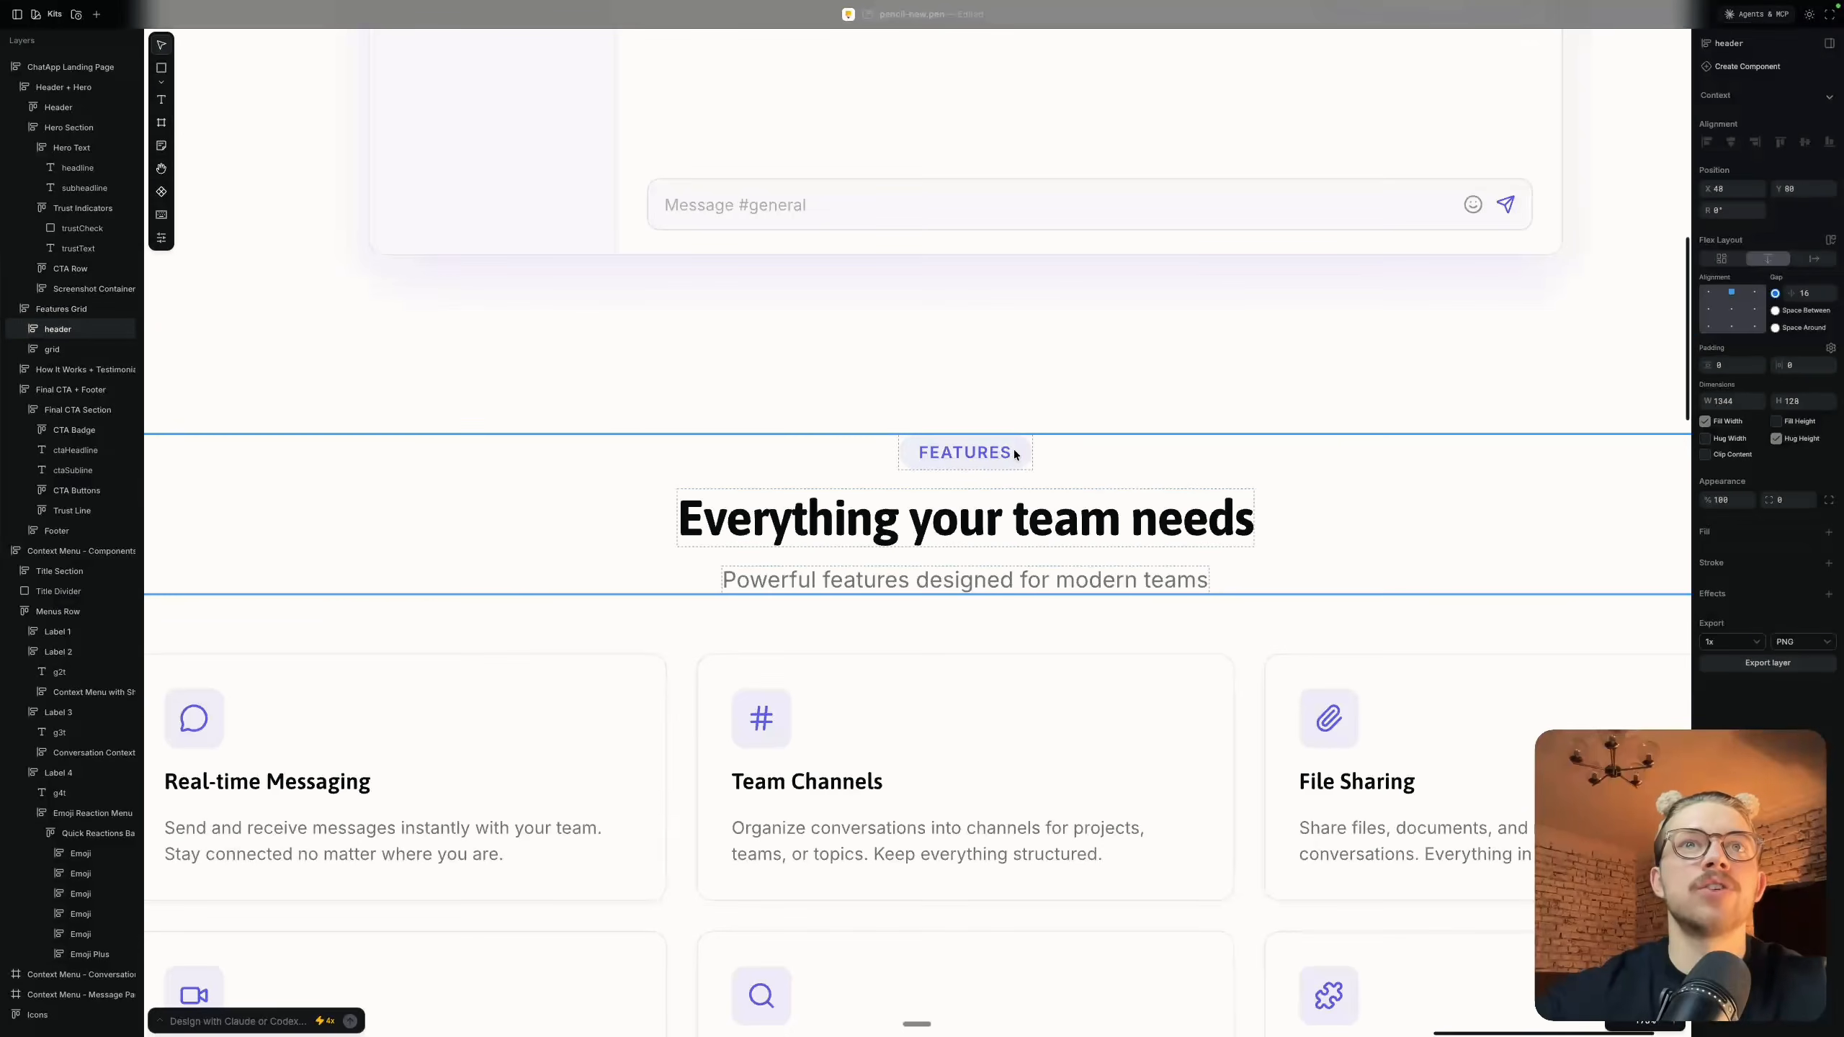
scroll(1014, 450, down, 5)
scroll(1014, 449, down, 1)
click(1471, 439)
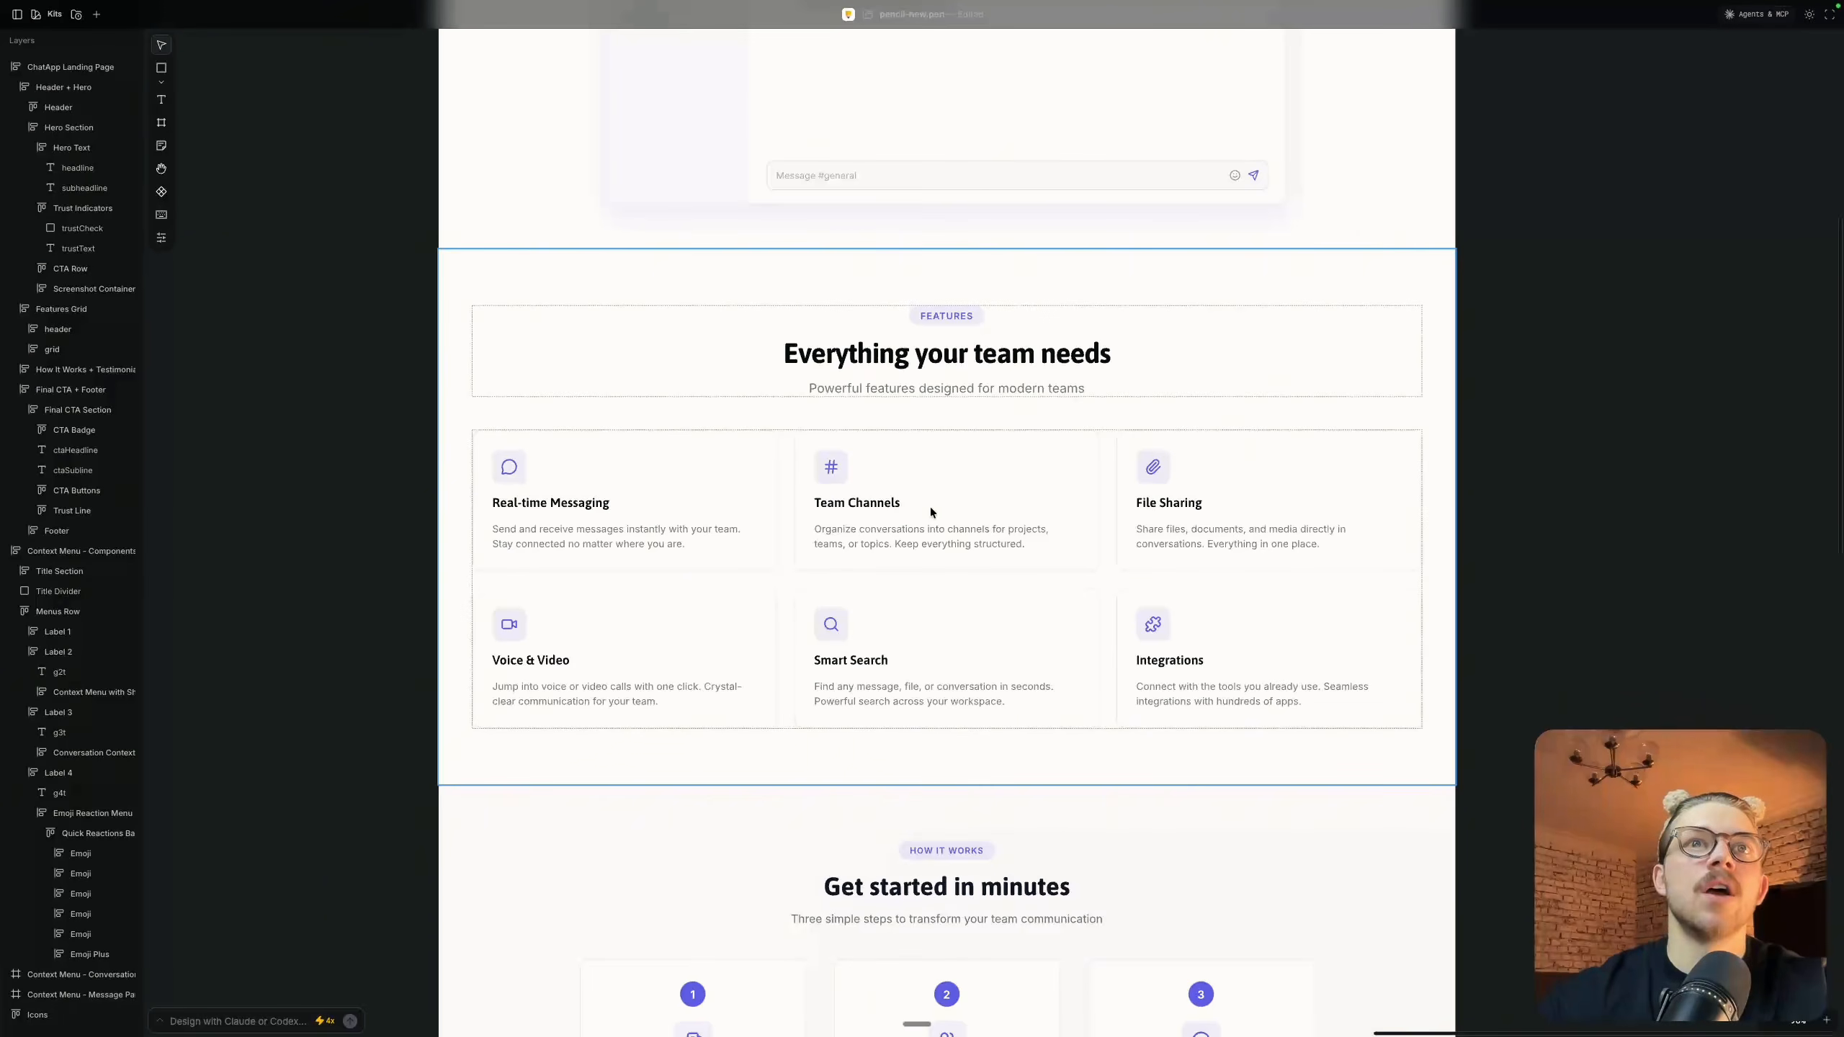
scroll(930, 508, up, 5)
scroll(931, 508, down, 4)
scroll(931, 509, down, 7)
scroll(930, 512, up, 2)
scroll(930, 513, down, 9)
scroll(930, 507, down, 8)
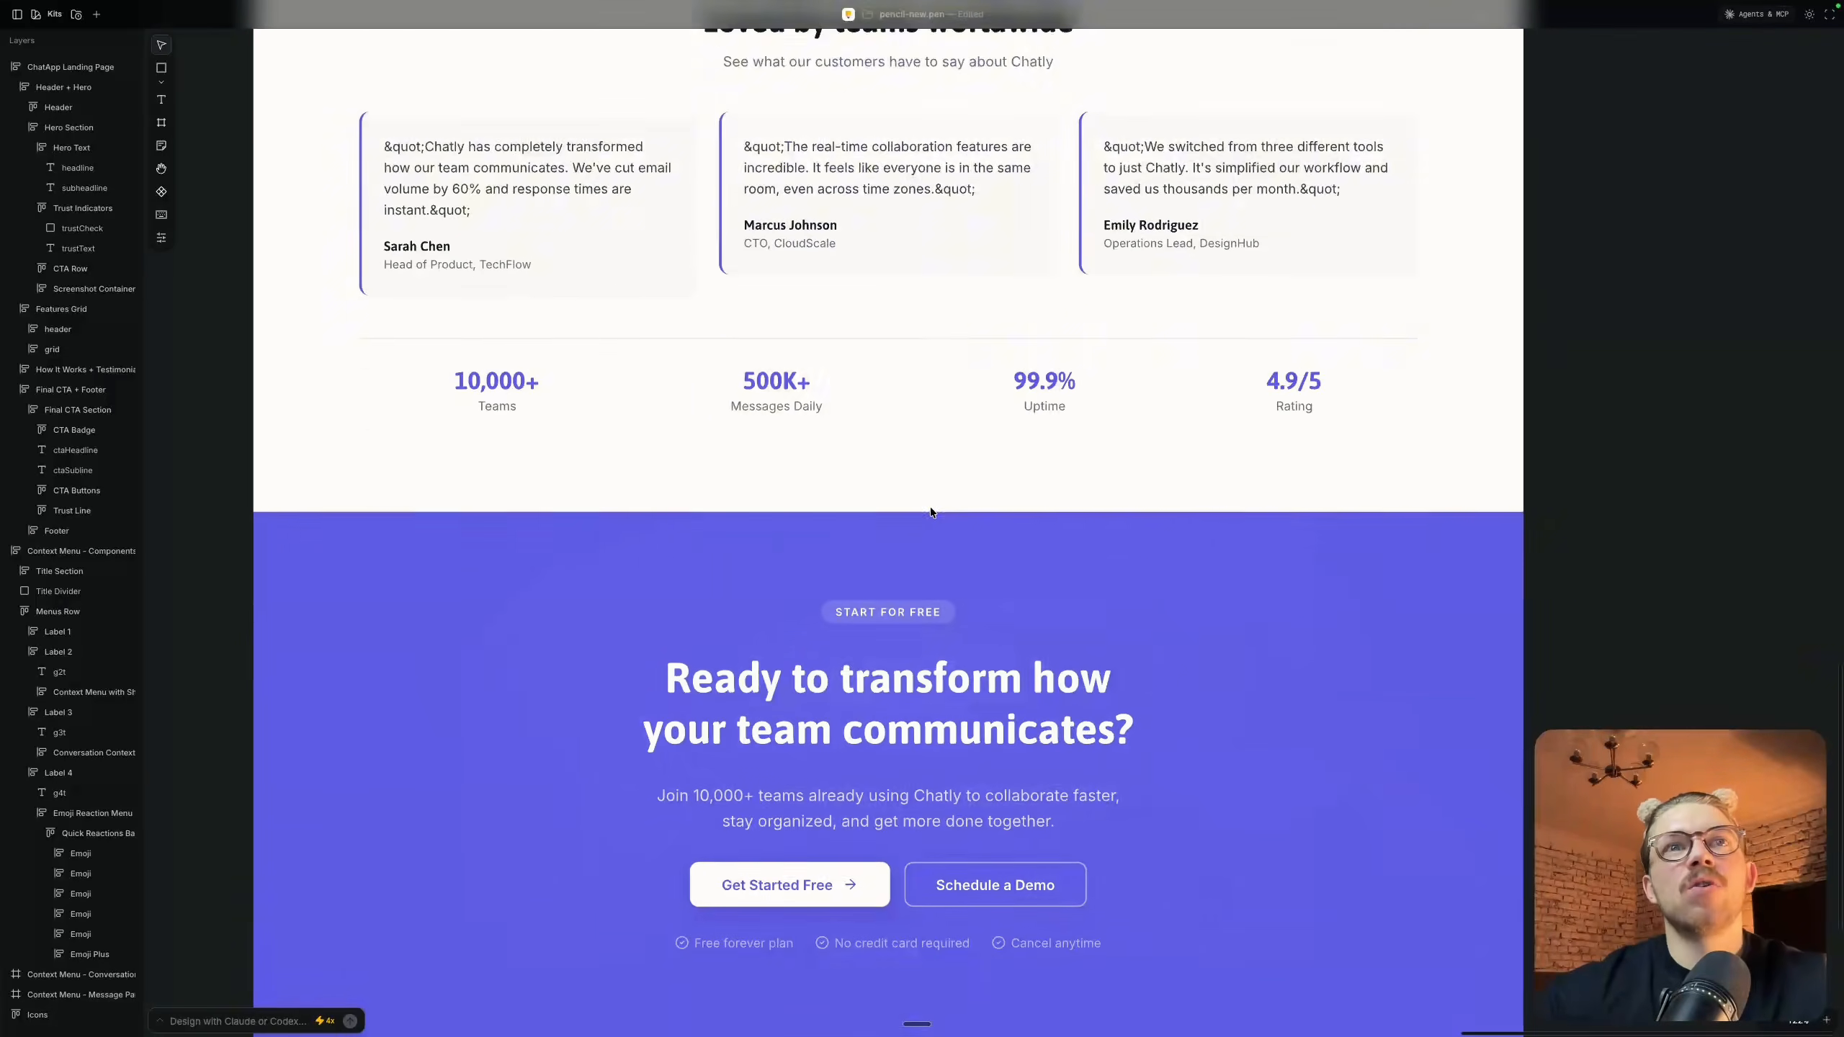
scroll(930, 507, down, 3)
scroll(930, 507, up, 15)
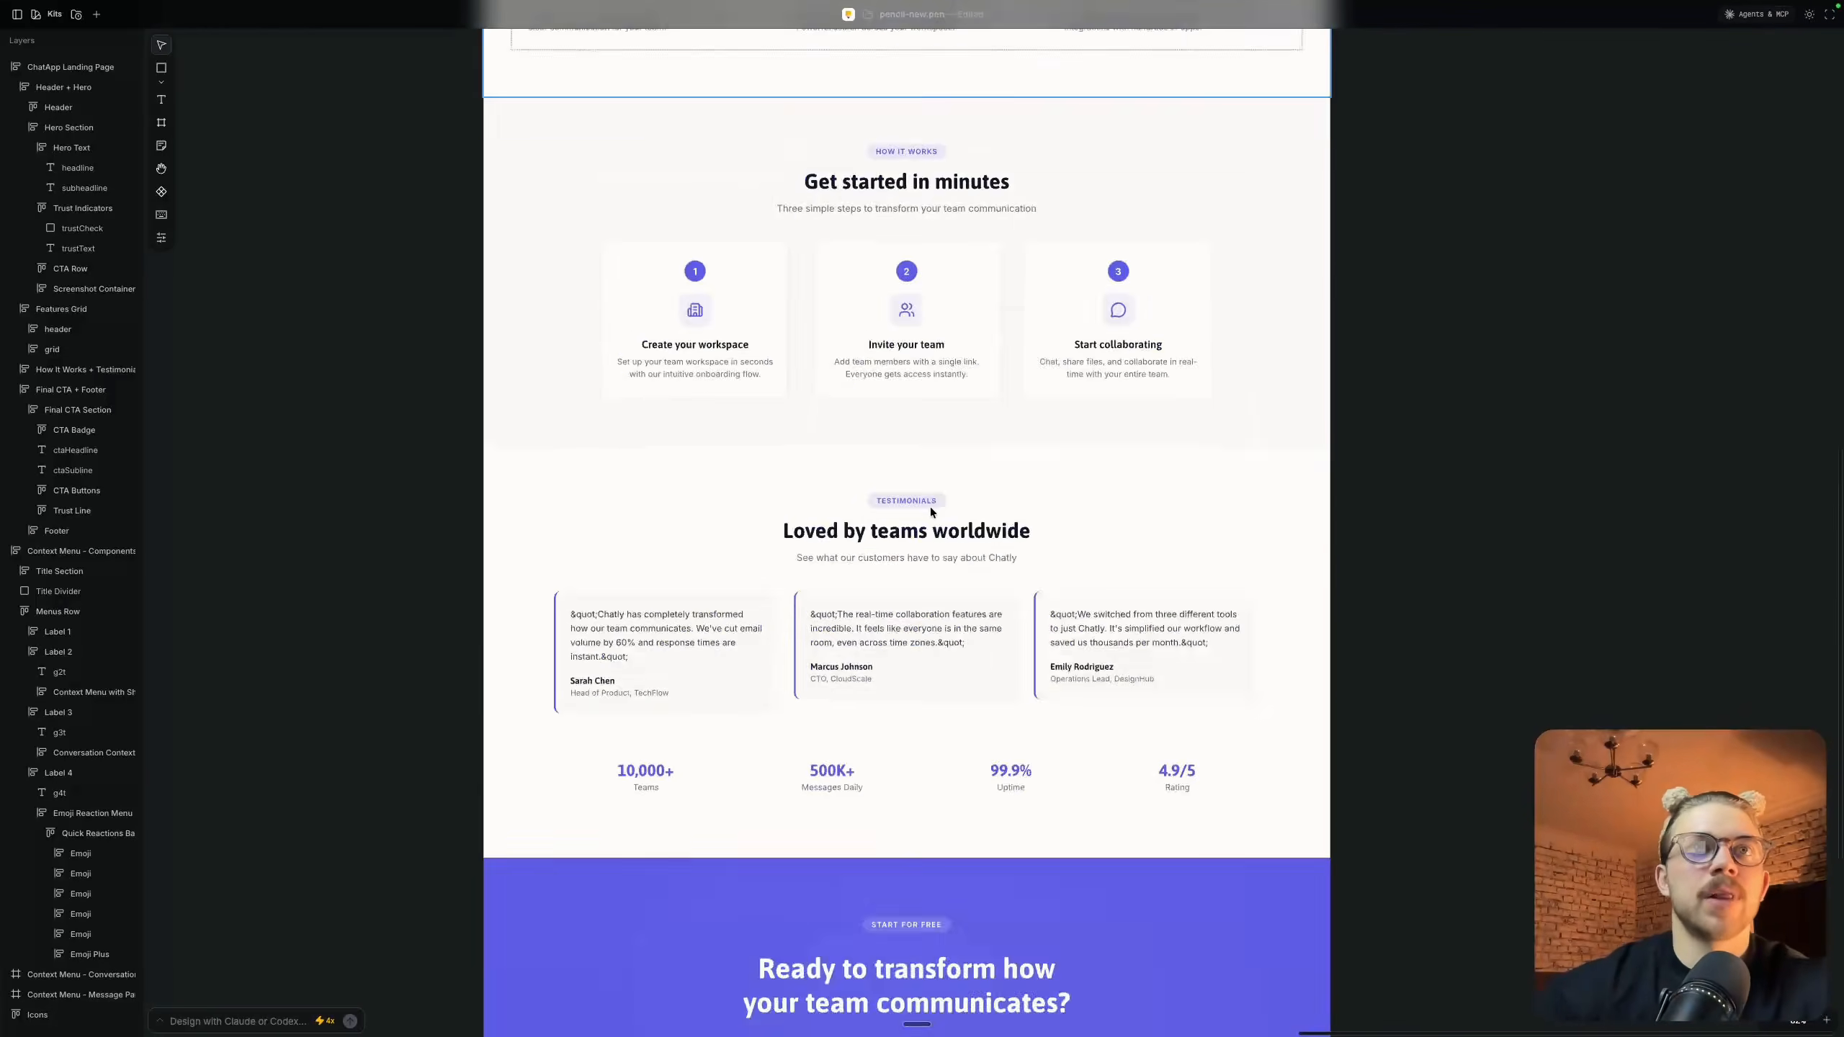
scroll(930, 513, up, 1)
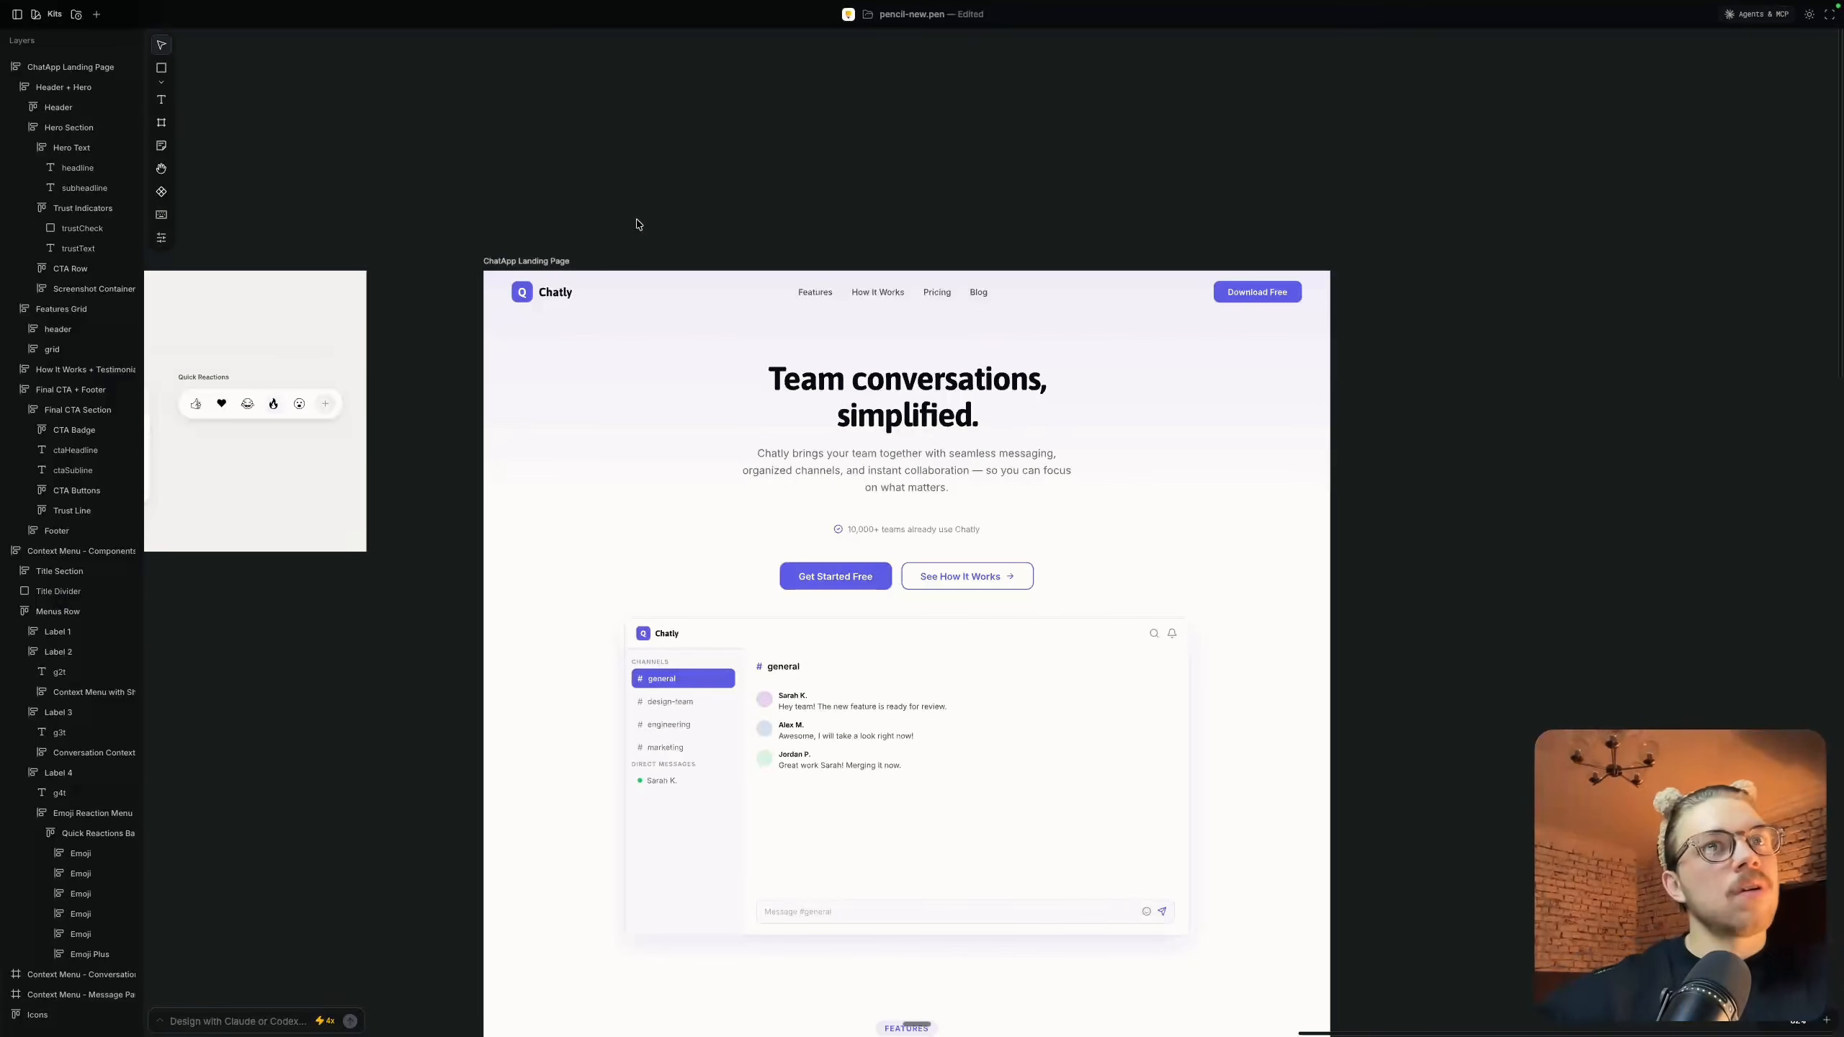
Examine the full landing page beside the context menu frames, including its final call-to-action and the footer's link columns
scroll(736, 246, down, 10)
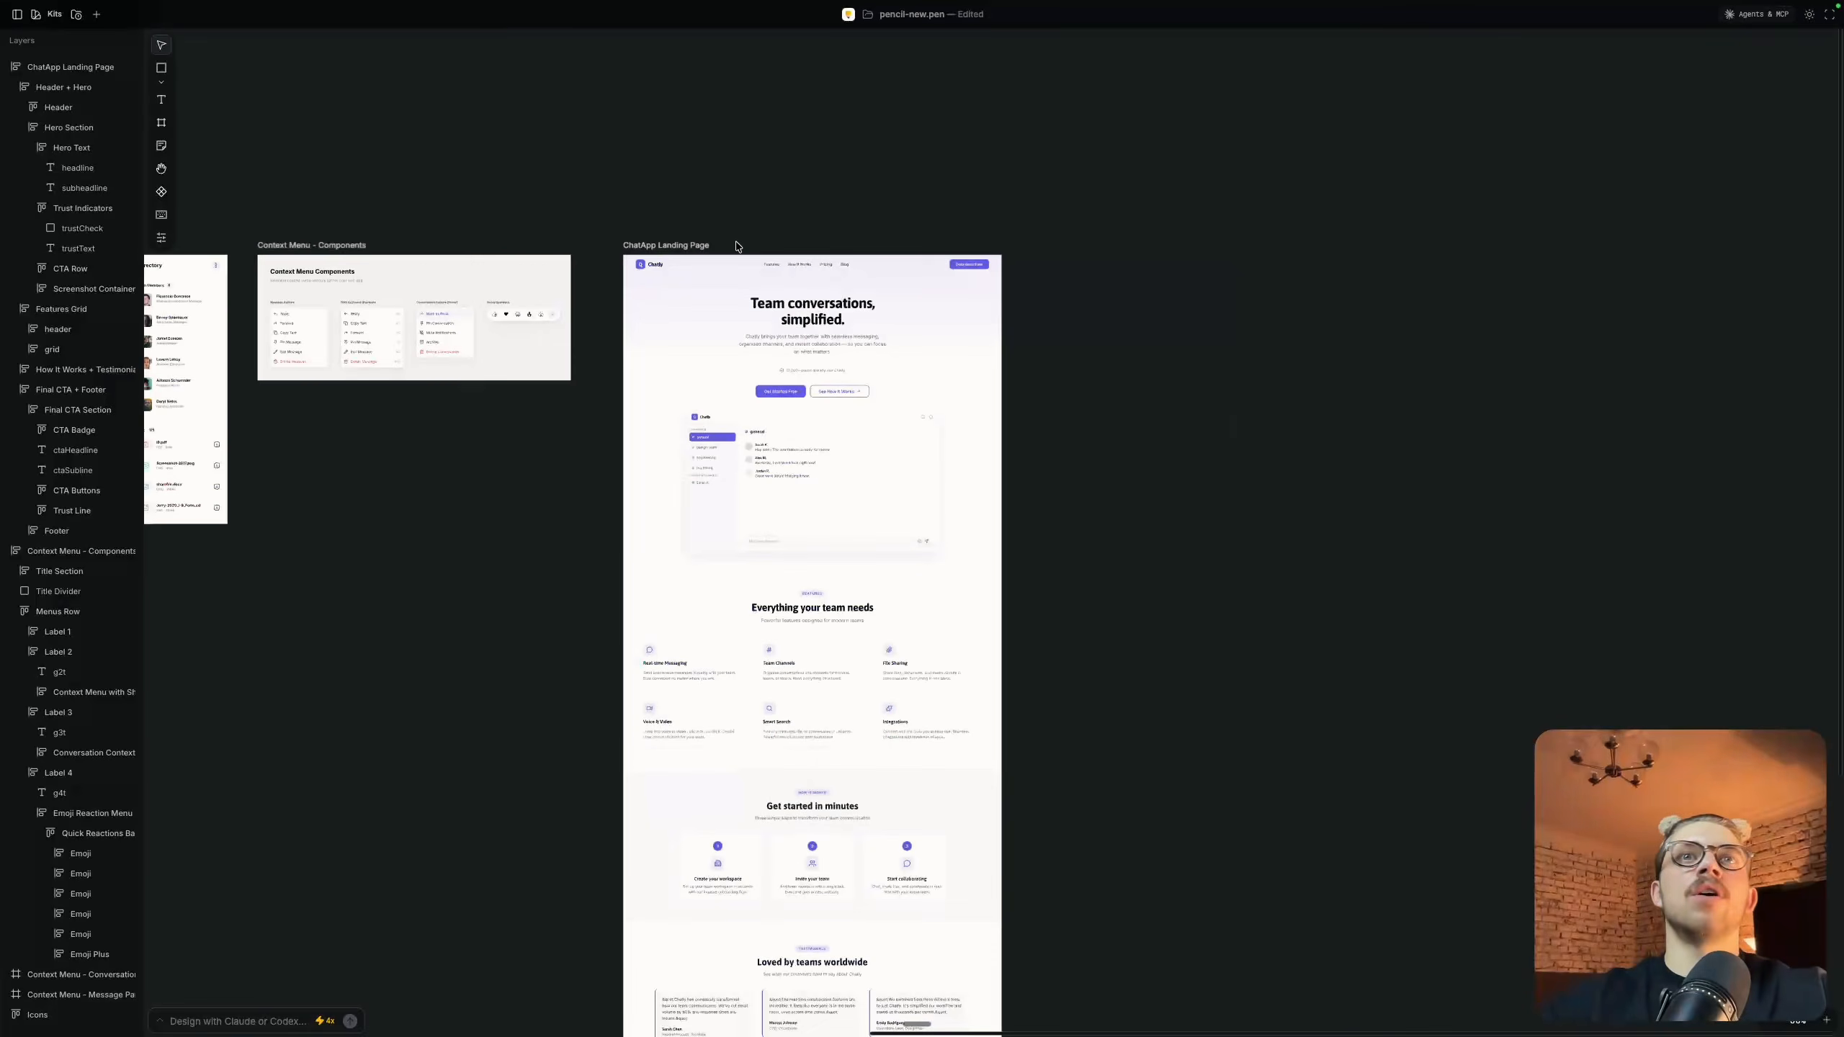
scroll(736, 246, down, 5)
scroll(736, 246, up, 5)
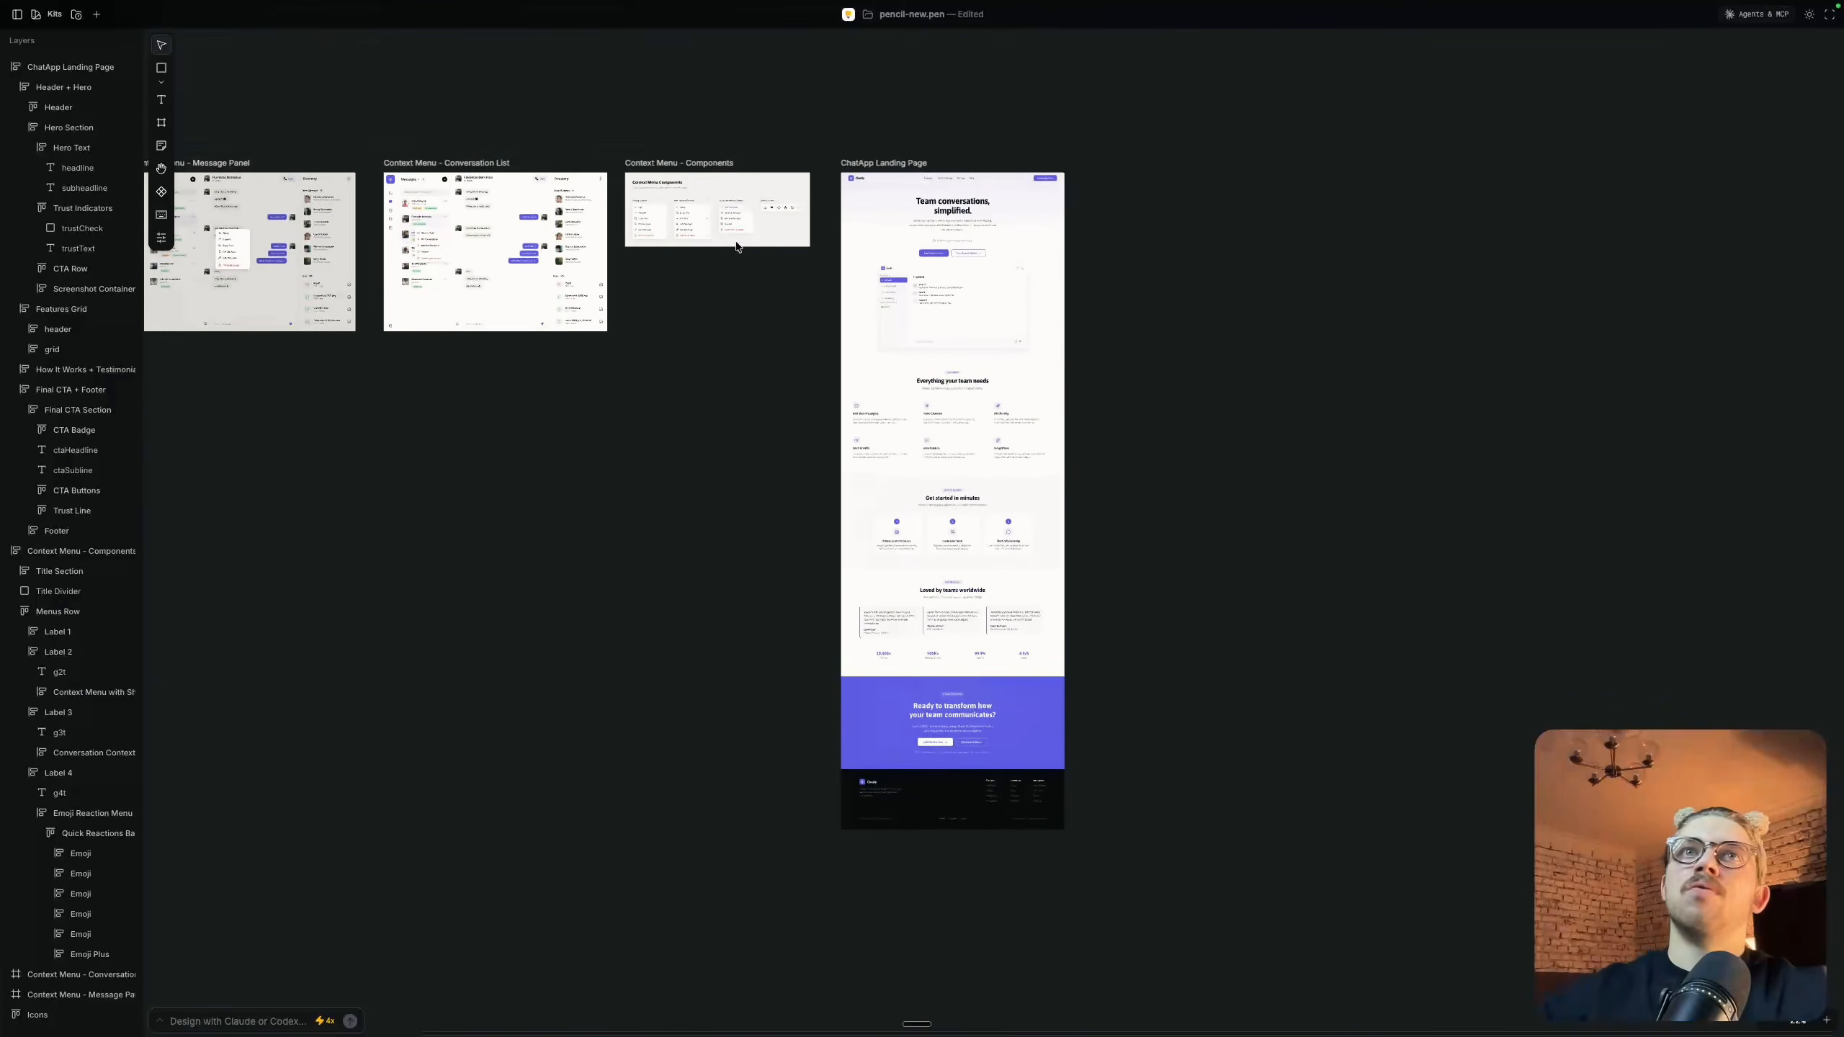
scroll(811, 235, left, 5)
scroll(811, 234, right, 6)
scroll(807, 622, up, 5)
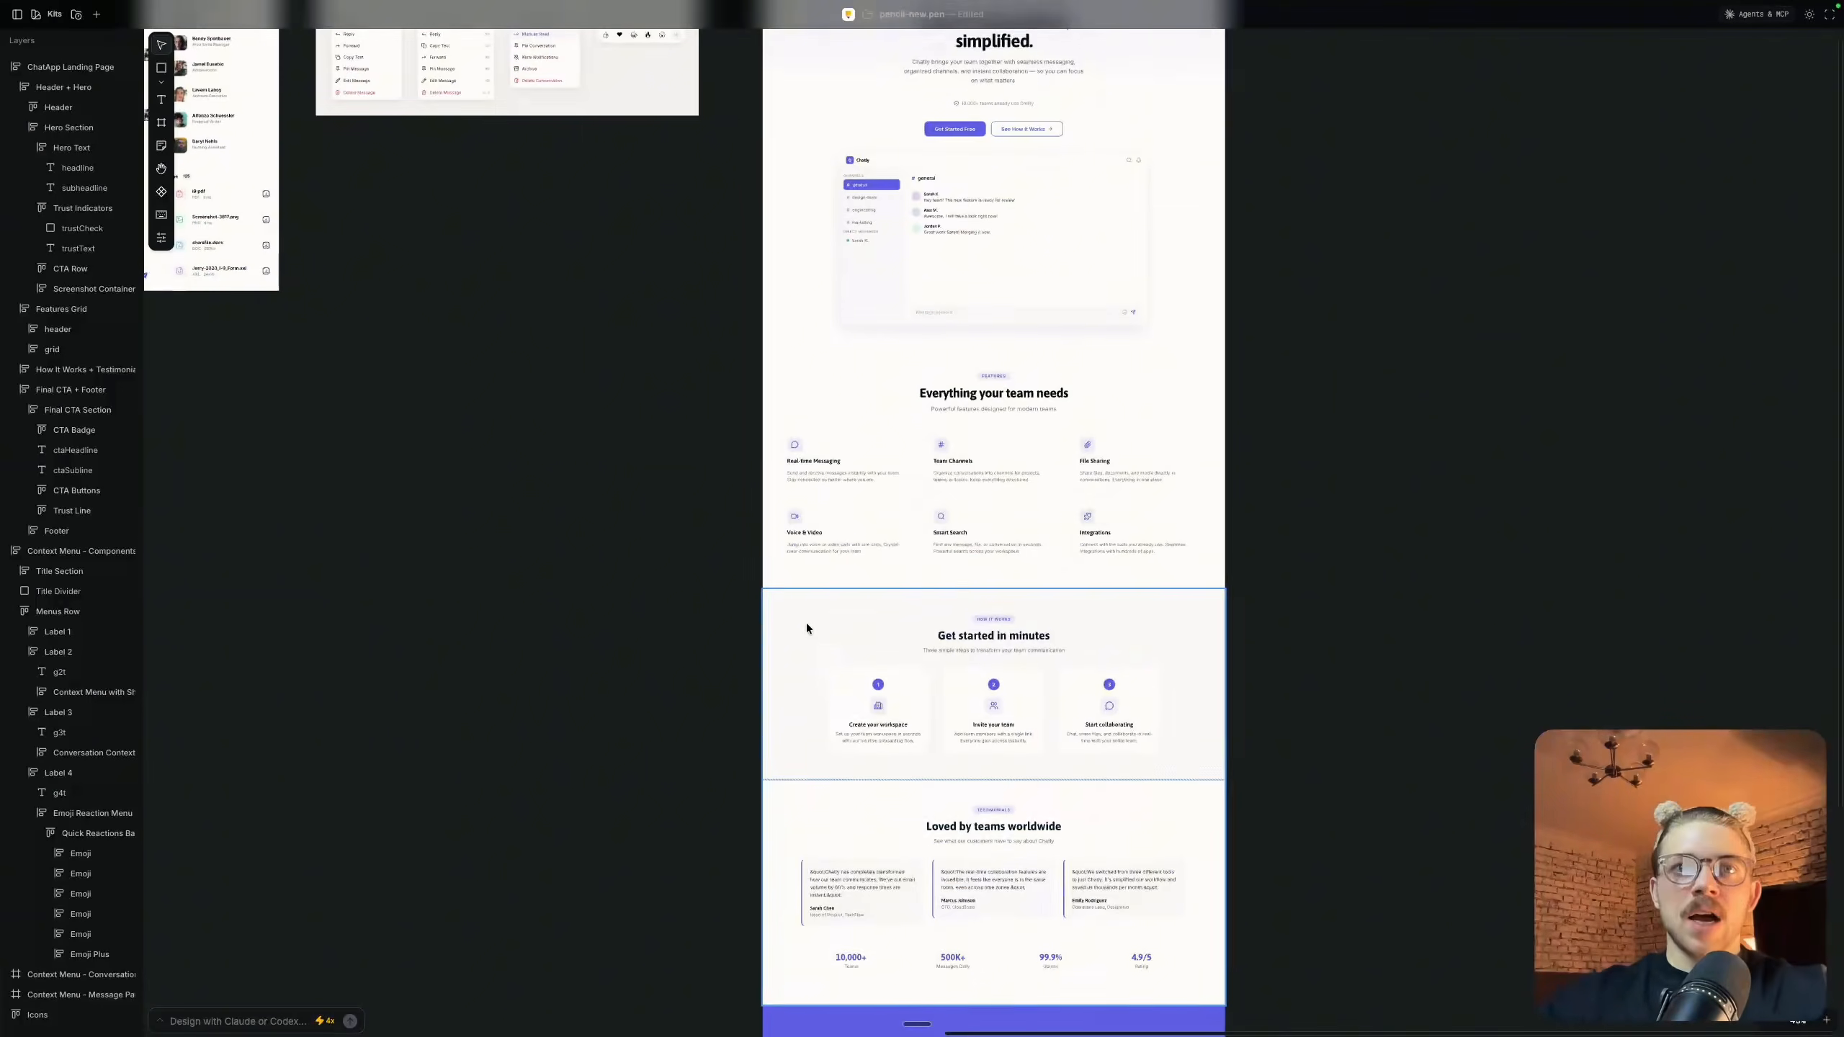
scroll(806, 623, down, 3)
scroll(911, 812, up, 4)
scroll(911, 812, up, 3)
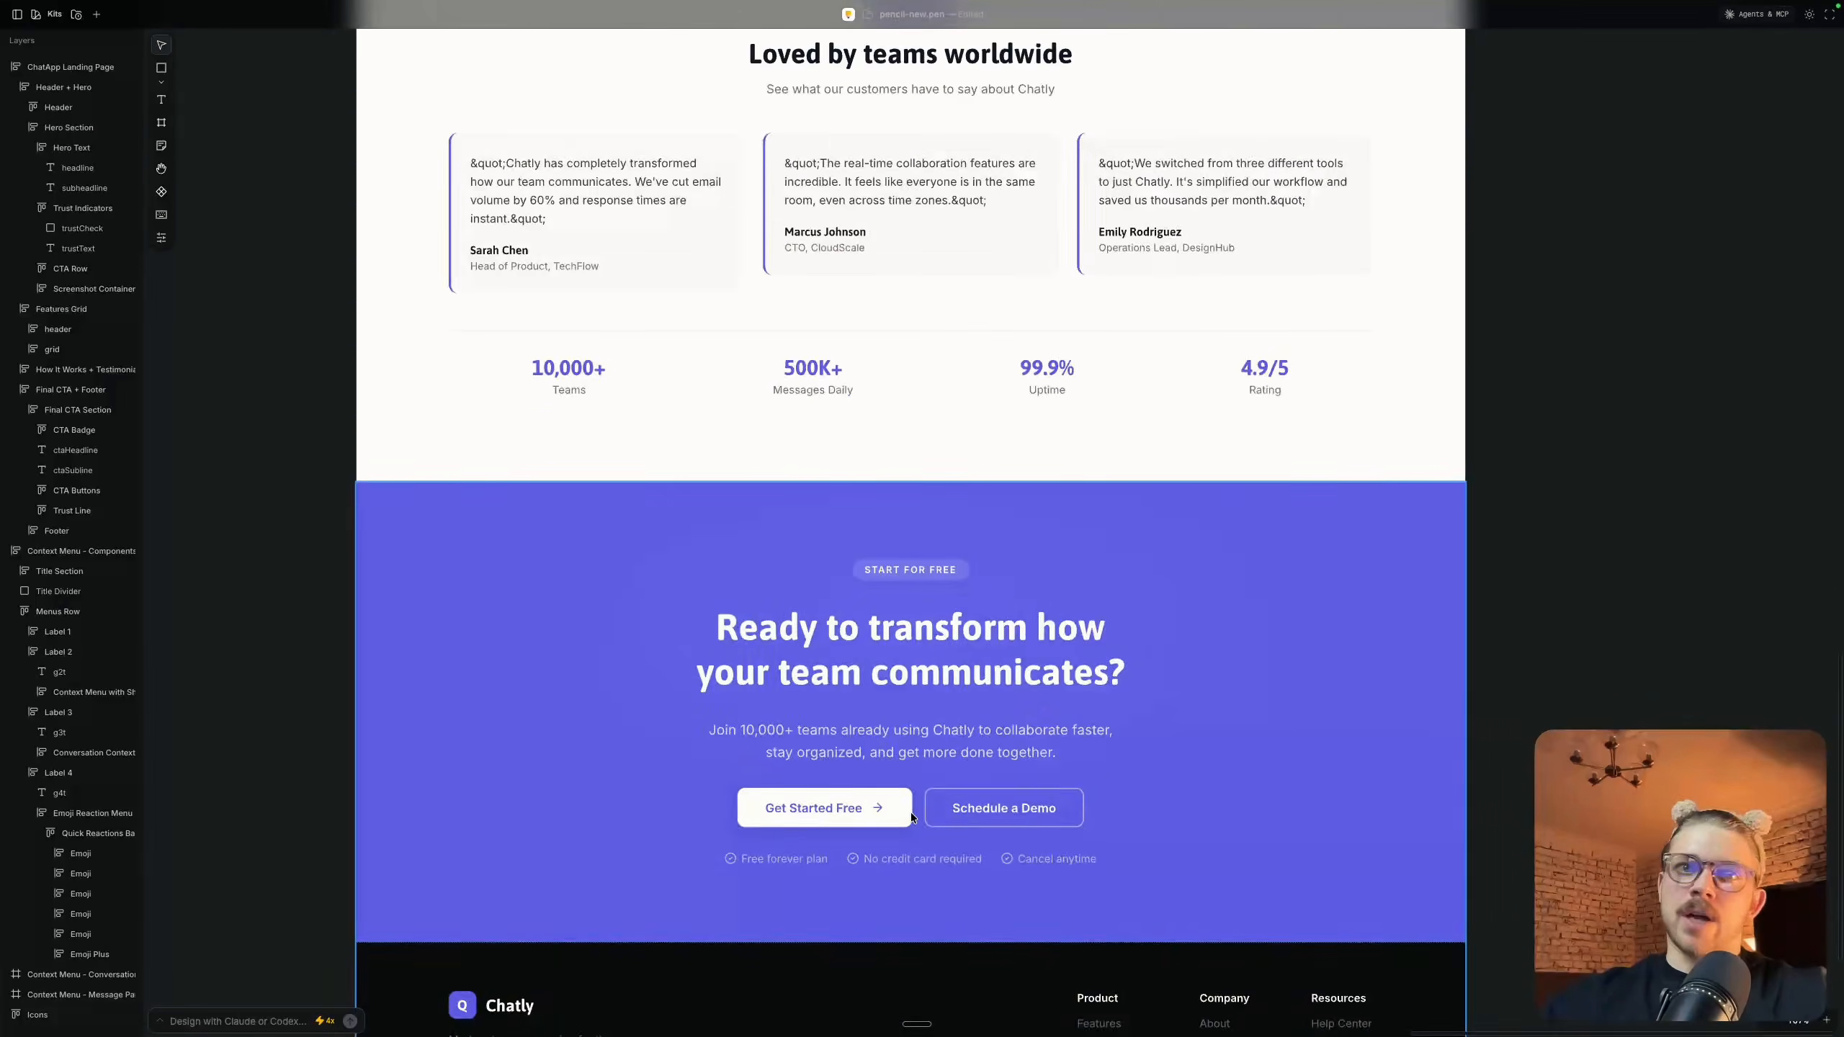
scroll(910, 813, down, 5)
scroll(988, 710, up, 2)
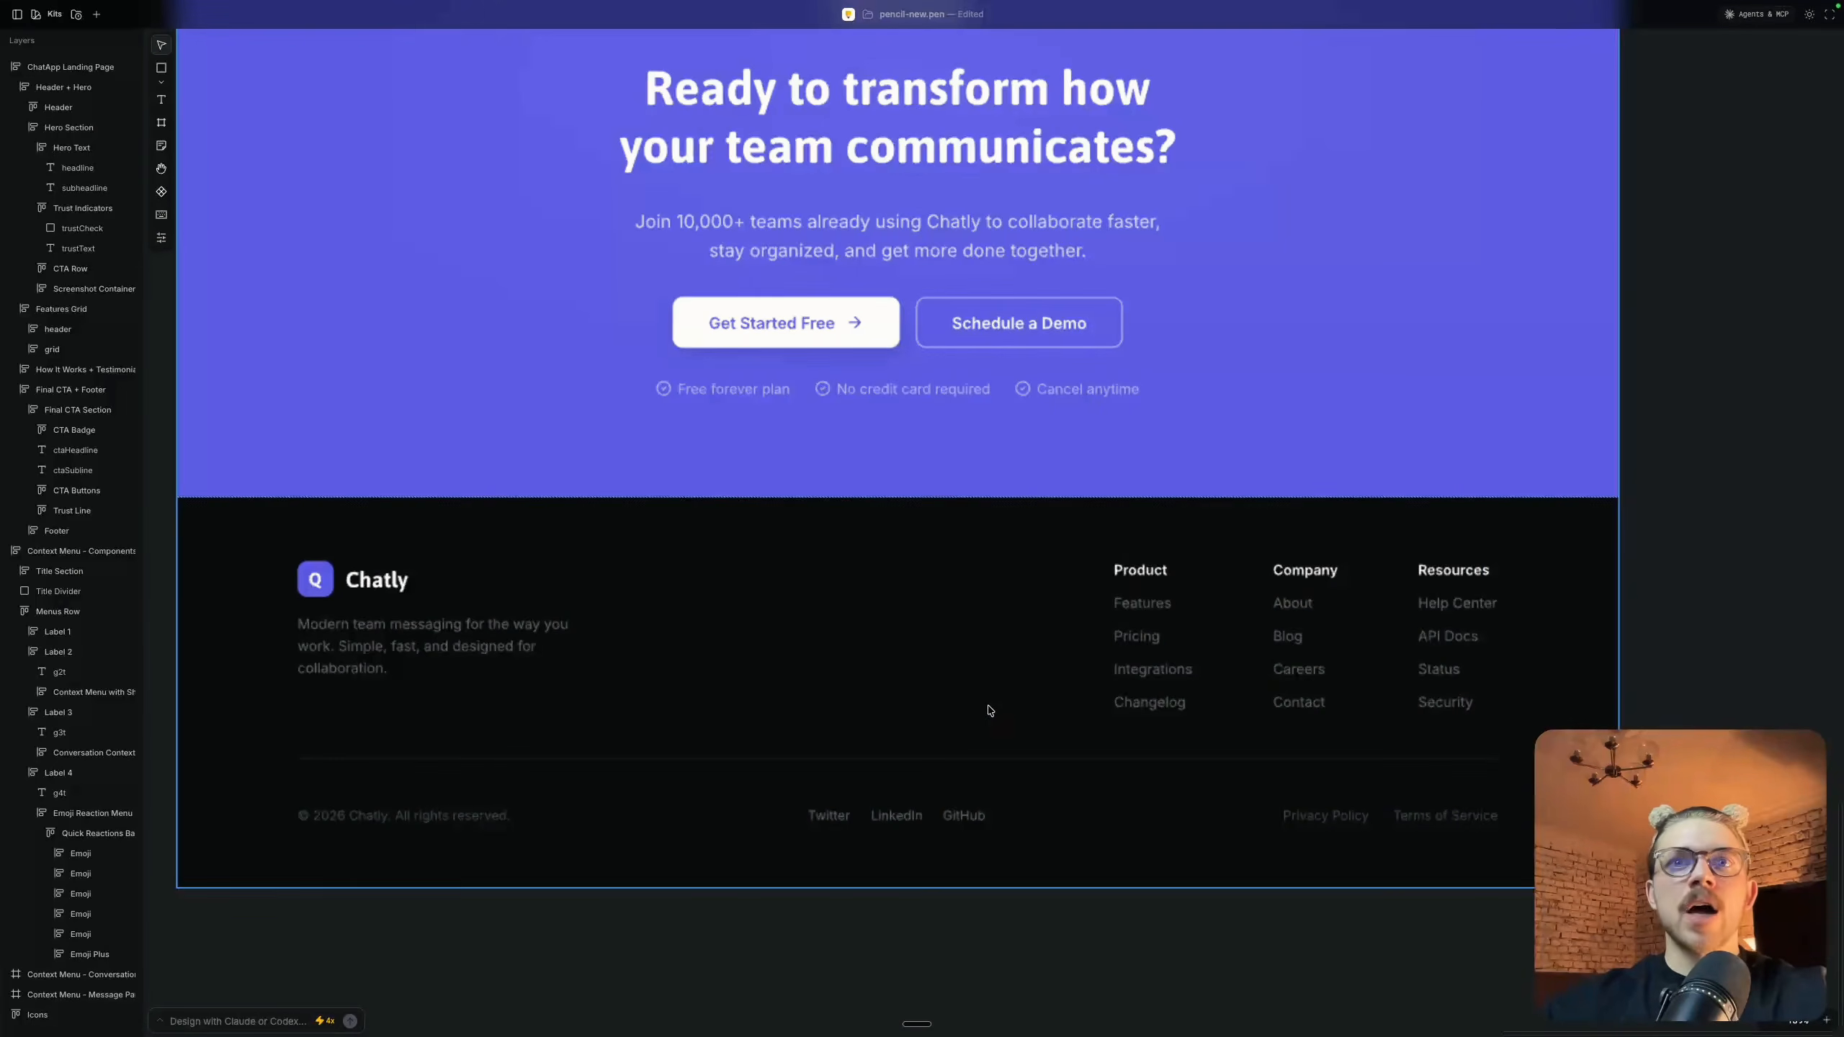
click(1143, 597)
key(Escape)
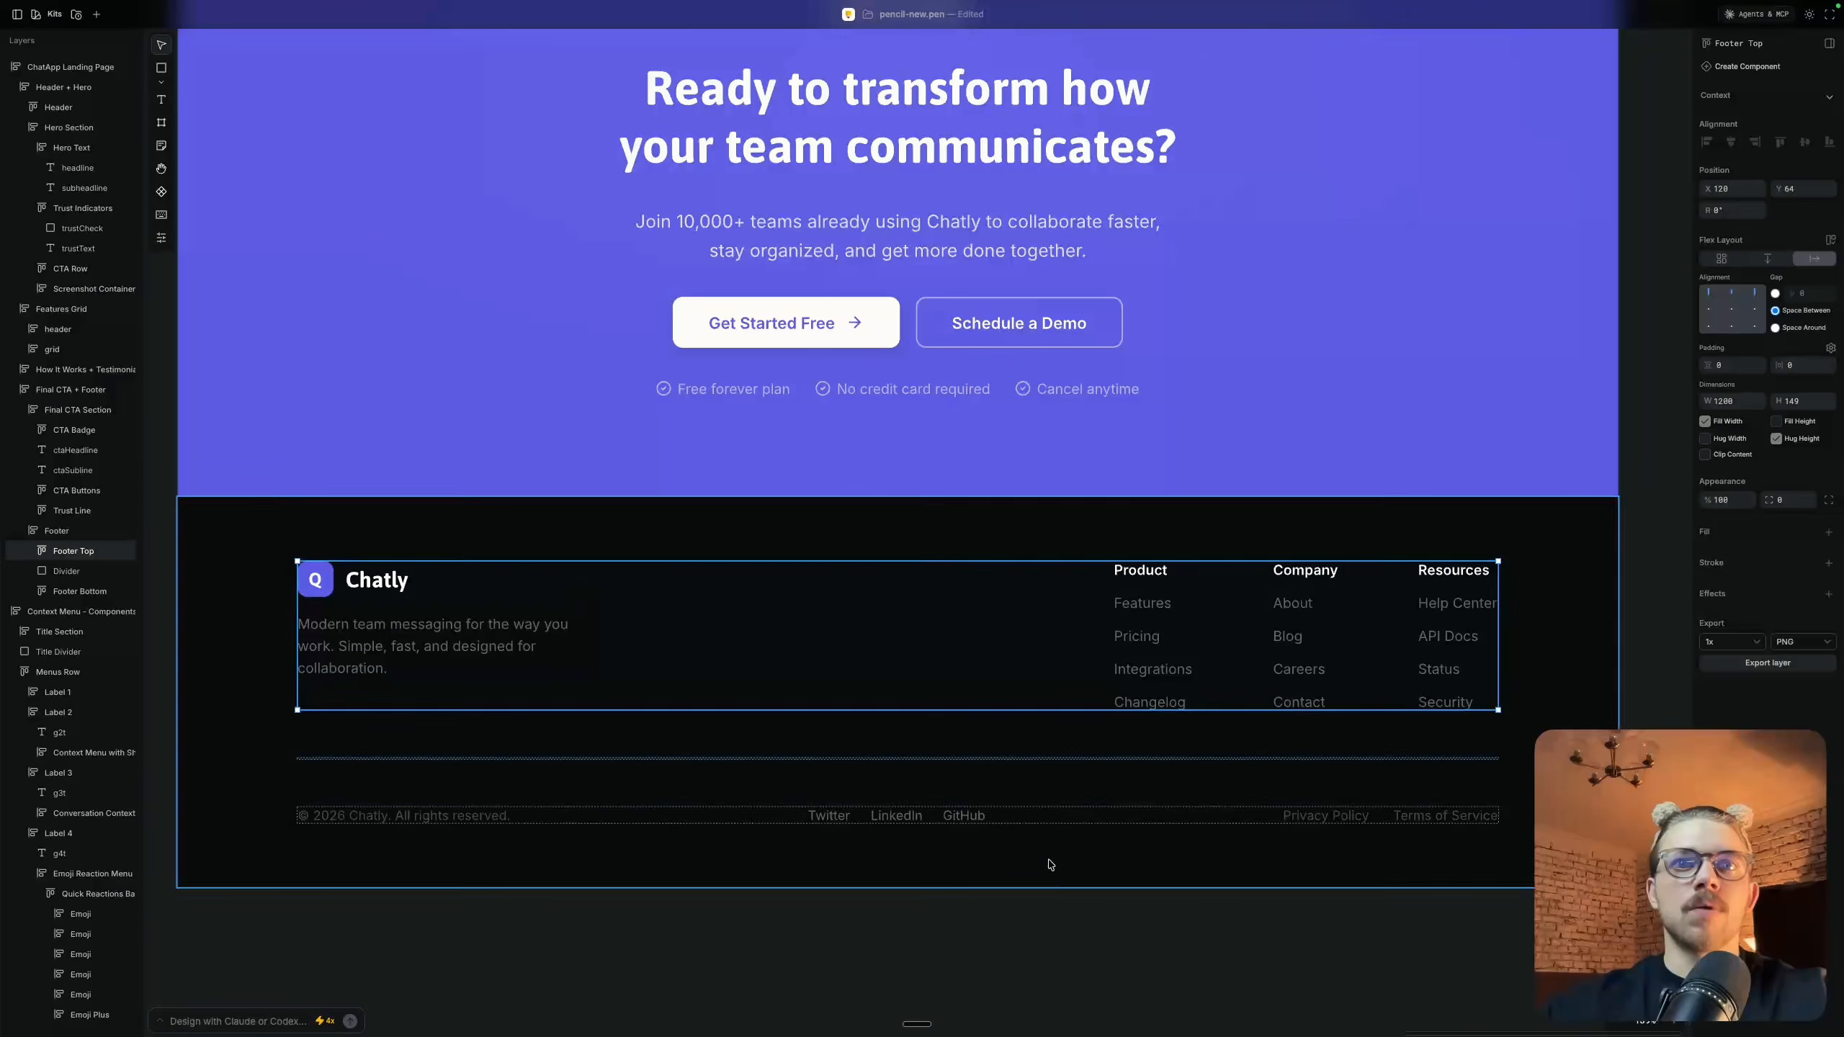
key(Escape)
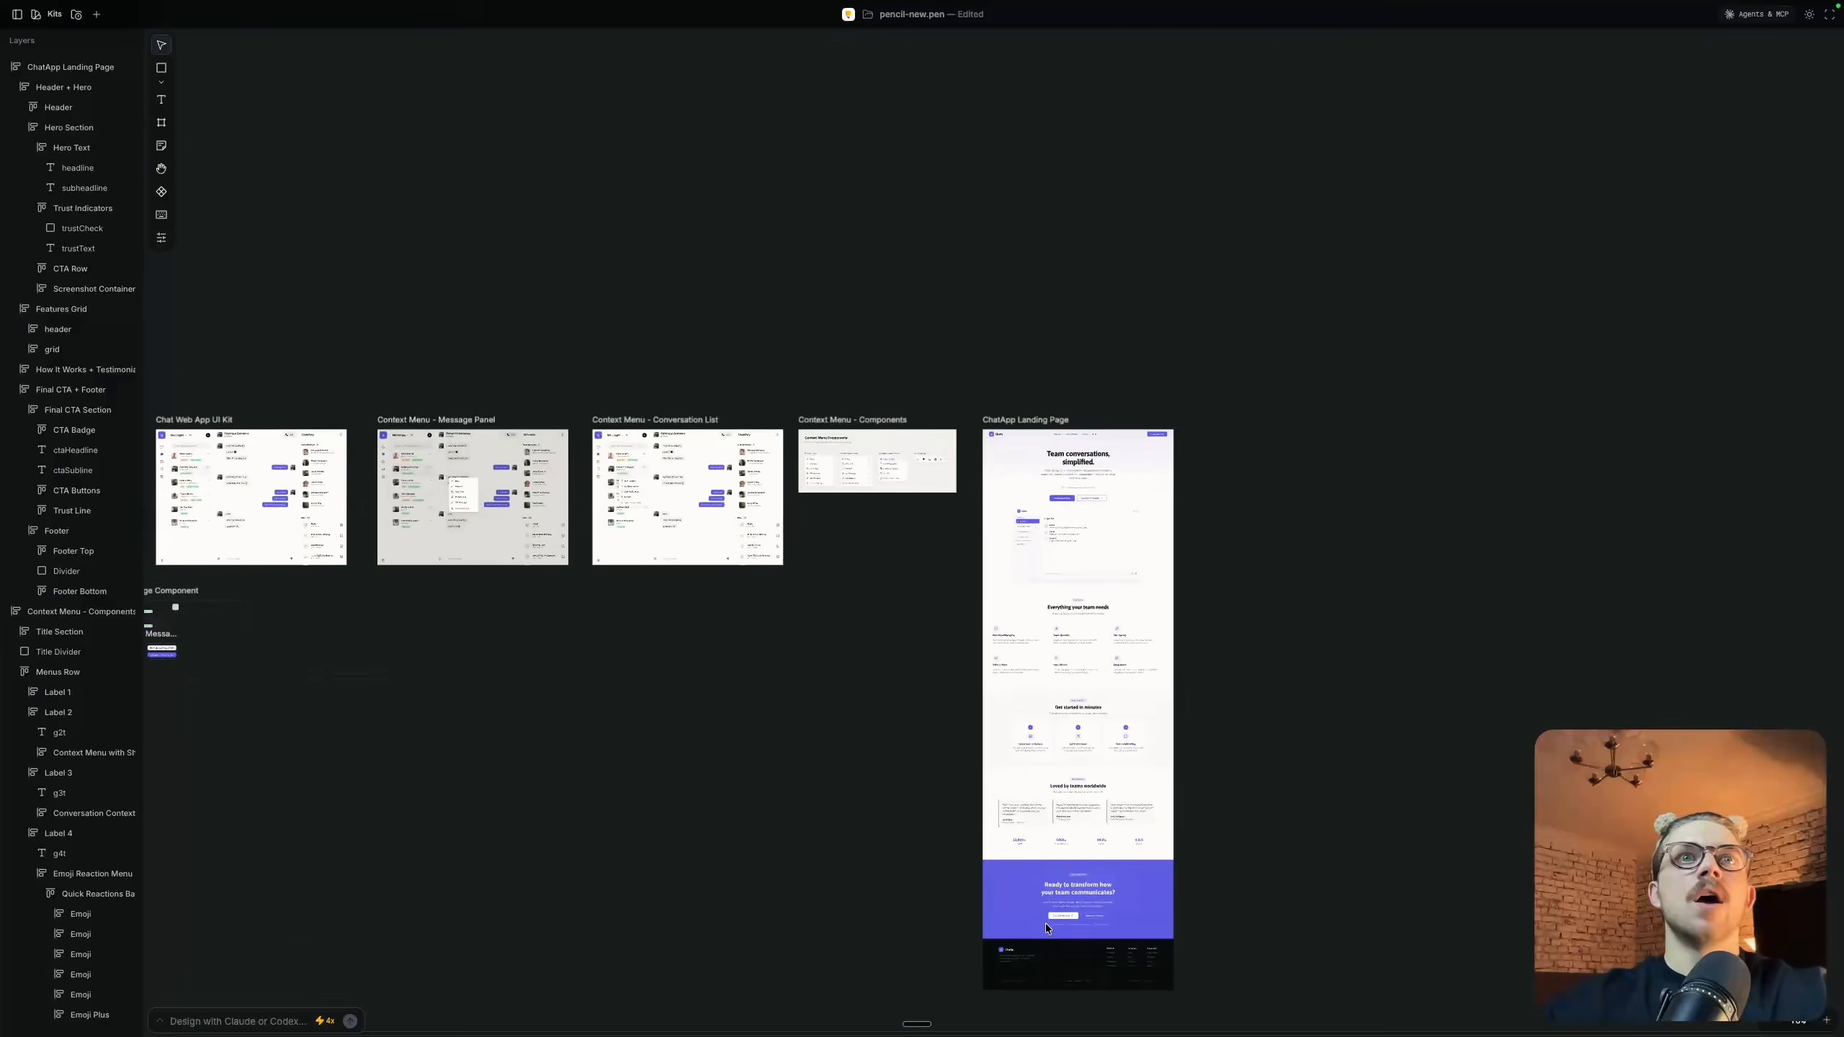
Select the Chat Web App UI Kit frame and review the original website prompt in the earlier AI chat
scroll(1045, 923, up, 2)
scroll(1046, 923, right, 3)
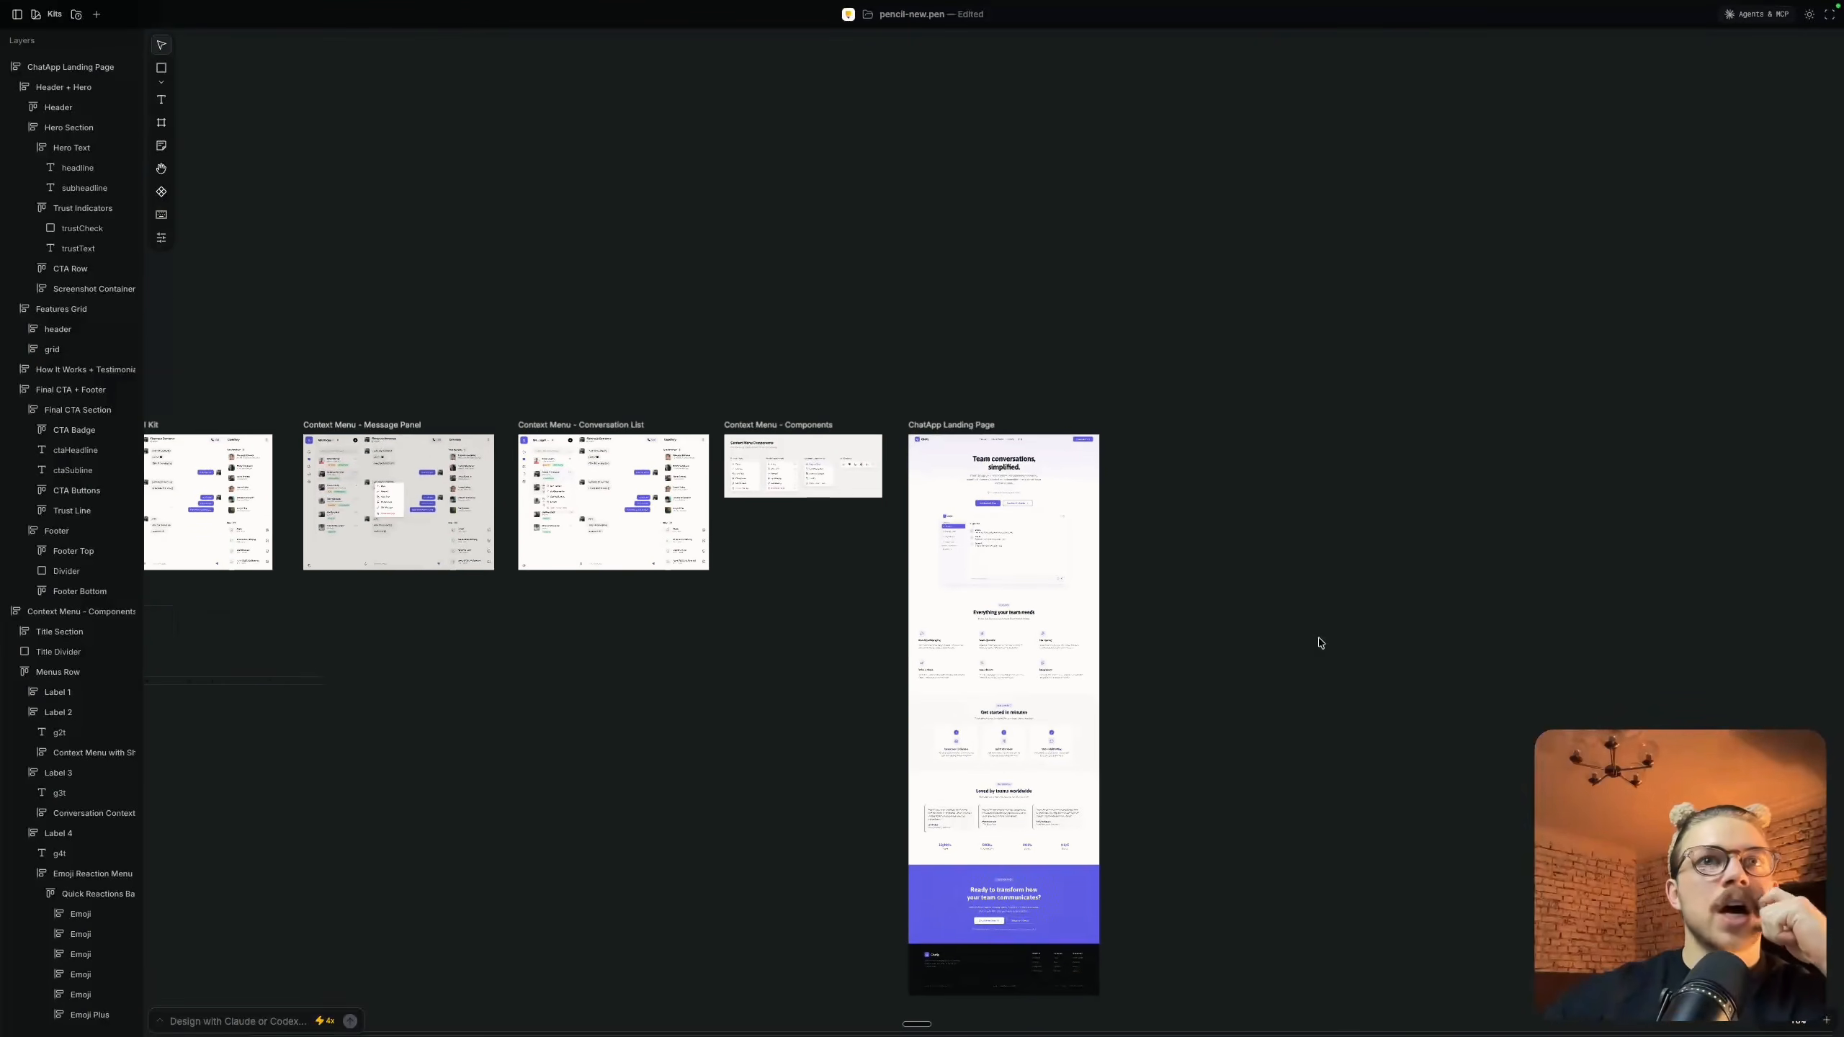
scroll(169, 496, left, 2)
click(244, 427)
click(163, 1025)
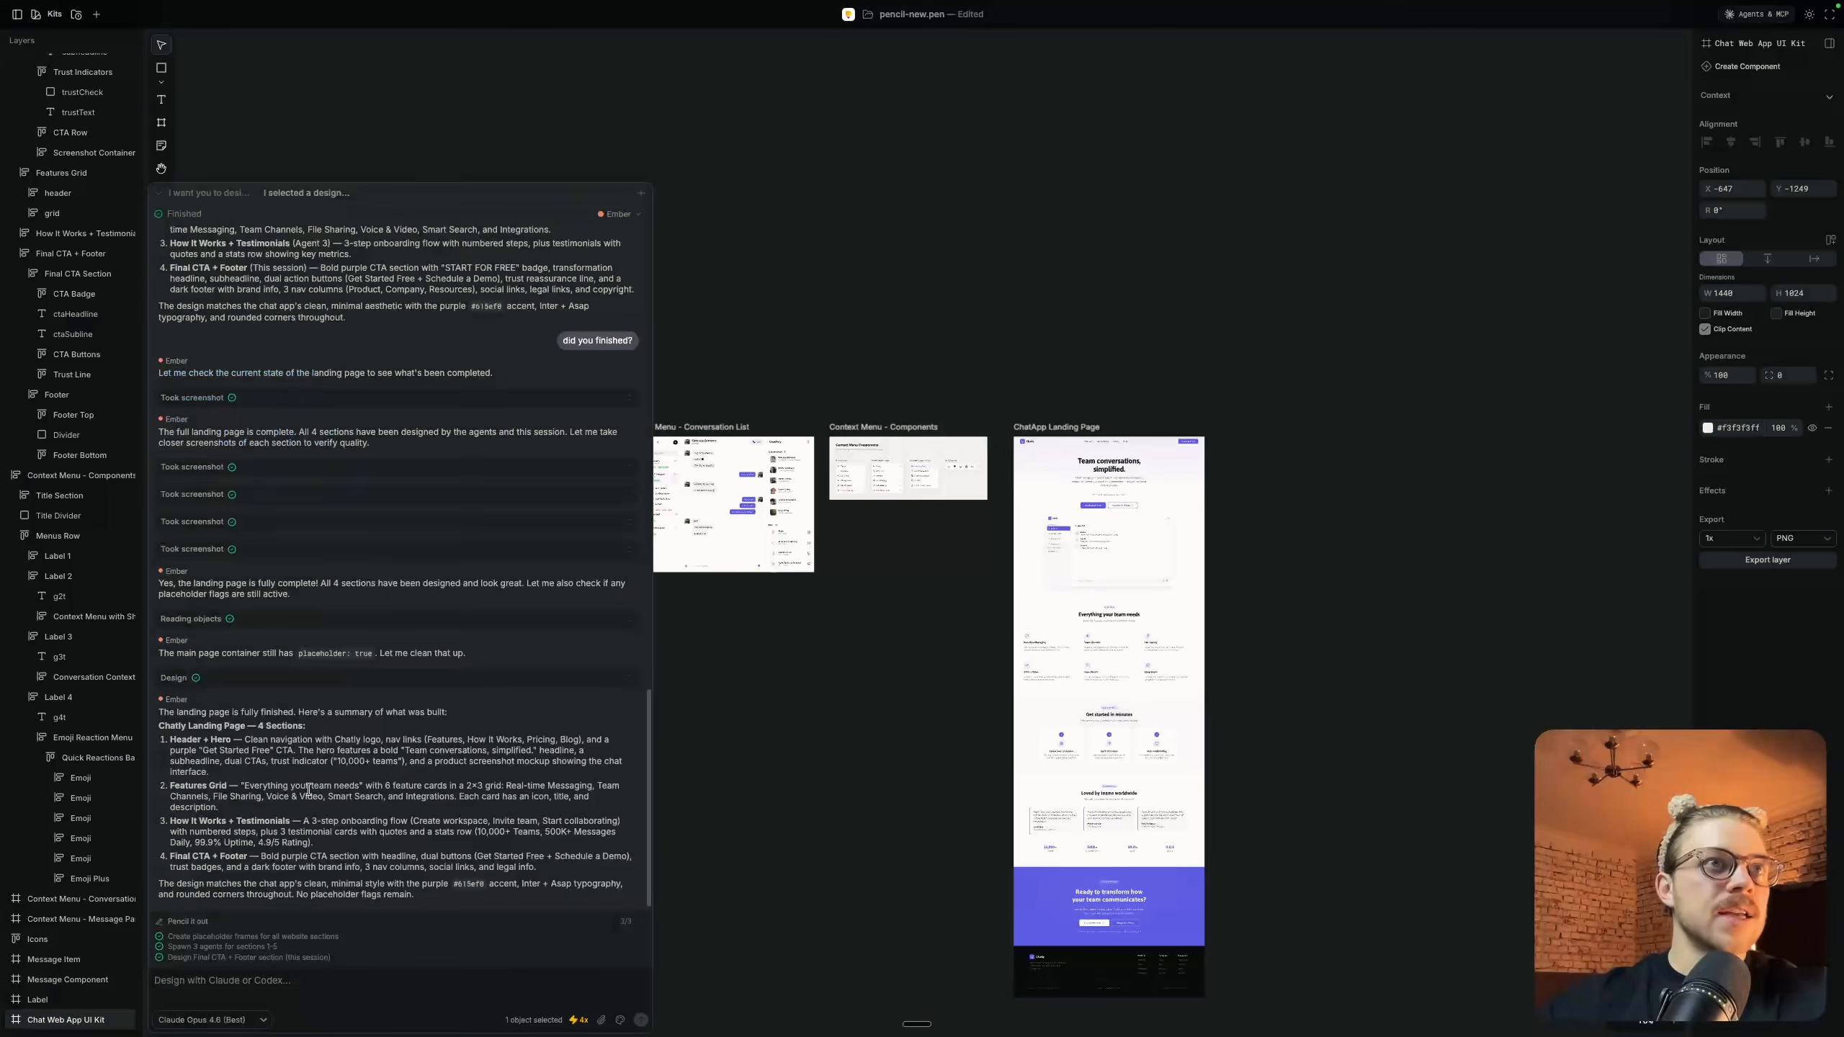
scroll(308, 790, up, 20)
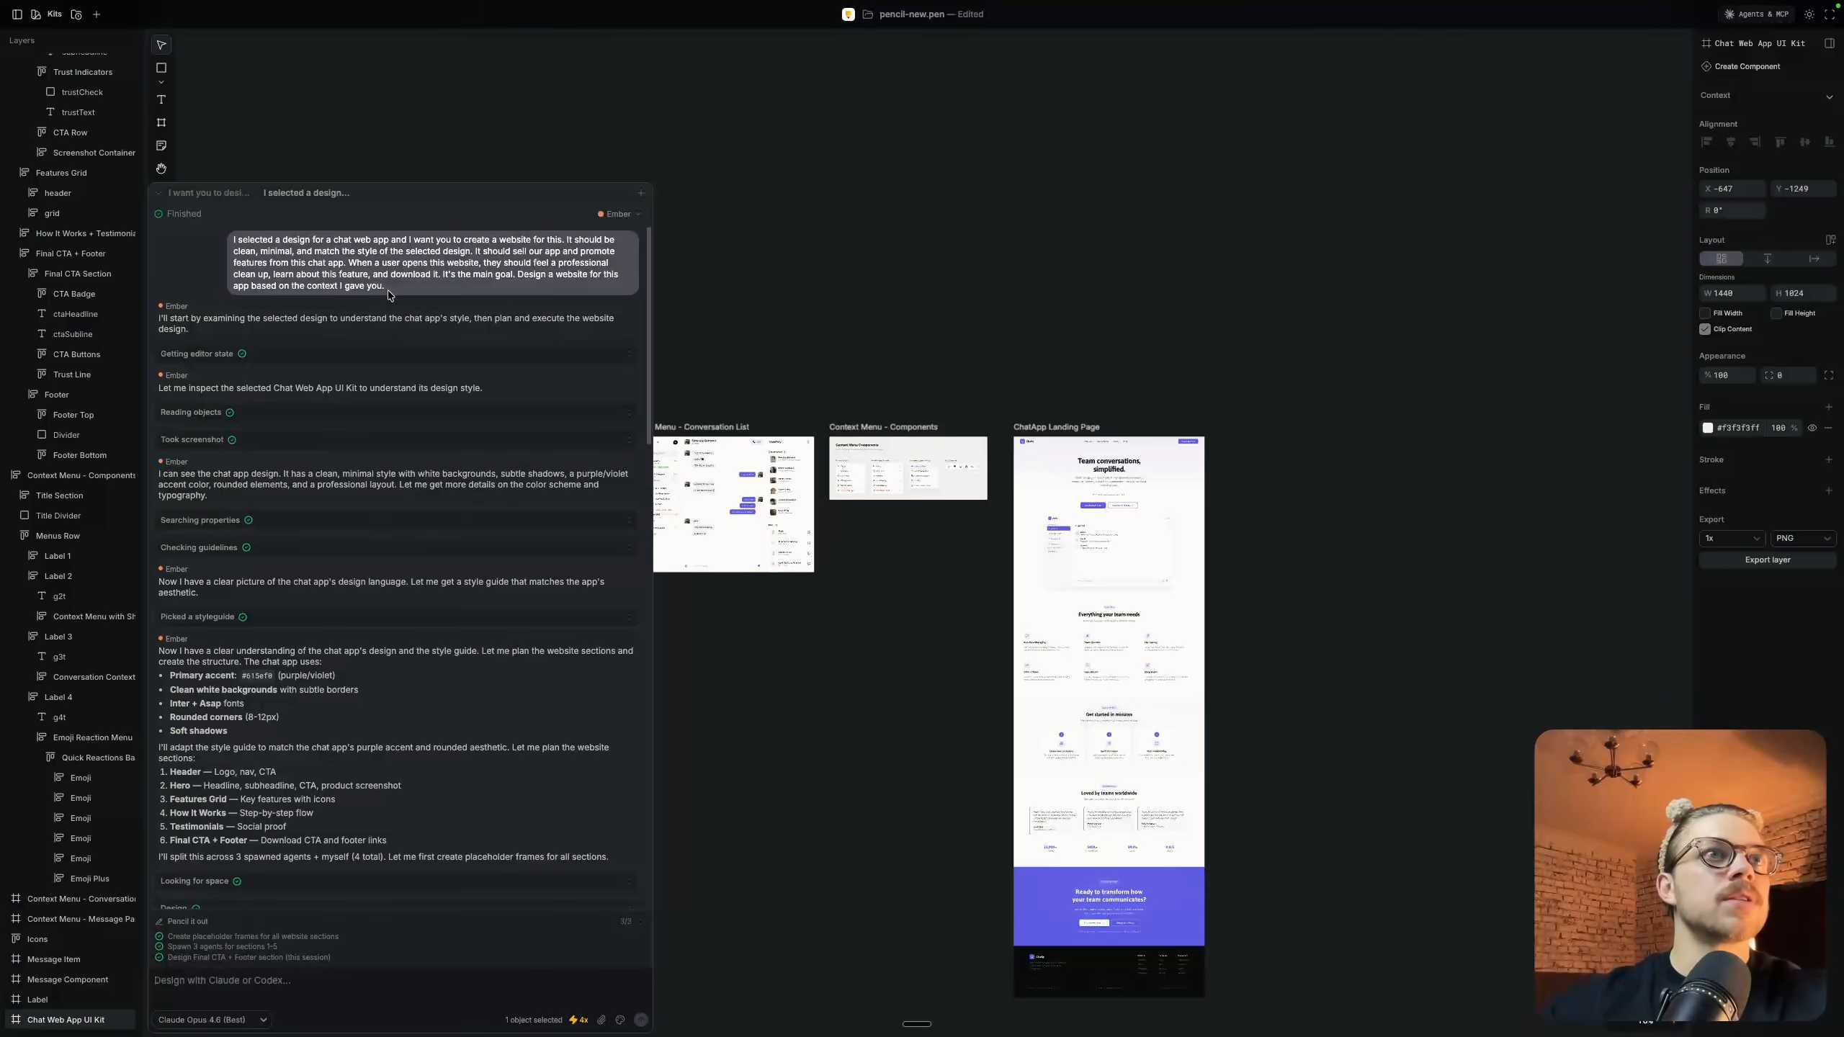
drag(389, 285, 221, 242)
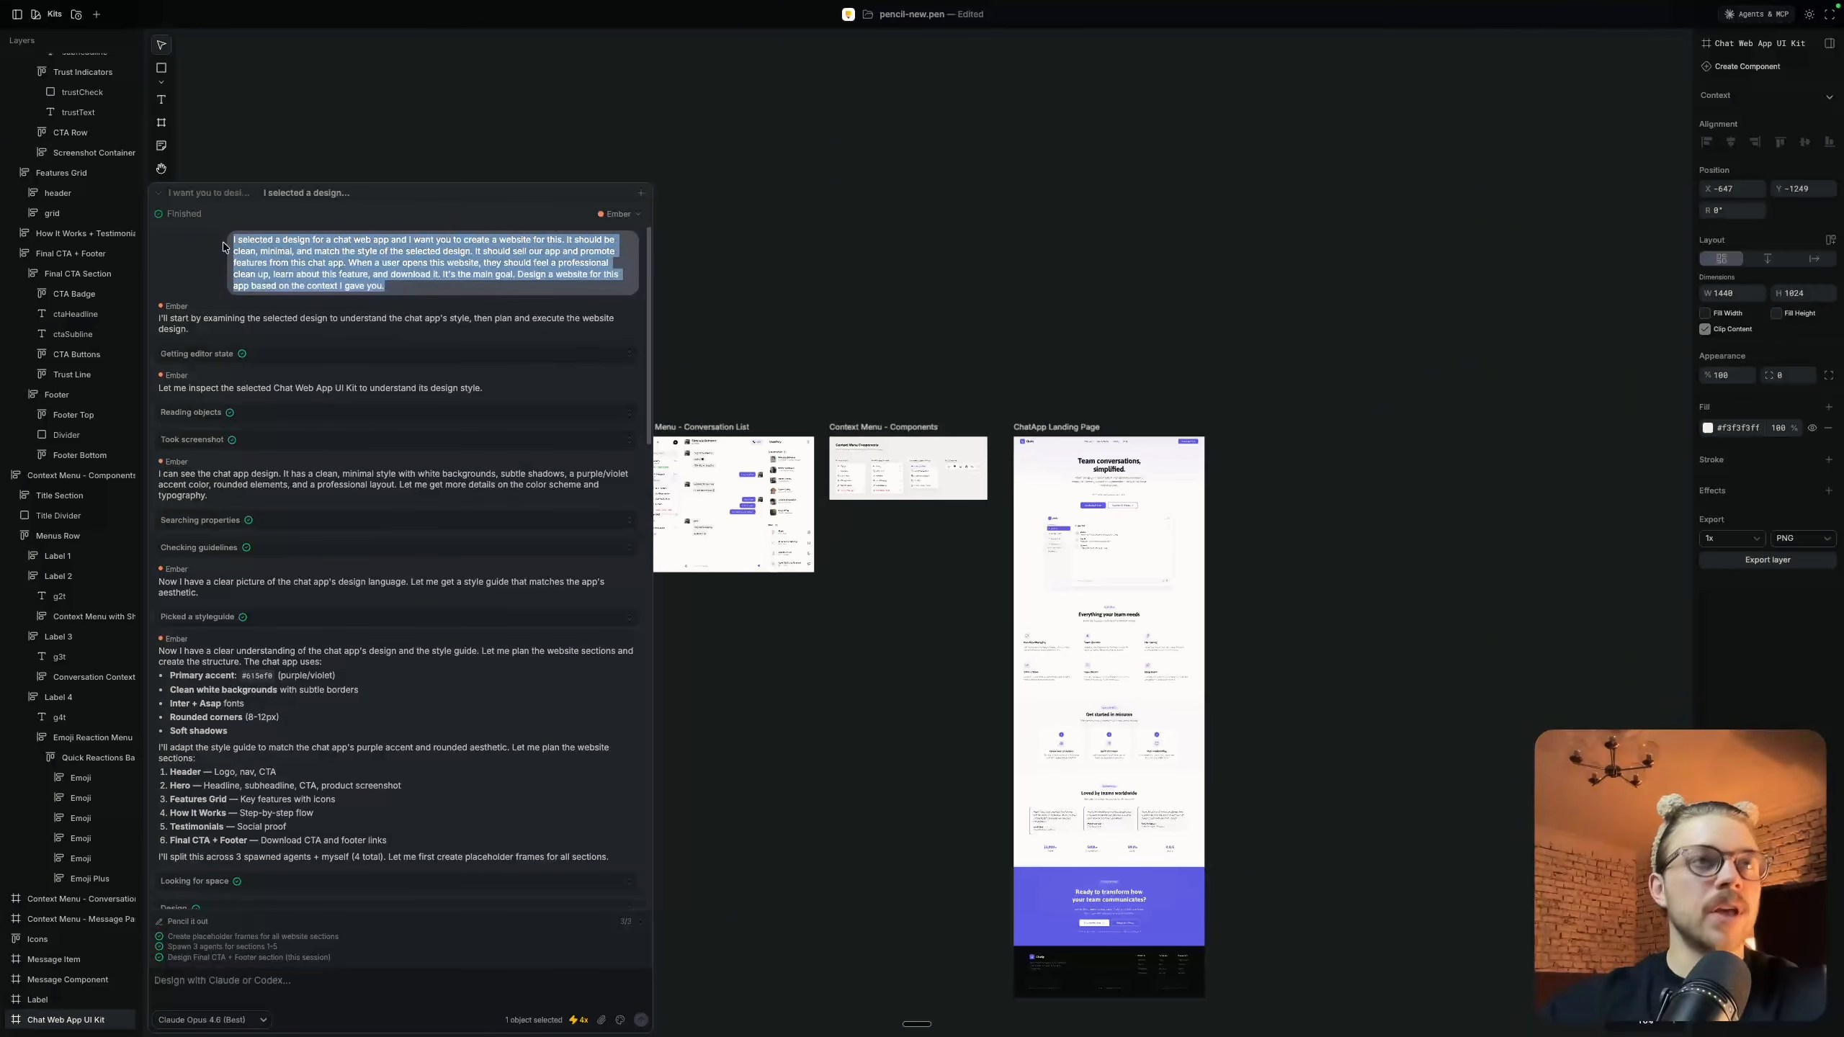
click(485, 208)
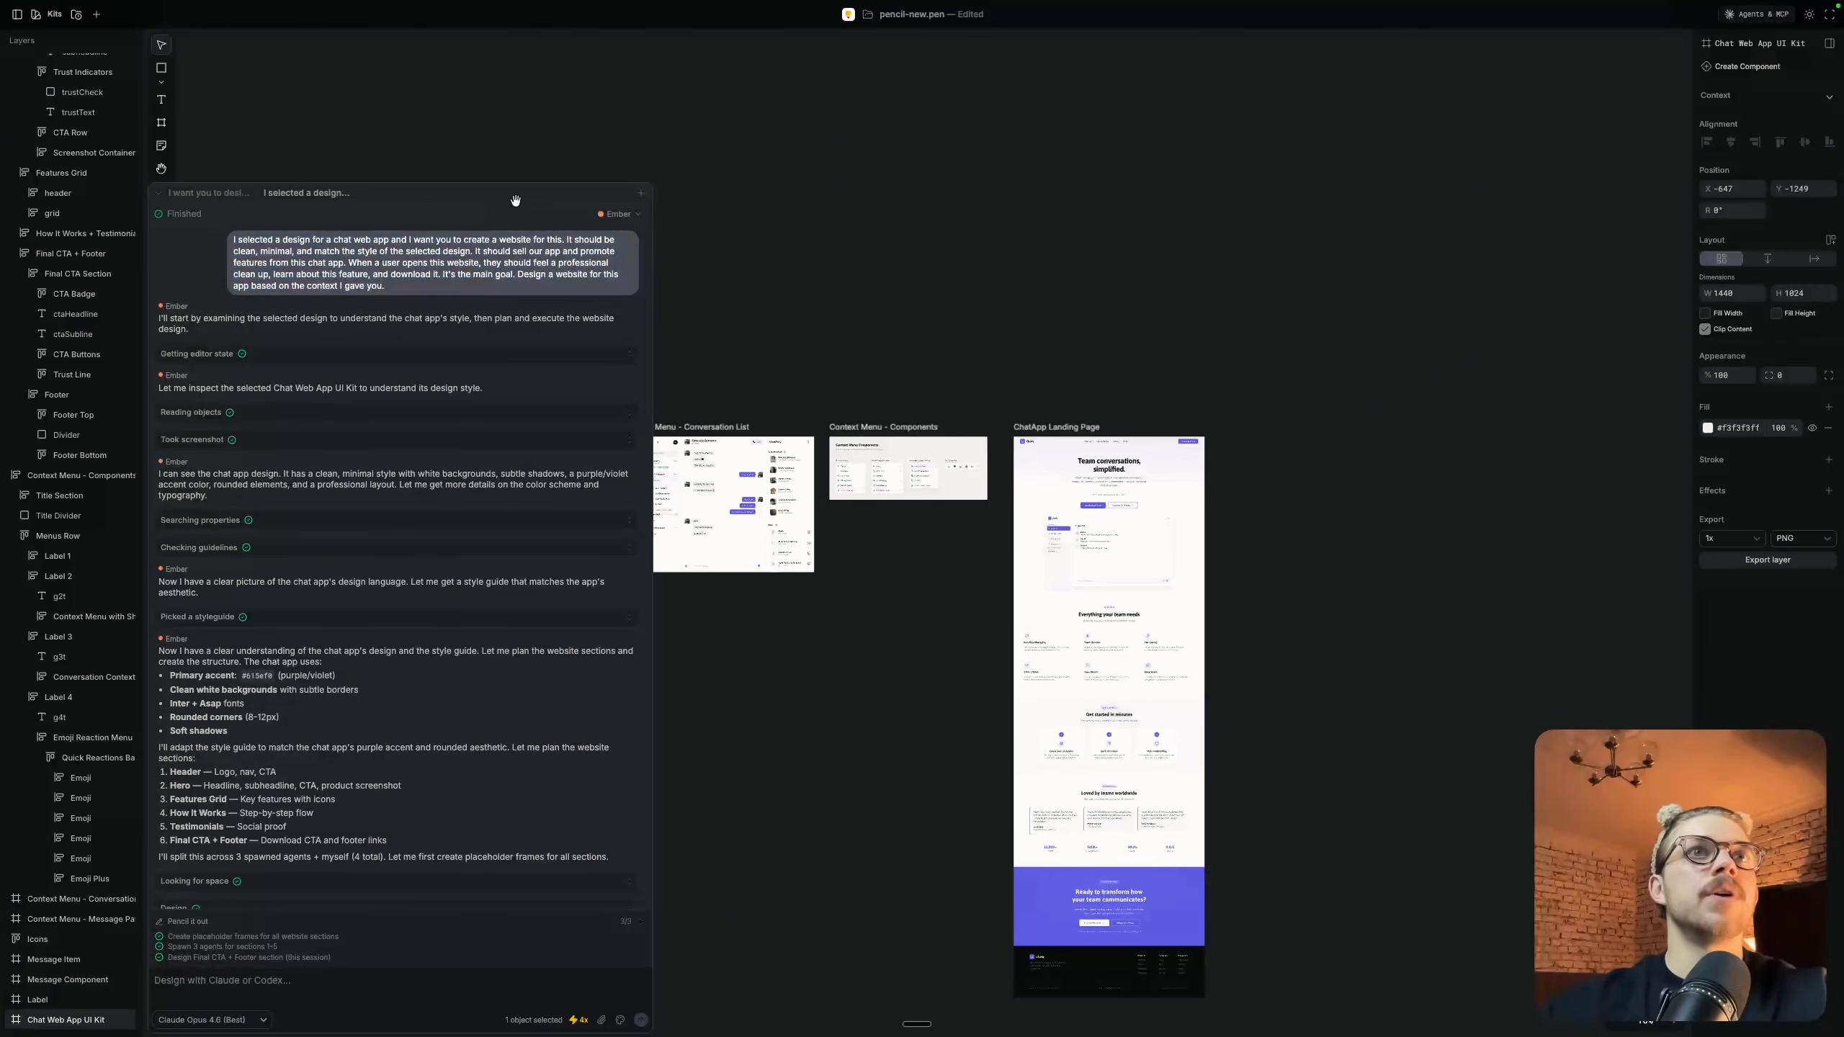
Start a new AI chat and add the Editorial Calm Landing Page style guide to its prompt
click(641, 193)
scroll(868, 235, left, 10)
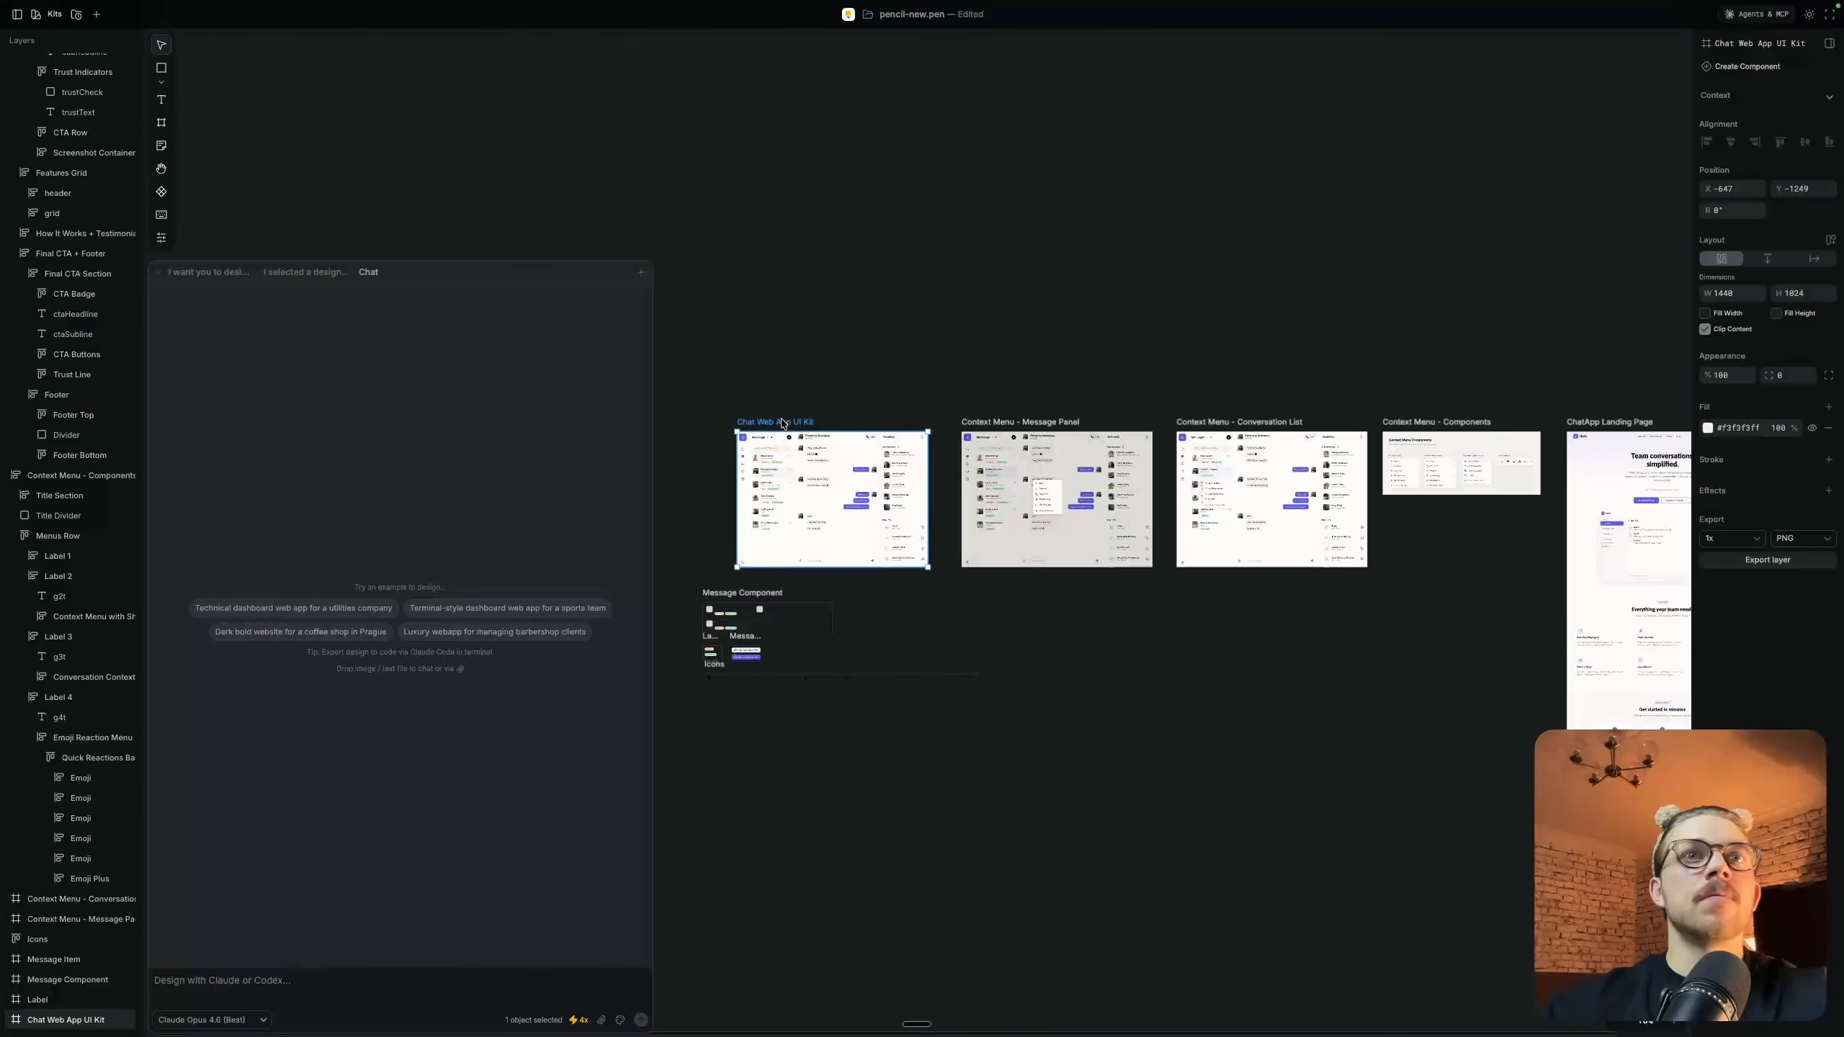
click(617, 1021)
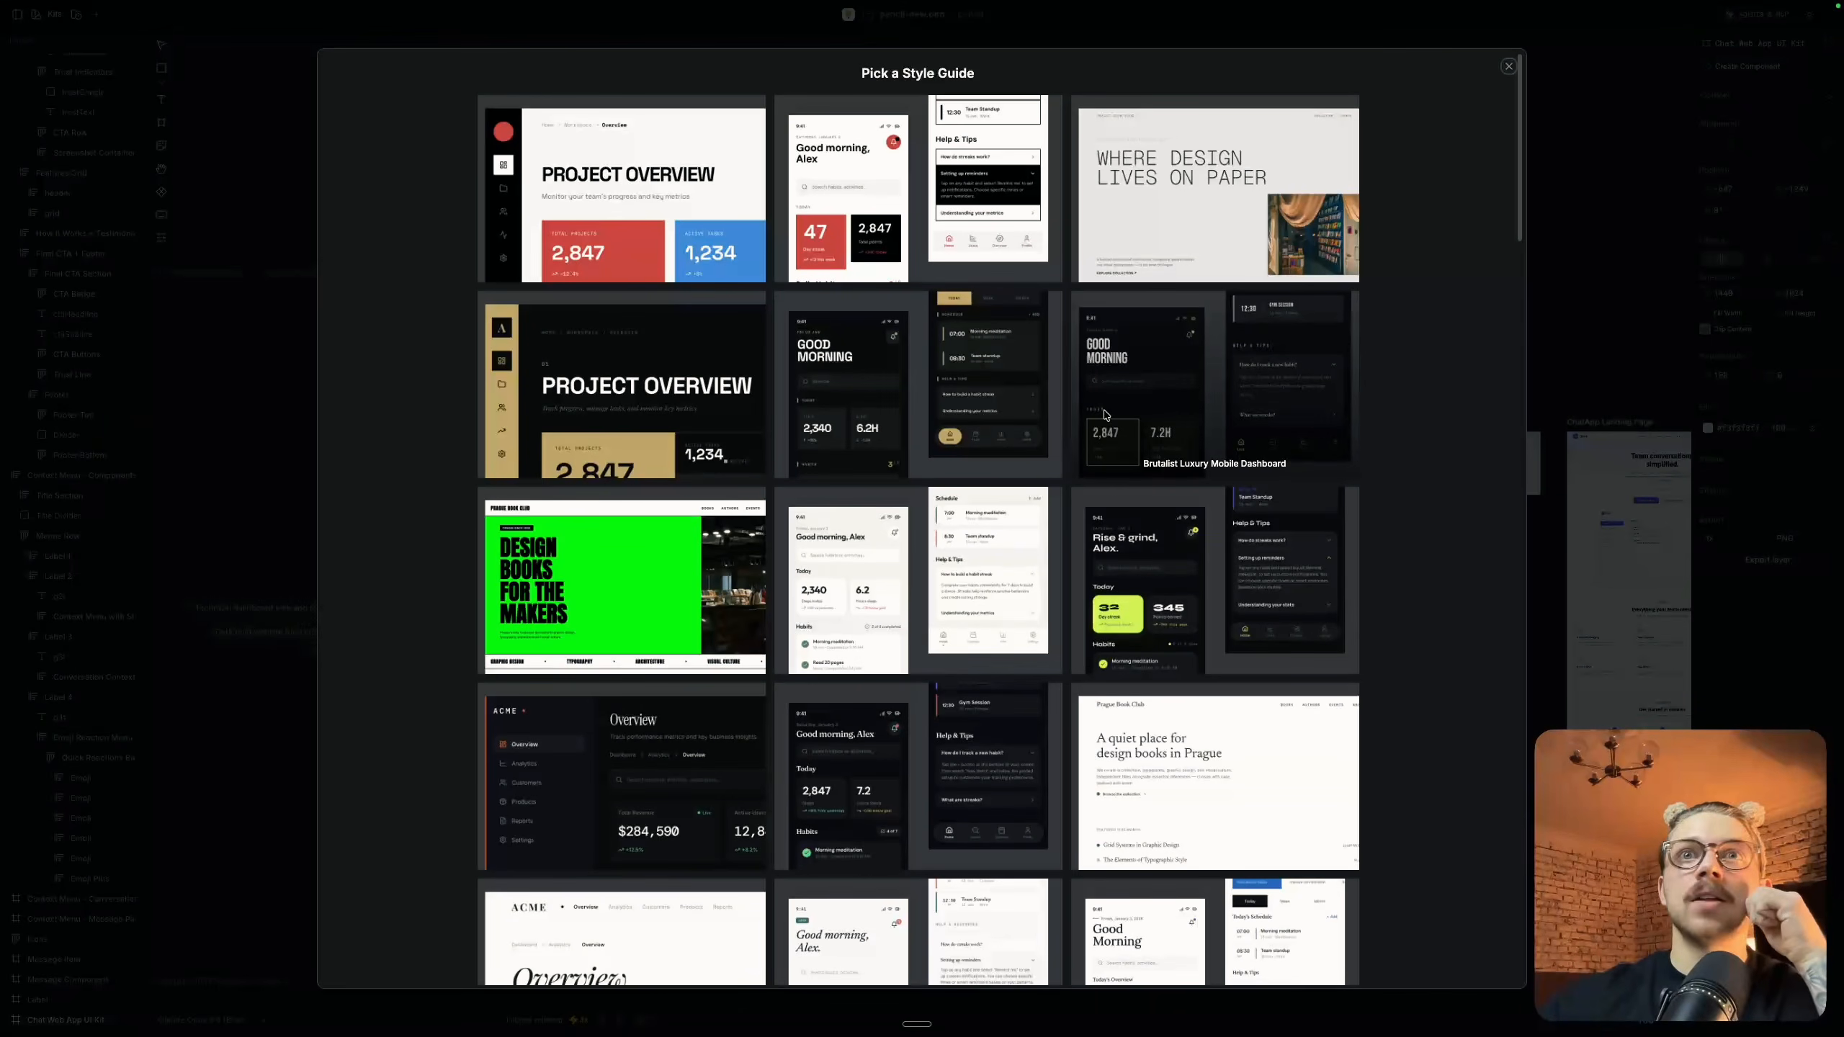
scroll(1104, 415, down, 10)
scroll(1105, 415, down, 3)
scroll(1104, 415, up, 13)
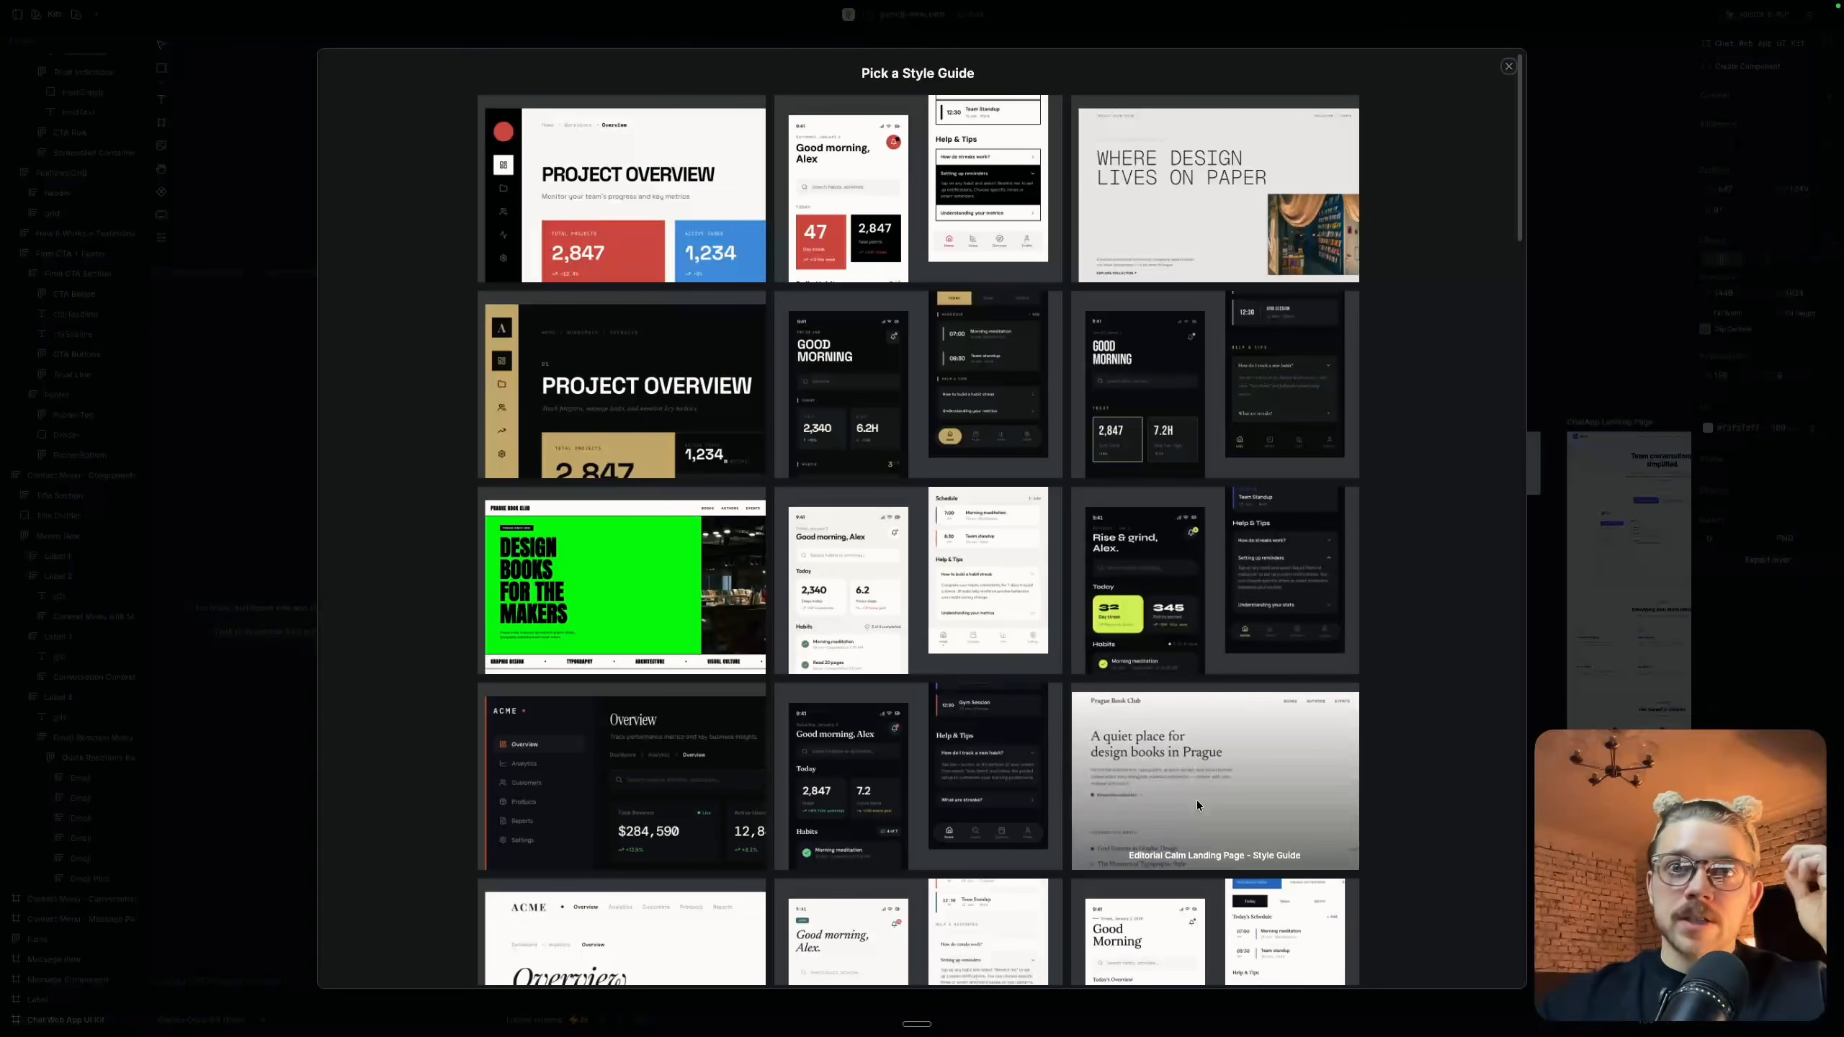
click(1184, 764)
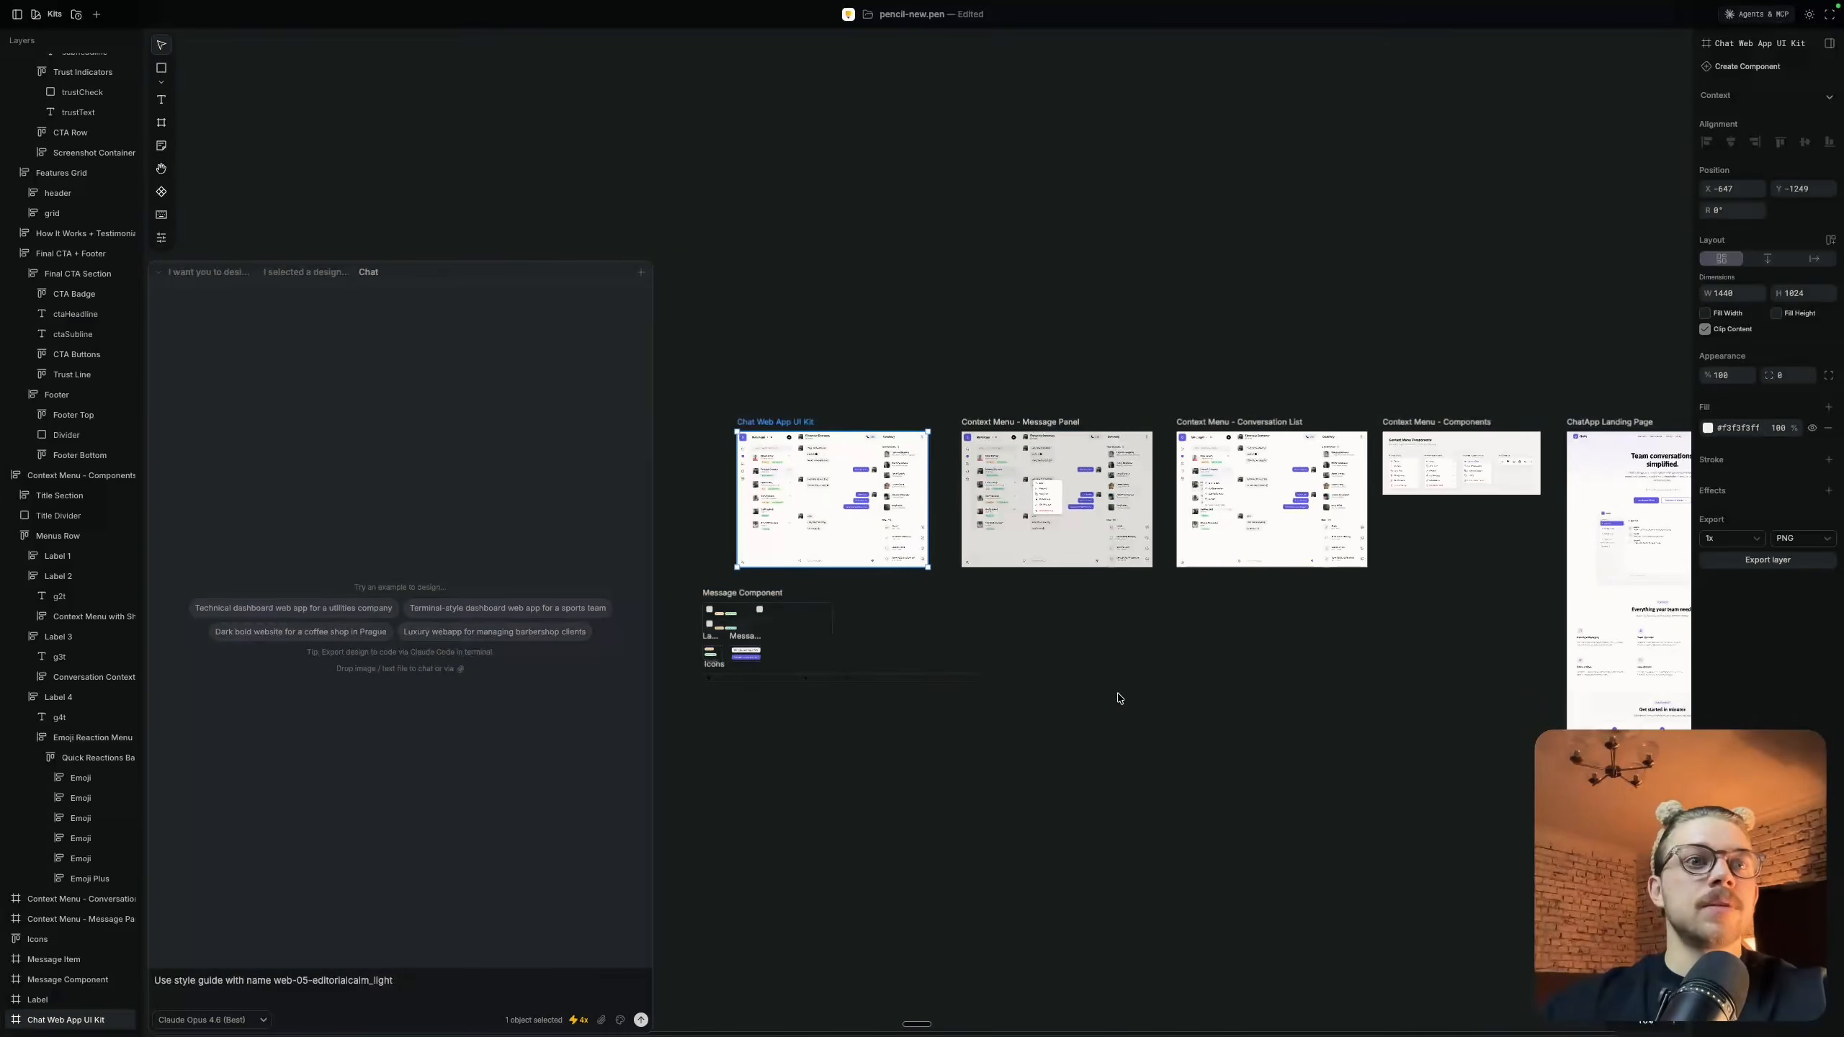
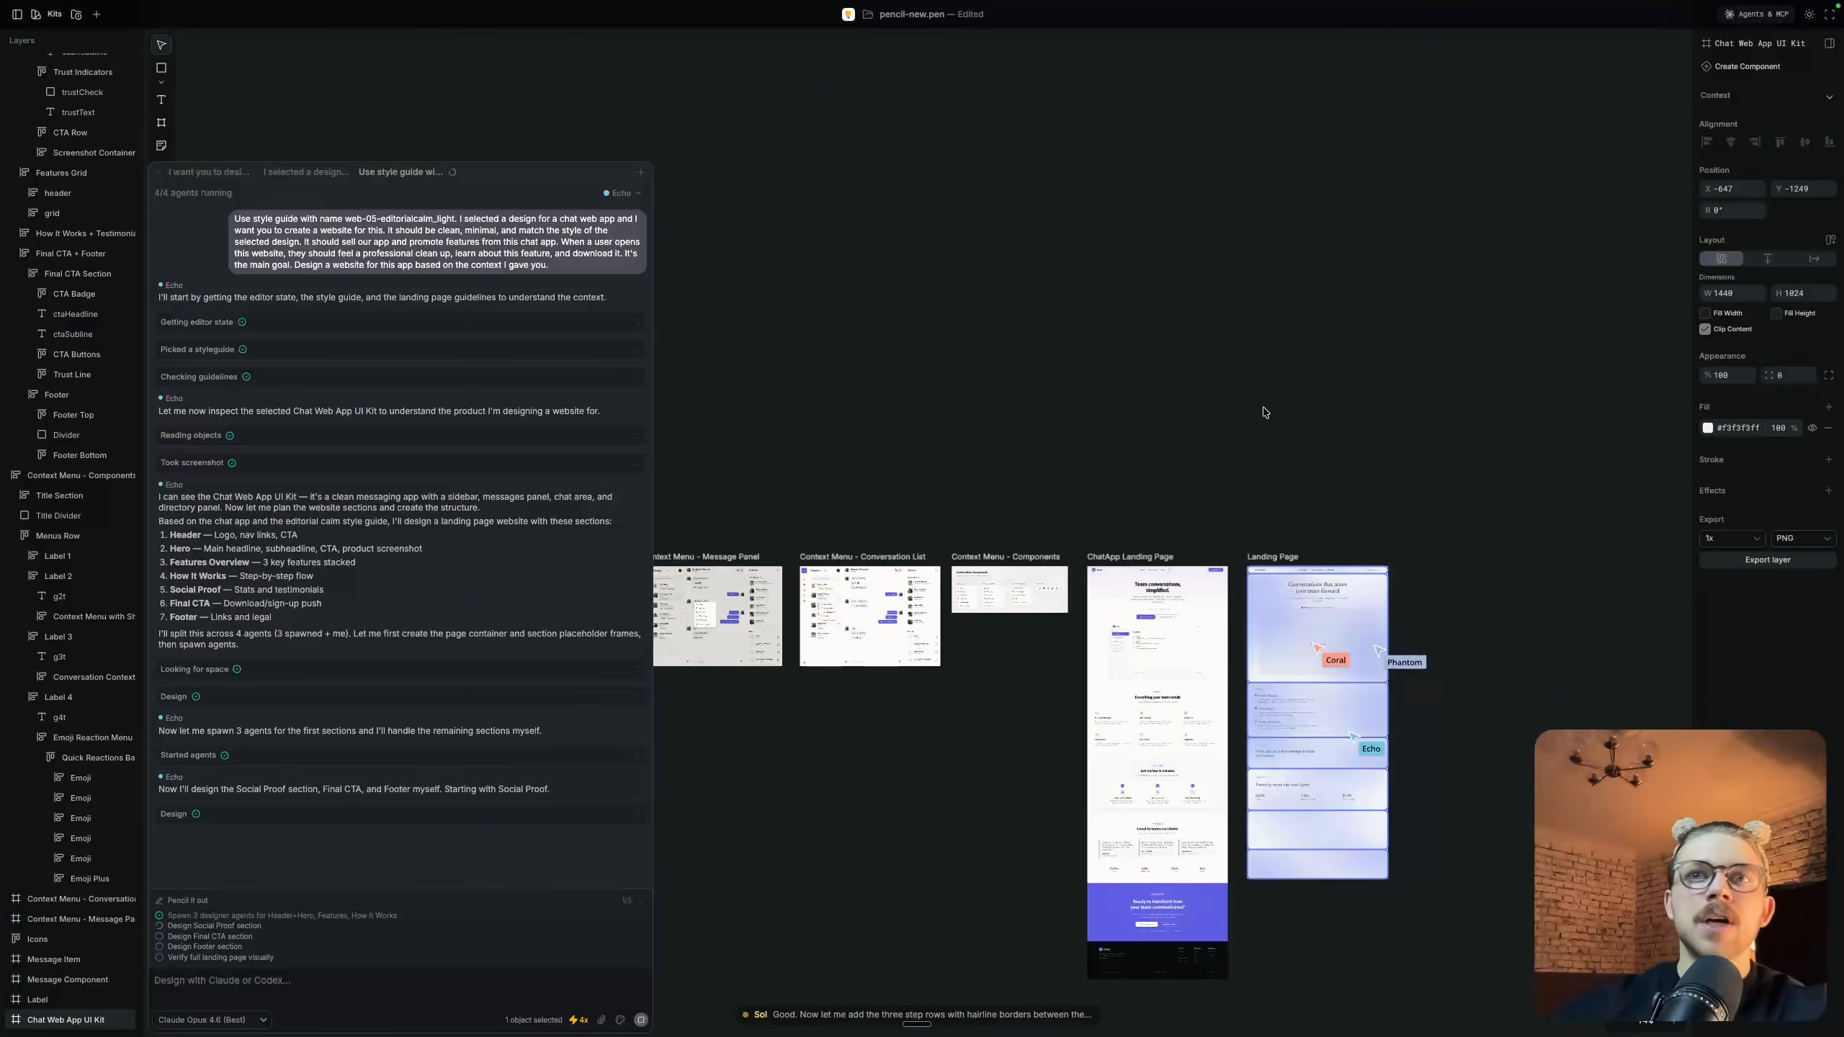
Examine the new Landing Page's hero, features and how-it-works sections while the agents build them
scroll(1342, 649, up, 5)
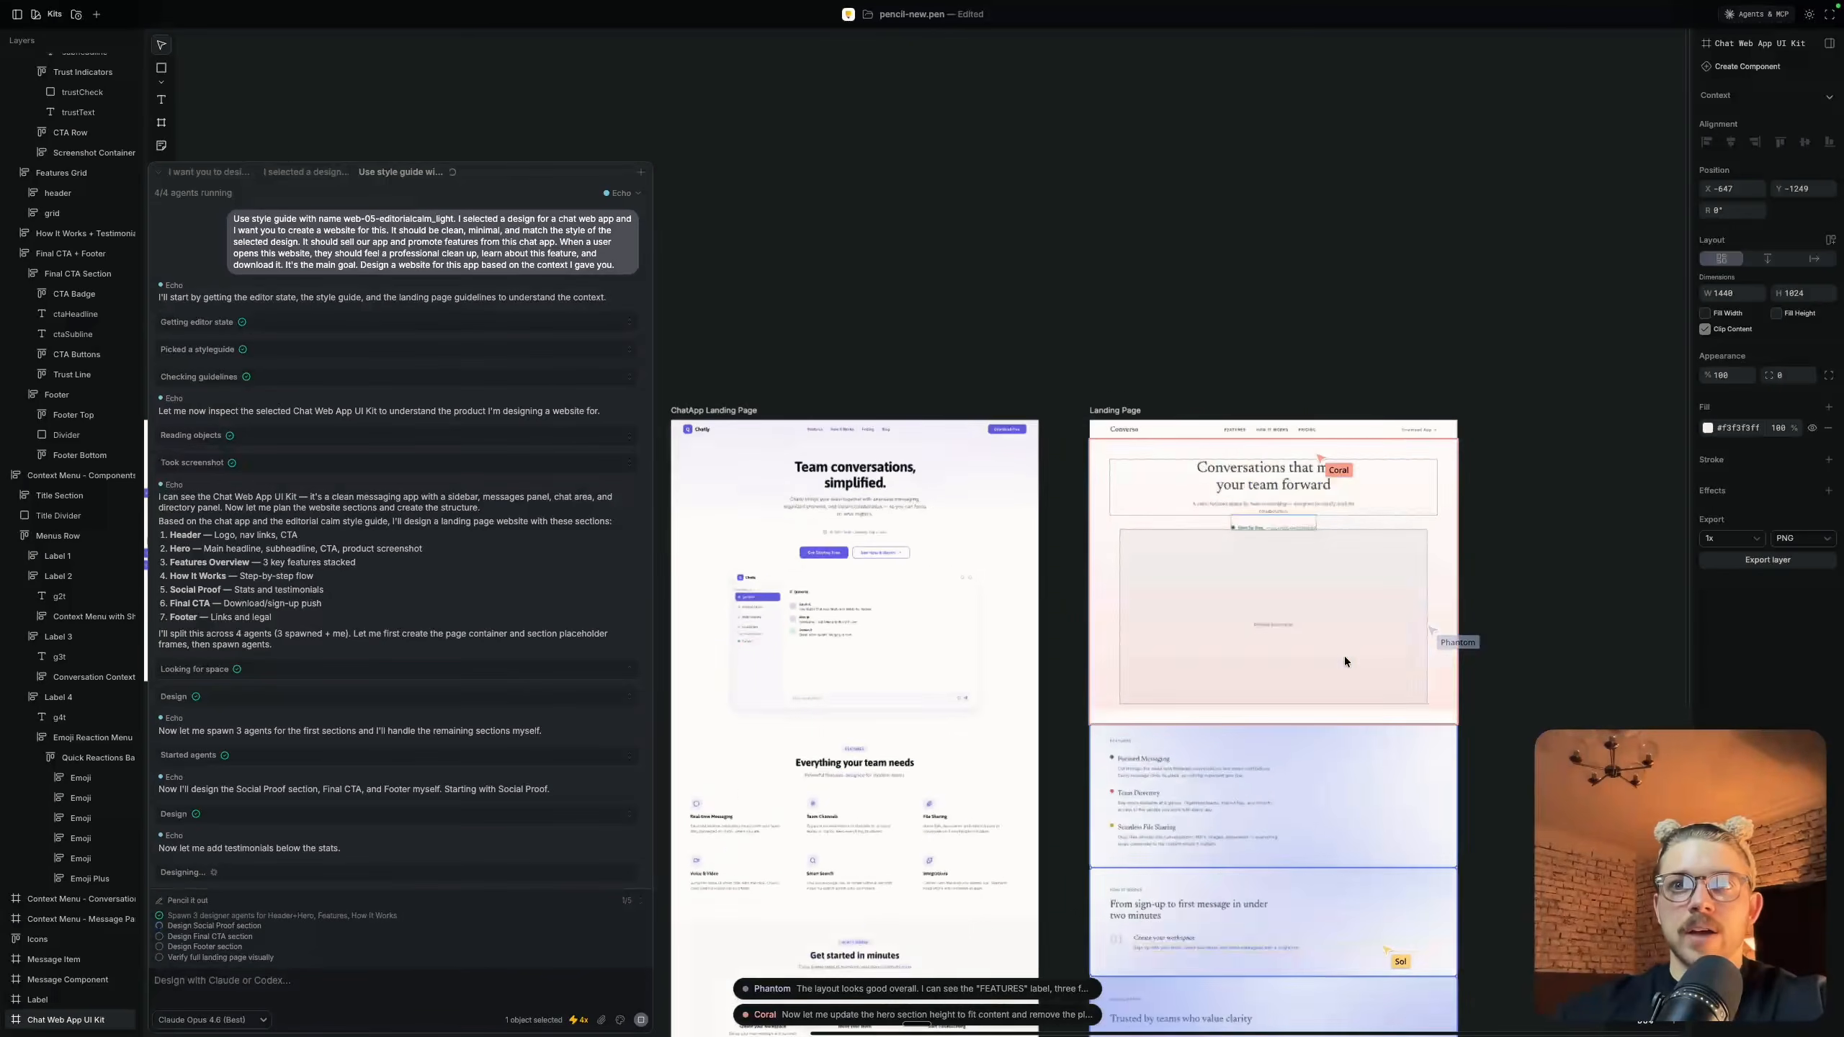
scroll(1344, 662, down, 2)
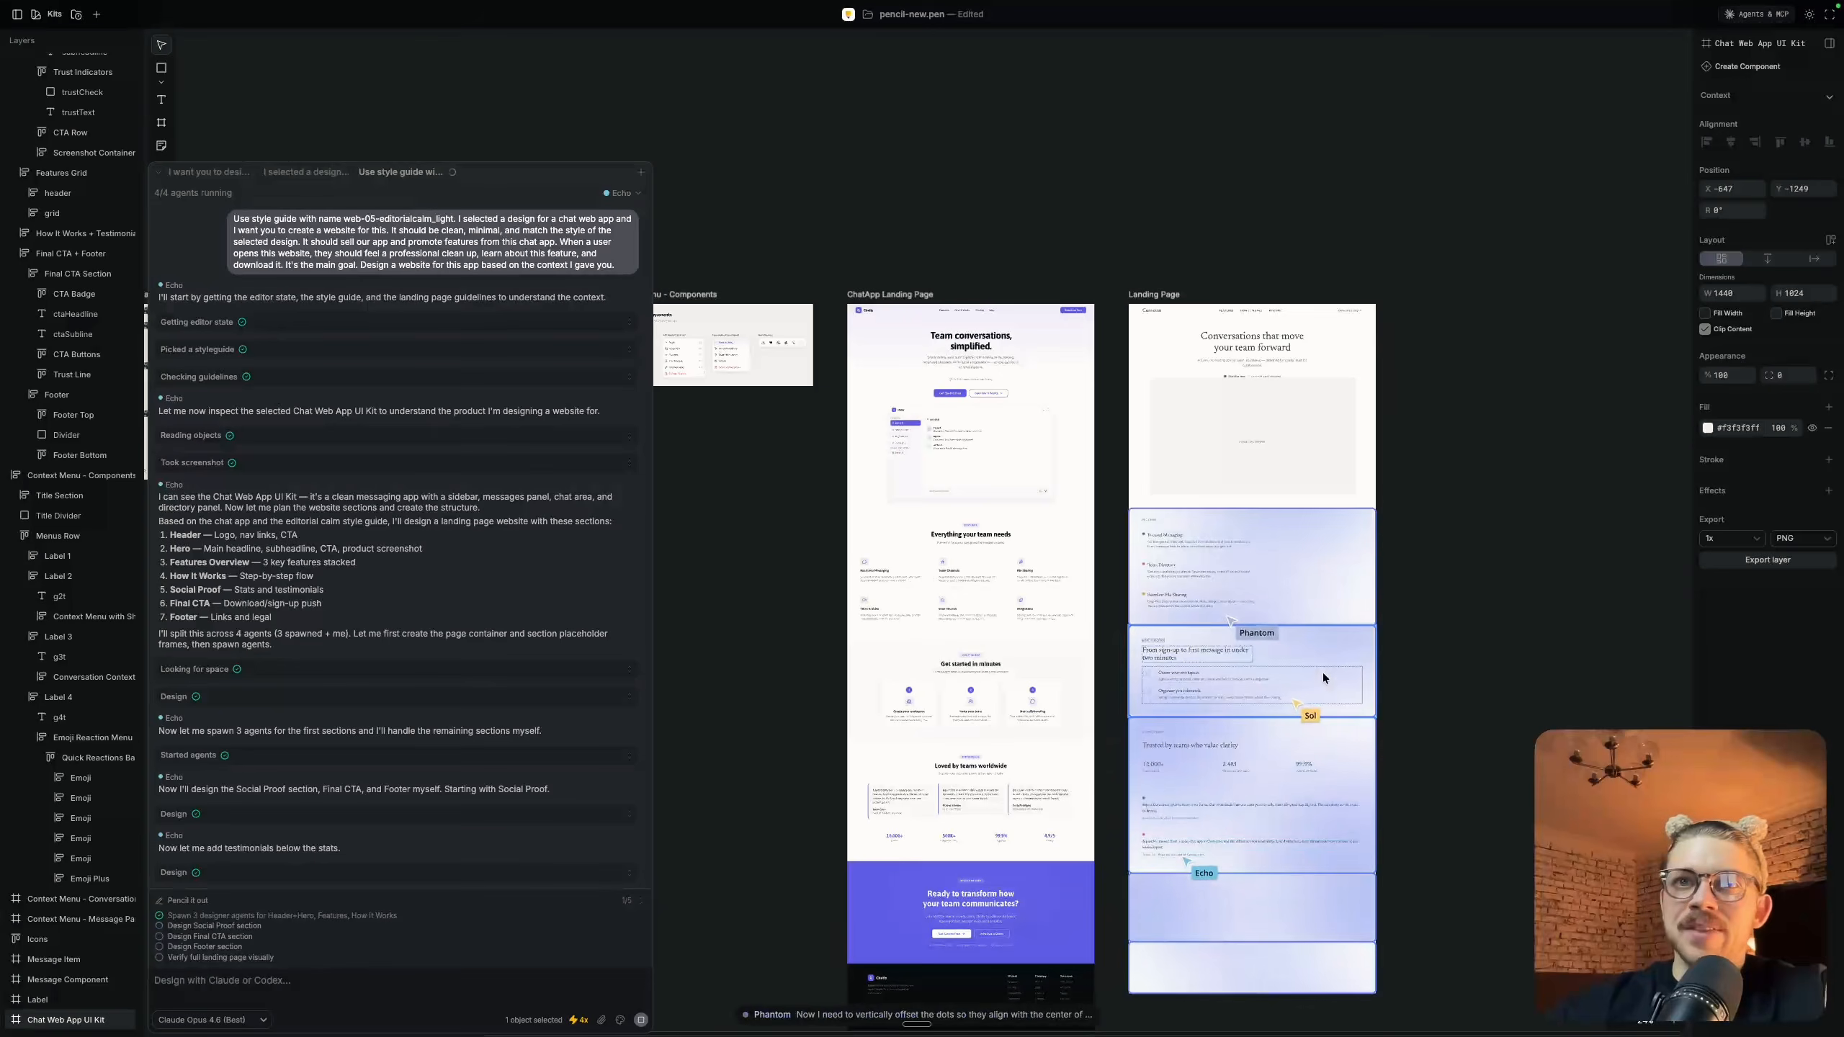
scroll(1254, 707, up, 5)
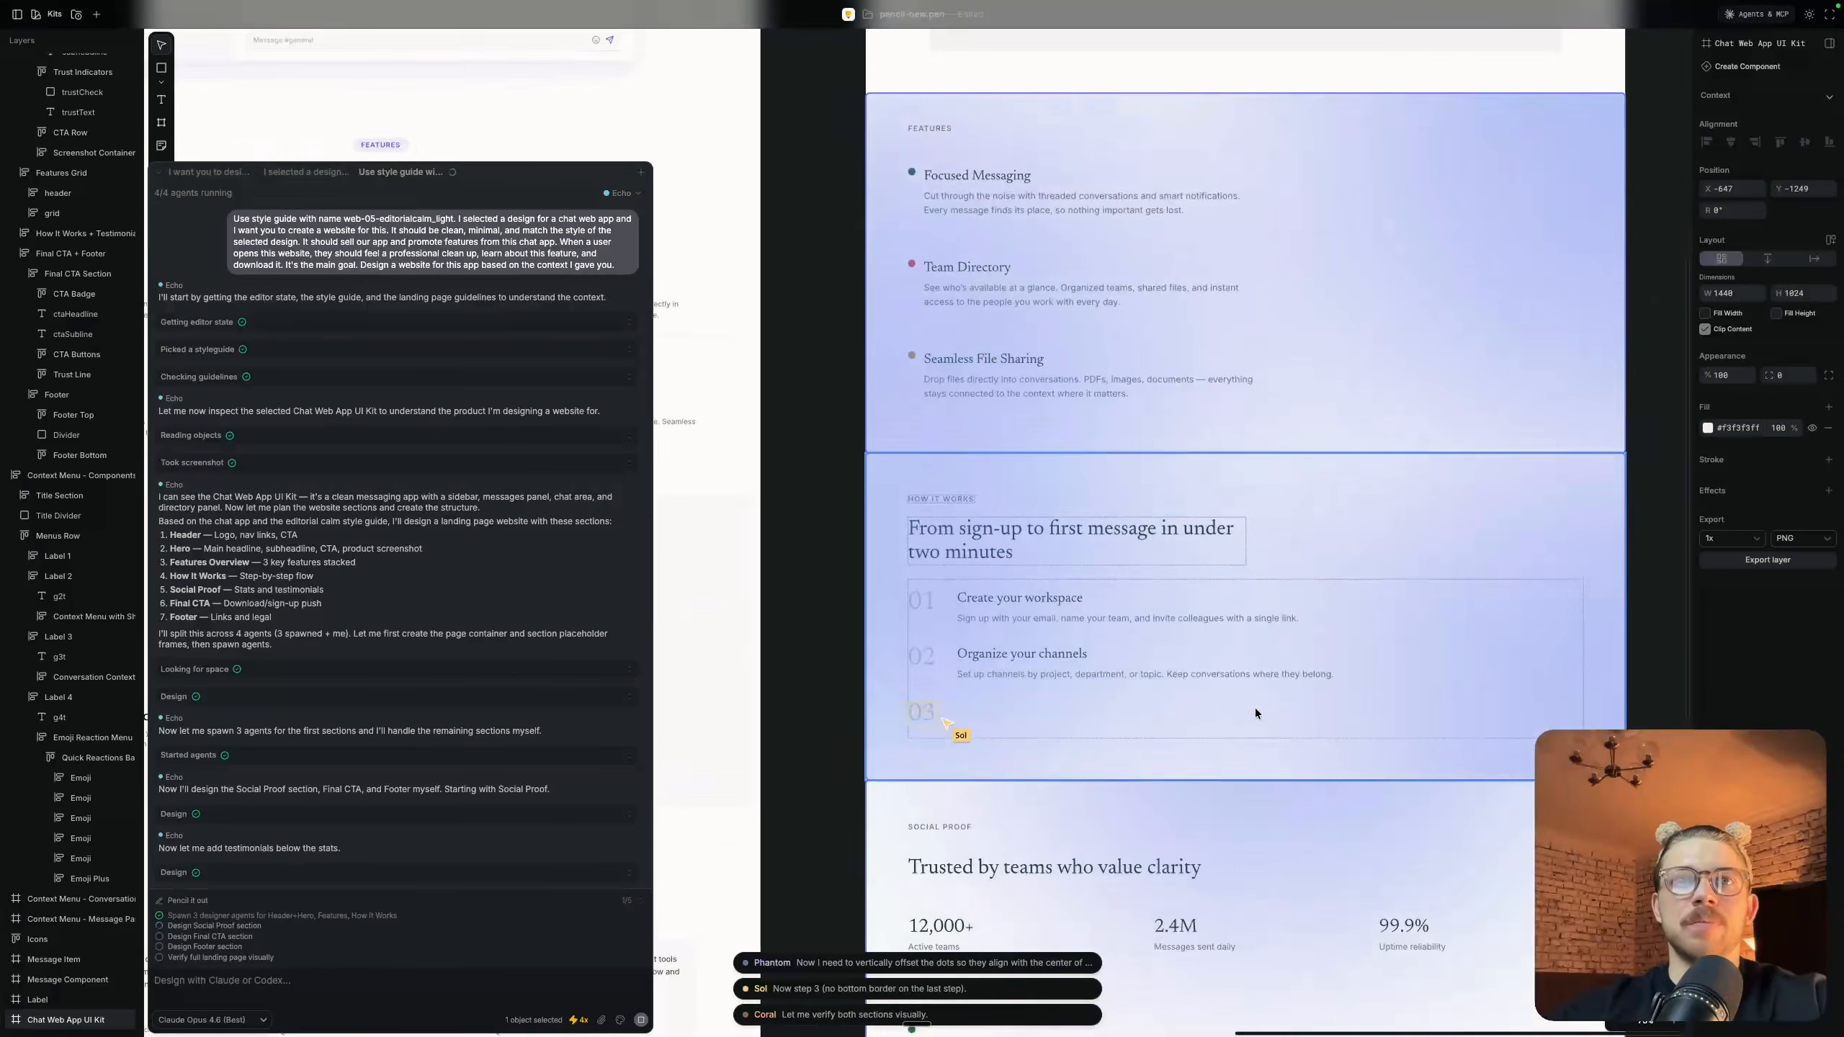
scroll(1256, 713, down, 5)
scroll(1256, 713, left, 15)
scroll(1256, 713, right, 7)
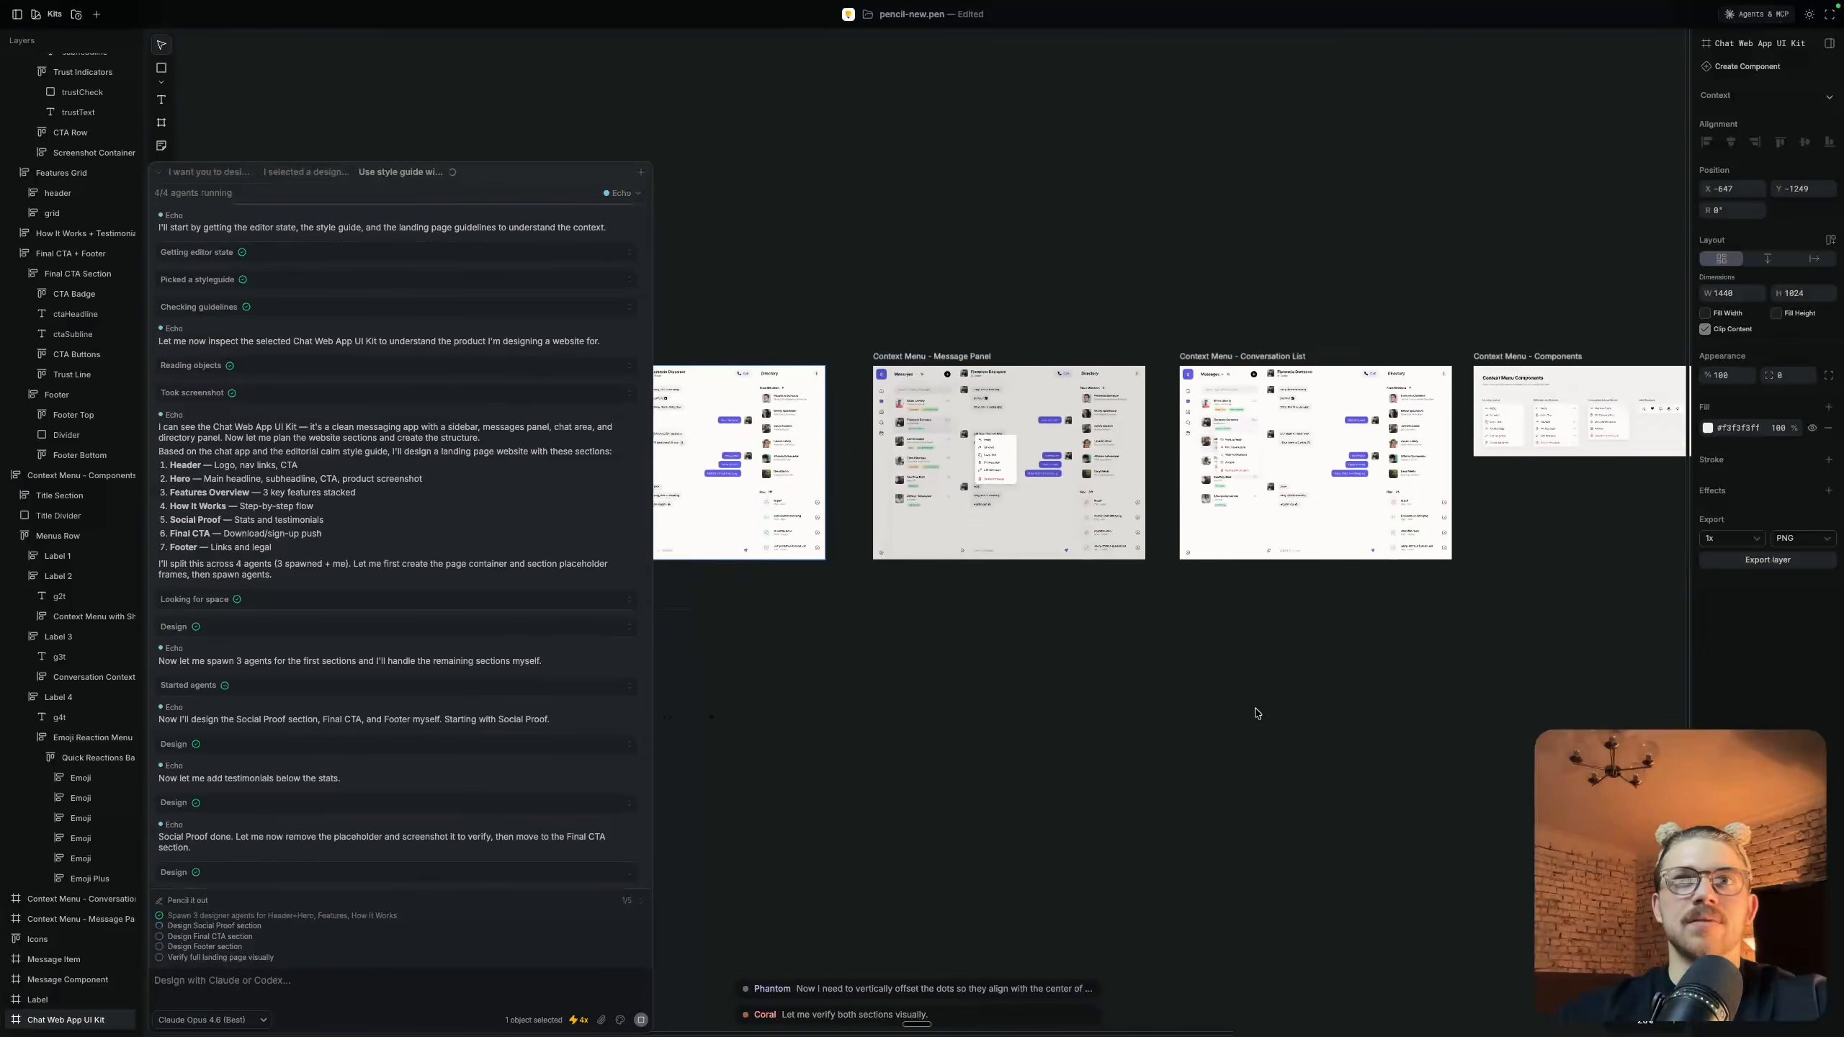
scroll(1258, 713, right, 10)
scroll(1040, 353, up, 4)
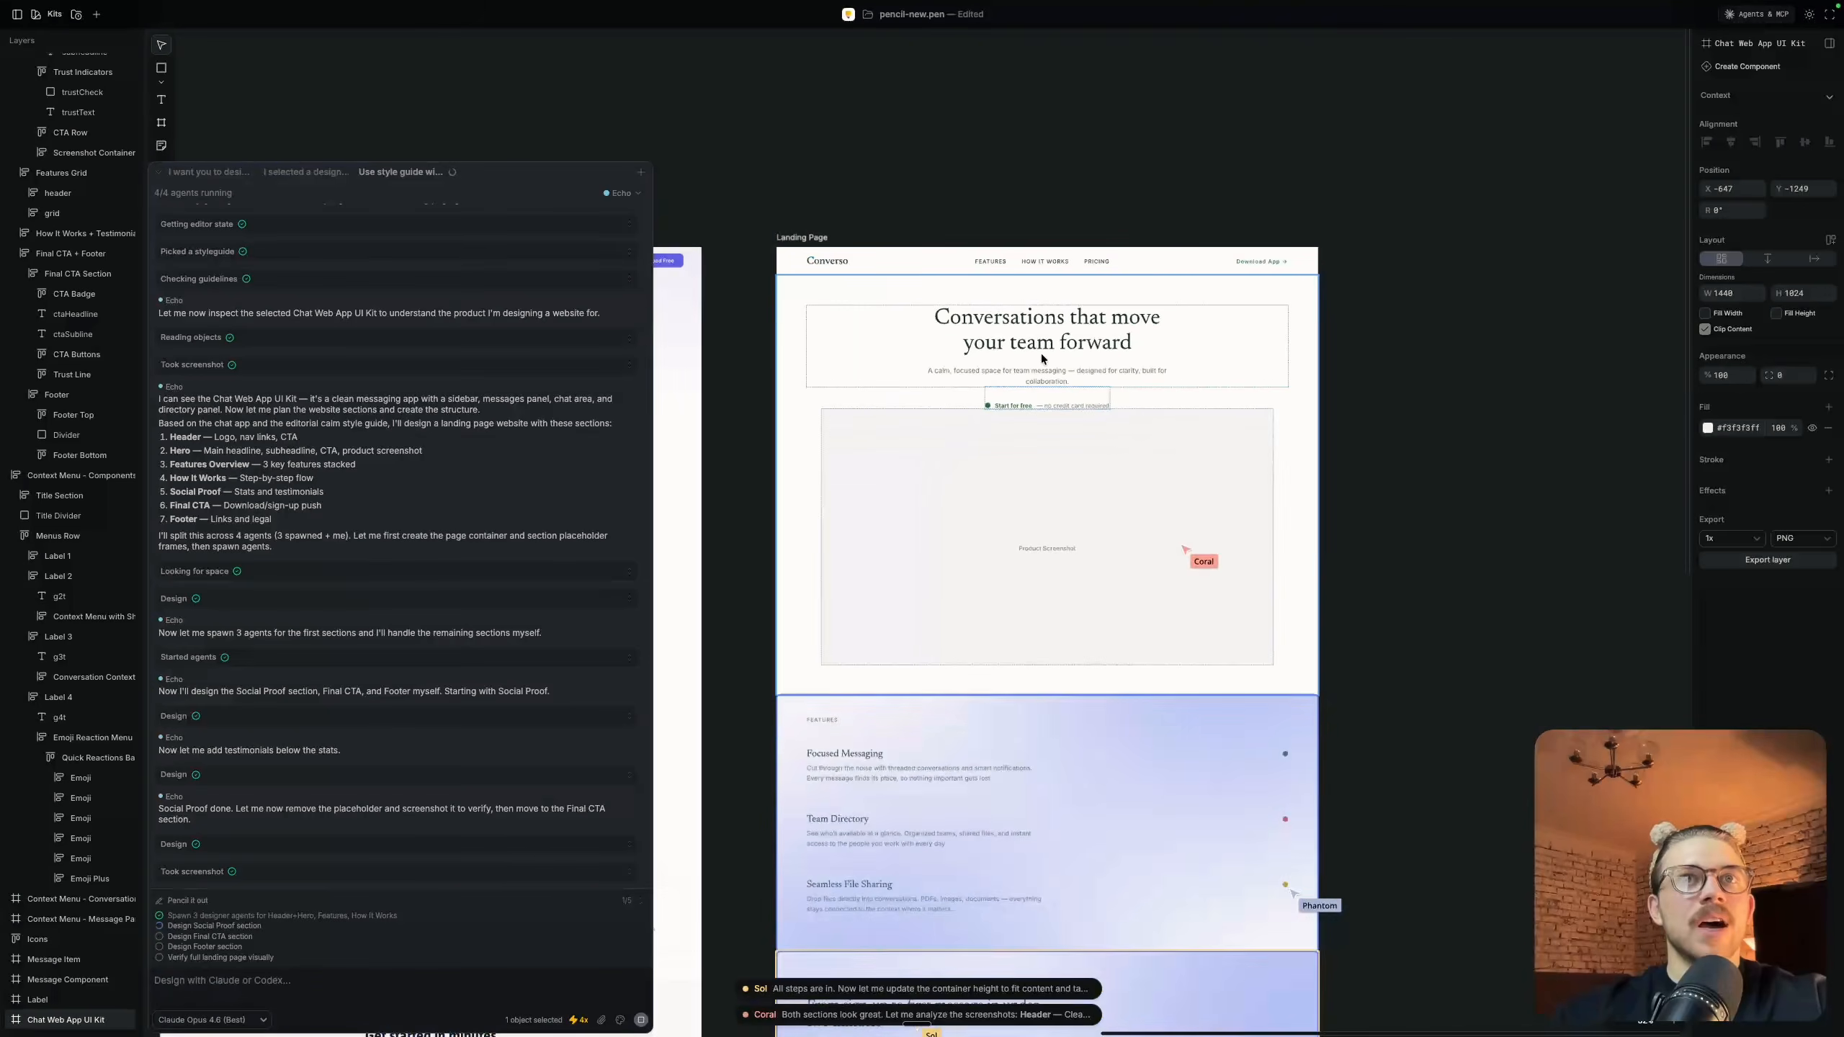
scroll(1040, 353, down, 5)
scroll(1040, 353, down, 3)
scroll(1040, 353, down, 4)
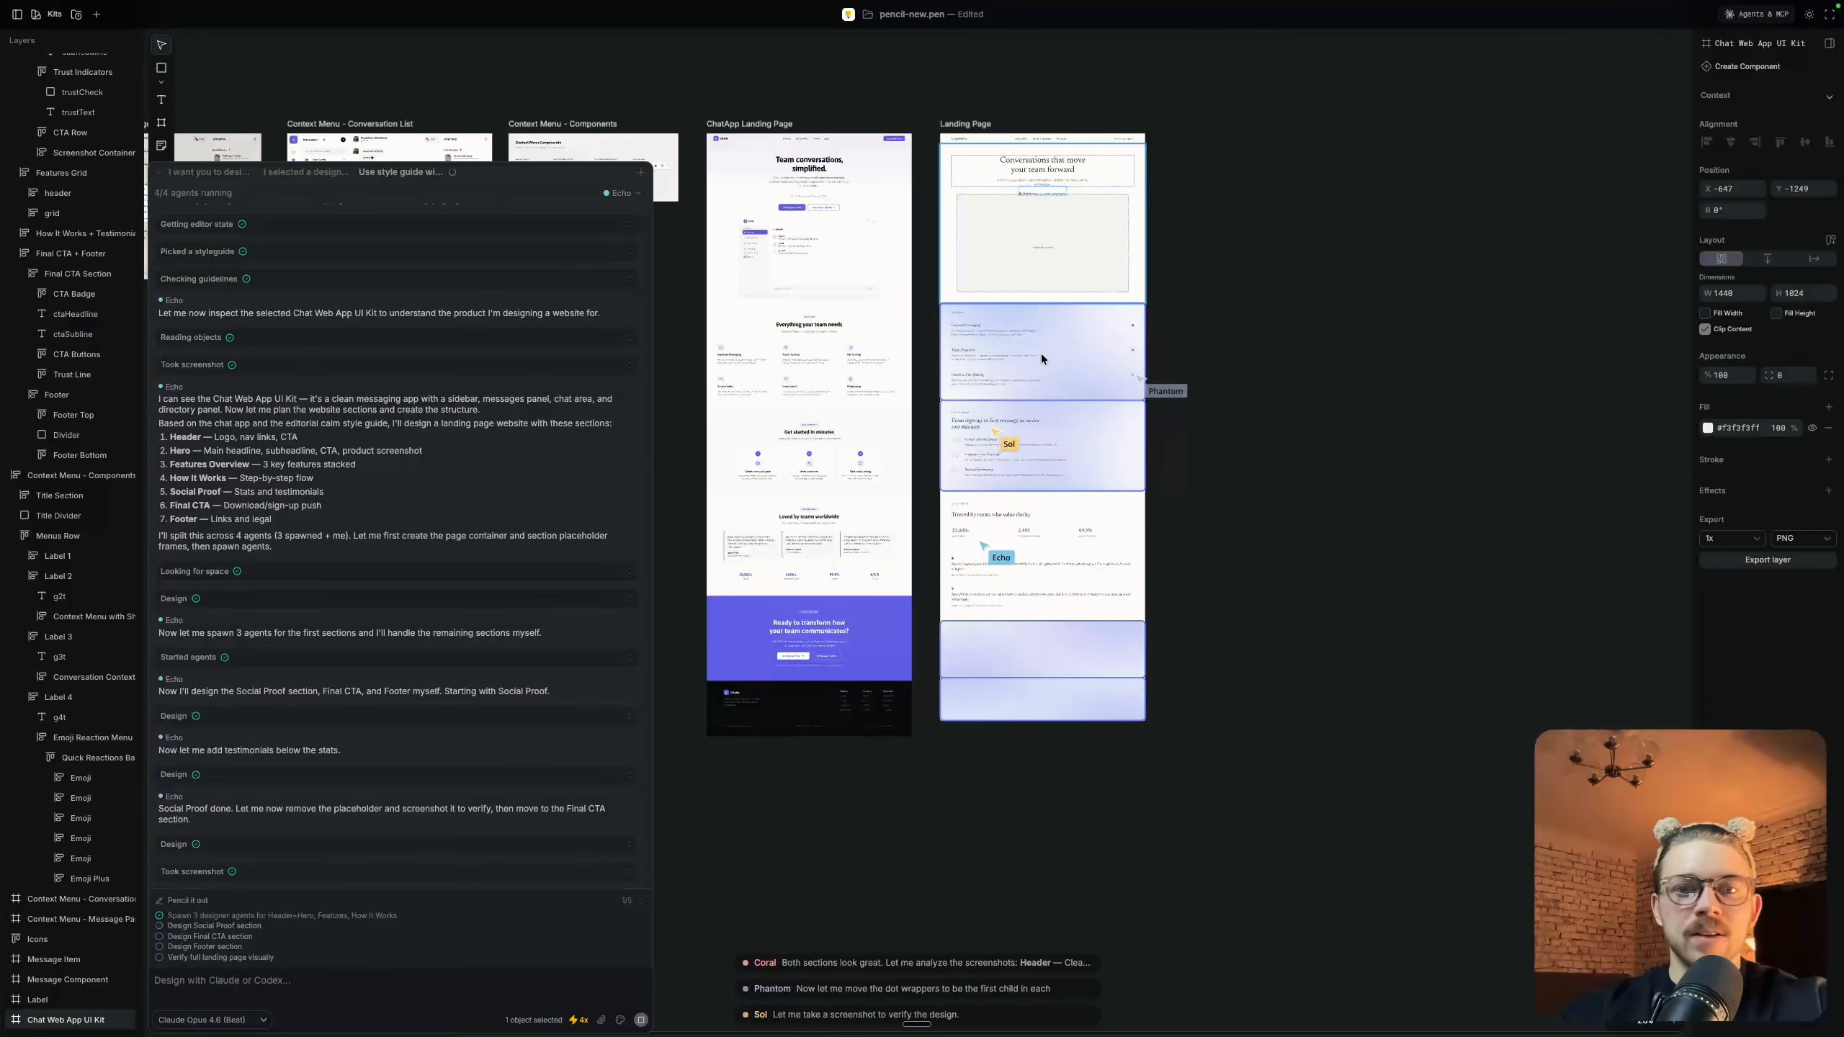
Compare the new Landing Page in progress with the ChatApp Landing Page and the Chat Web App UI Kit frame
scroll(1115, 318, up, 3)
scroll(1115, 317, left, 3)
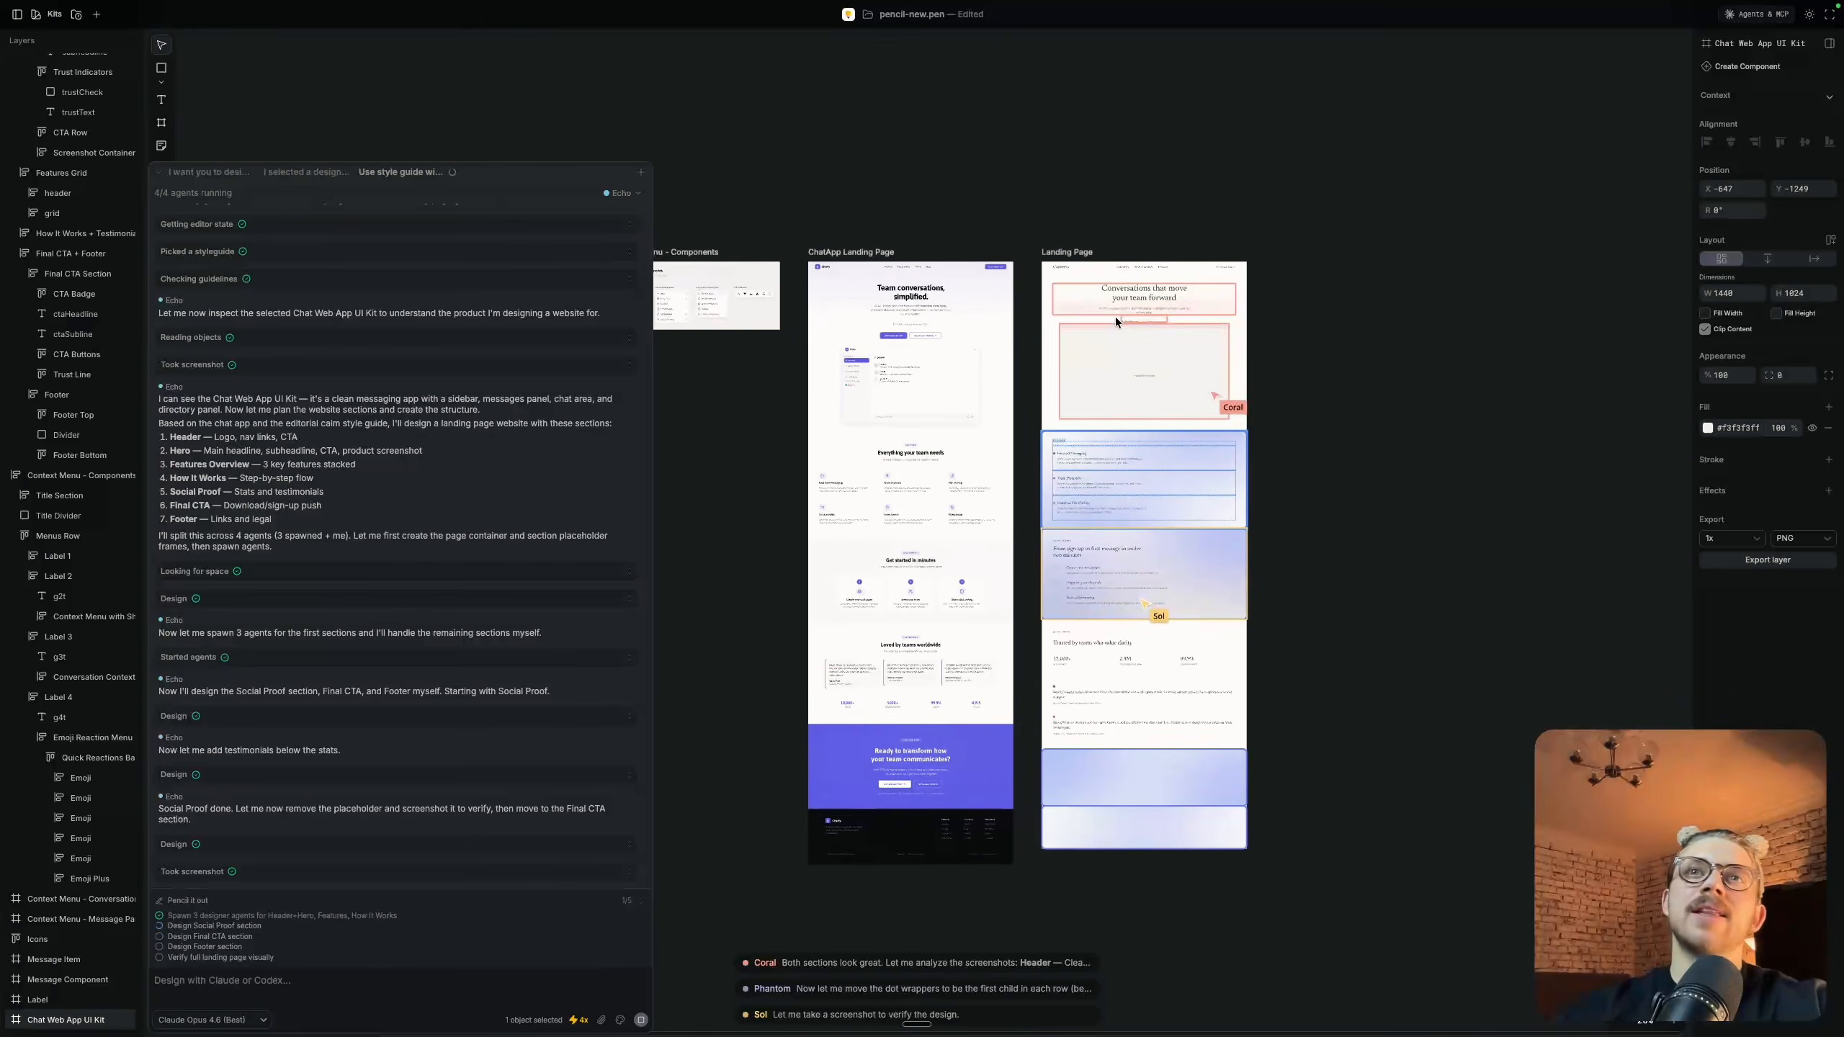
scroll(1115, 318, up, 5)
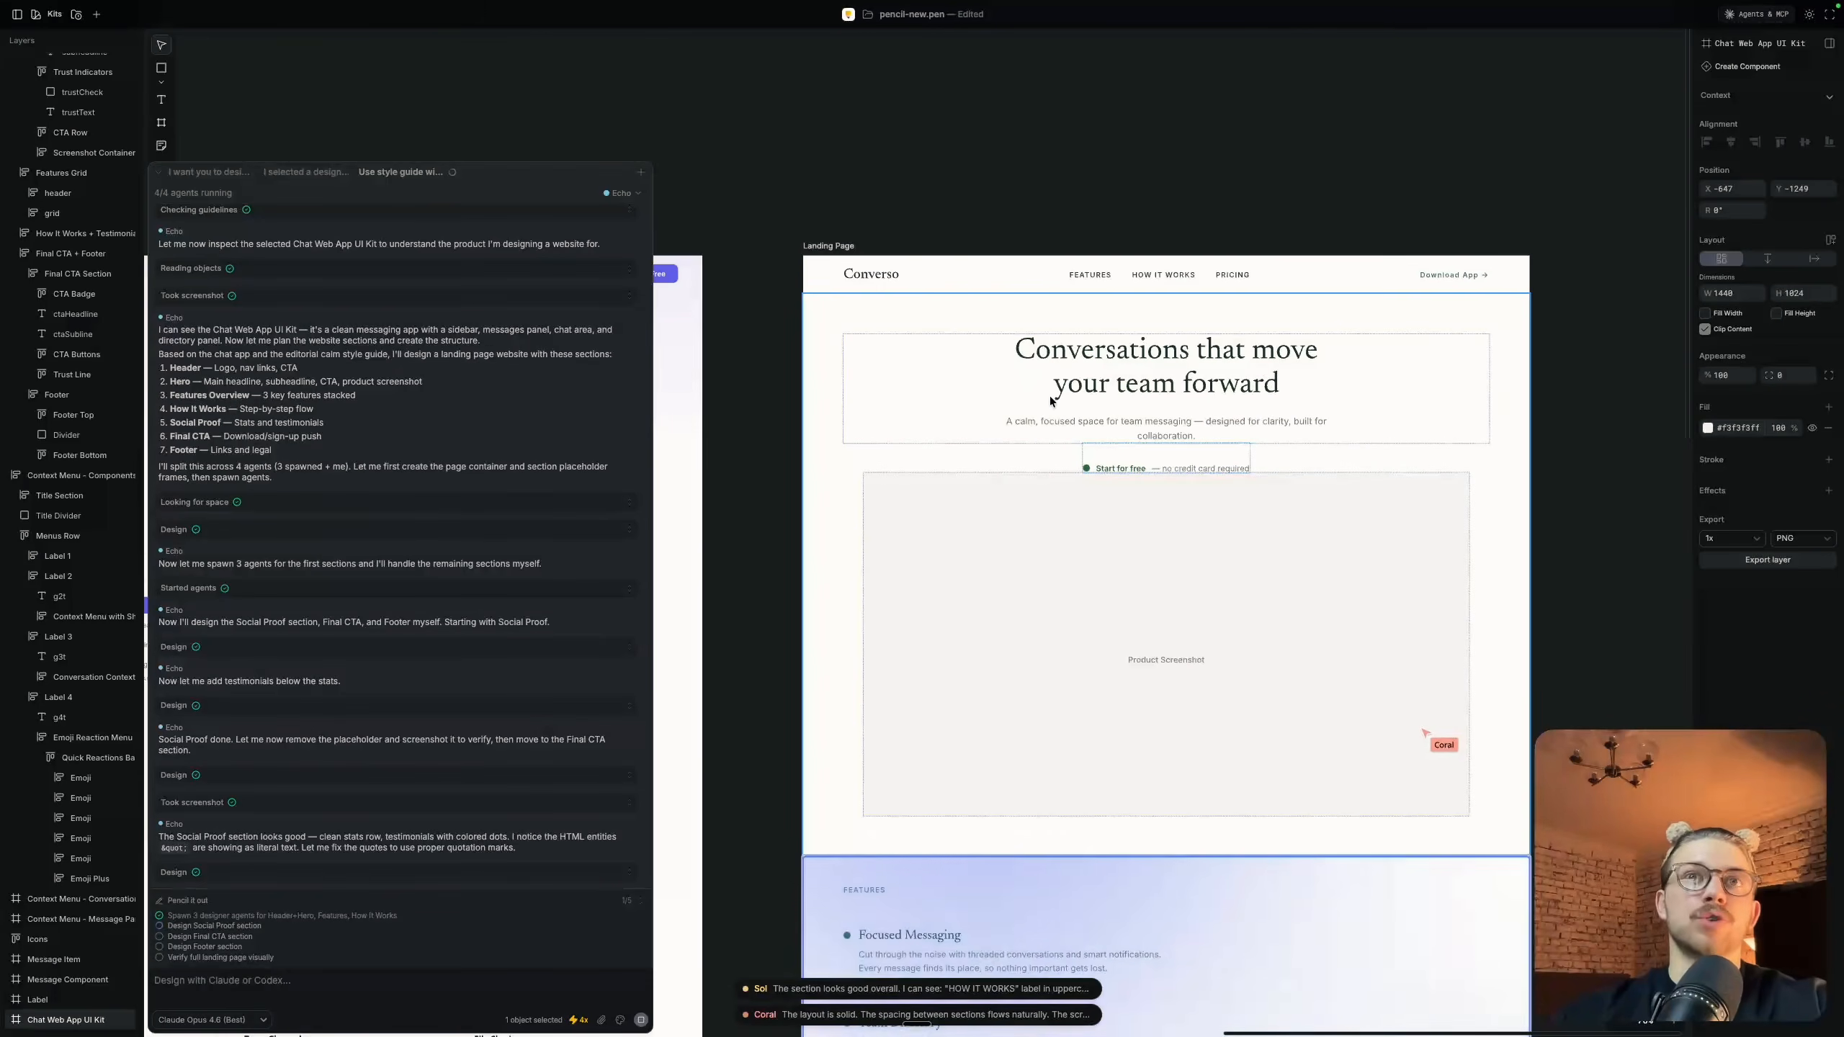
scroll(1049, 395, down, 3)
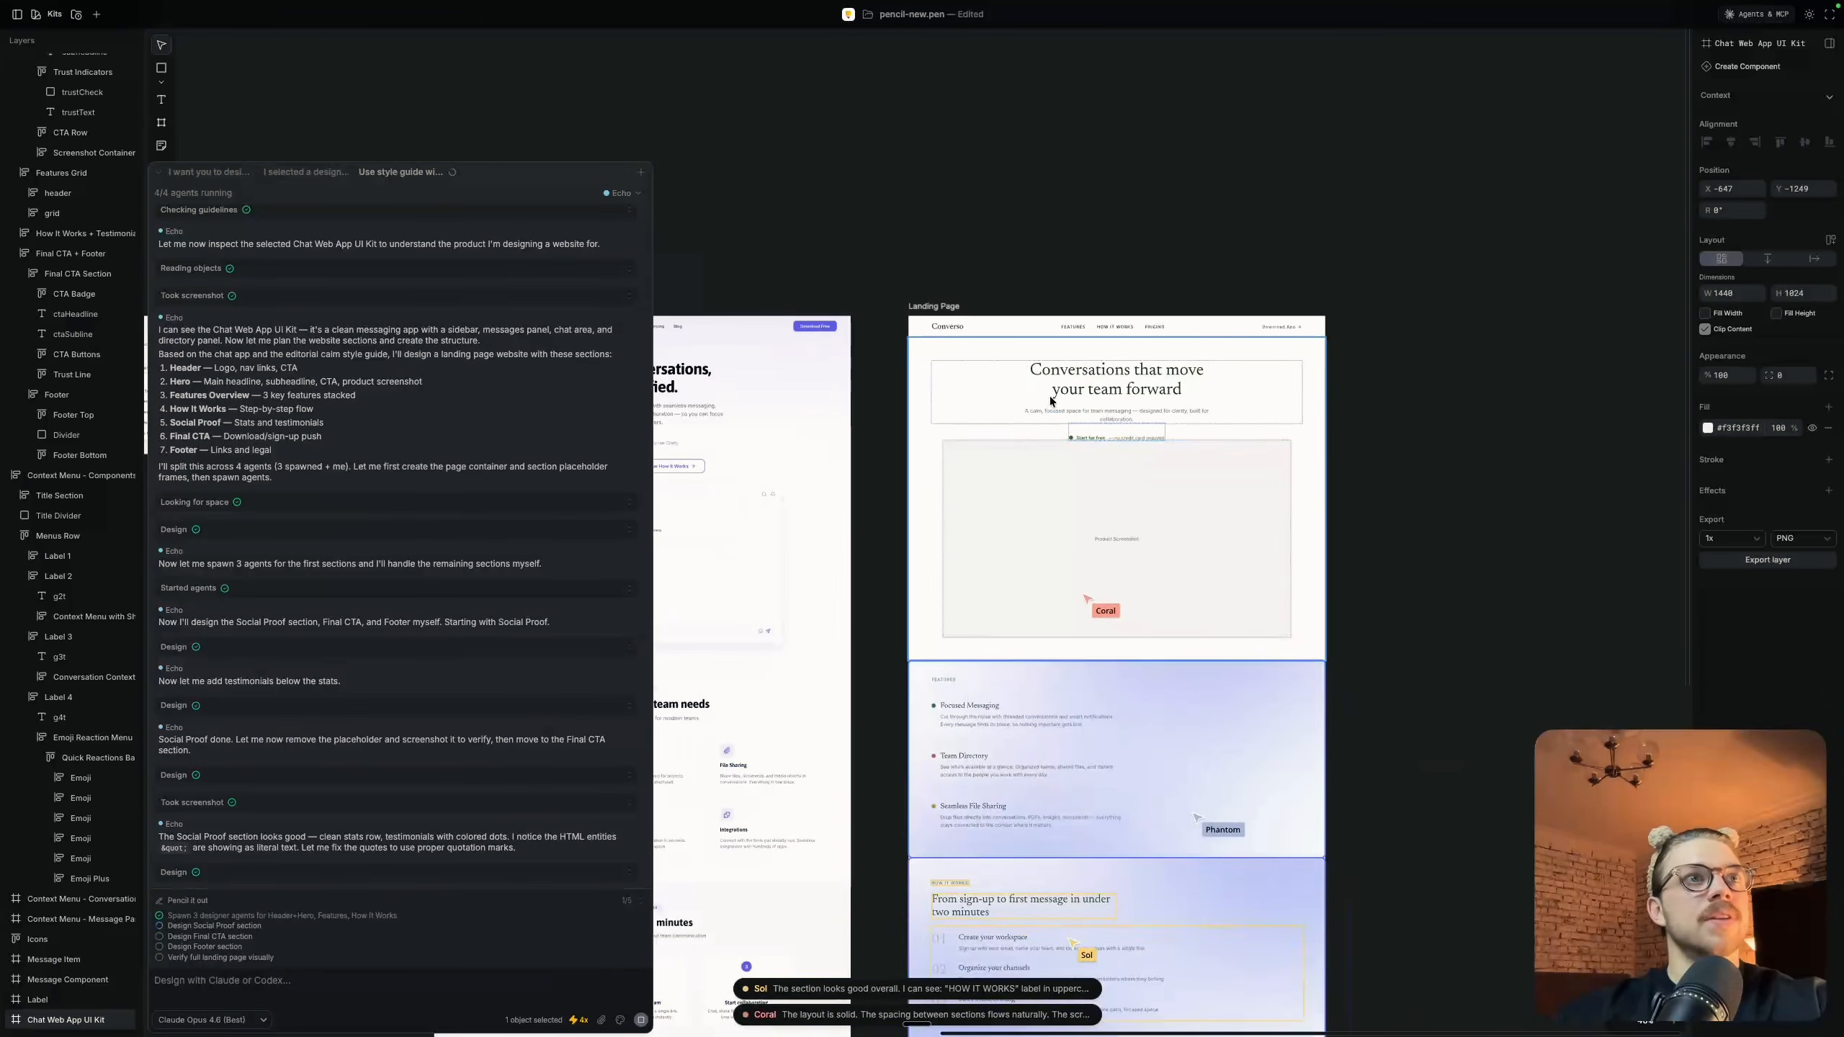
scroll(1049, 395, down, 3)
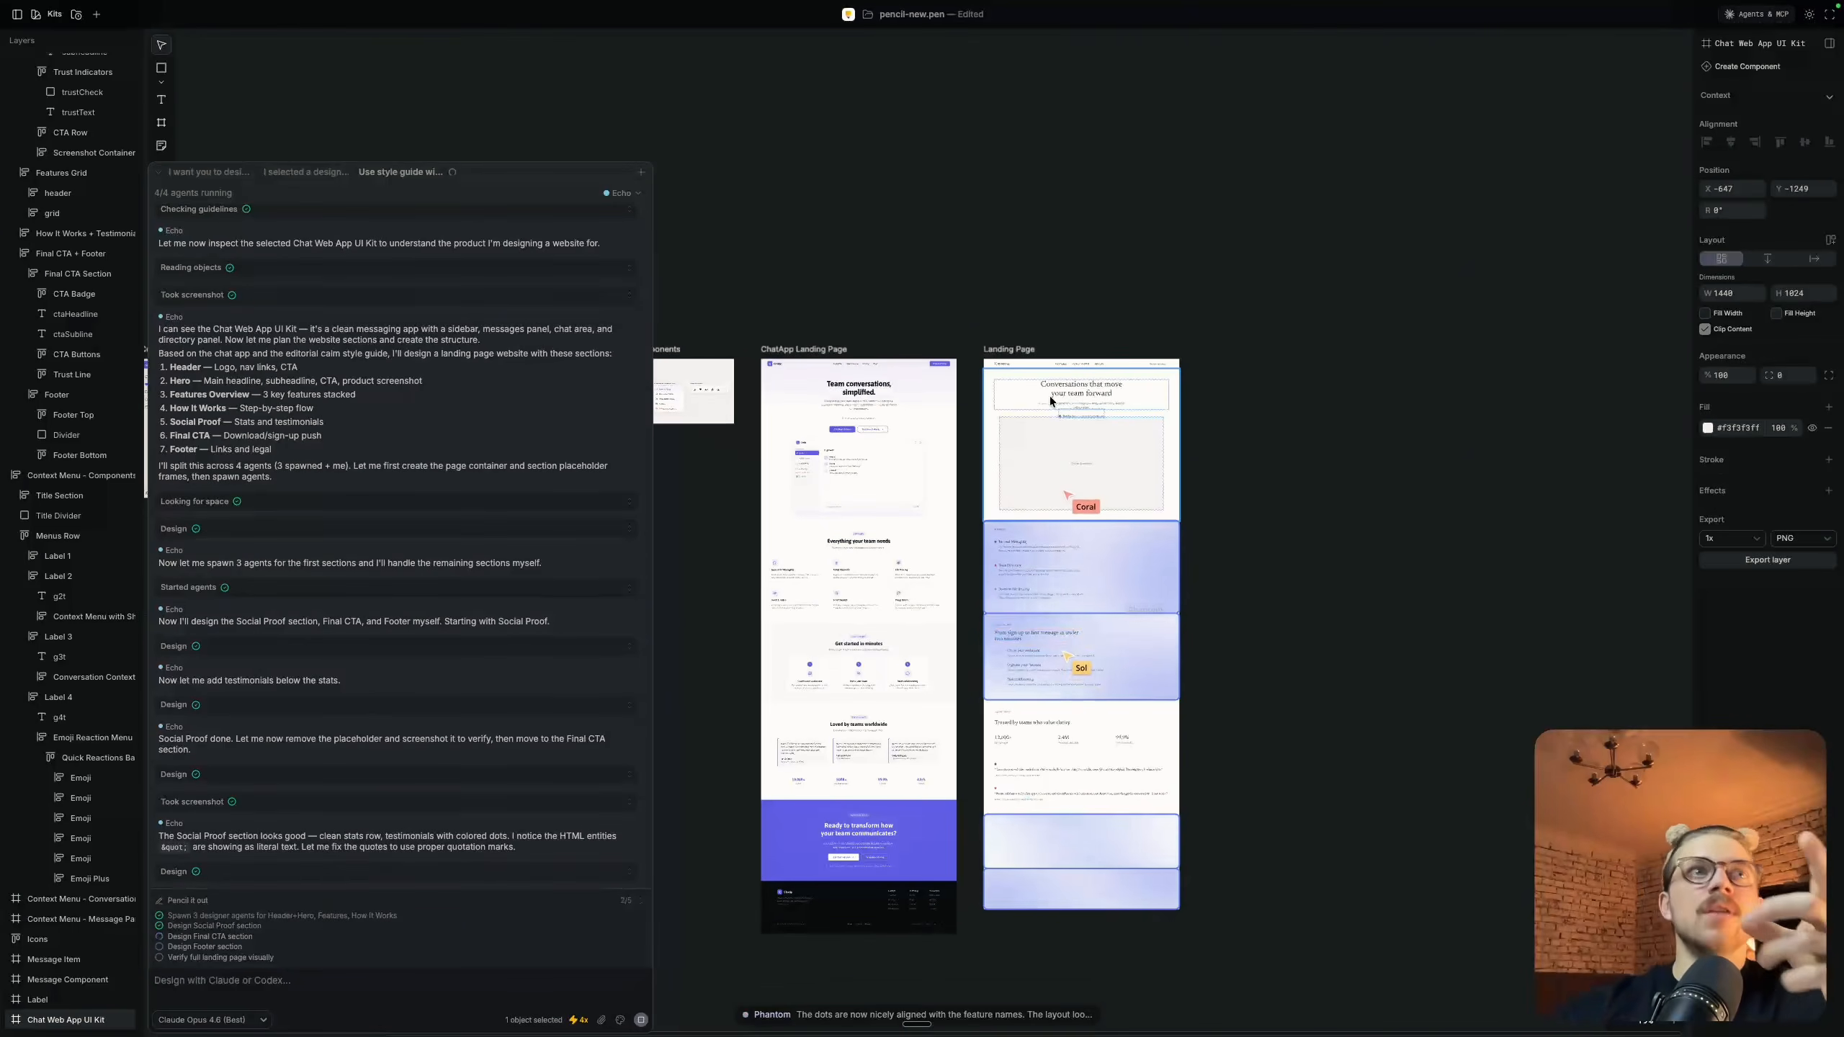
scroll(1073, 355, left, 6)
scroll(1039, 343, right, 3)
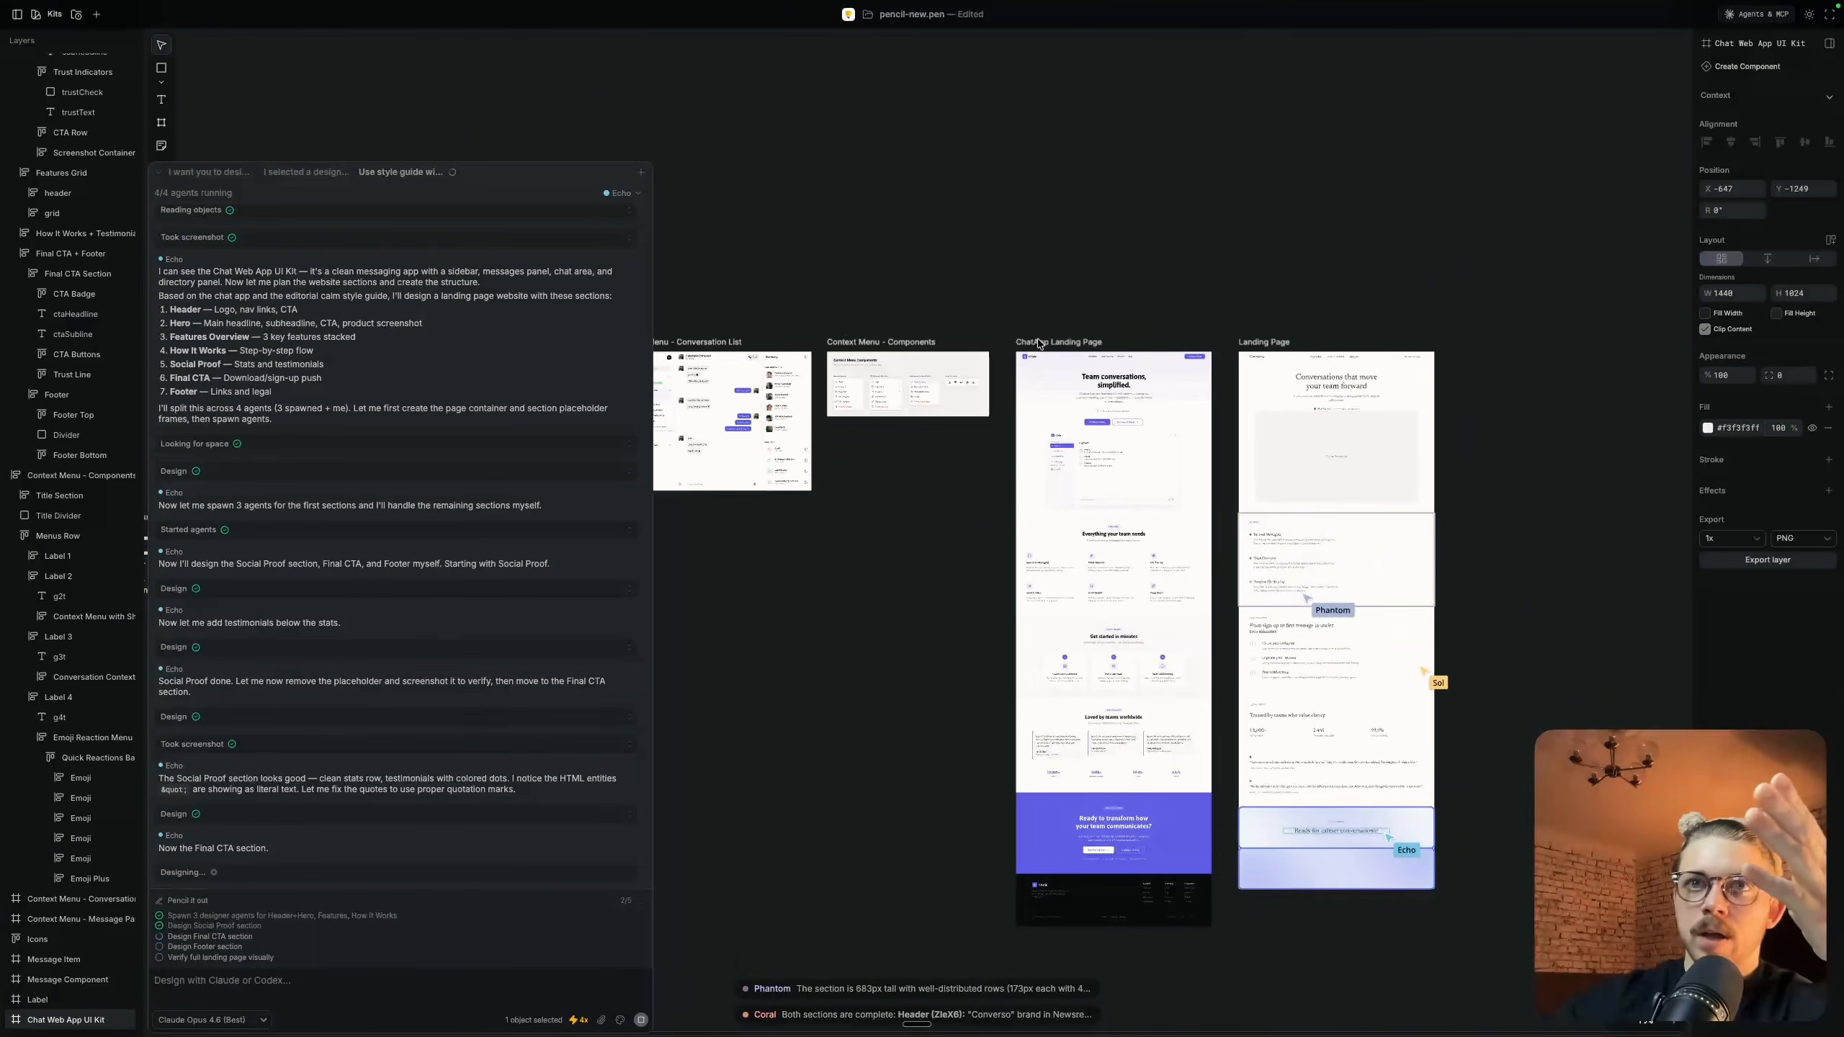
scroll(1040, 343, left, 10)
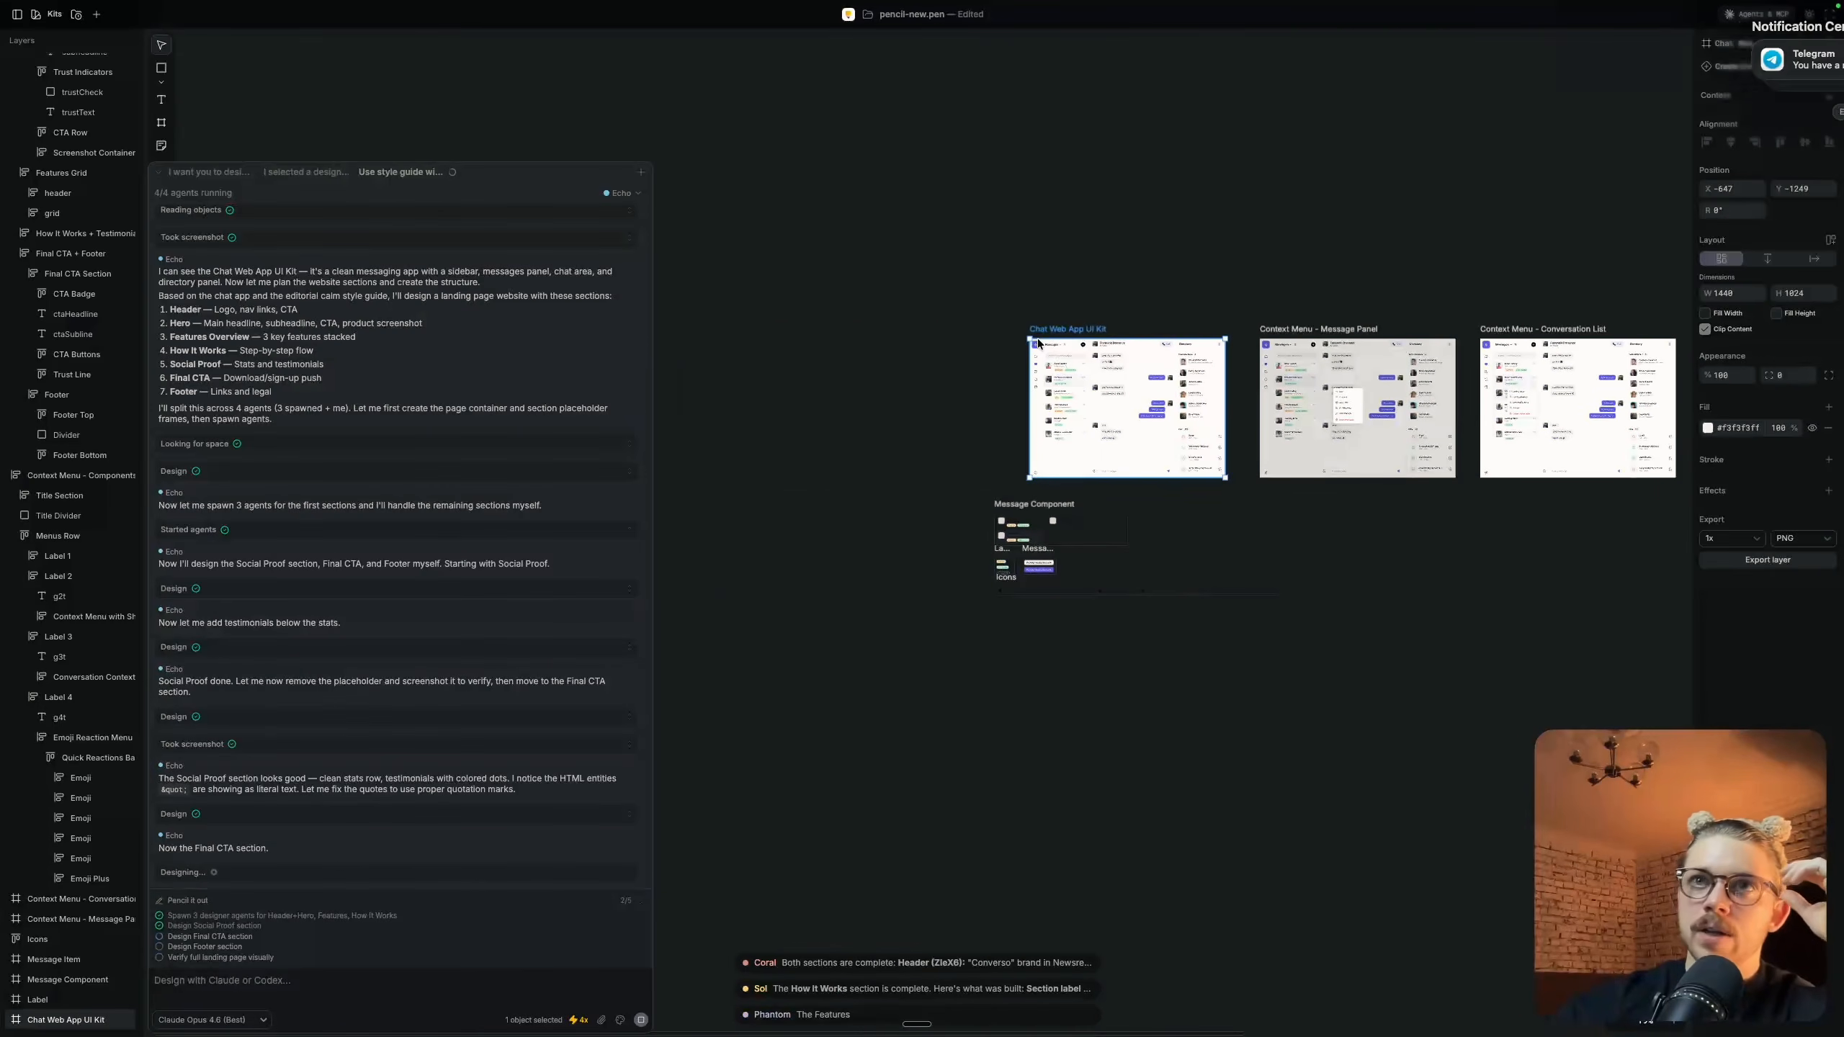
scroll(1038, 343, right, 15)
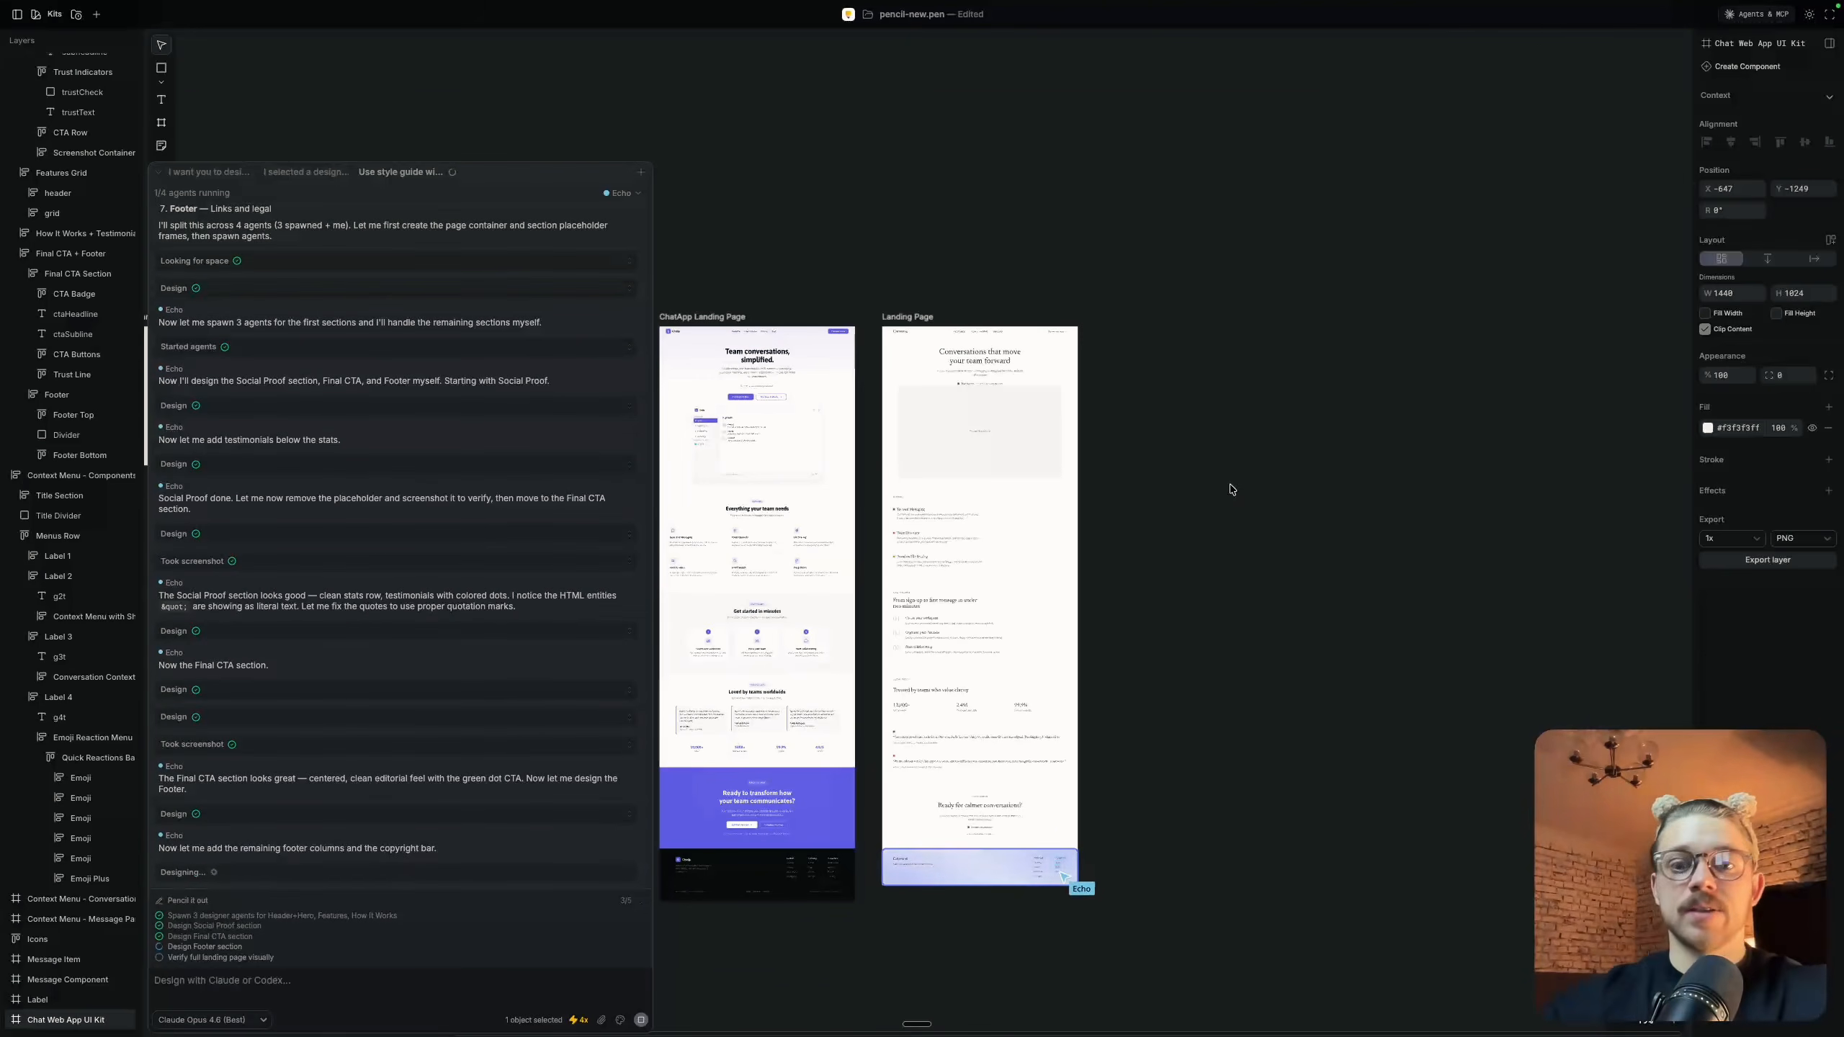
Review the full-length new Landing Page against the context menu frames and the original Chat Web App UI Kit design
scroll(995, 413, up, 10)
scroll(996, 413, up, 3)
scroll(905, 376, up, 5)
scroll(905, 376, down, 15)
scroll(1122, 390, left, 6)
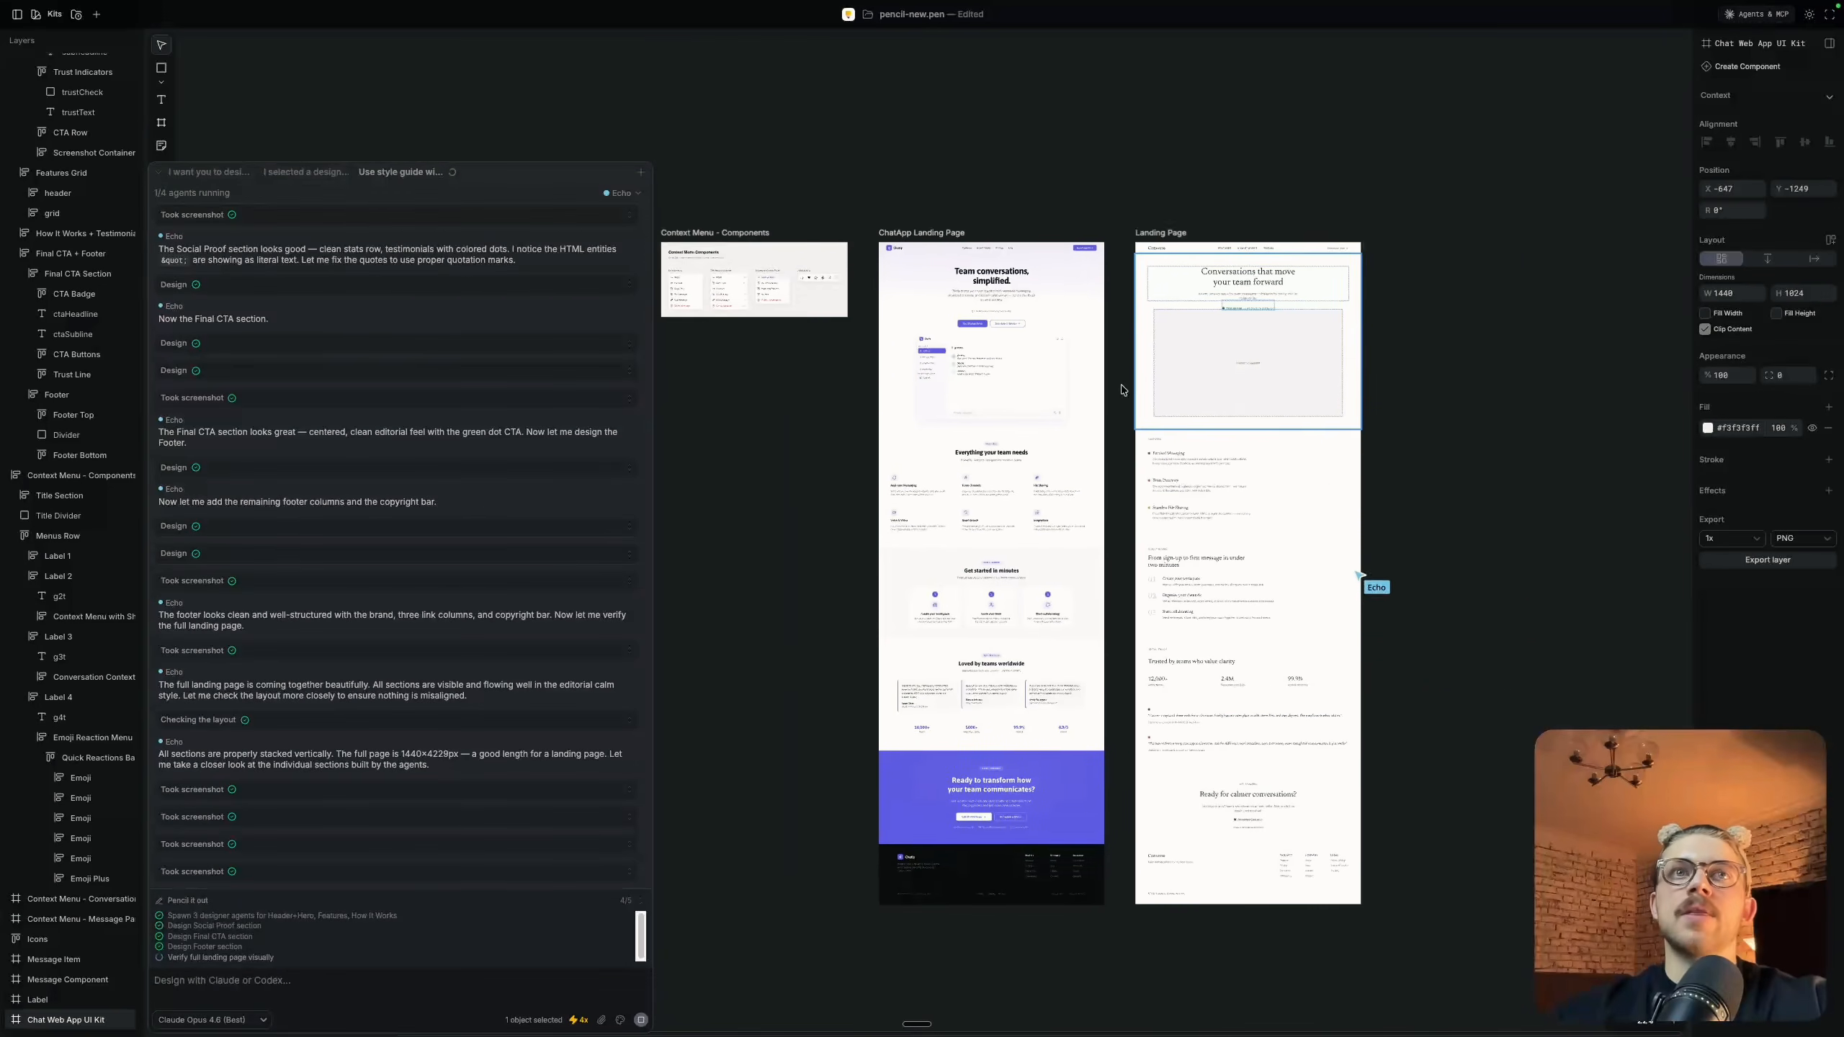
scroll(1122, 390, right, 3)
scroll(1122, 389, up, 1)
scroll(1286, 401, left, 10)
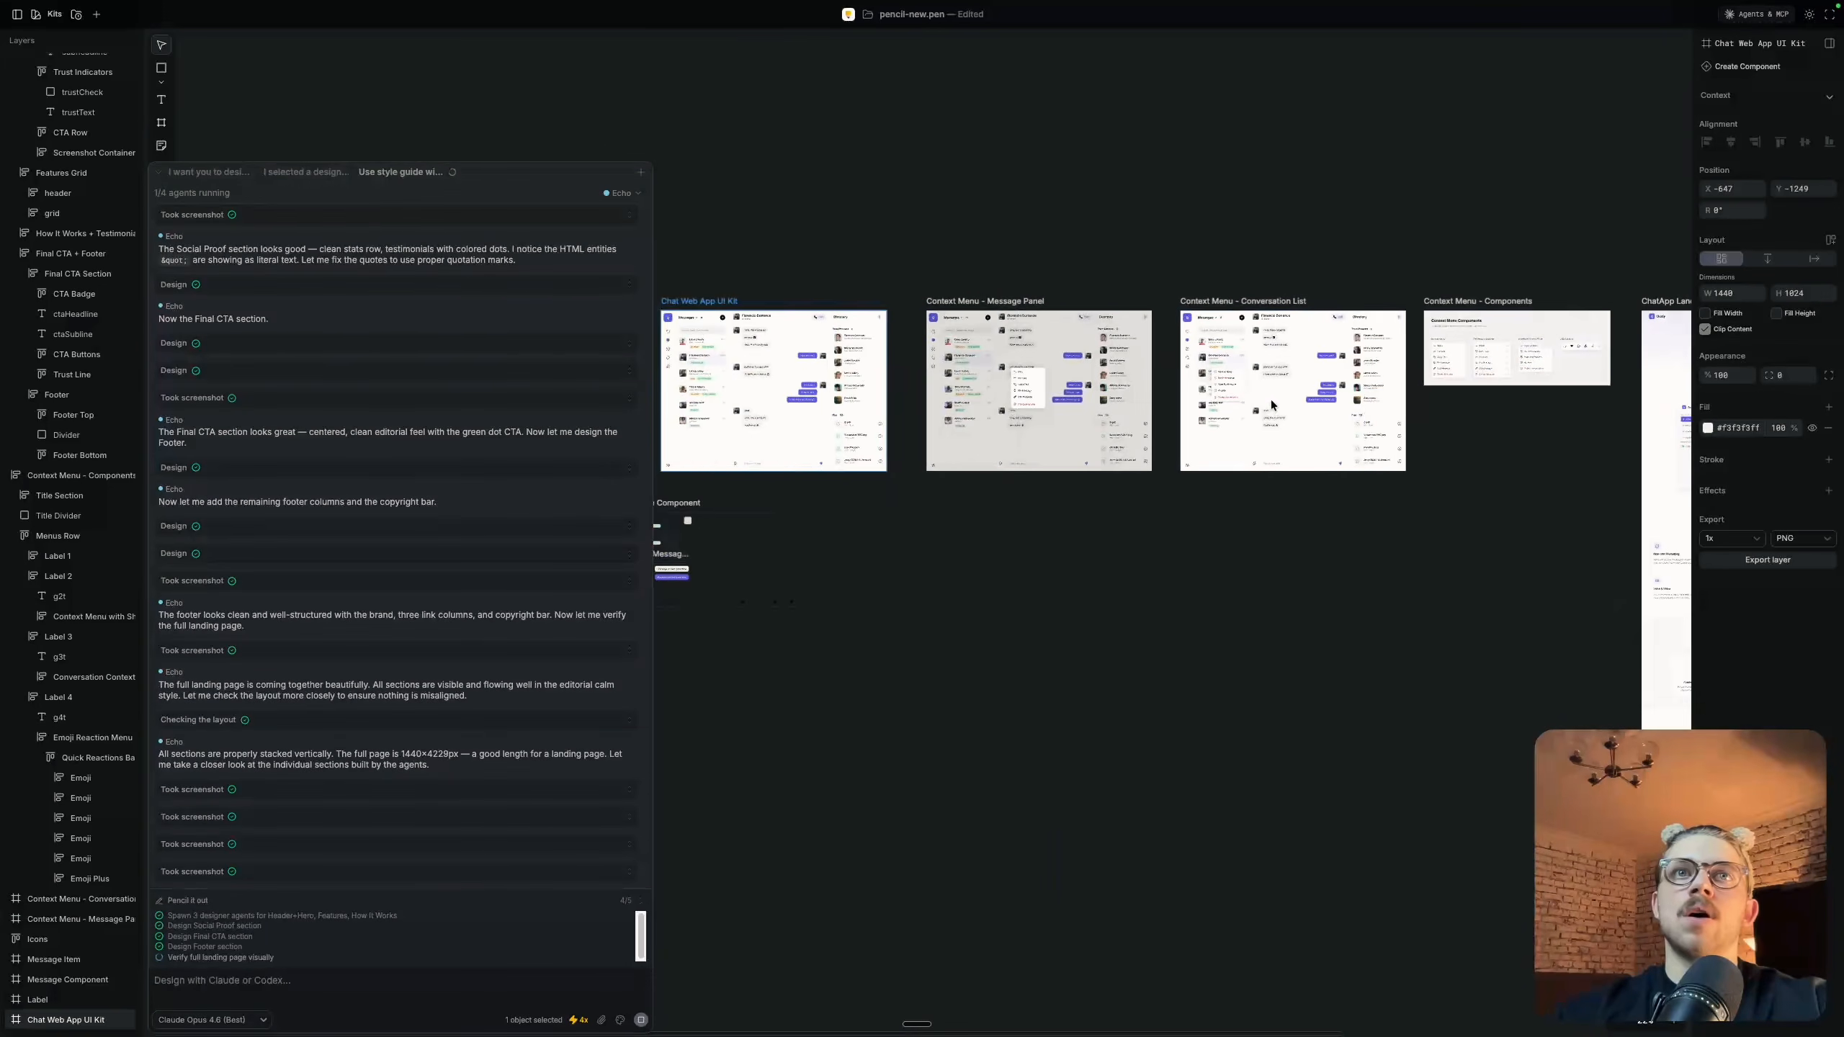
scroll(778, 355, up, 10)
scroll(779, 355, left, 5)
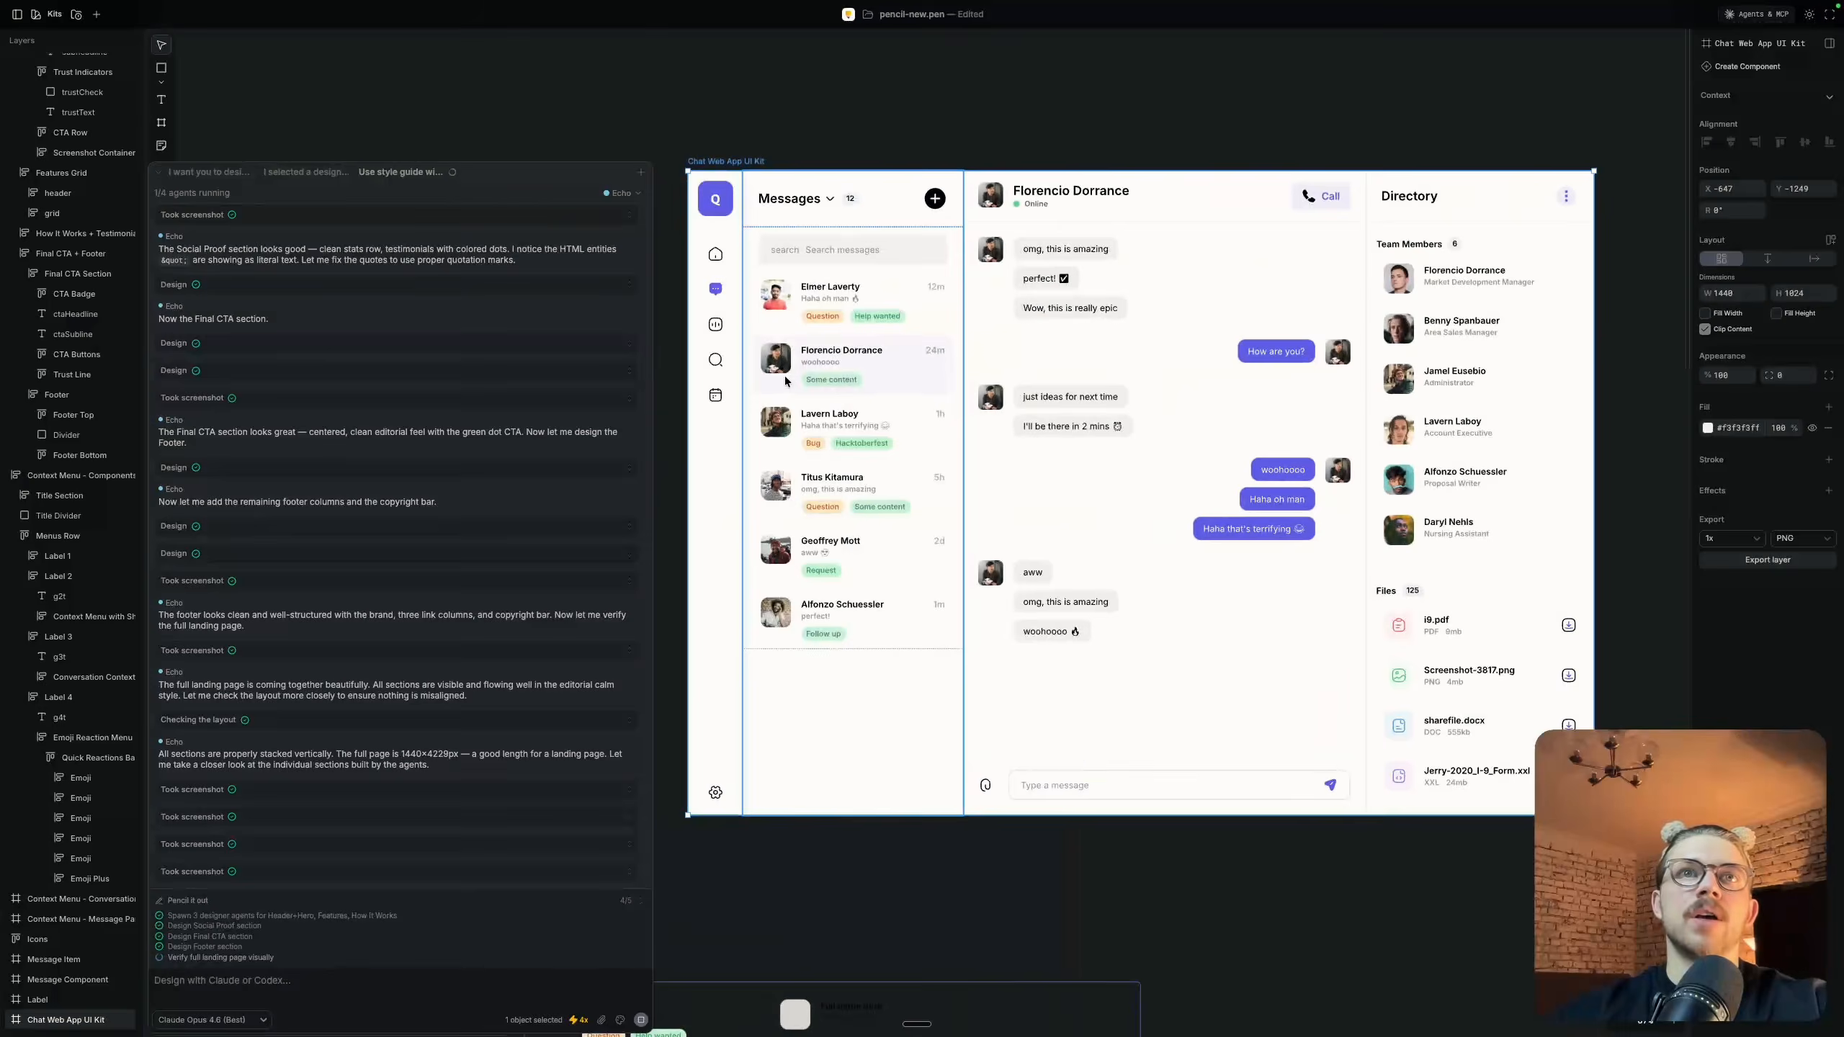
Examine the product screenshot area in the new Landing Page's hero as the agent fills it with the chat app design
scroll(785, 375, down, 10)
scroll(785, 378, right, 6)
scroll(1196, 447, up, 10)
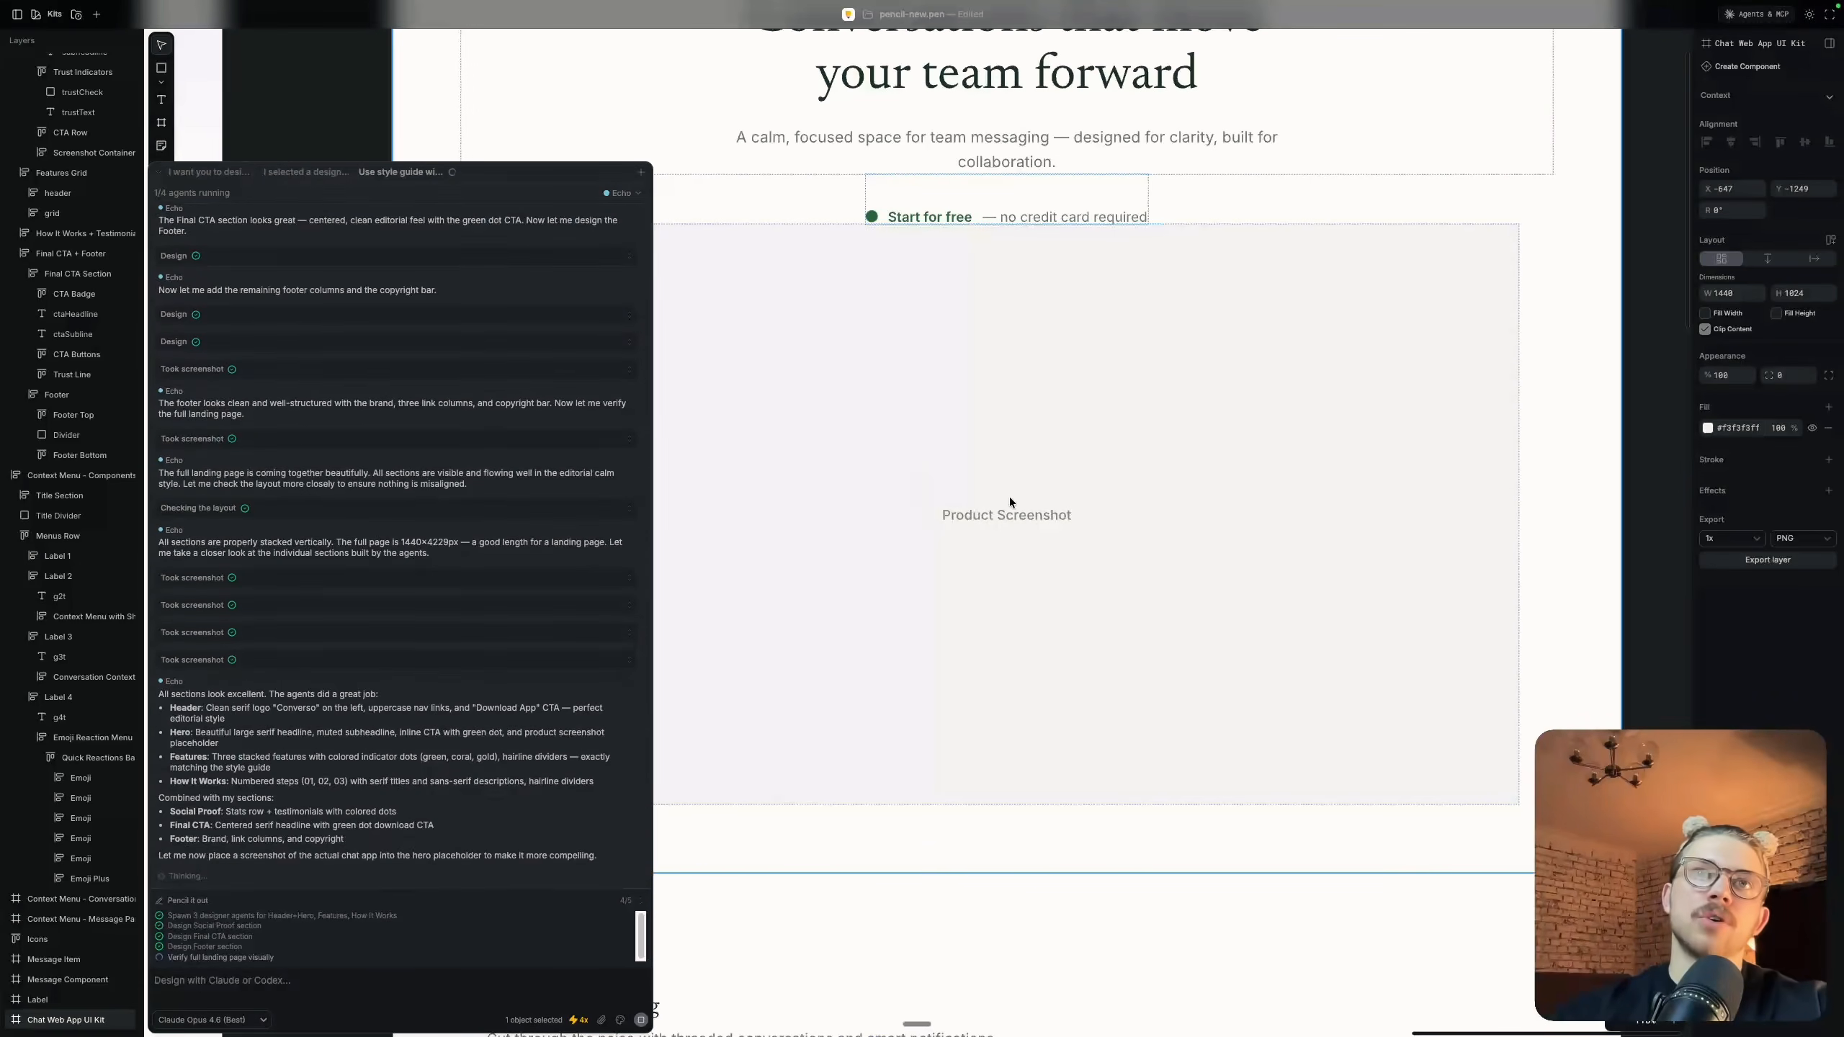
scroll(1009, 496, down, 5)
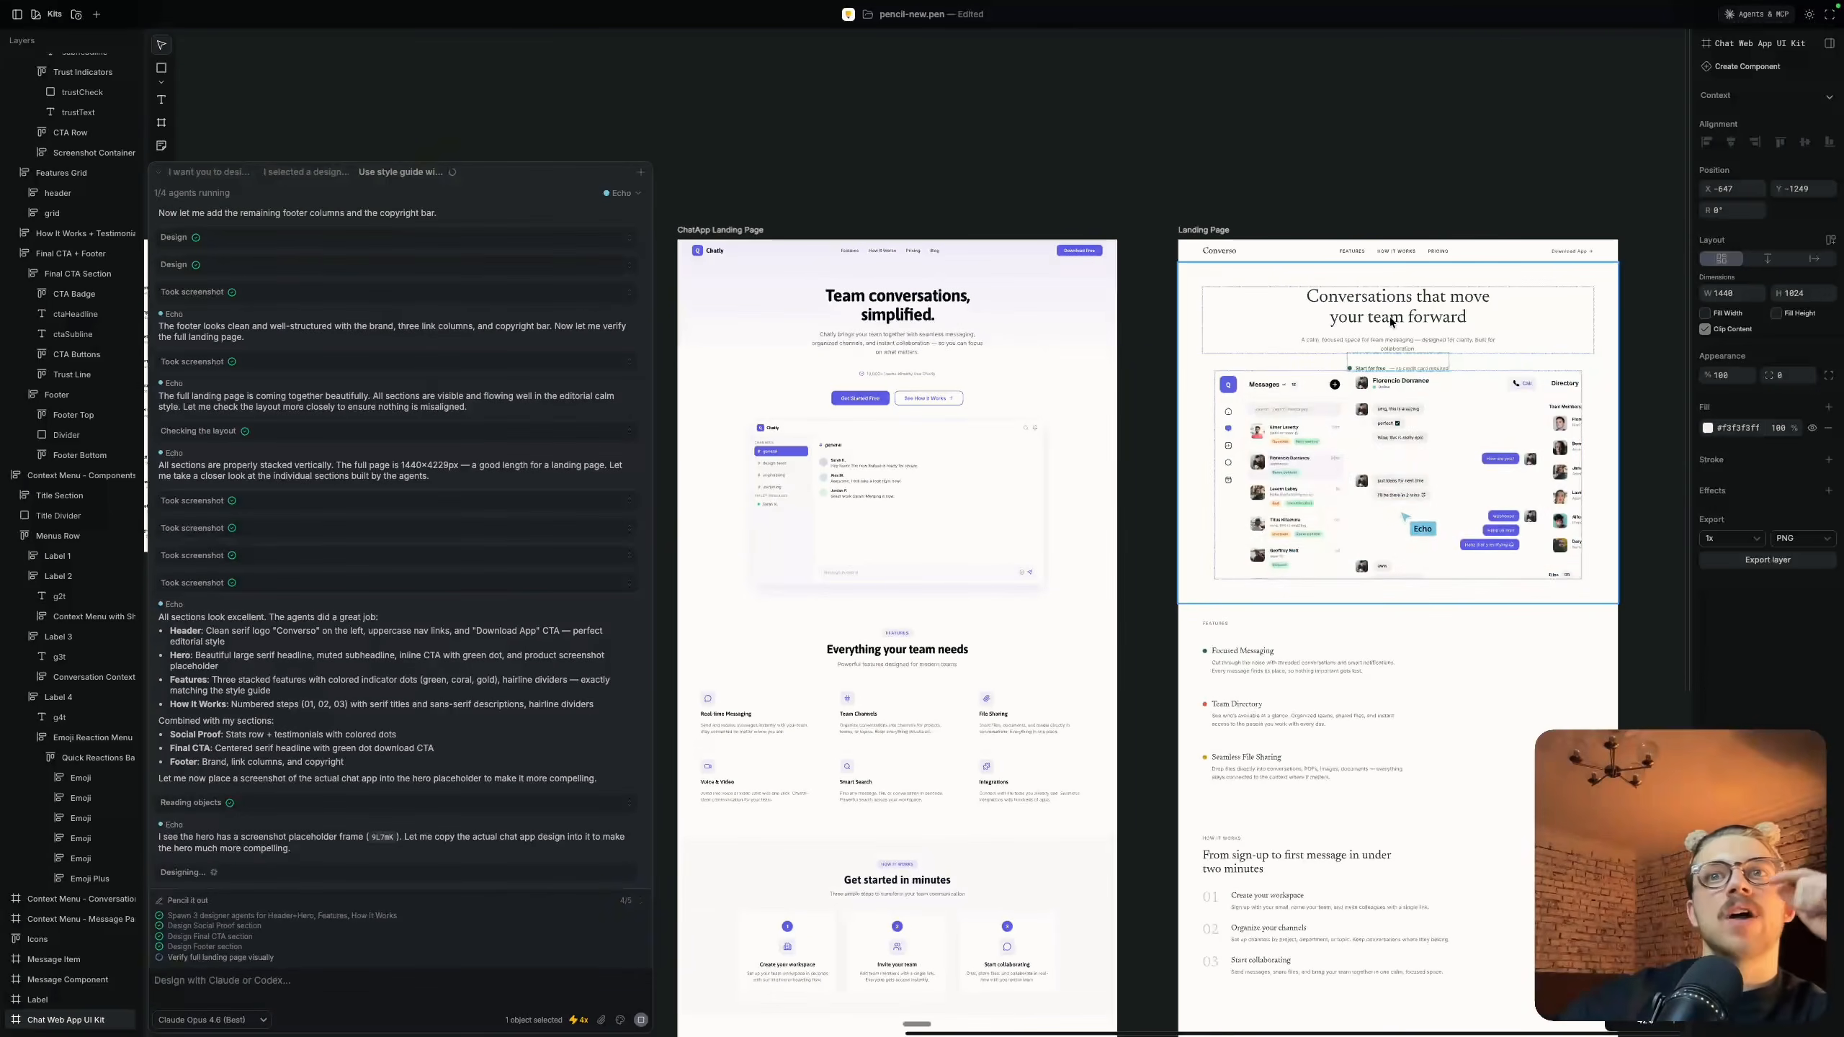
scroll(1388, 318, right, 3)
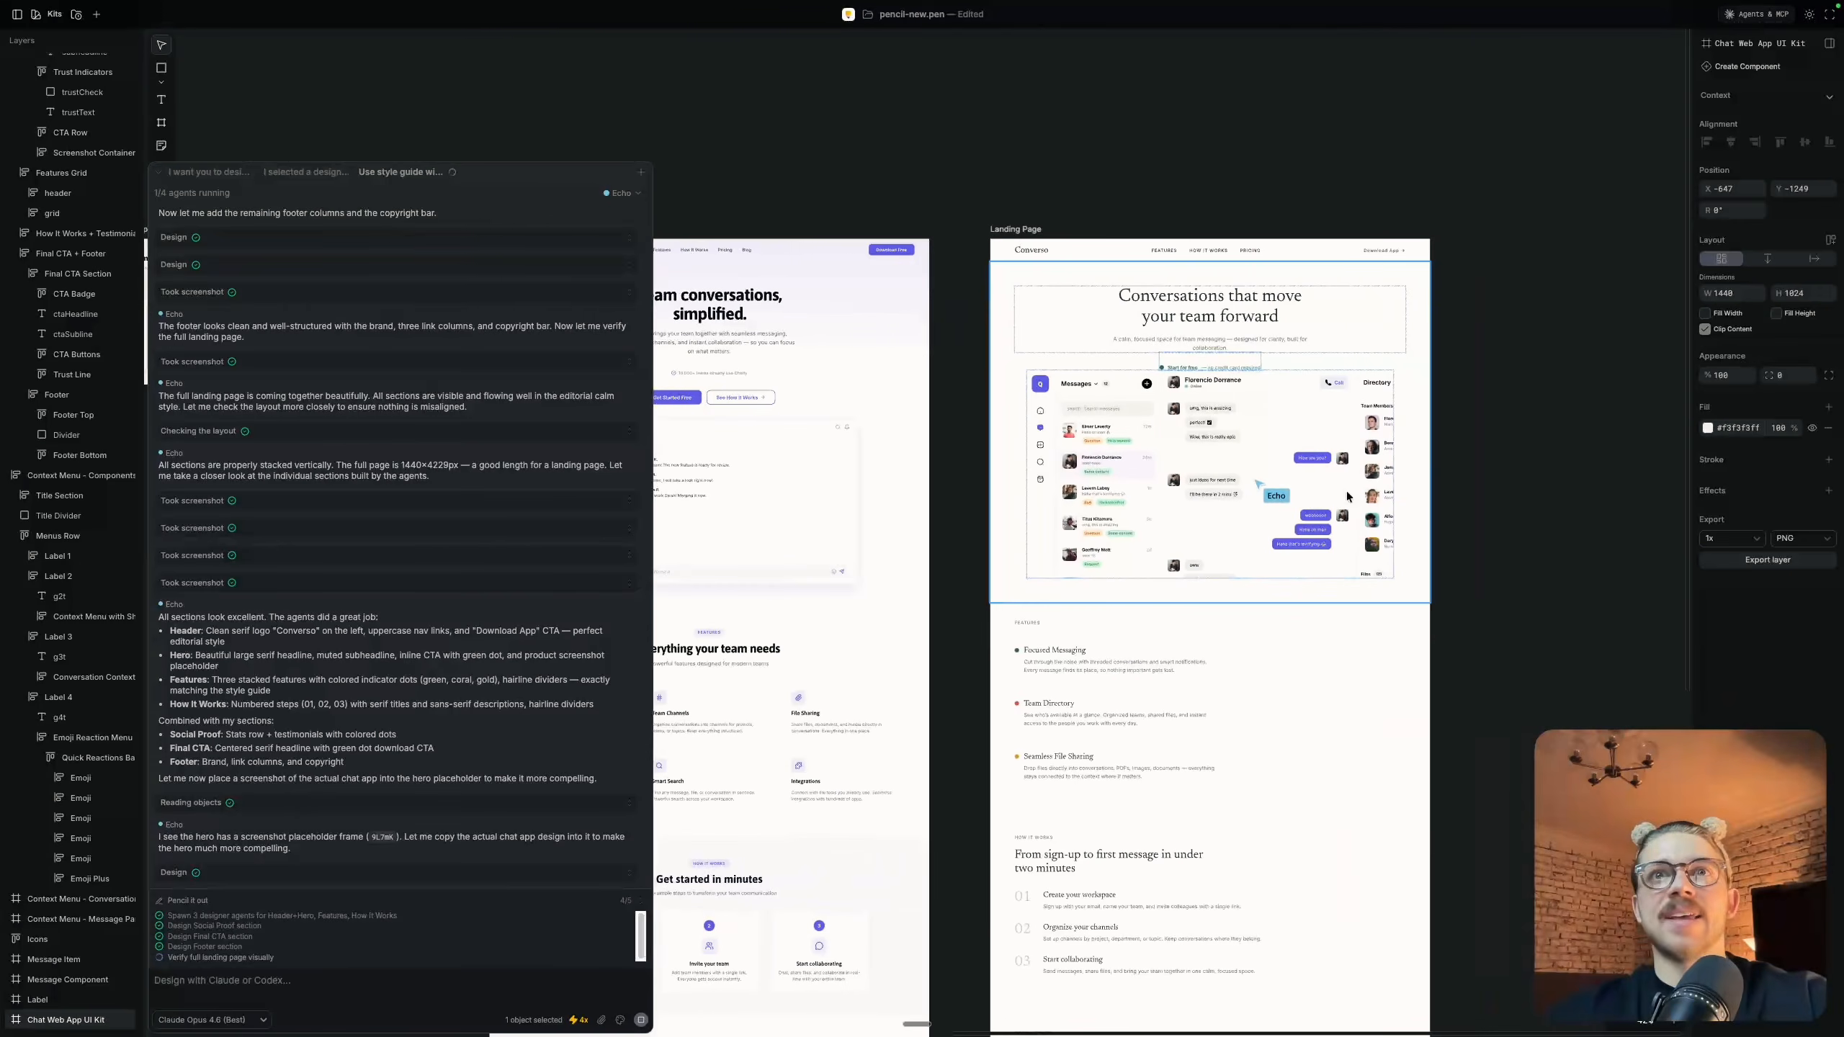
scroll(1211, 448, up, 8)
scroll(1211, 447, down, 8)
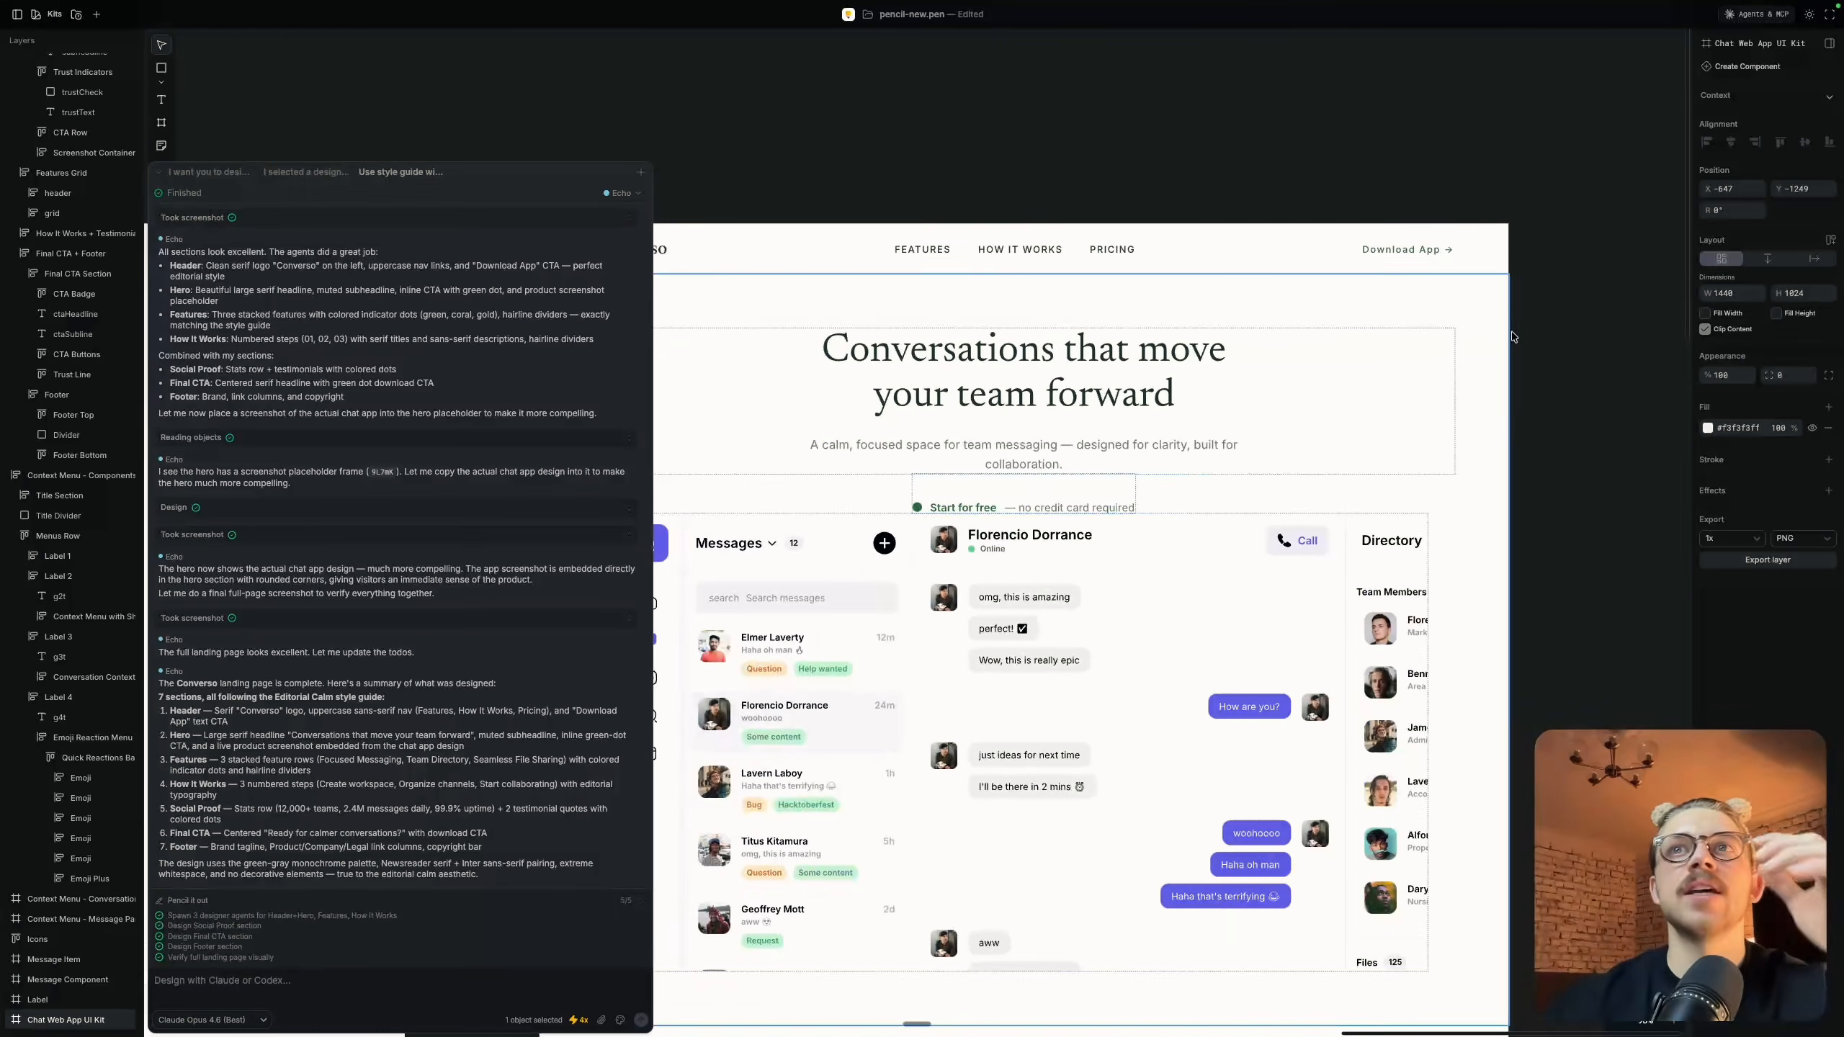
Inspect the finished Converso hero and the edges of its embedded chat app screenshot up close
click(1575, 324)
scroll(1574, 324, left, 2)
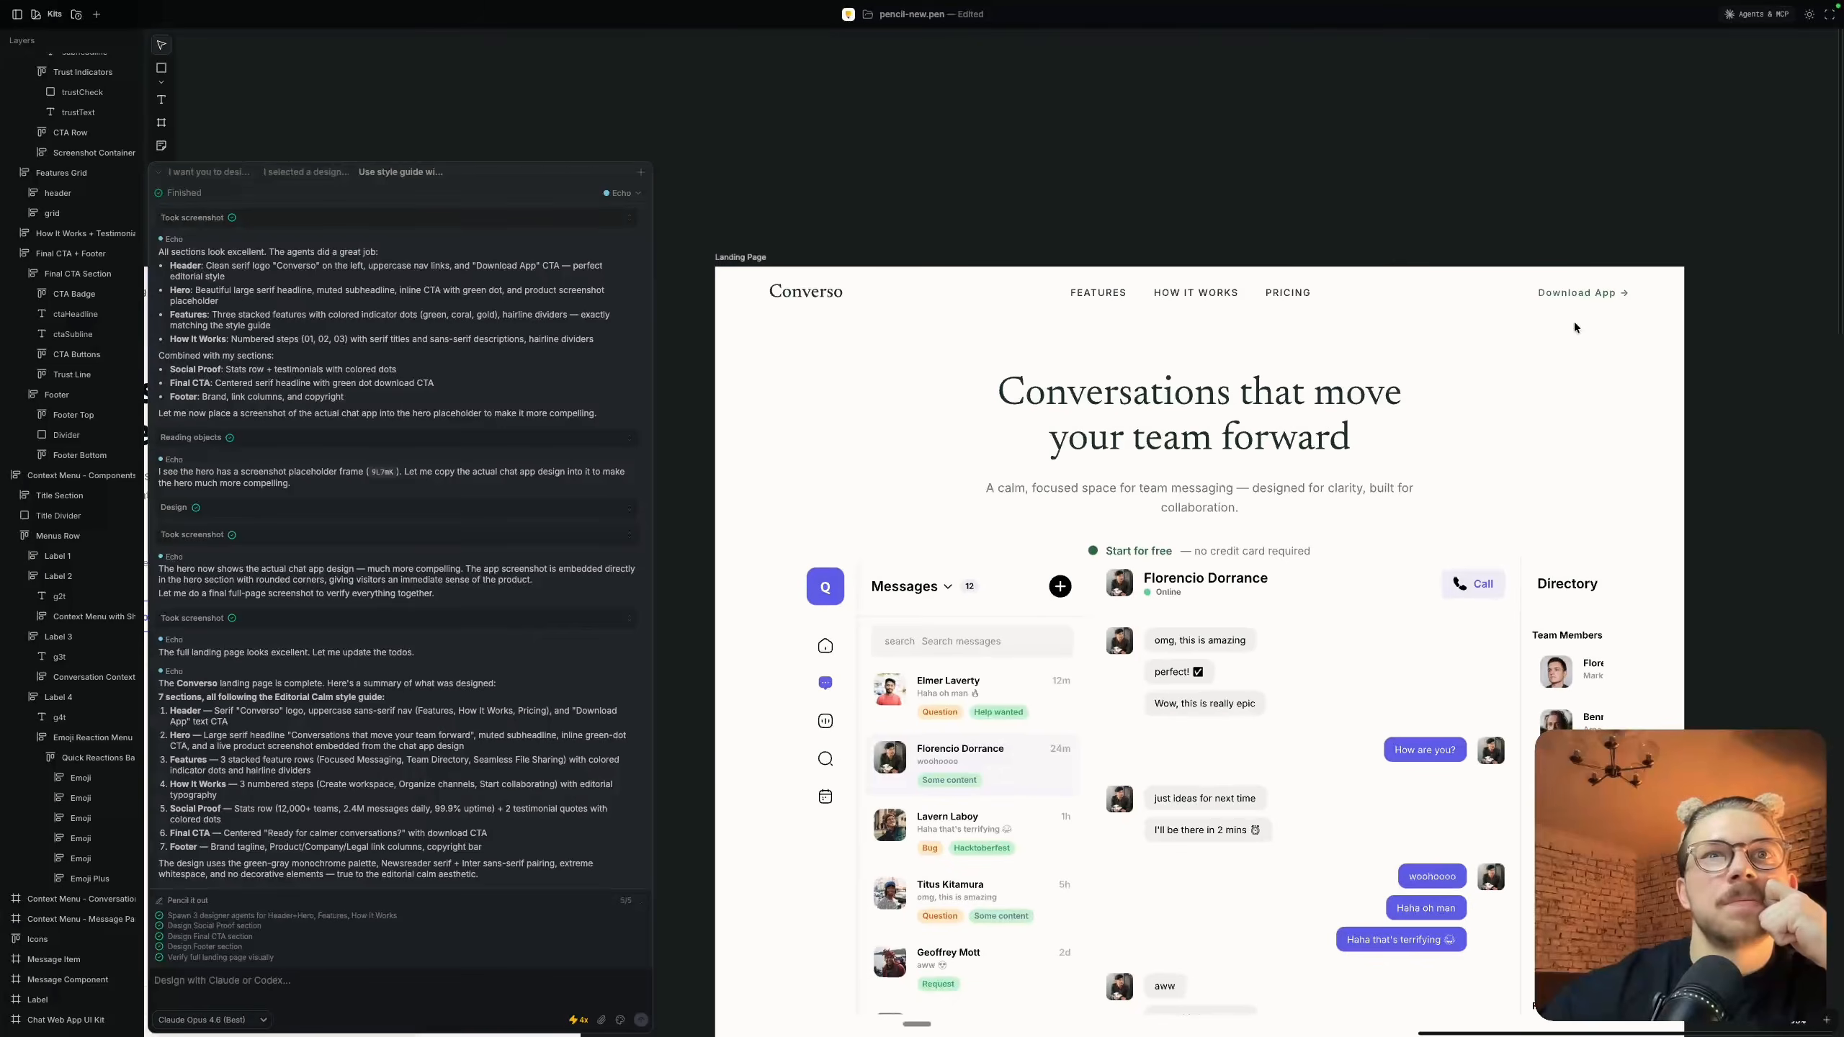
scroll(1573, 322, down, 5)
click(1297, 369)
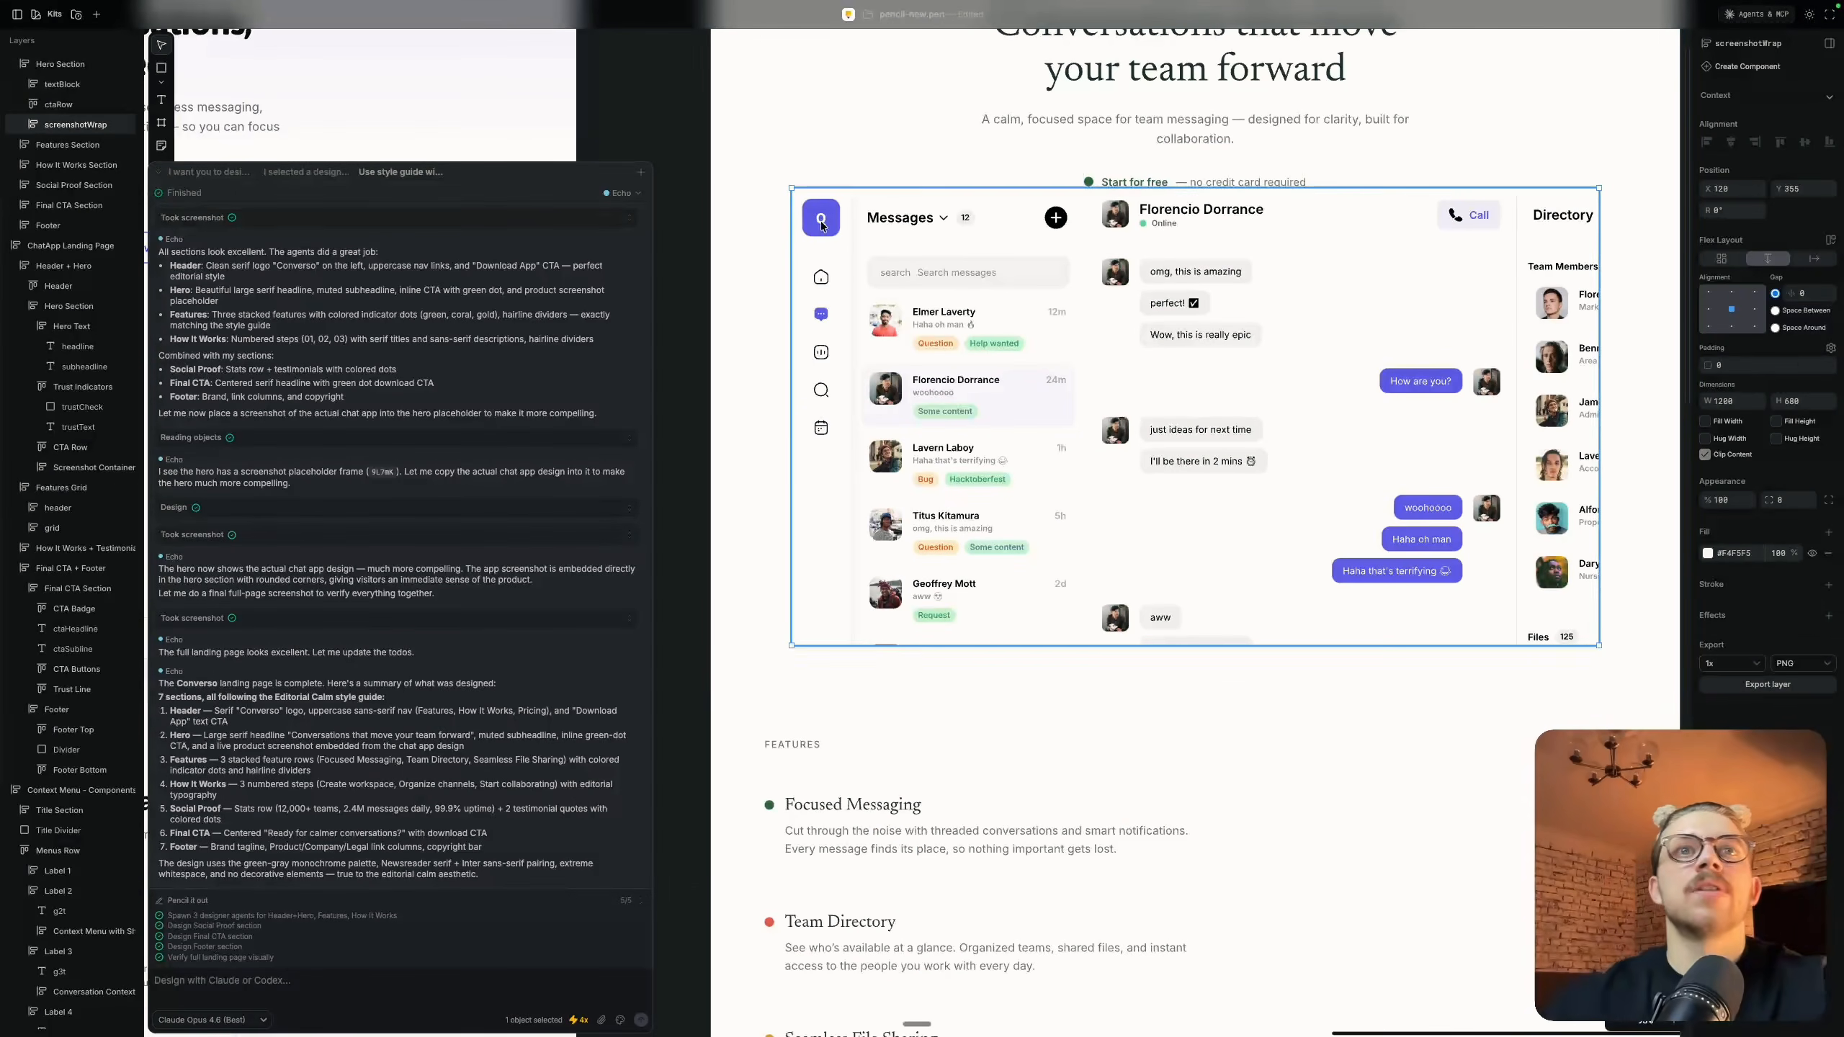
click(739, 390)
ctrl+scroll(780, 380, up, 5)
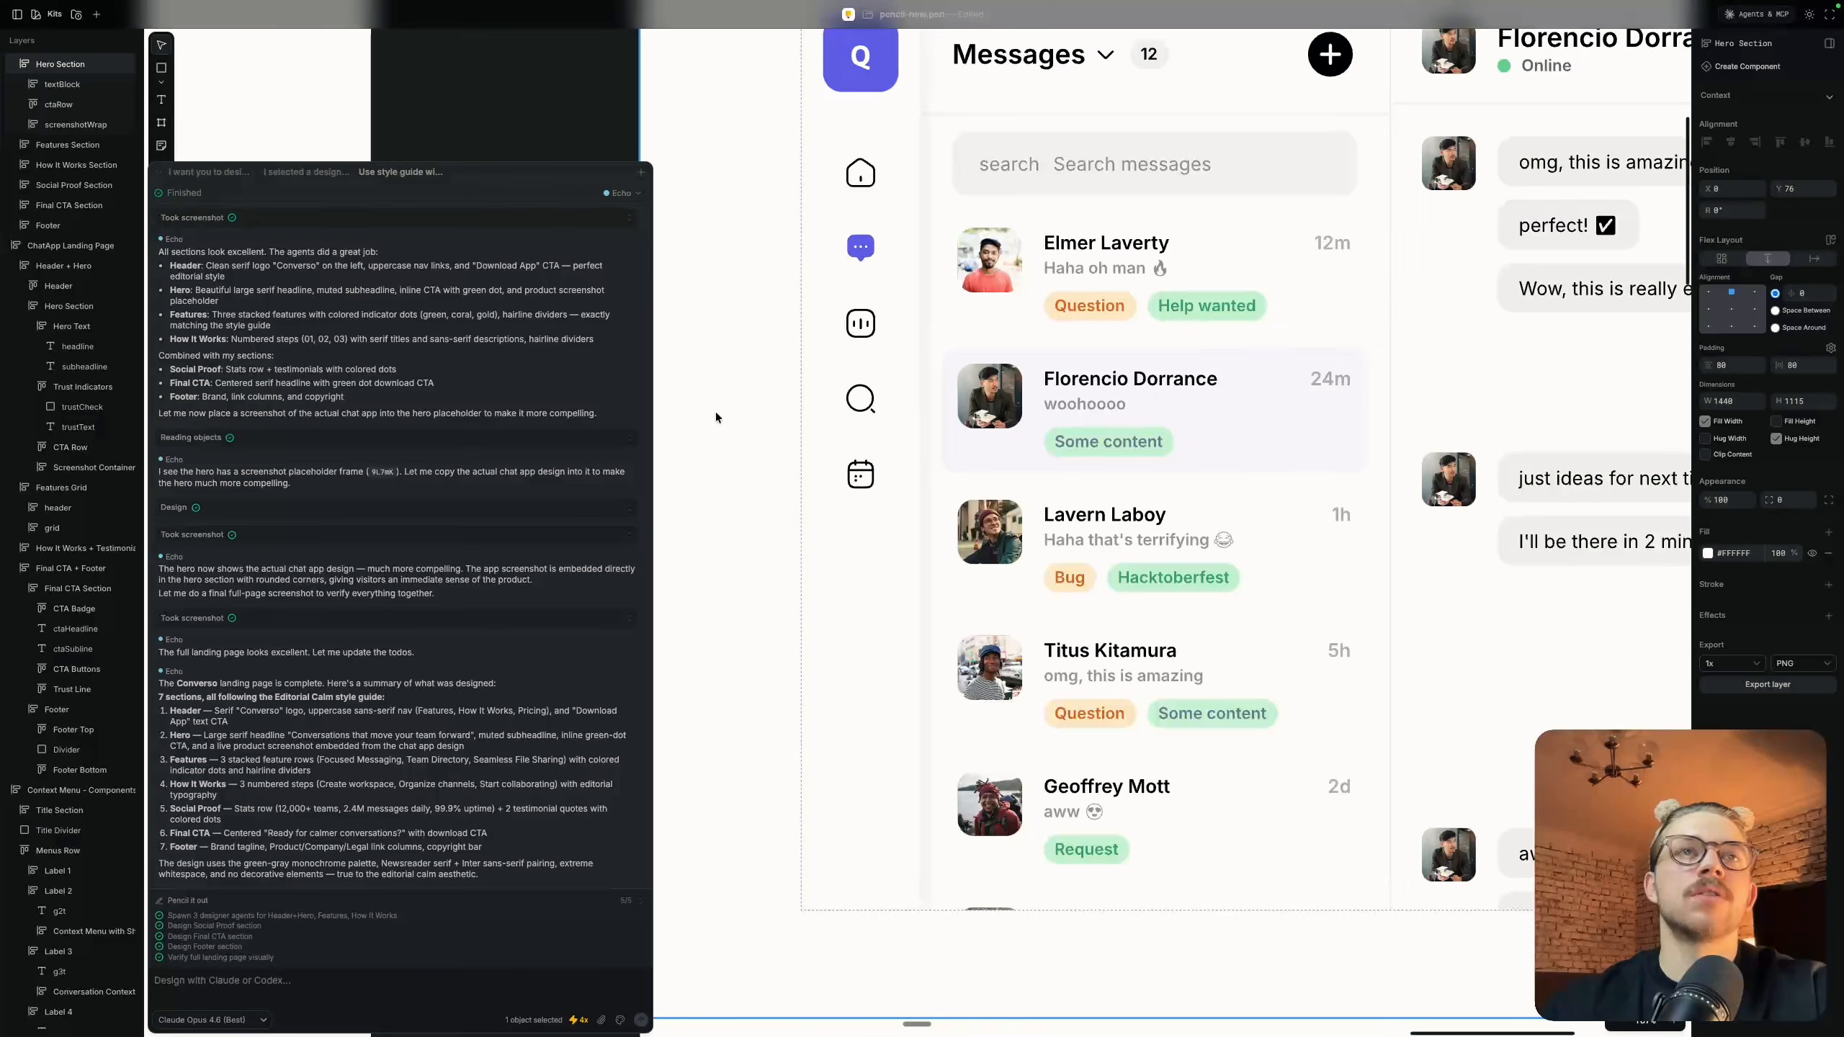
ctrl+scroll(714, 412, down, 5)
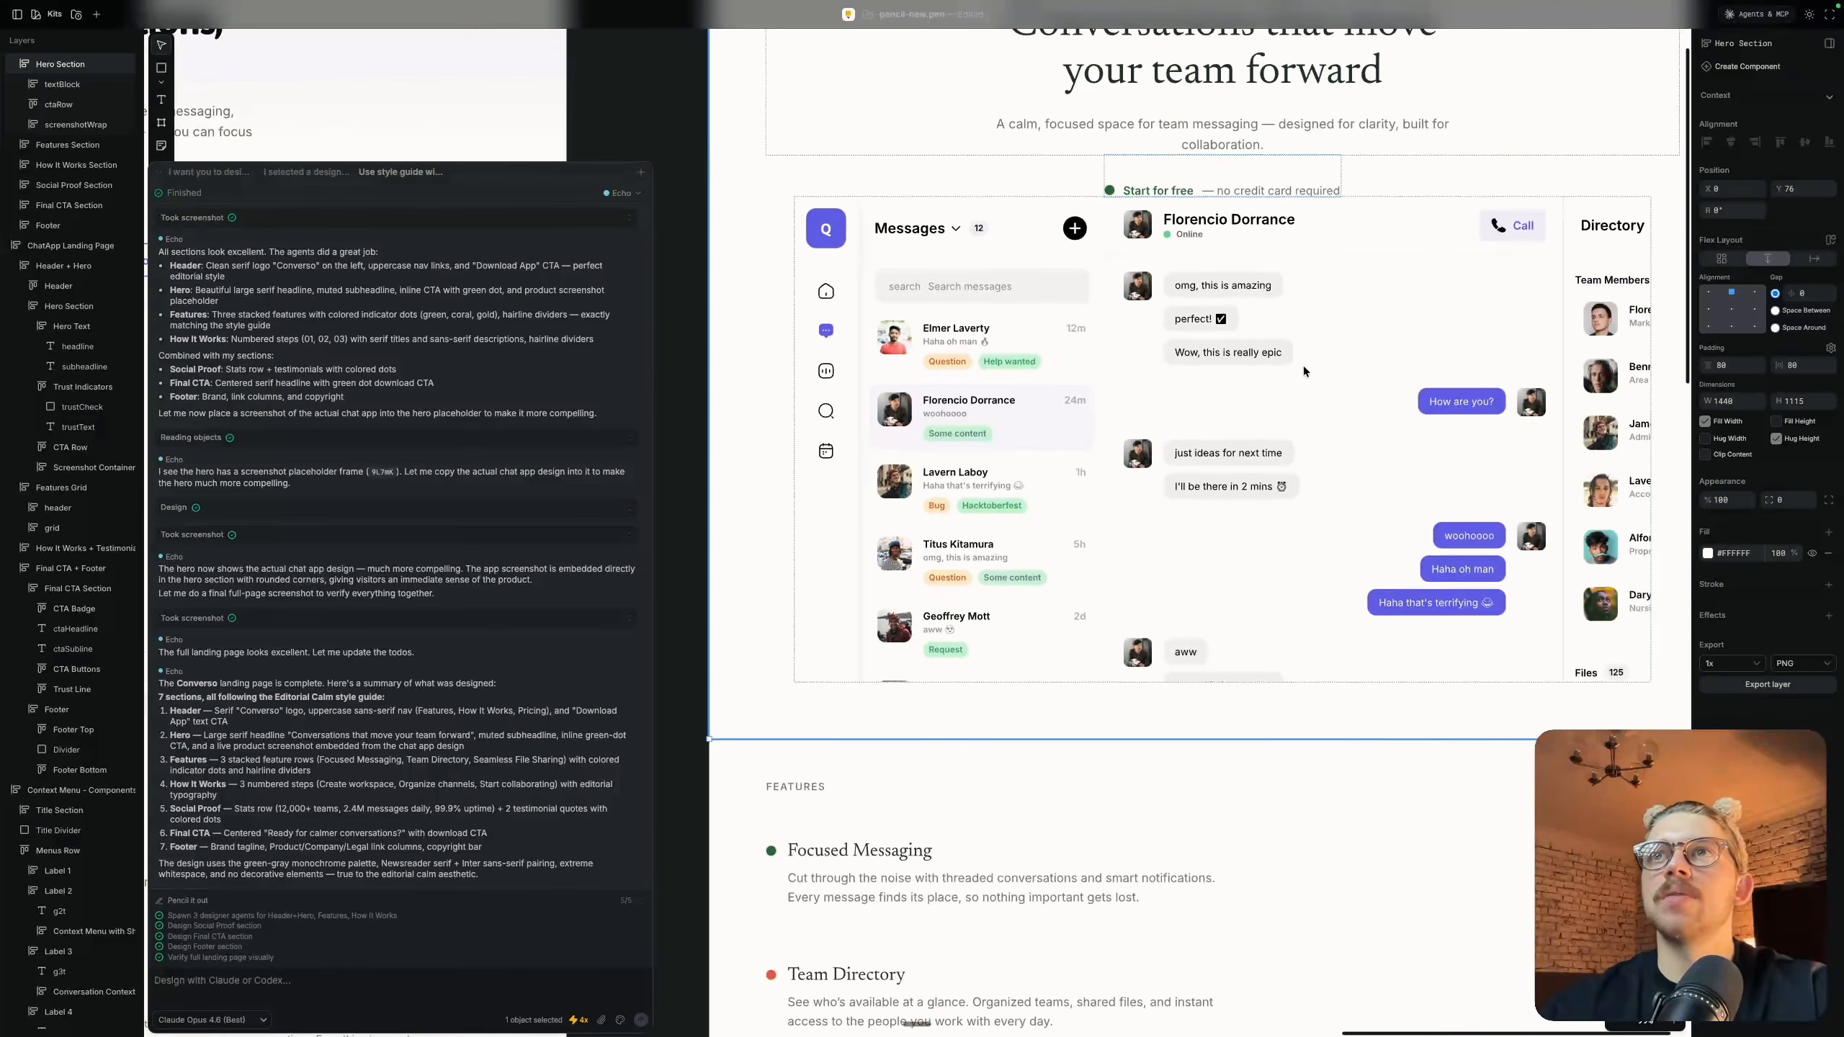
Add a drop shadow with a blur of 80 to the hero's screenshotWrap frame
click(1397, 289)
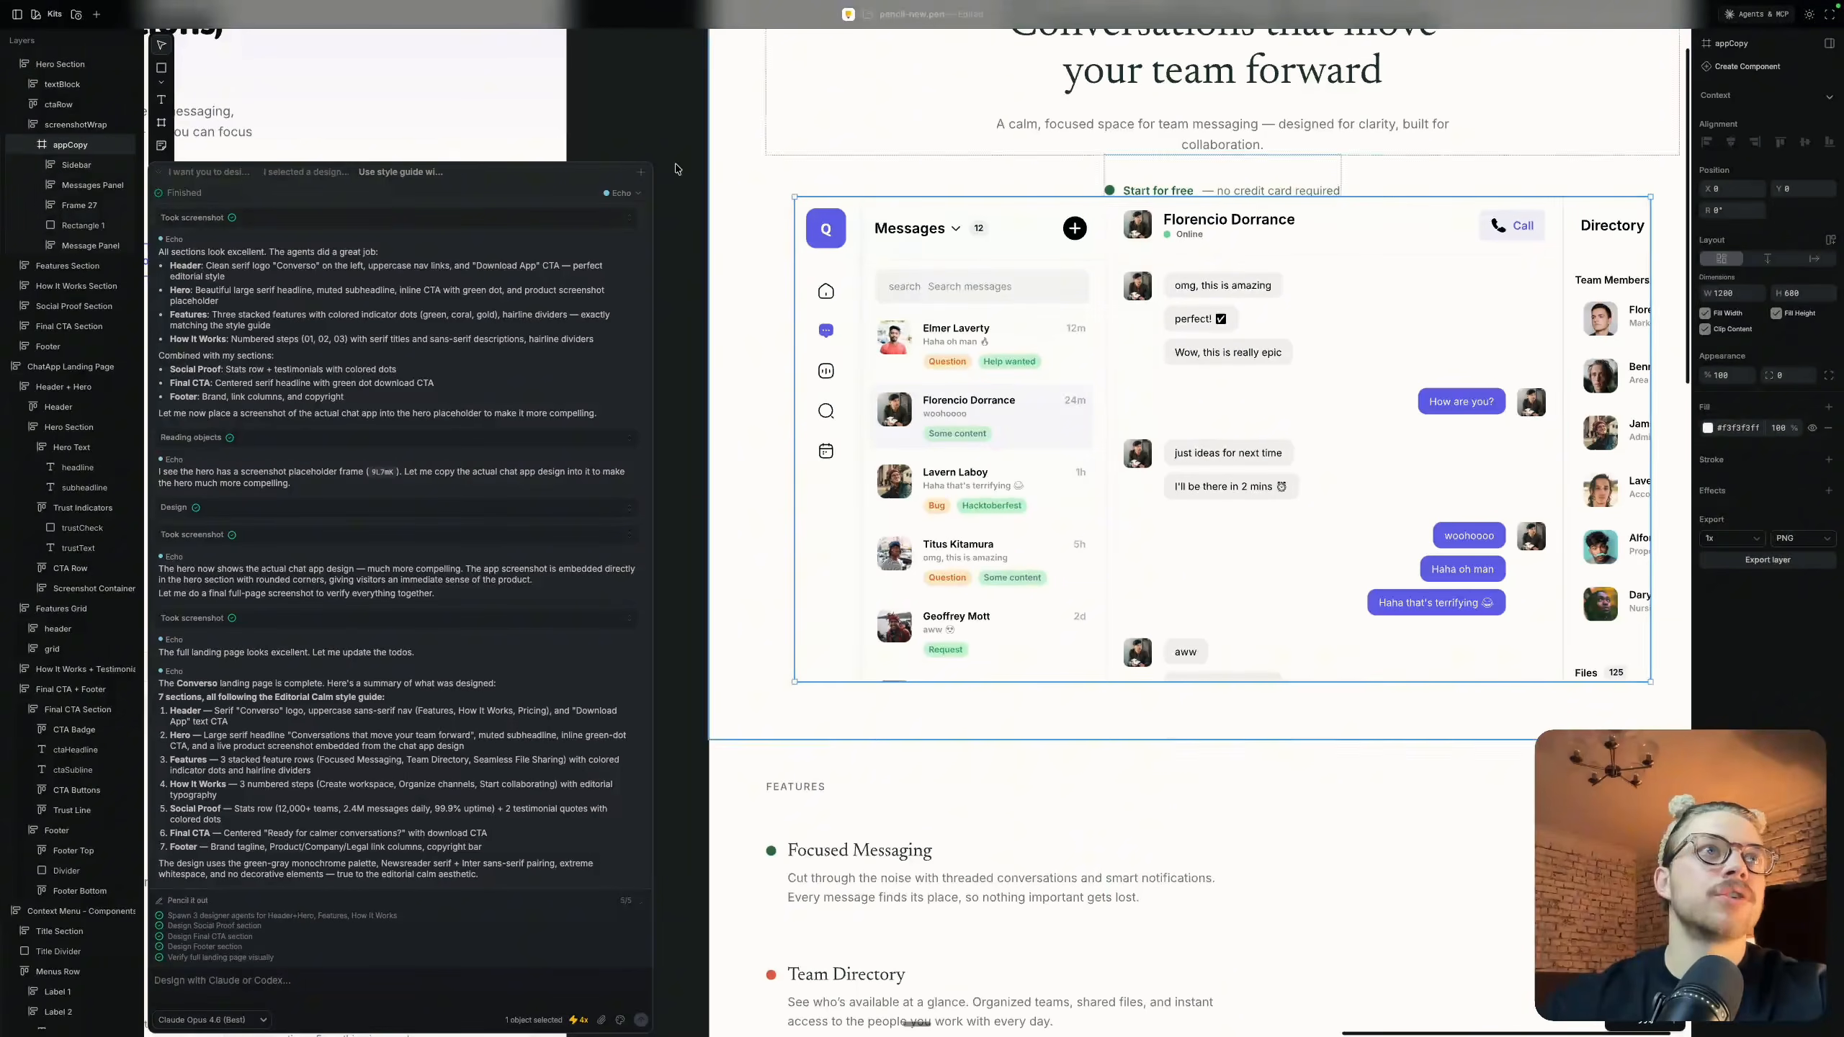
scroll(58, 178, up, 1)
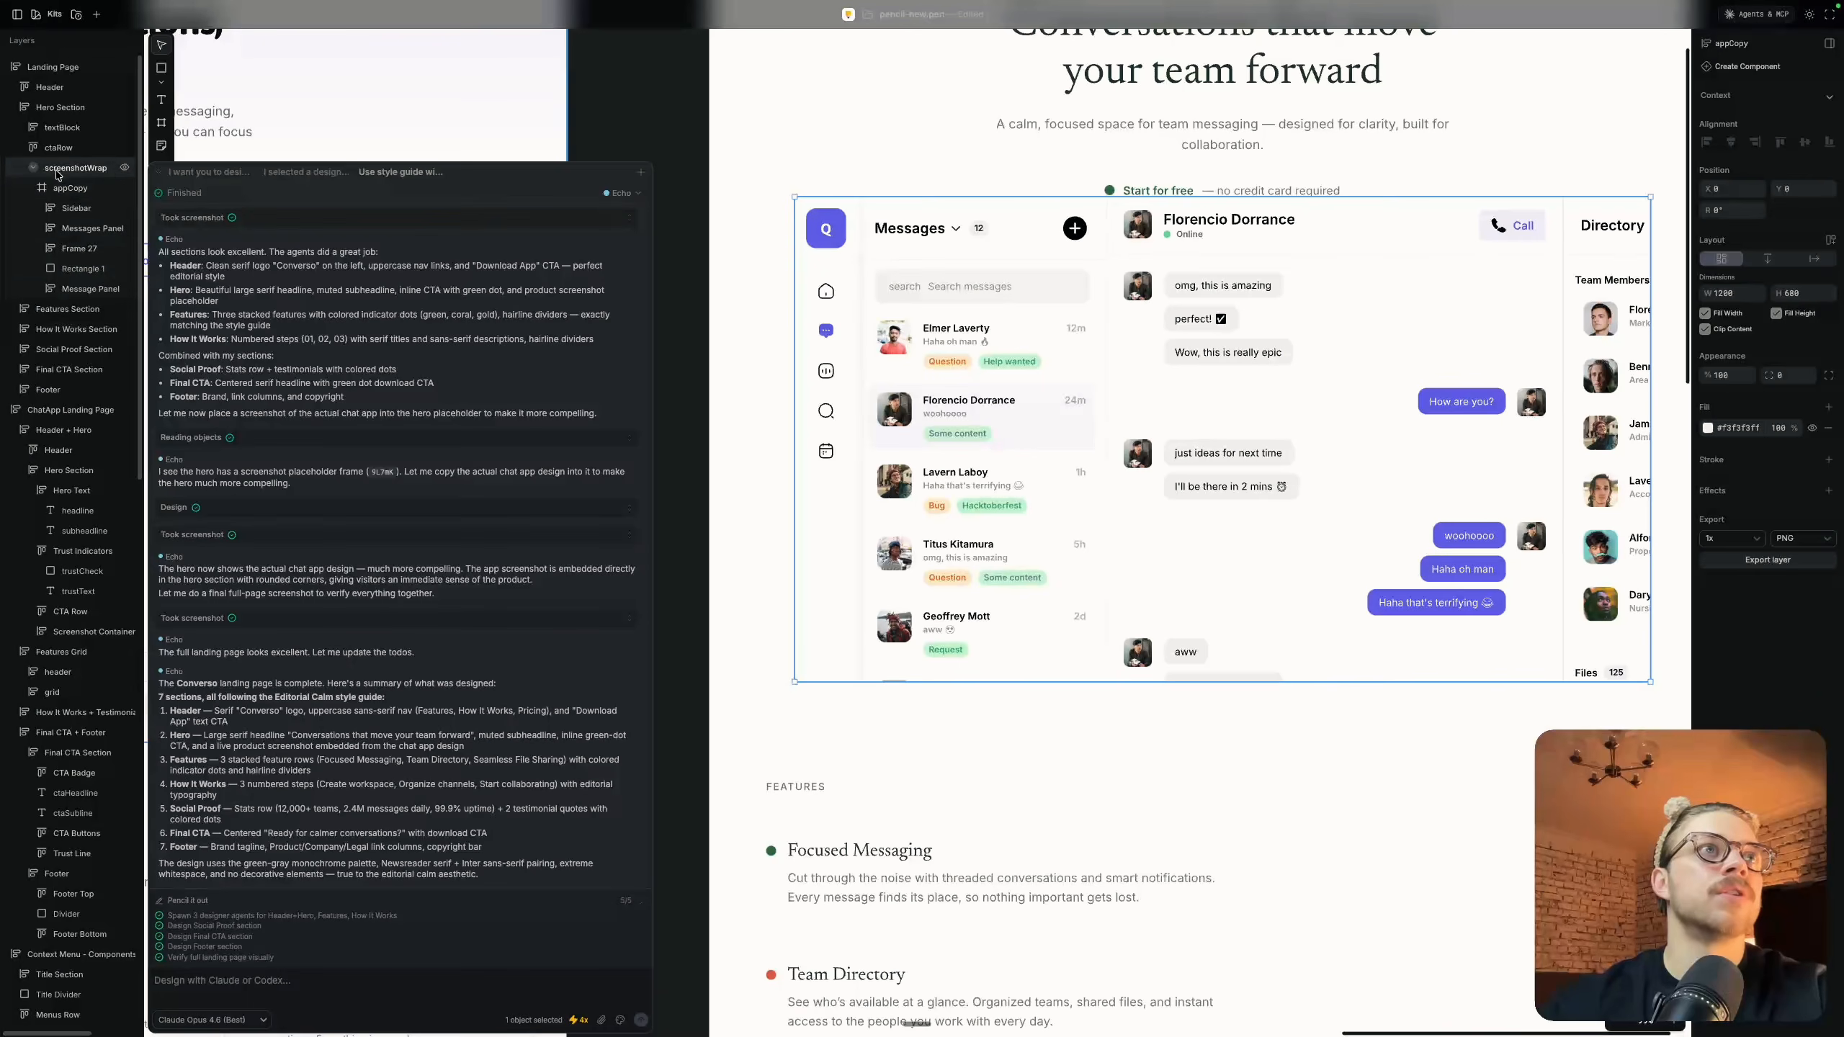
click(124, 171)
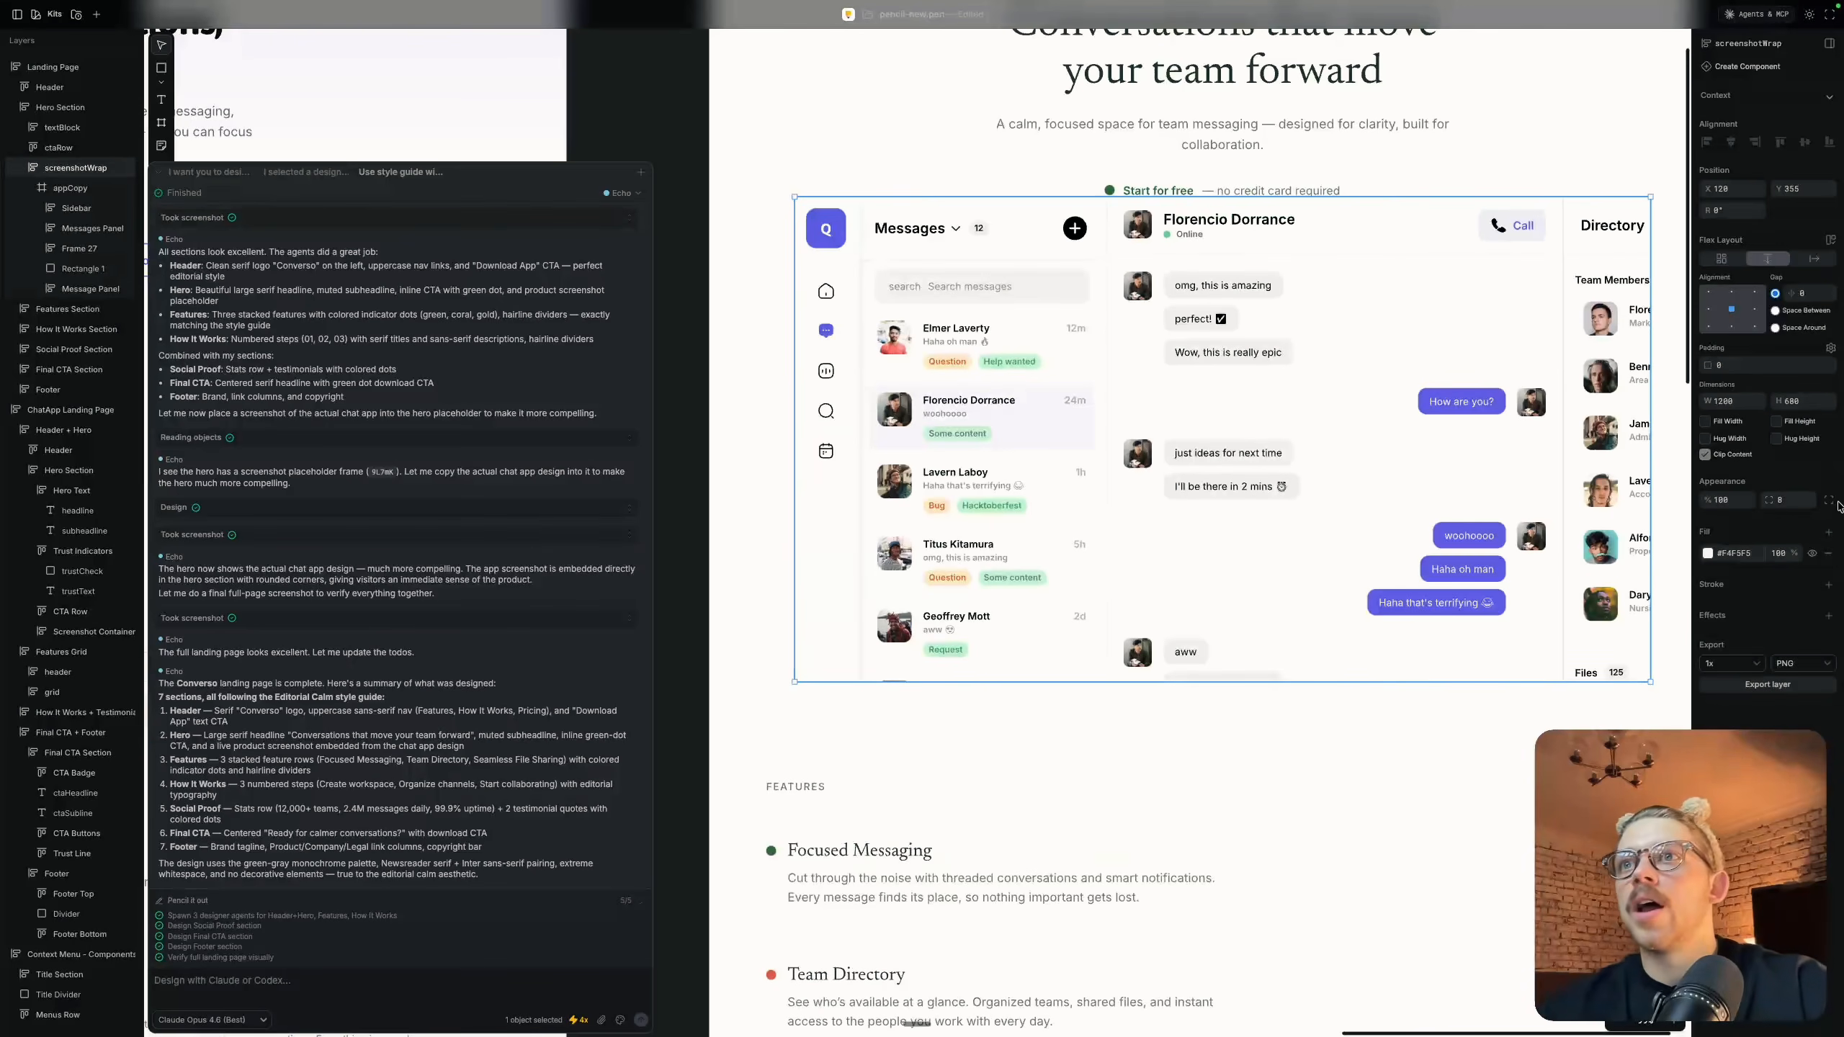
click(1827, 614)
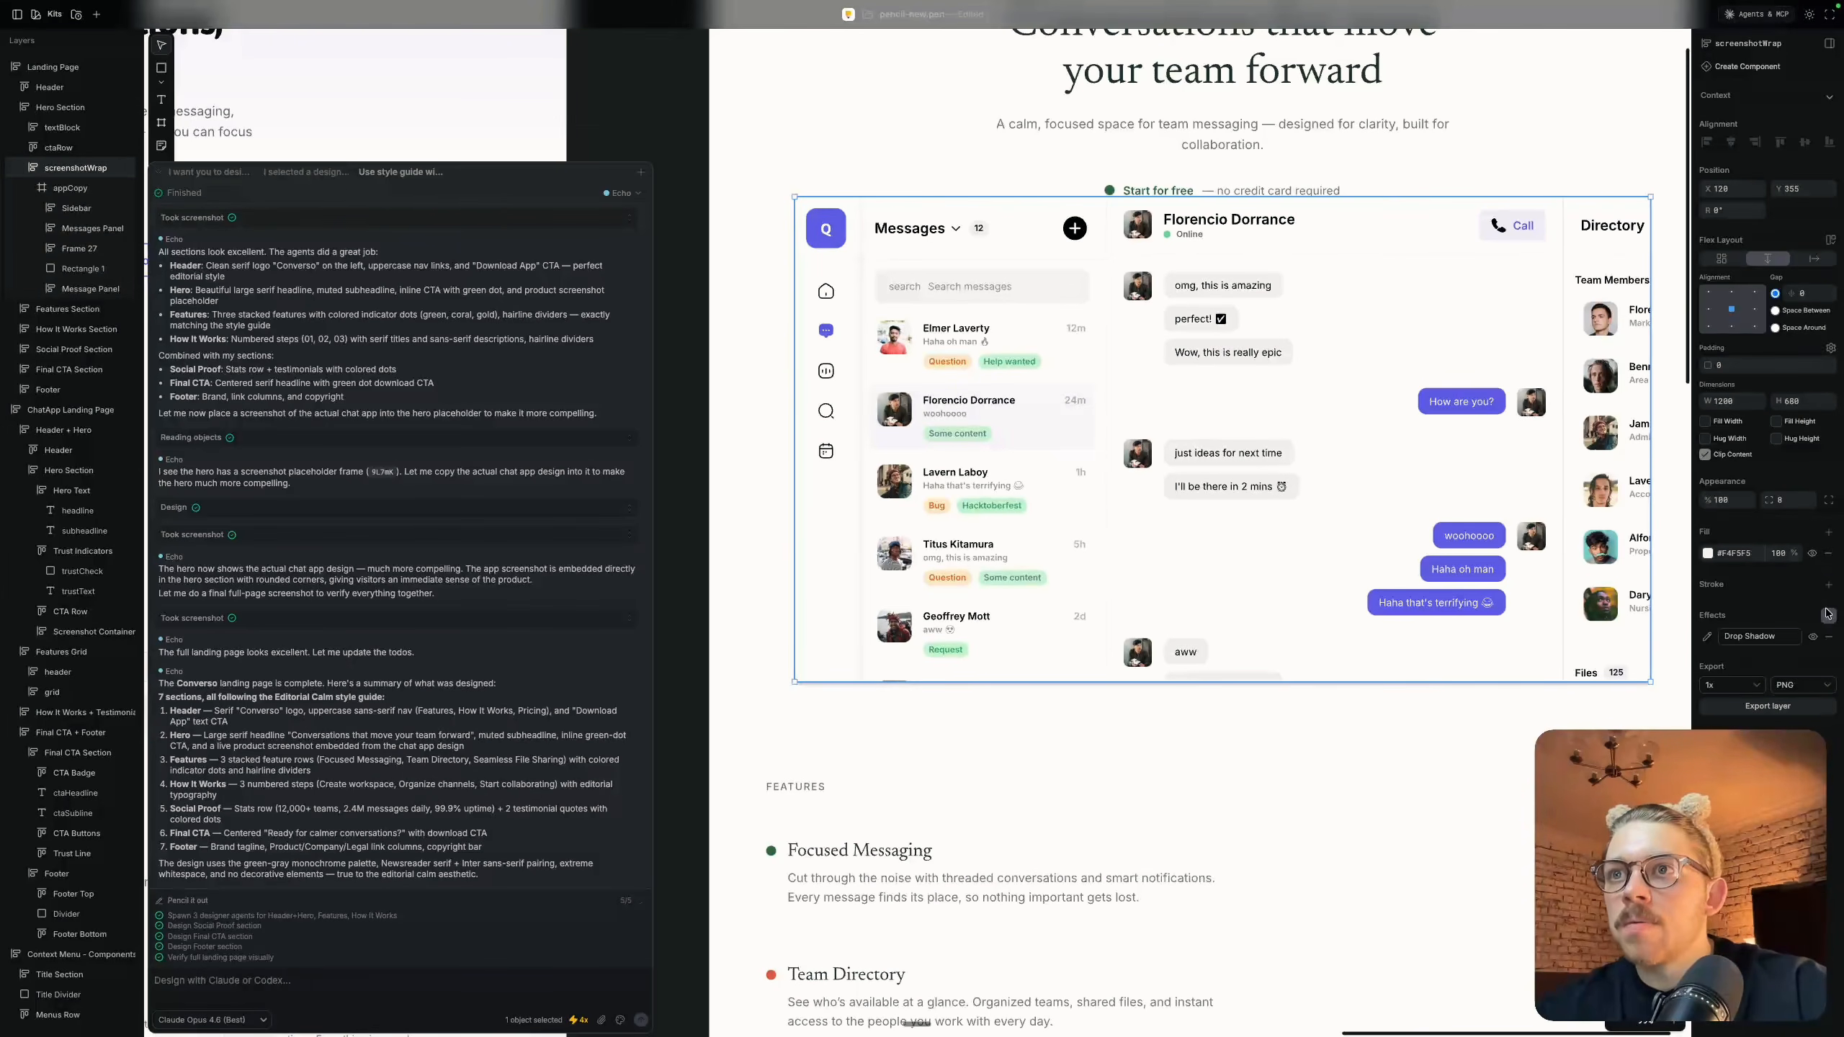
click(1768, 638)
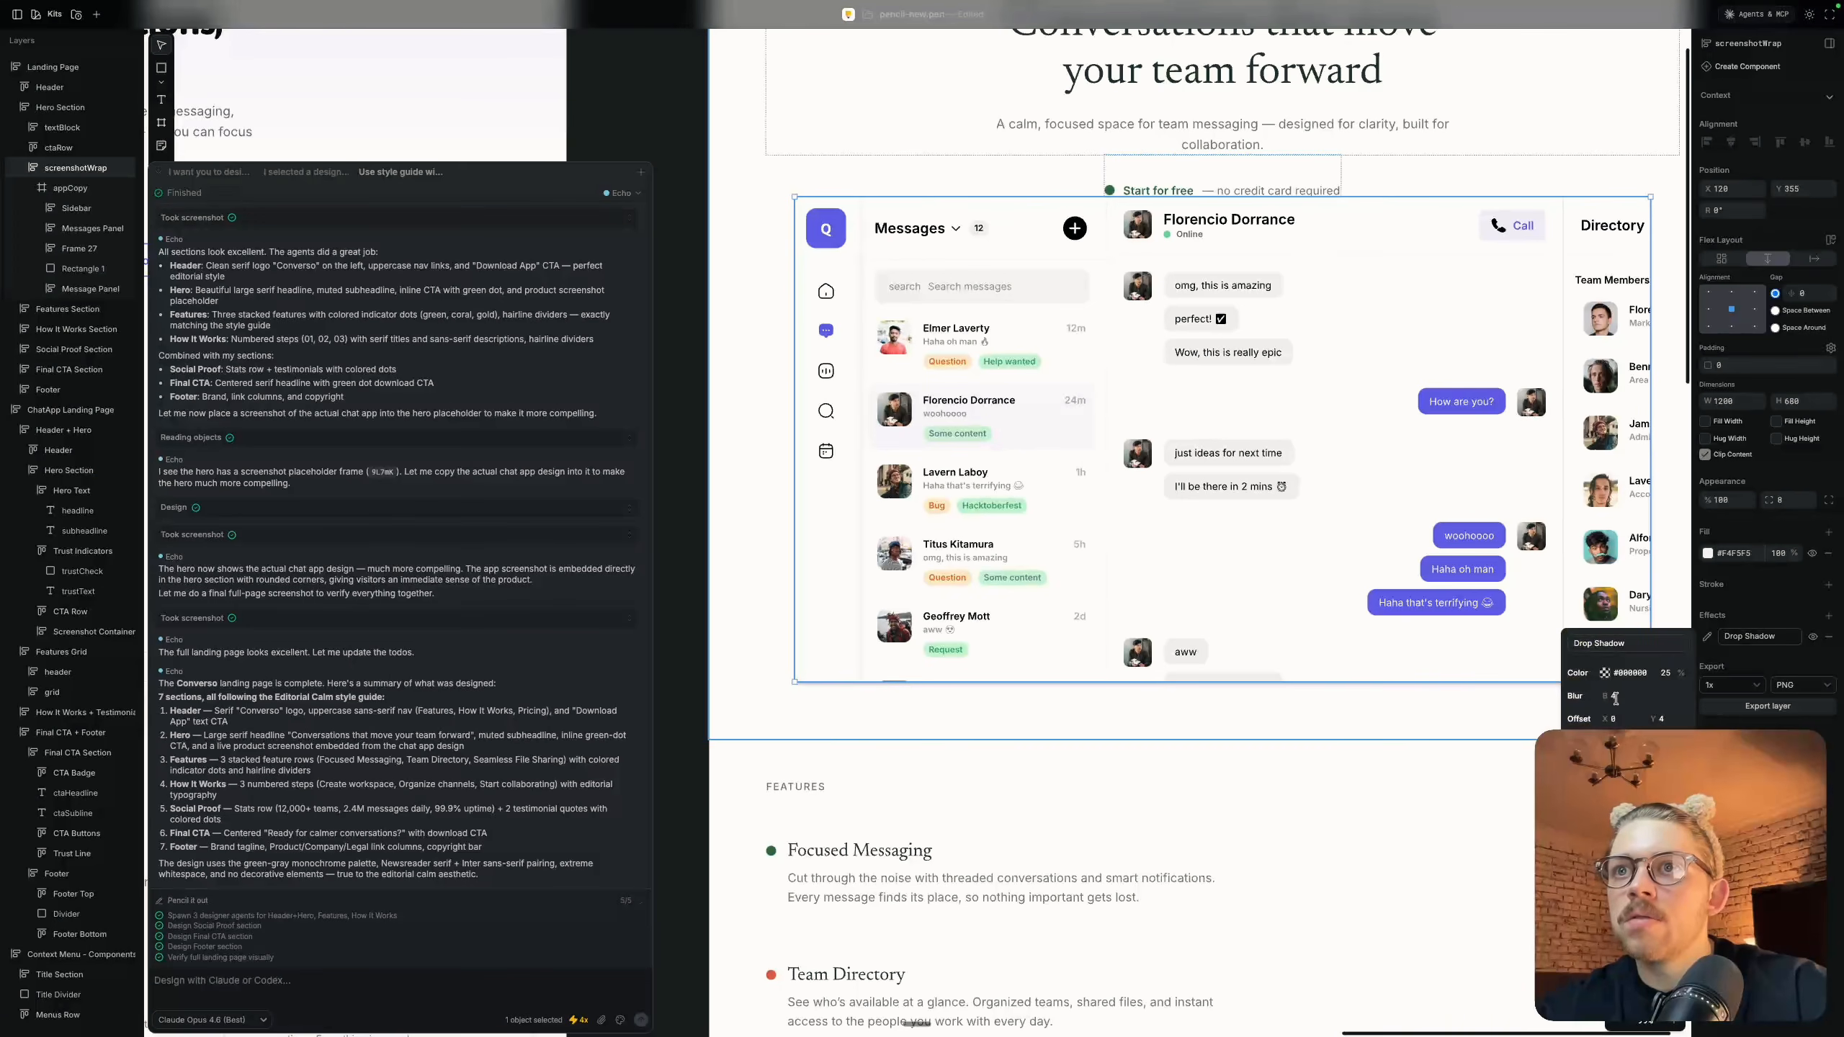
click(1621, 699)
text(8)
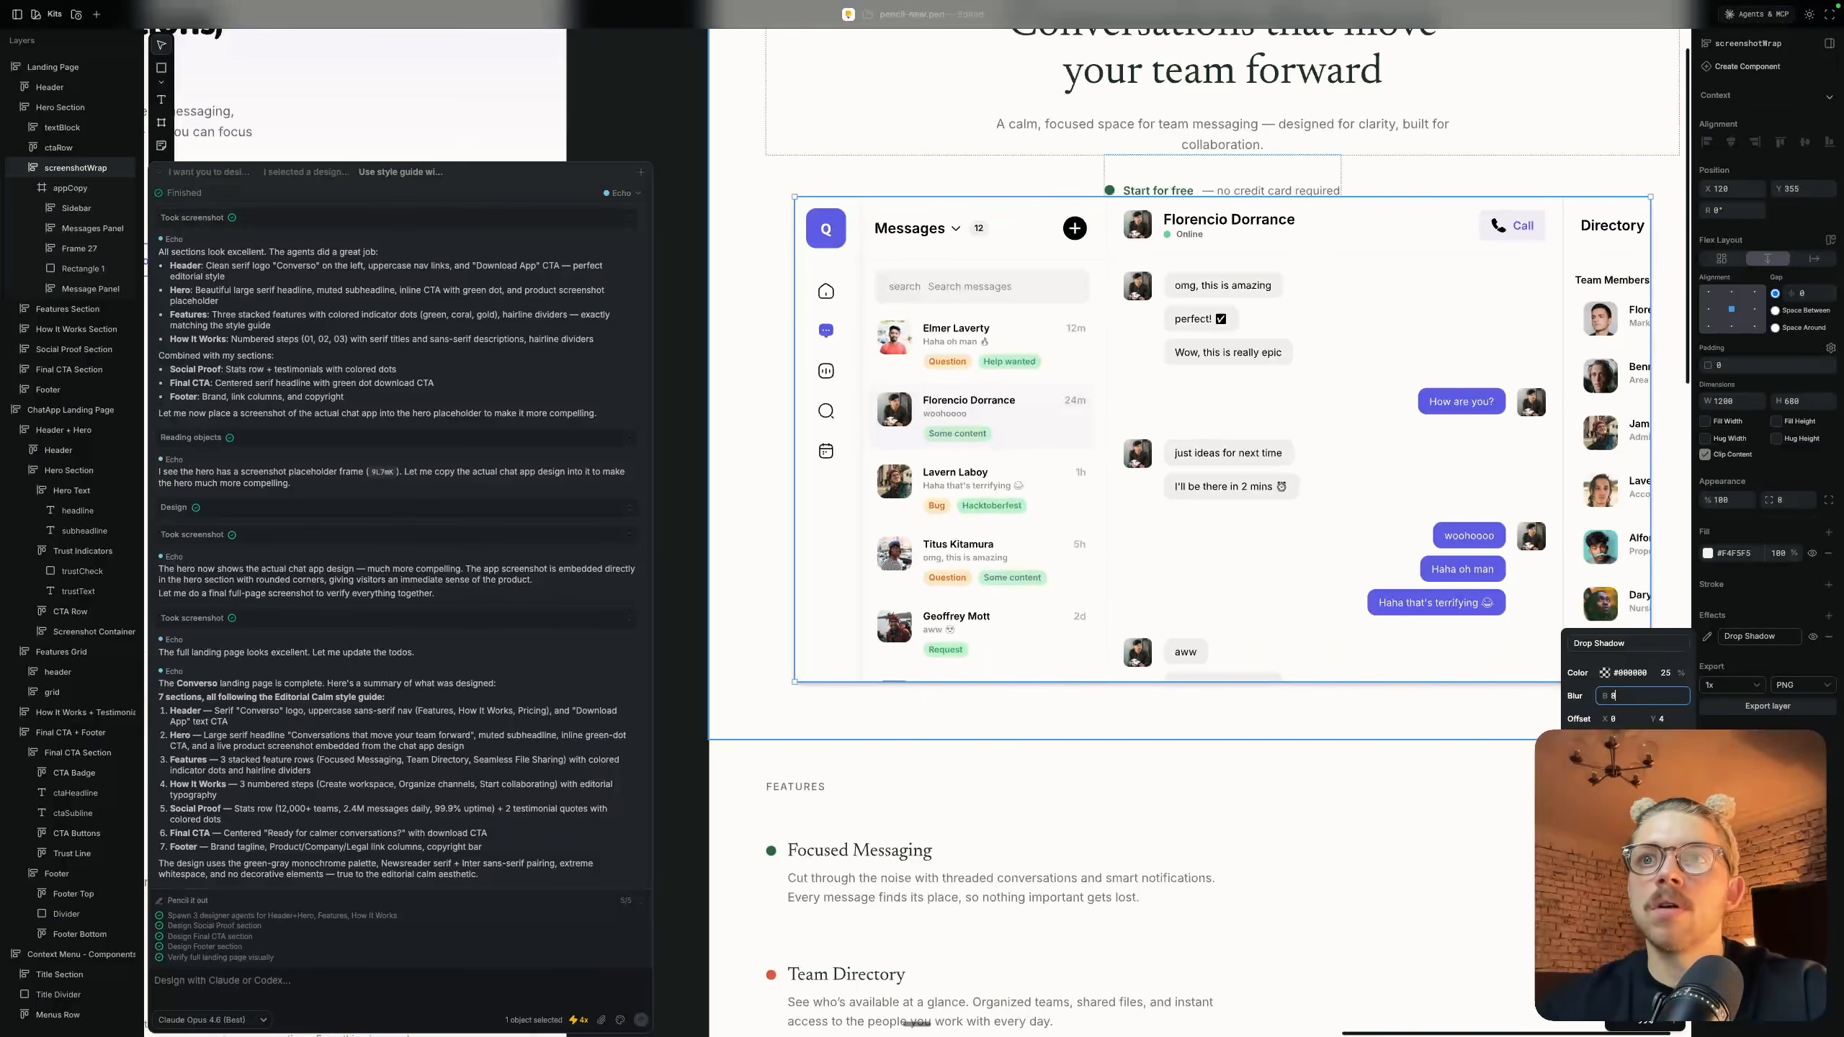
text(0)
scroll(1449, 782, down, 4)
scroll(1449, 783, right, 1)
click(1626, 581)
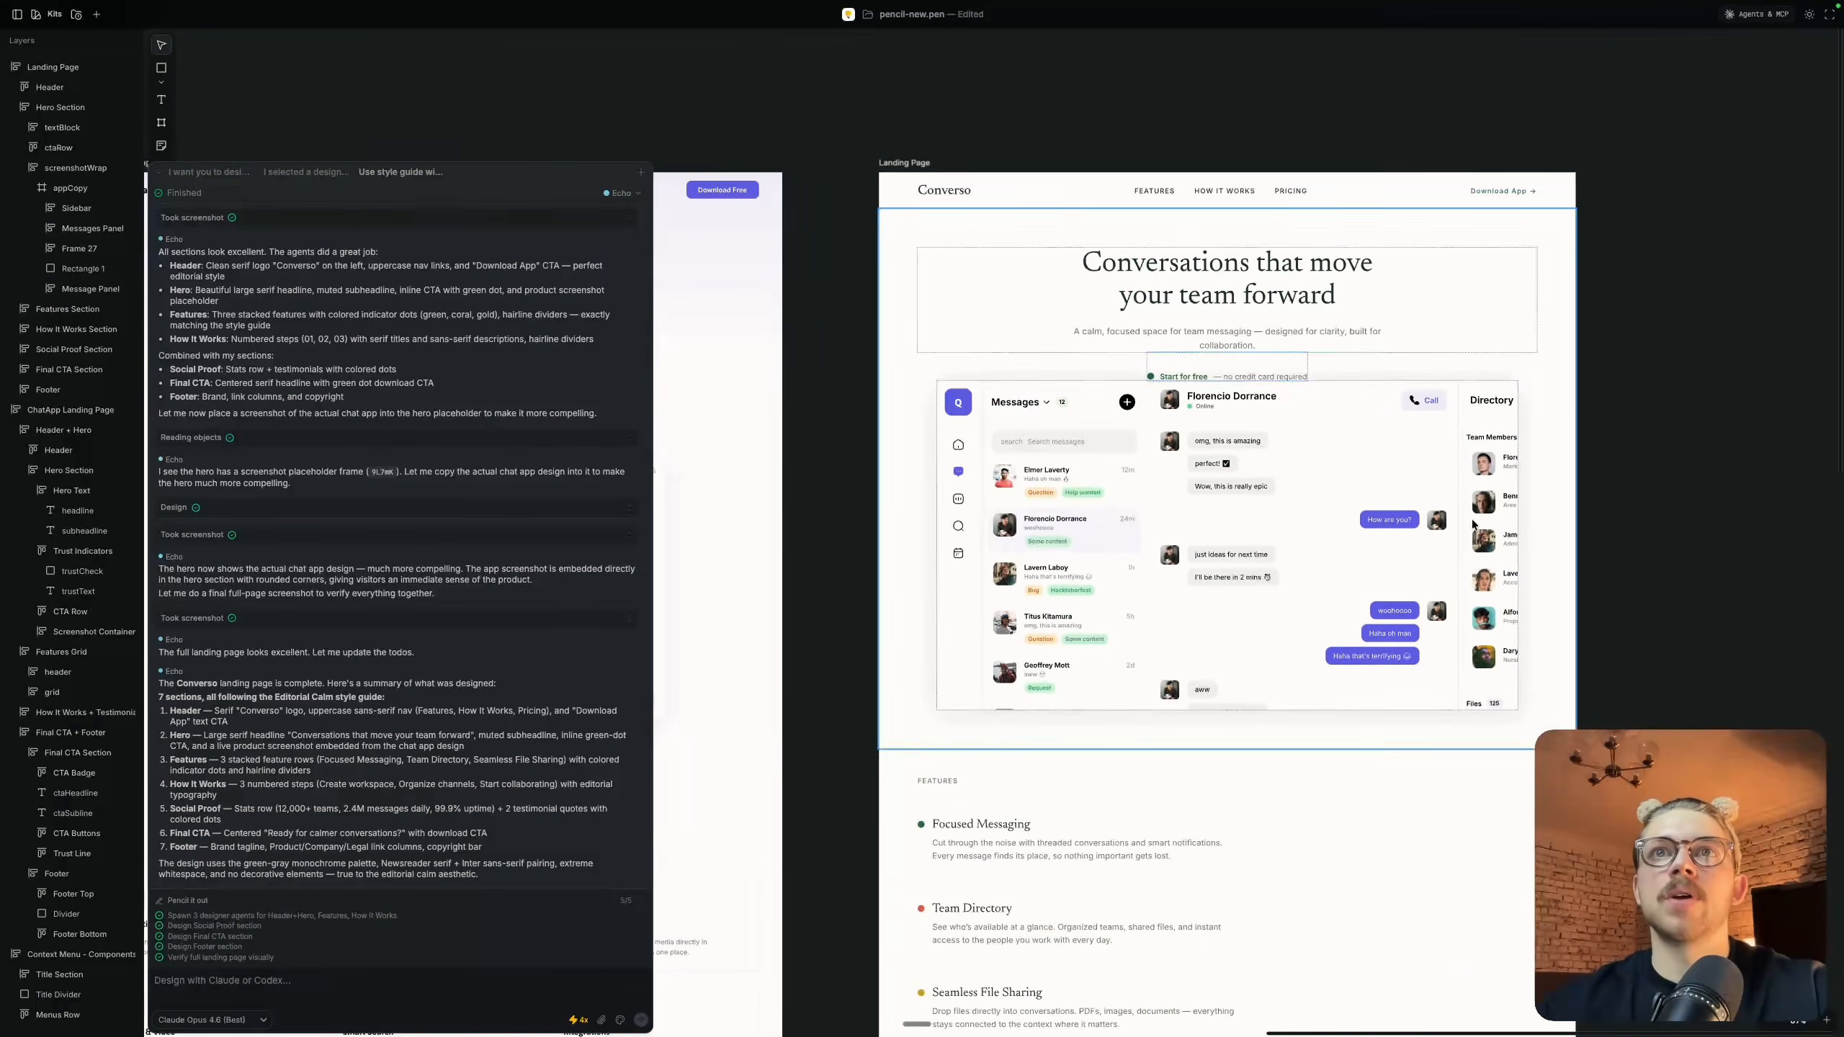
Inspect the spacing between the hero's "Start for free" row and the app screenshot, selecting both and the Hero Section
scroll(1473, 523, up, 3)
click(1153, 380)
click(1103, 288)
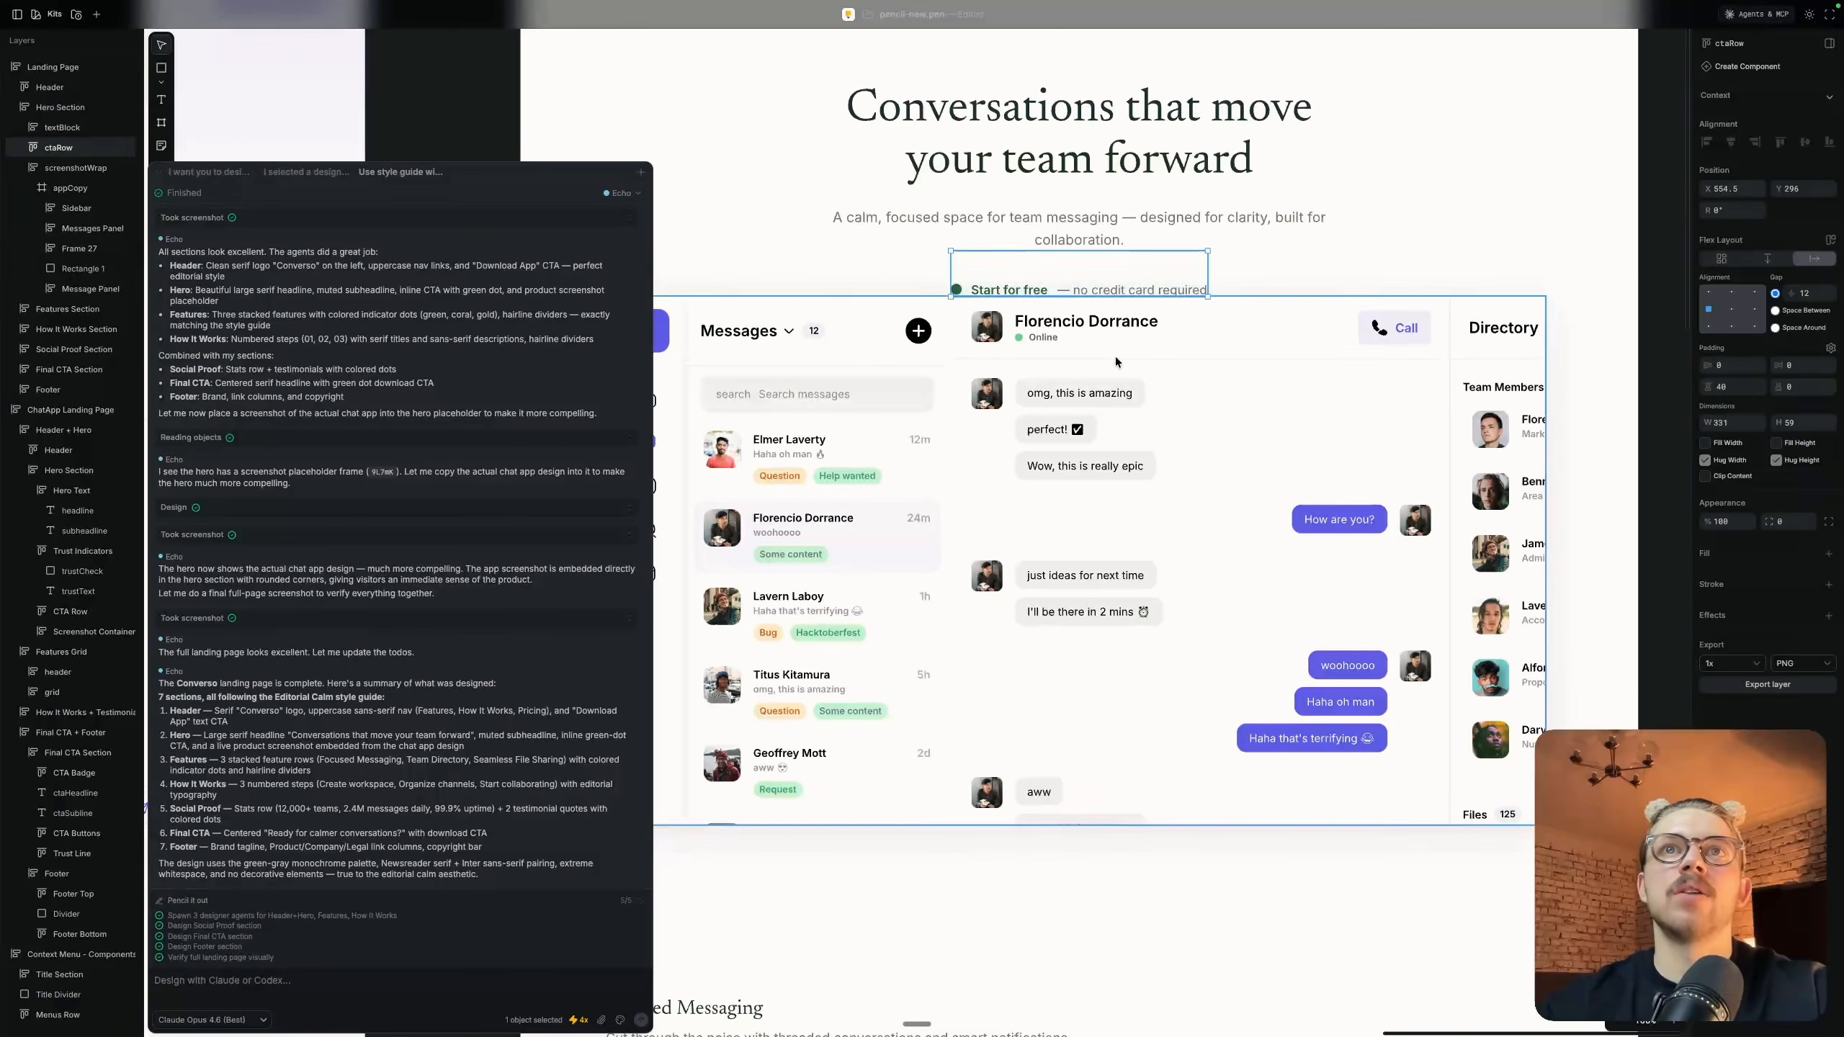
shift+click(1120, 291)
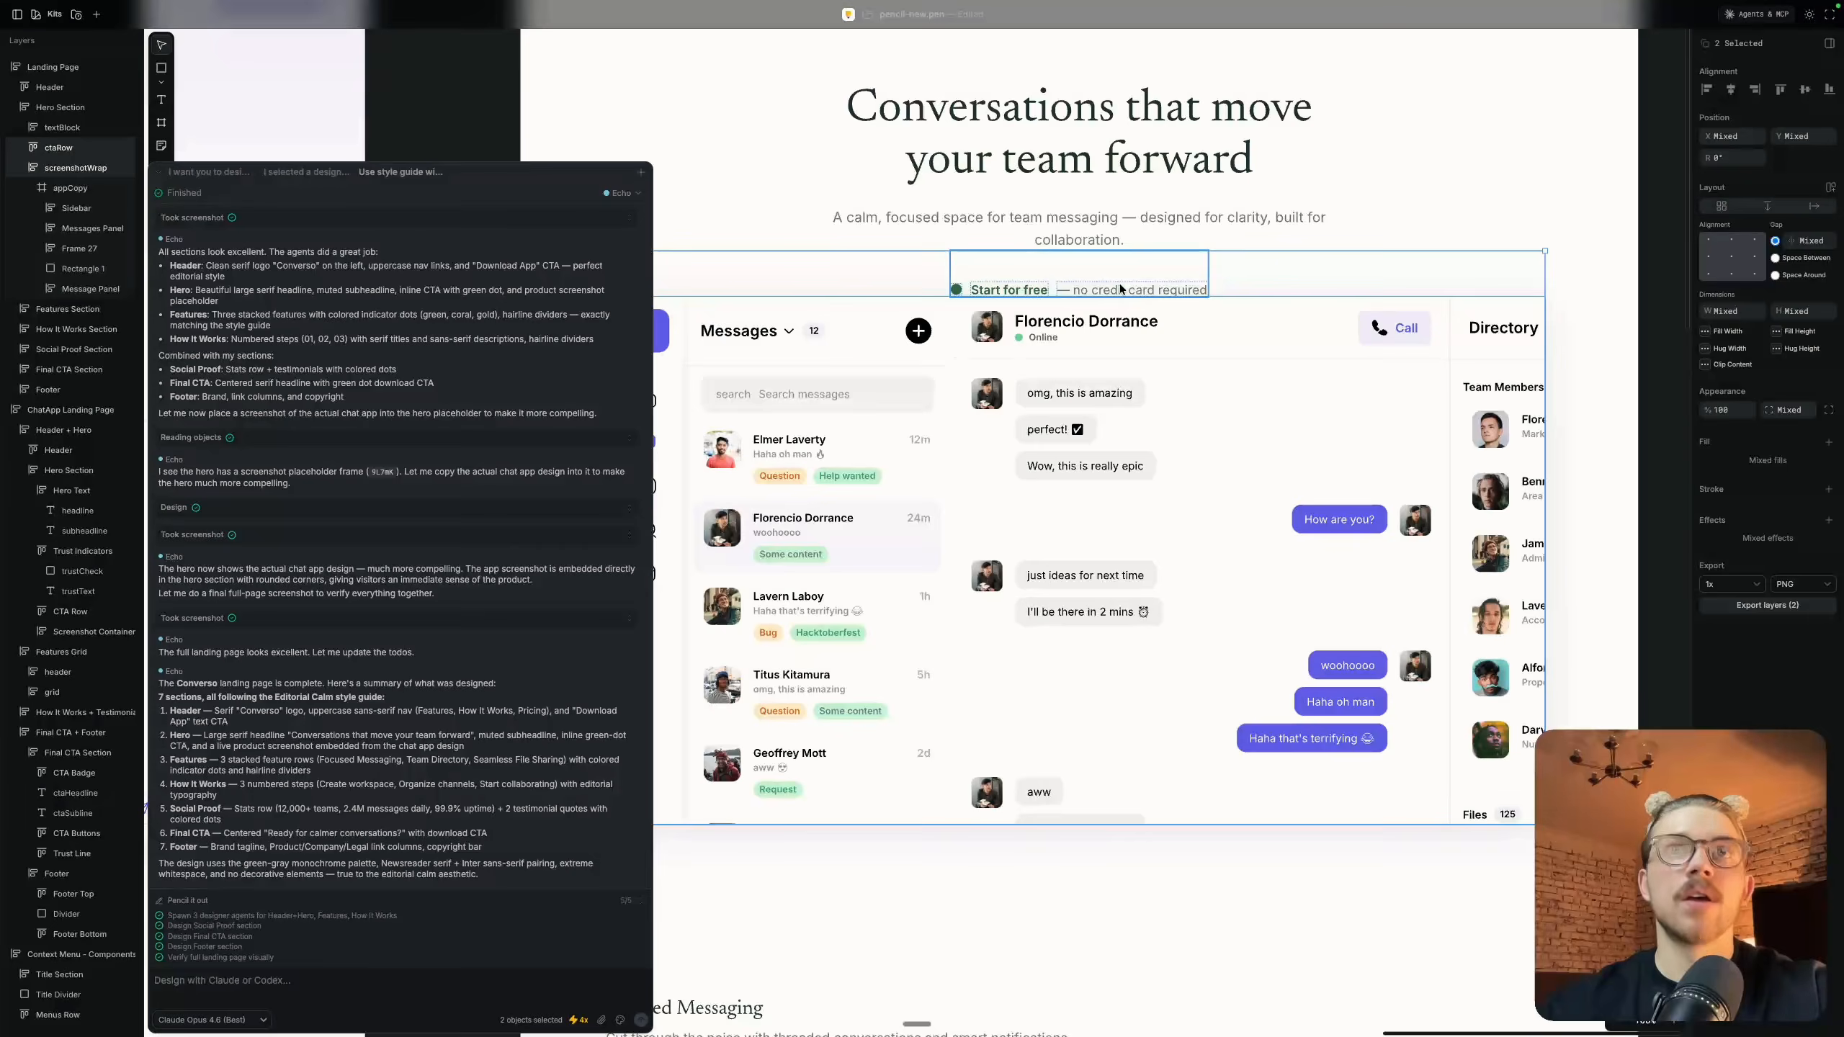
shift+click(1119, 284)
scroll(1132, 297, down, 3)
scroll(1089, 291, up, 5)
click(942, 358)
scroll(1313, 448, up, 3)
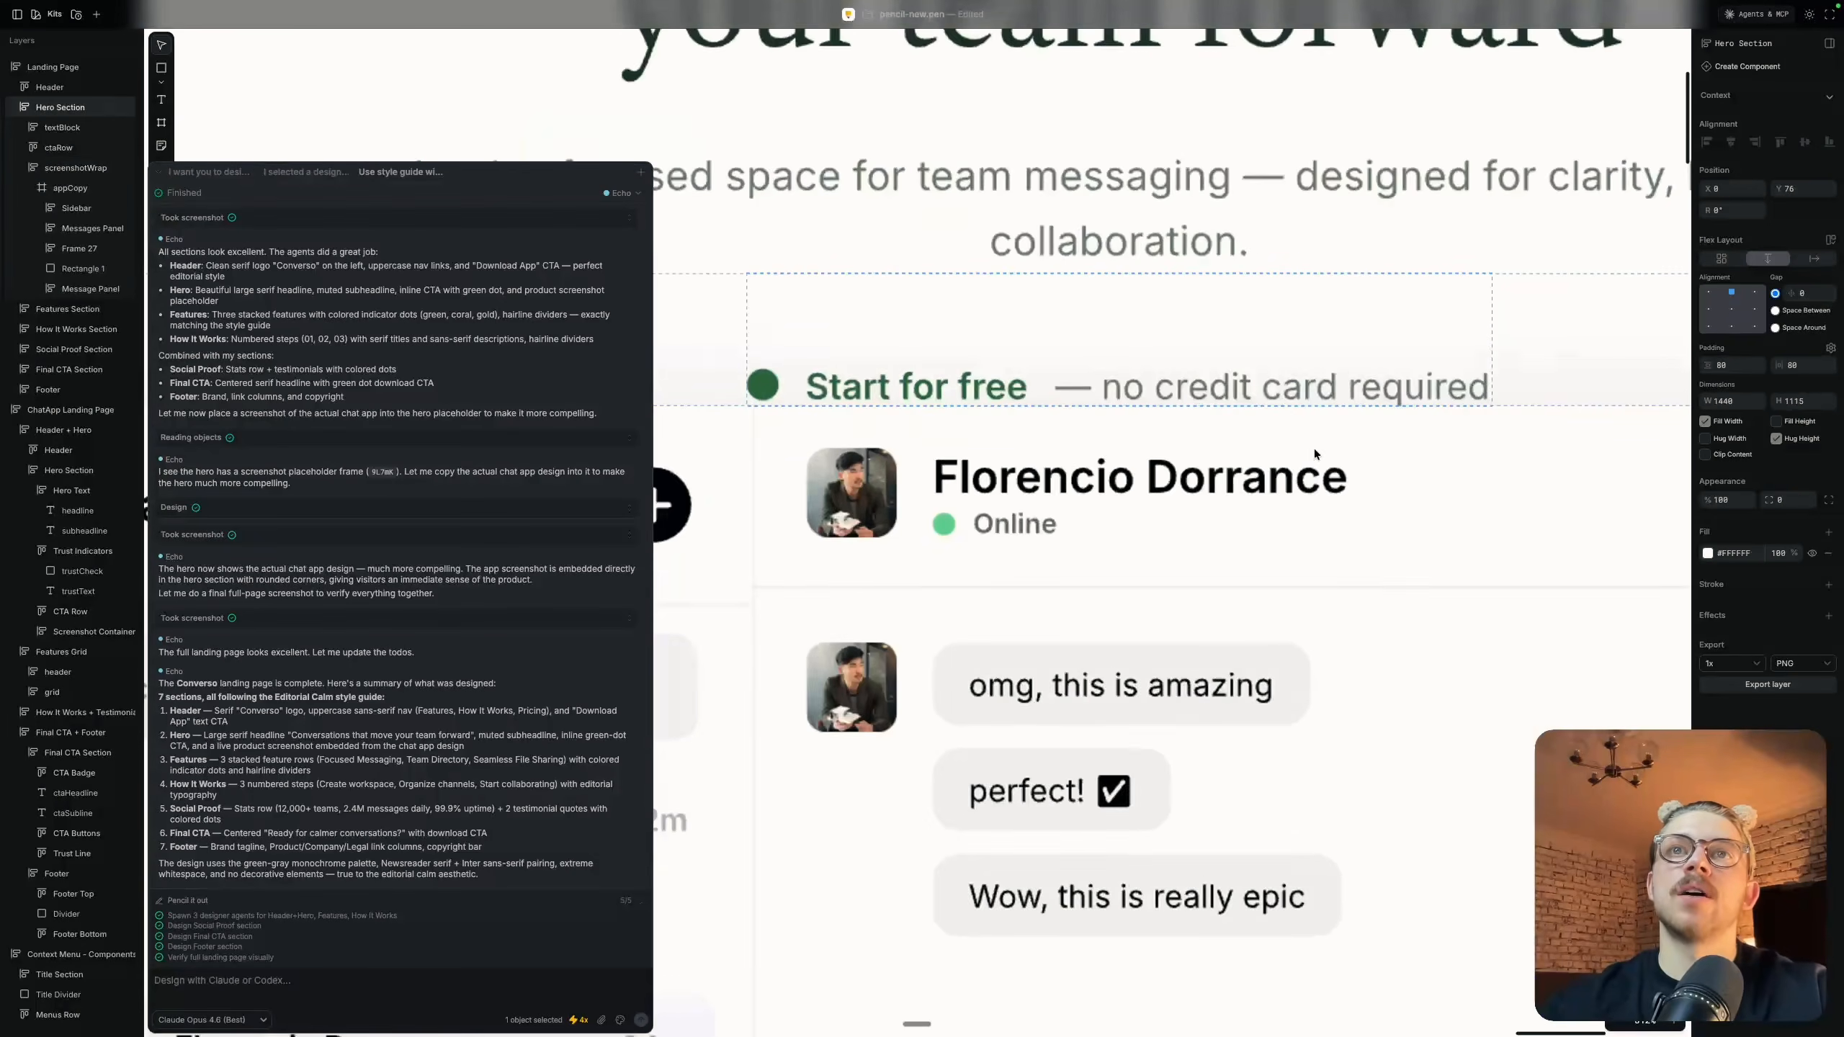
scroll(1011, 366, down, 7)
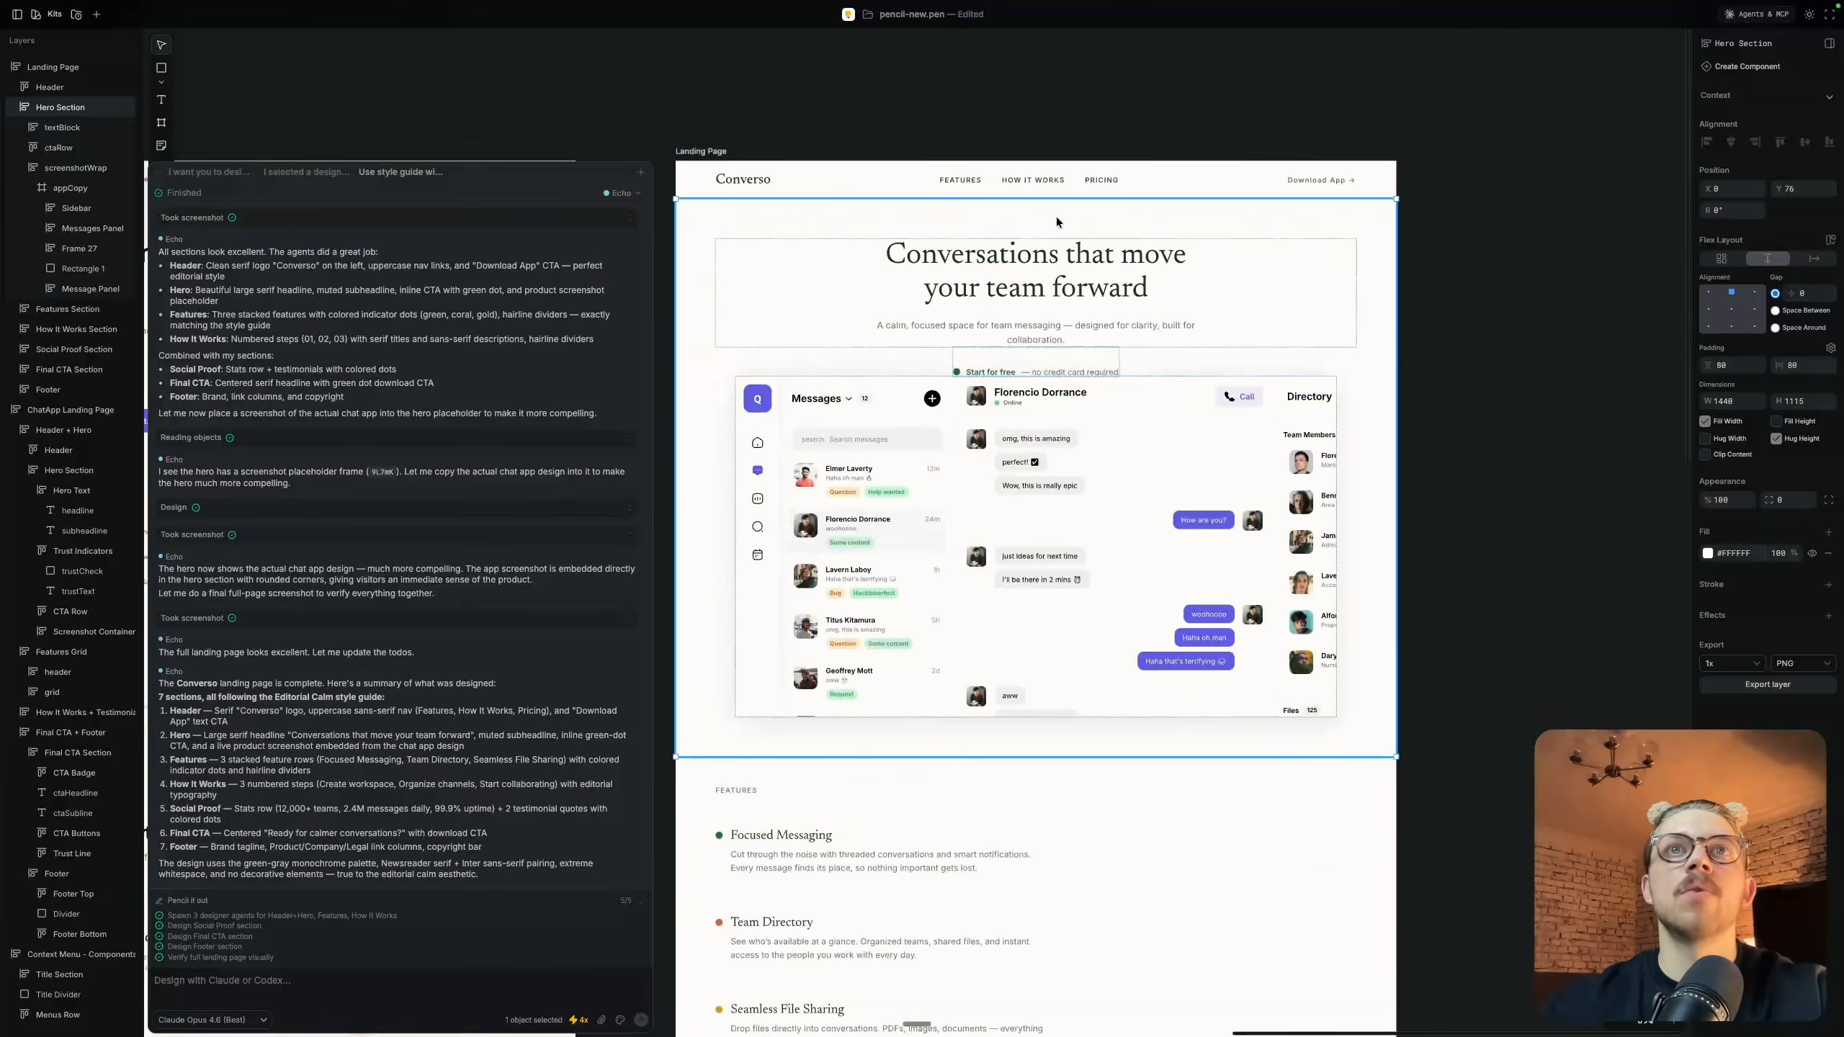
Collapse the AI chat and examine the new Landing Page's Features section and its transition from the hero
scroll(943, 348, down, 10)
scroll(853, 462, down, 2)
scroll(694, 416, up, 2)
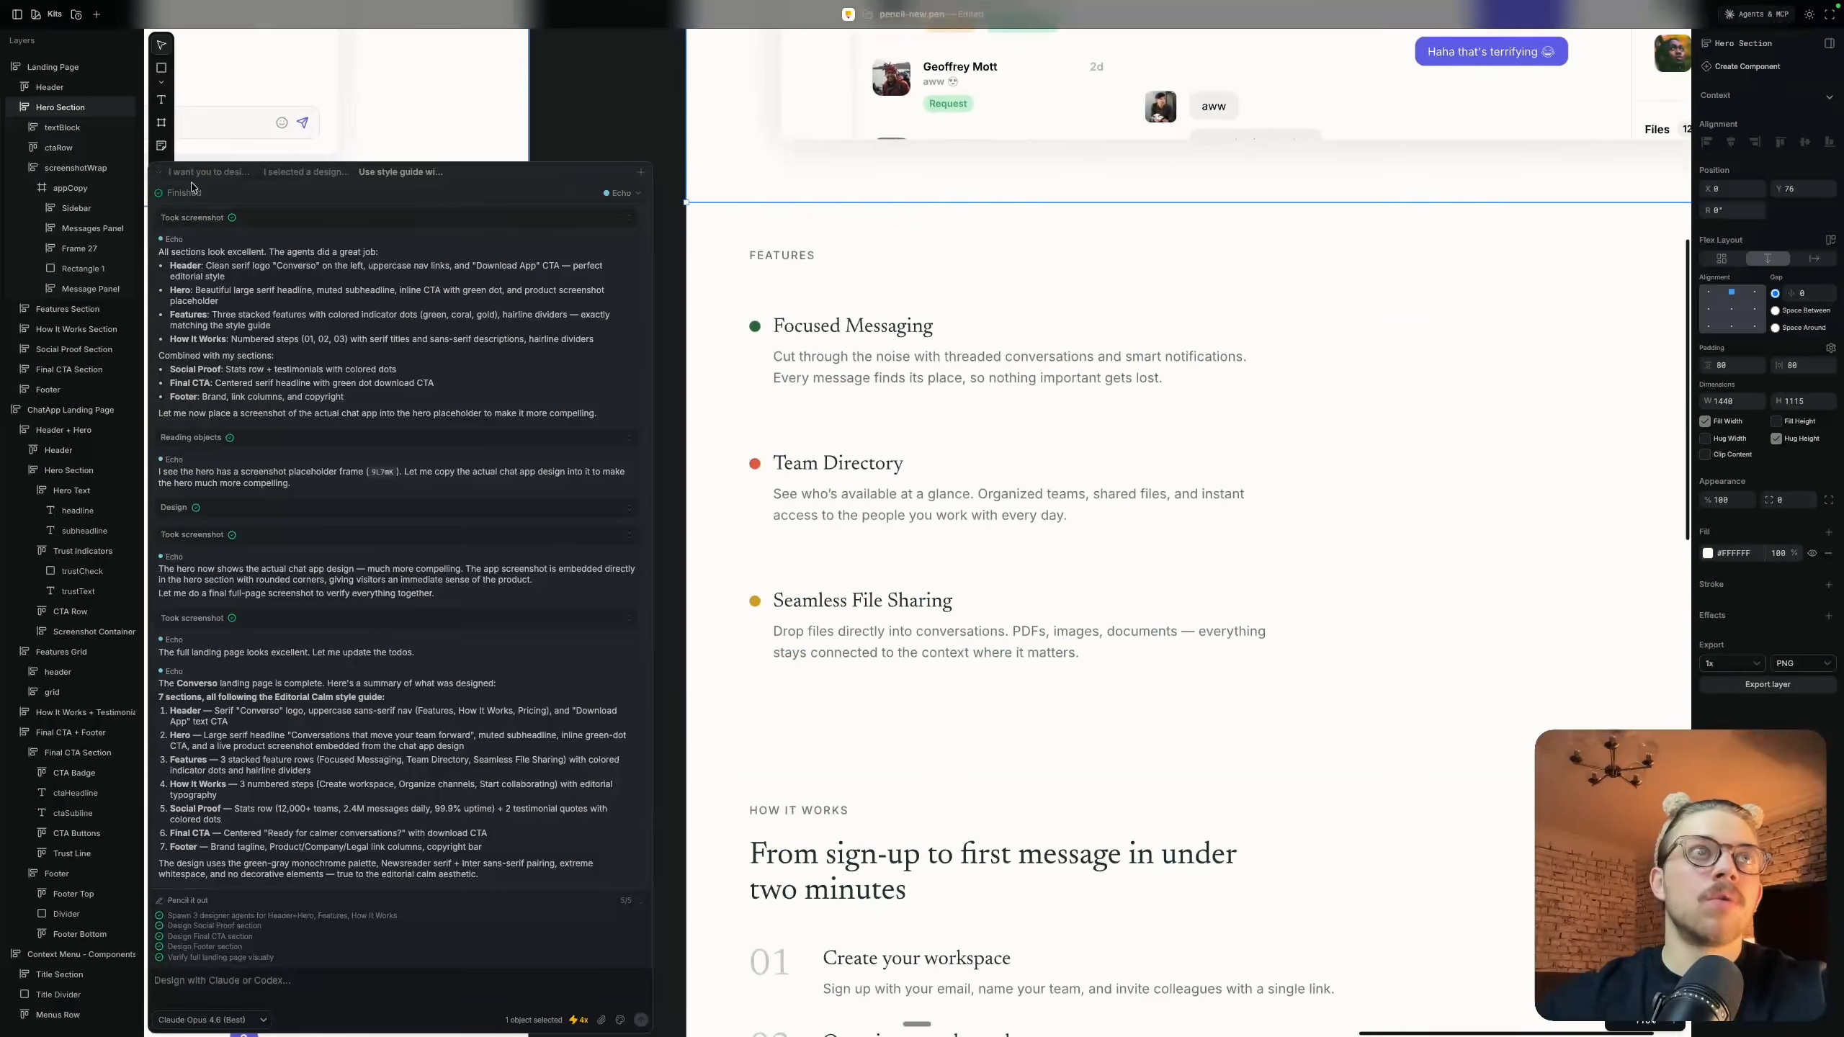
click(161, 172)
scroll(1504, 325, down, 5)
scroll(1504, 326, right, 3)
key(Escape)
scroll(1504, 326, up, 4)
scroll(1503, 326, up, 3)
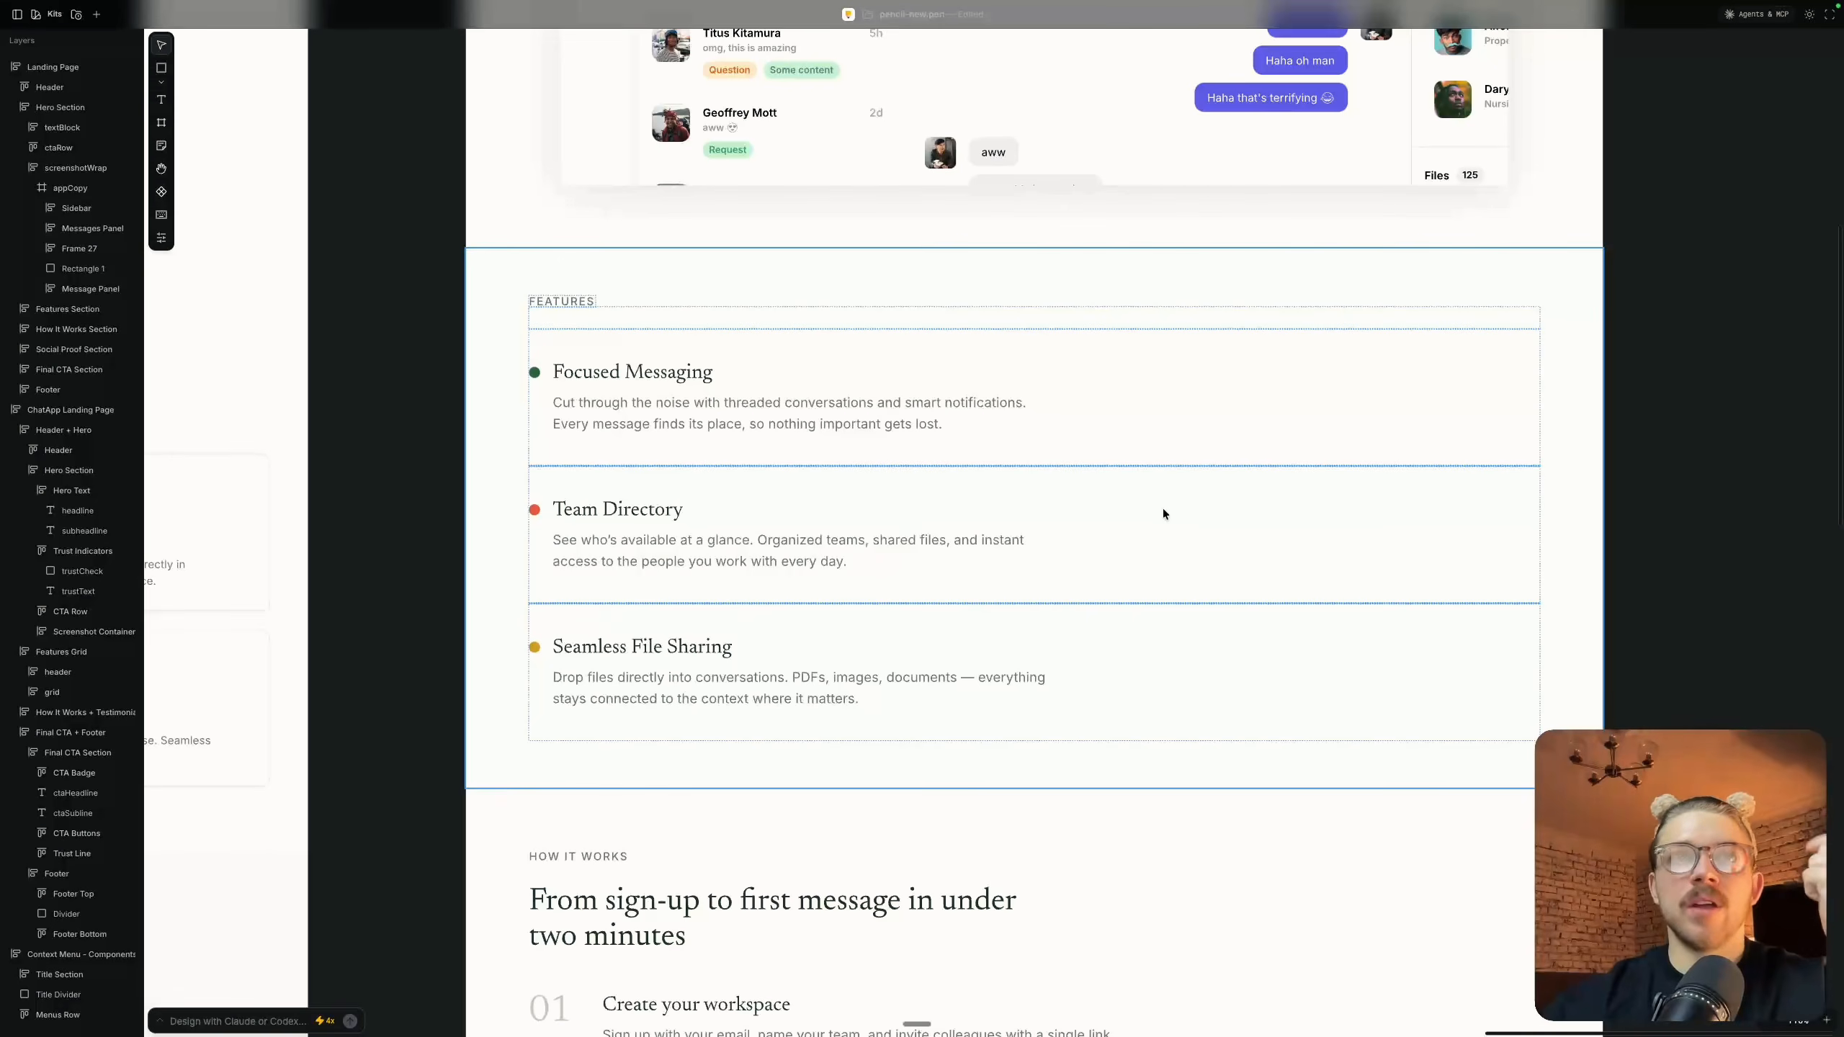
scroll(1536, 398, up, 10)
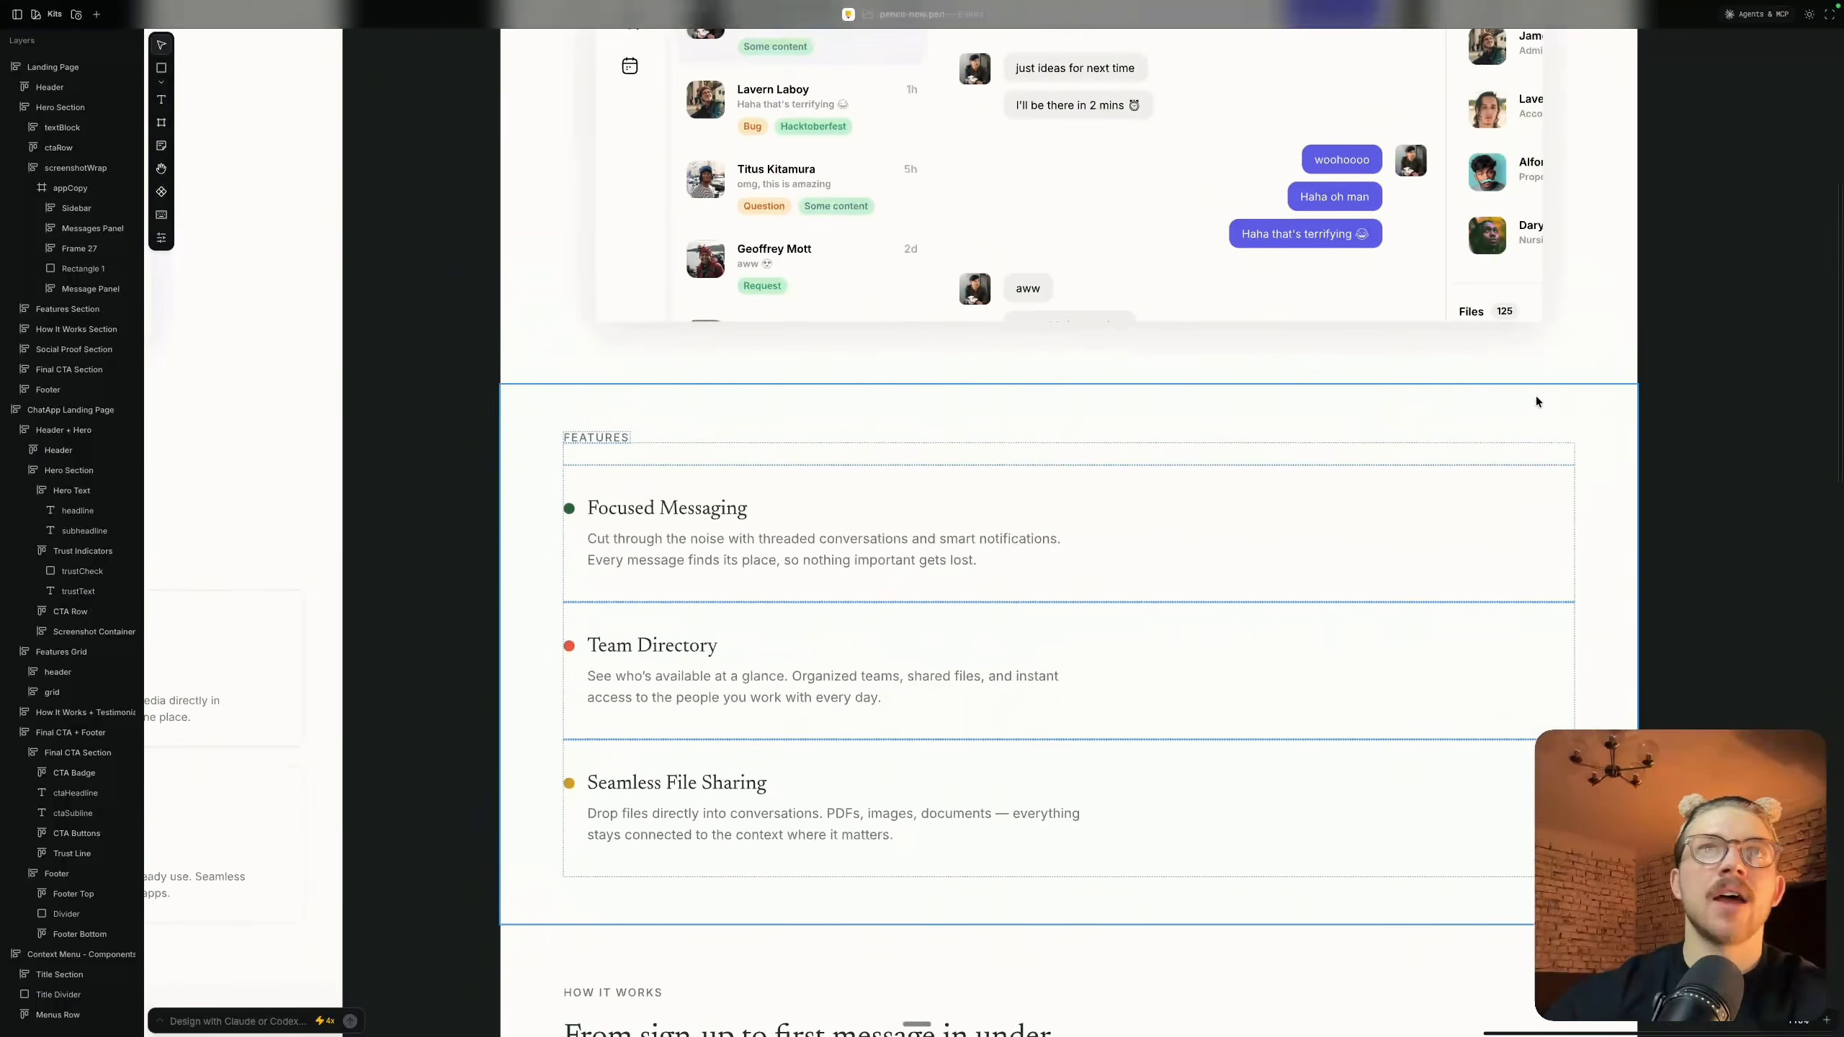
scroll(1536, 401, up, 2)
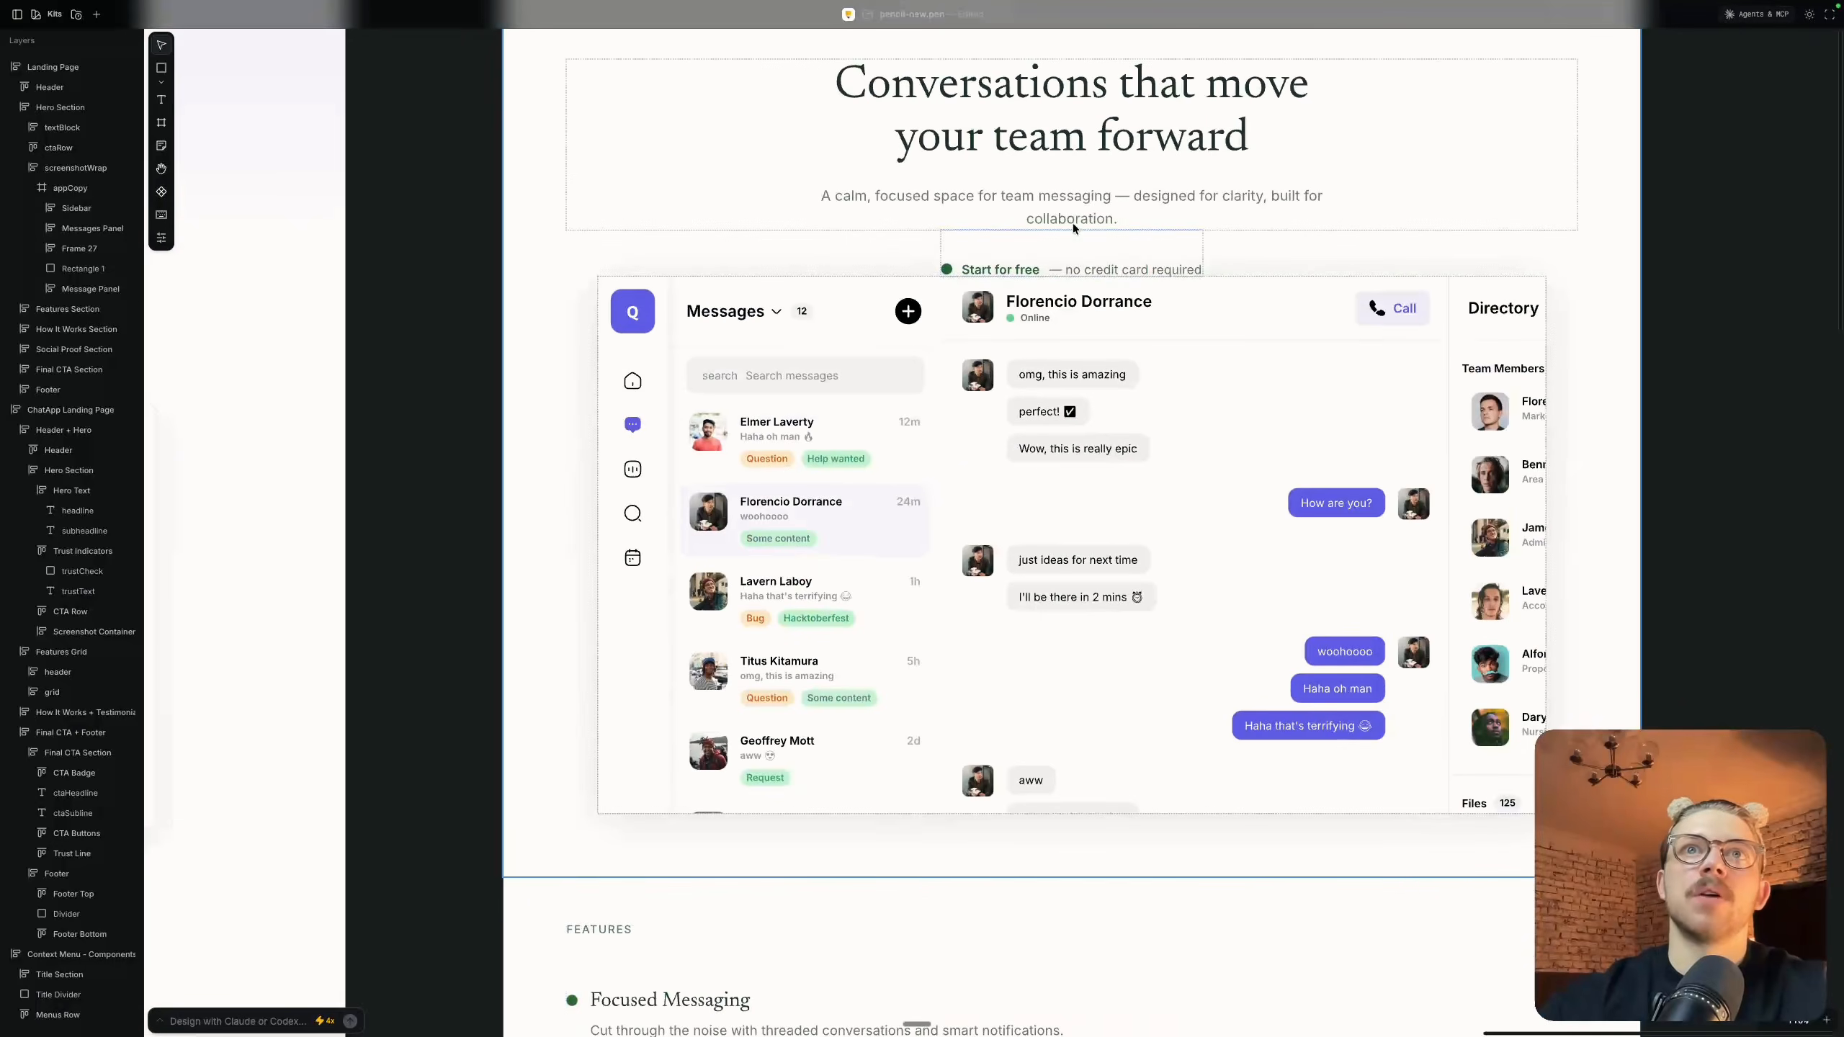
Group the hero's ctaRow and screenshotWrap into their own vertical frame and set the ctaRow's top padding to 24
click(1068, 259)
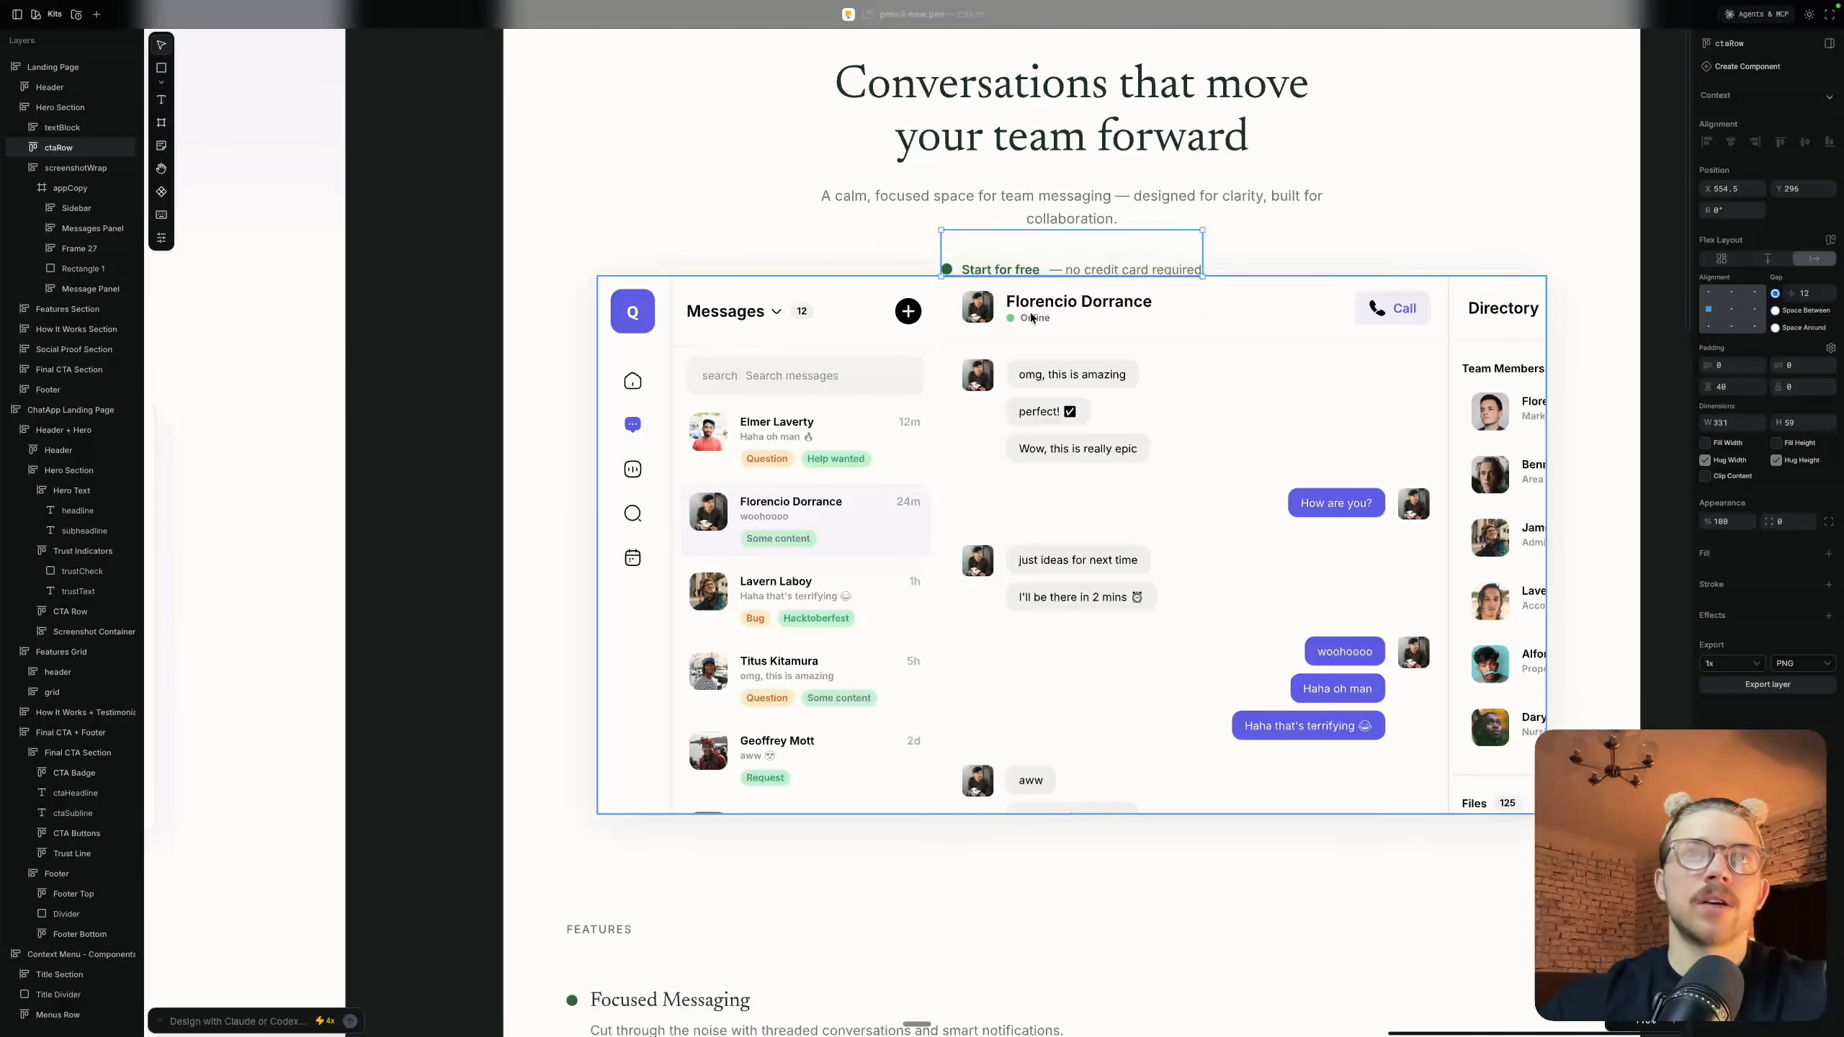
shift+click(1100, 364)
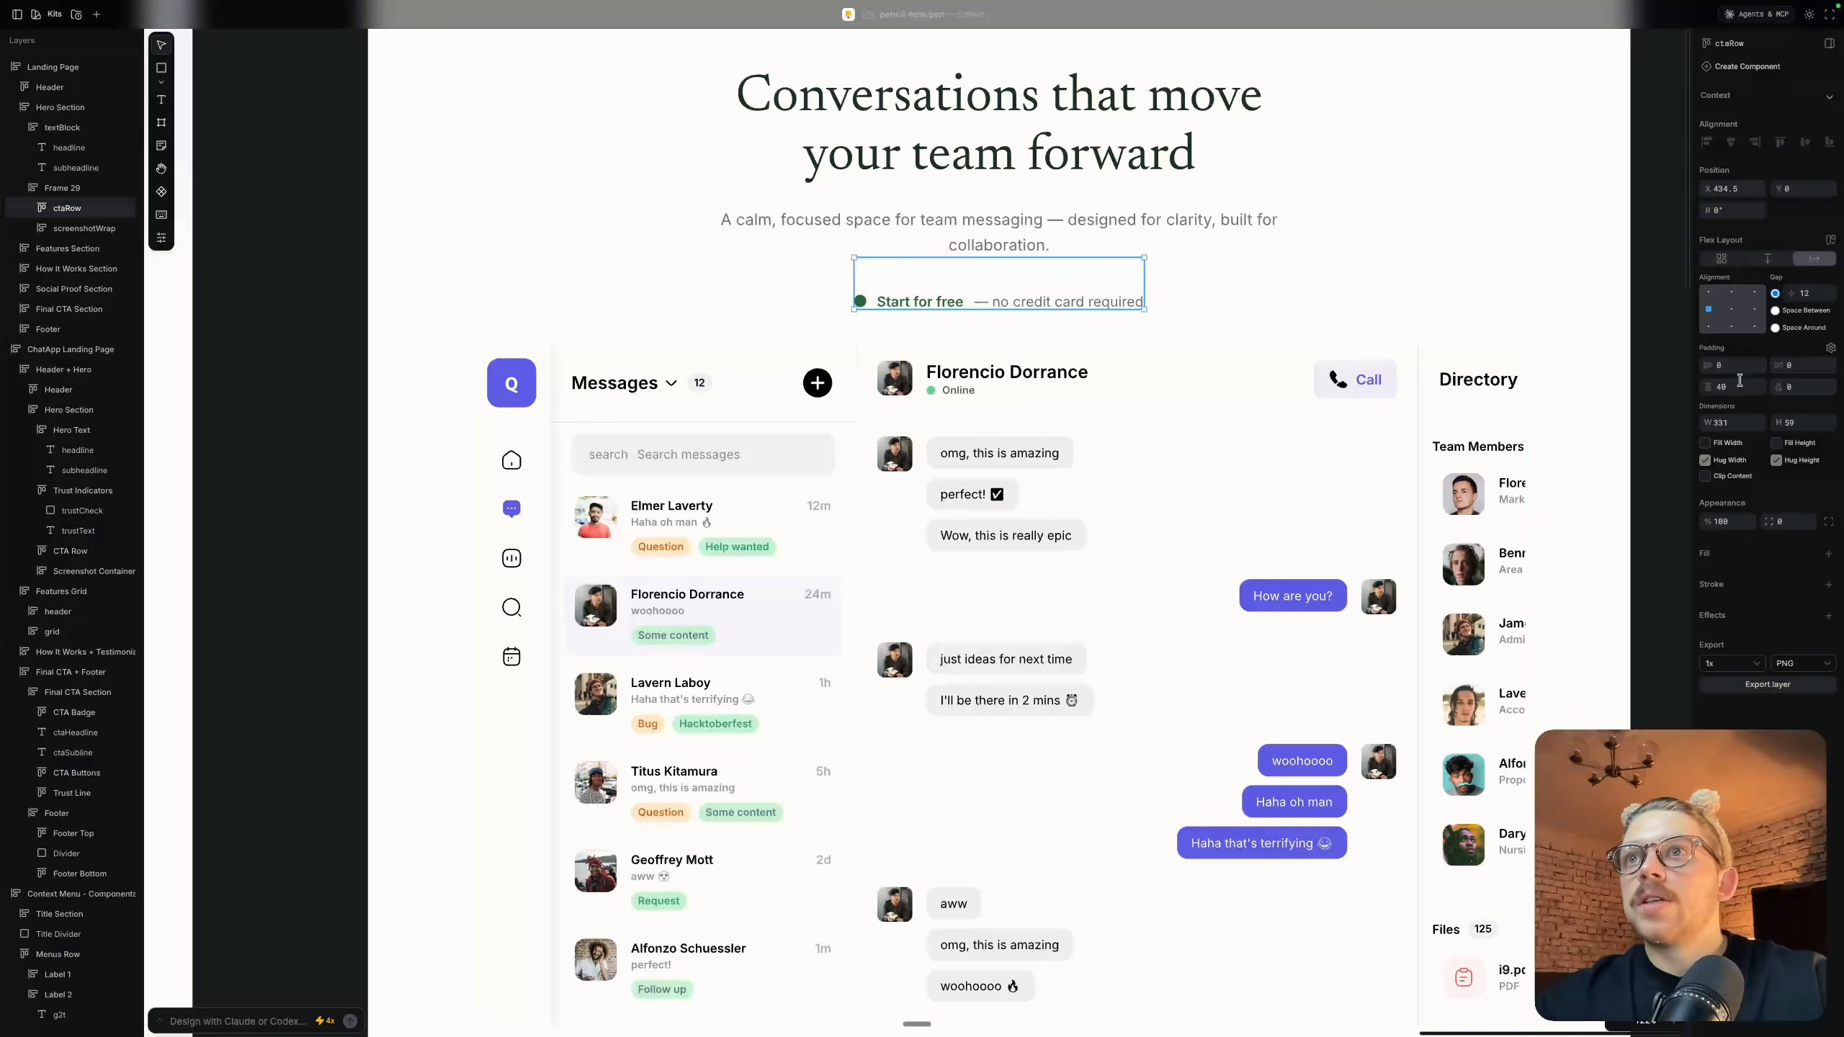
click(1733, 388)
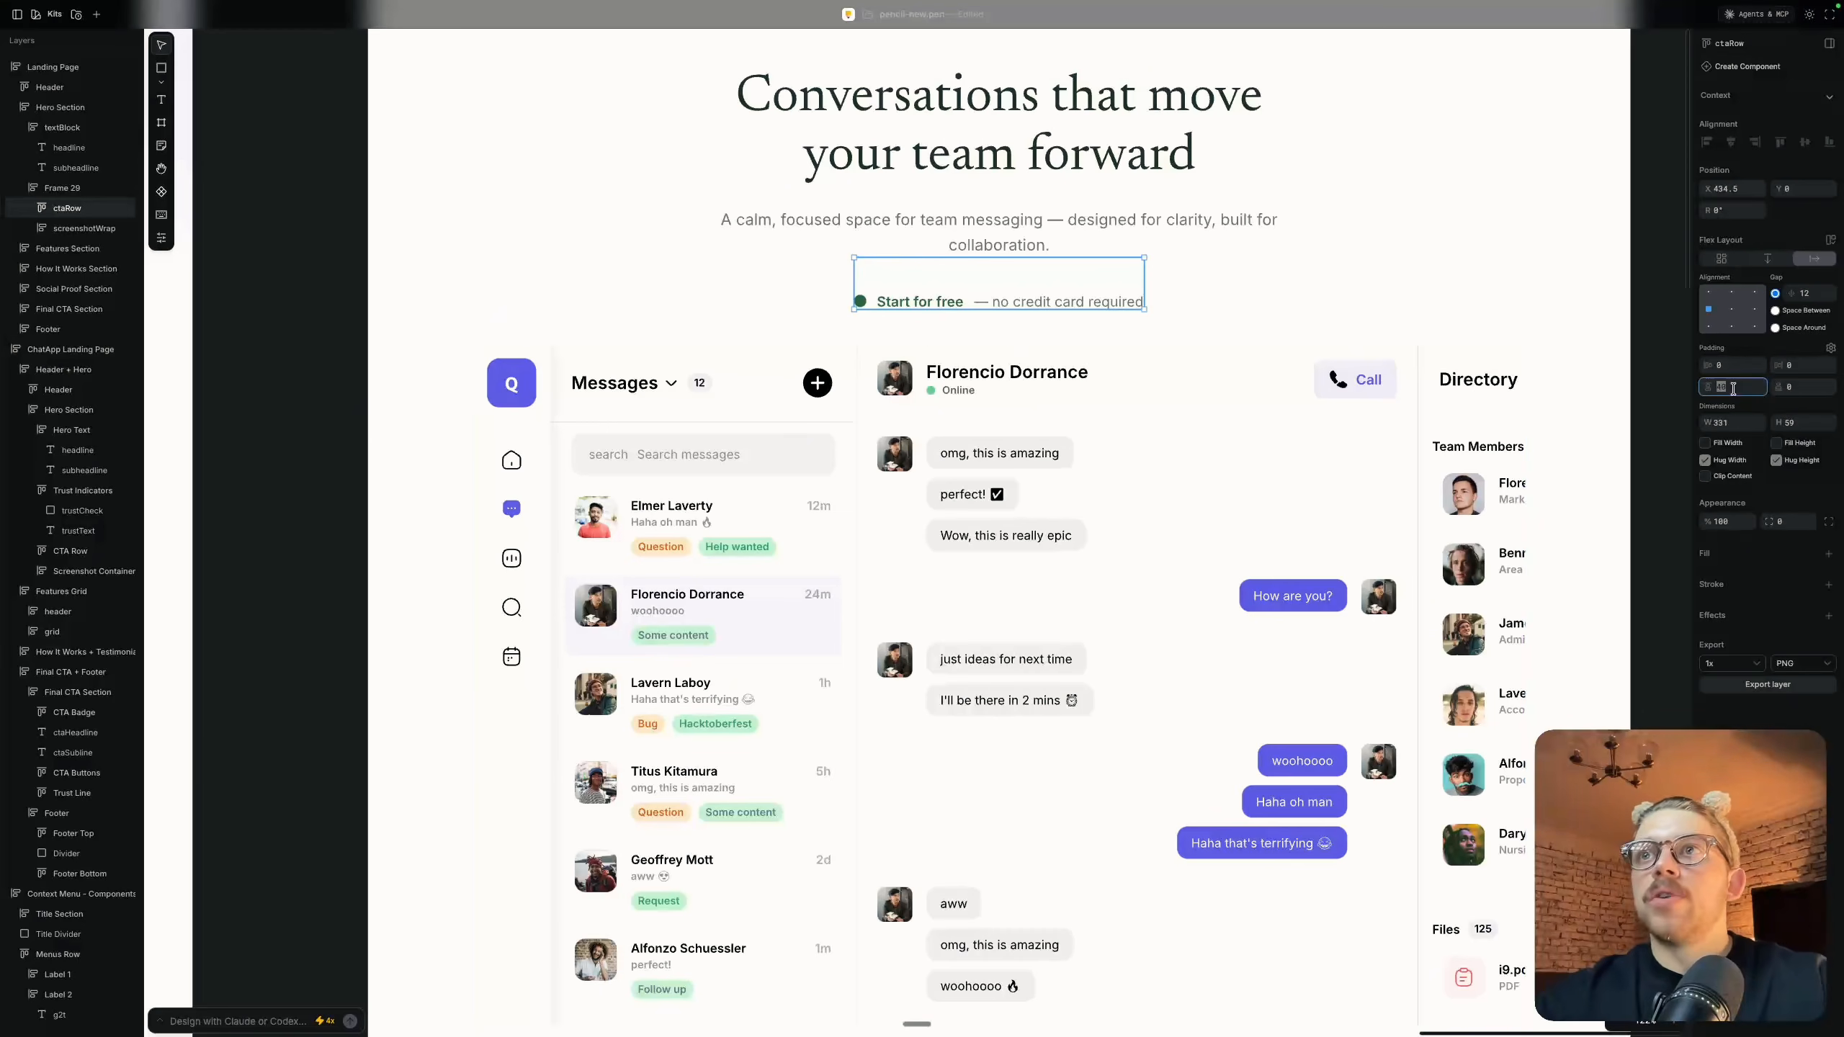
text(280)
key(Return)
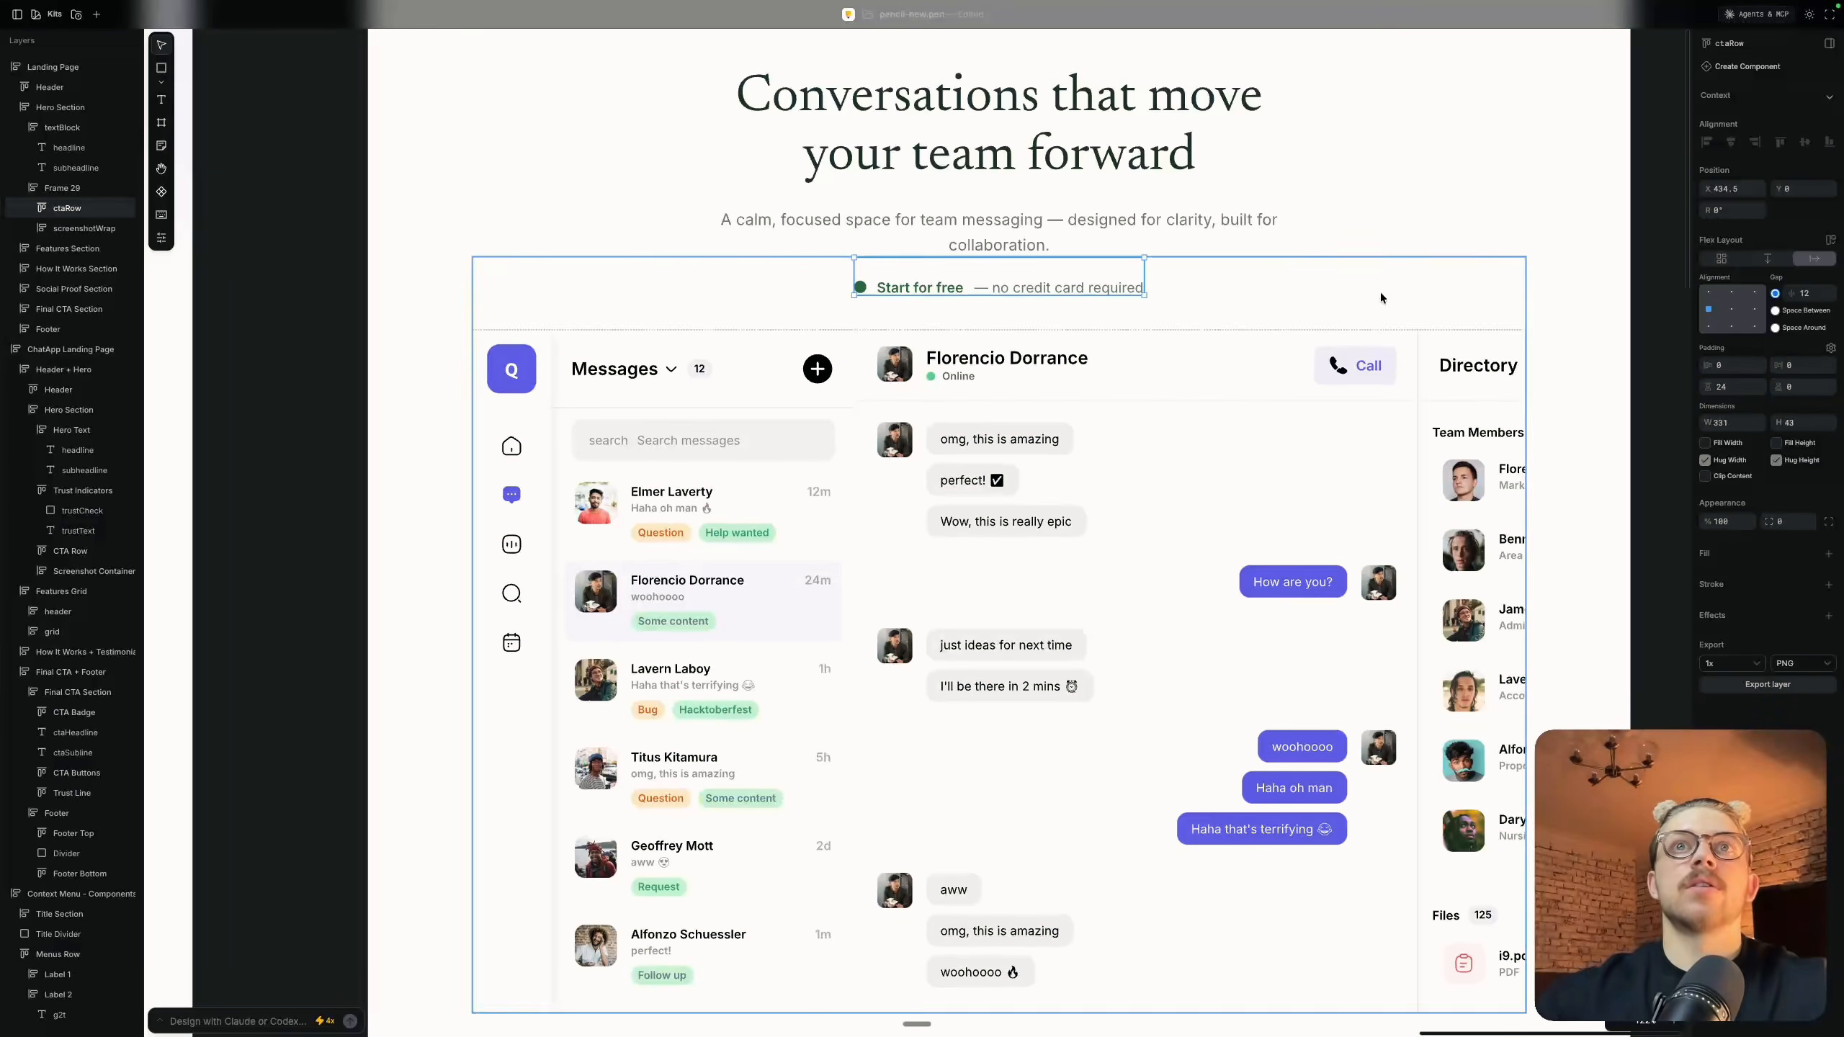
click(1339, 242)
click(1305, 286)
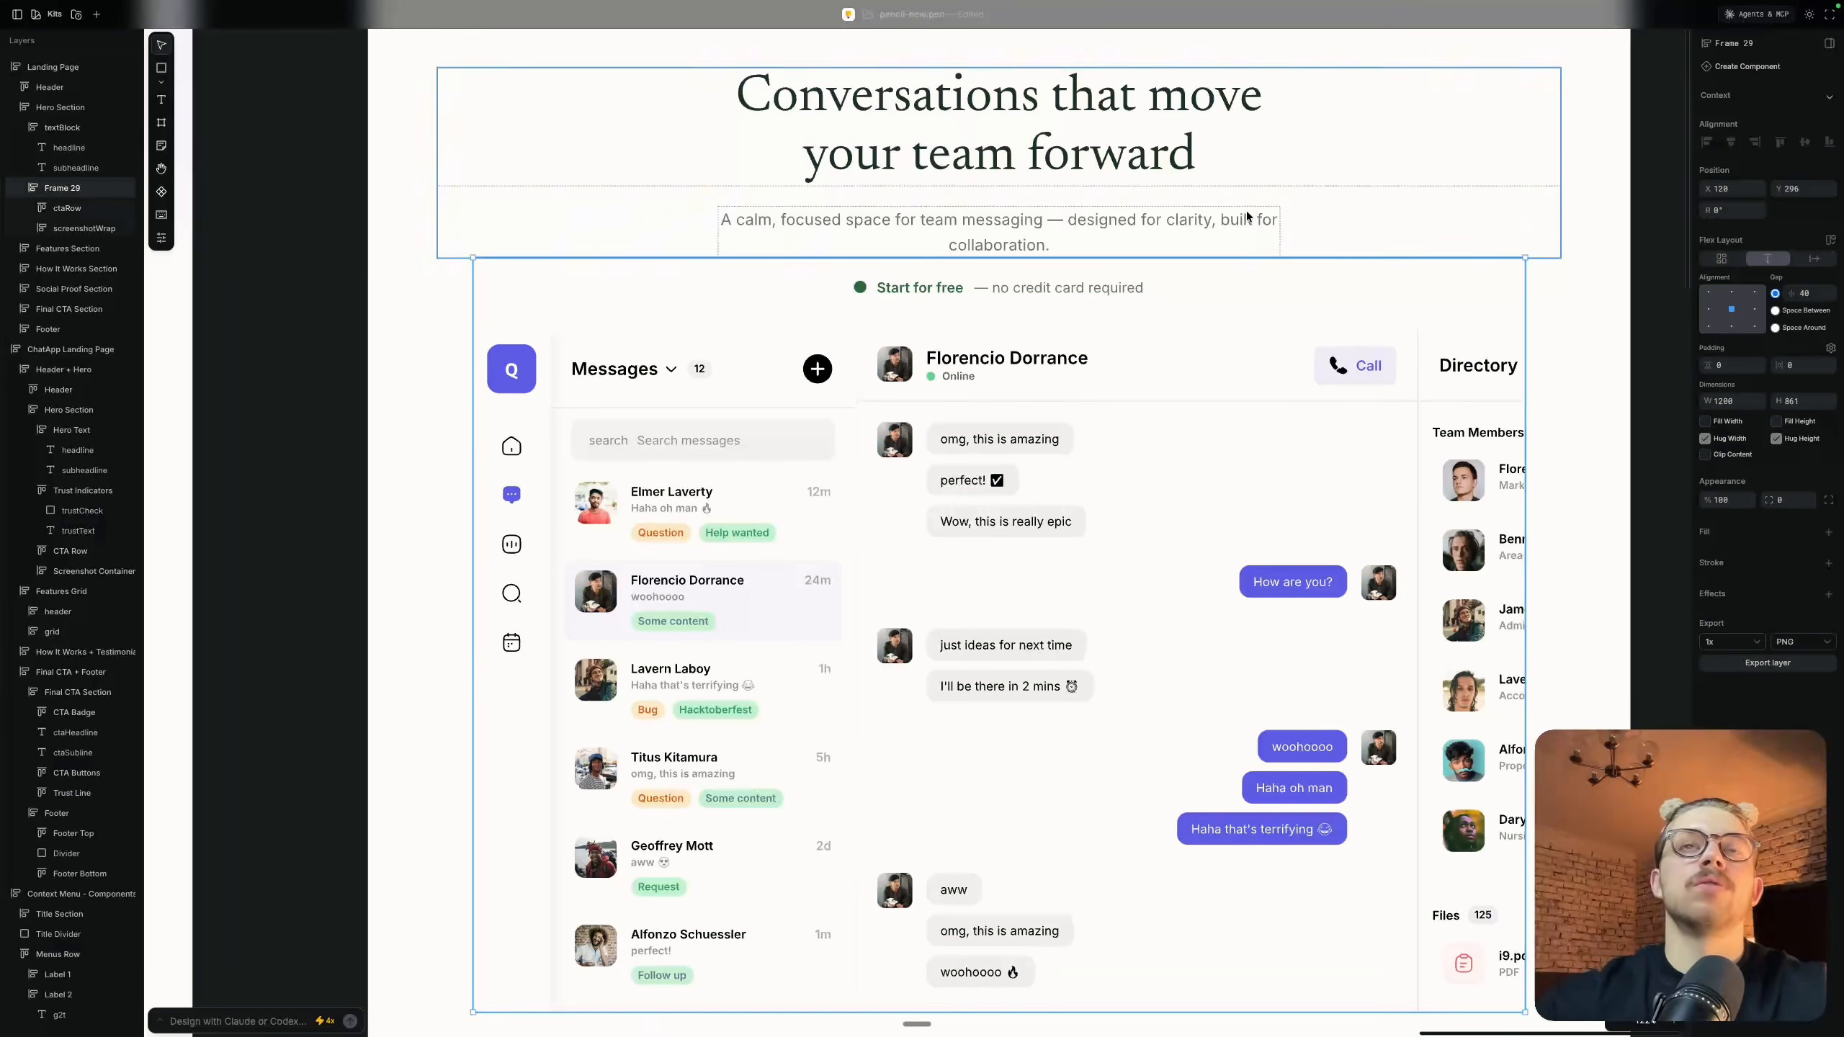
Add a drop shadow with a blur of 56 to the screenshotWrap frame in the hero
scroll(1246, 212, down, 3)
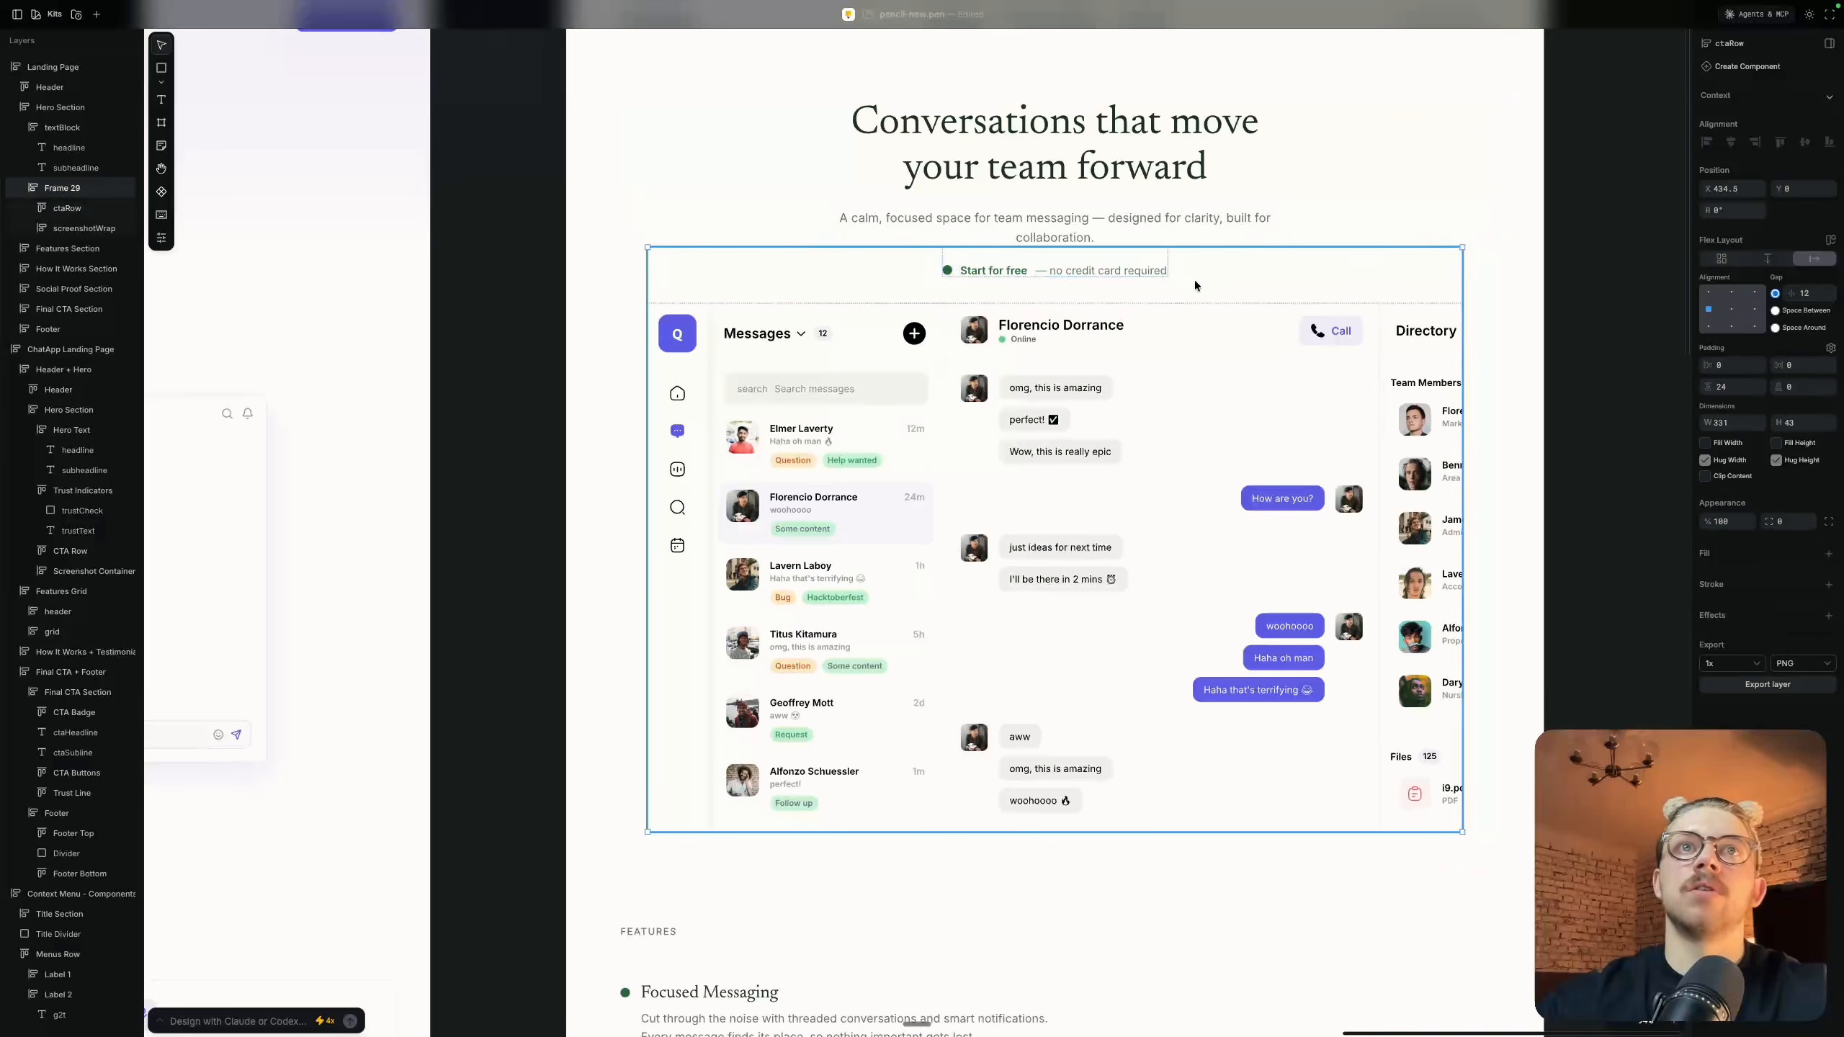
click(1089, 436)
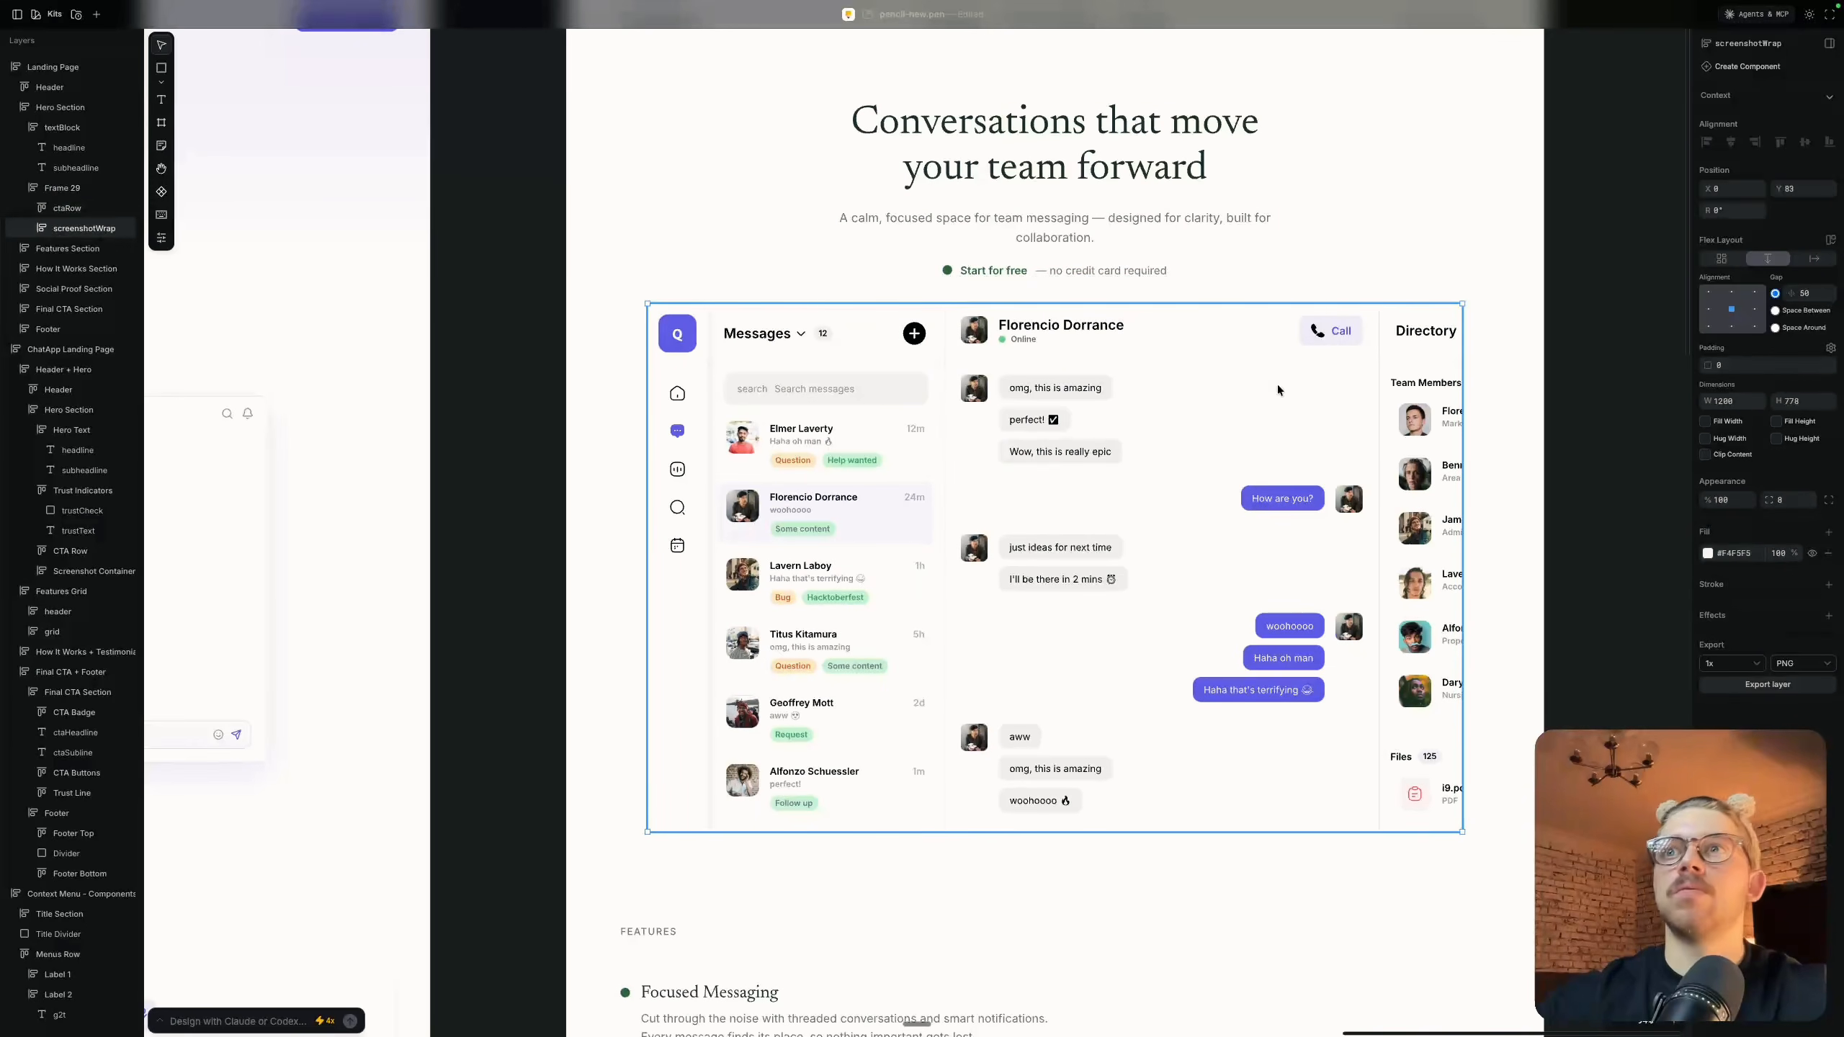
click(1828, 616)
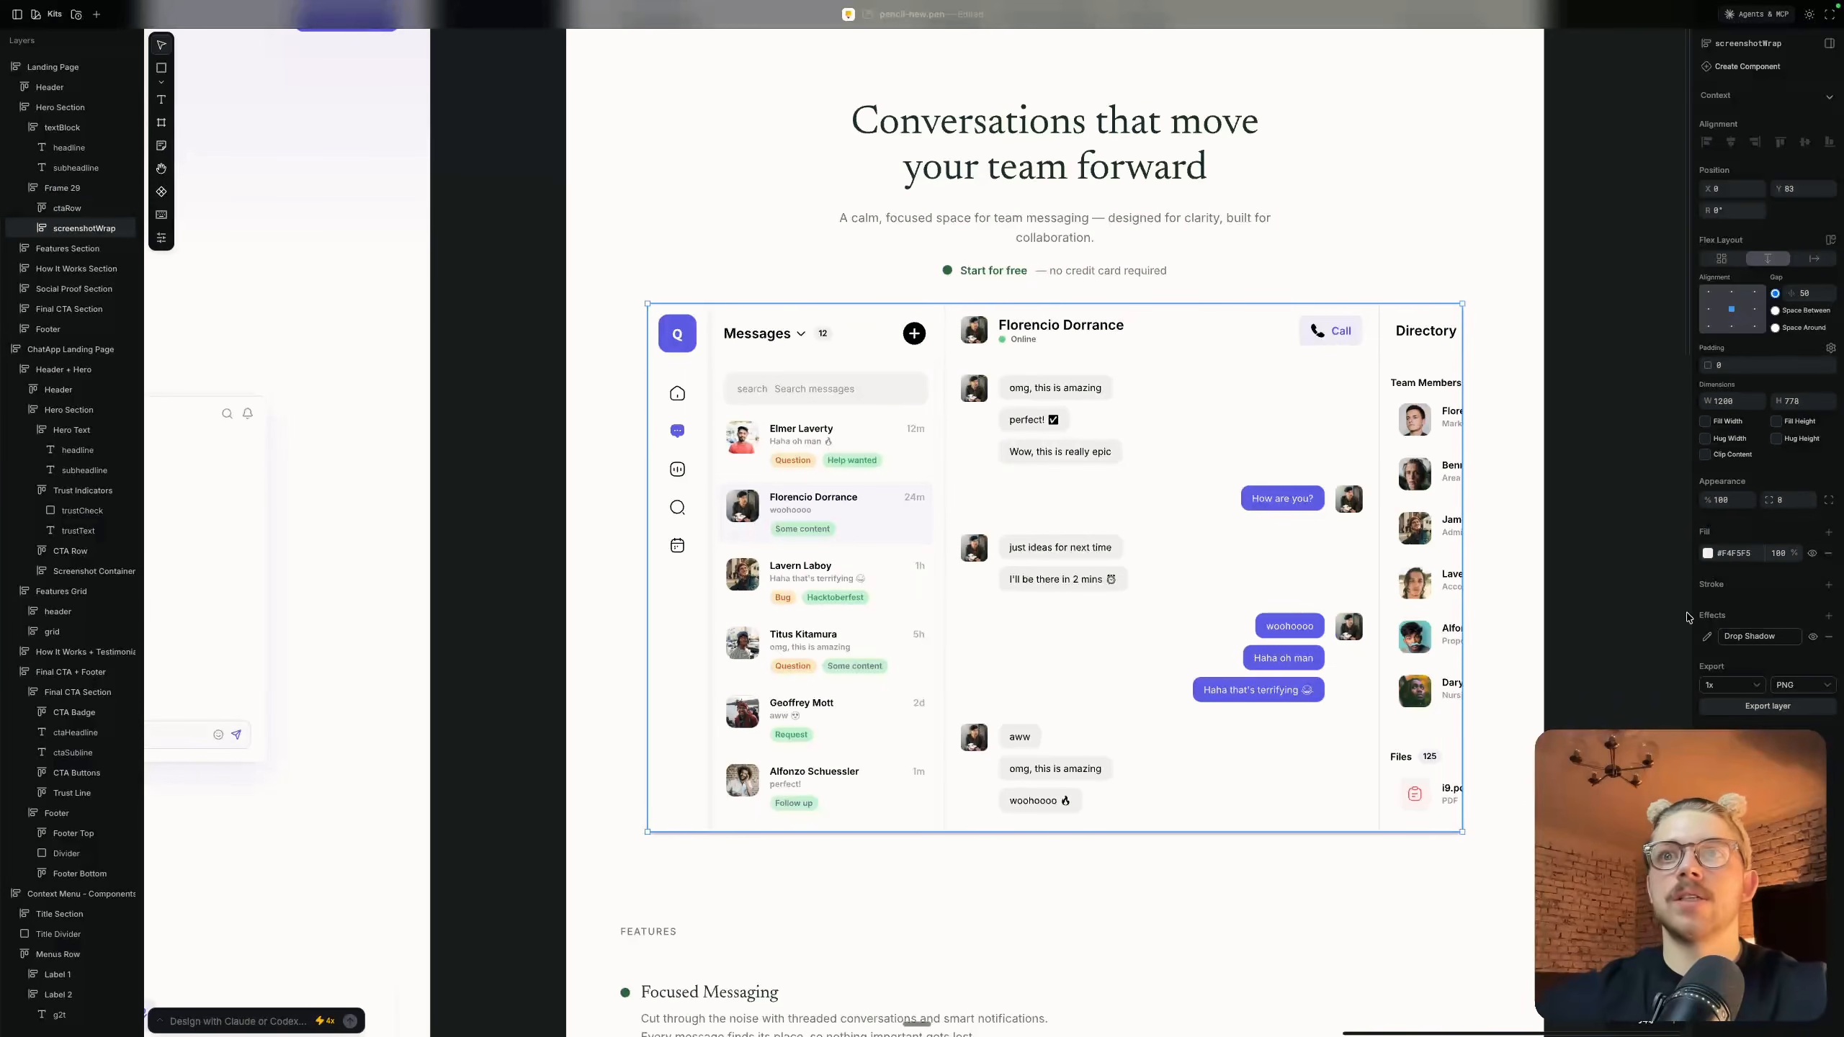
click(1707, 636)
click(1623, 693)
text(56)
key(Return)
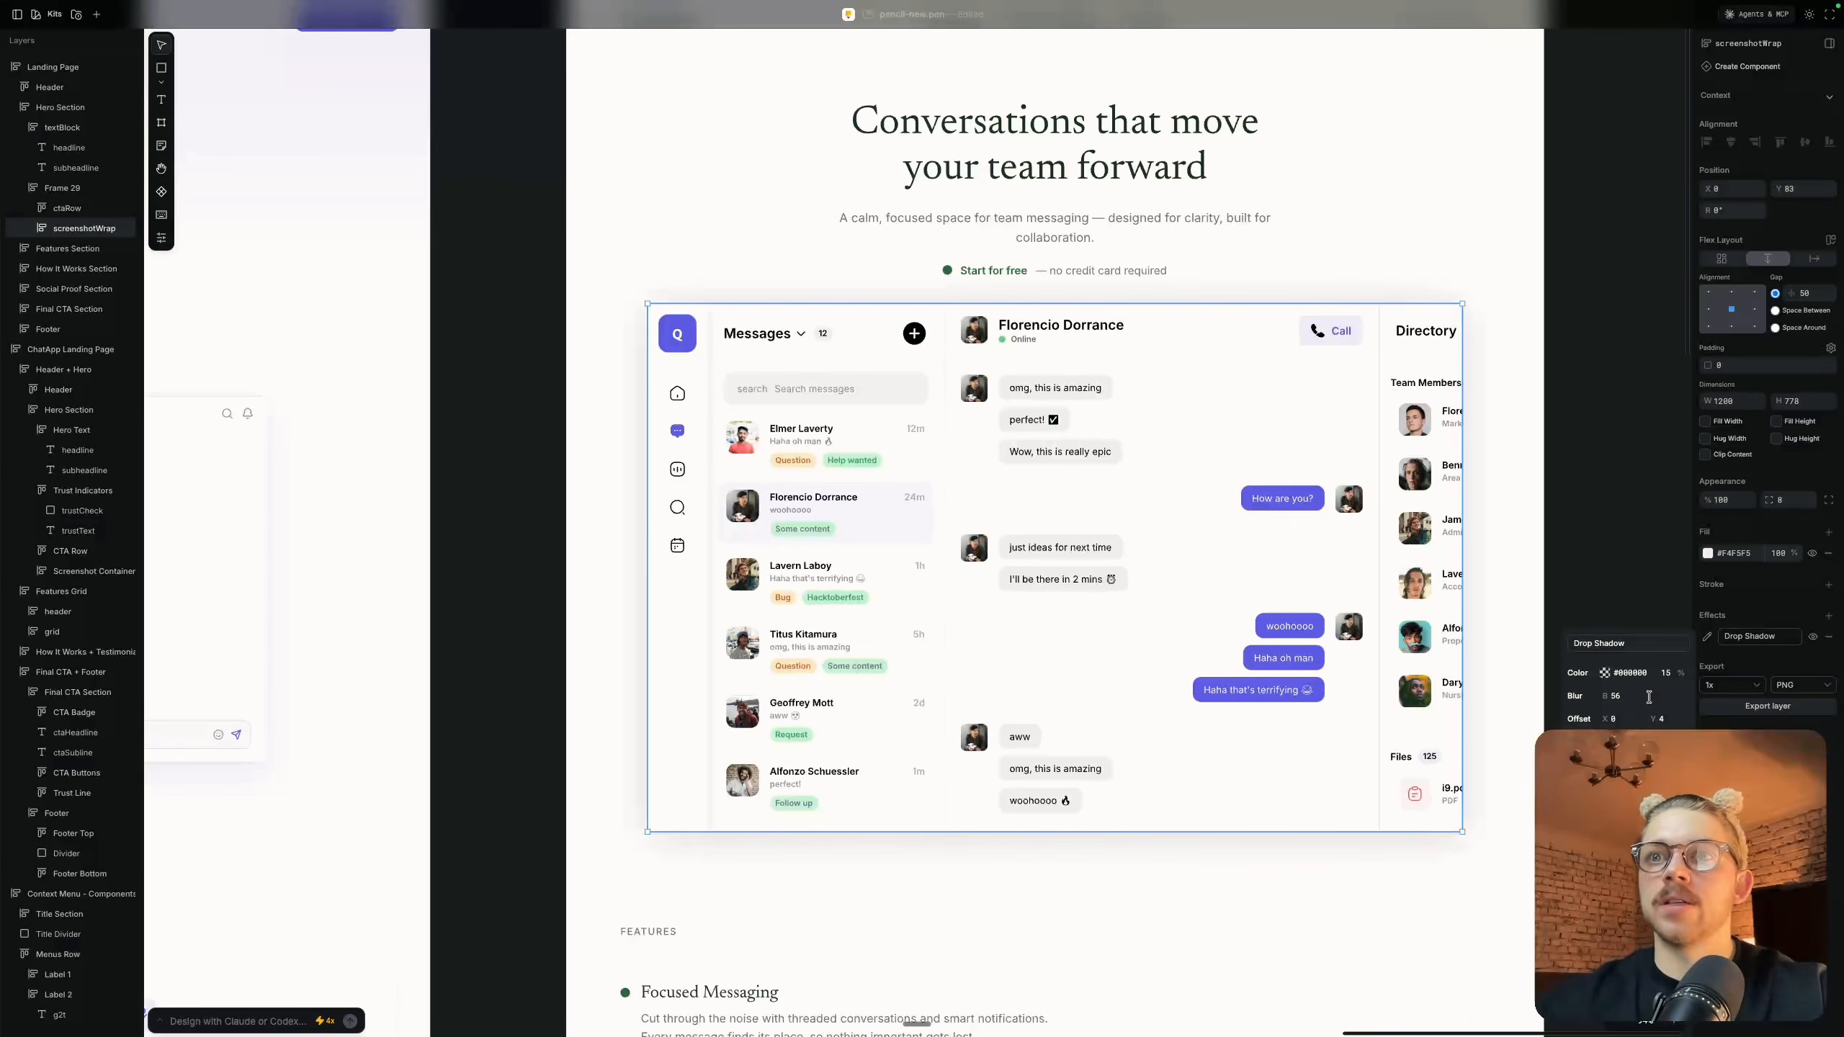
click(1591, 530)
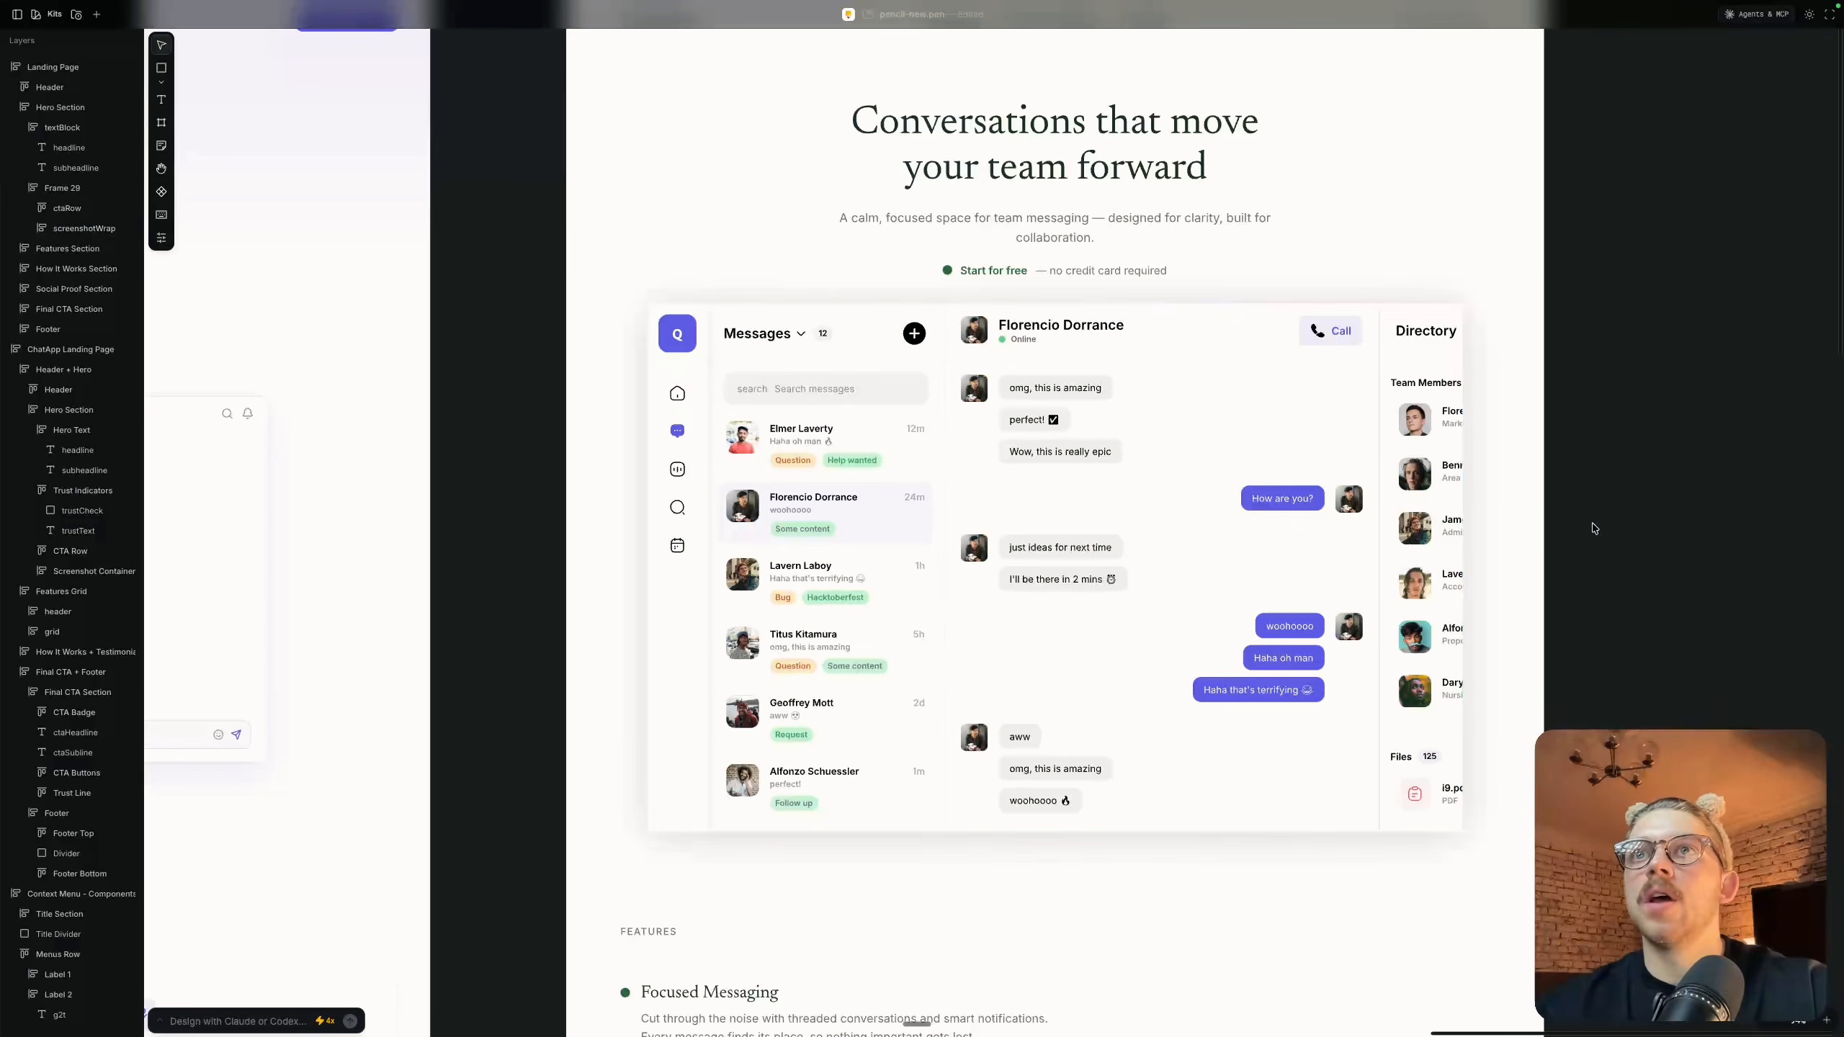
Examine the Features, How It Works and Social Proof sections of the Converso landing page
scroll(1562, 439, down, 4)
scroll(1562, 438, down, 2)
scroll(1562, 438, down, 5)
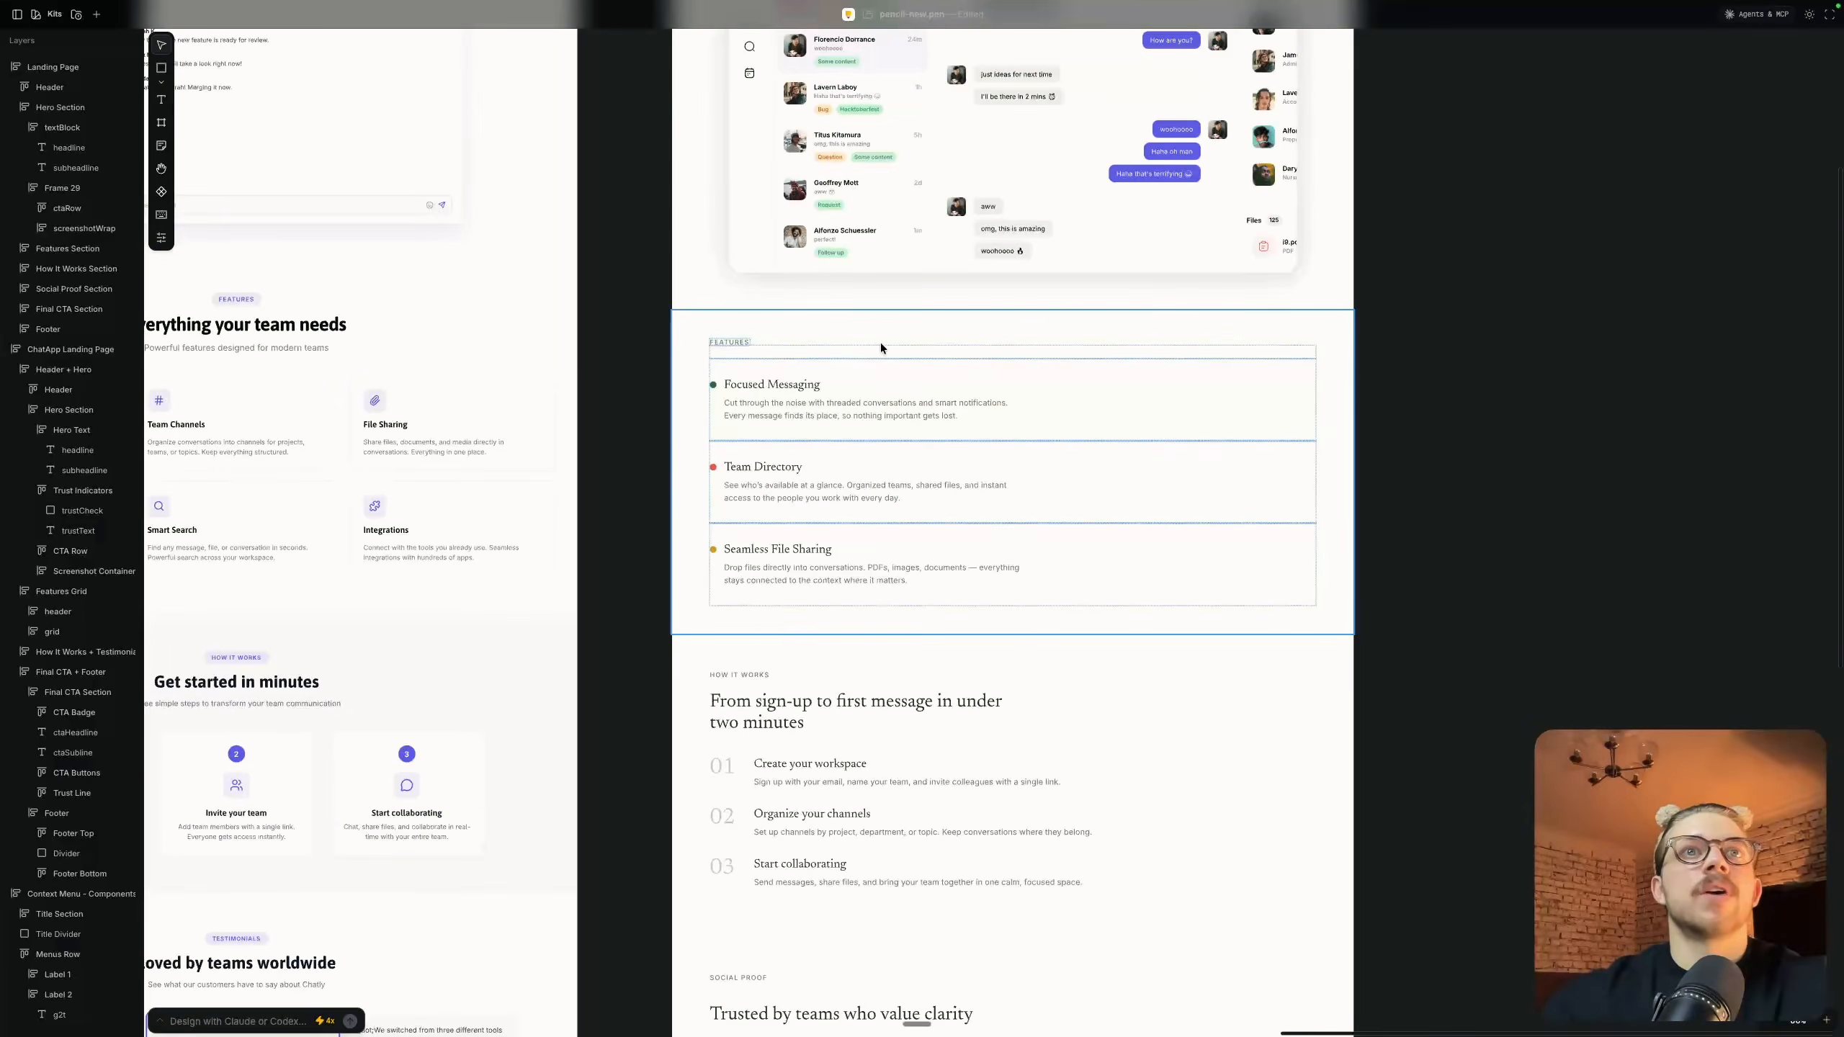
scroll(884, 343, up, 3)
scroll(878, 581, down, 3)
click(848, 613)
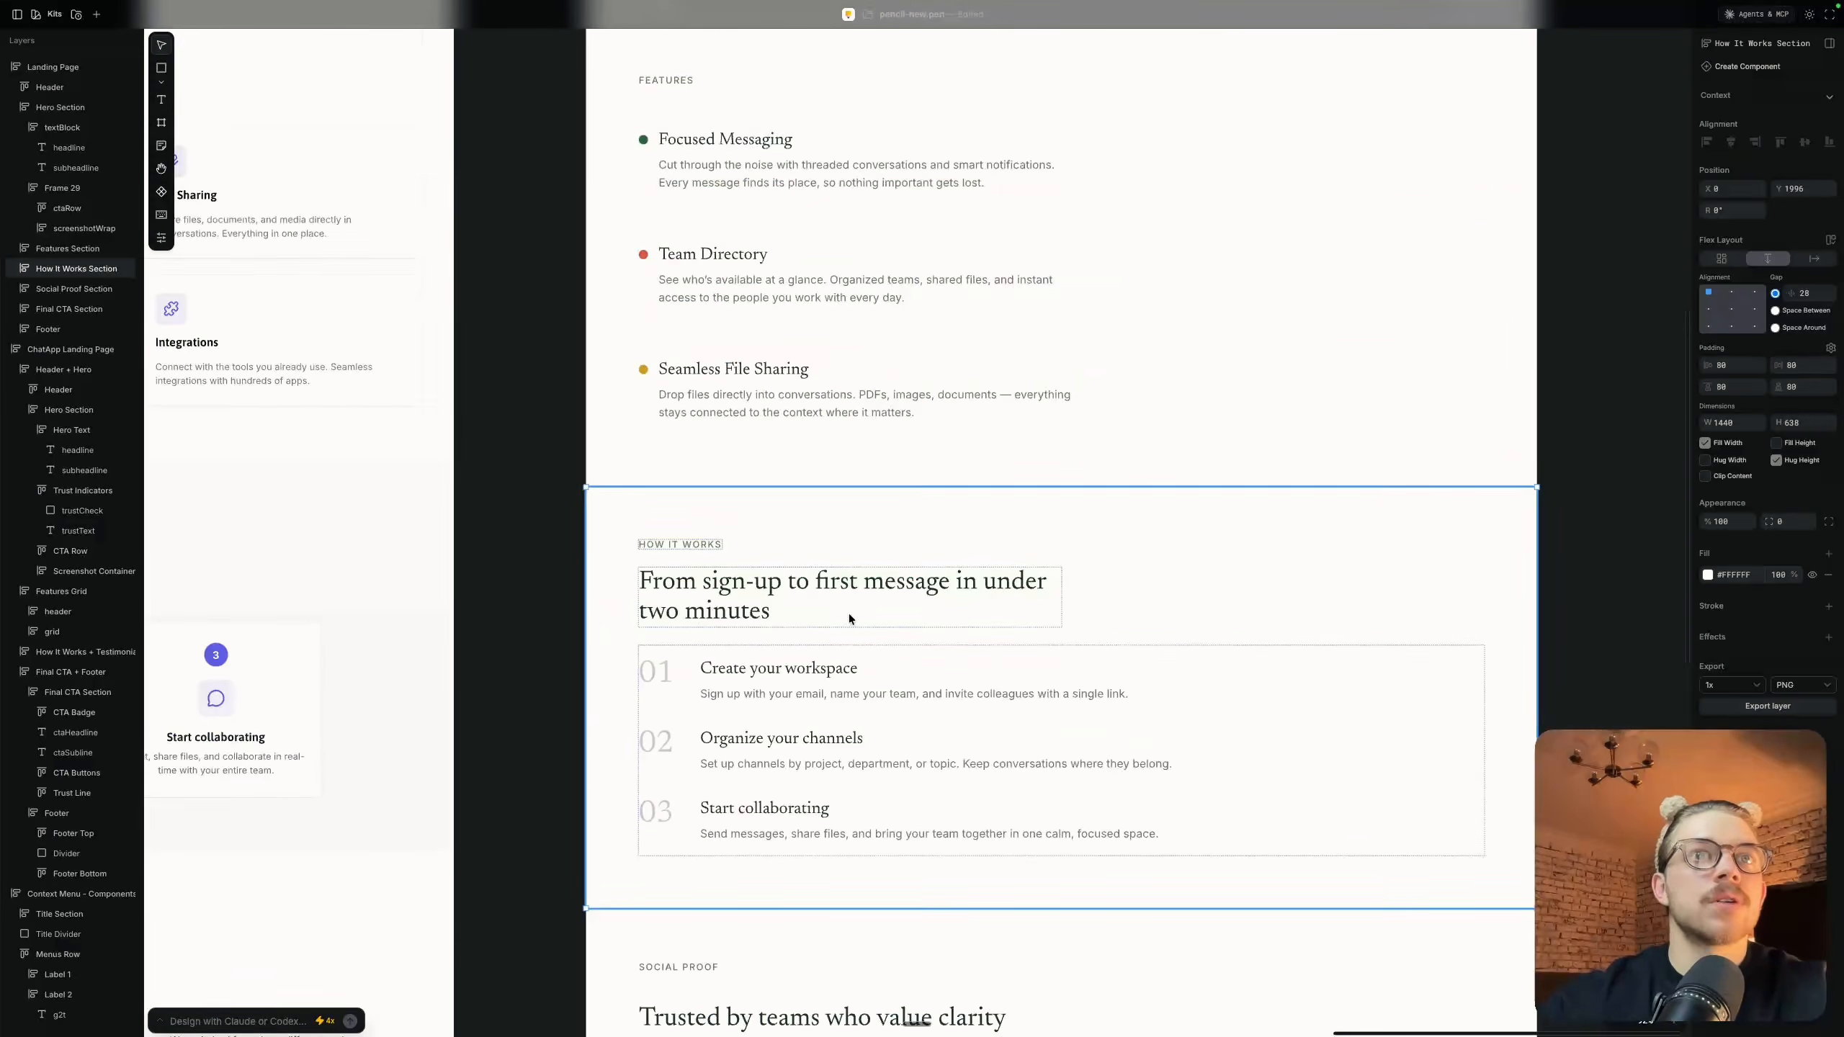
scroll(848, 614, down, 5)
scroll(848, 614, down, 6)
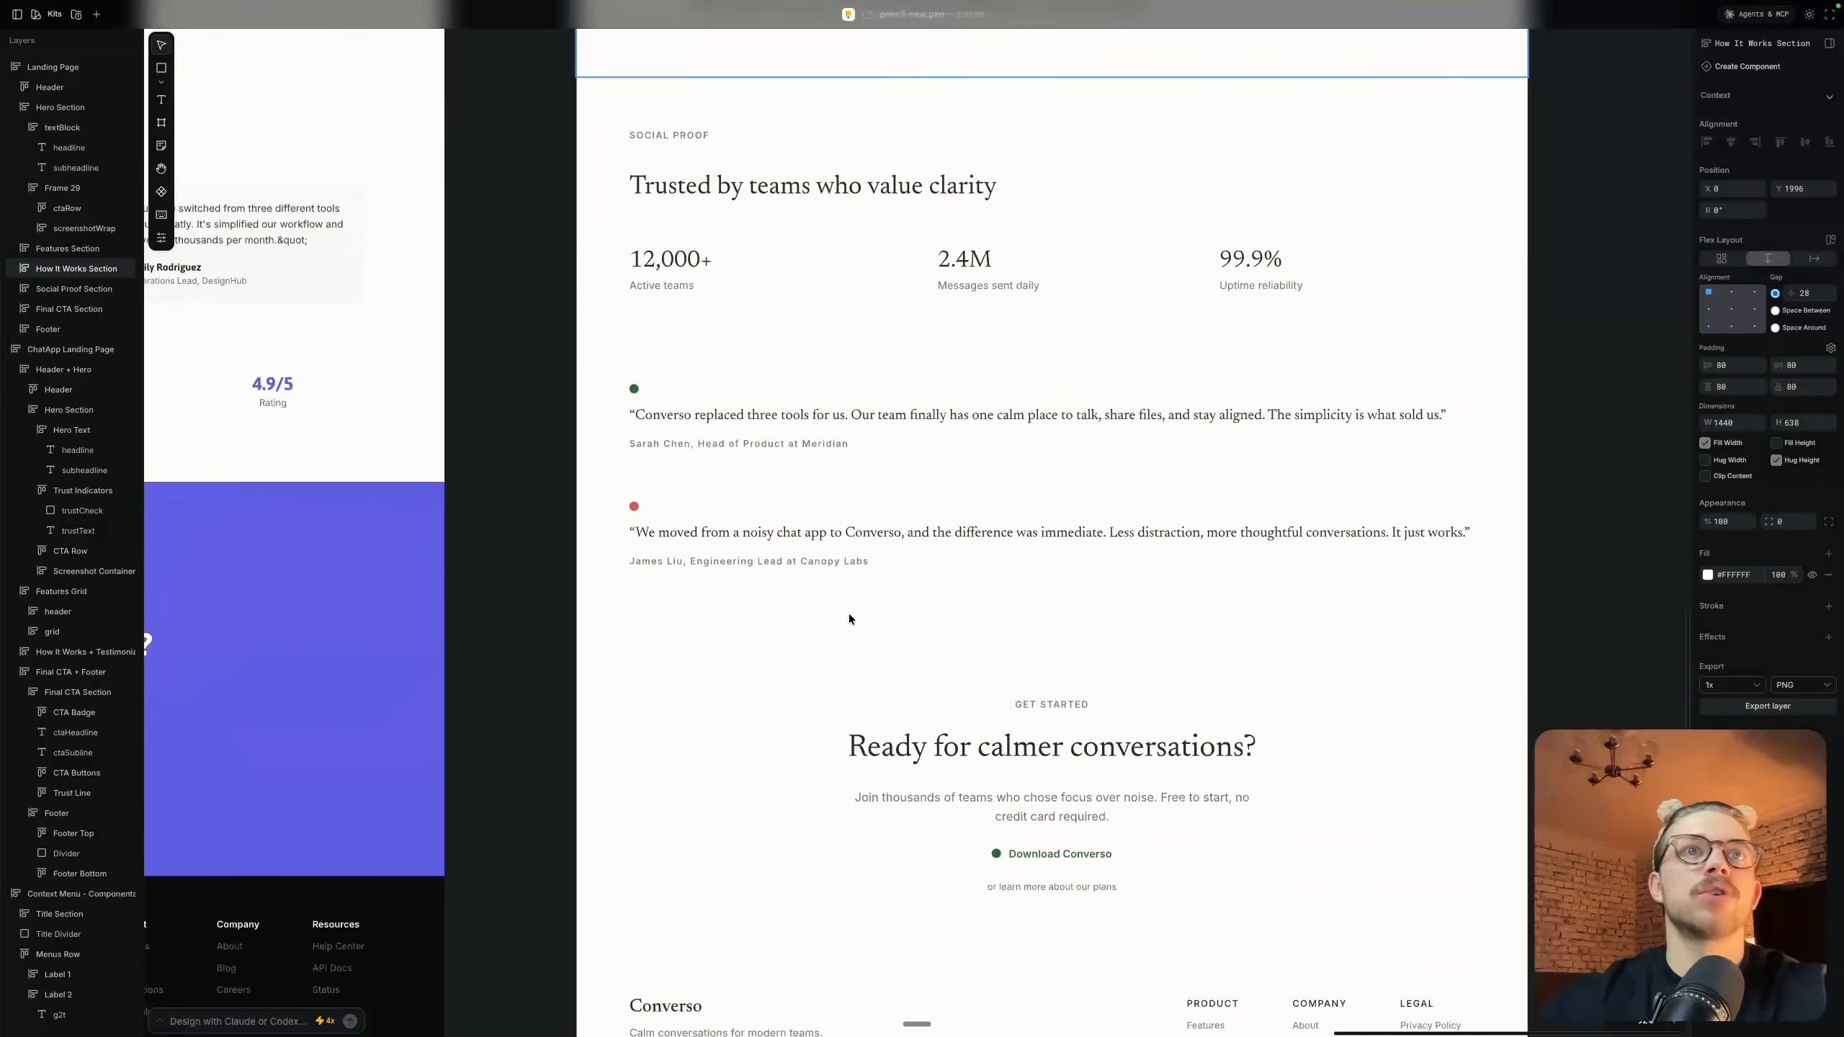
Inspect the testimonials, the "Ready for calmer conversations?" section with its "Download Converso" row, and the footer
scroll(741, 287, up, 5)
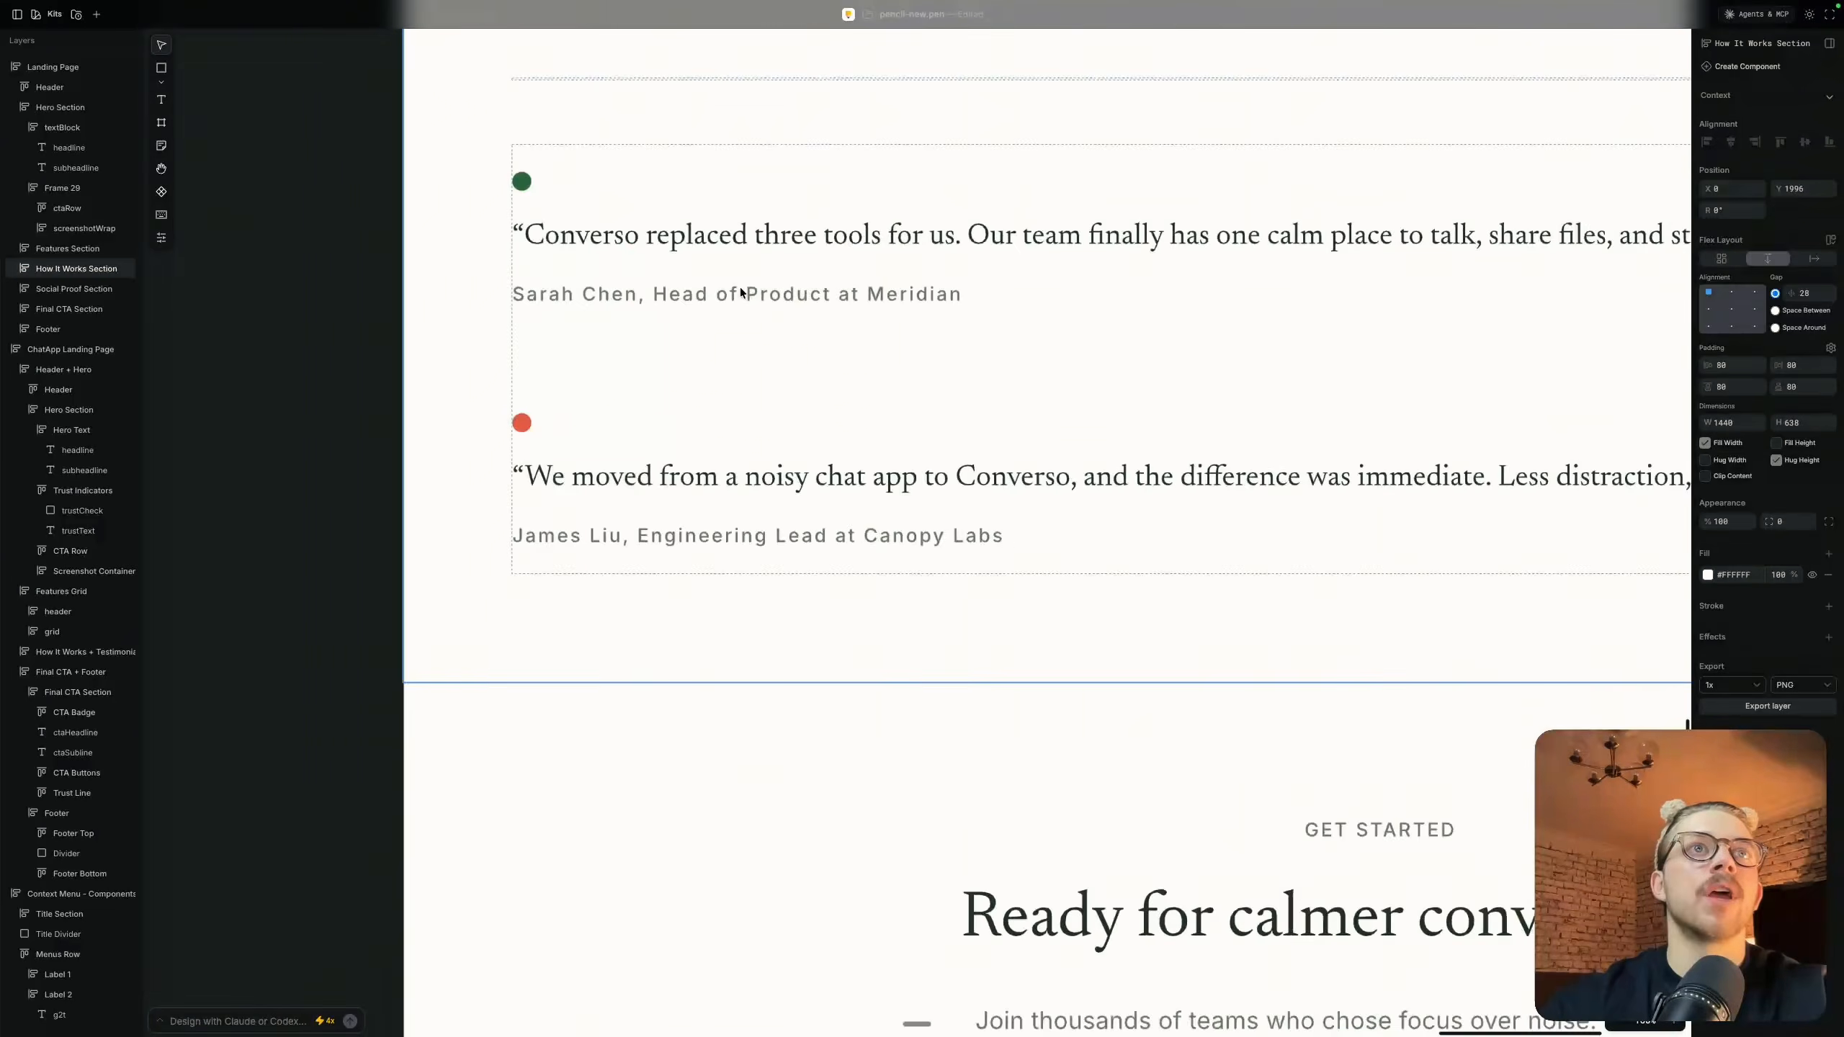
super+click(749, 447)
scroll(749, 446, down, 8)
scroll(749, 447, up, 1)
scroll(861, 577, up, 8)
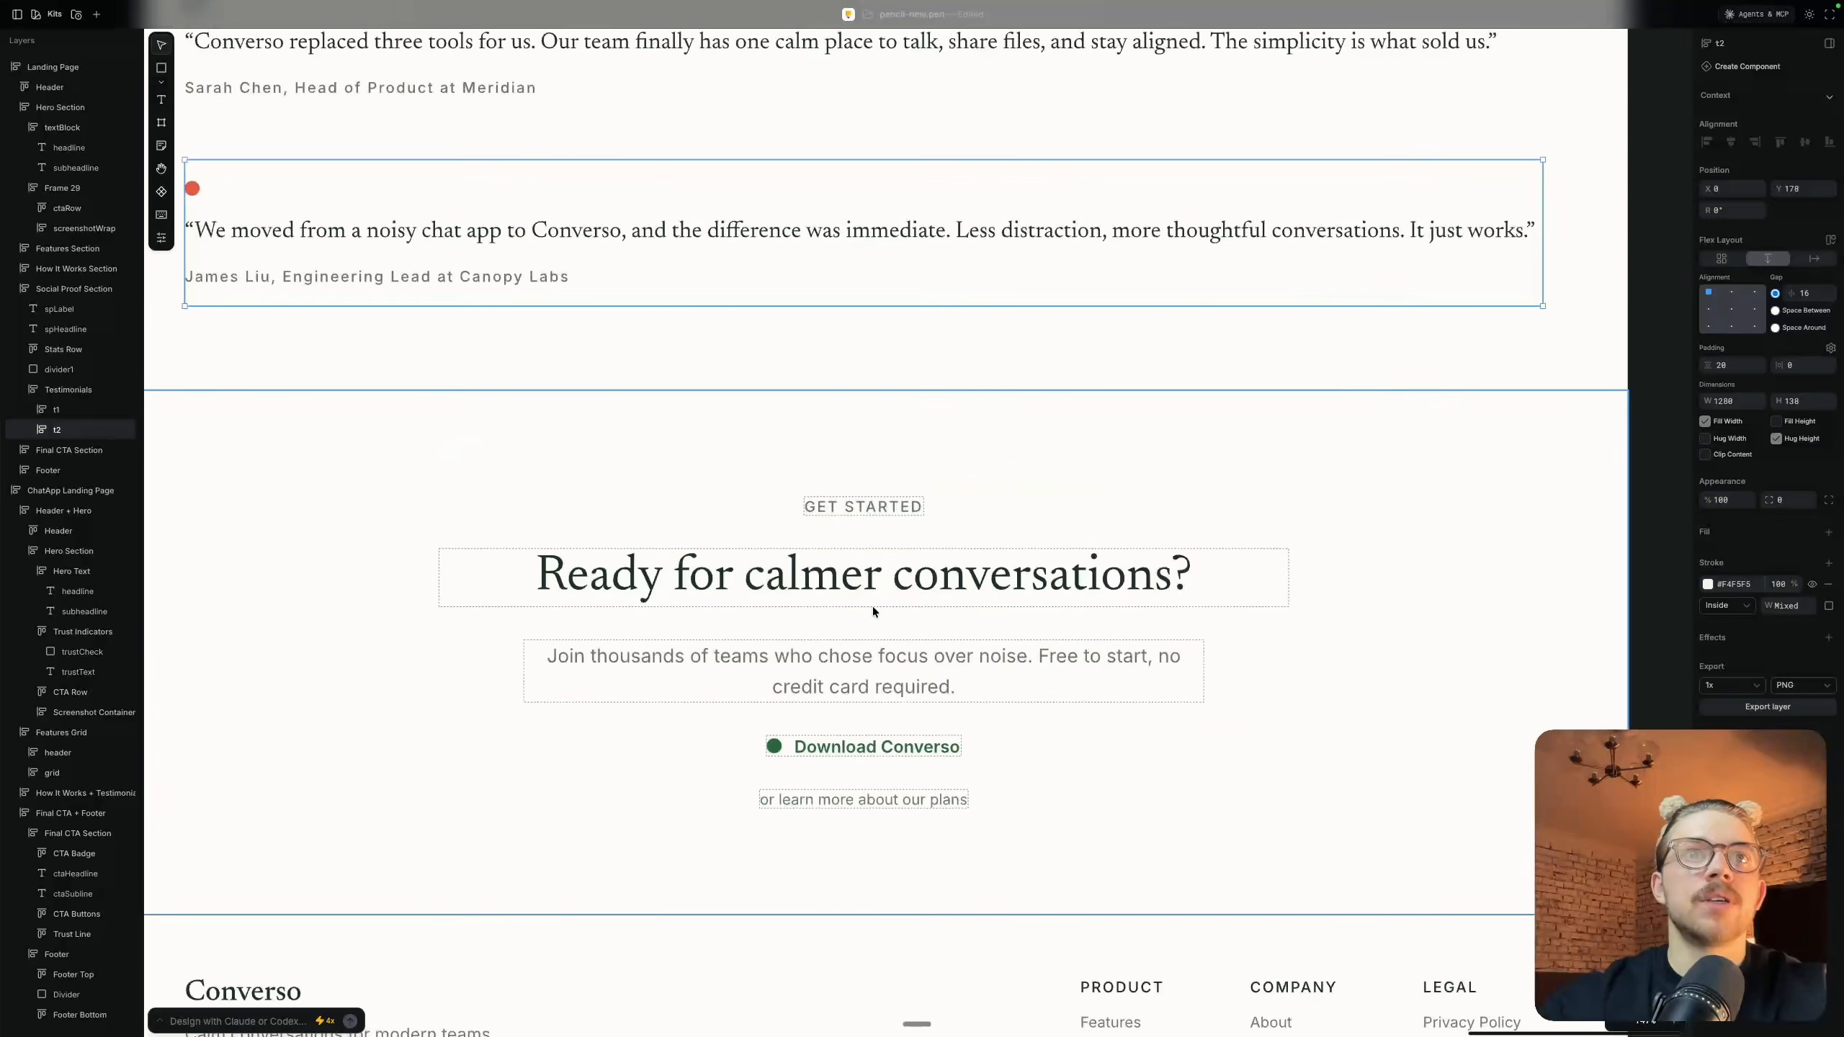
click(1347, 677)
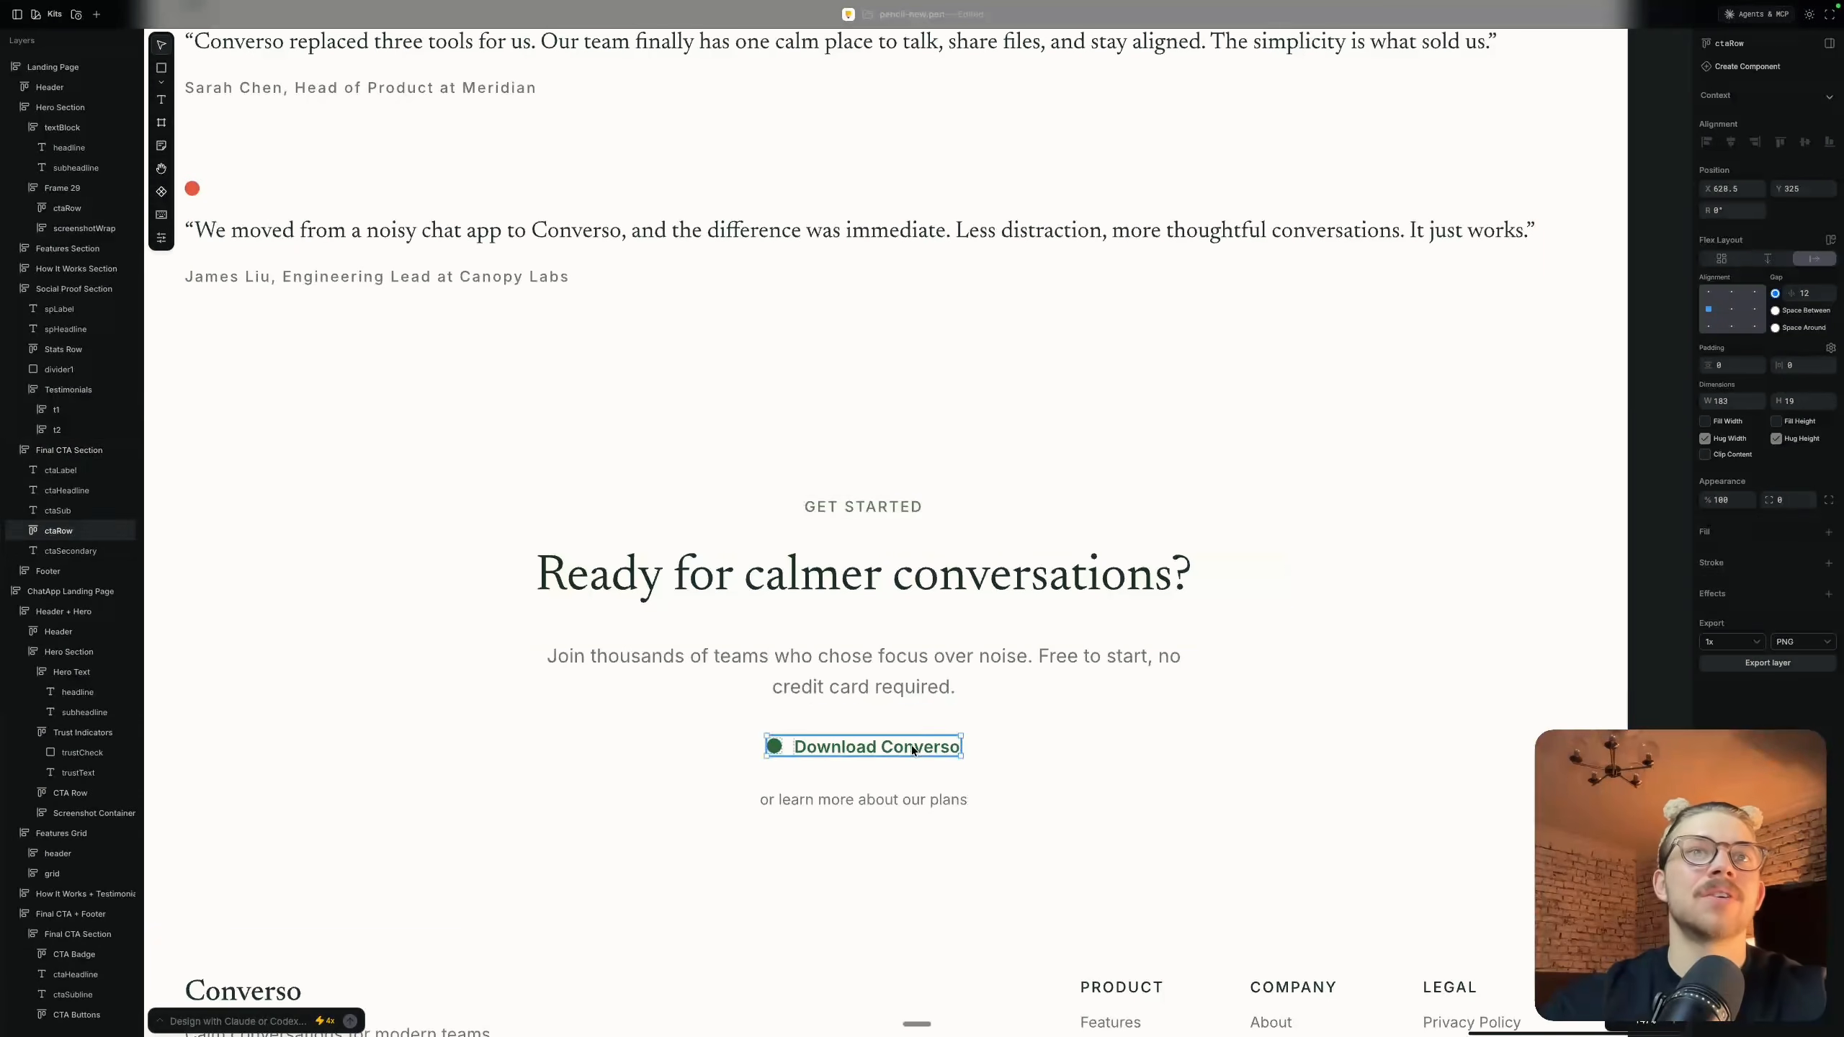
scroll(1106, 756, down, 3)
scroll(1106, 754, down, 5)
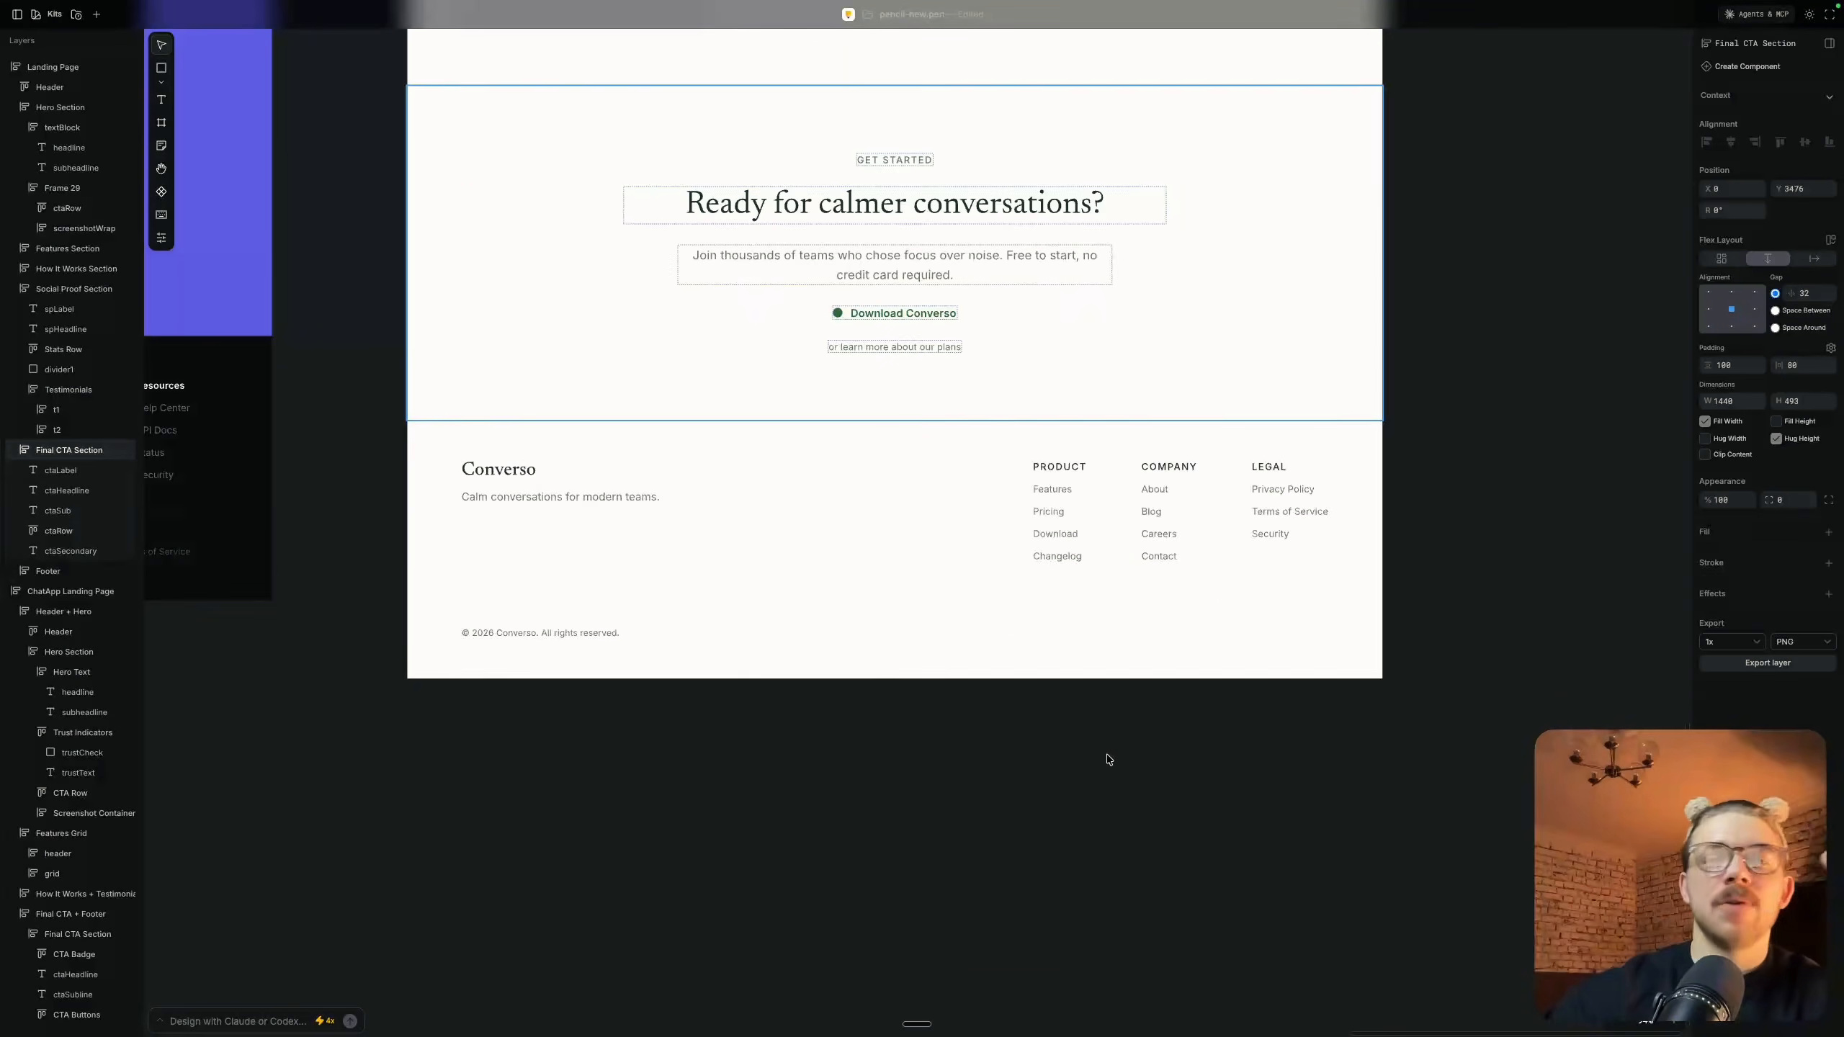
scroll(1288, 392, up, 5)
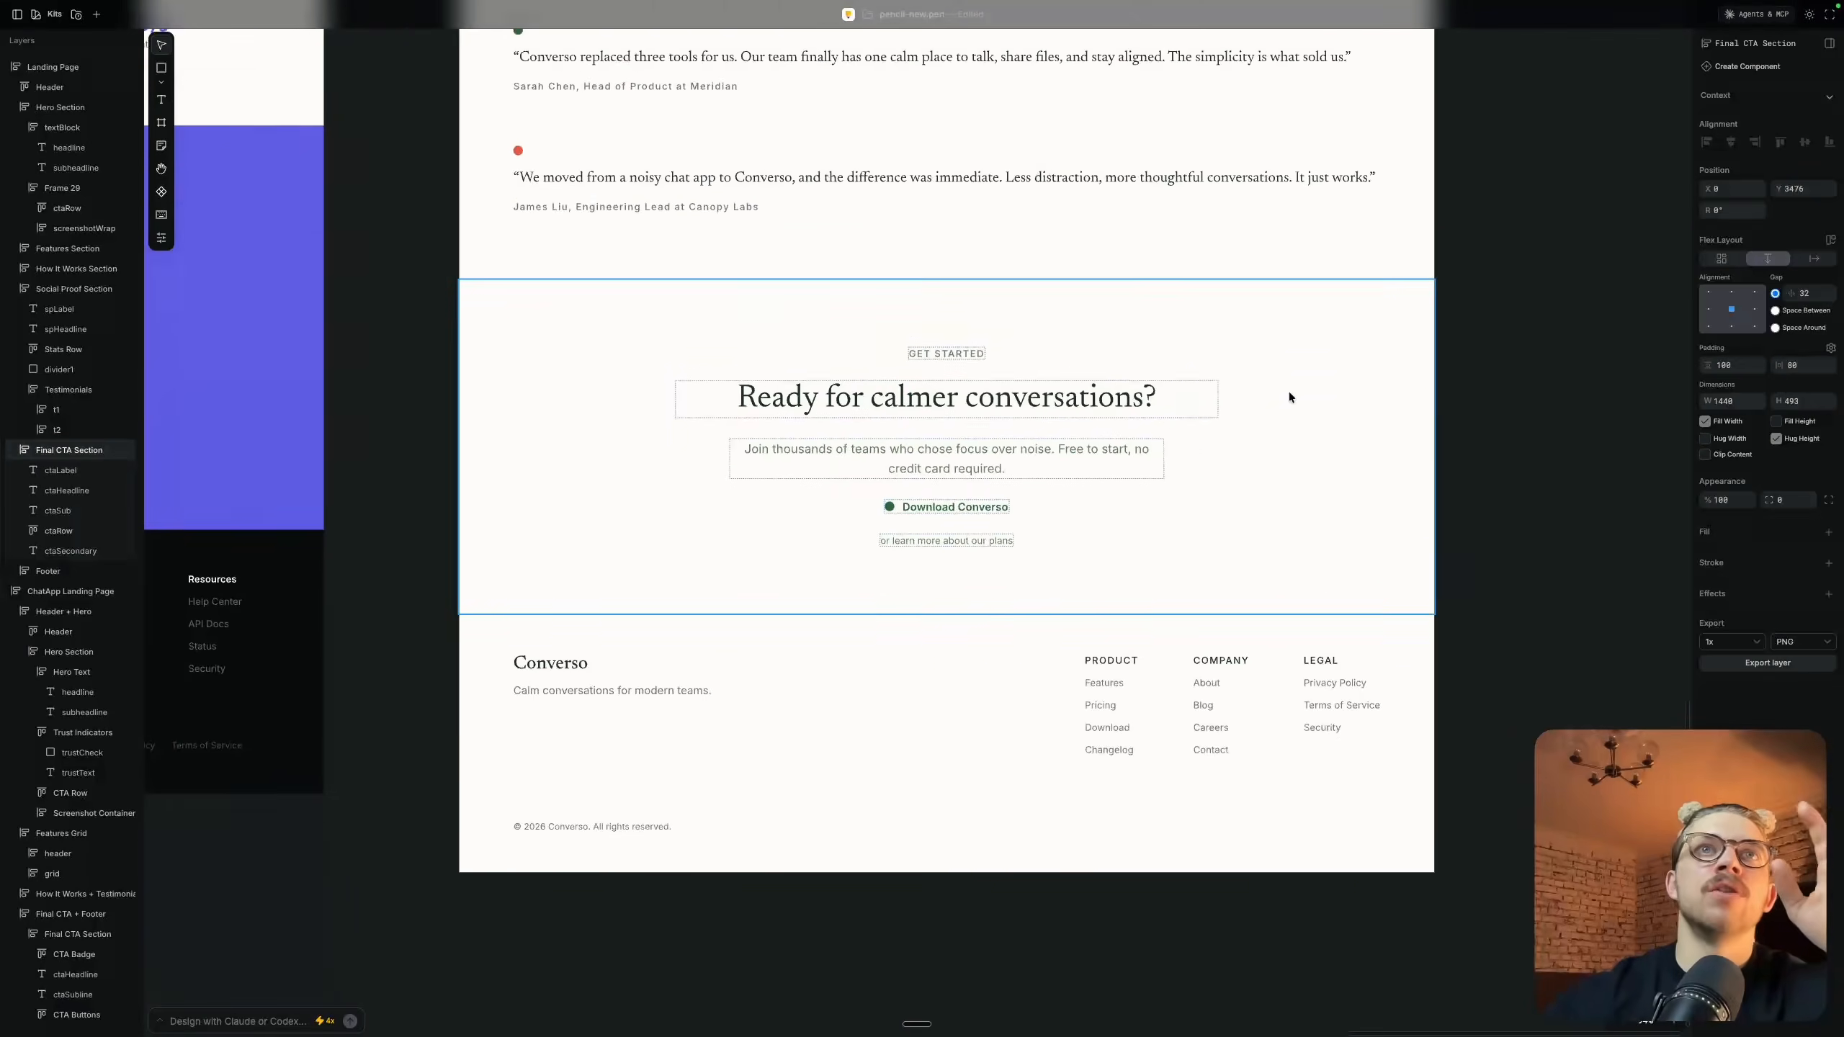
Compare the two landing pages side by side and survey the context menu frames across the canvas
scroll(1288, 392, down, 3)
scroll(1288, 392, up, 5)
scroll(1288, 393, down, 4)
scroll(1288, 393, right, 3)
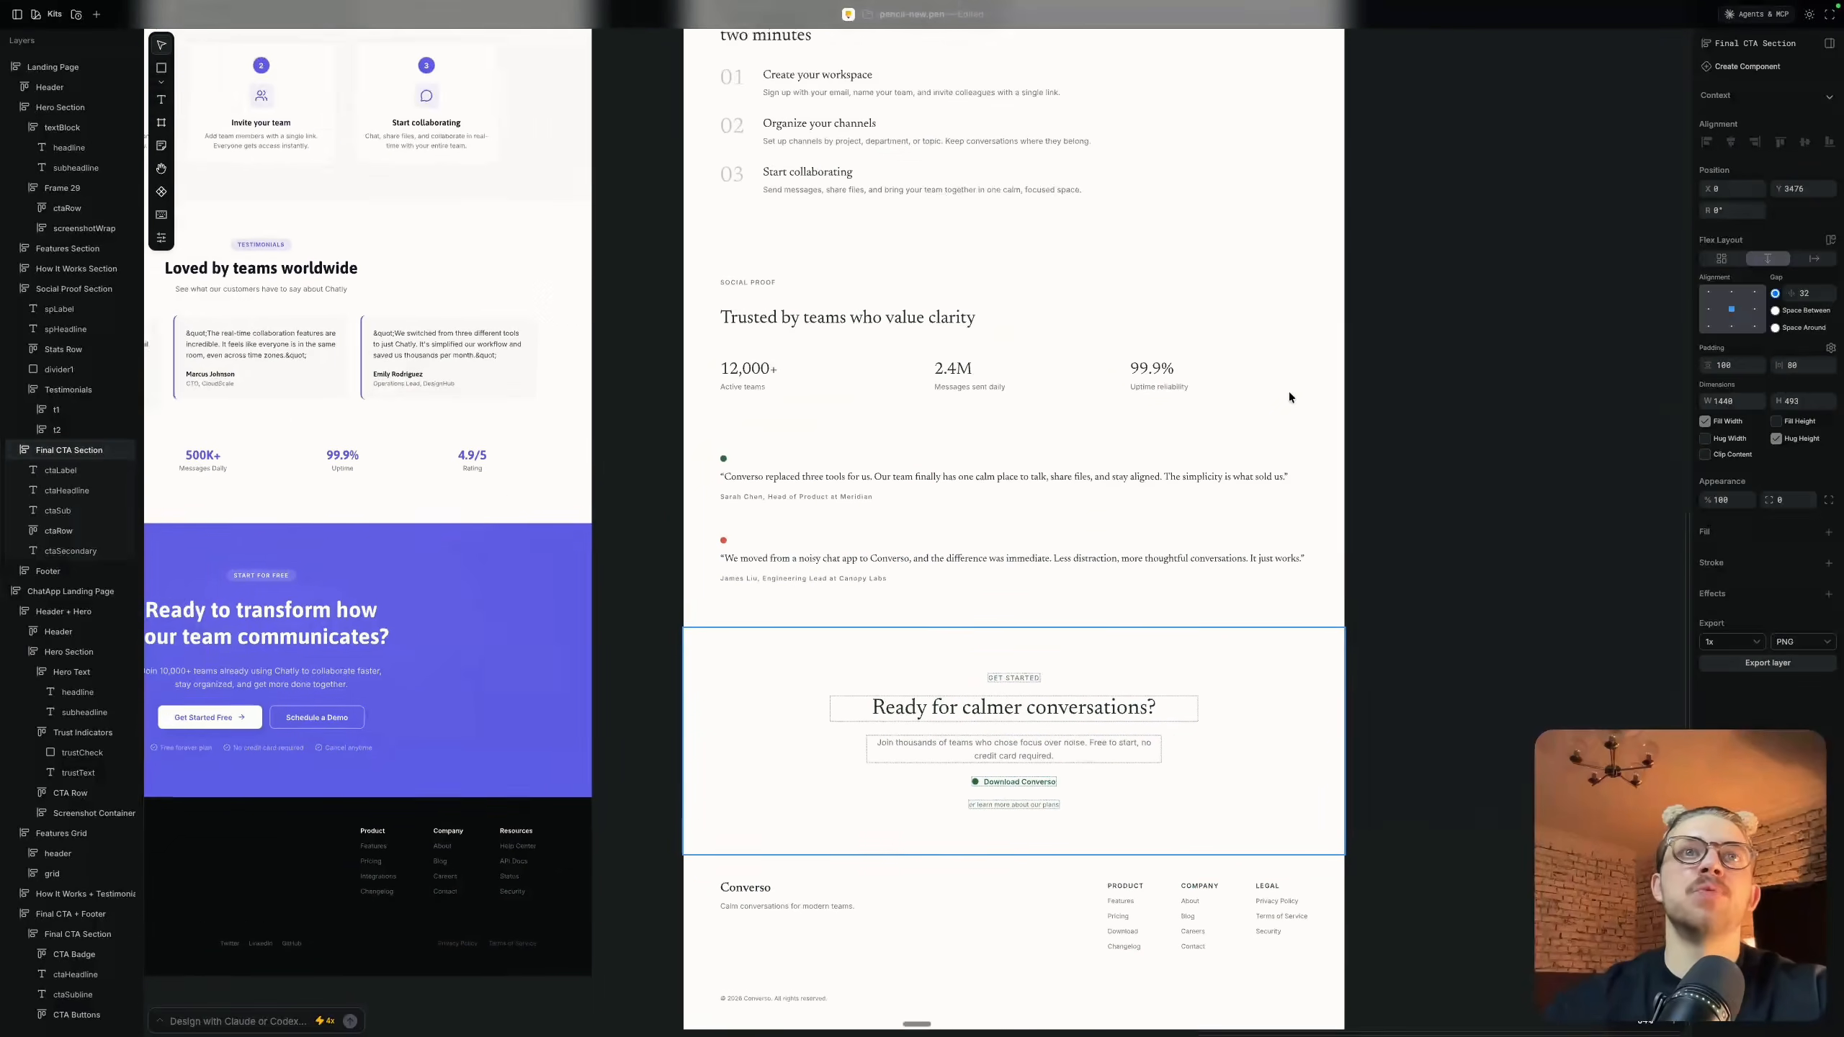
scroll(1073, 580, up, 8)
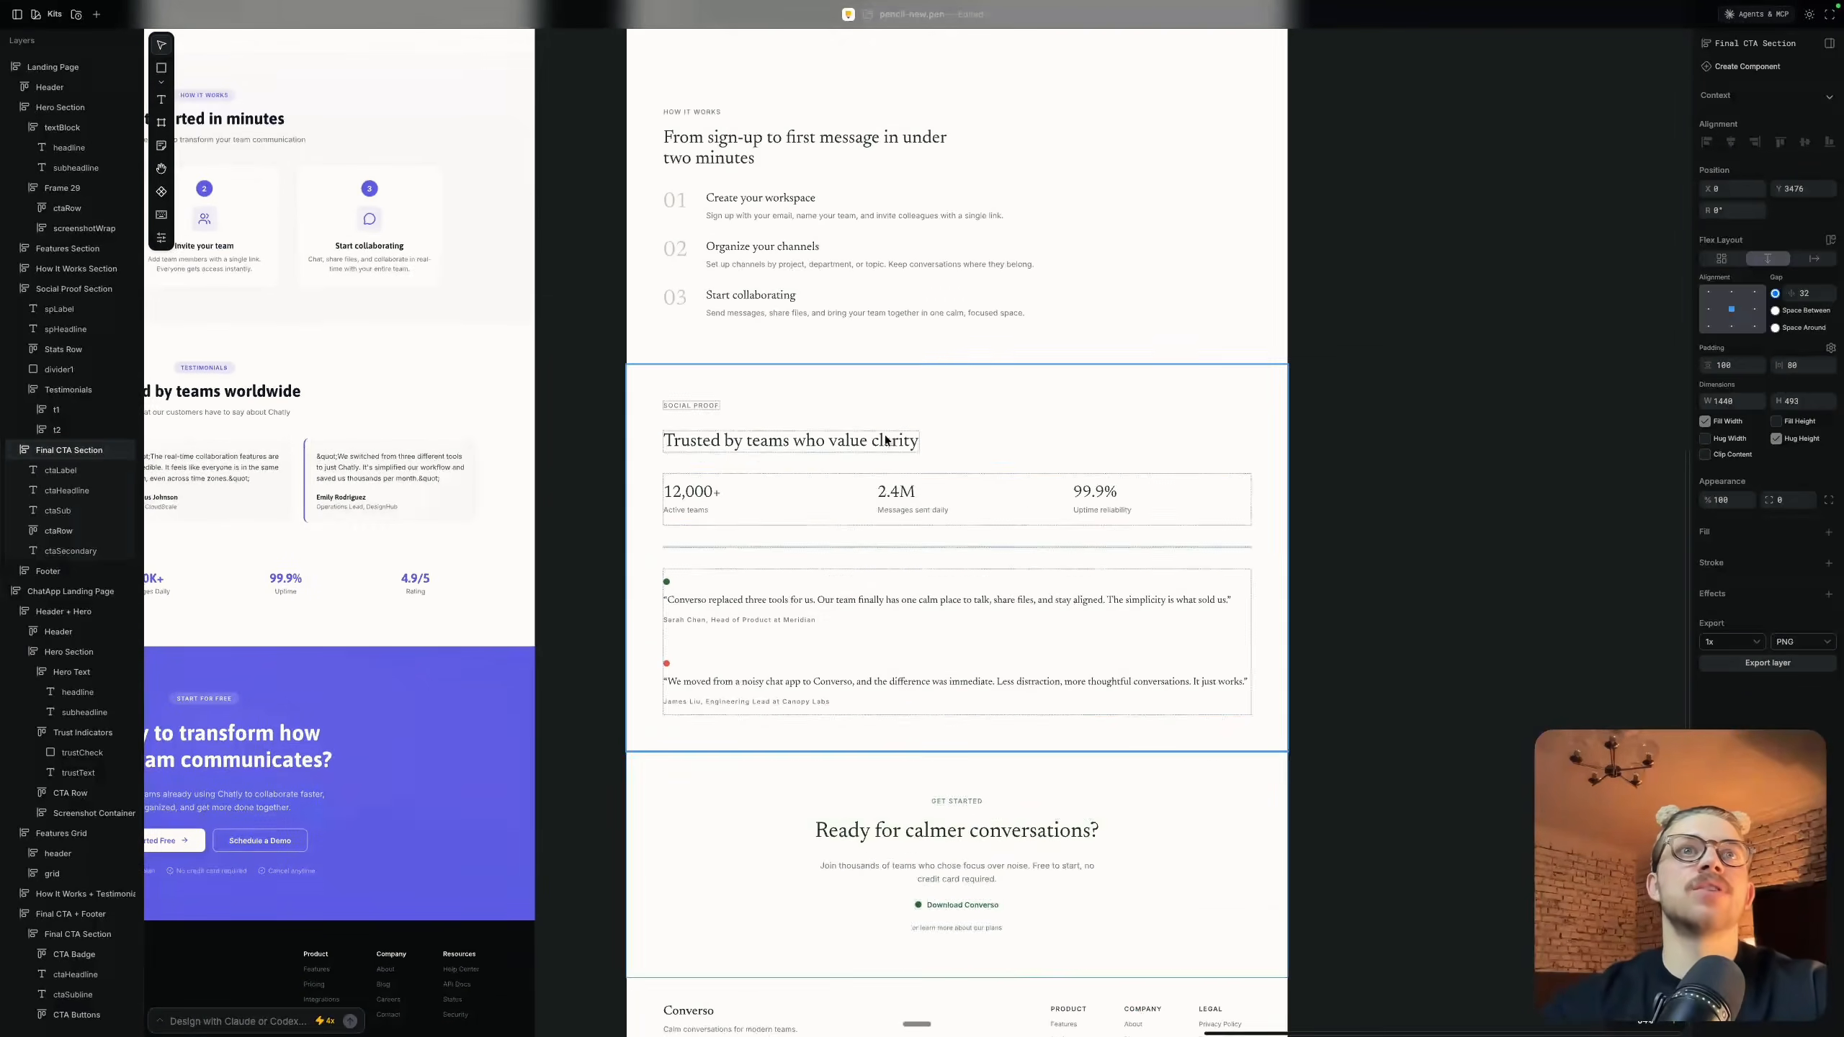
scroll(886, 439, down, 3)
scroll(884, 435, up, 10)
scroll(974, 476, down, 2)
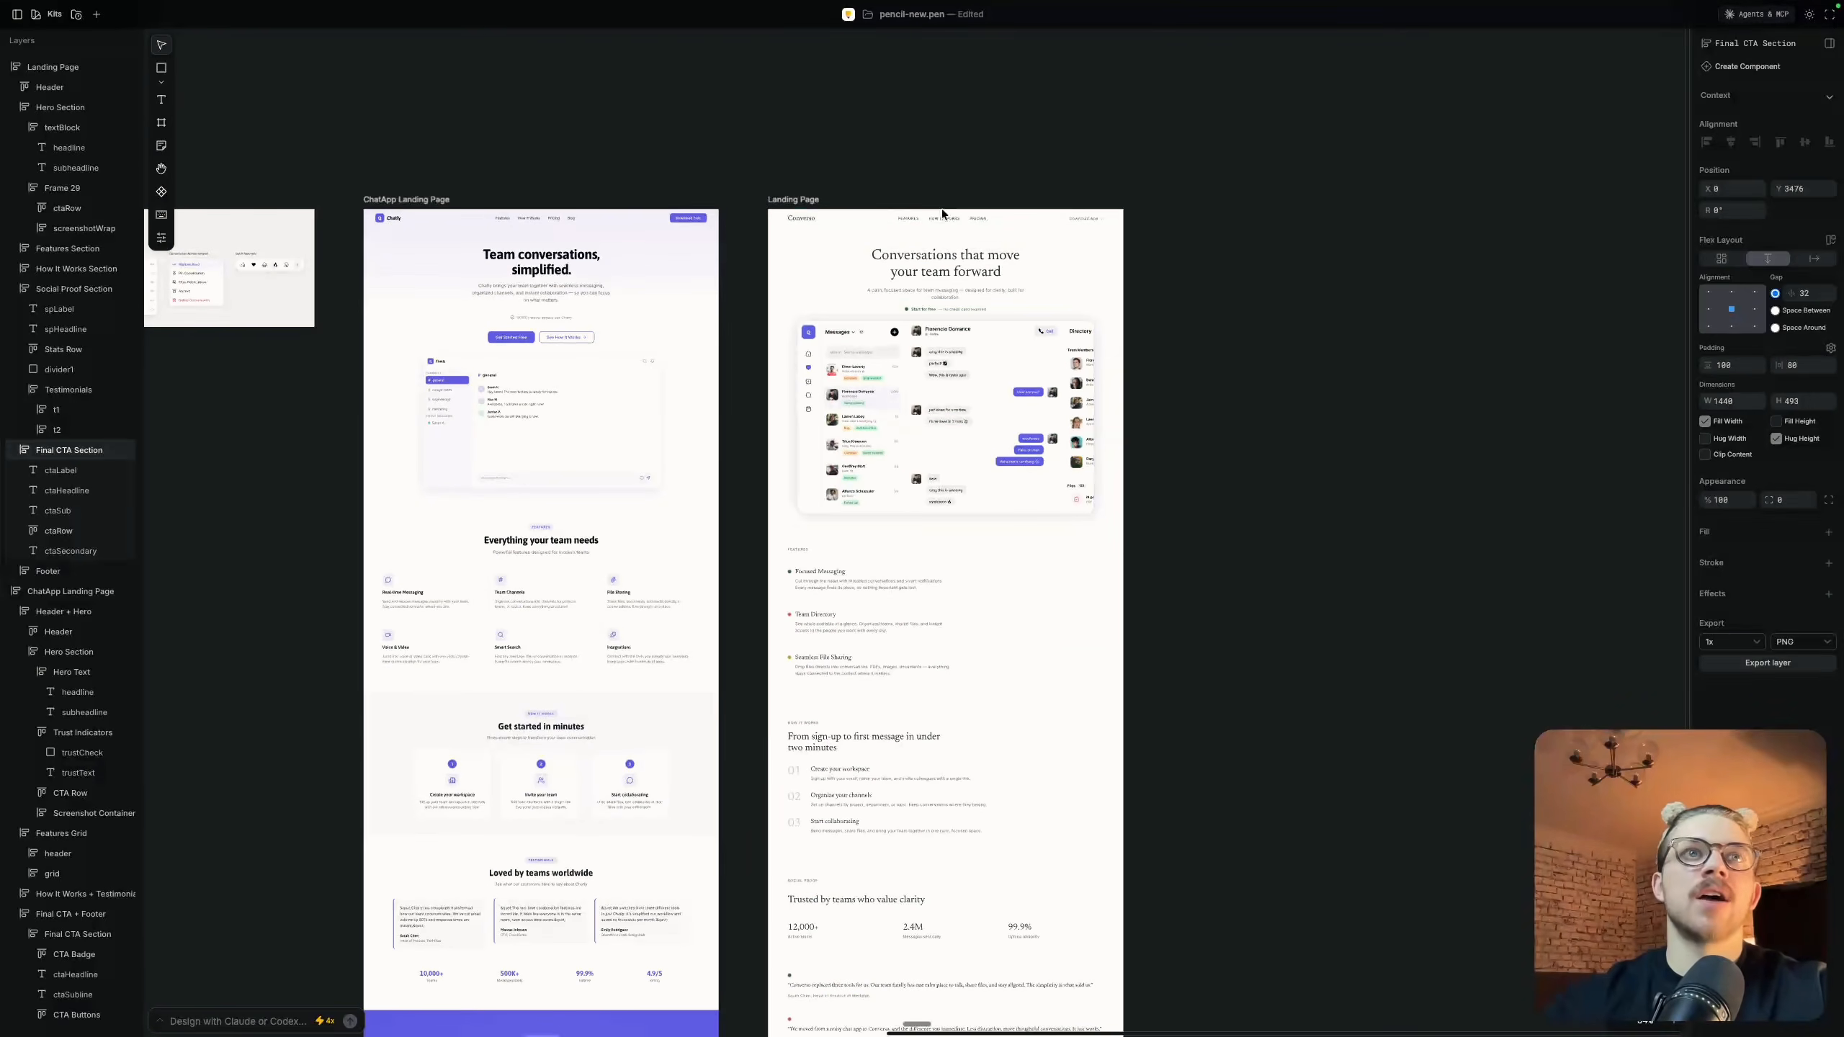
click(893, 156)
scroll(893, 155, down, 3)
scroll(890, 153, left, 6)
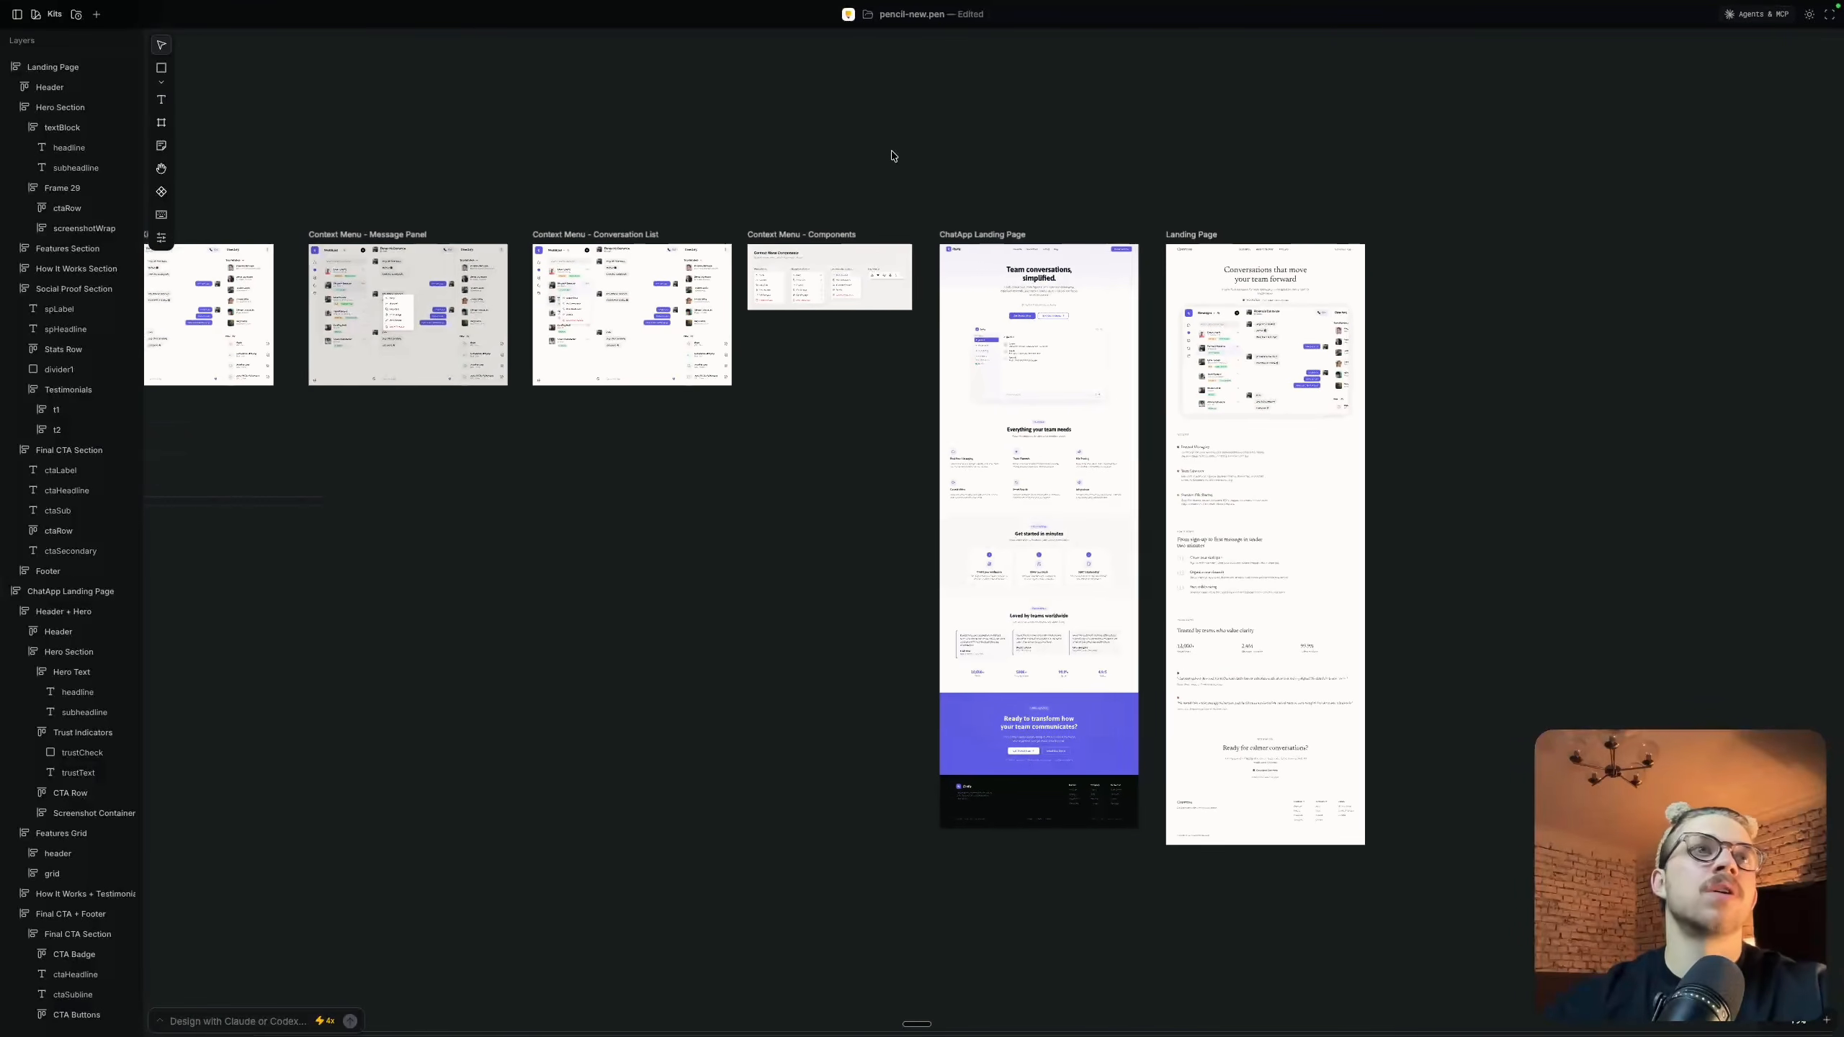
scroll(1154, 181, right, 1)
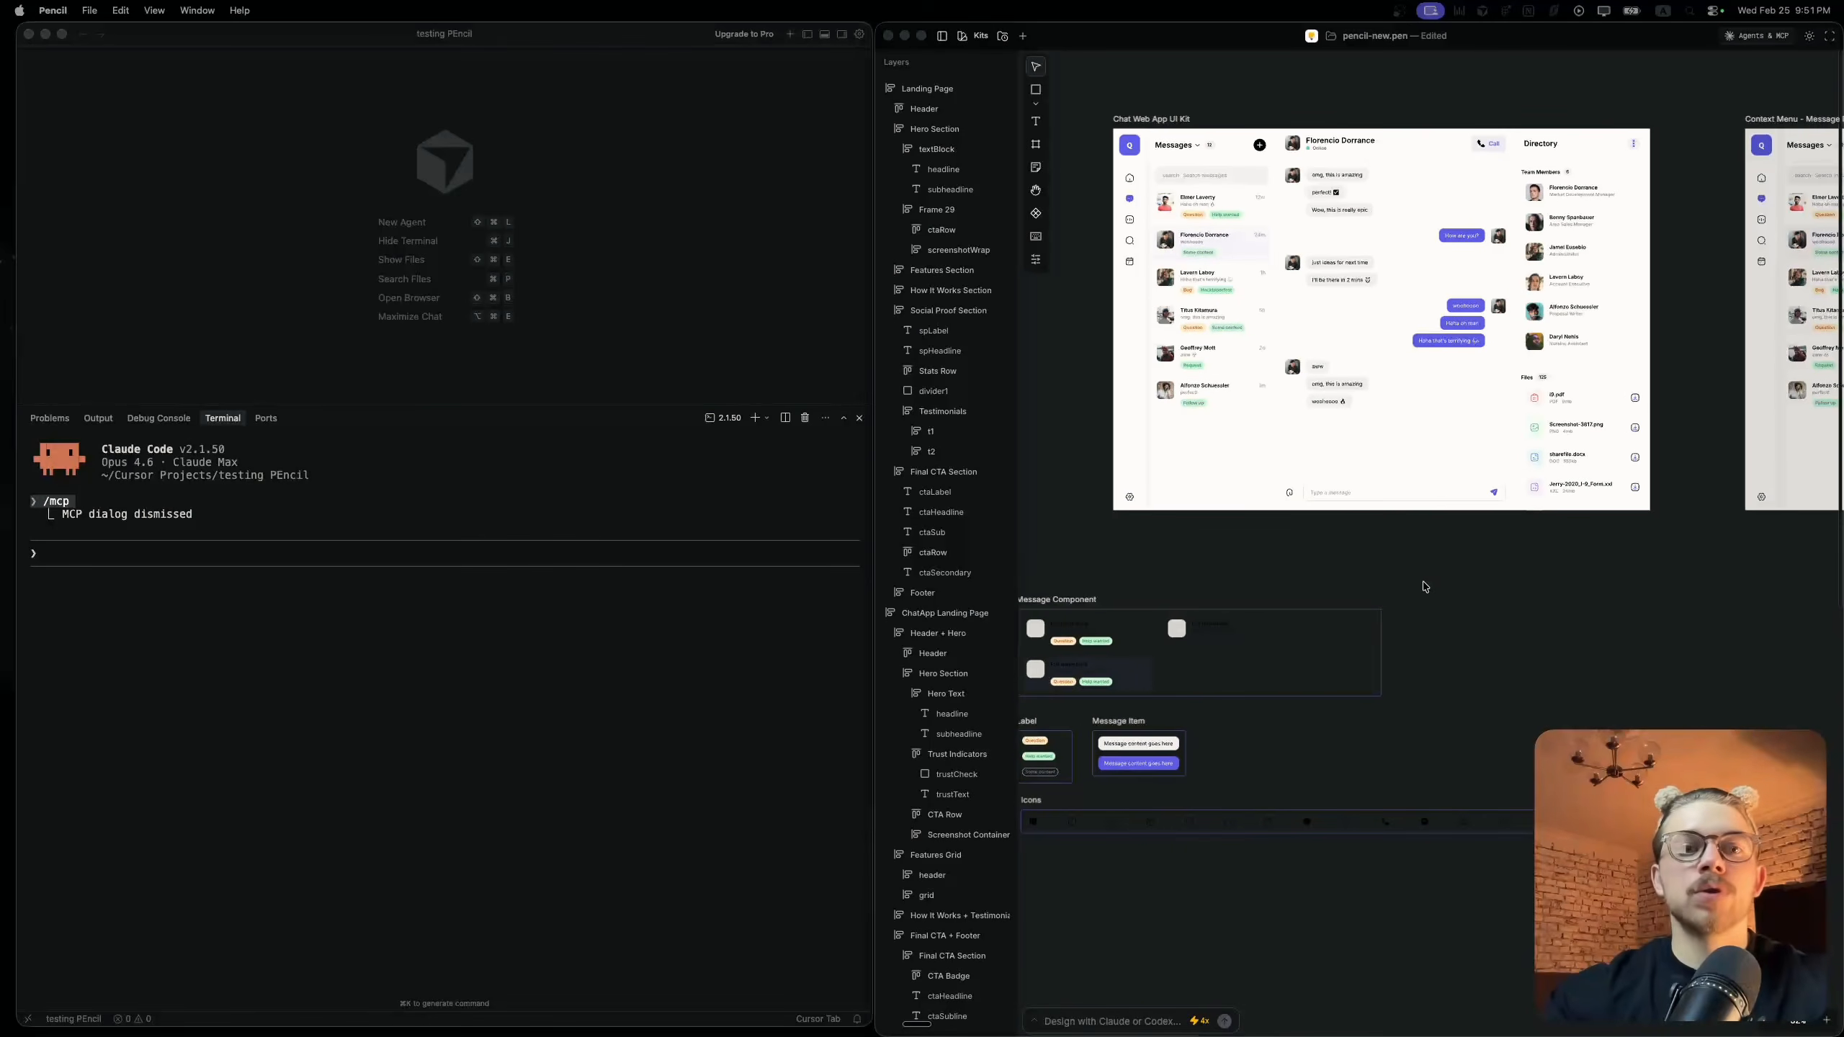
Switch to Cursor, enlarge the terminal pane and send "claude" to Claude Code
click(479, 401)
drag(479, 403, 482, 164)
text(claude)
key(Return)
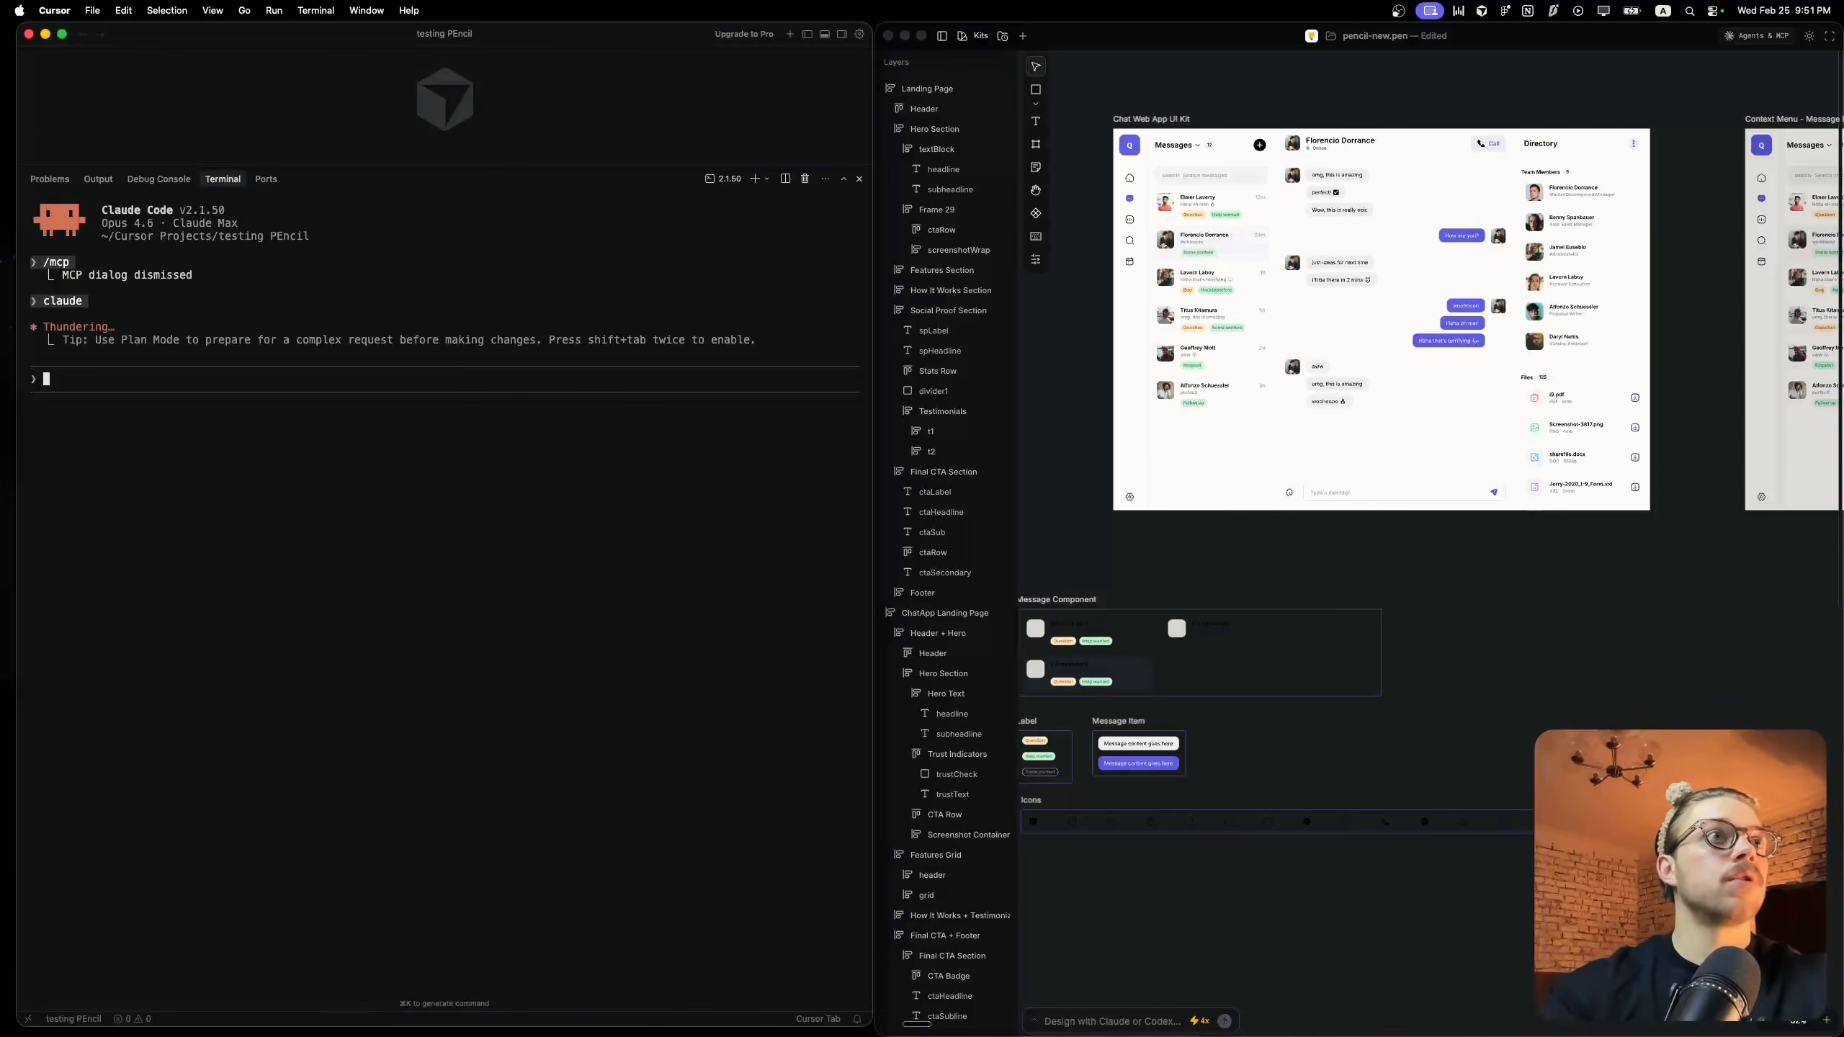
Select the Chat Web App UI Kit frame in Pencil and check Claude Code's connected servers with /mcp
scroll(1257, 347, up, 5)
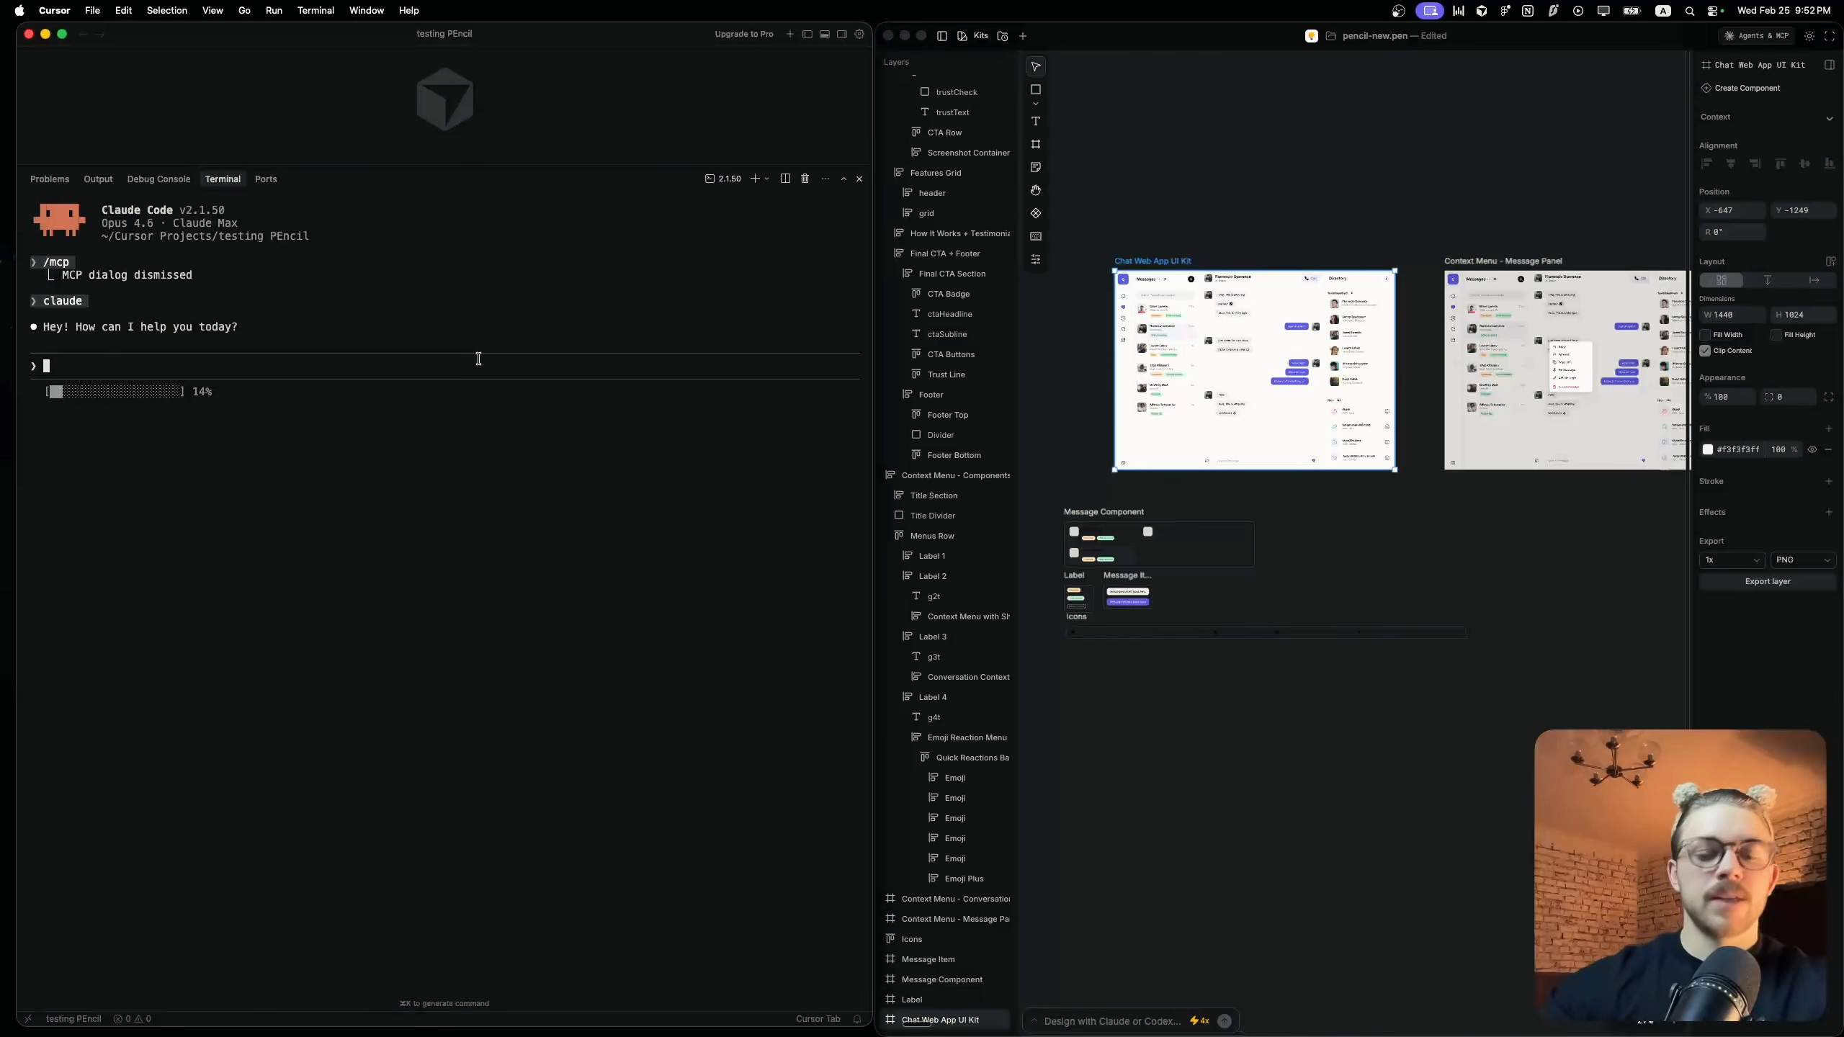
text(/mcp)
key(Return)
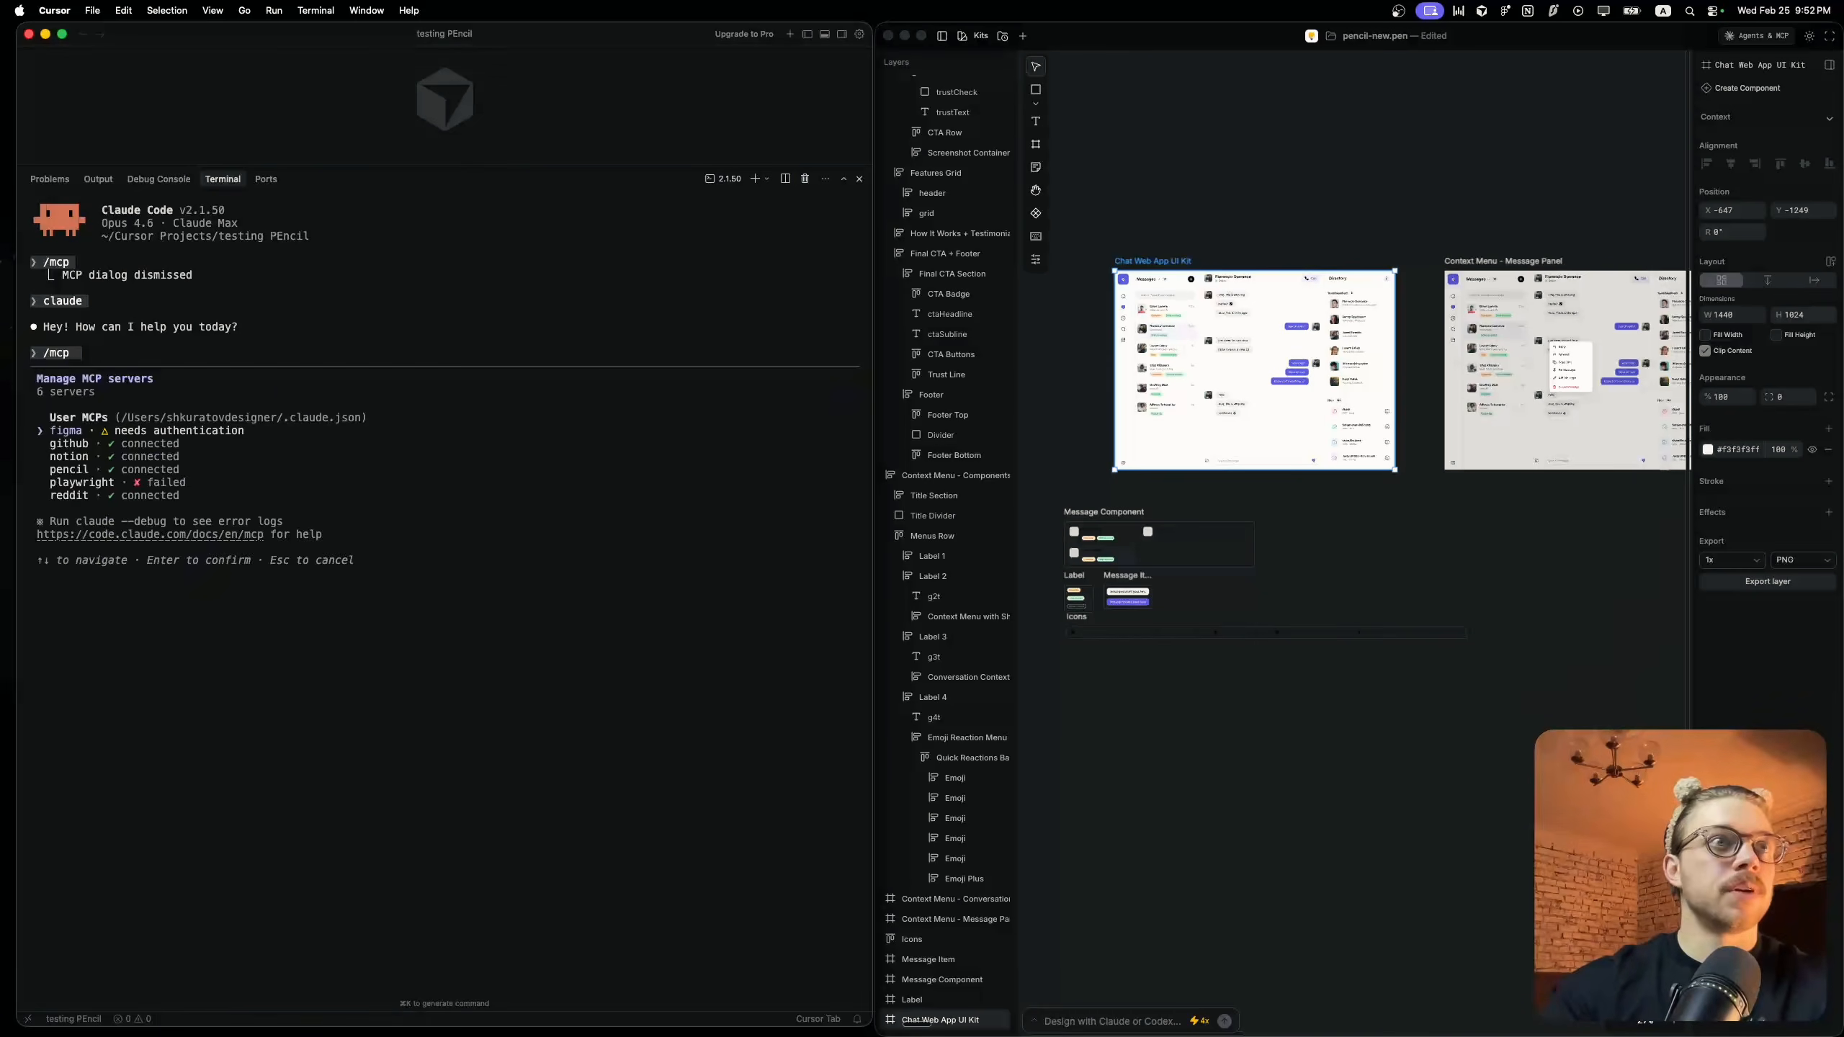
key(Escape)
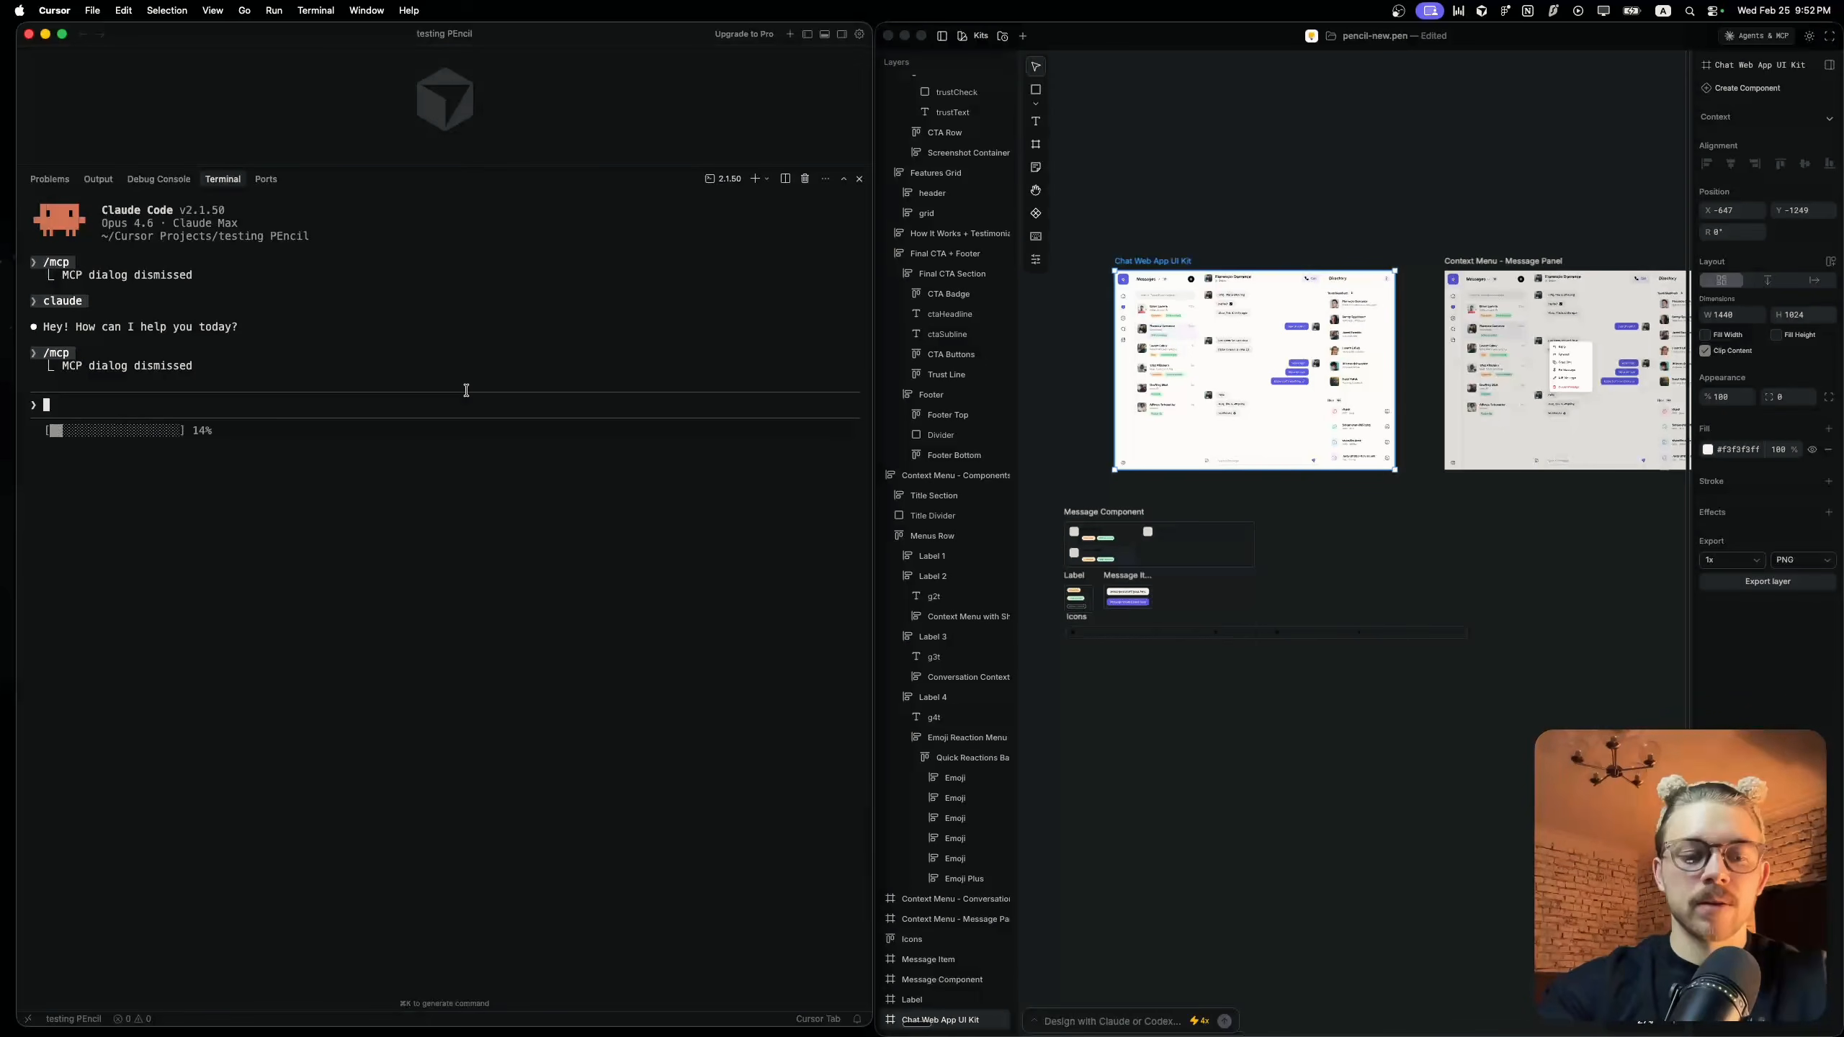
Ask Claude Code "Do you see what I selected in Pencil file?"
text(Do you see what I selected in Pencil file?)
key(Return)
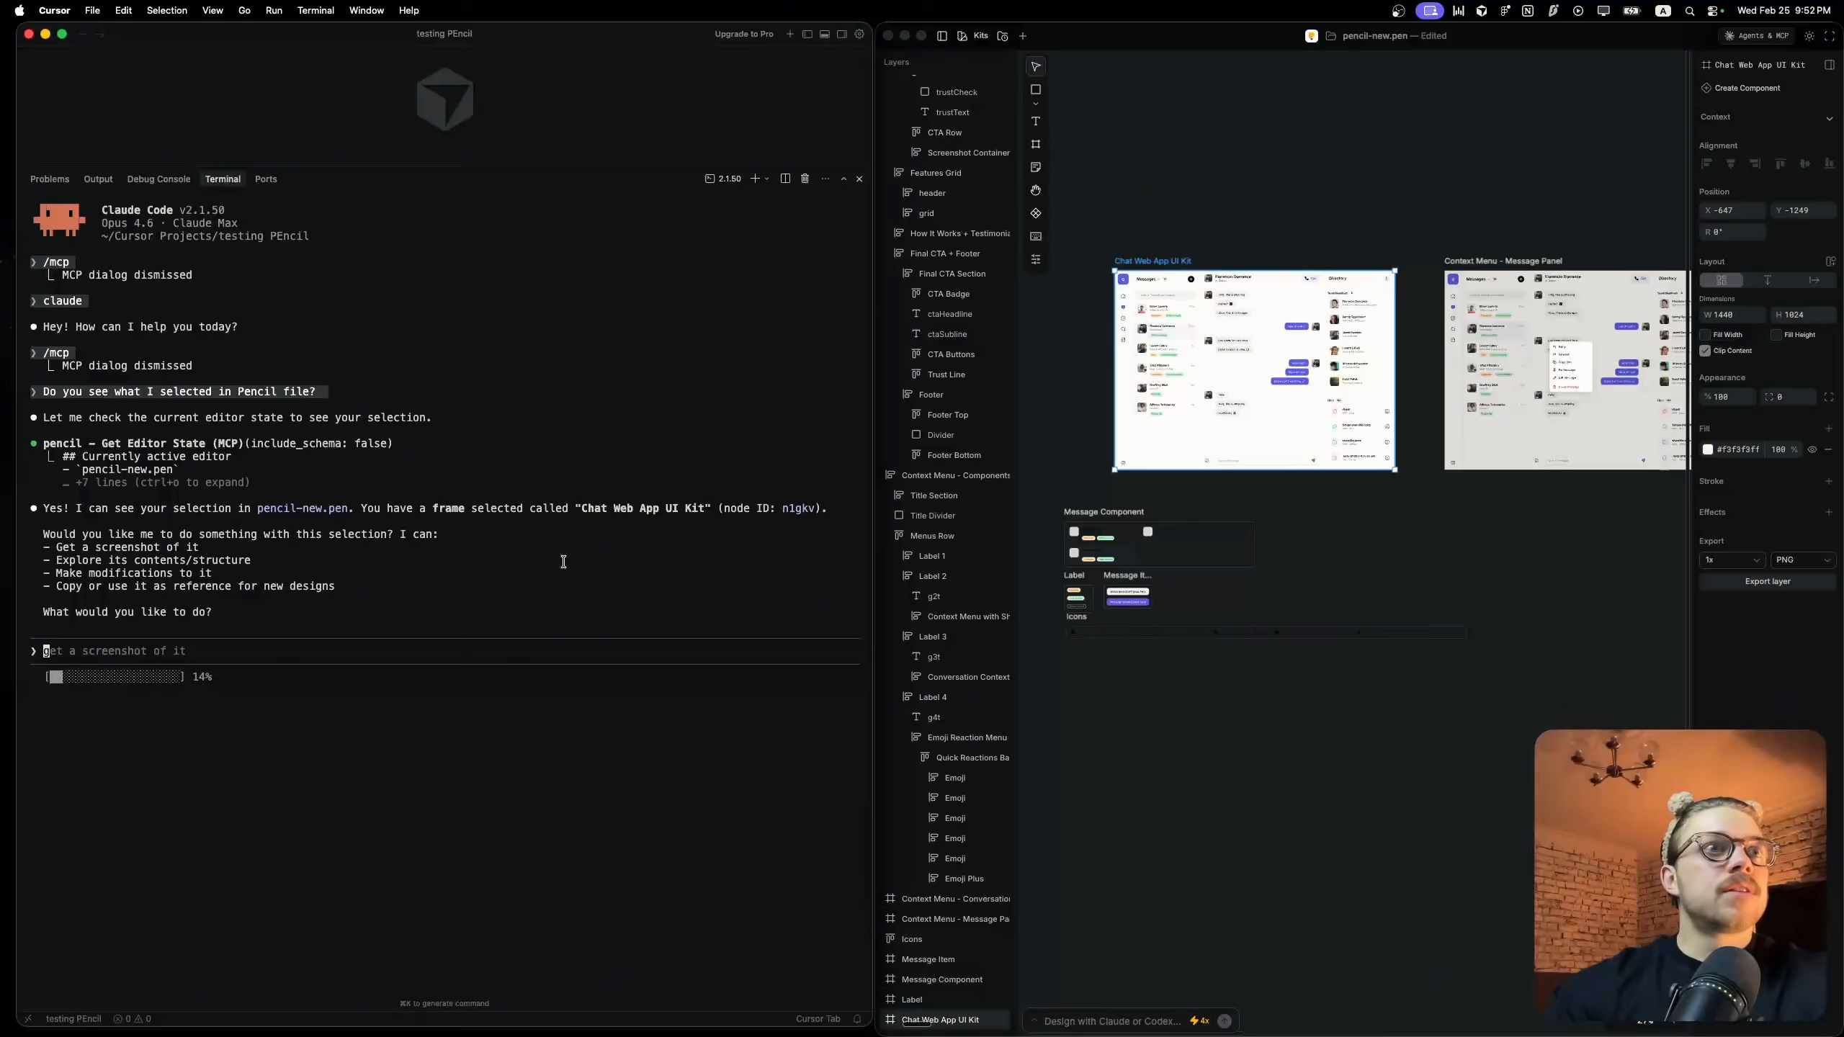
Select the Chat Web App UI Kit and Context Menu - Message Panel frames and ask Claude Code to build the main screen in React with context menu logic
text(can you)
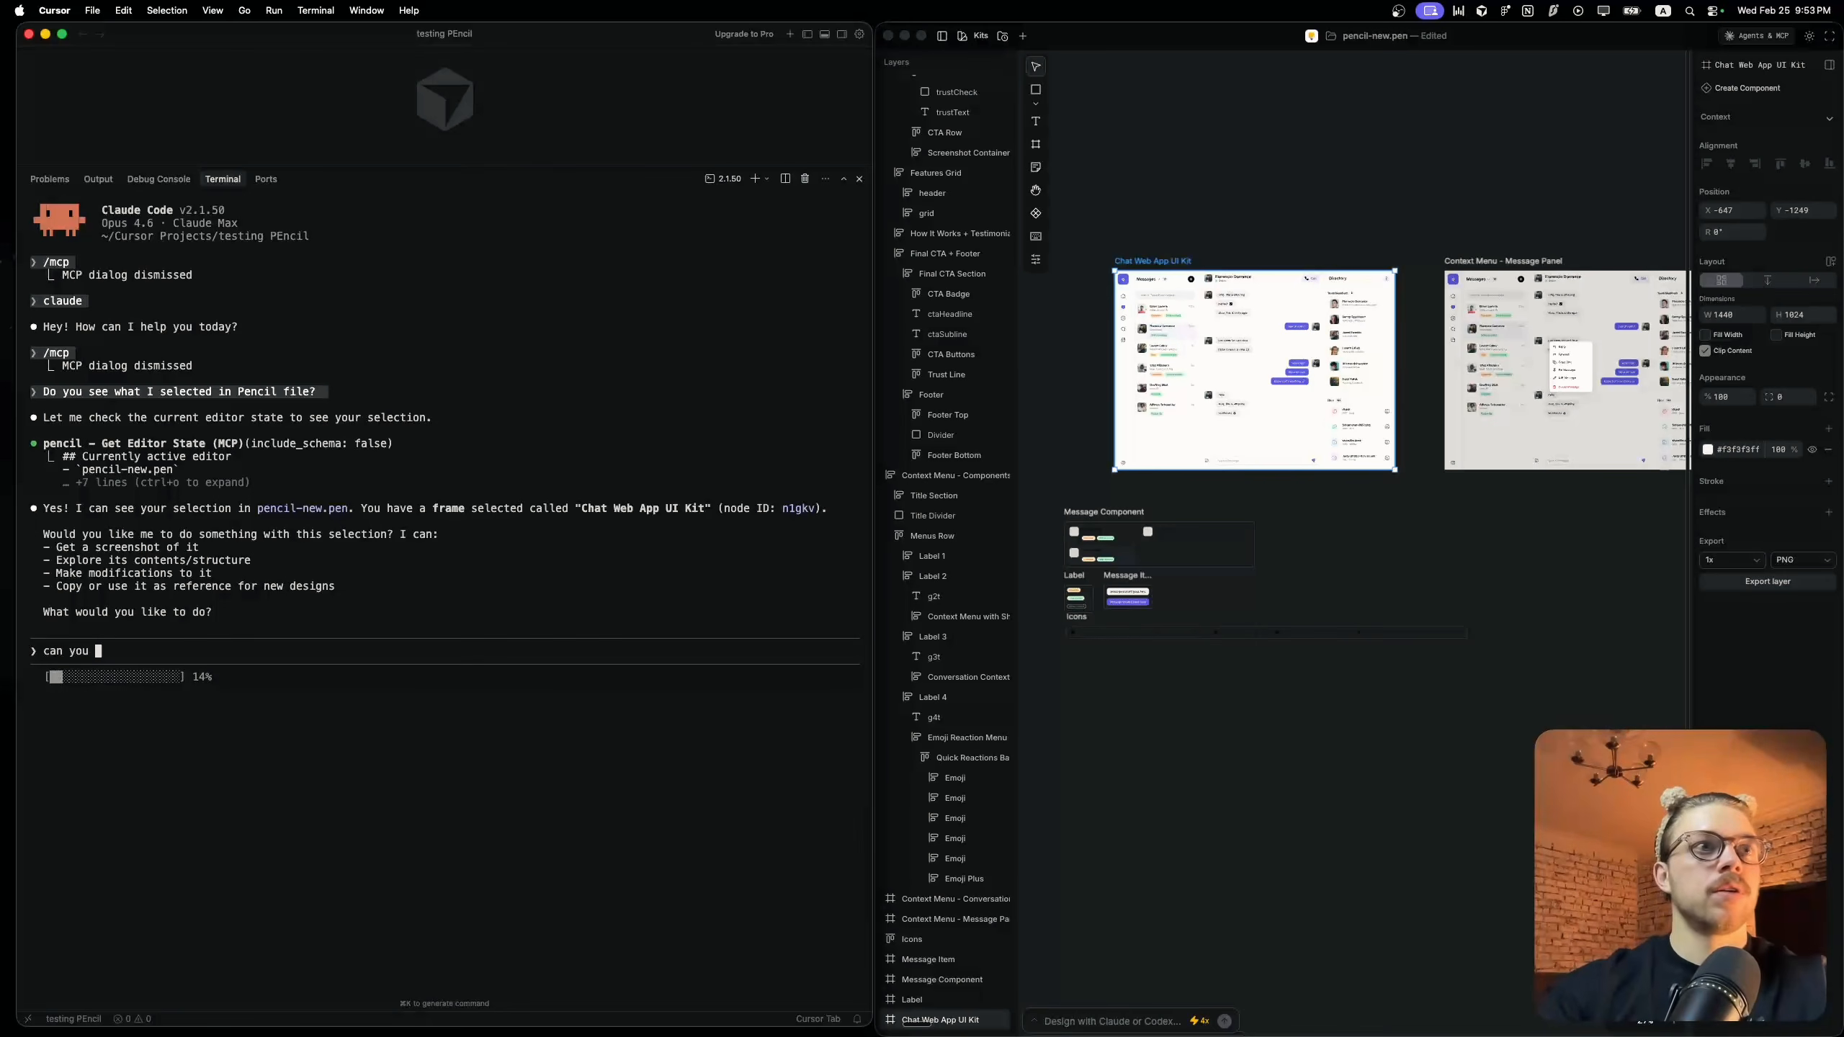
click(1506, 298)
scroll(1306, 291, right, 2)
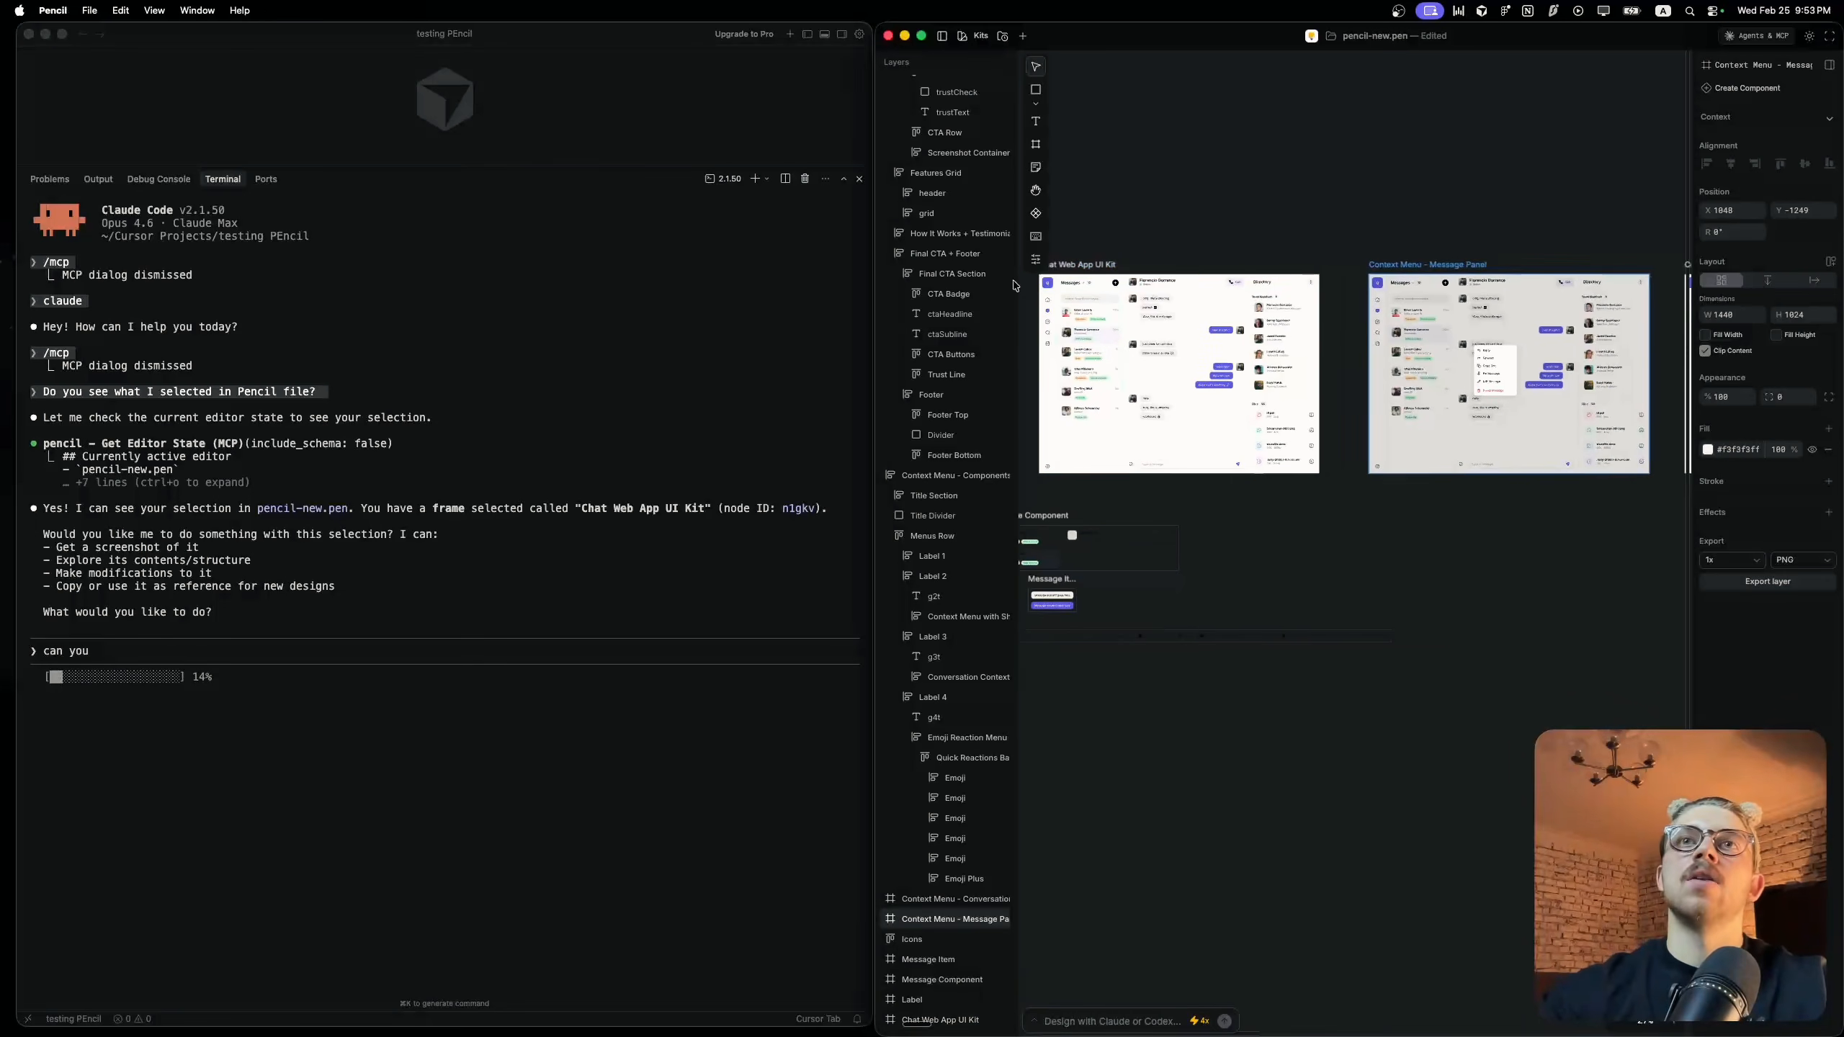
shift+click(1086, 267)
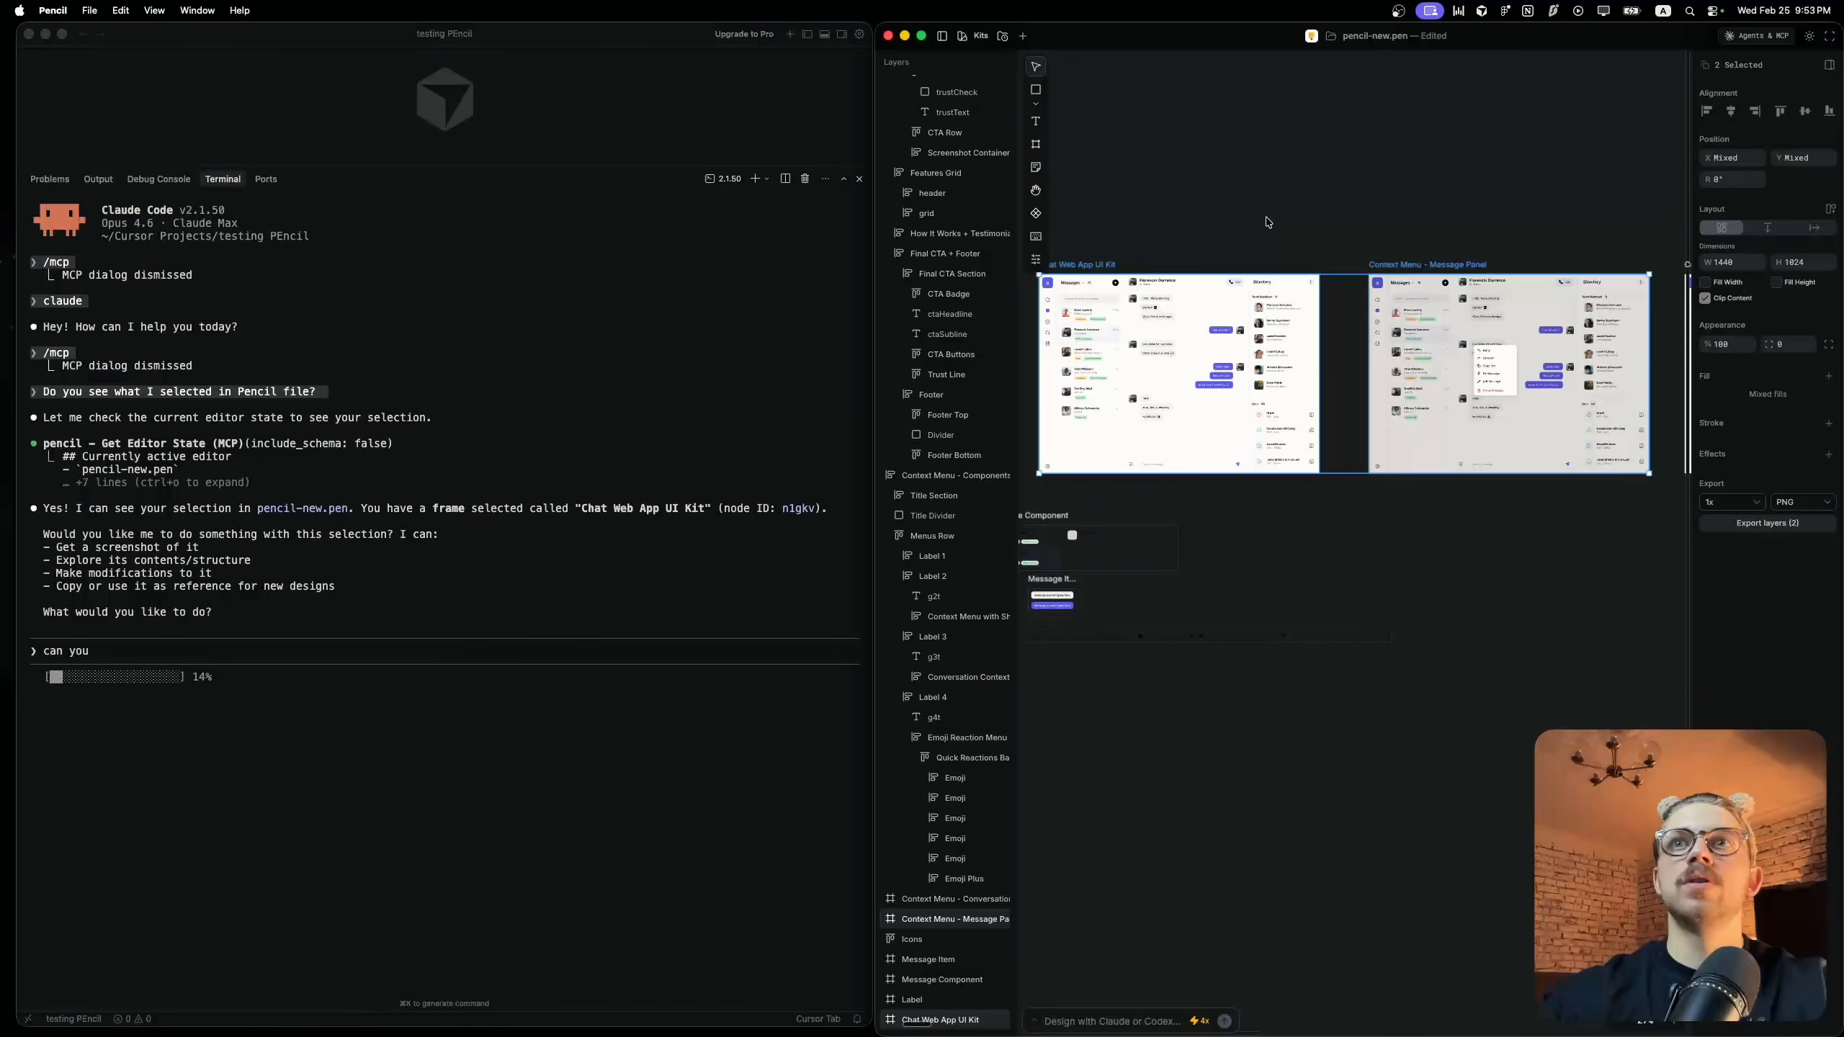
scroll(1270, 233, right, 6)
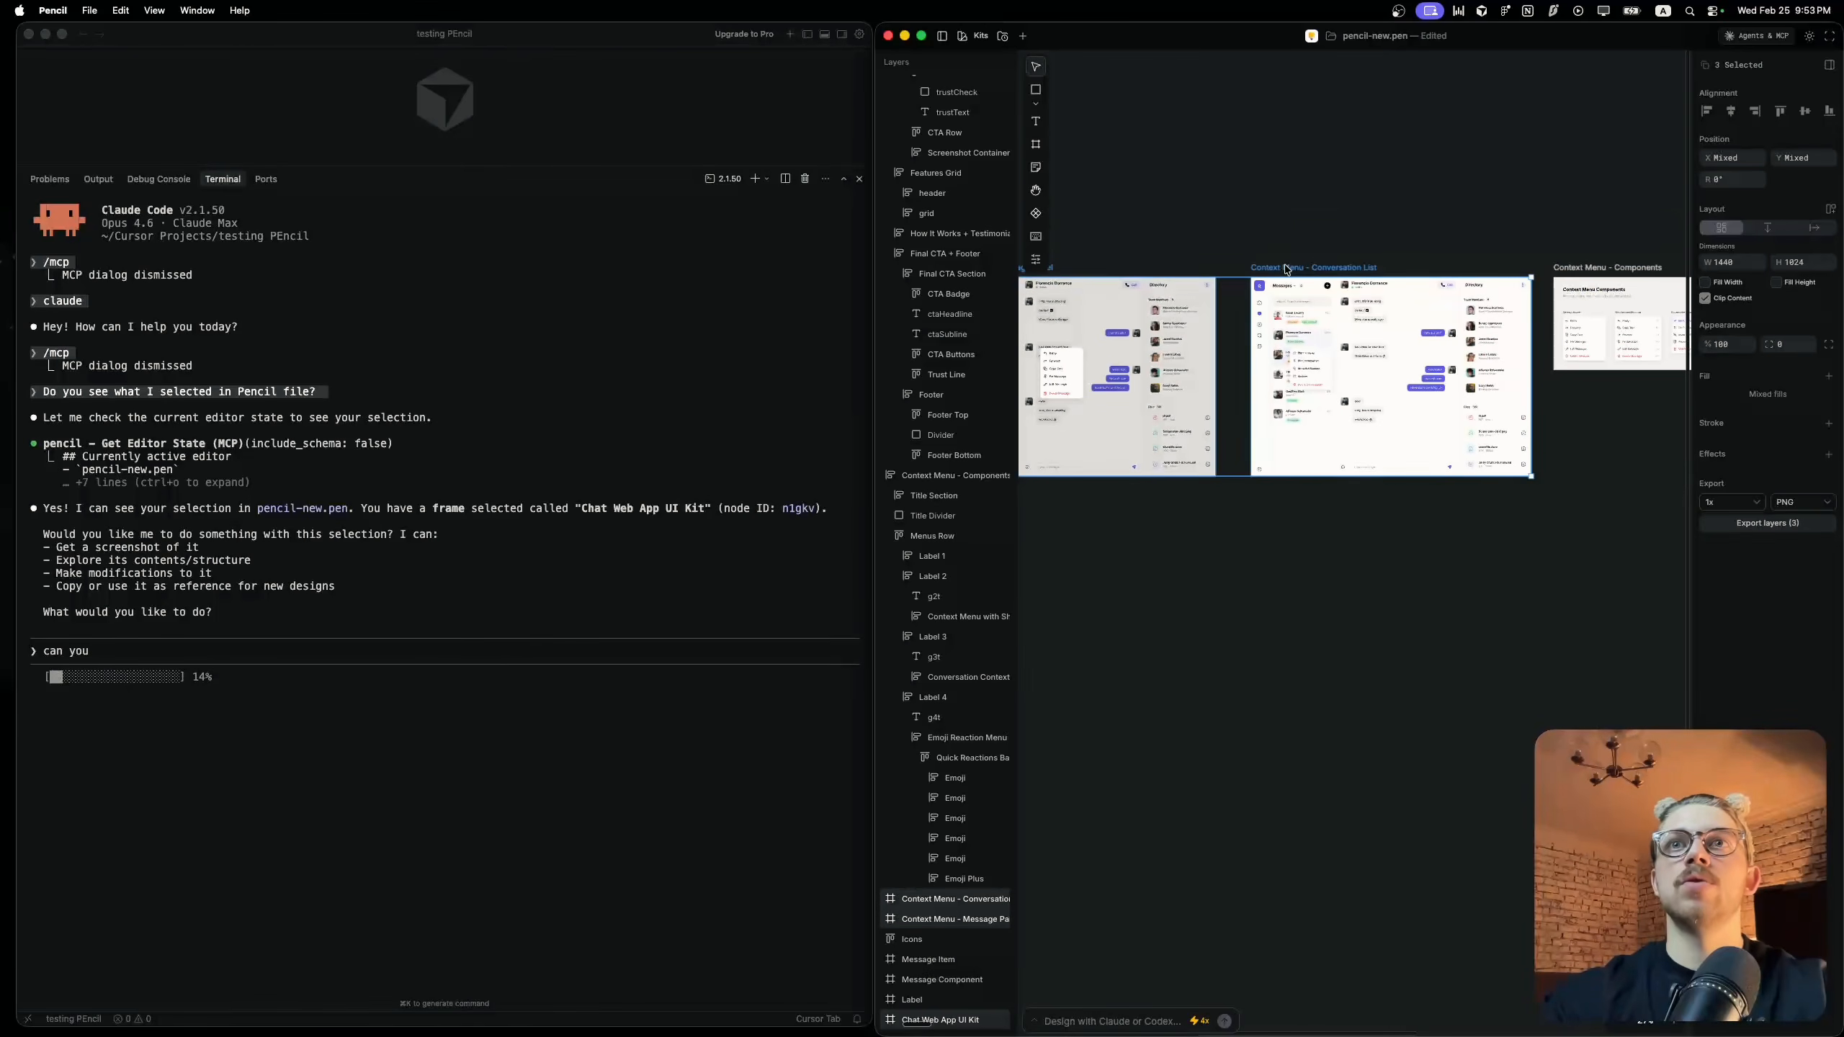
click(1249, 241)
scroll(1248, 238, left, 4)
click(1267, 265)
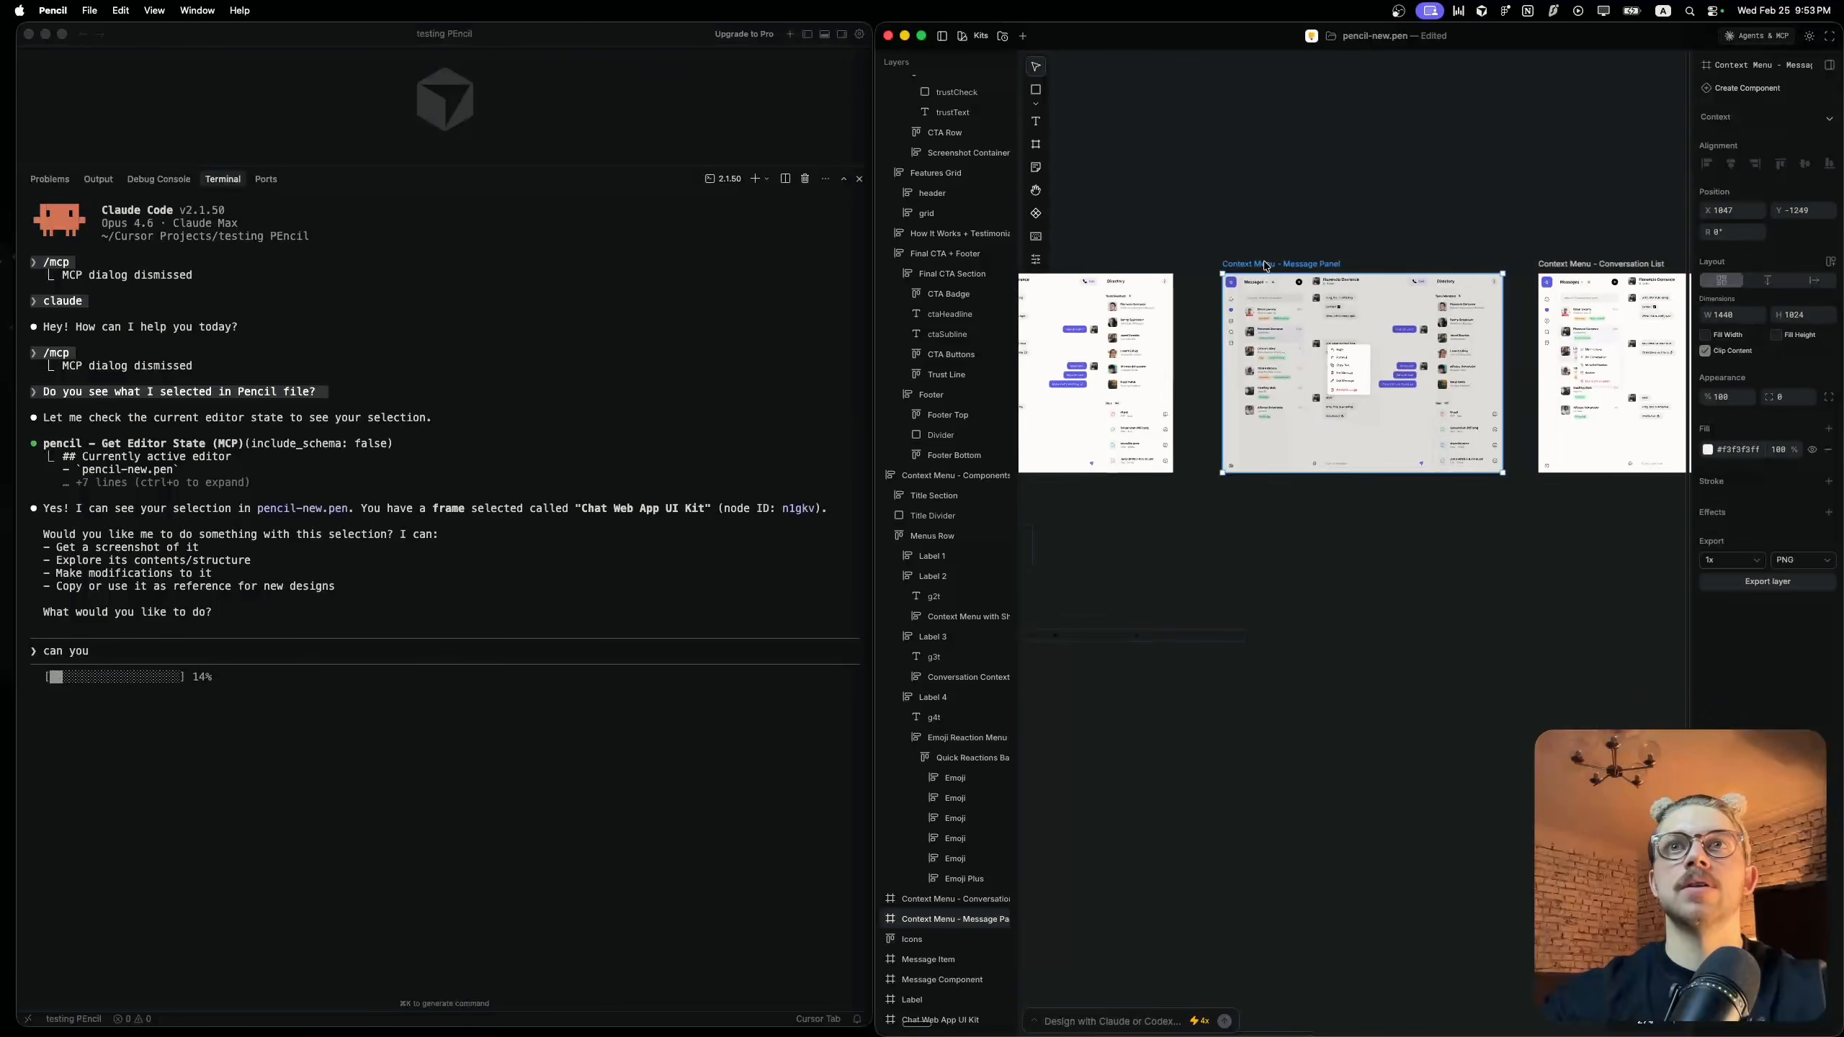
scroll(1267, 265, left, 3)
shift+click(1136, 263)
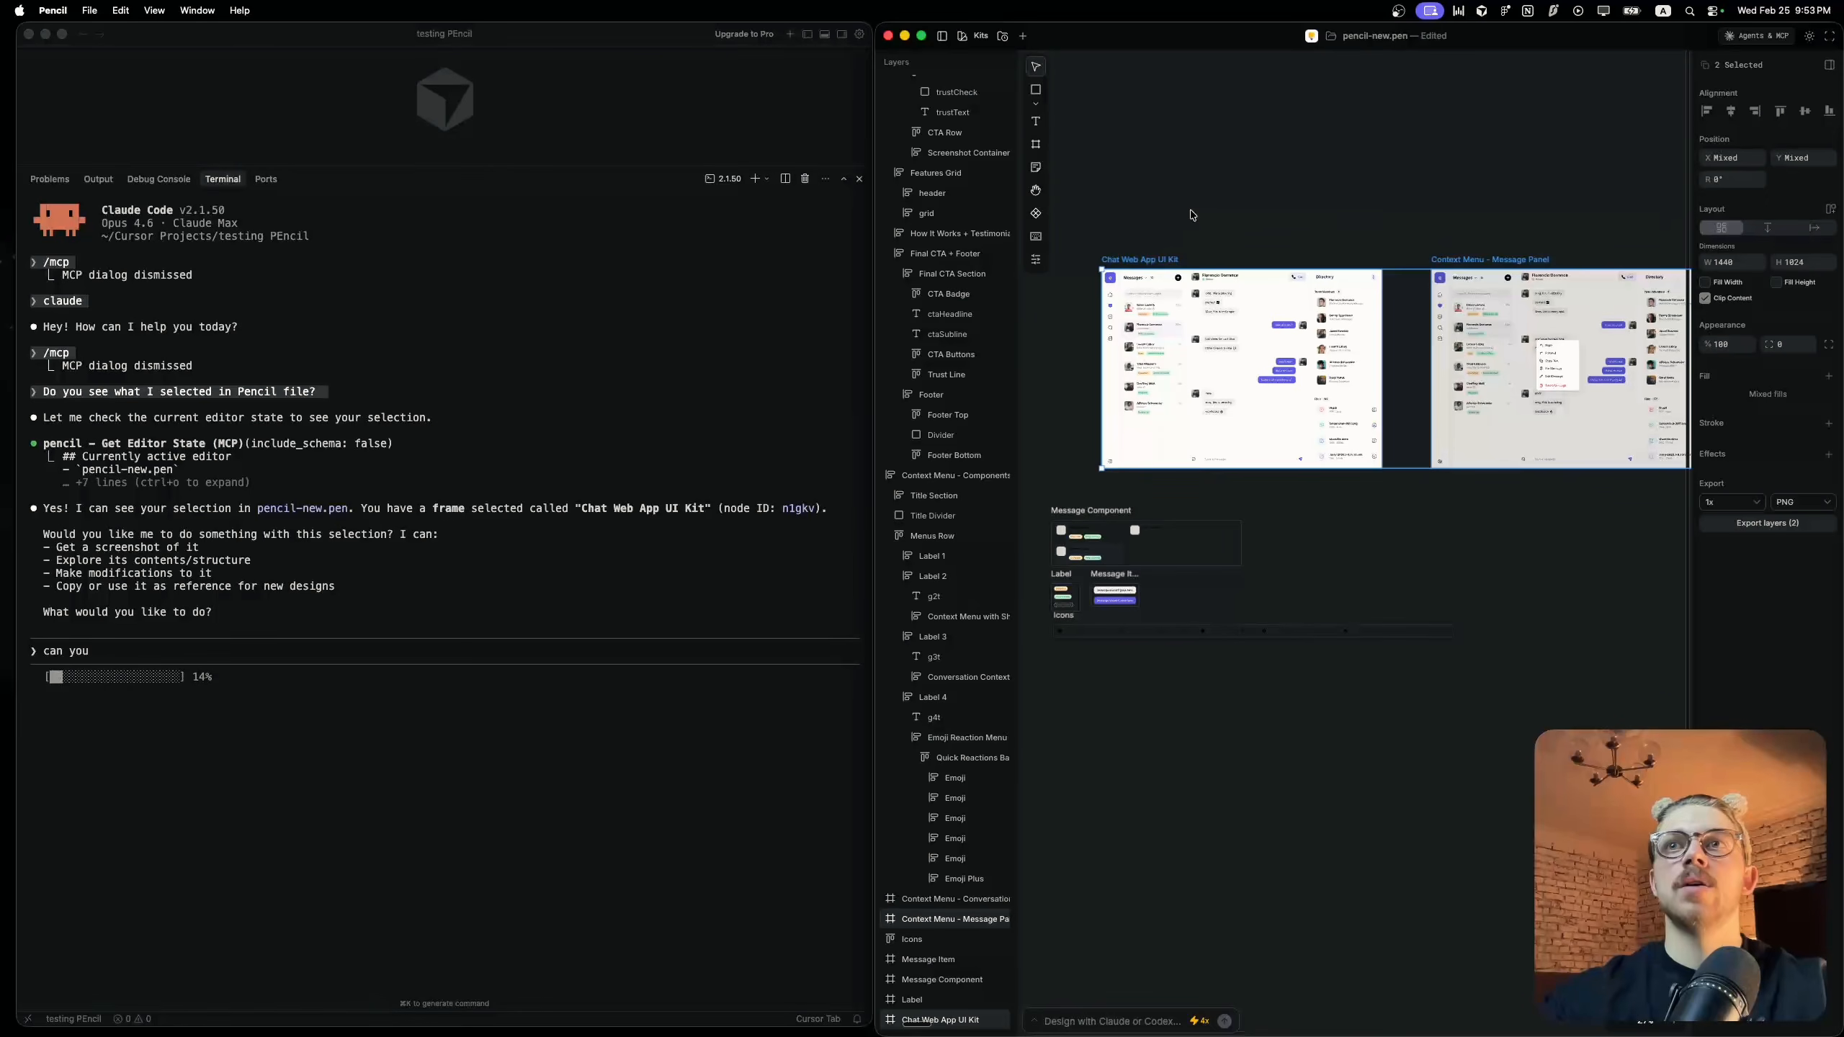
click(228, 644)
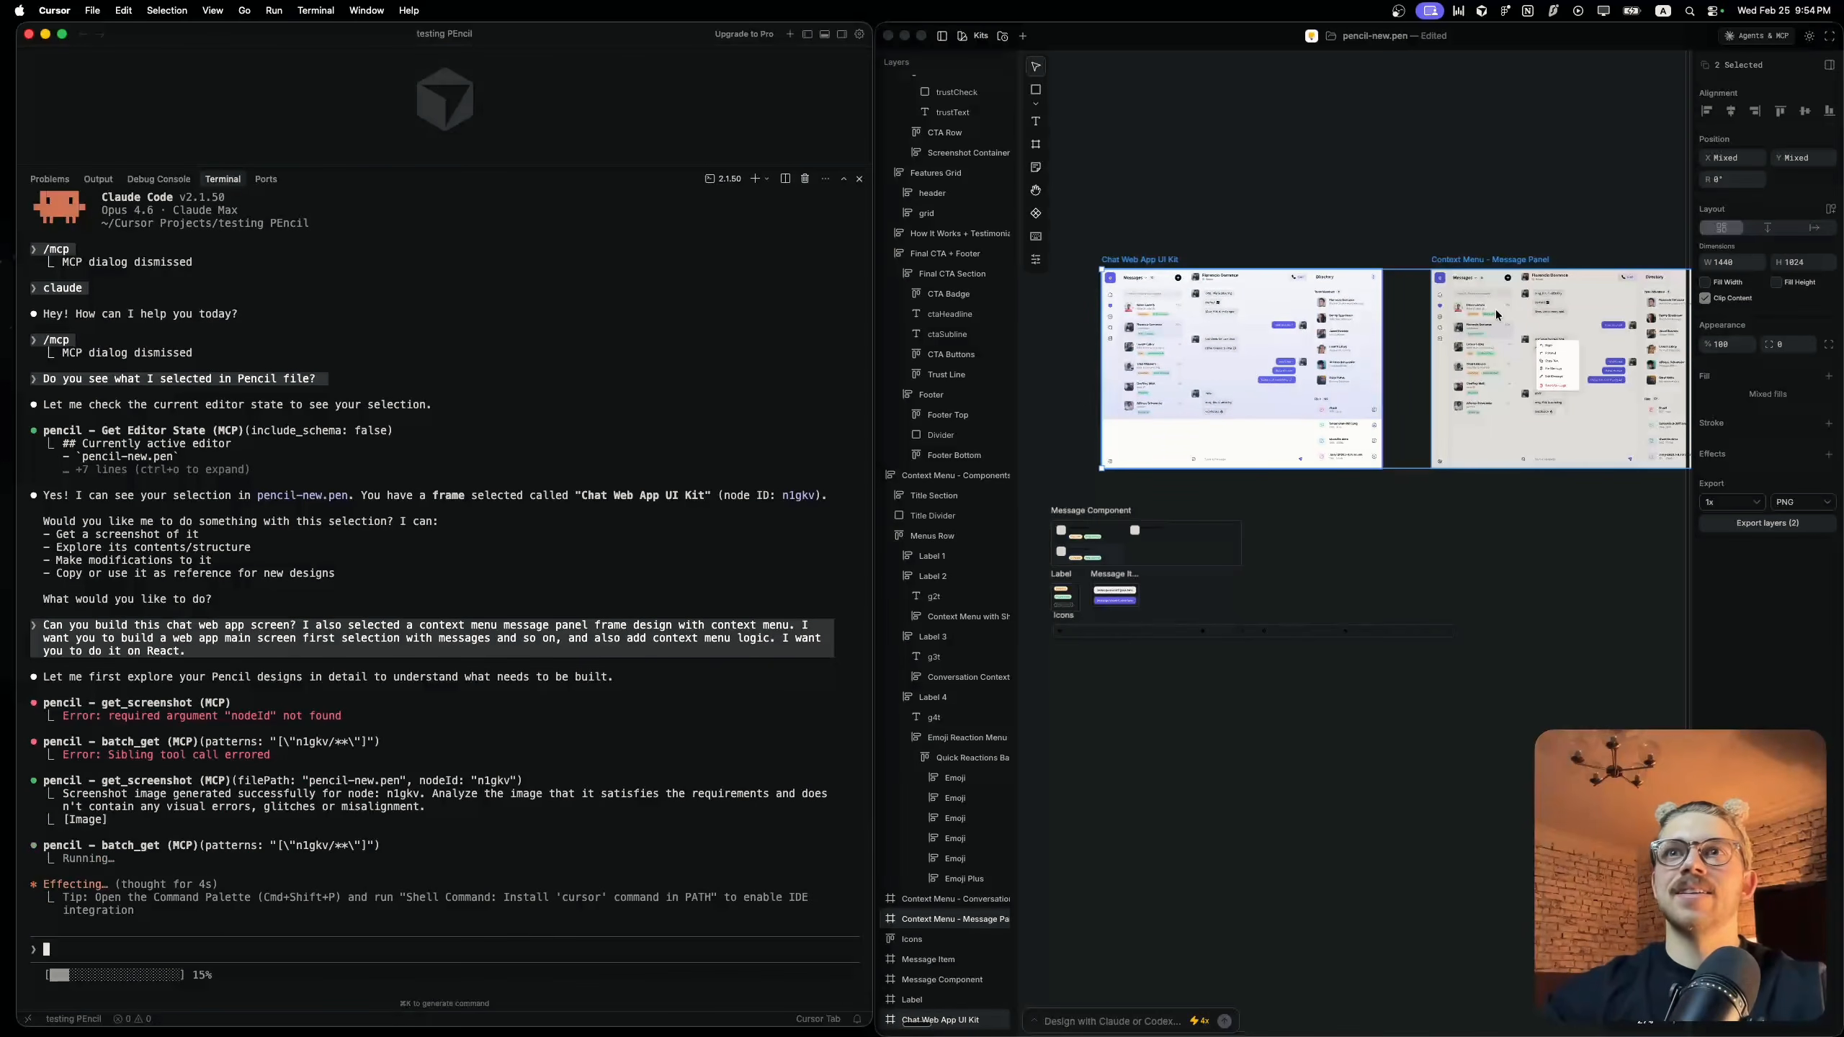
Examine the chat screen, context menu and landing page frames across the canvas while Claude Code explores the design
click(1414, 572)
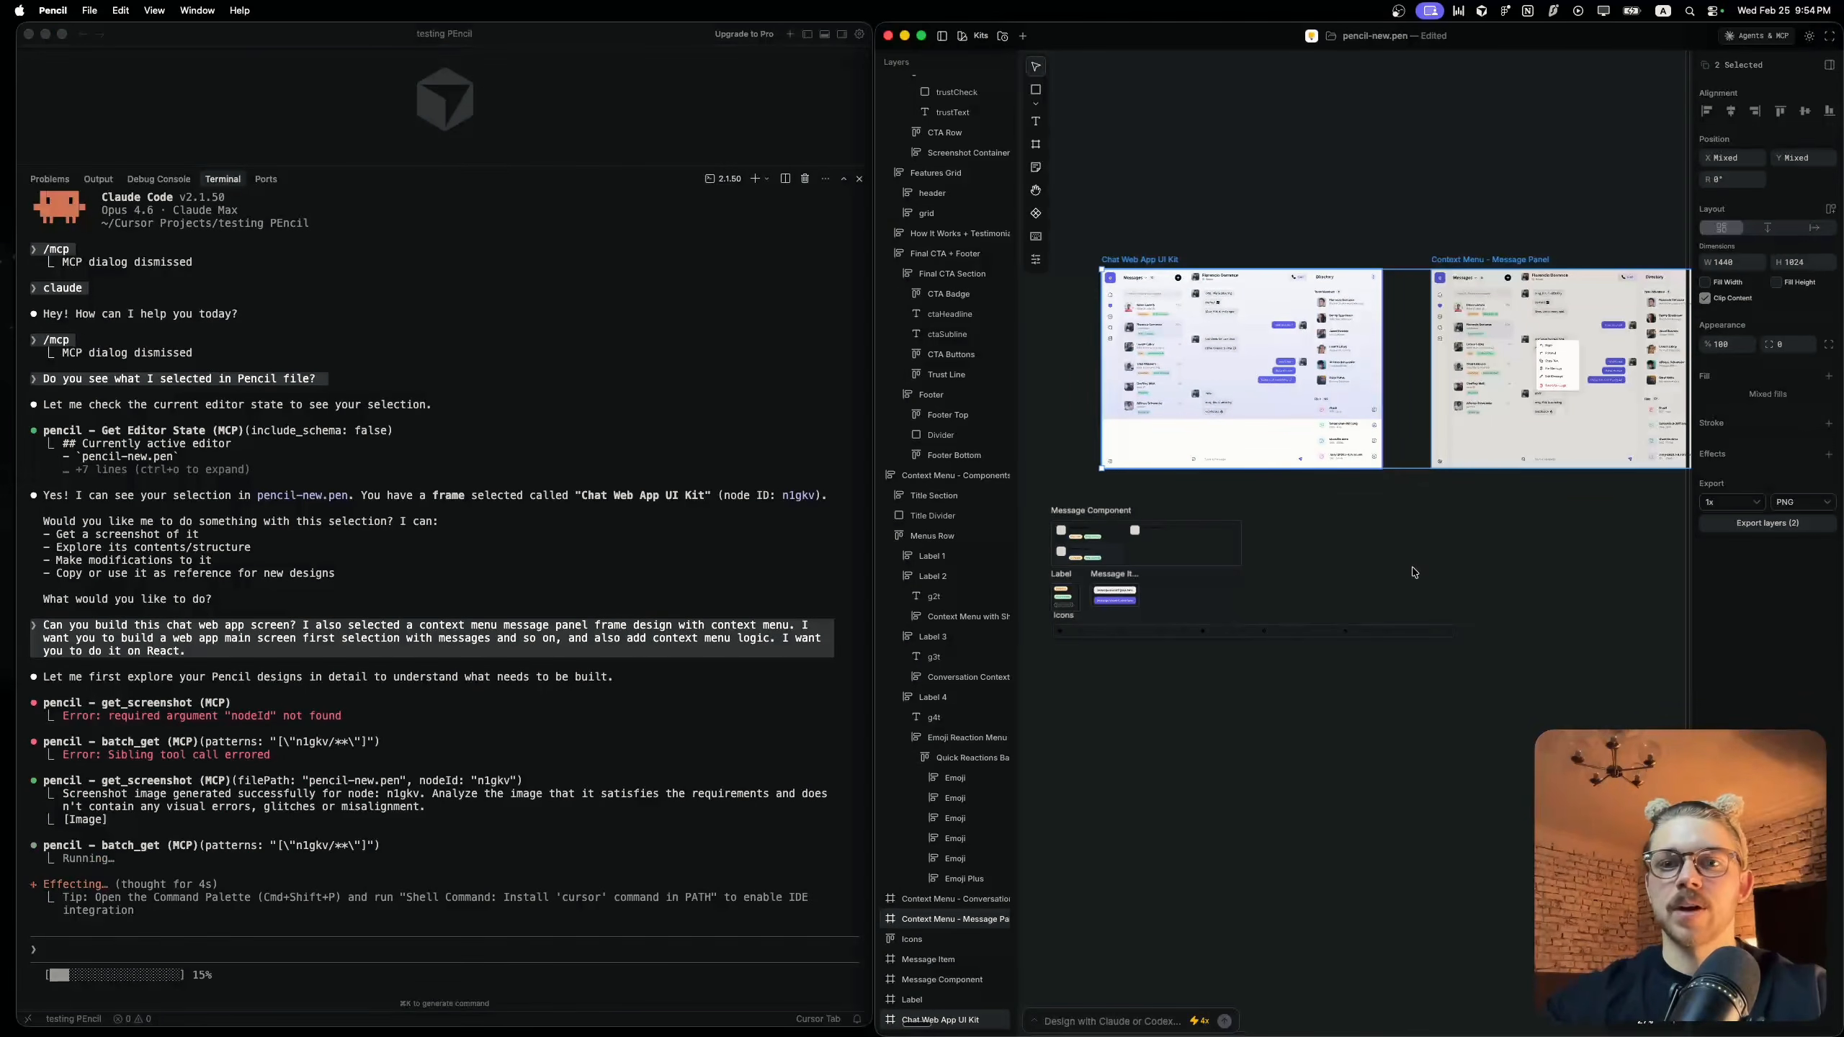
scroll(1414, 572, down, 6)
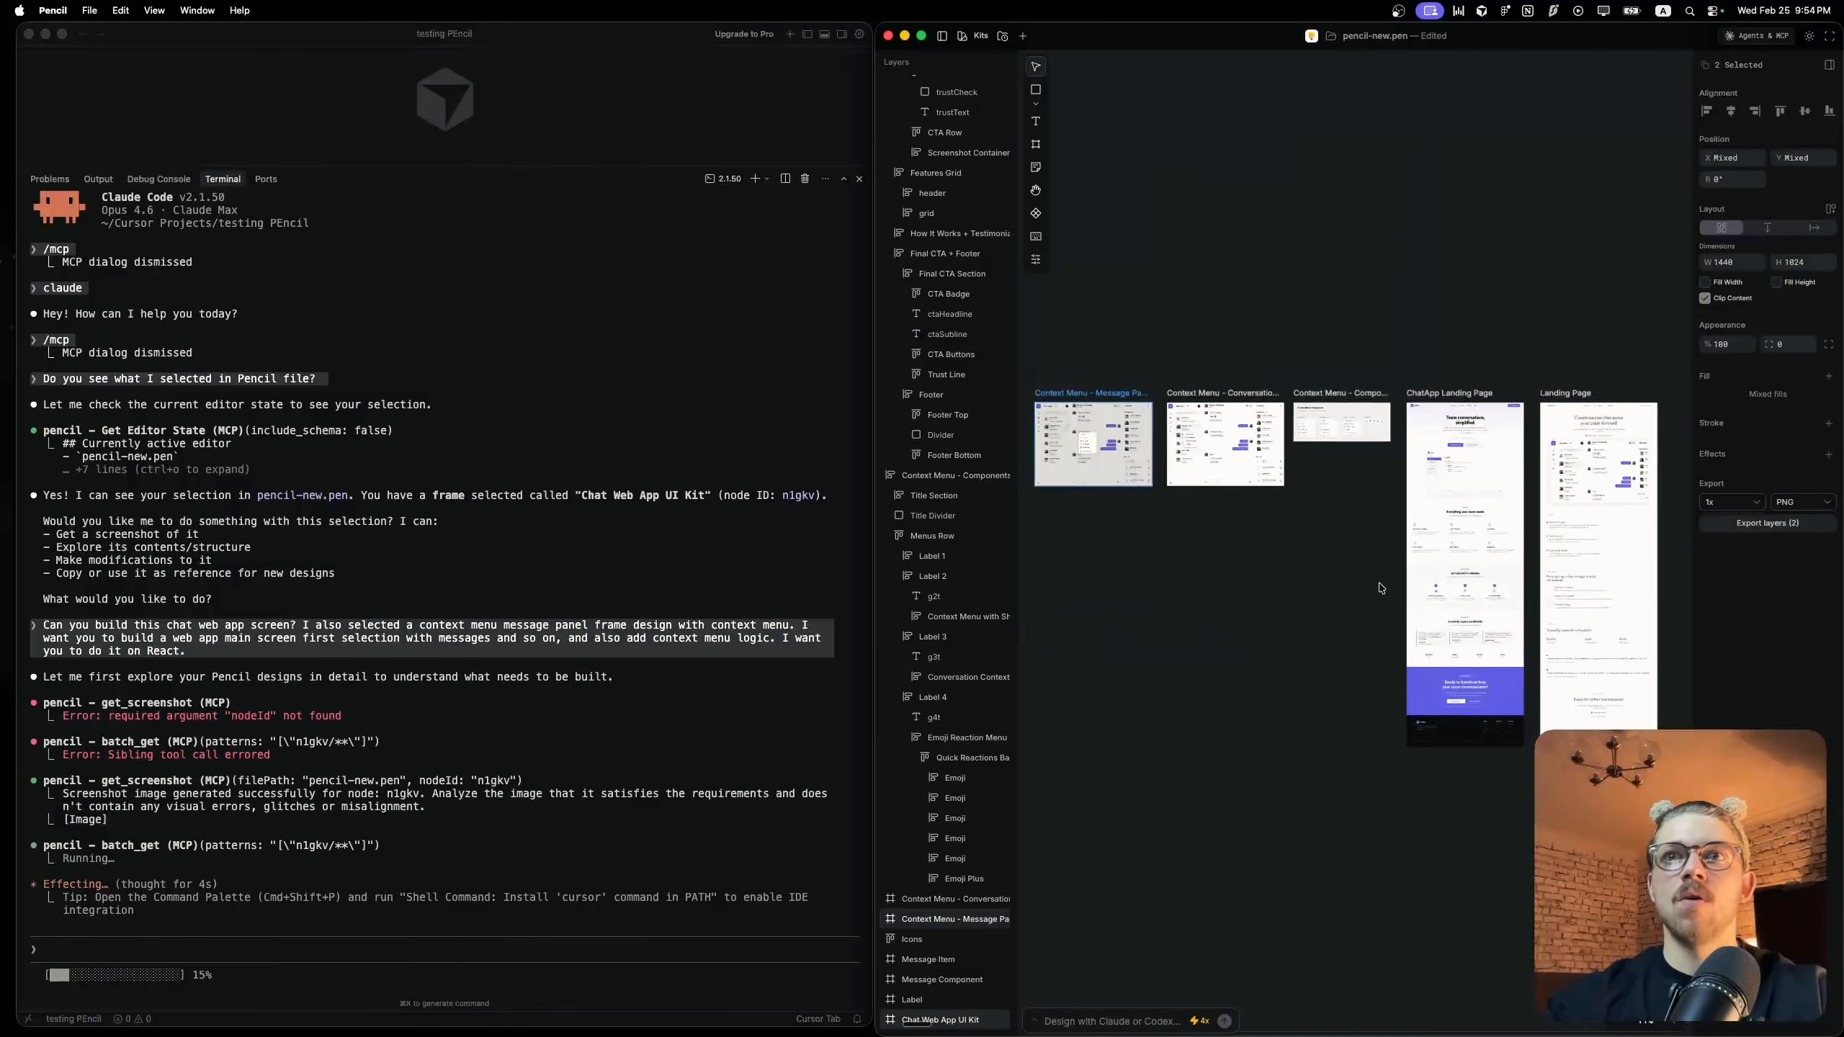
scroll(1350, 531, up, 5)
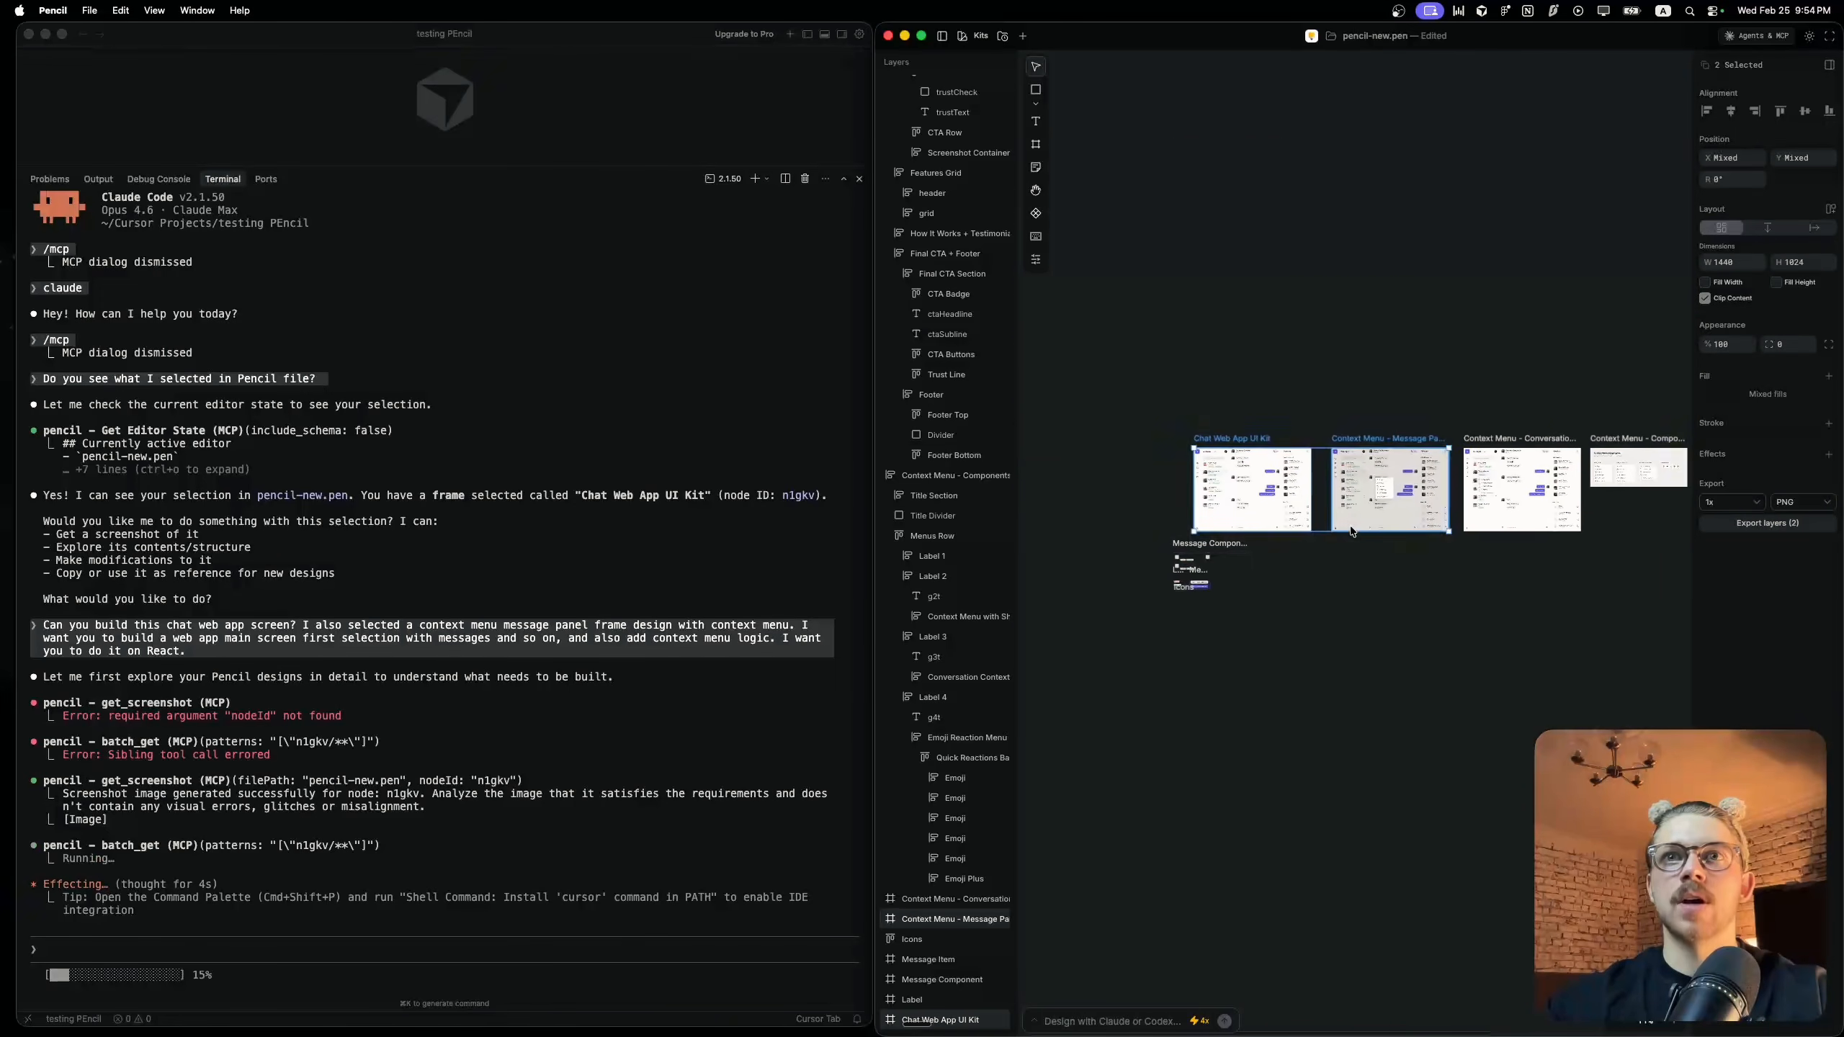
scroll(1349, 524, left, 5)
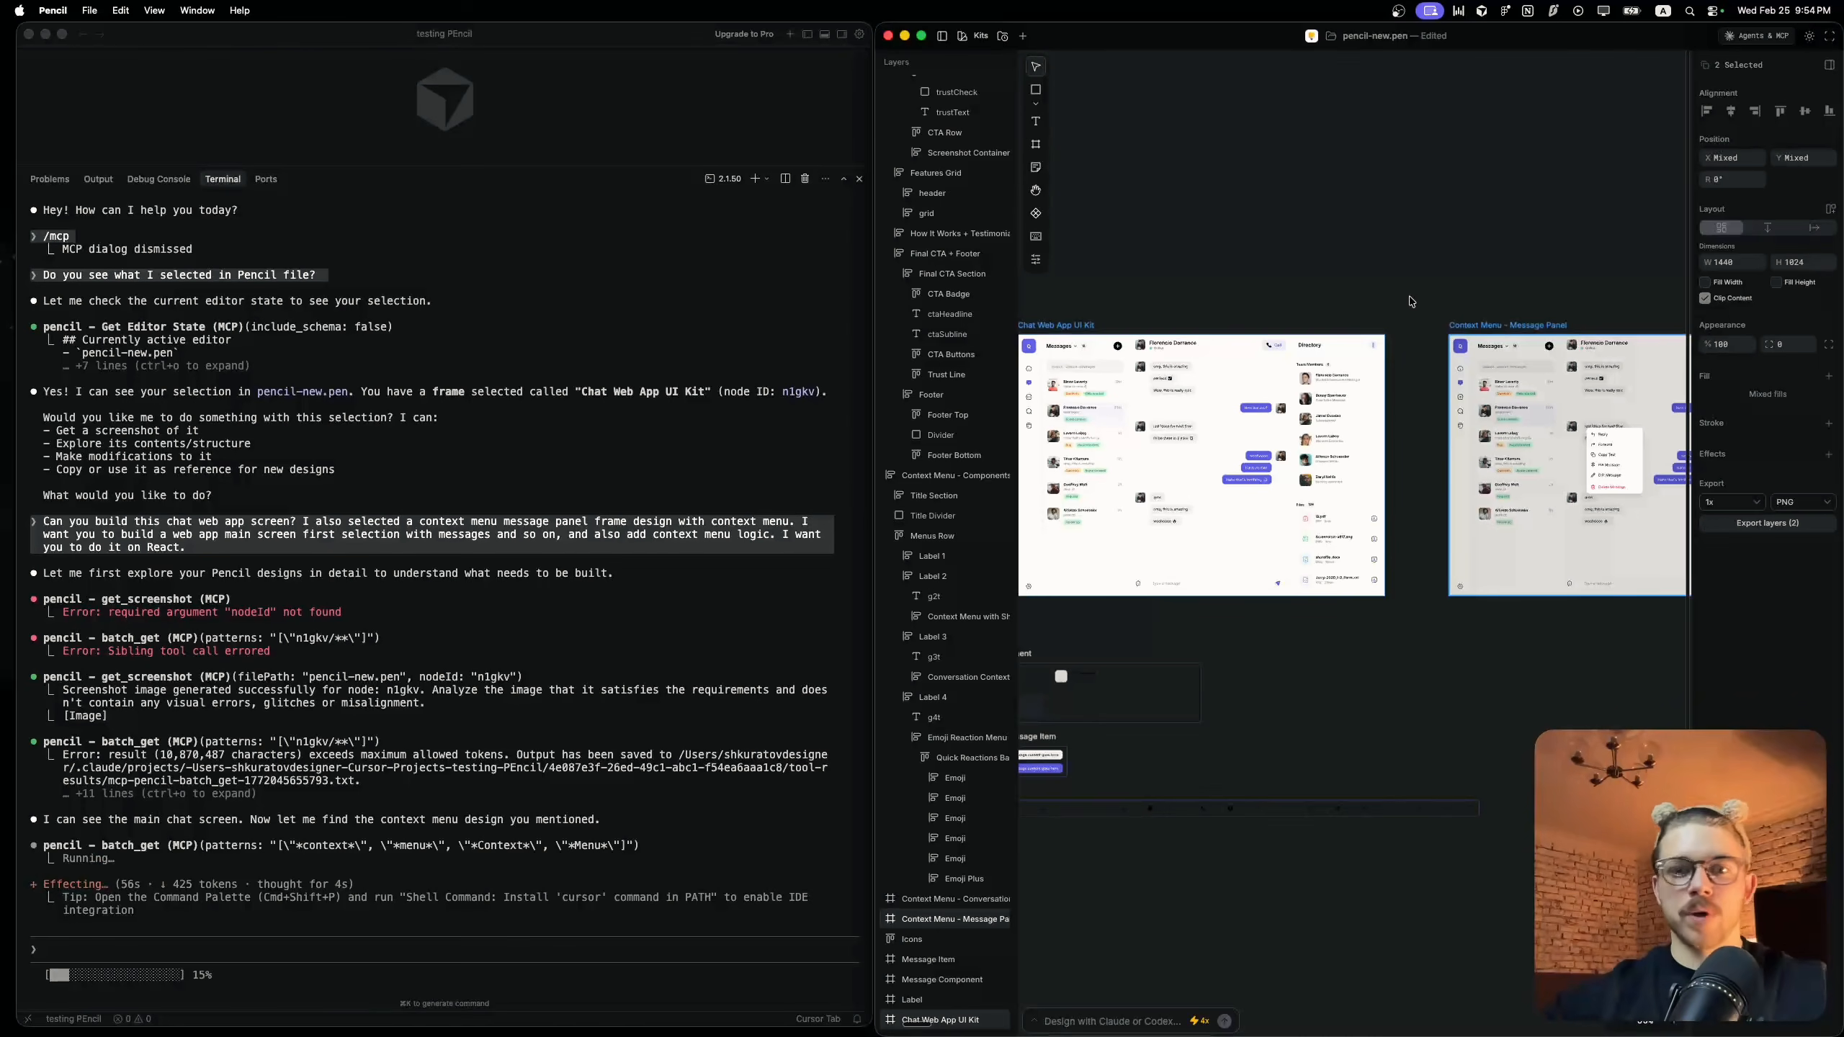
scroll(1411, 301, right, 6)
scroll(1411, 301, down, 1)
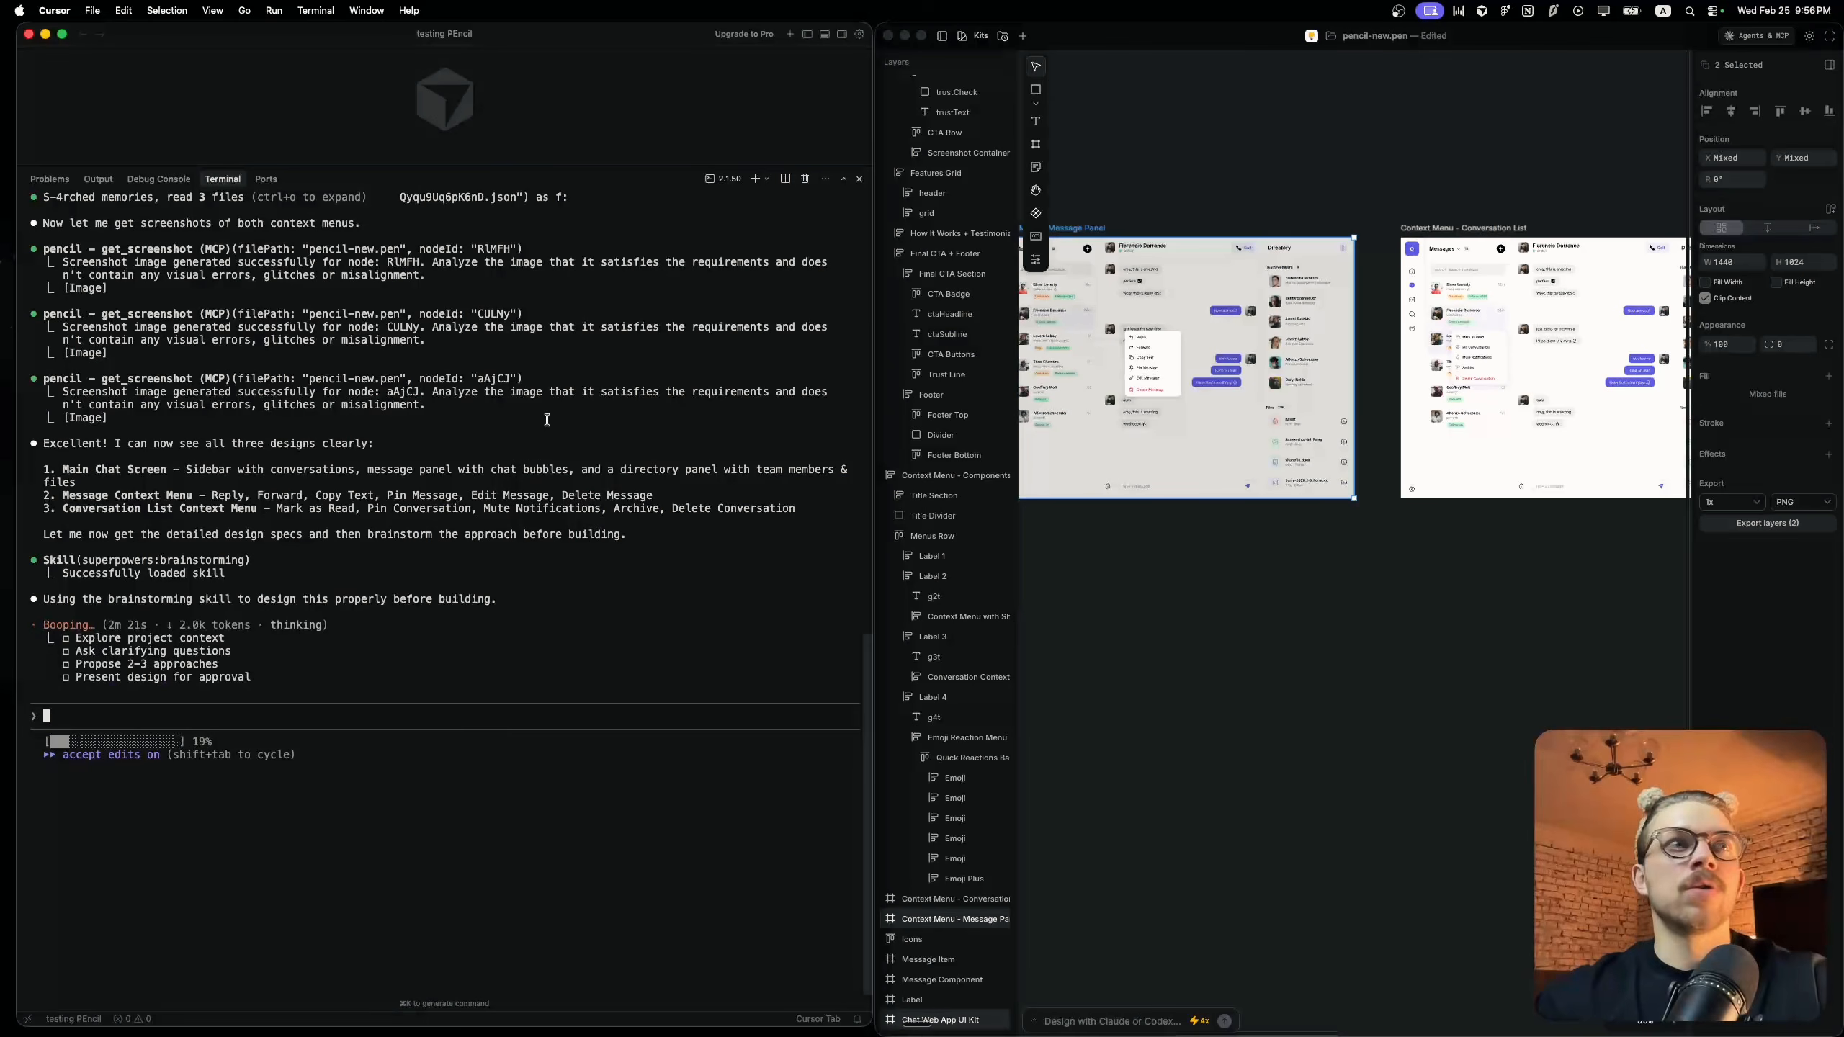
scroll(1268, 434, left, 2)
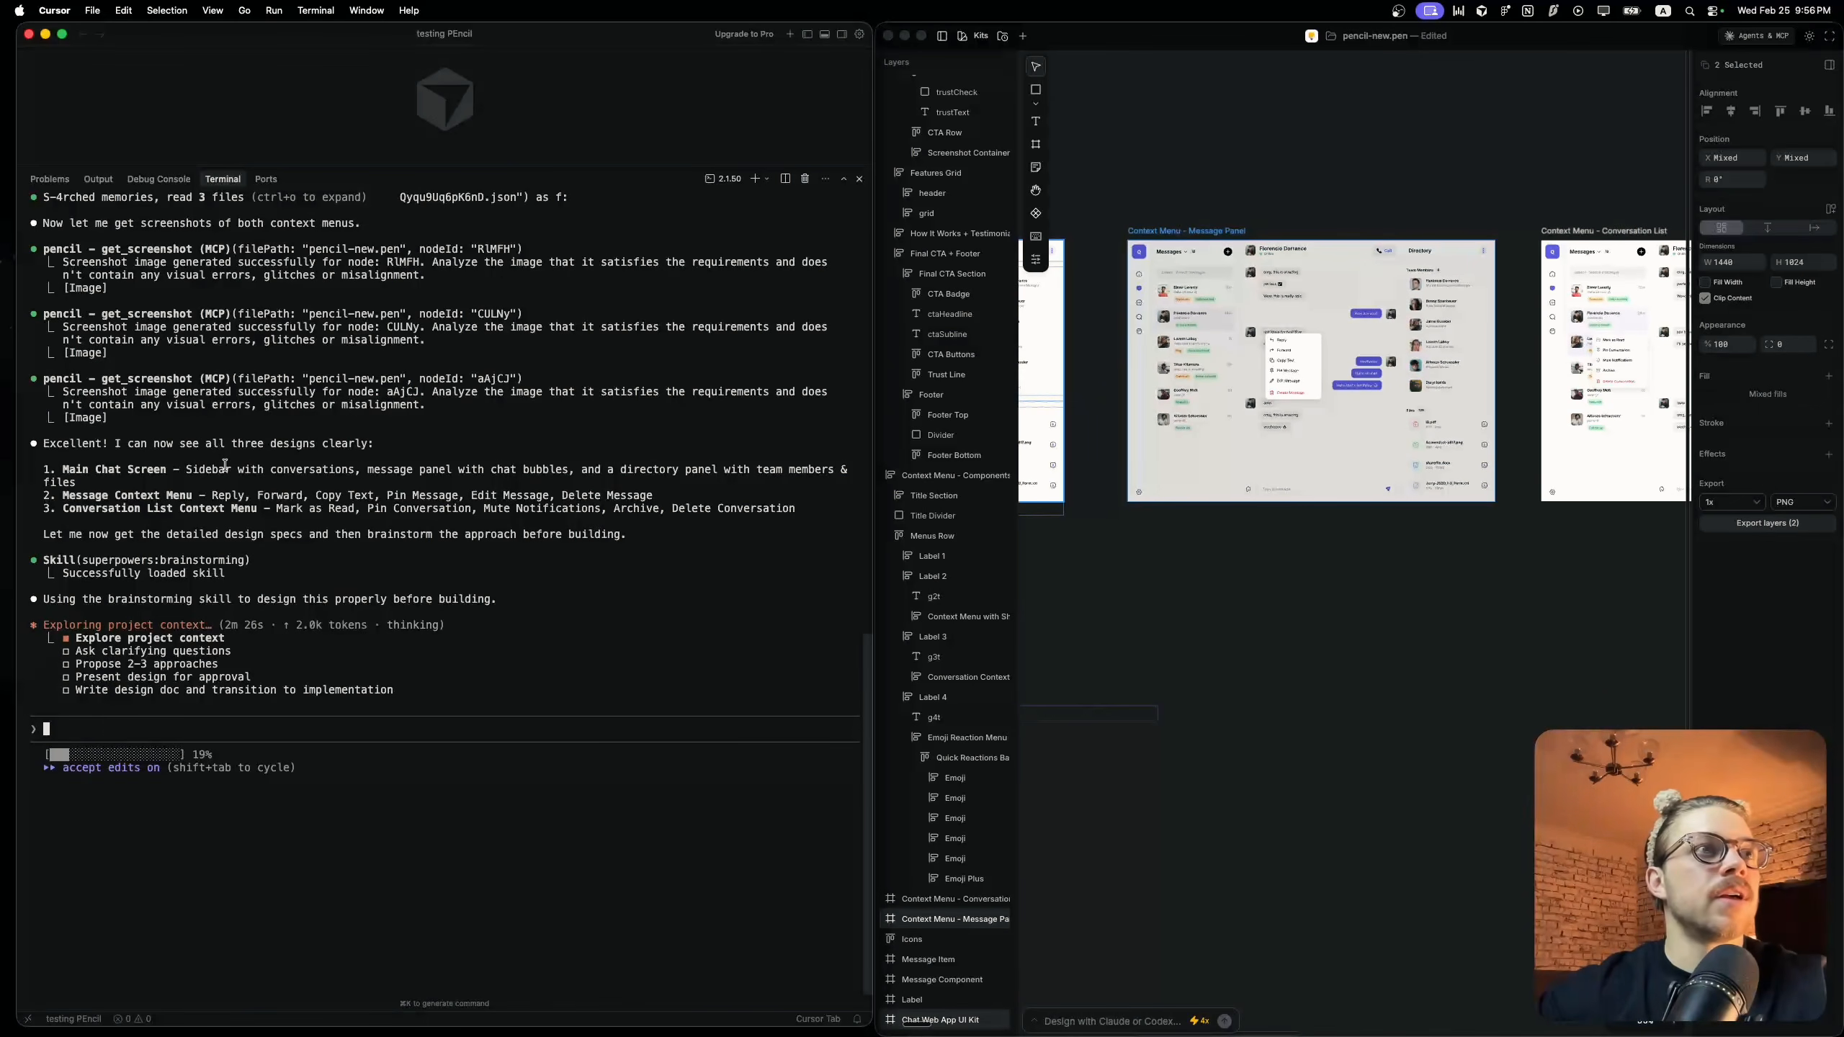
scroll(1321, 412, right, 5)
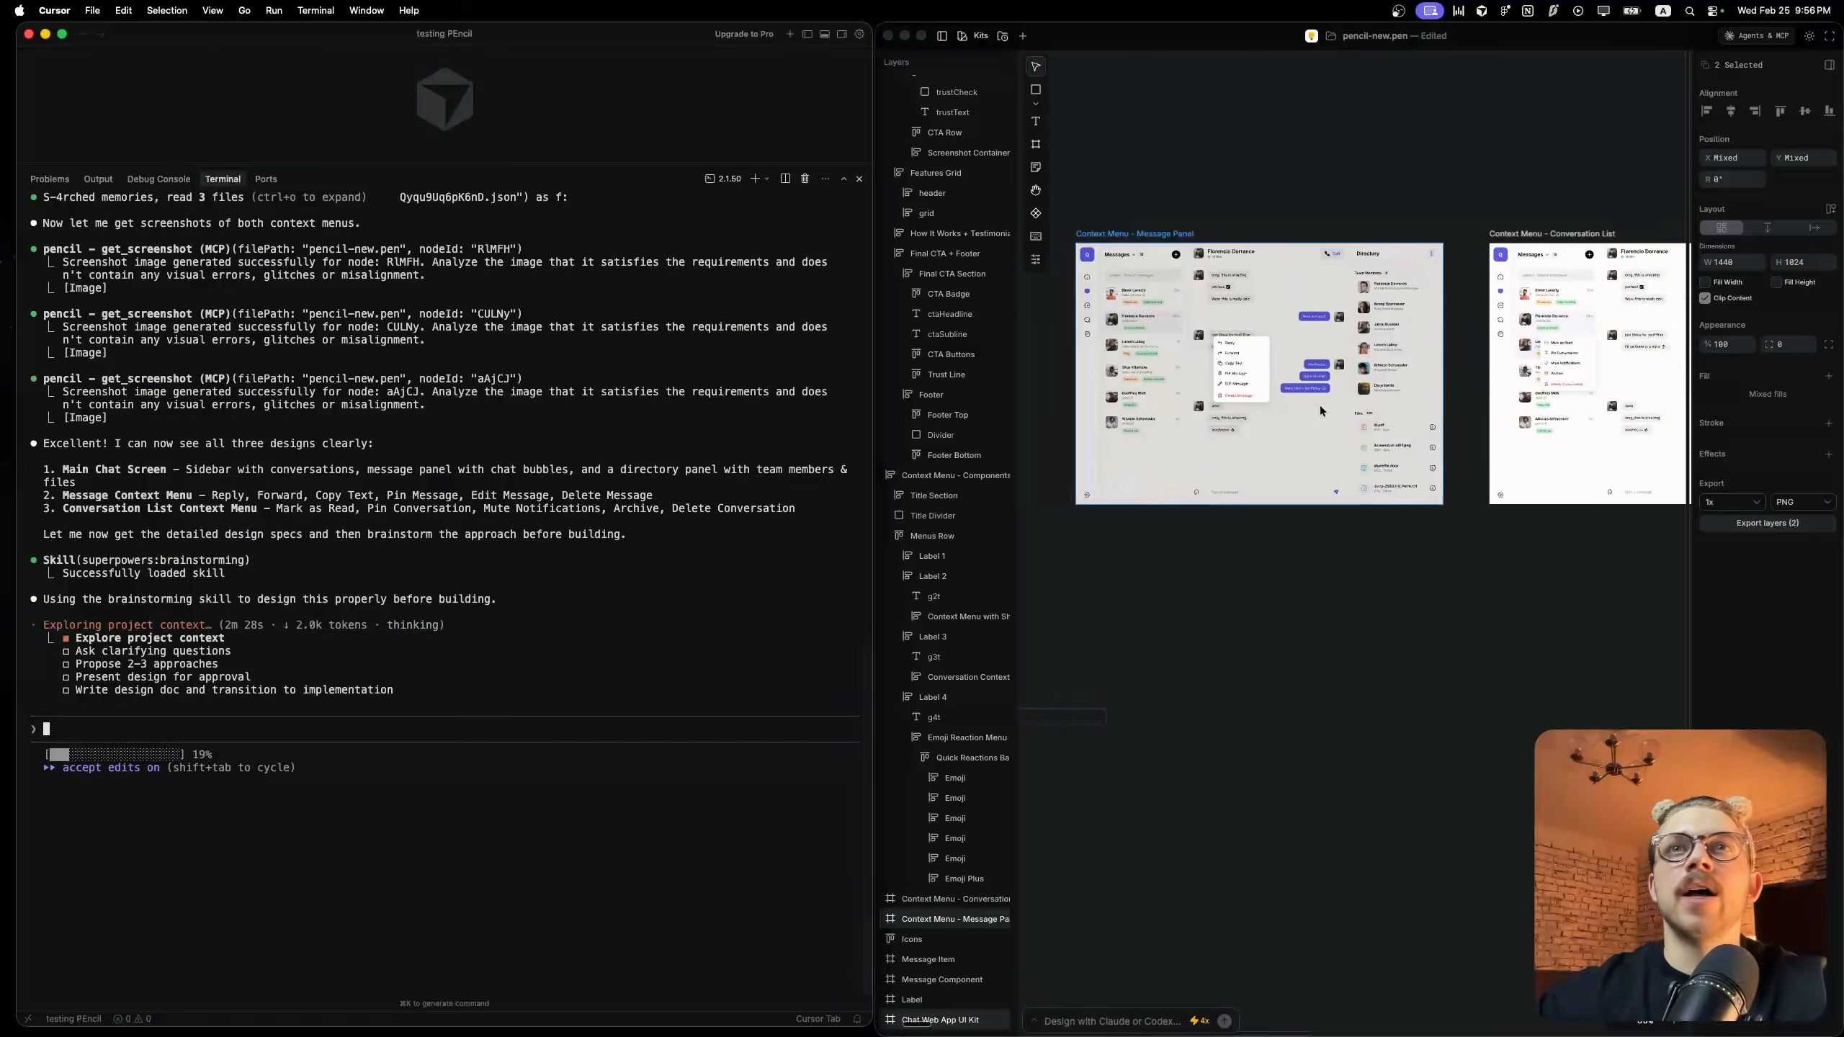
click(1321, 411)
scroll(1321, 412, down, 5)
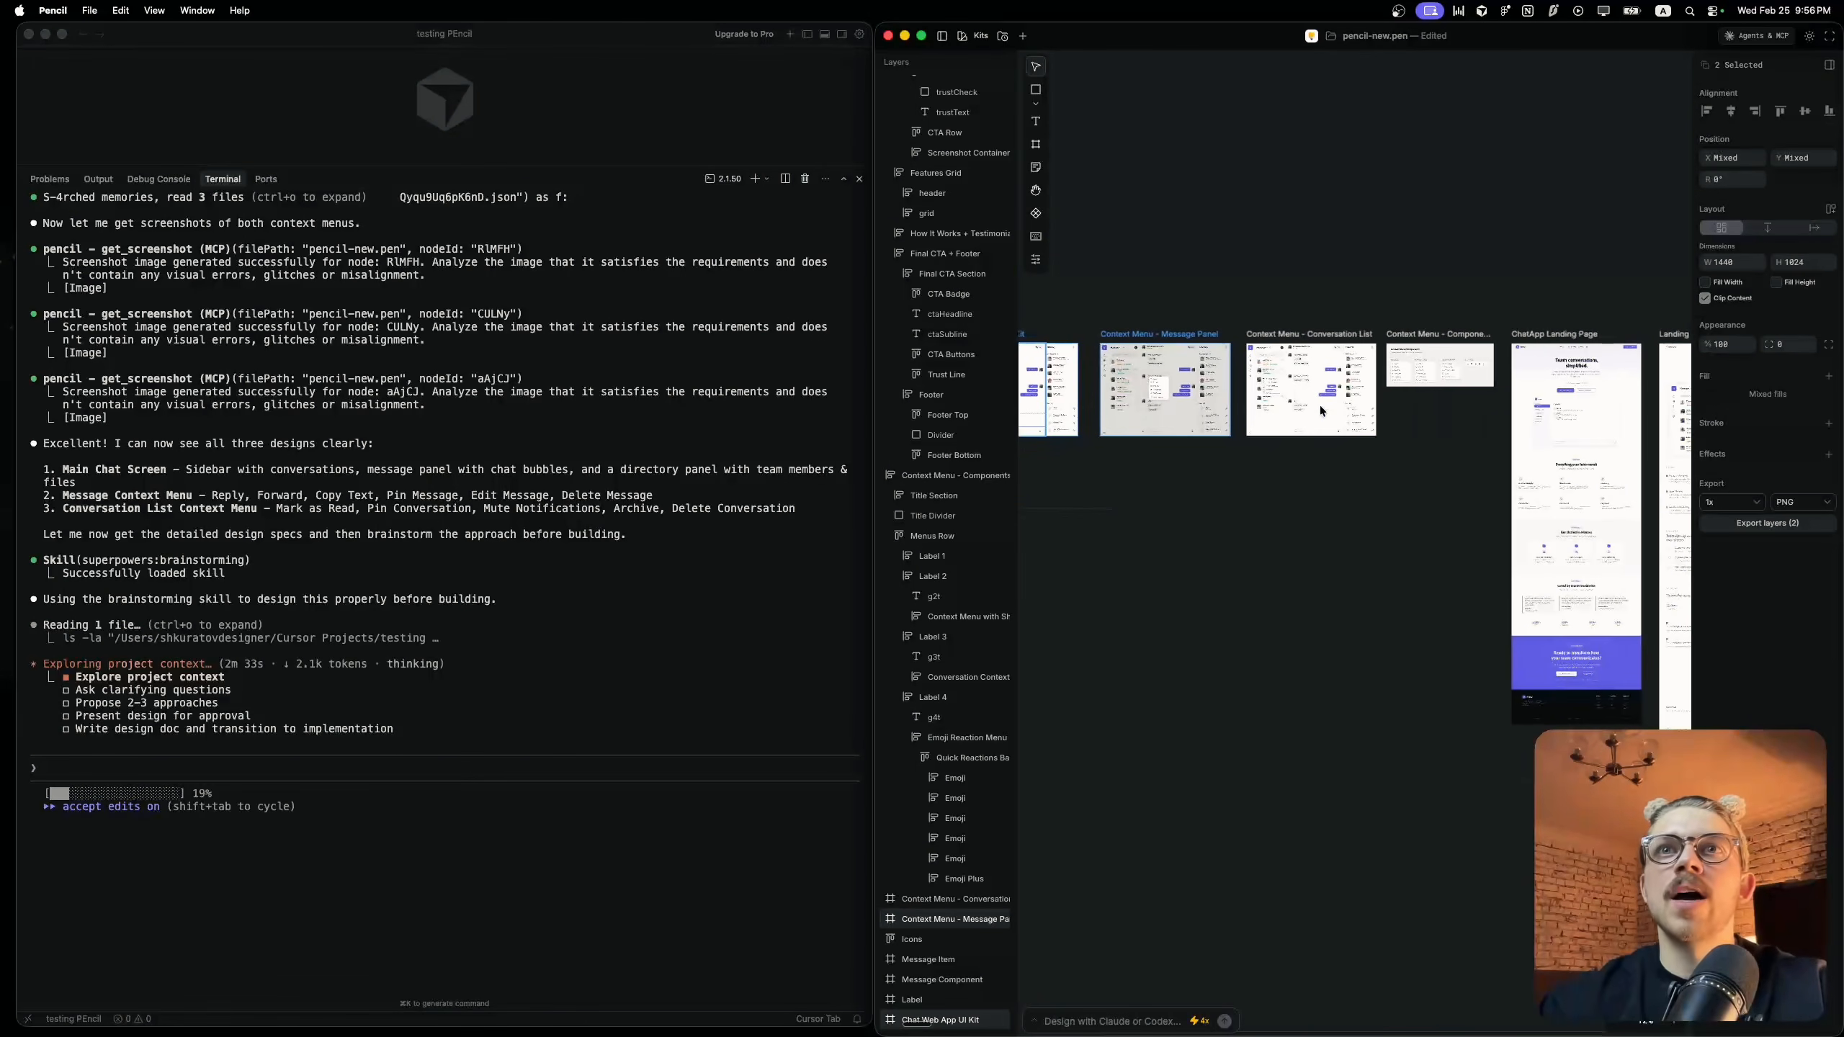
scroll(1241, 398, up, 5)
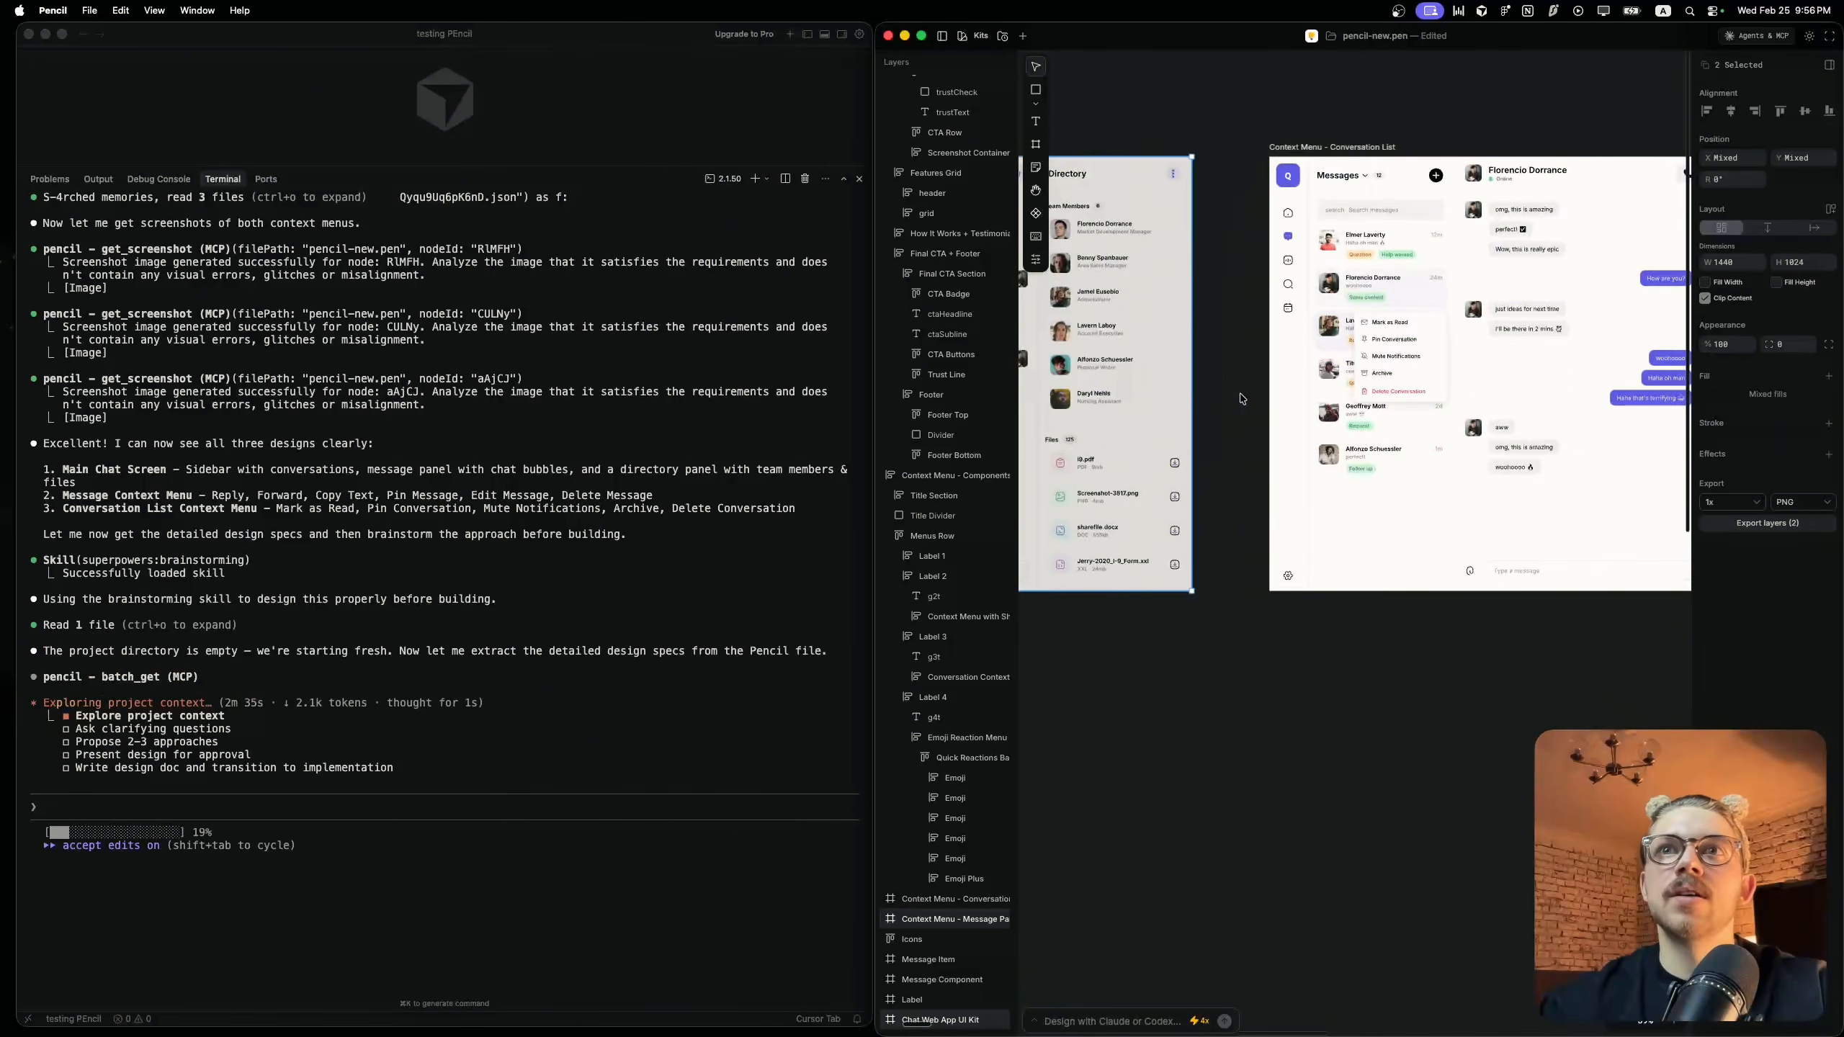
scroll(1241, 398, down, 5)
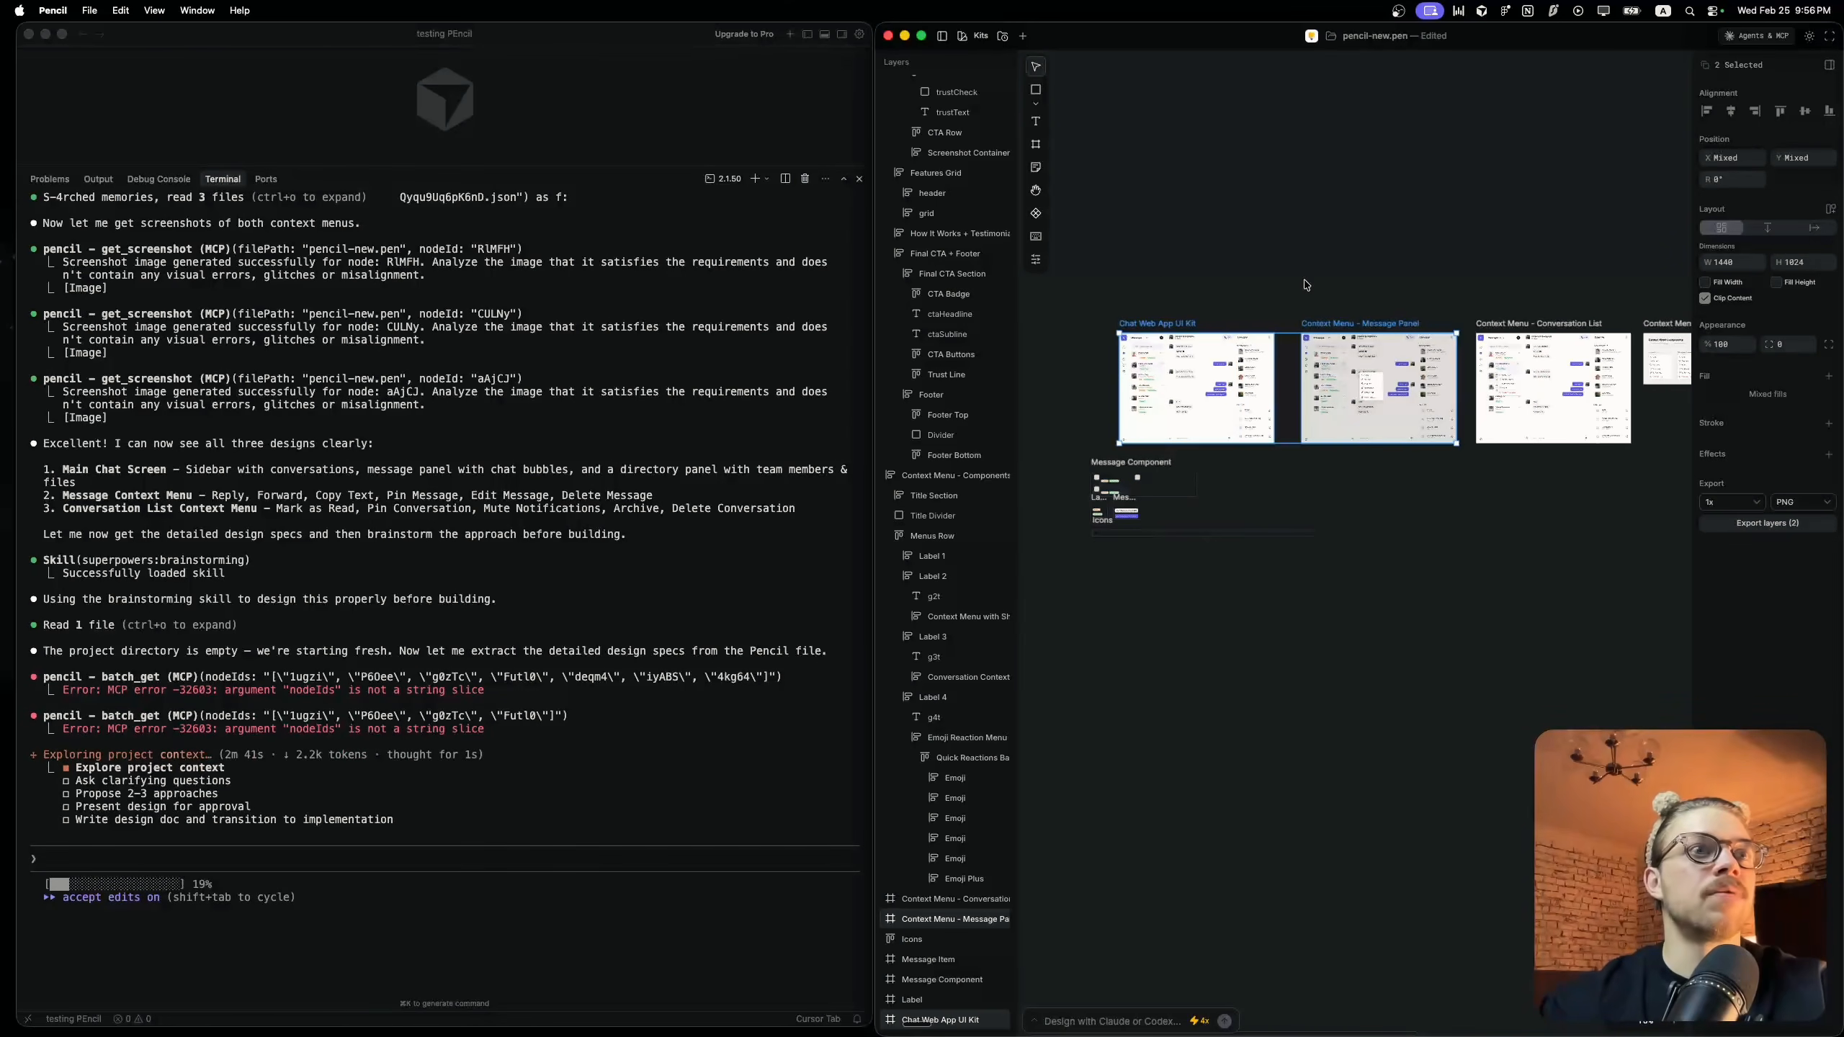
scroll(1306, 285, right, 5)
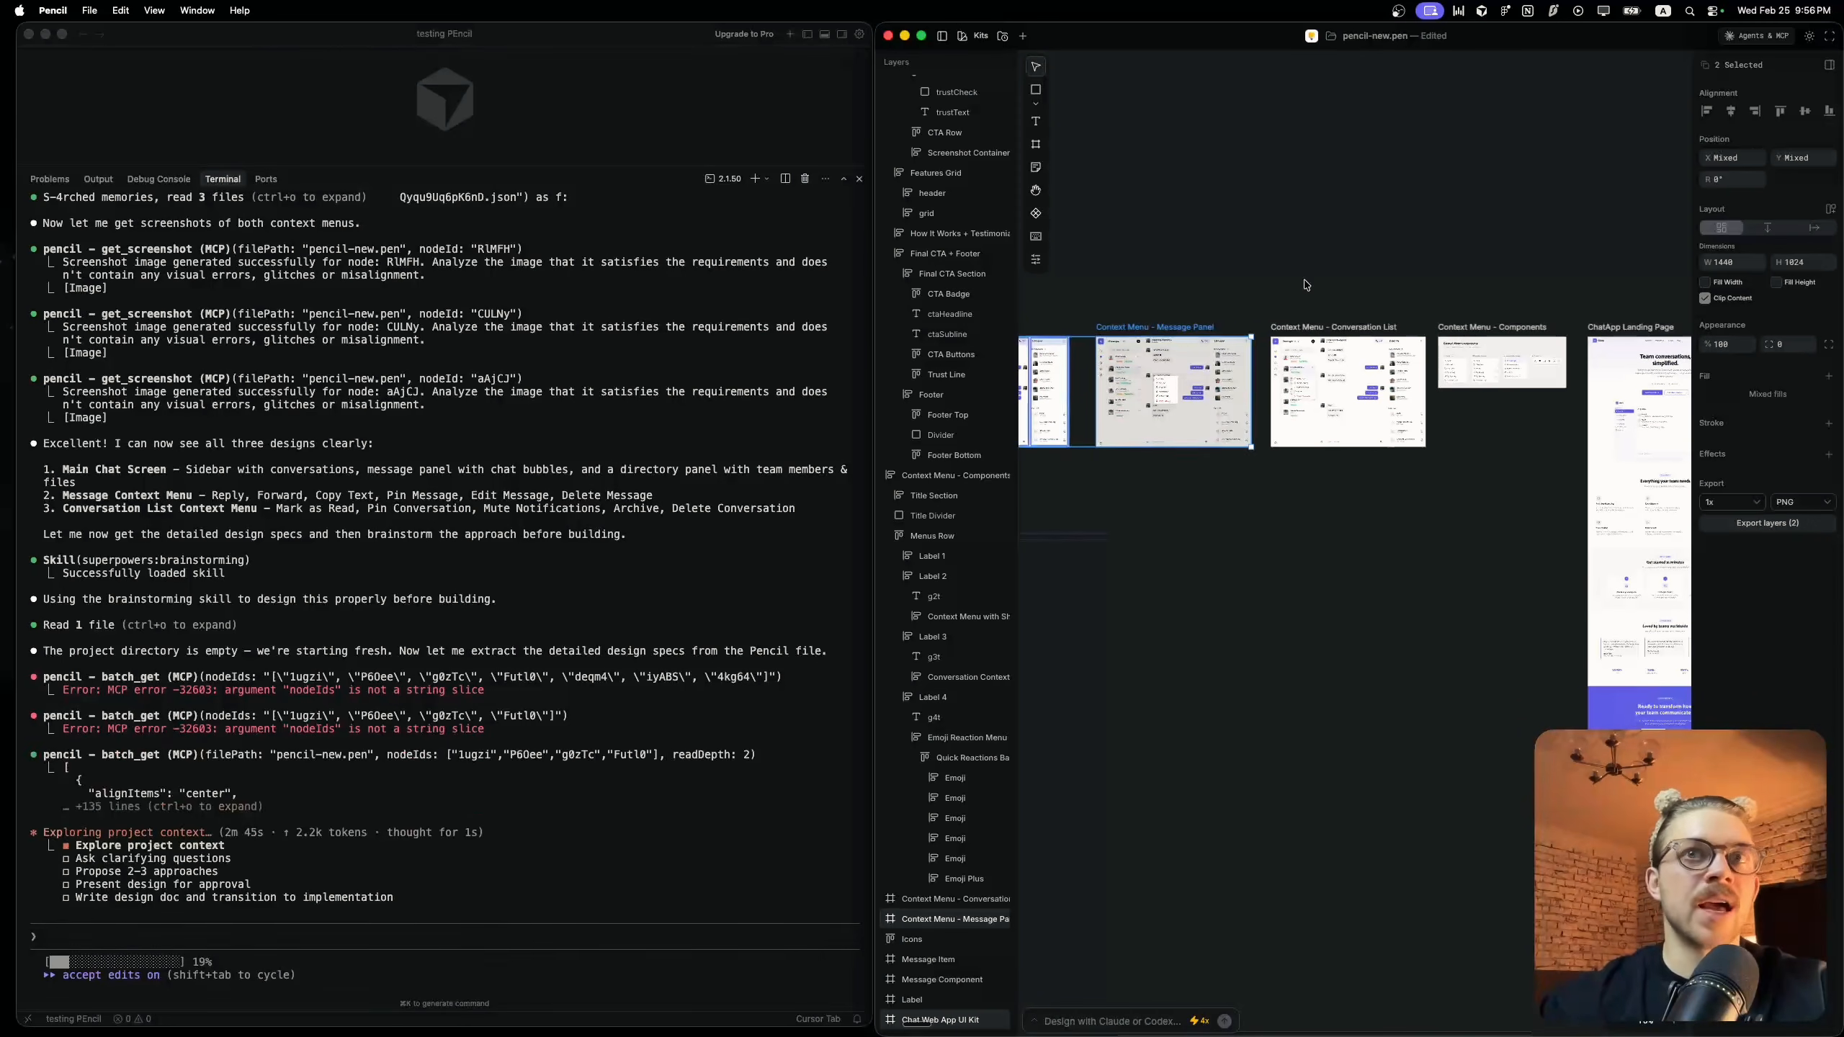
scroll(1306, 284, left, 6)
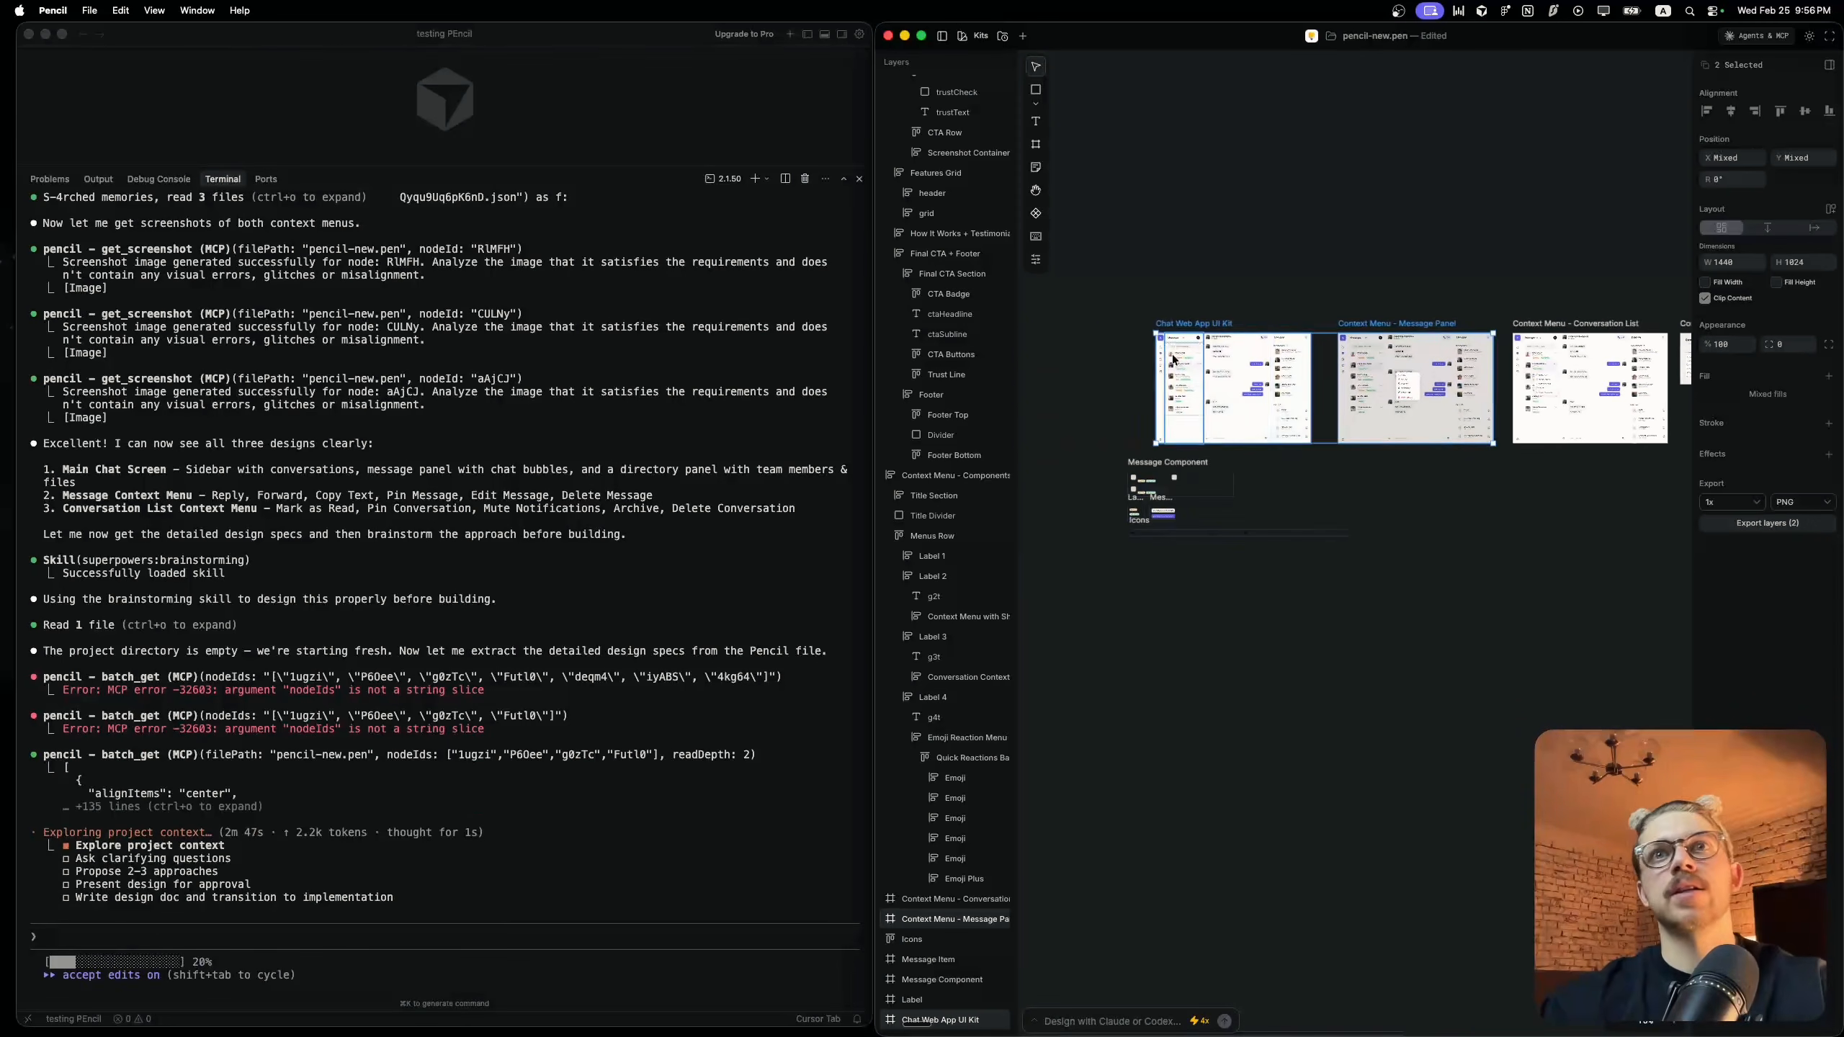
scroll(1233, 362, up, 5)
scroll(1234, 362, down, 3)
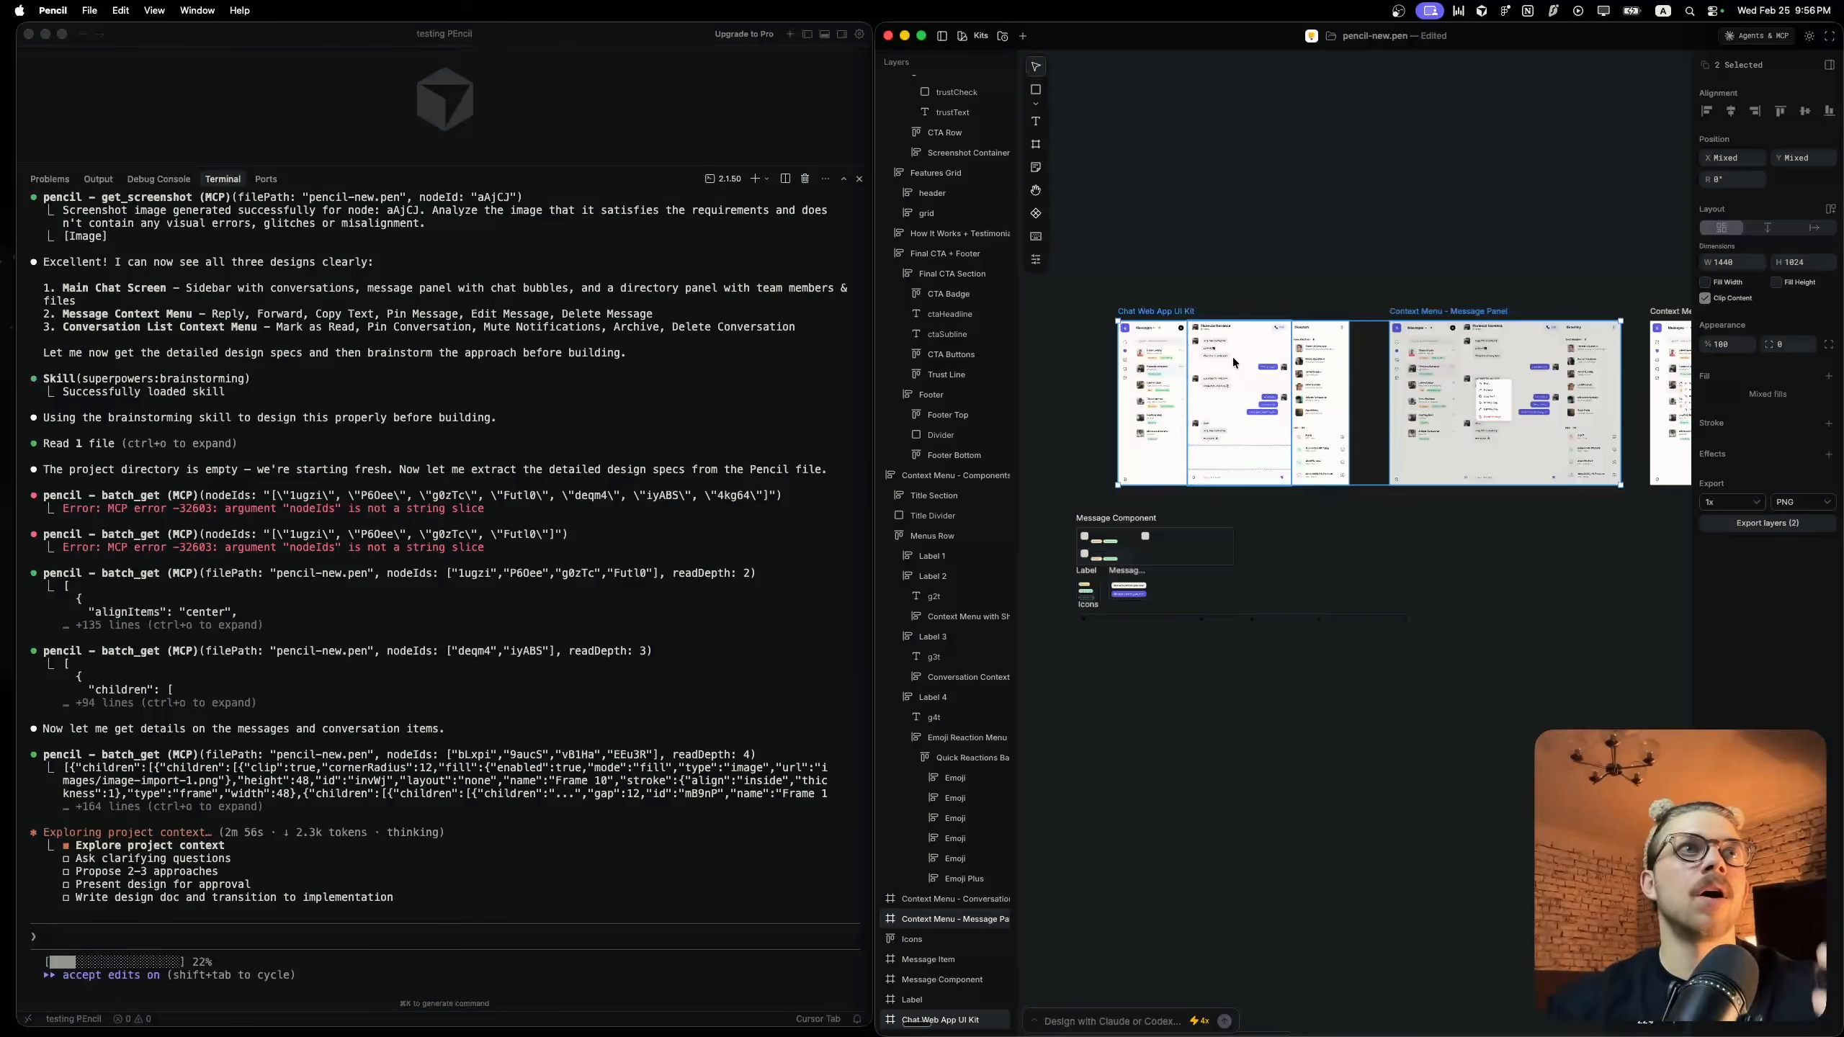
scroll(1328, 190, right, 2)
scroll(1328, 190, left, 5)
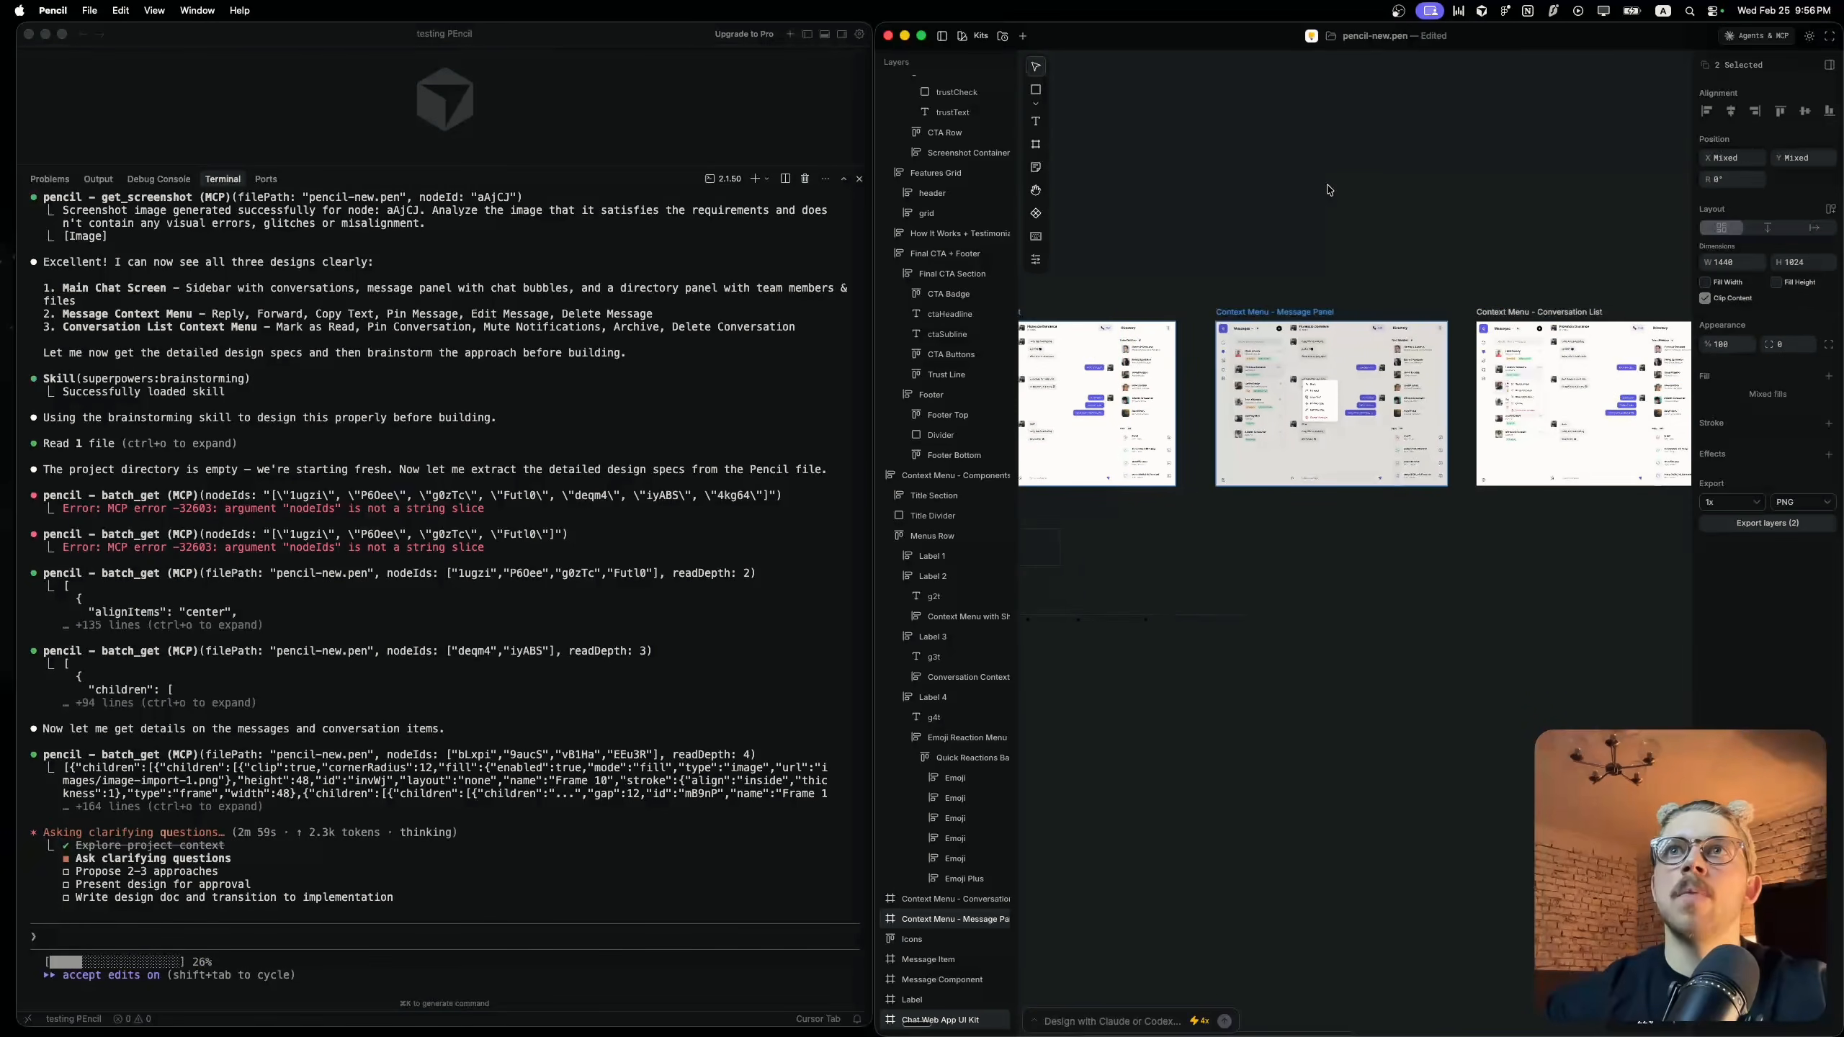
scroll(1329, 191, right, 8)
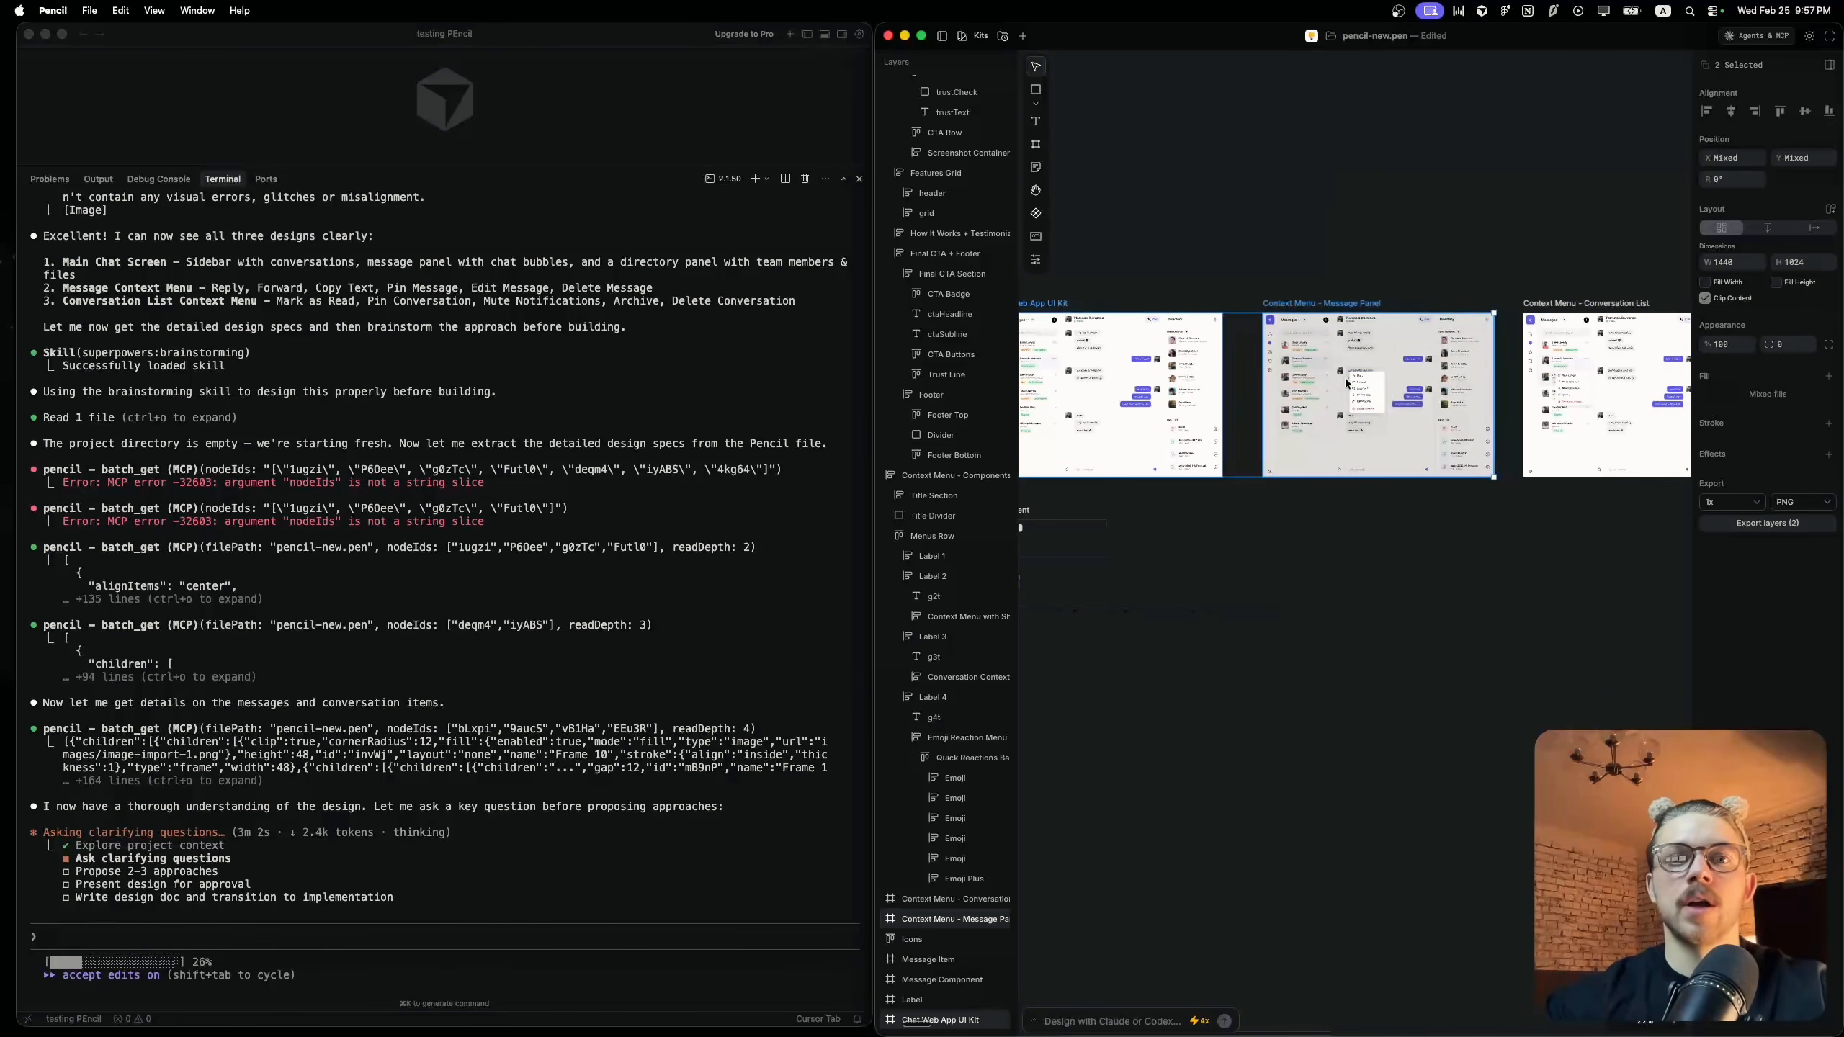
scroll(1346, 395, left, 3)
scroll(1346, 395, down, 2)
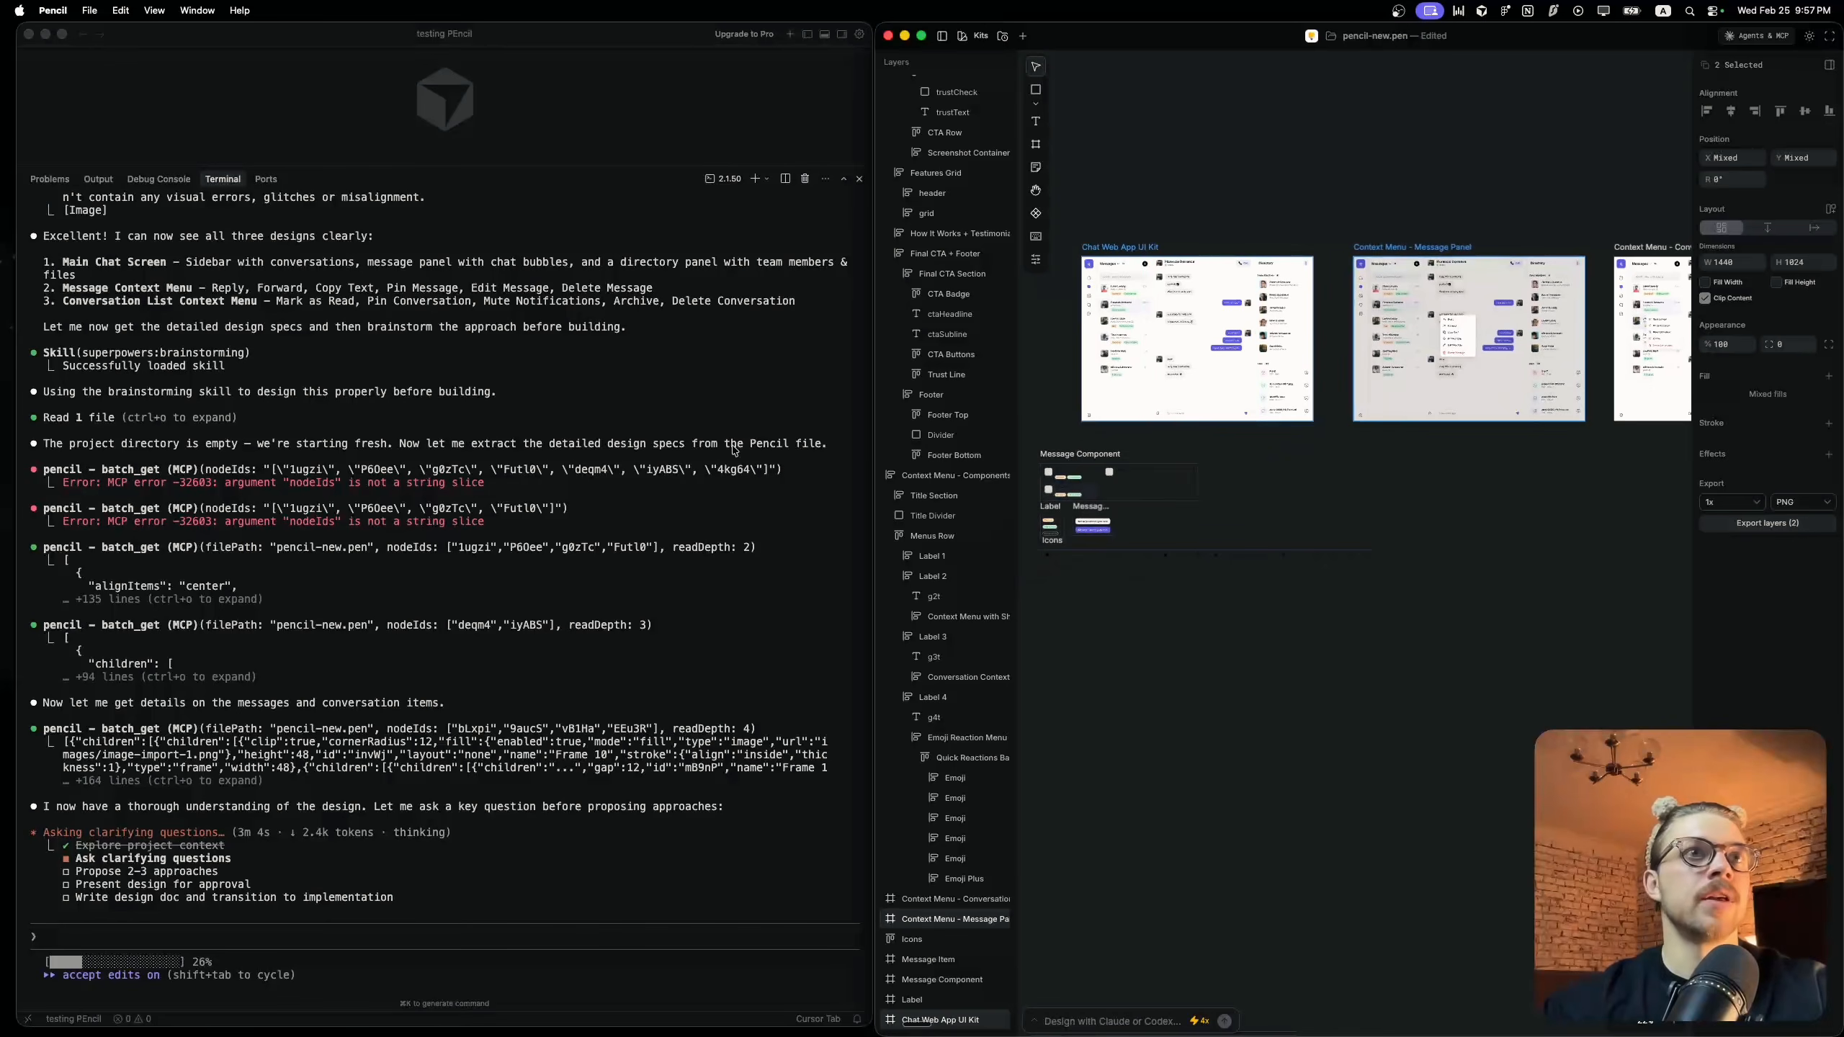
scroll(1390, 327, right, 8)
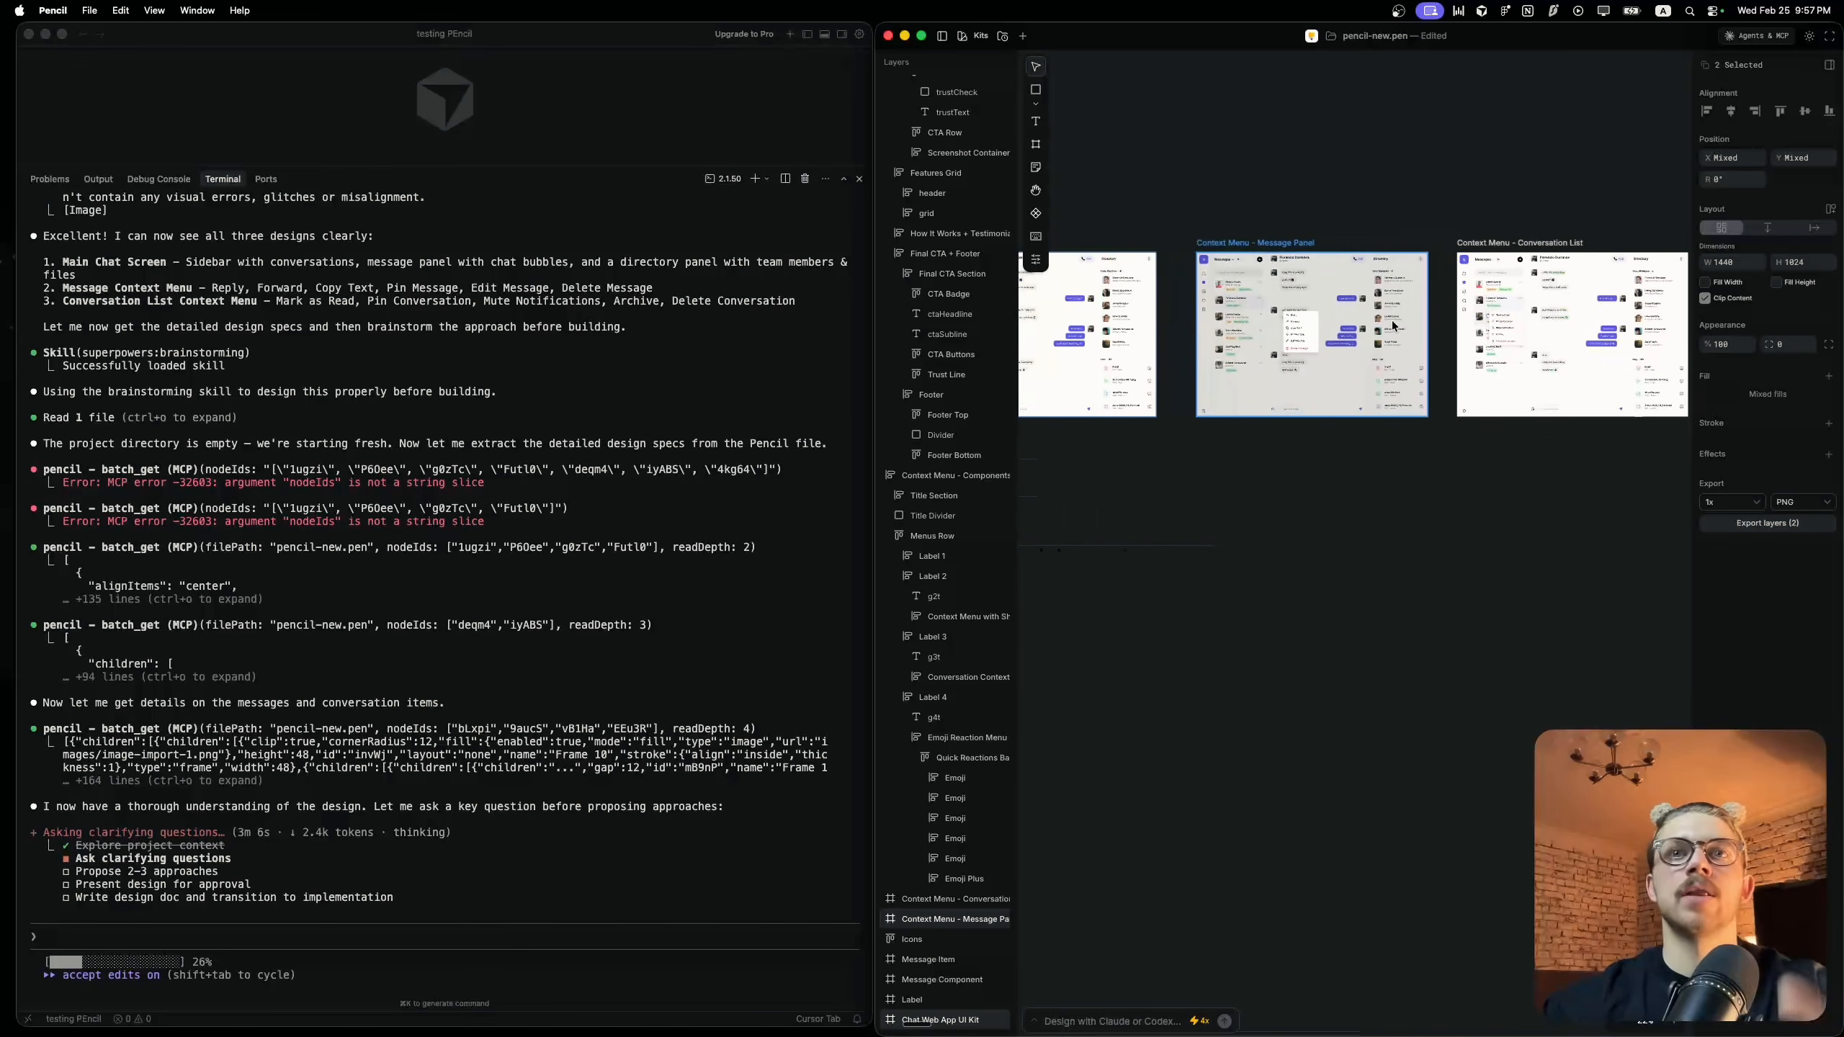
scroll(1391, 327, left, 7)
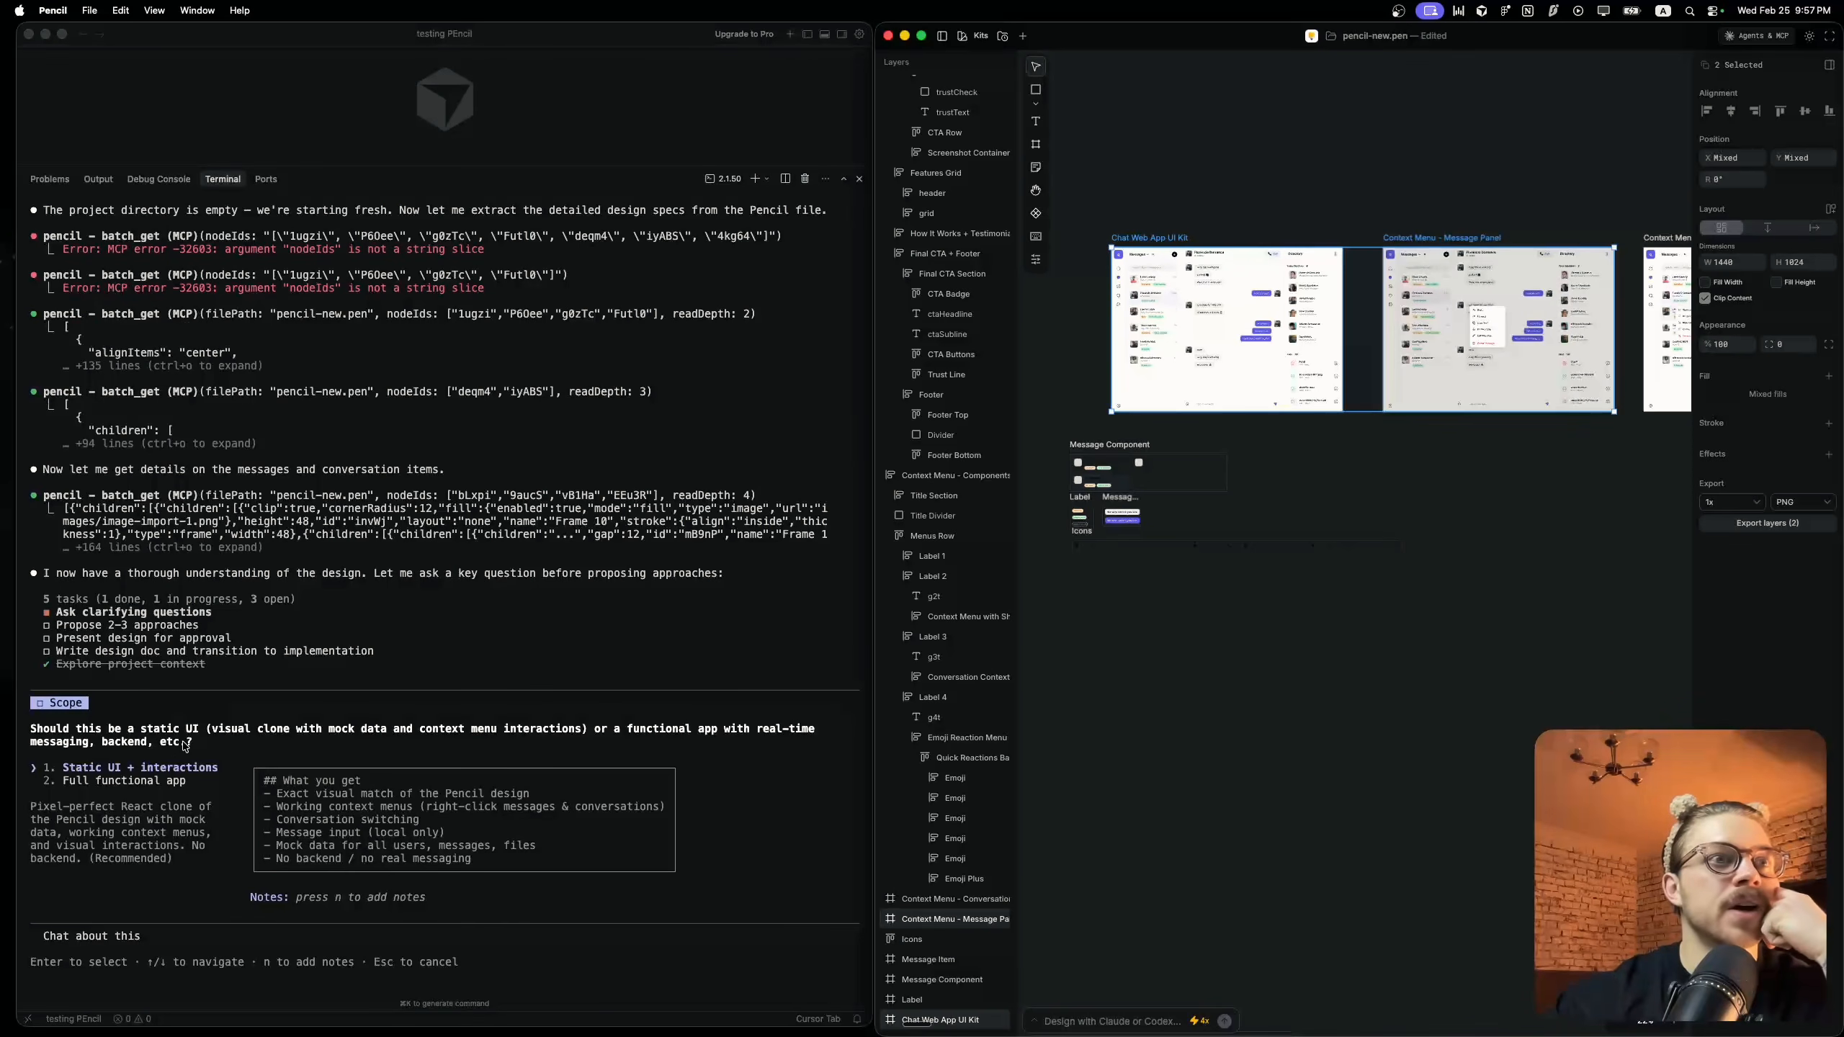
Answer Claude Code's scope question with Static UI + interactions
click(218, 754)
key(Down)
key(Up)
key(Return)
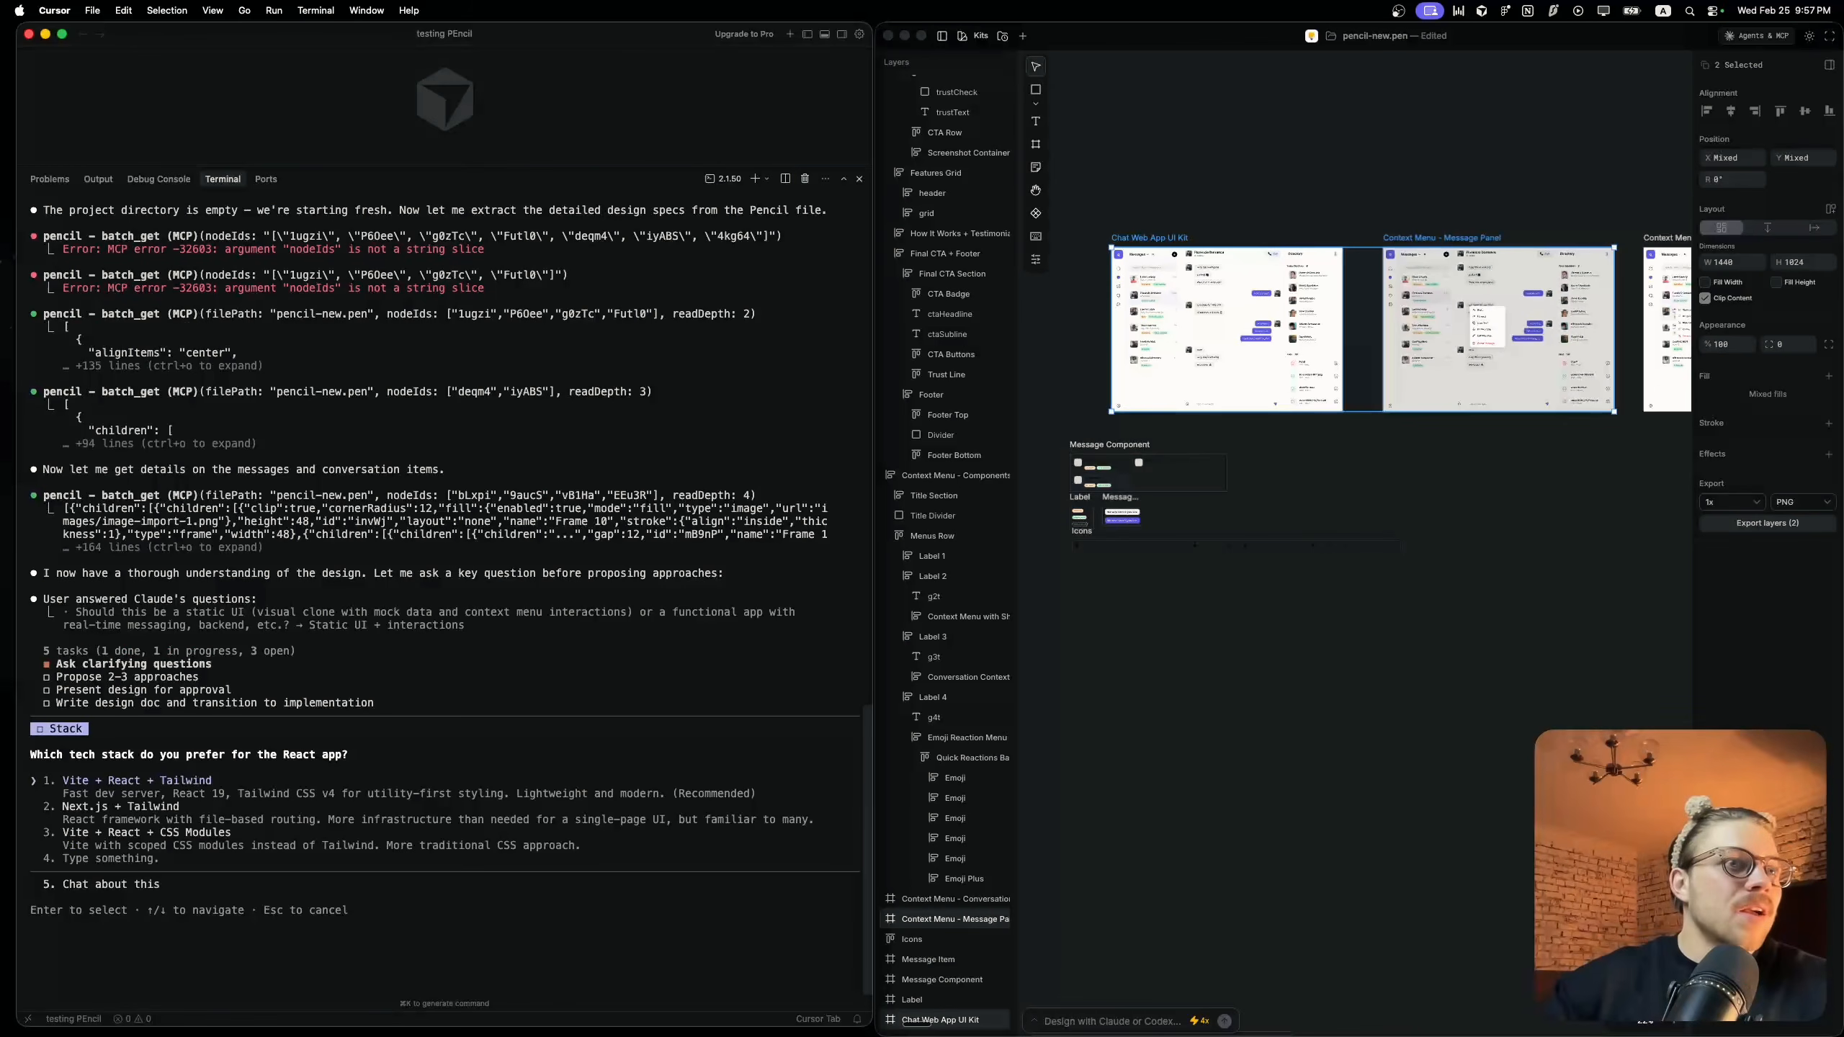
Answer Claude Code's remaining setup questions with Vite + React + CSS Modules, JavaScript and Approach 1
key(Down)
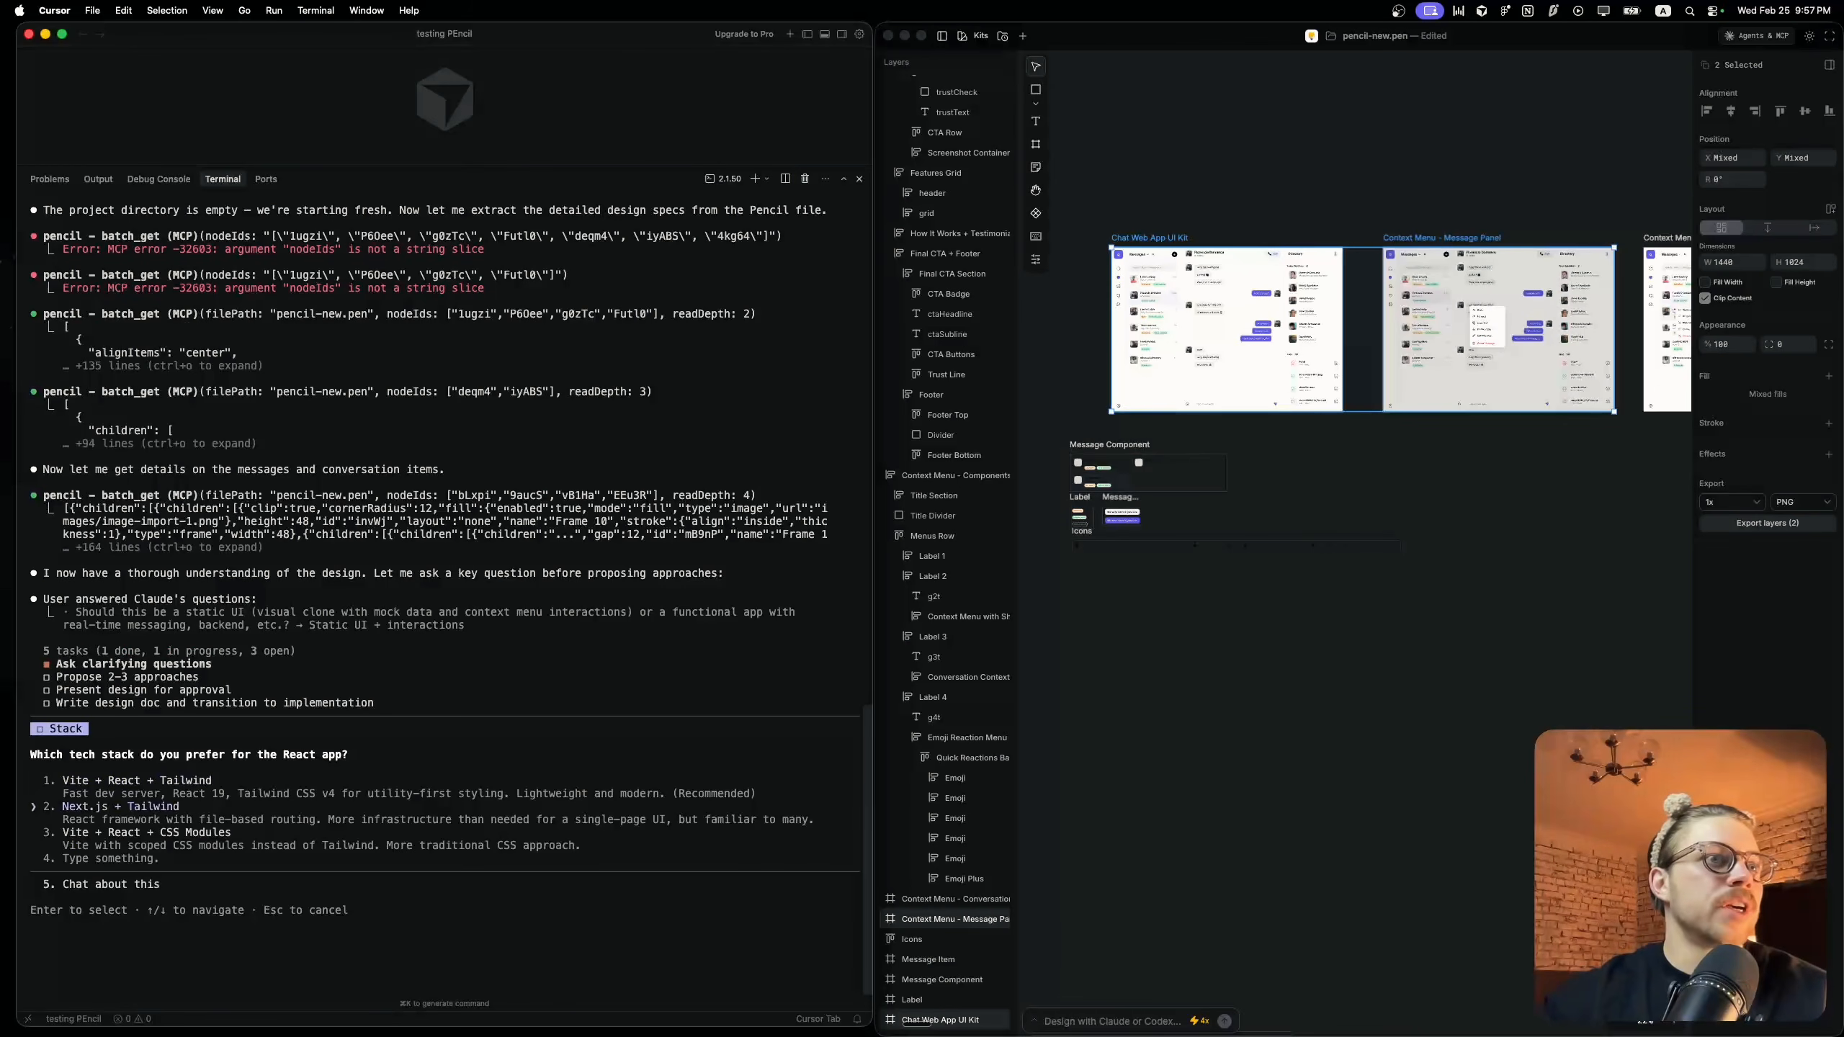
key(Down)
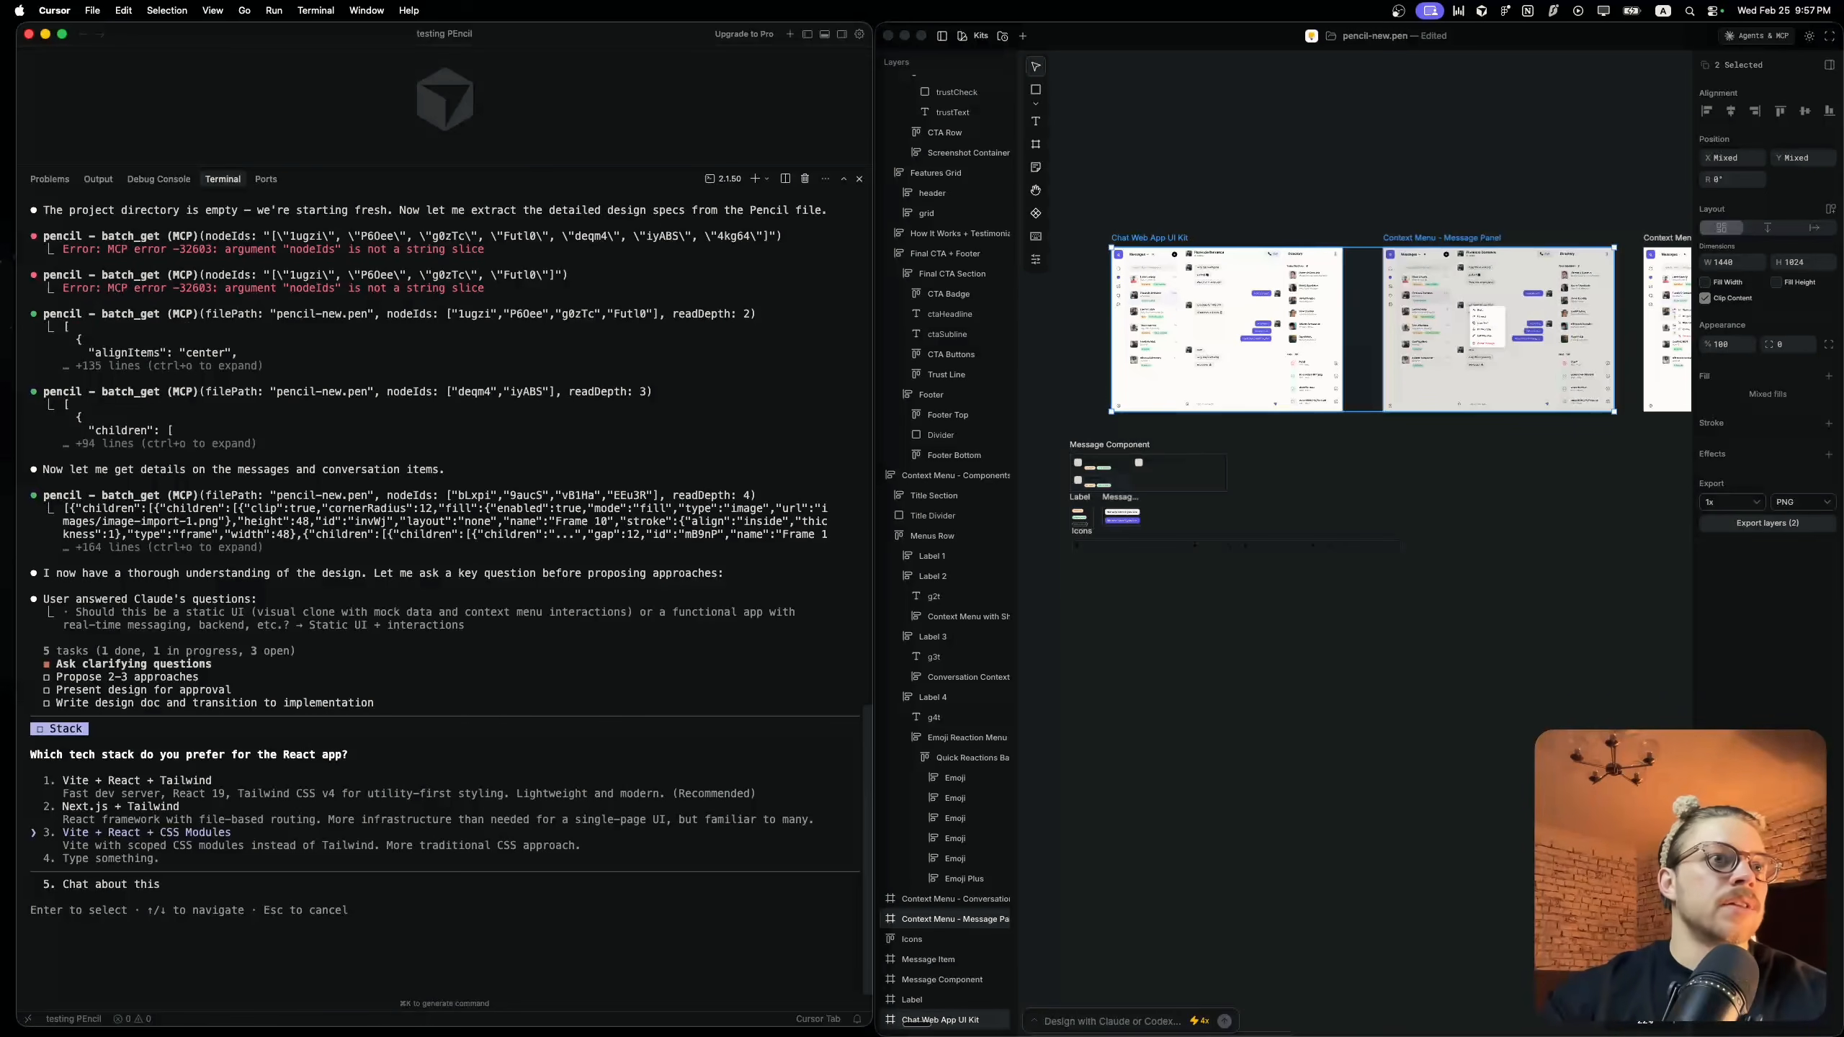
key(Return)
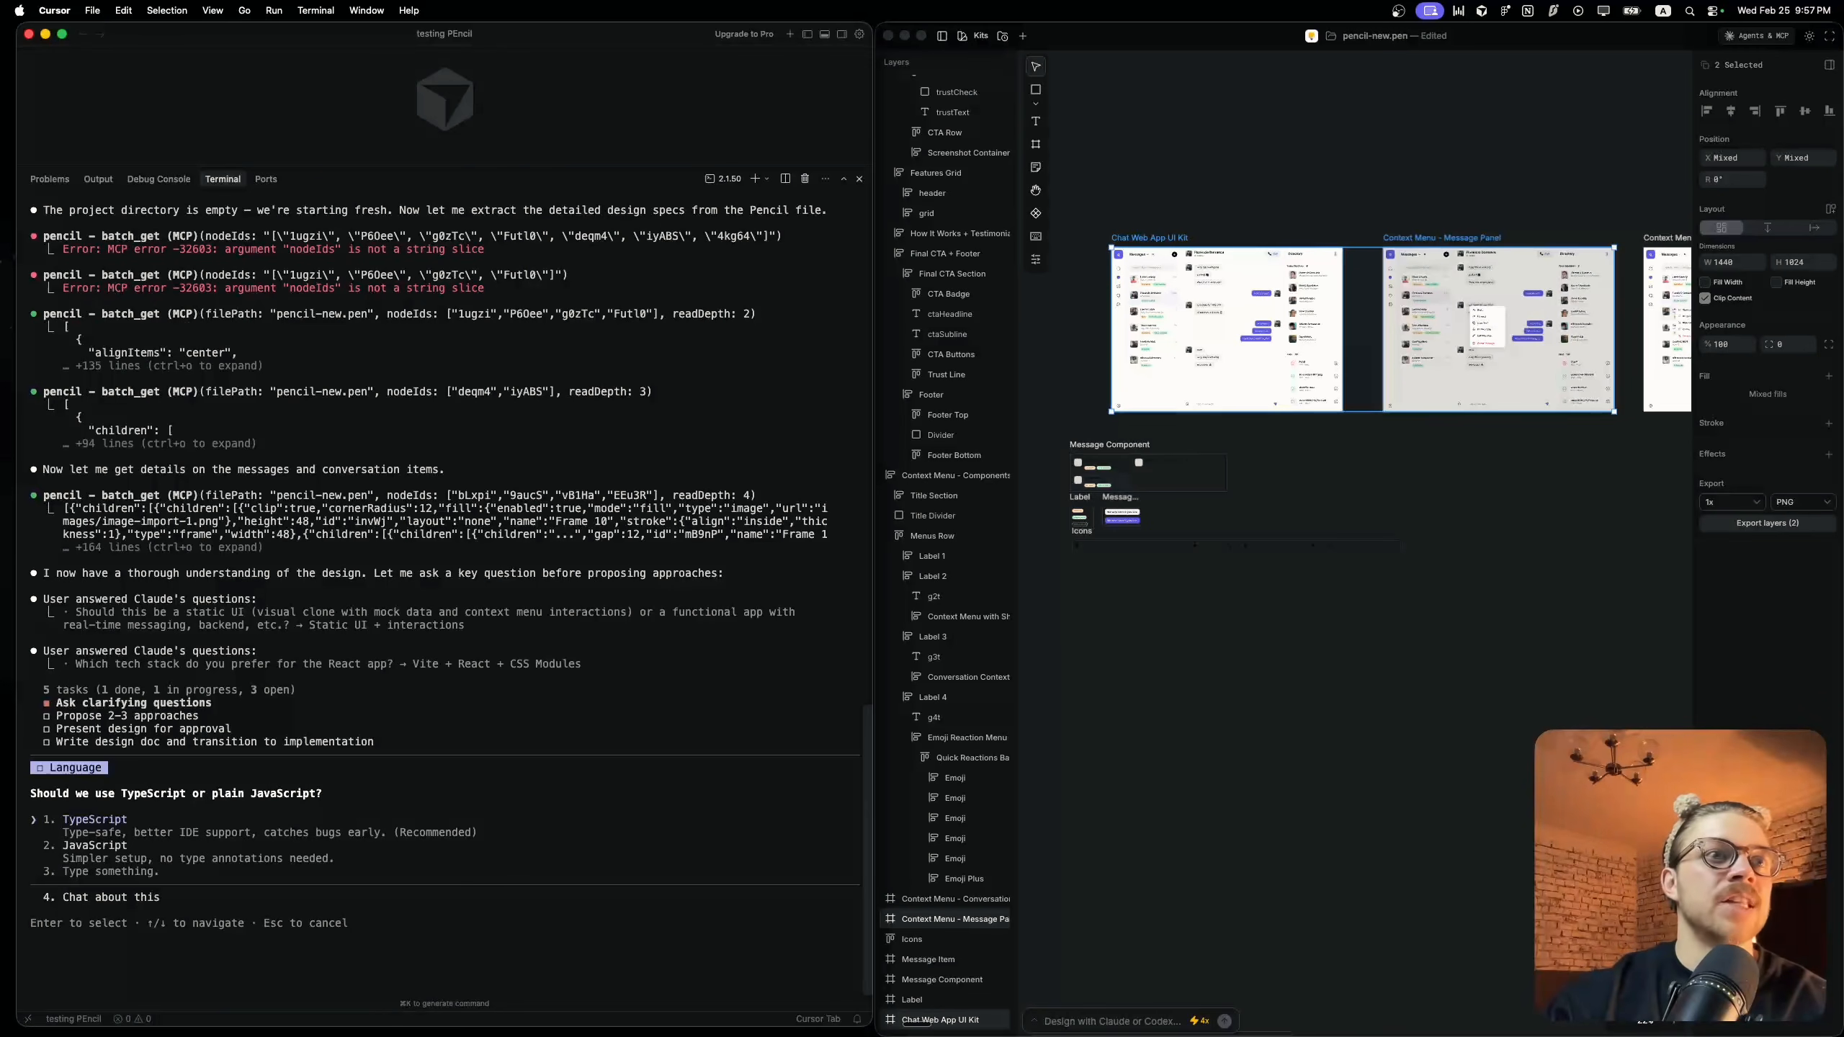
key(Down)
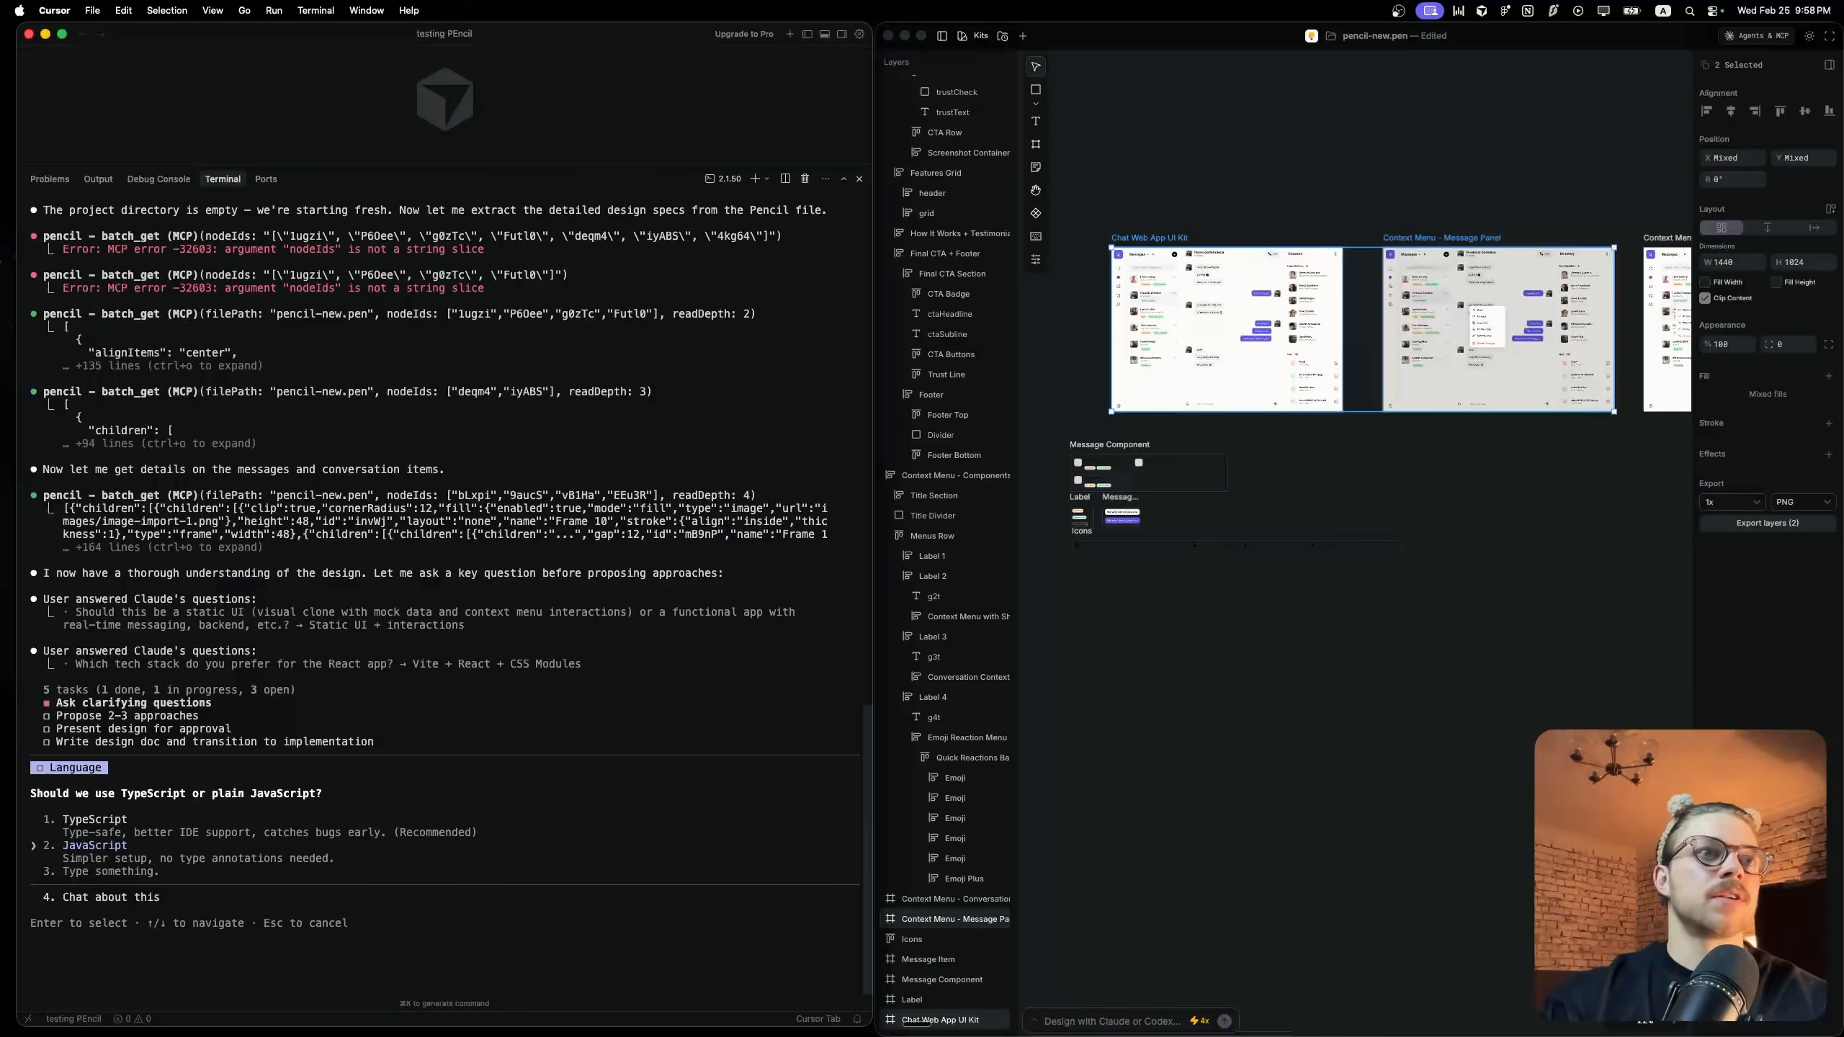
key(Return)
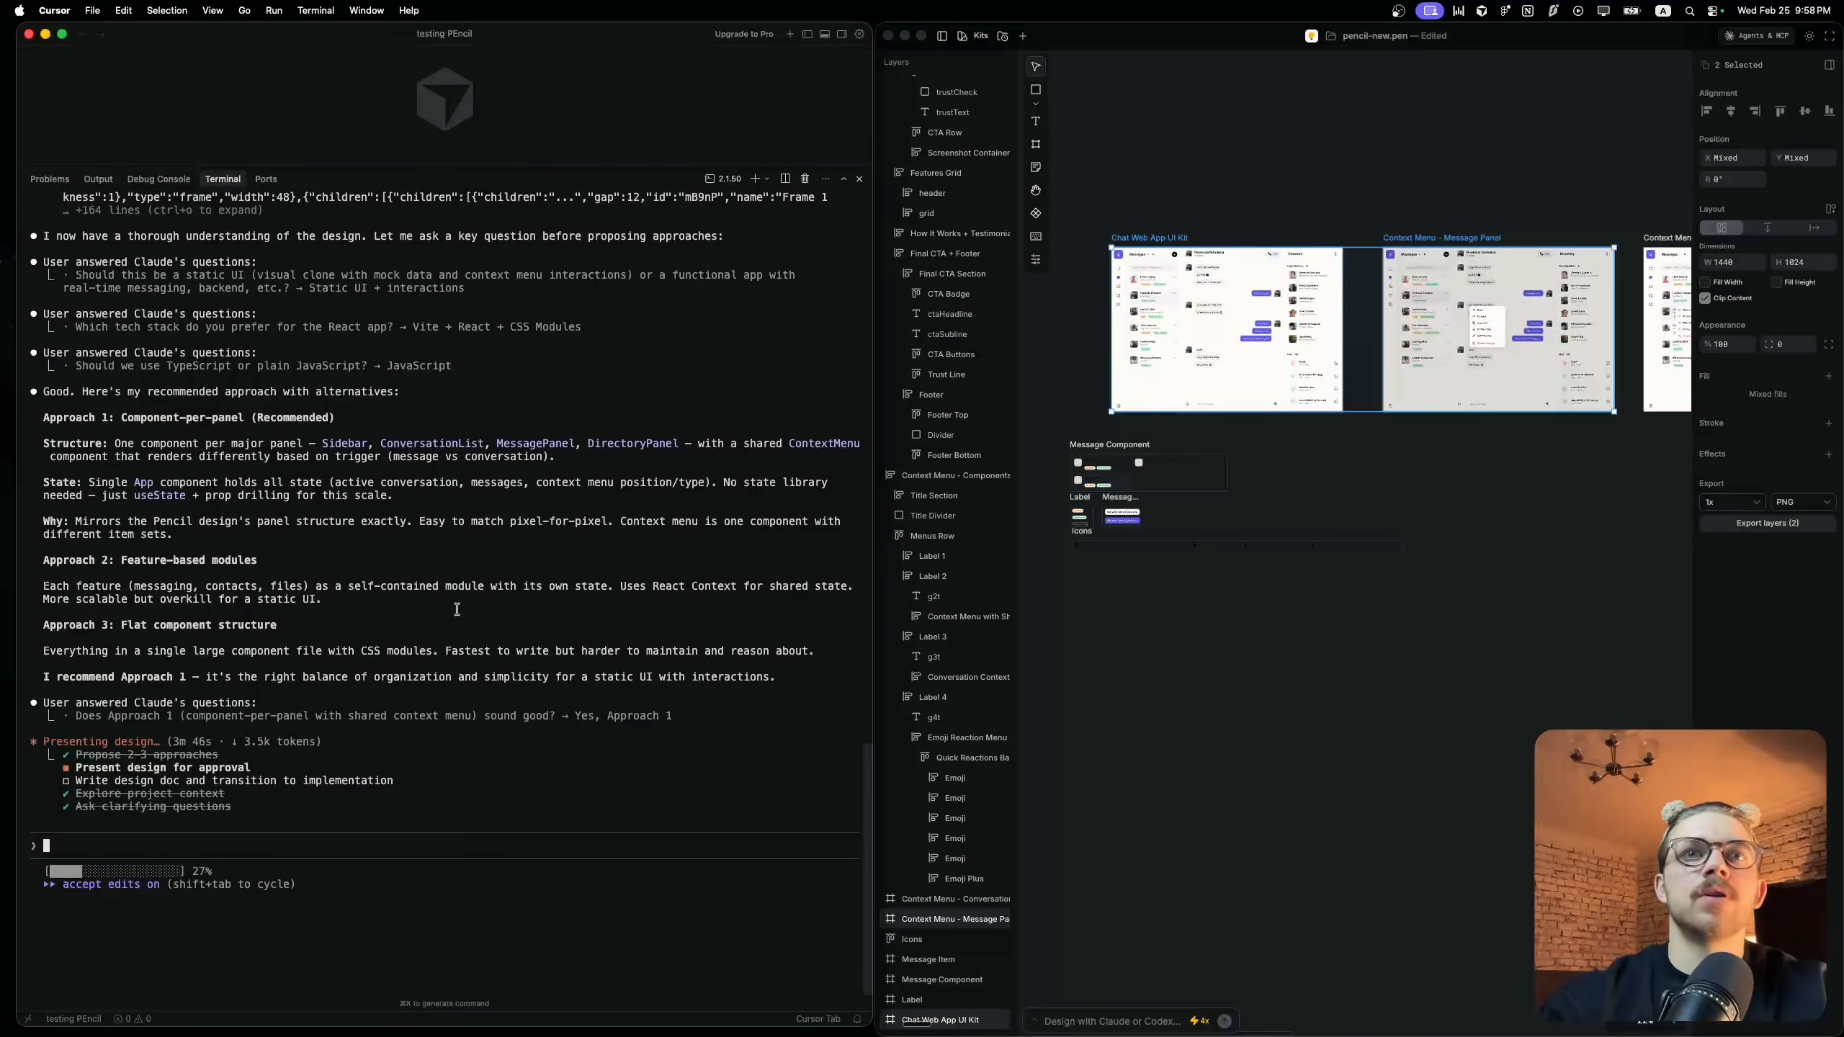
scroll(1266, 555, right, 5)
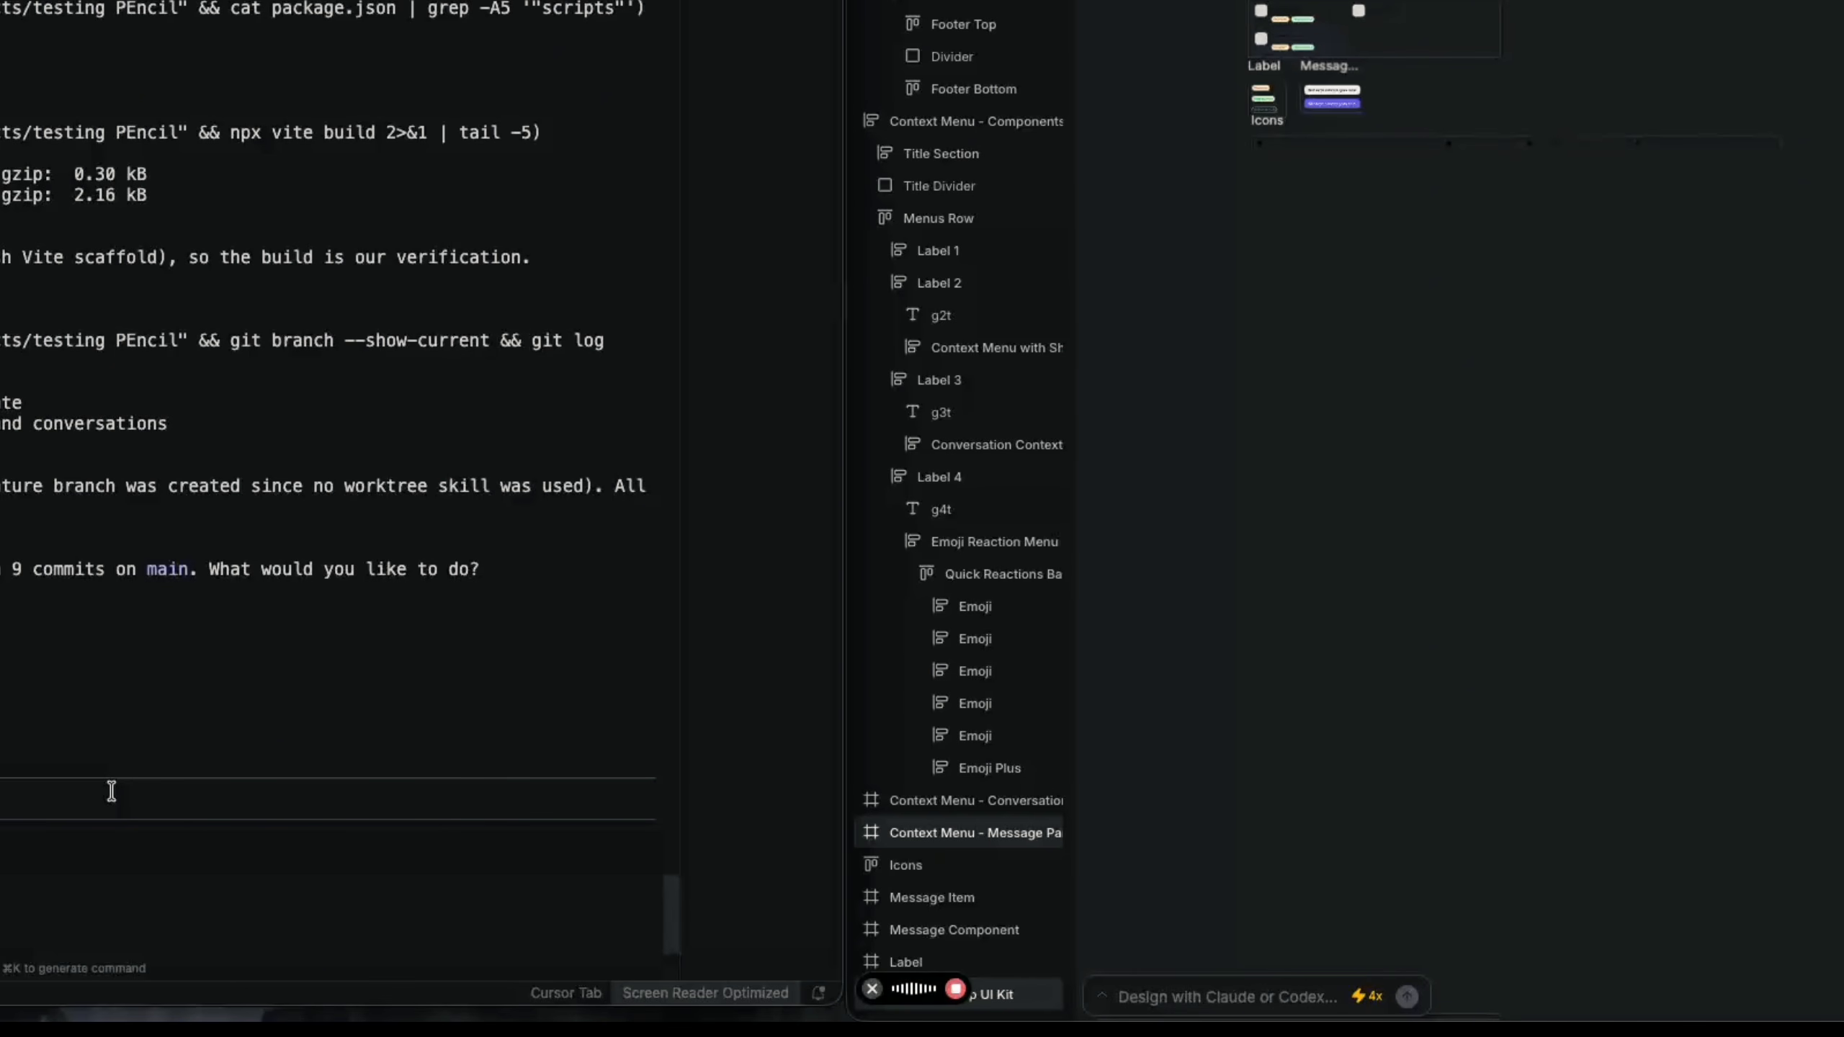
key(fn)
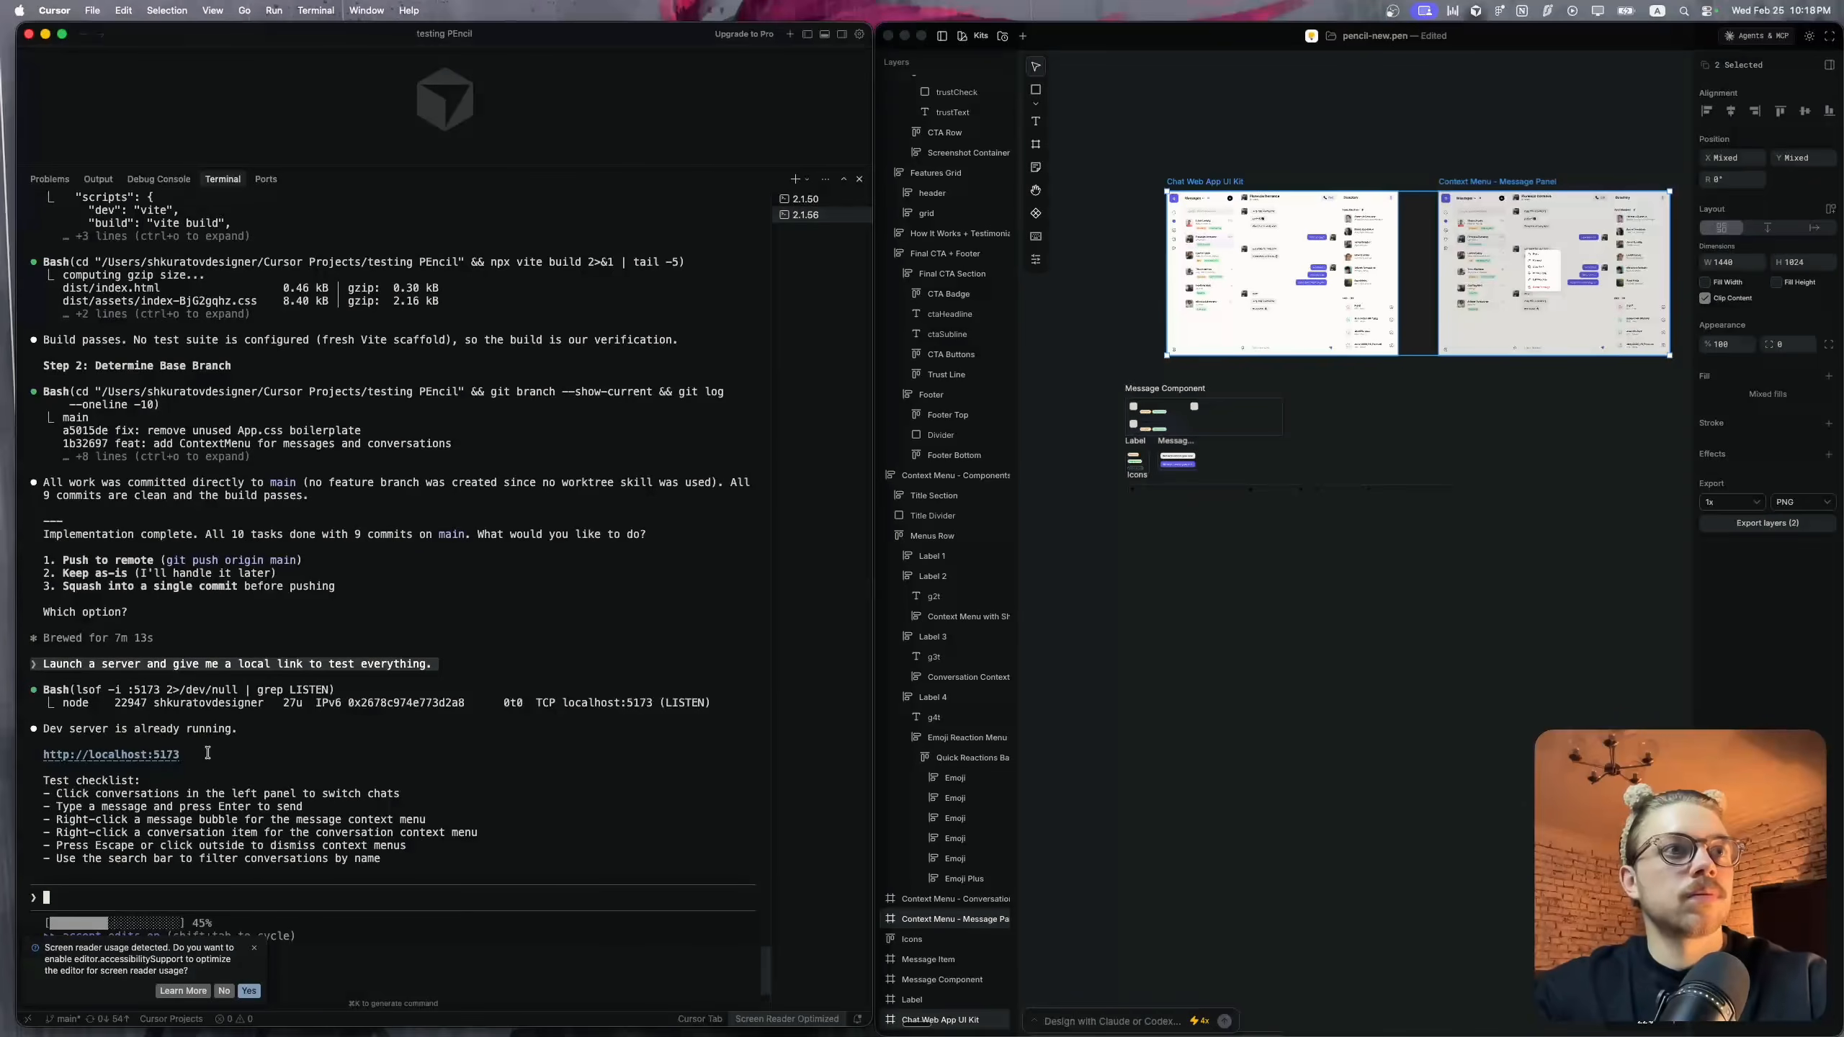
super+click(161, 755)
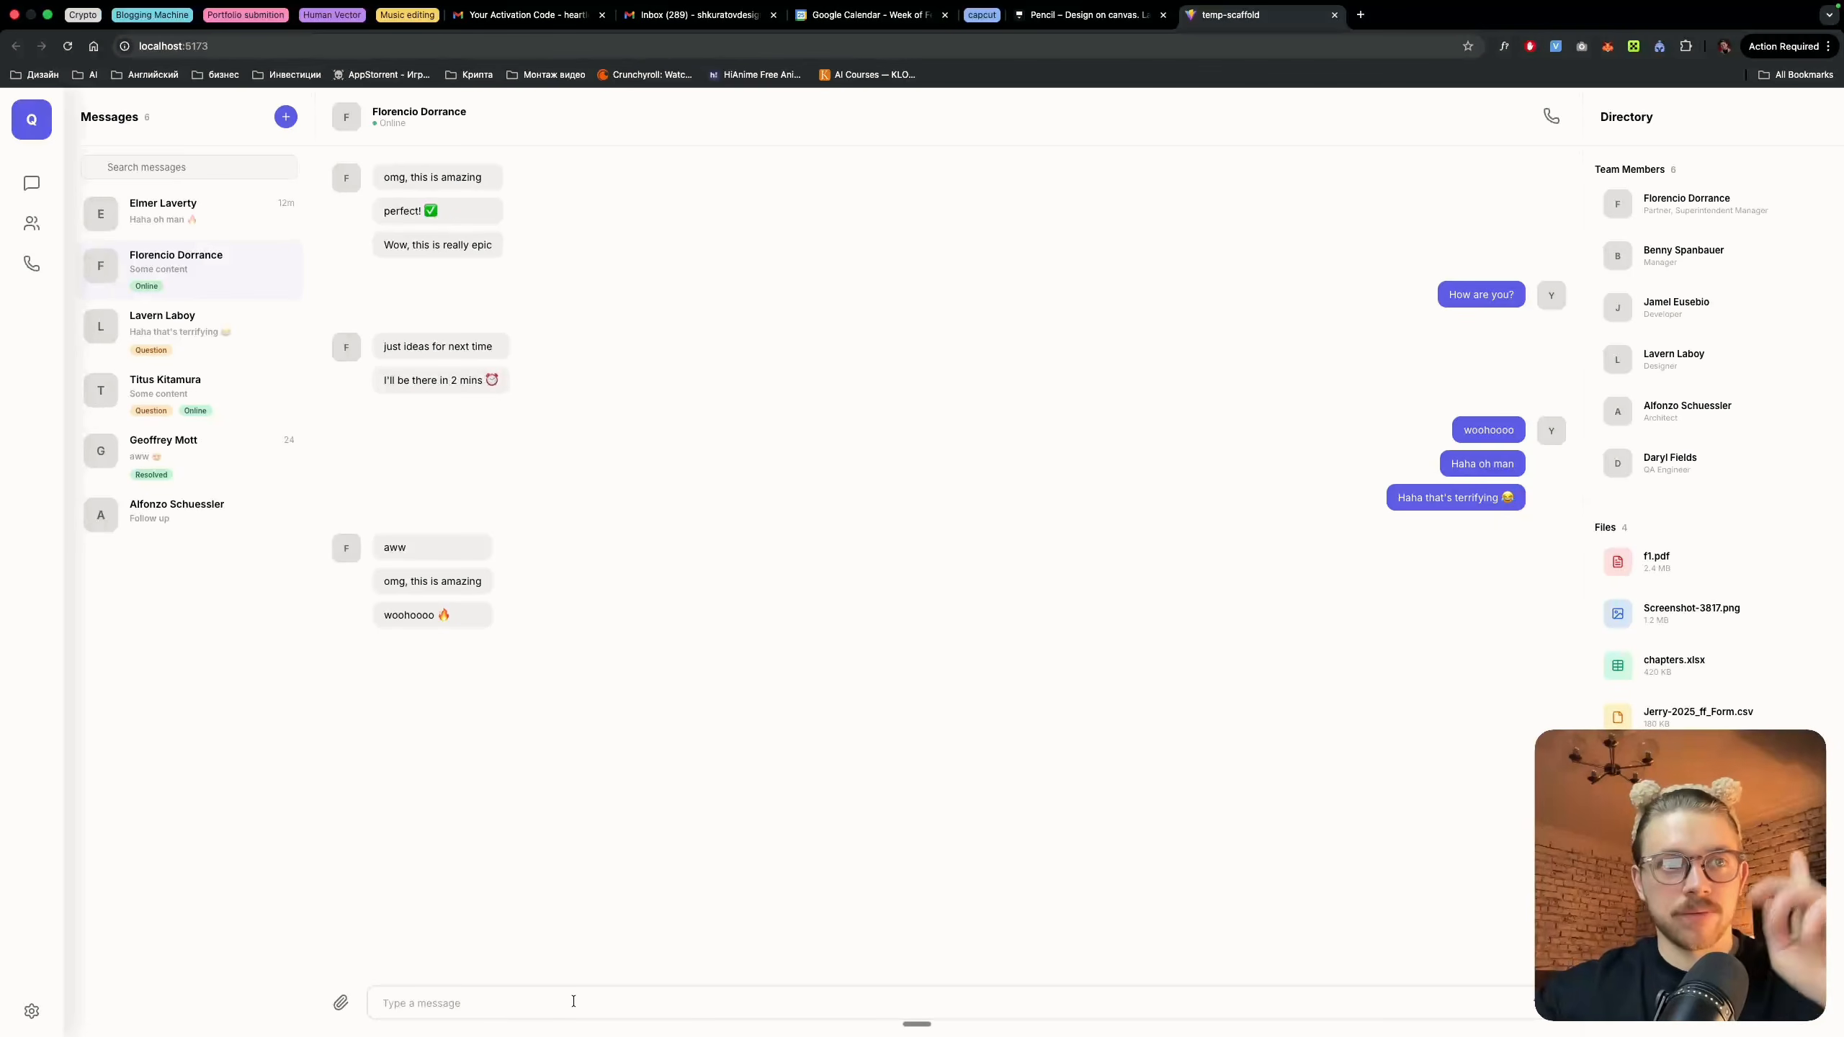
Test the context menu on the "just ideas for next time" message in the built chat app and dismiss it
right_click(558, 338)
click(502, 343)
right_click(502, 344)
click(601, 271)
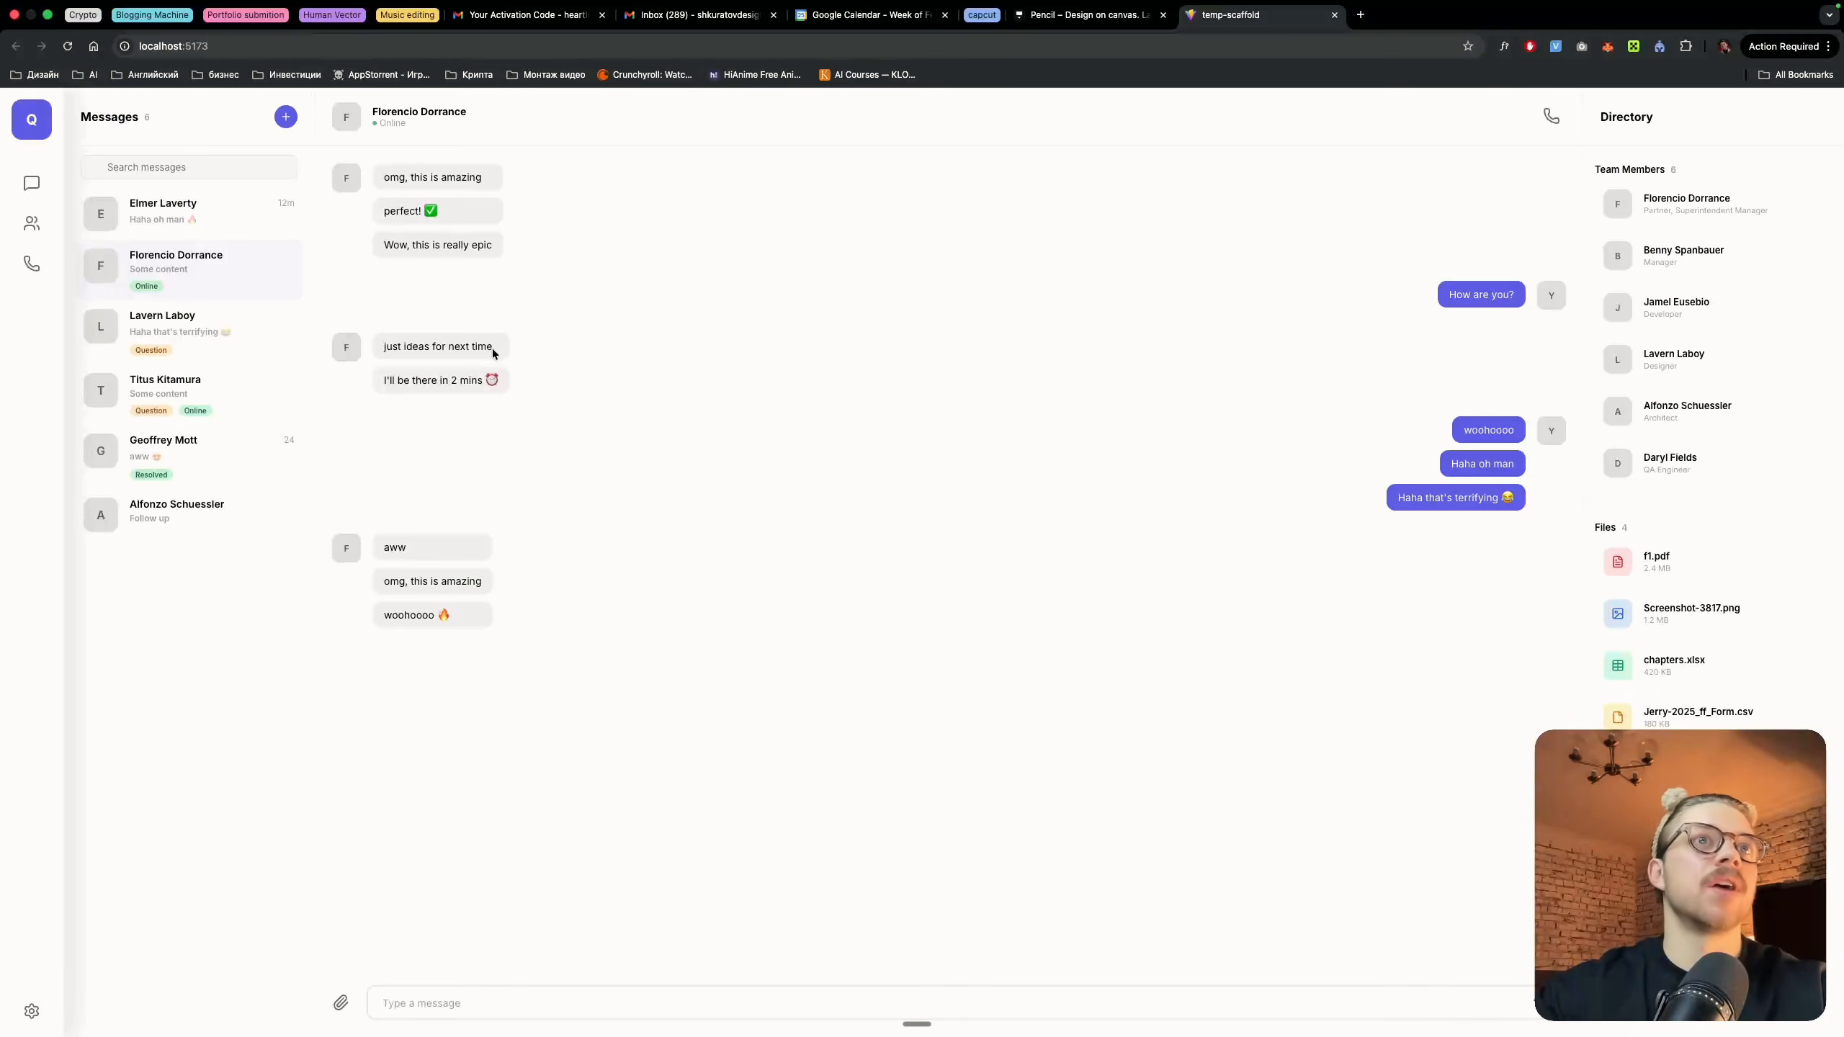
Test the context menus on the "just ideas for next time" message and the first two conversations, and dismiss them
right_click(499, 353)
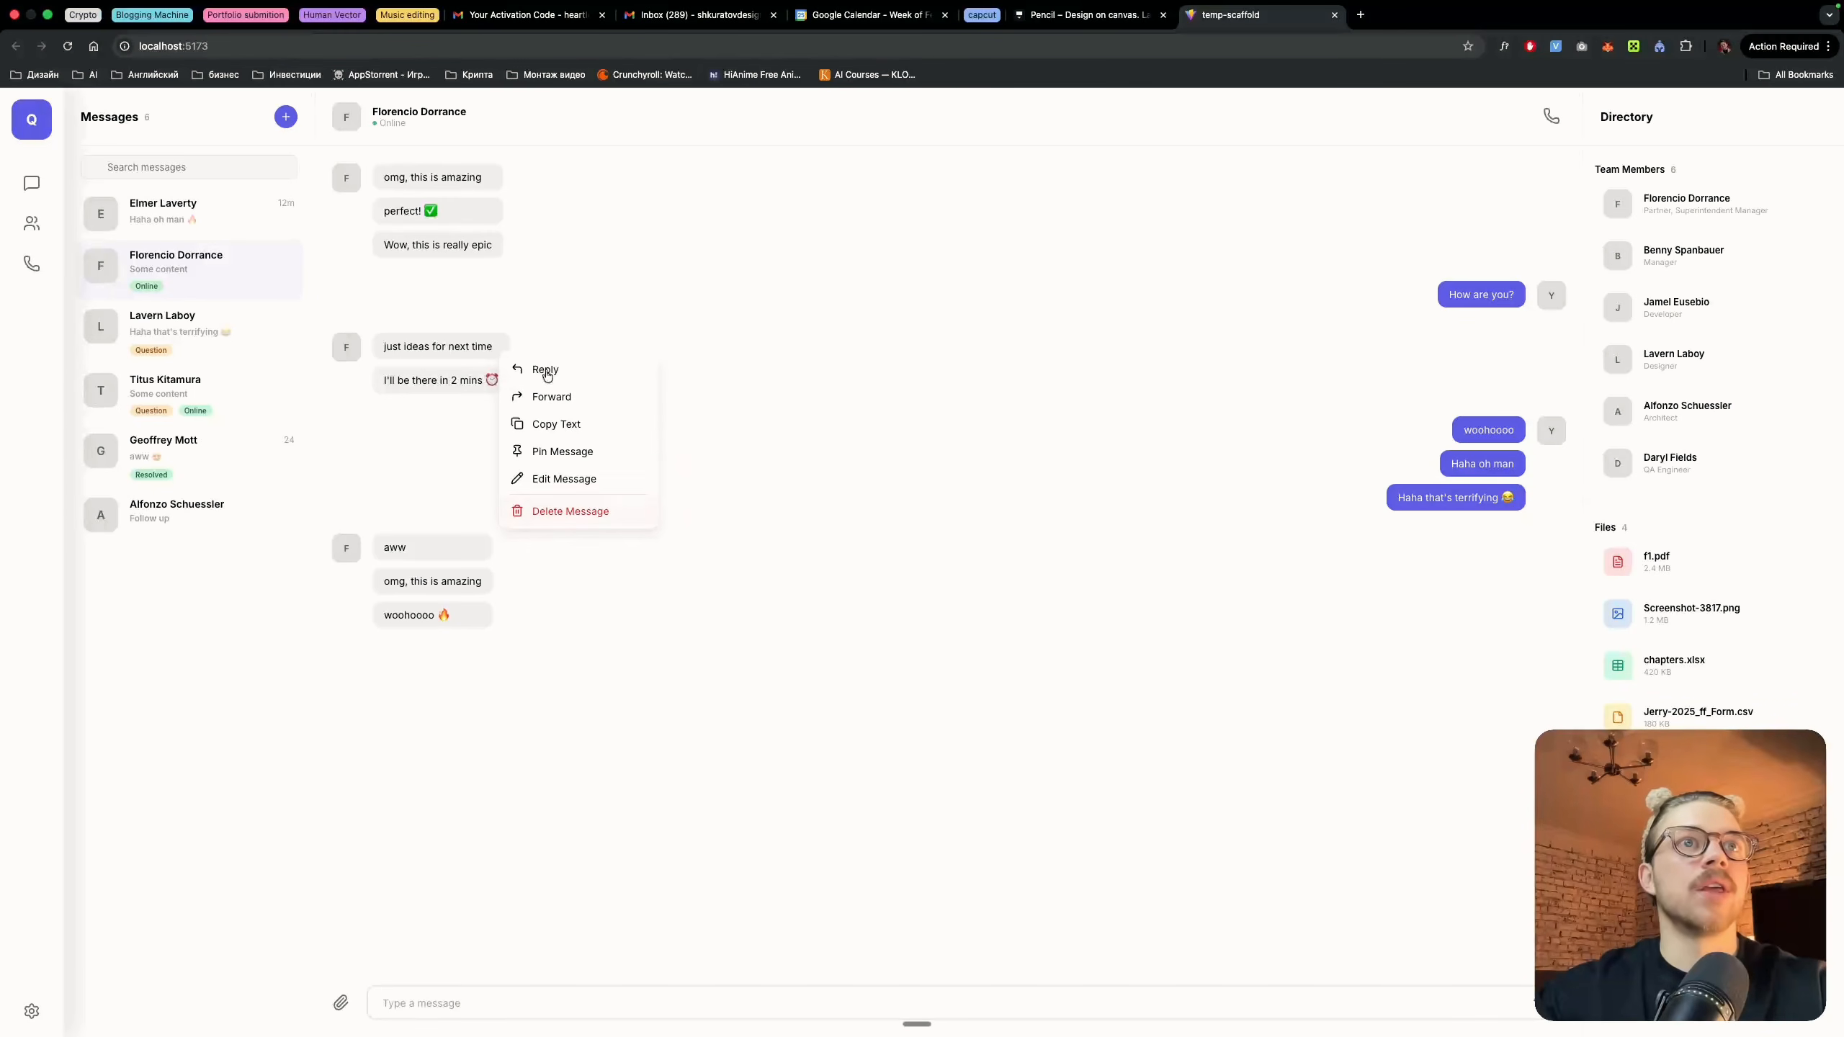
click(296, 271)
right_click(233, 259)
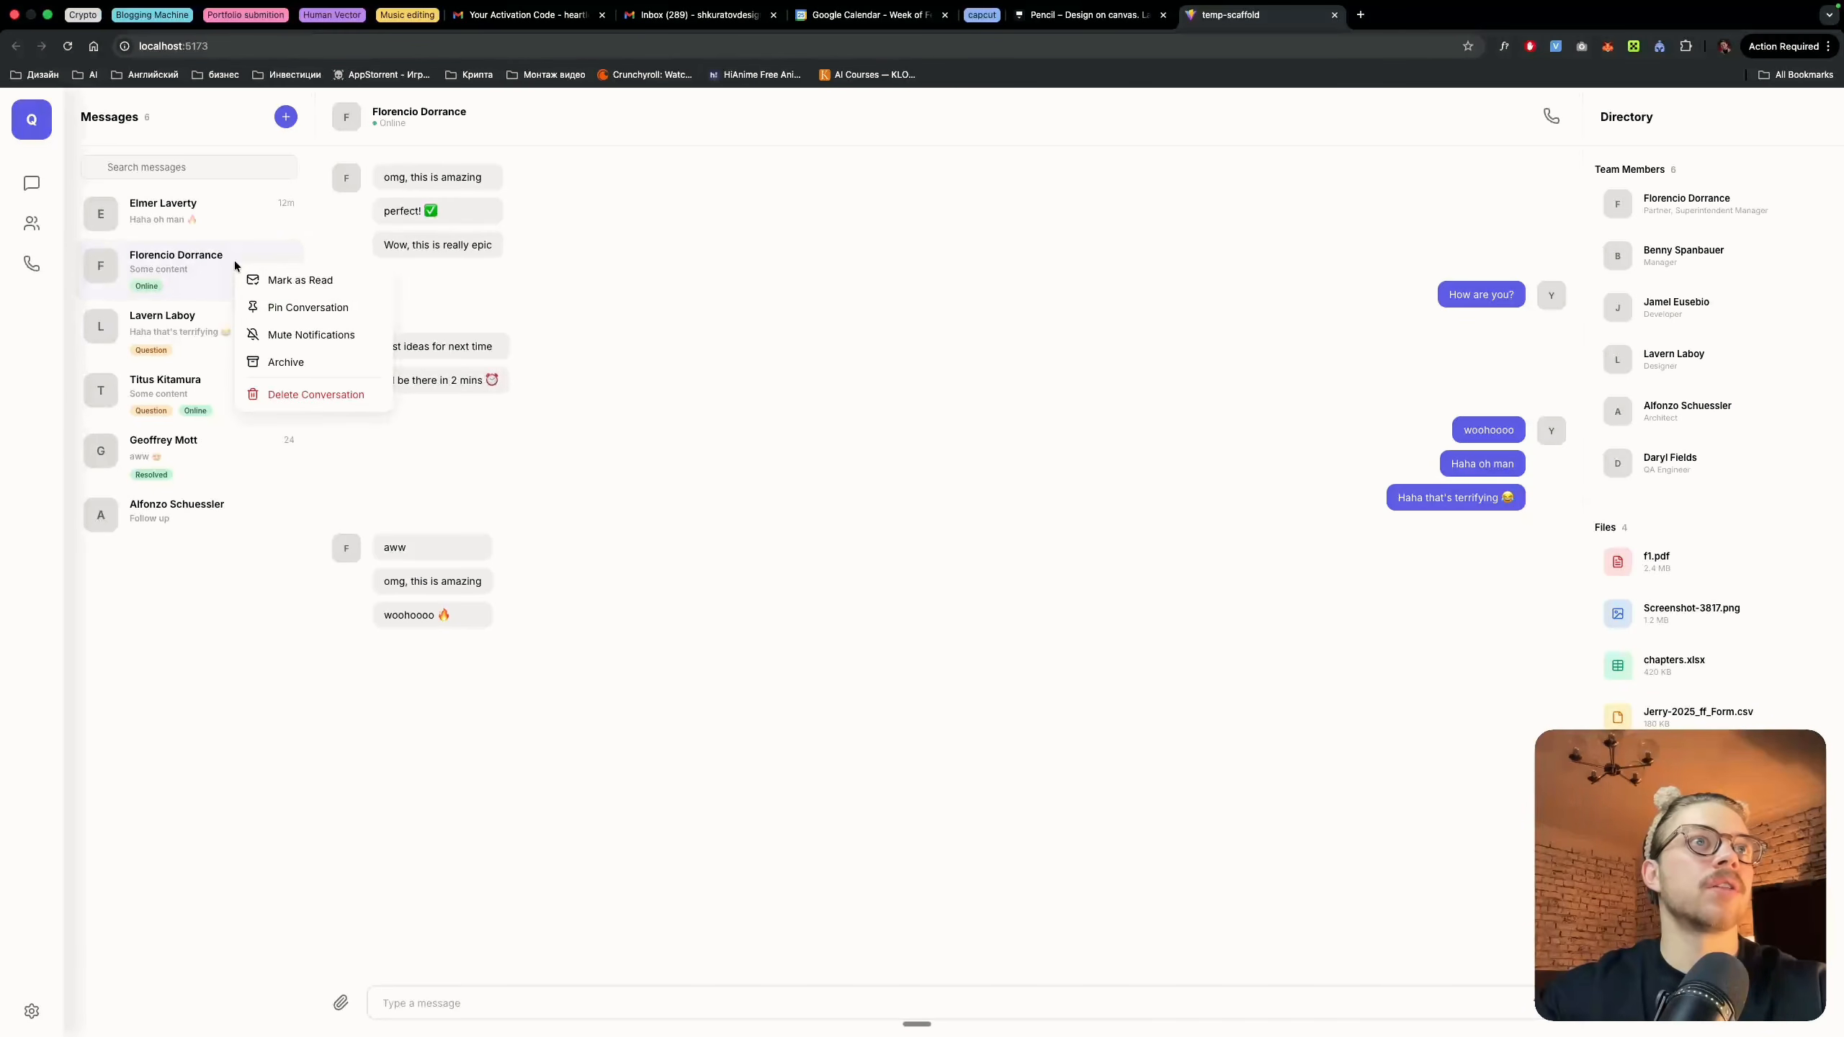
right_click(224, 211)
click(271, 465)
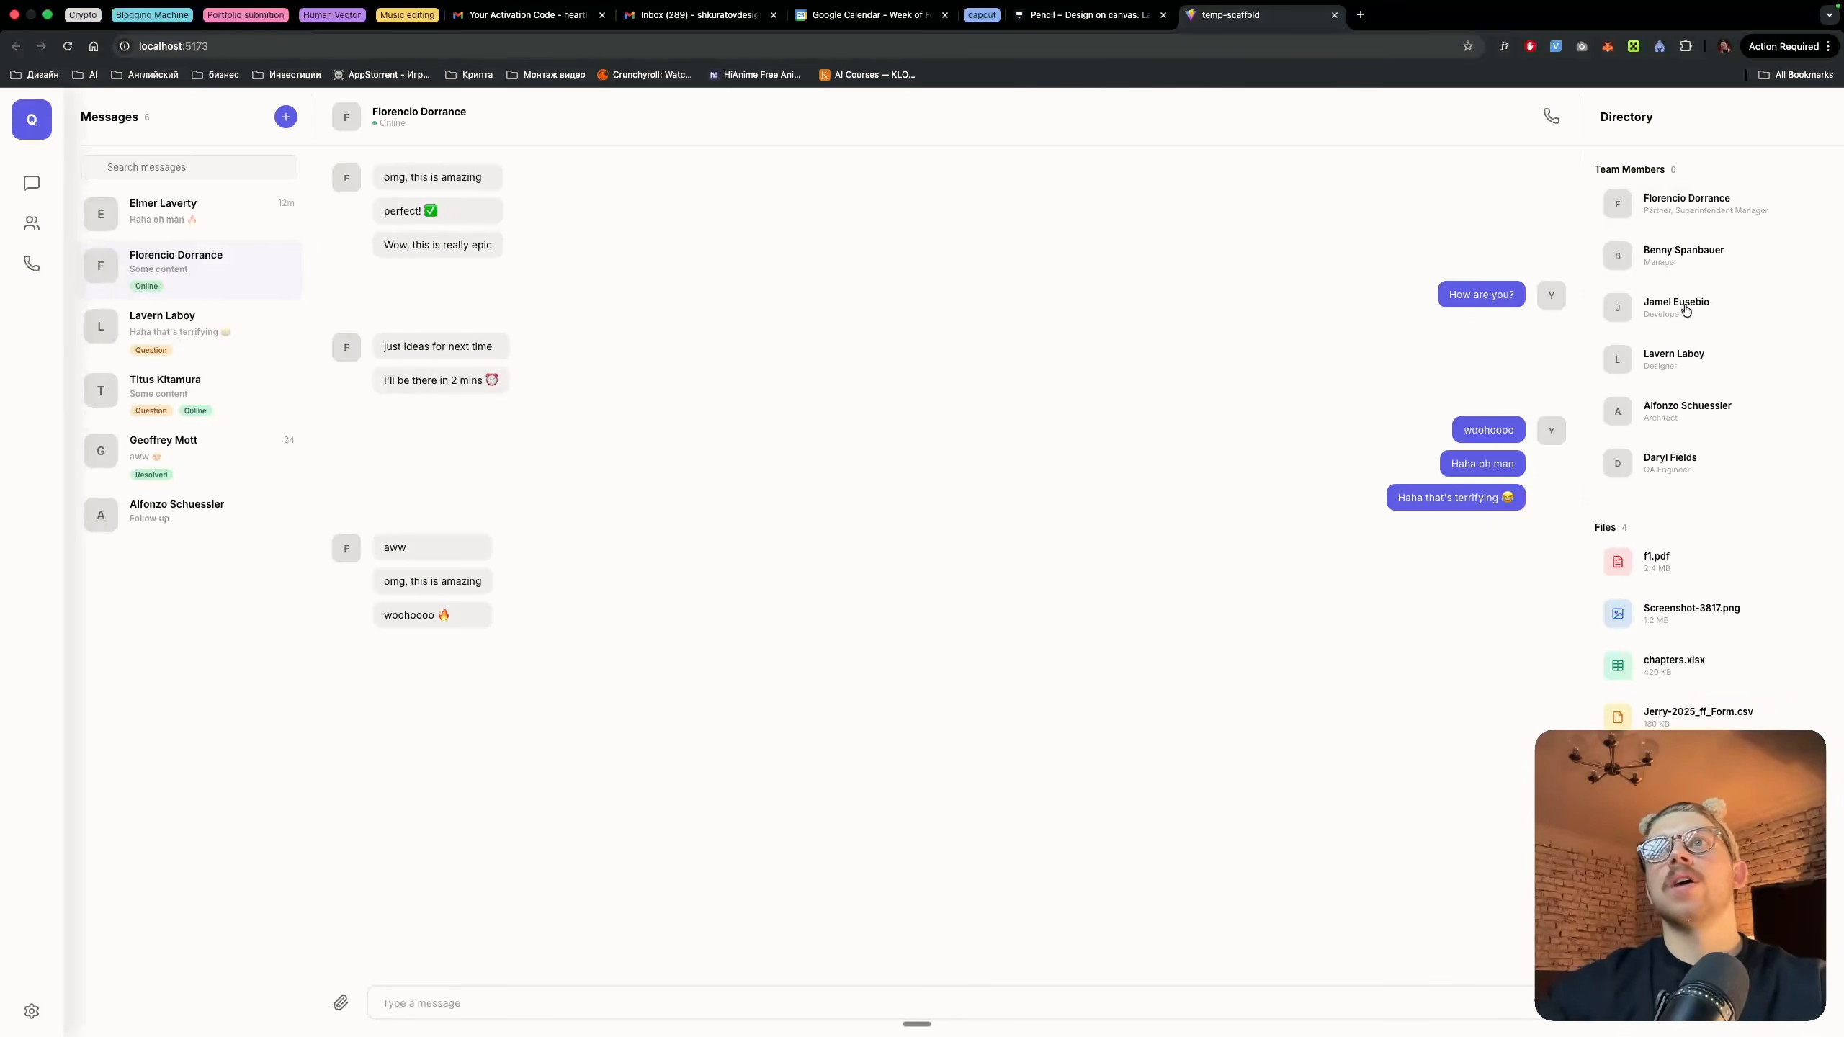
Ask Claude Code why the app lacks avatars and images, and to double-check and fix it by exporting them from Pencil
key(ctrl+Left)
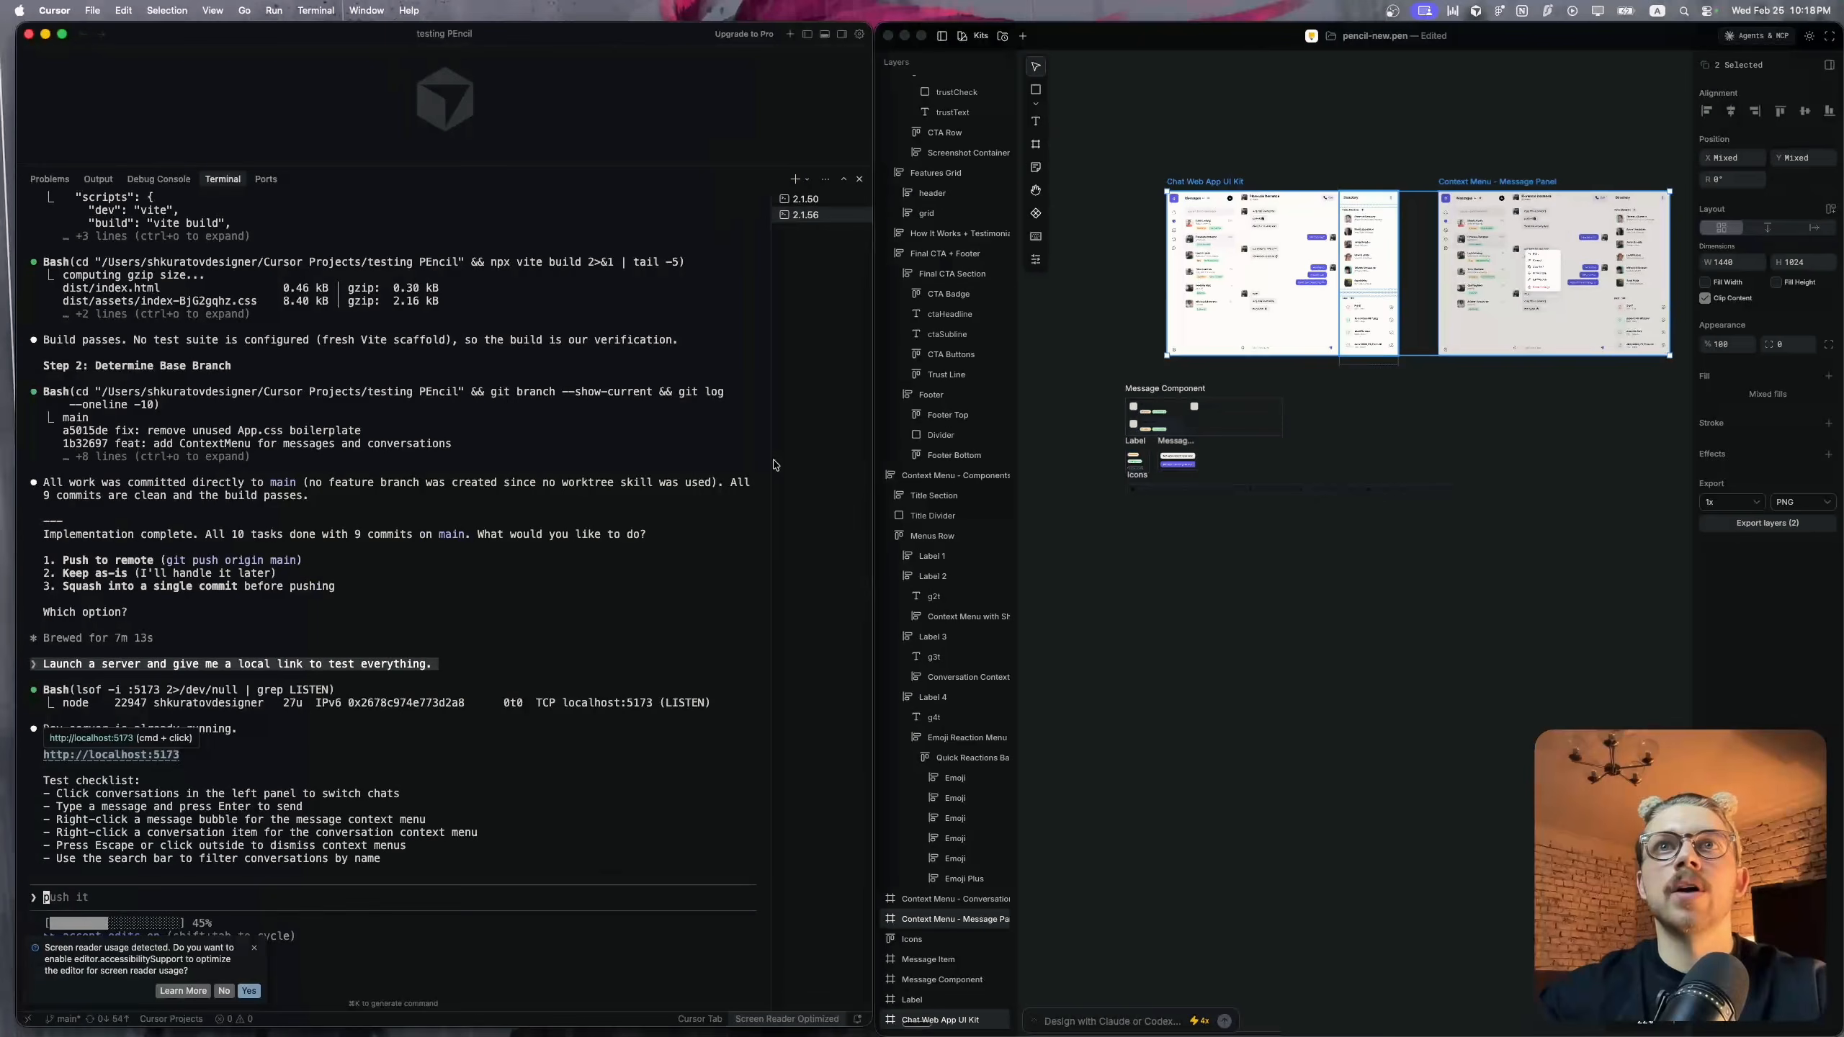
key(fn+space)
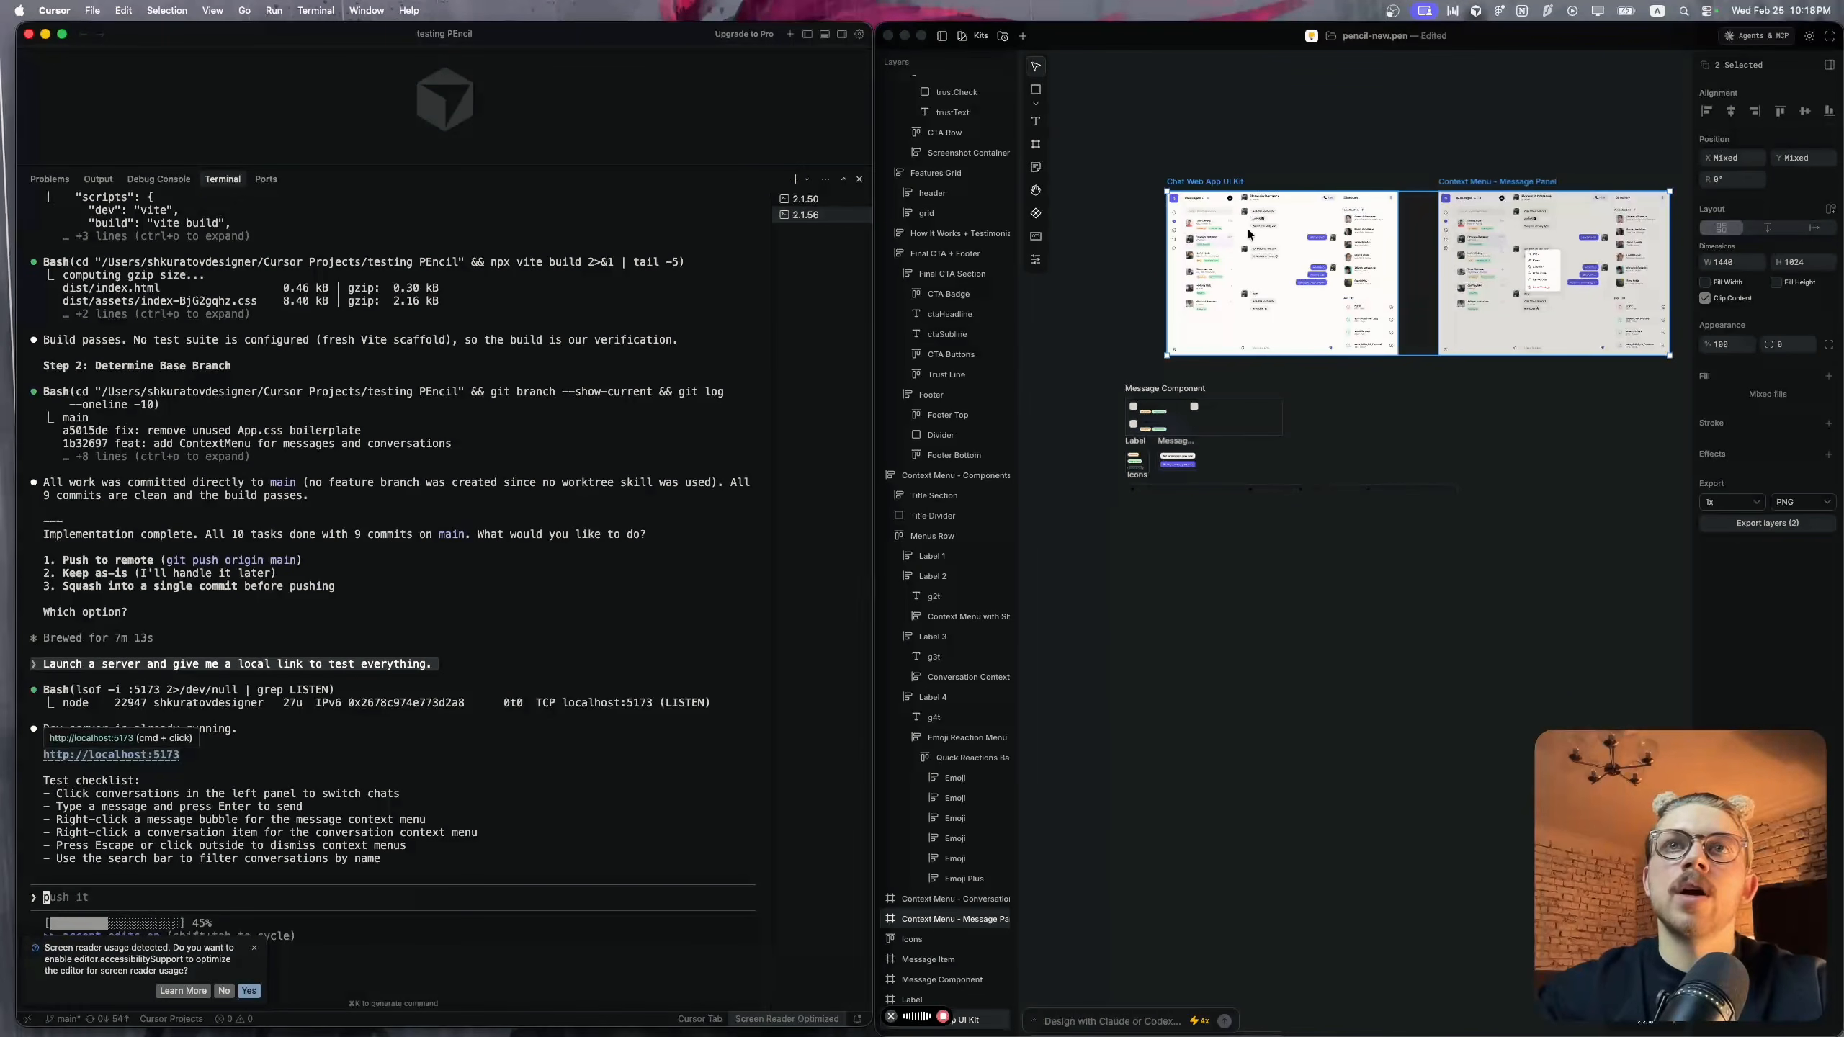
key(ctrl+Right)
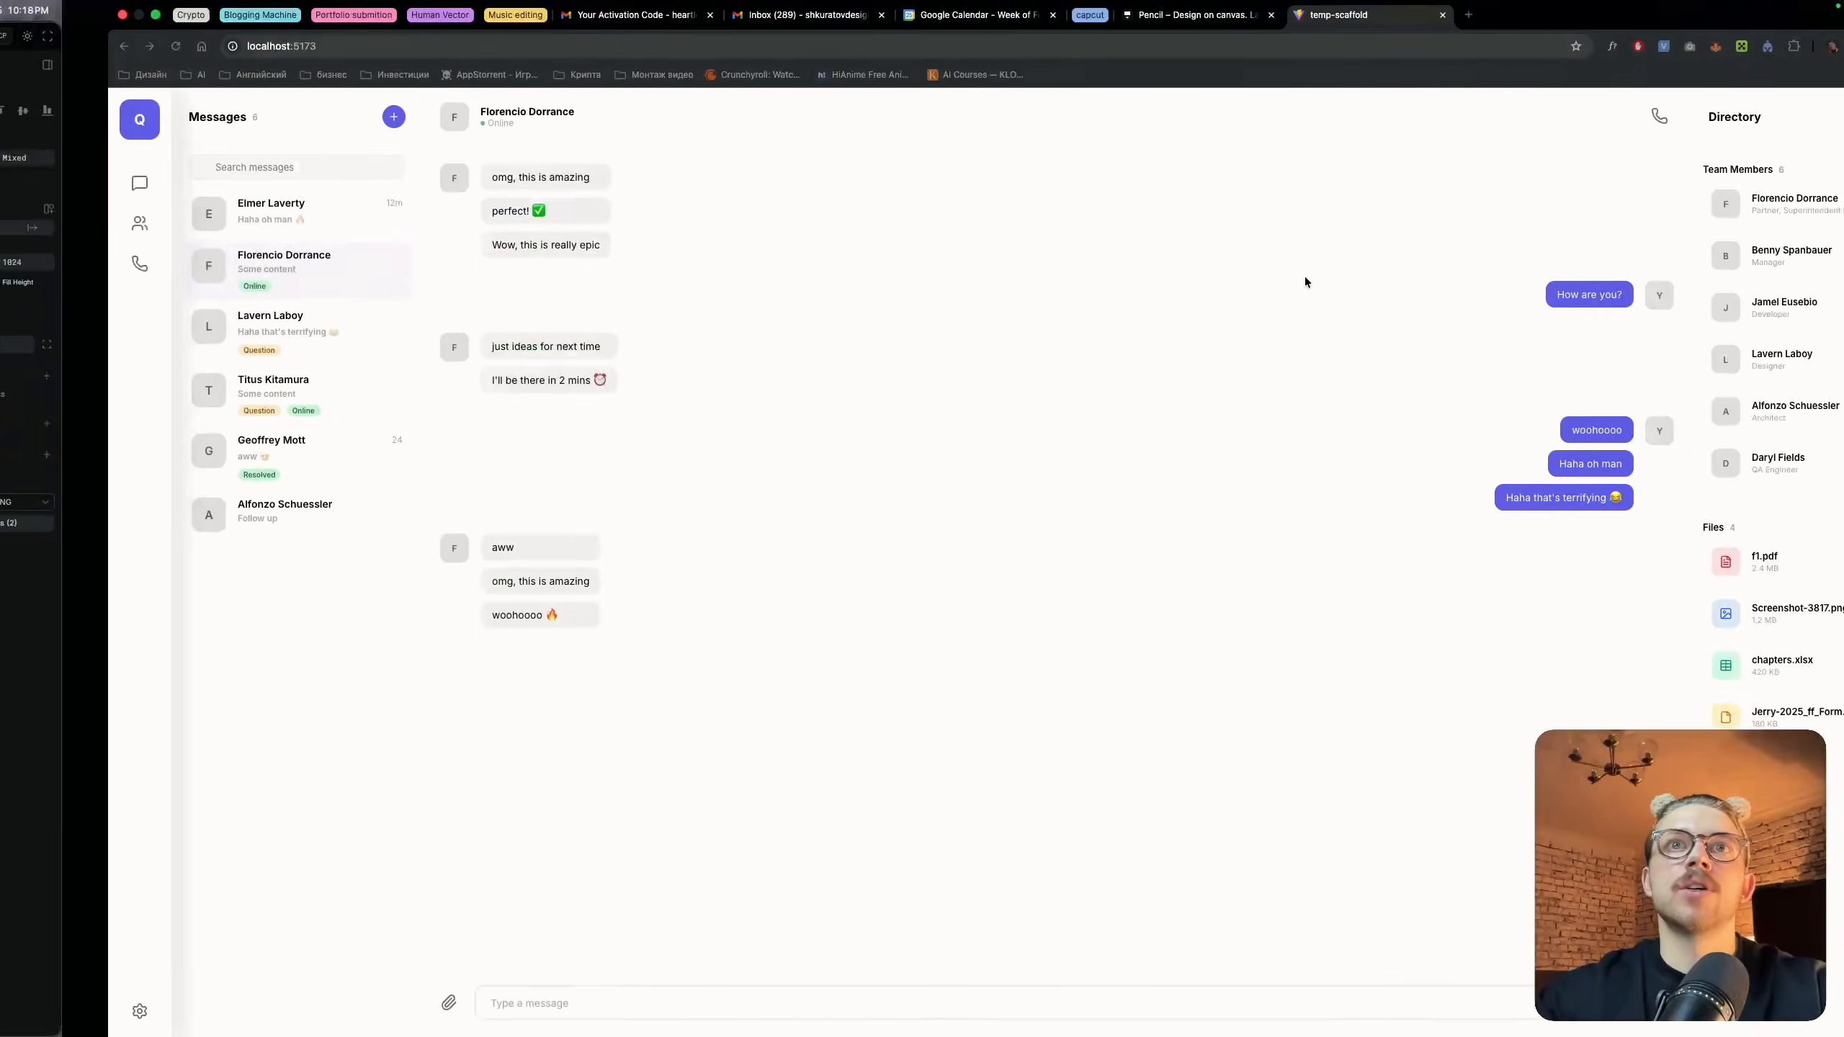
key(ctrl+Left)
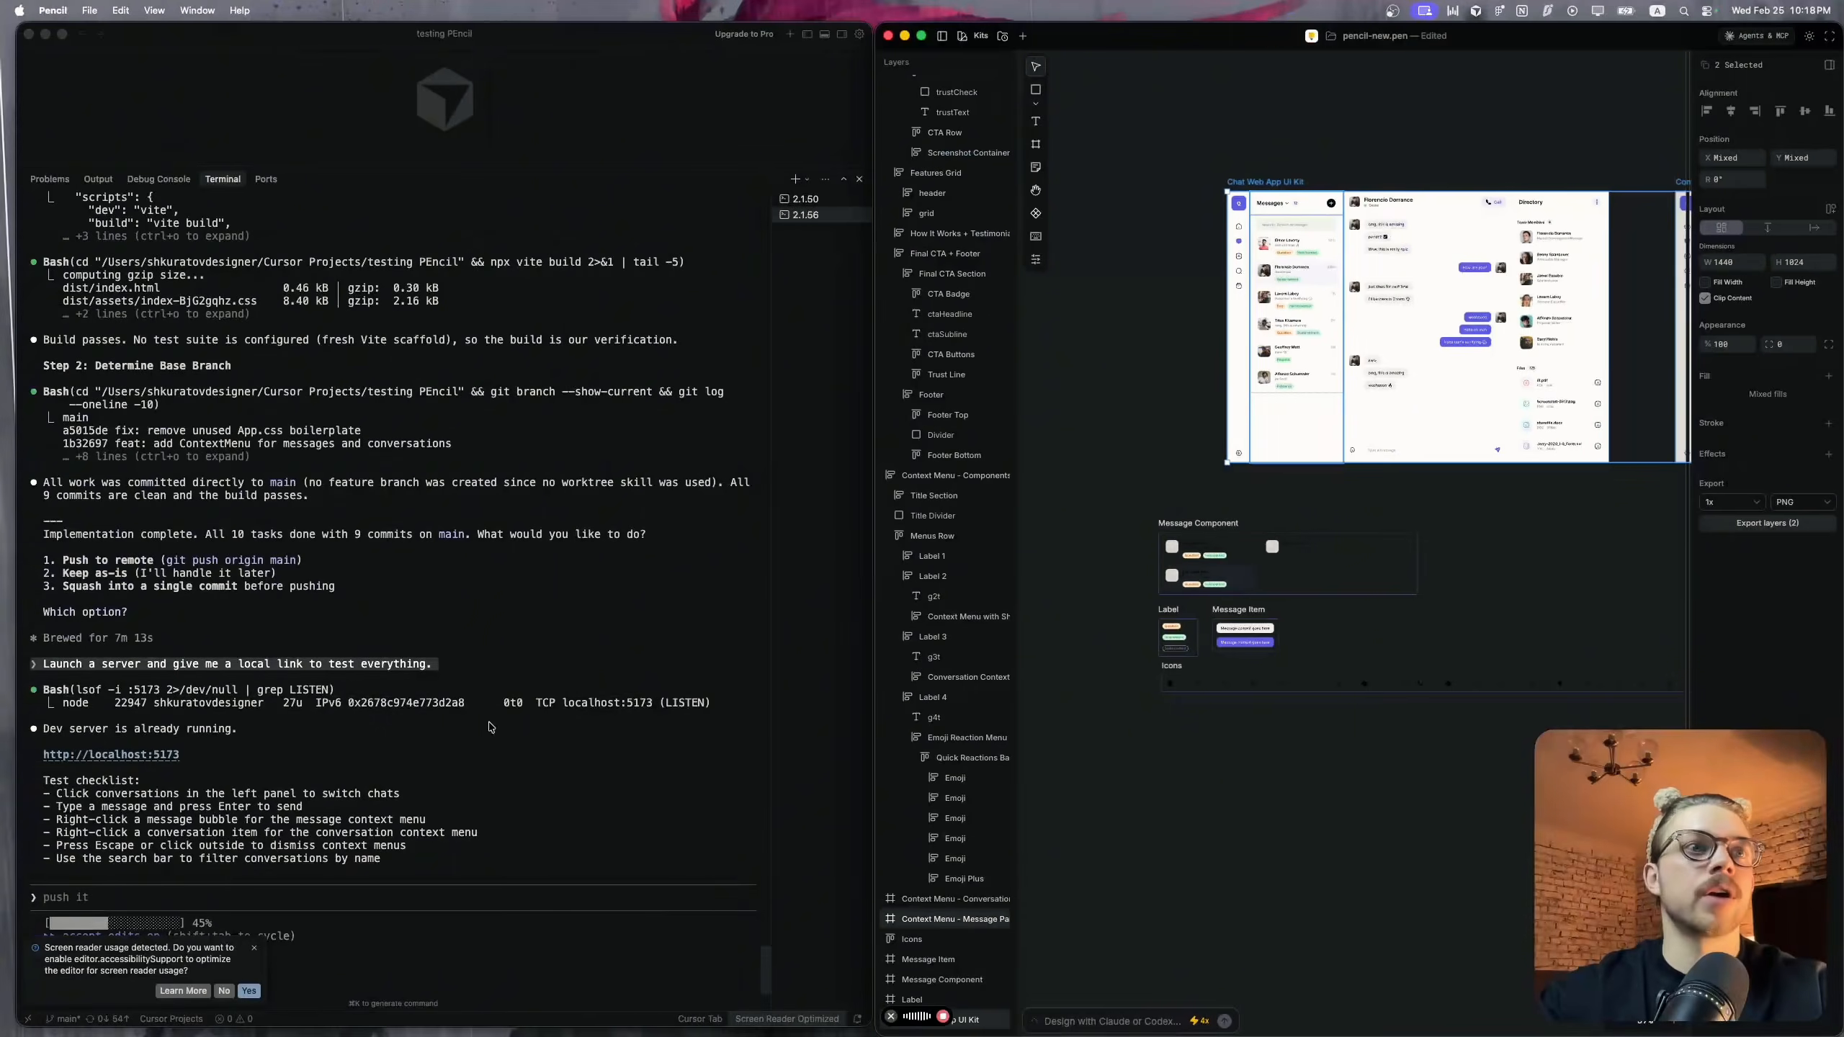
click(362, 892)
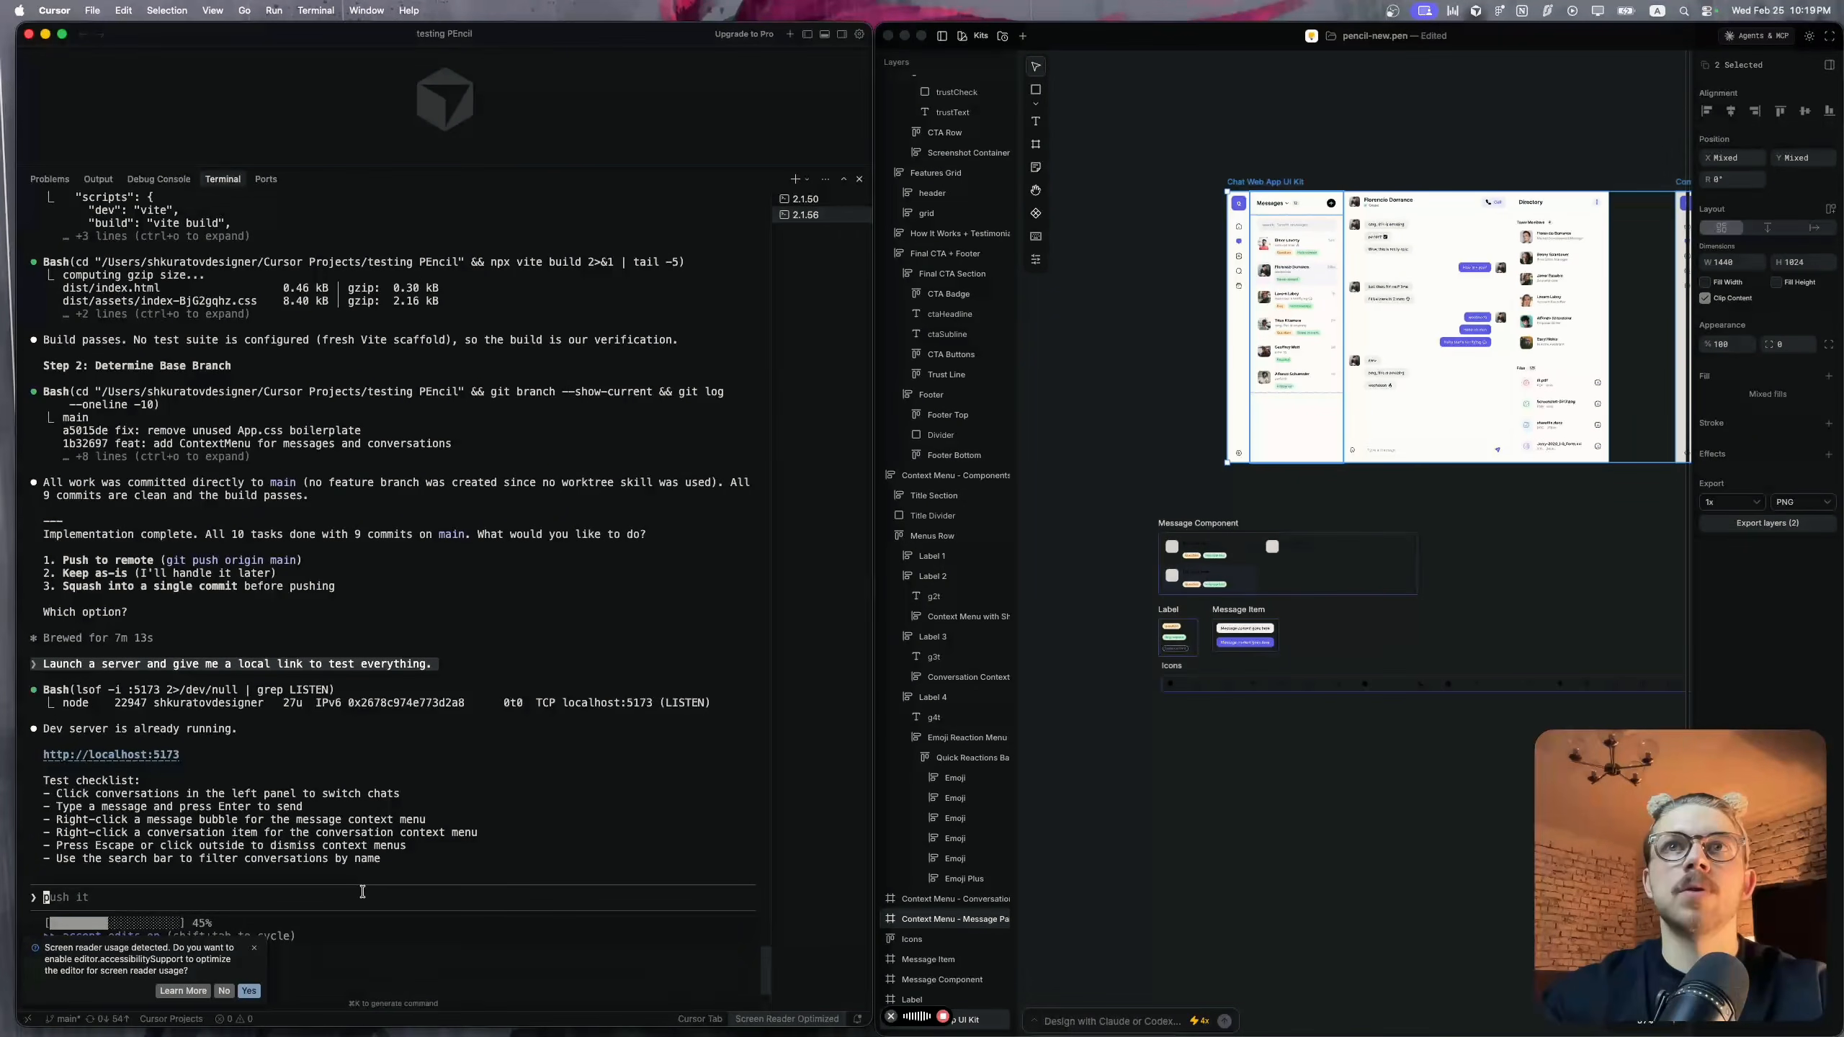
text(Why we don't have avatars and images in it? Can you please double check it and fix it? You can export it from pencil directly.)
key(Return)
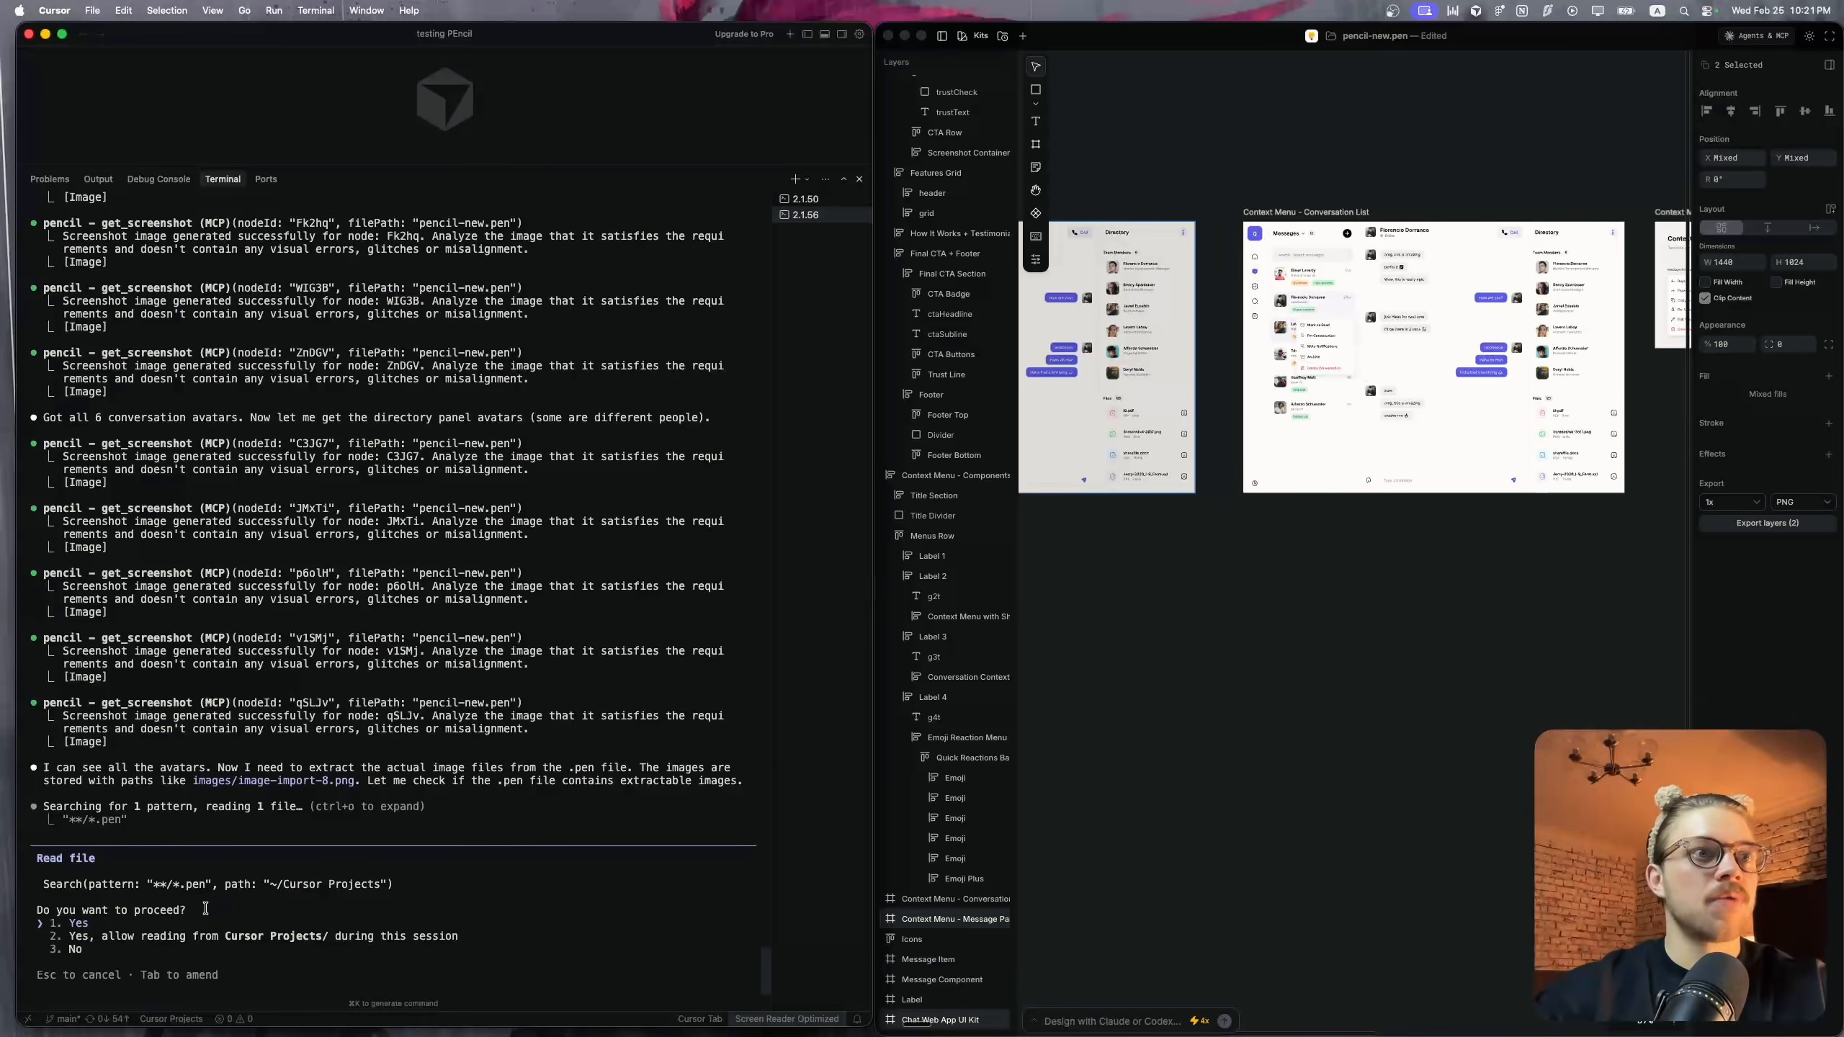
Approve Claude Code's search for .pen files in Cursor Projects and allow Cursor to access data from other apps
key(Return)
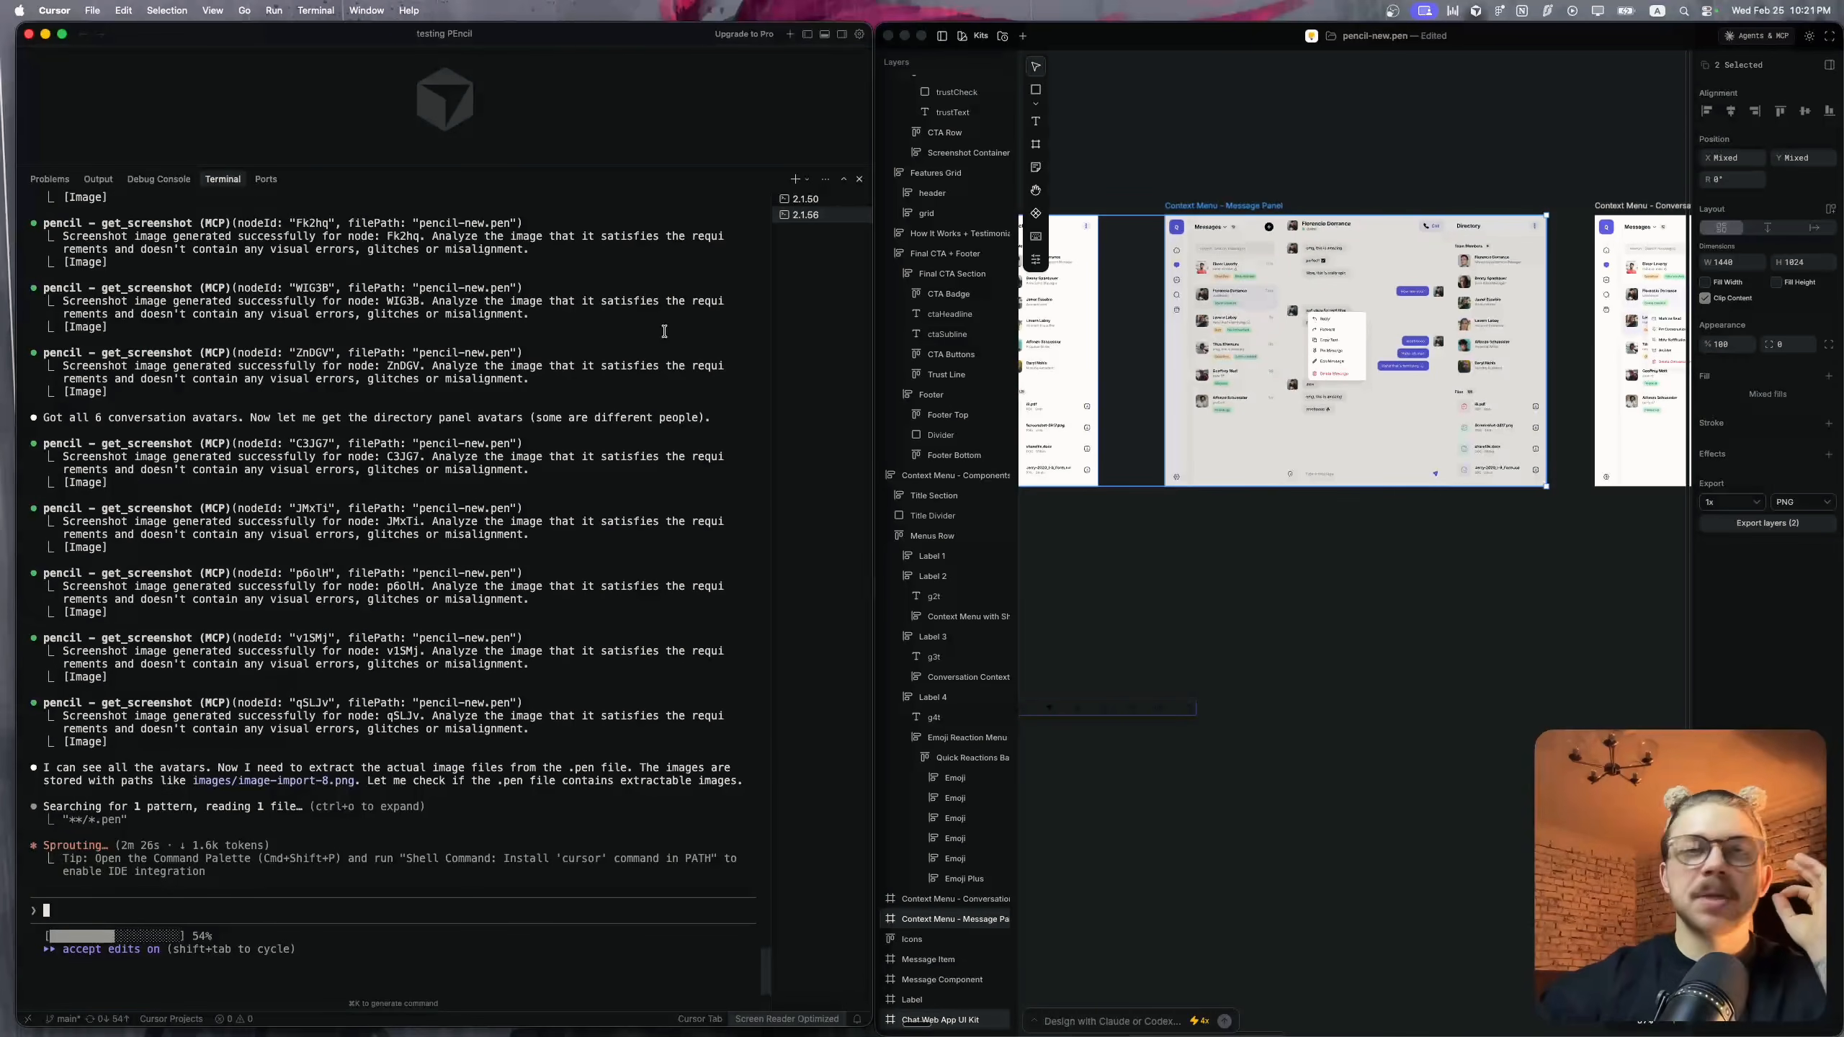
key(Return)
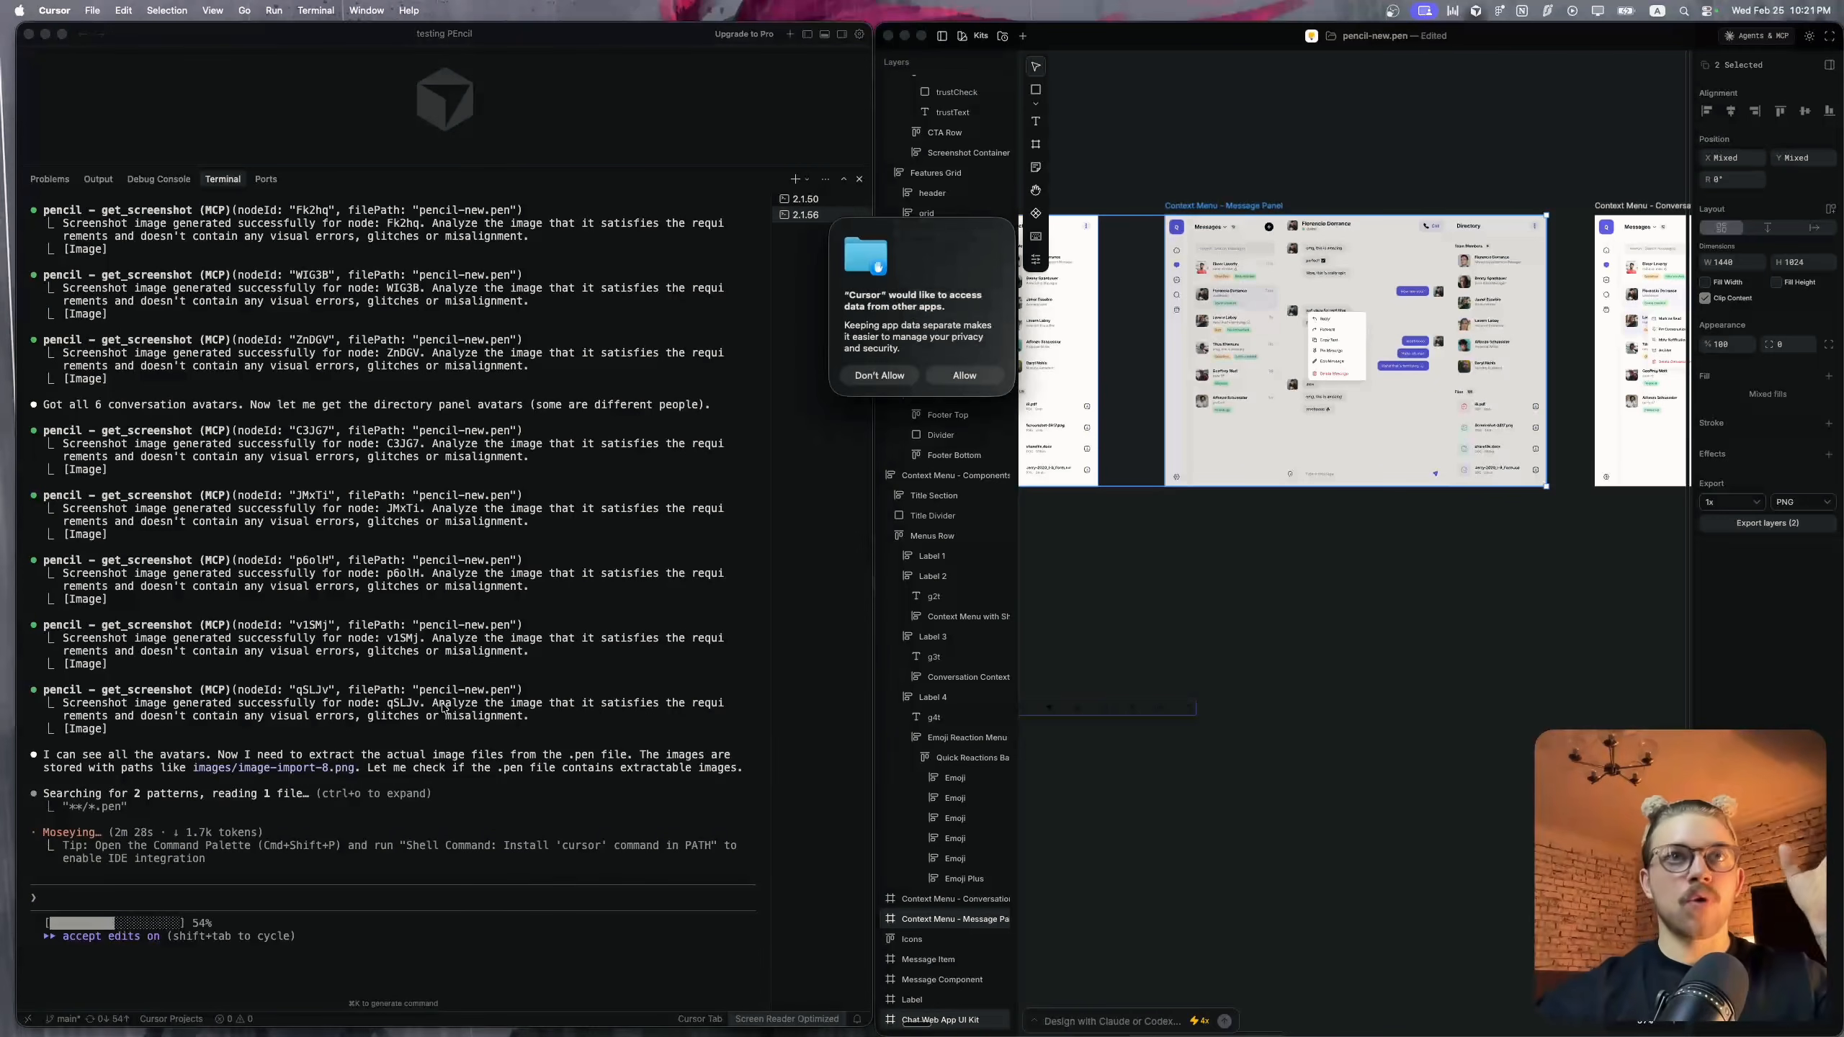
click(975, 381)
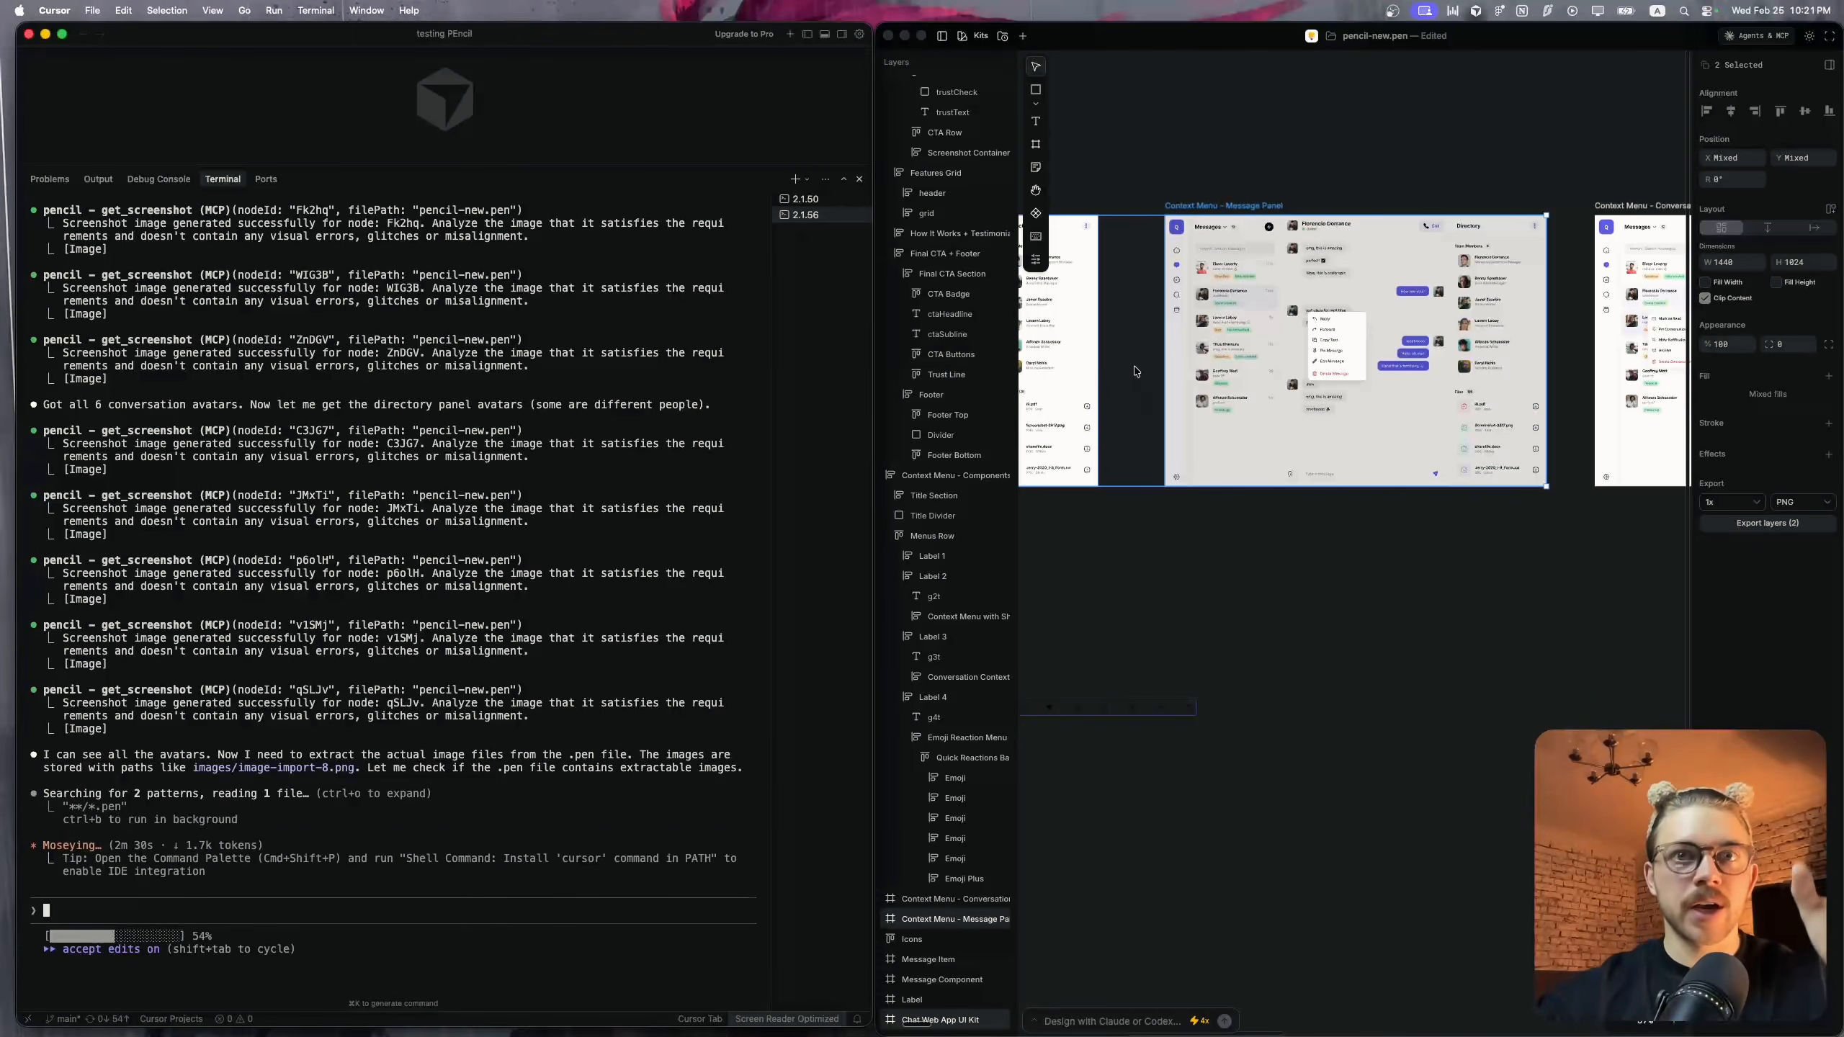
Switch to the built chat app in the browser and send the test message "fesdf"
key(ctrl+Right)
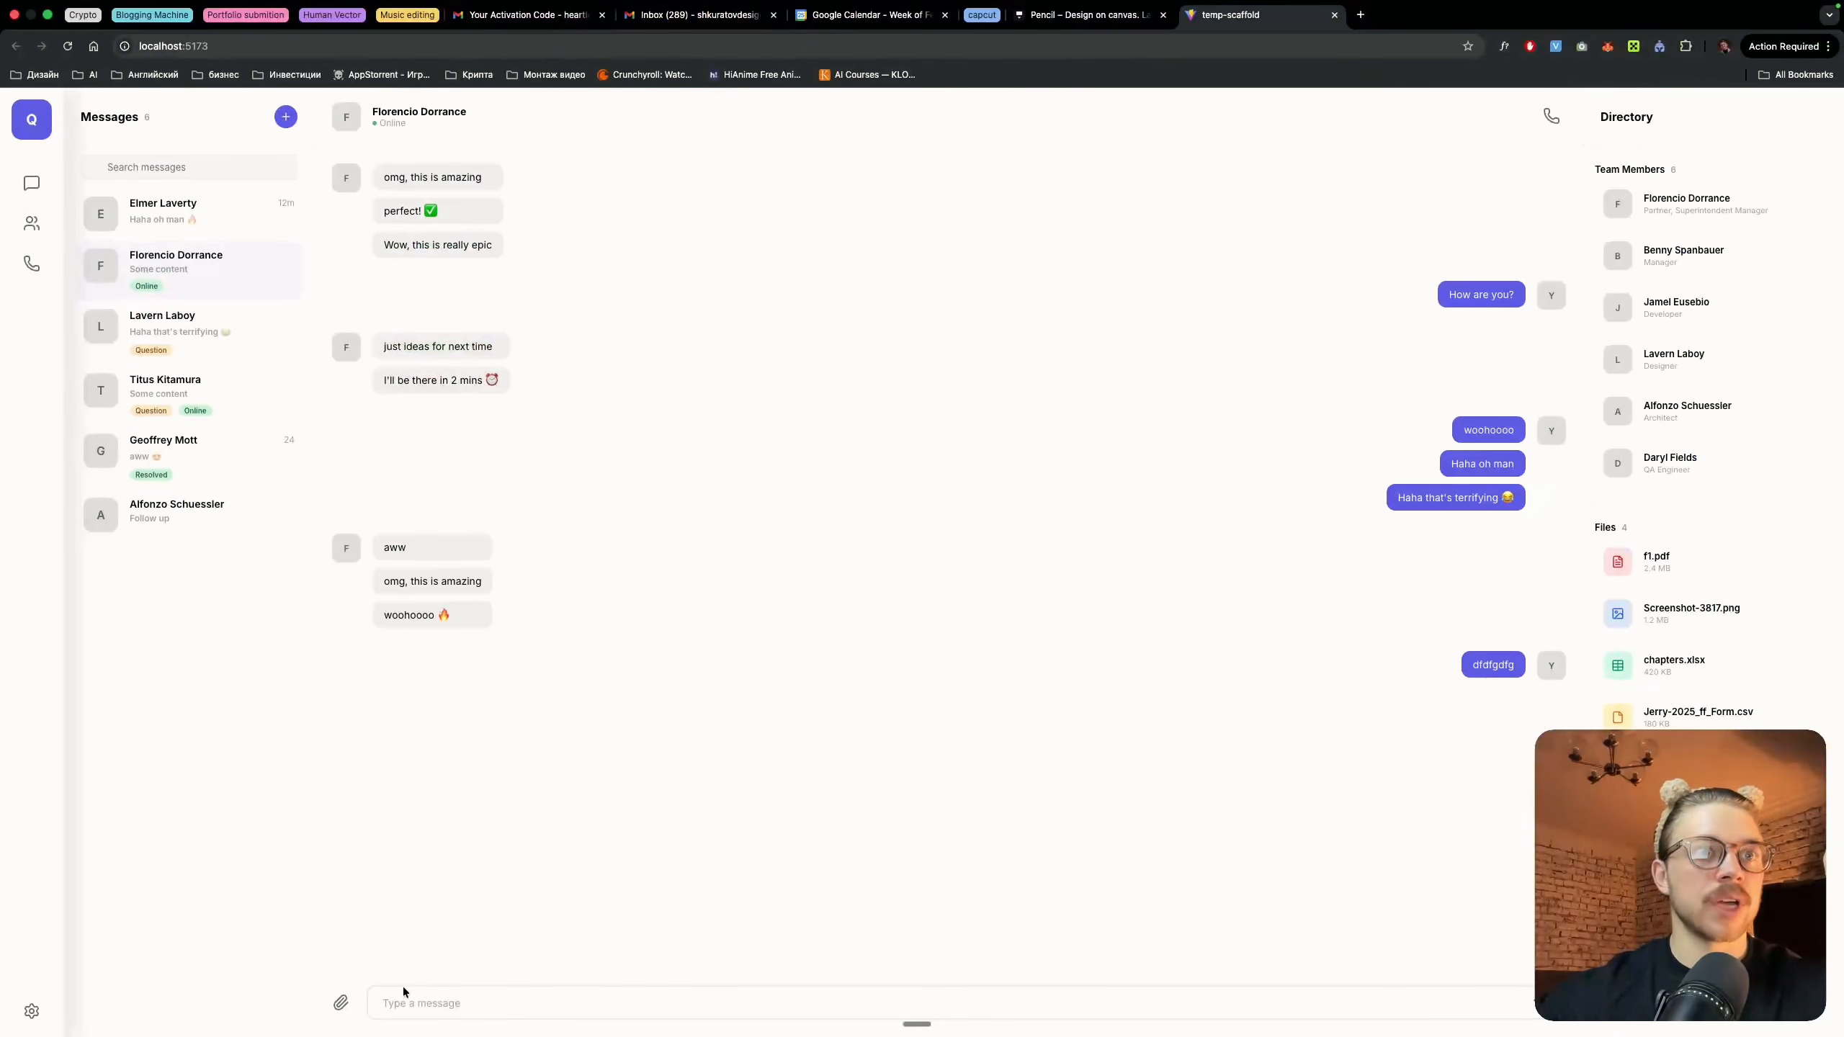
click(400, 991)
text(fesdf)
key(Return)
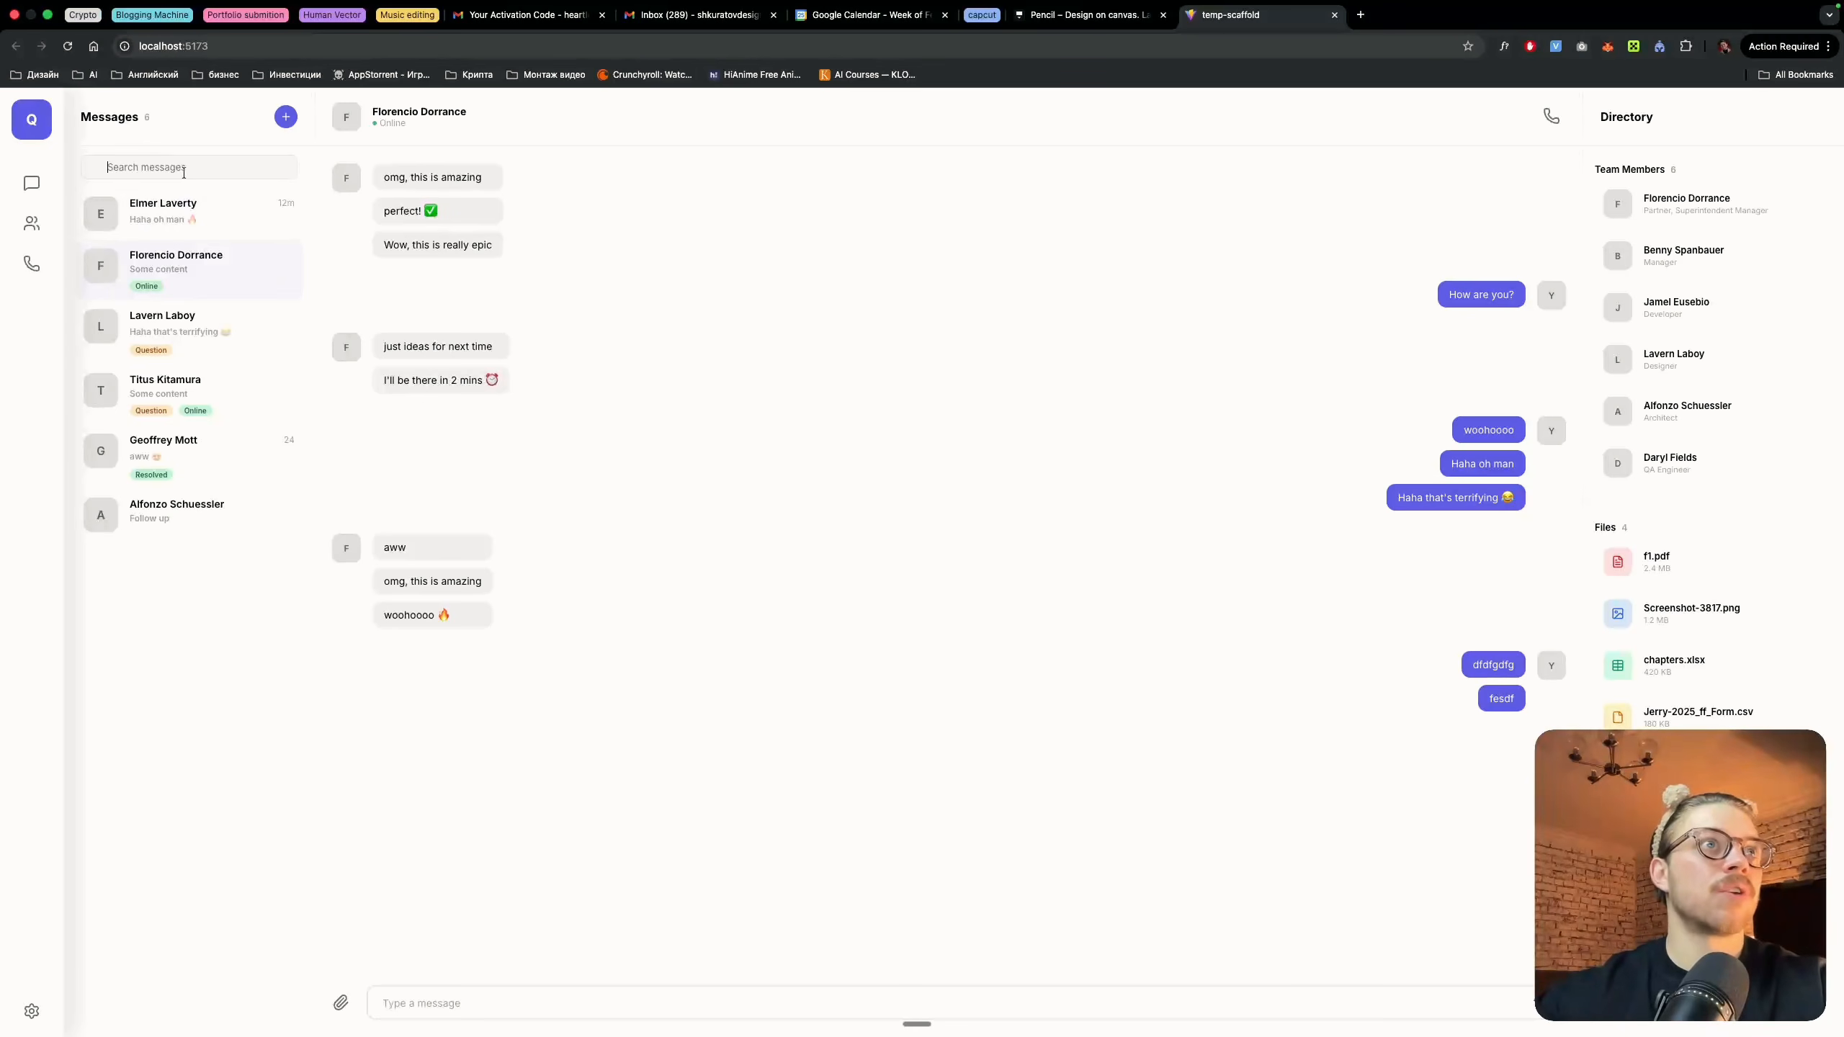
Test conversation switching by opening the different chats in the chat app's message list
click(174, 211)
click(149, 344)
click(139, 438)
click(135, 514)
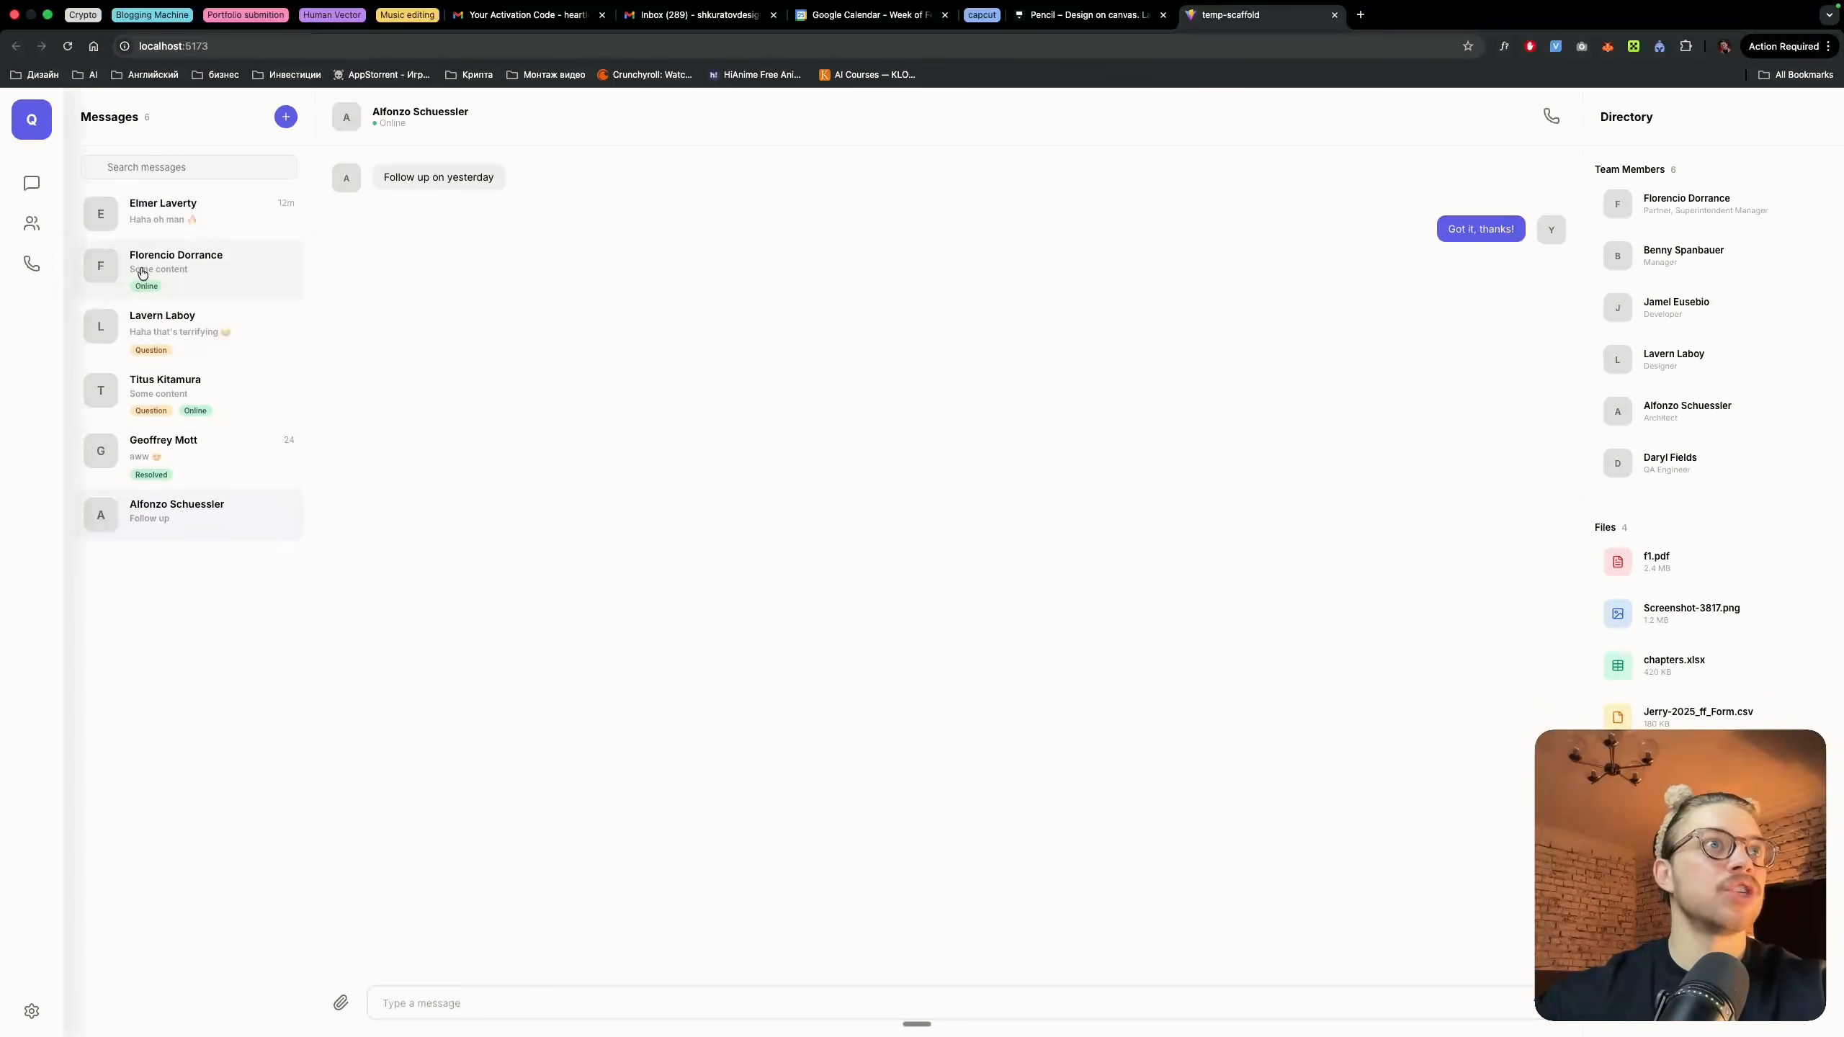
click(142, 275)
click(162, 217)
click(251, 320)
Check Claude Code's progress and return to the chat app to try switching between the third, fourth and fifth conversations
key(ctrl+Left)
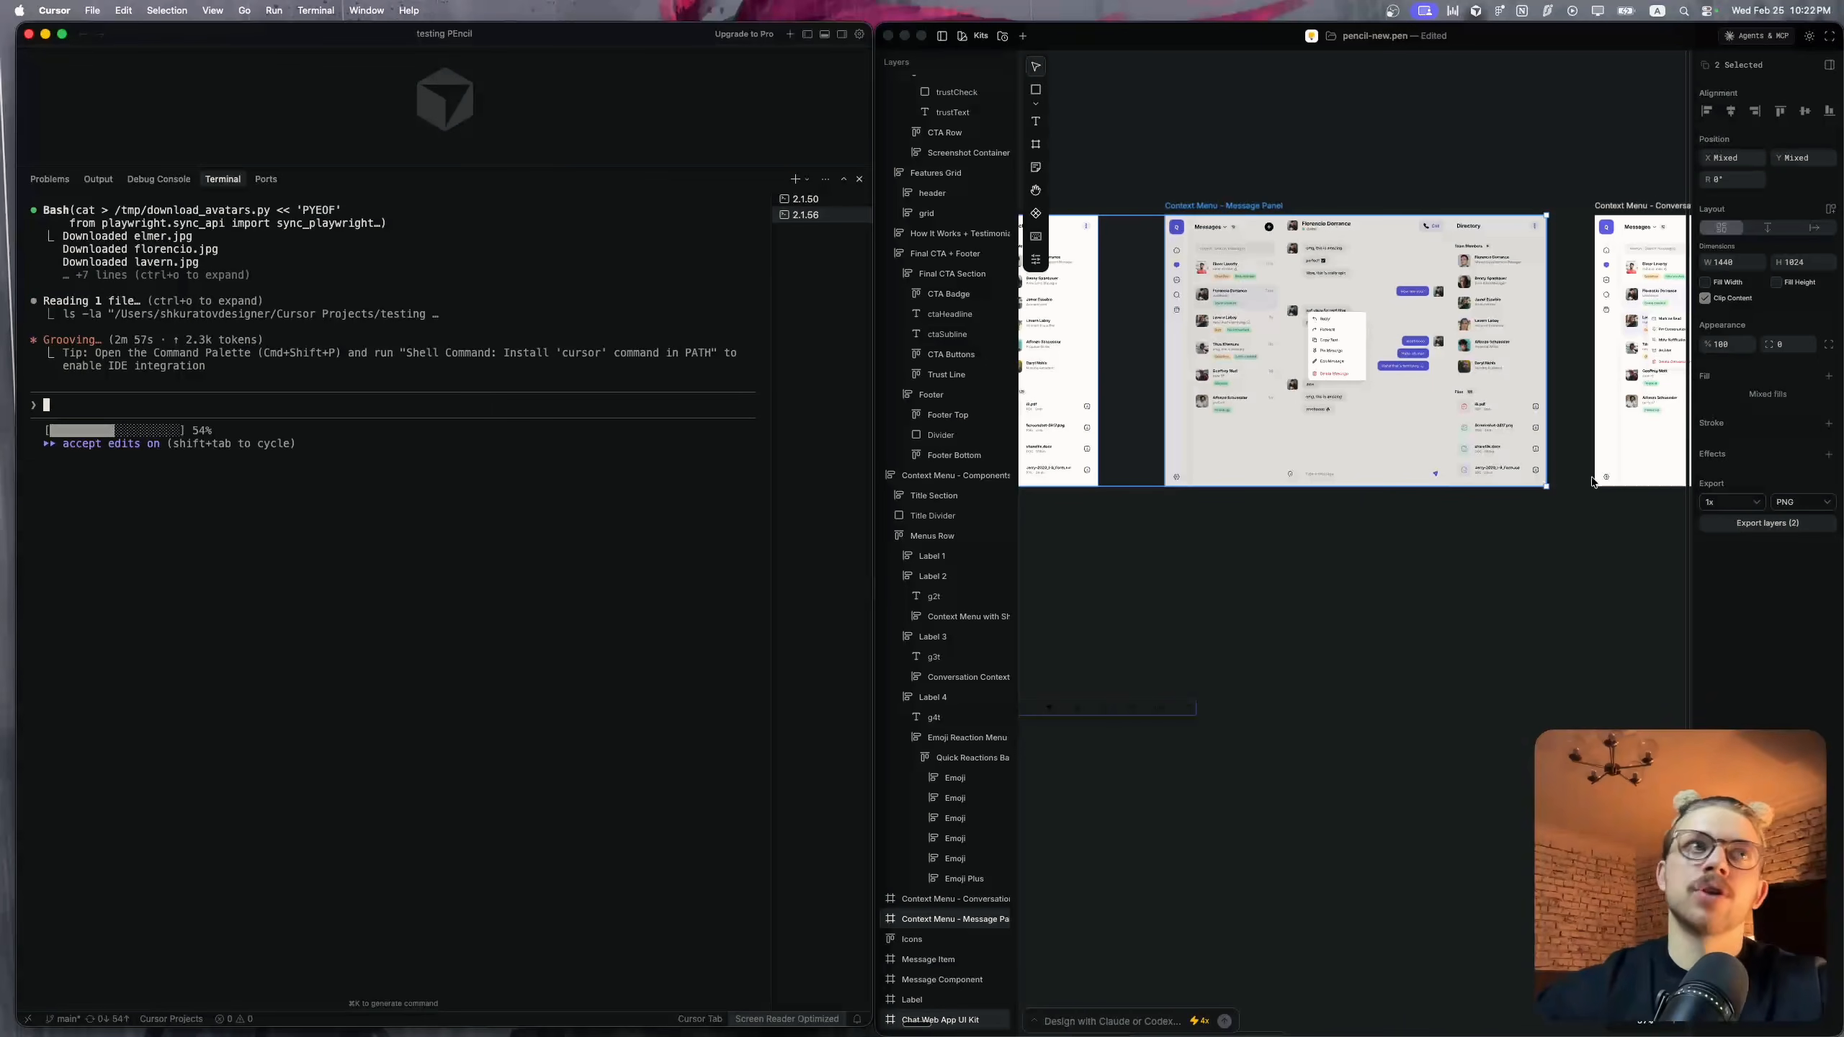
key(ctrl+Right)
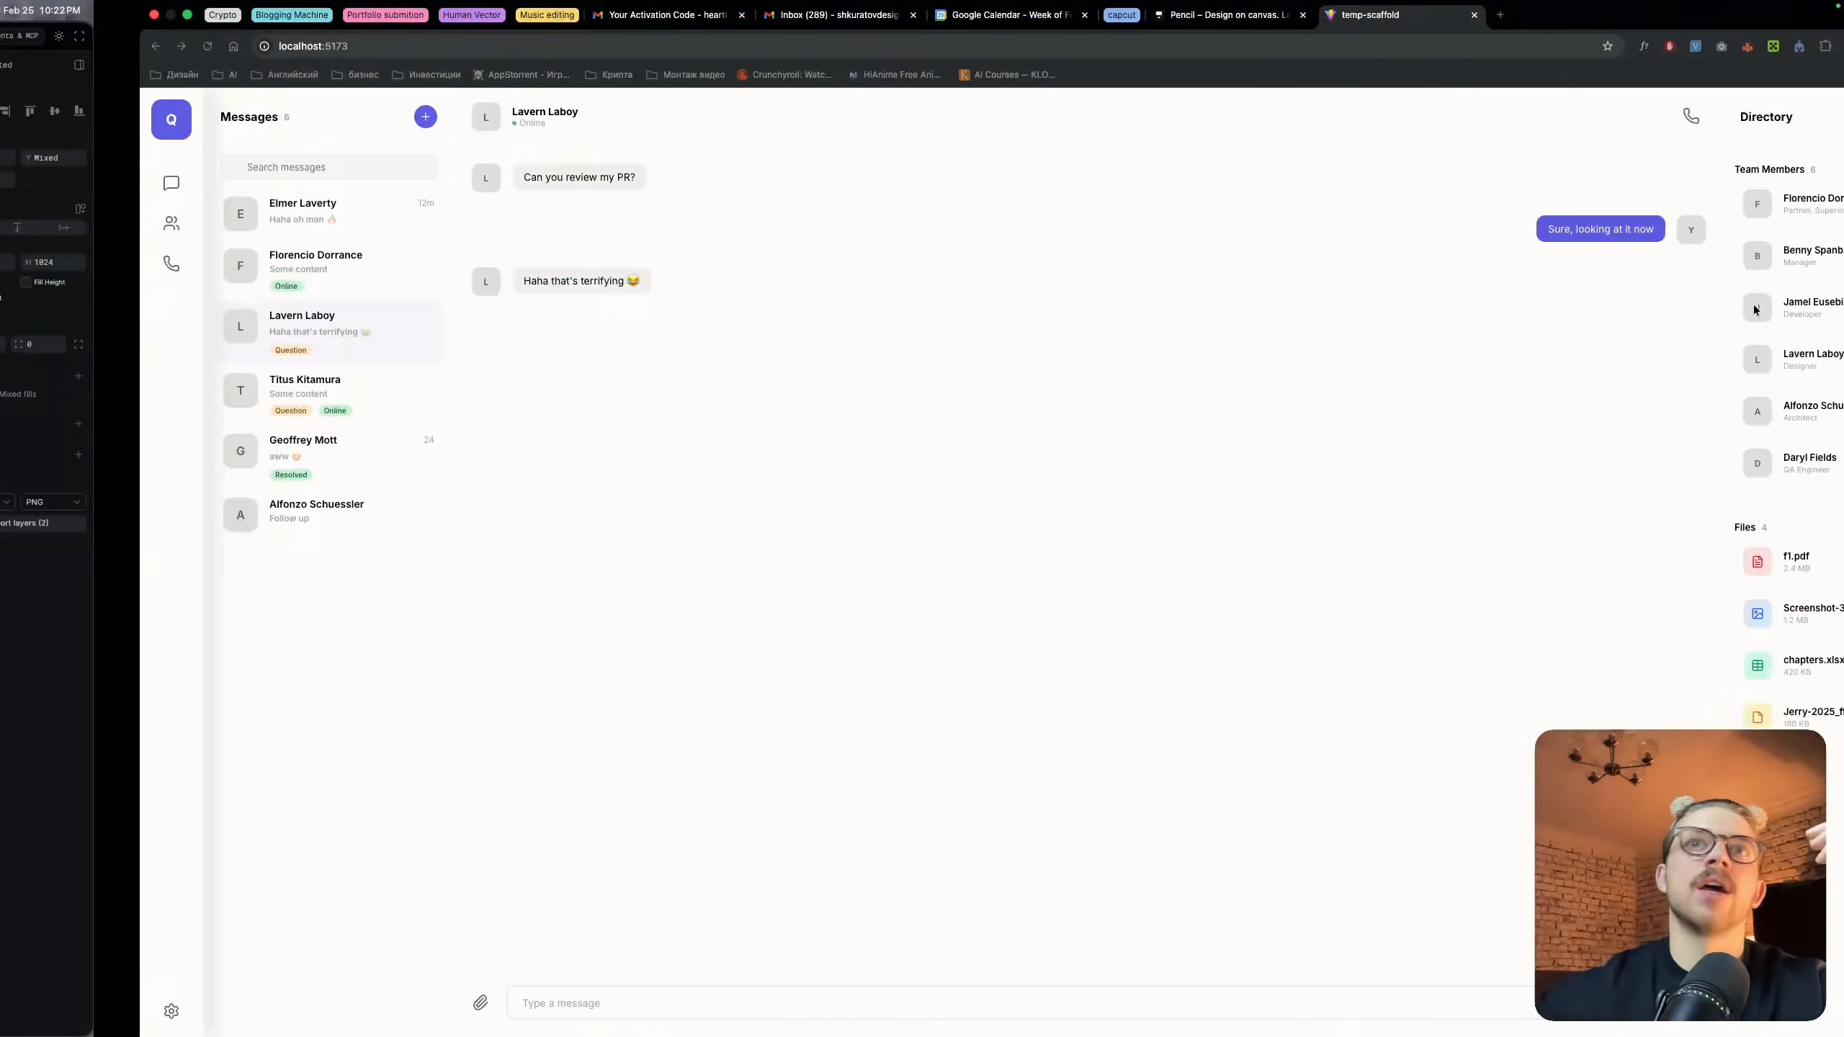
click(190, 413)
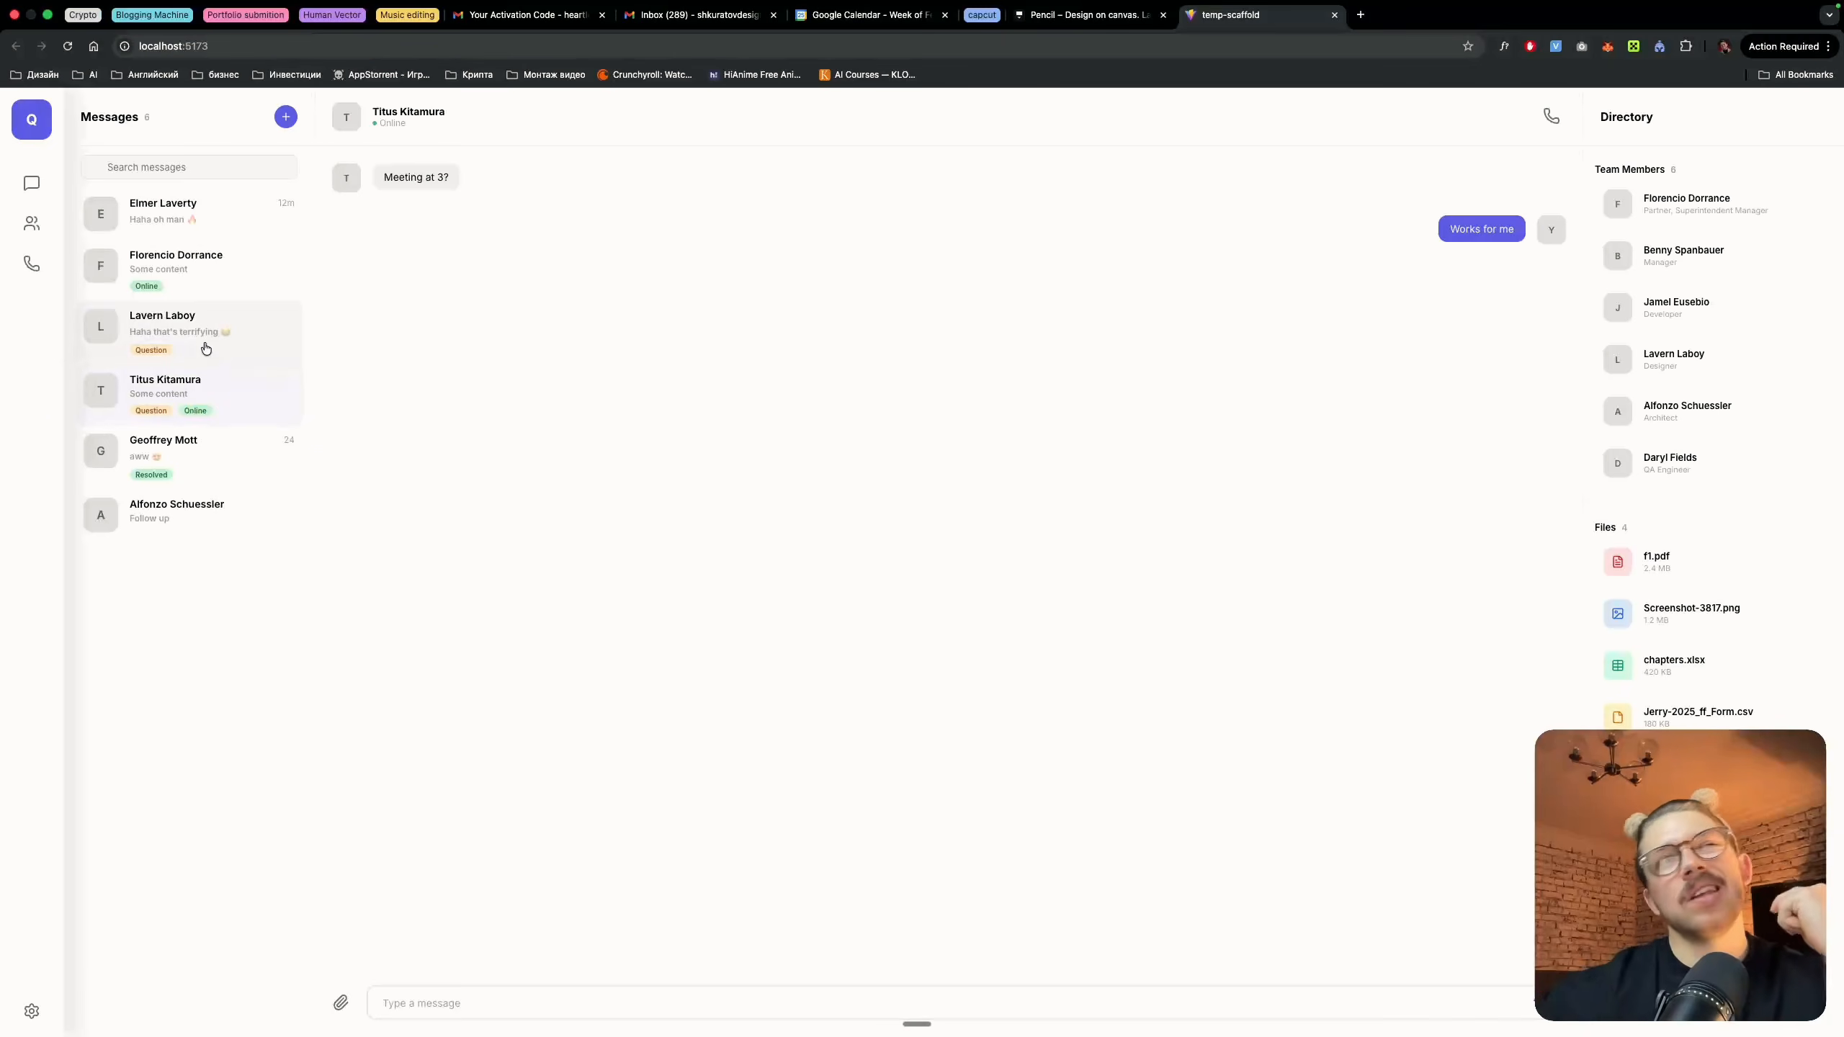
click(206, 349)
click(181, 457)
click(188, 423)
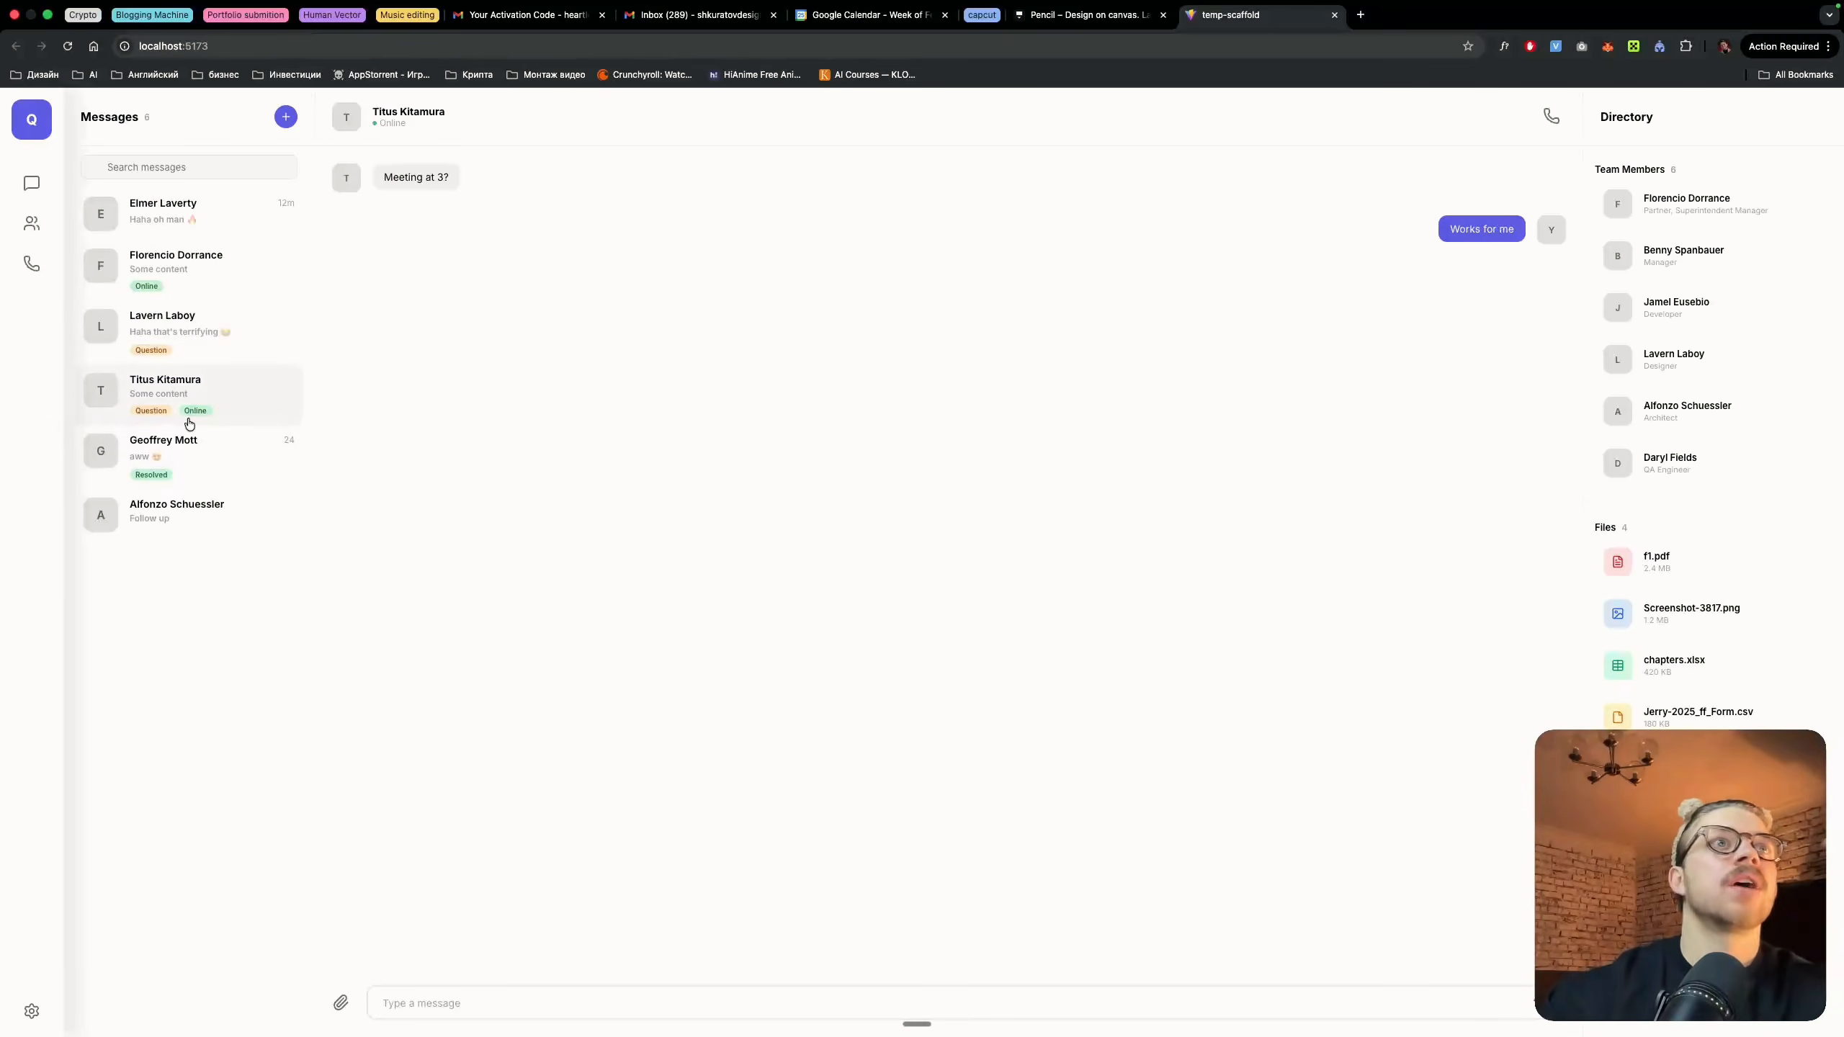
Return to Claude Code and approve its Vite build check and app screenshot commands
key(ctrl+Left)
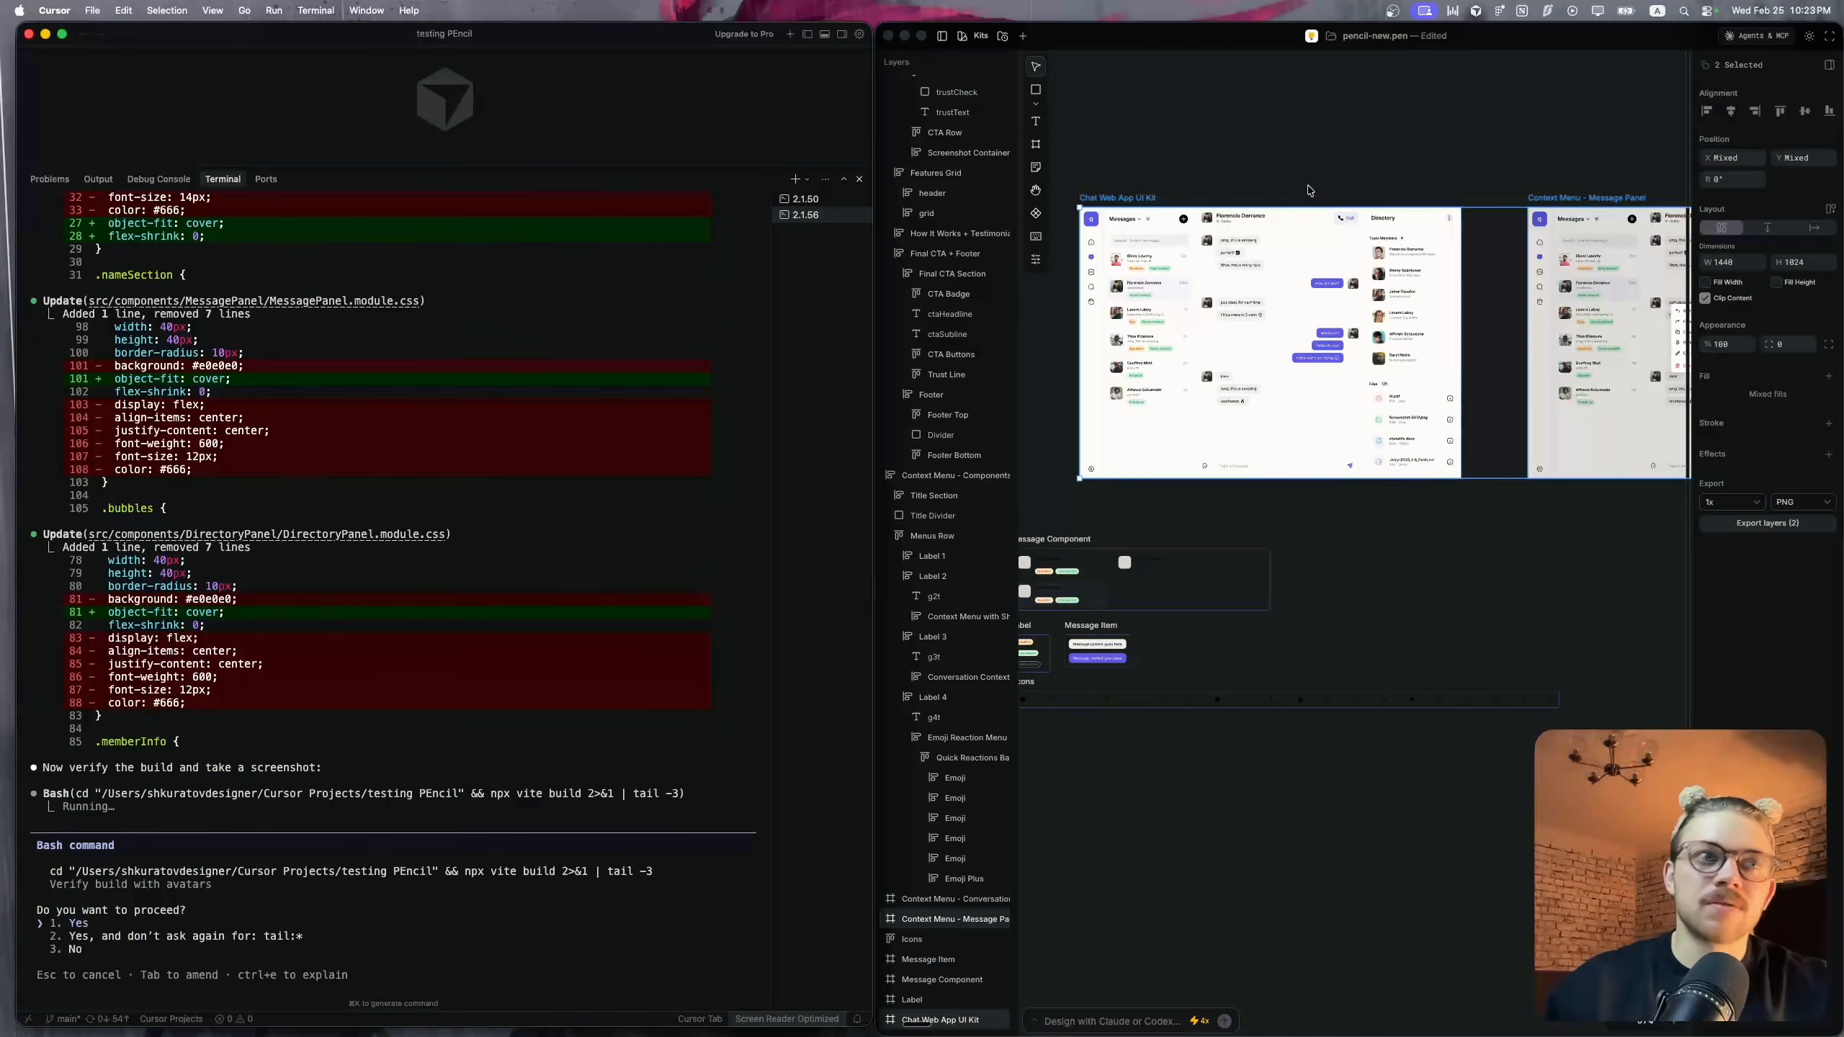
key(Return)
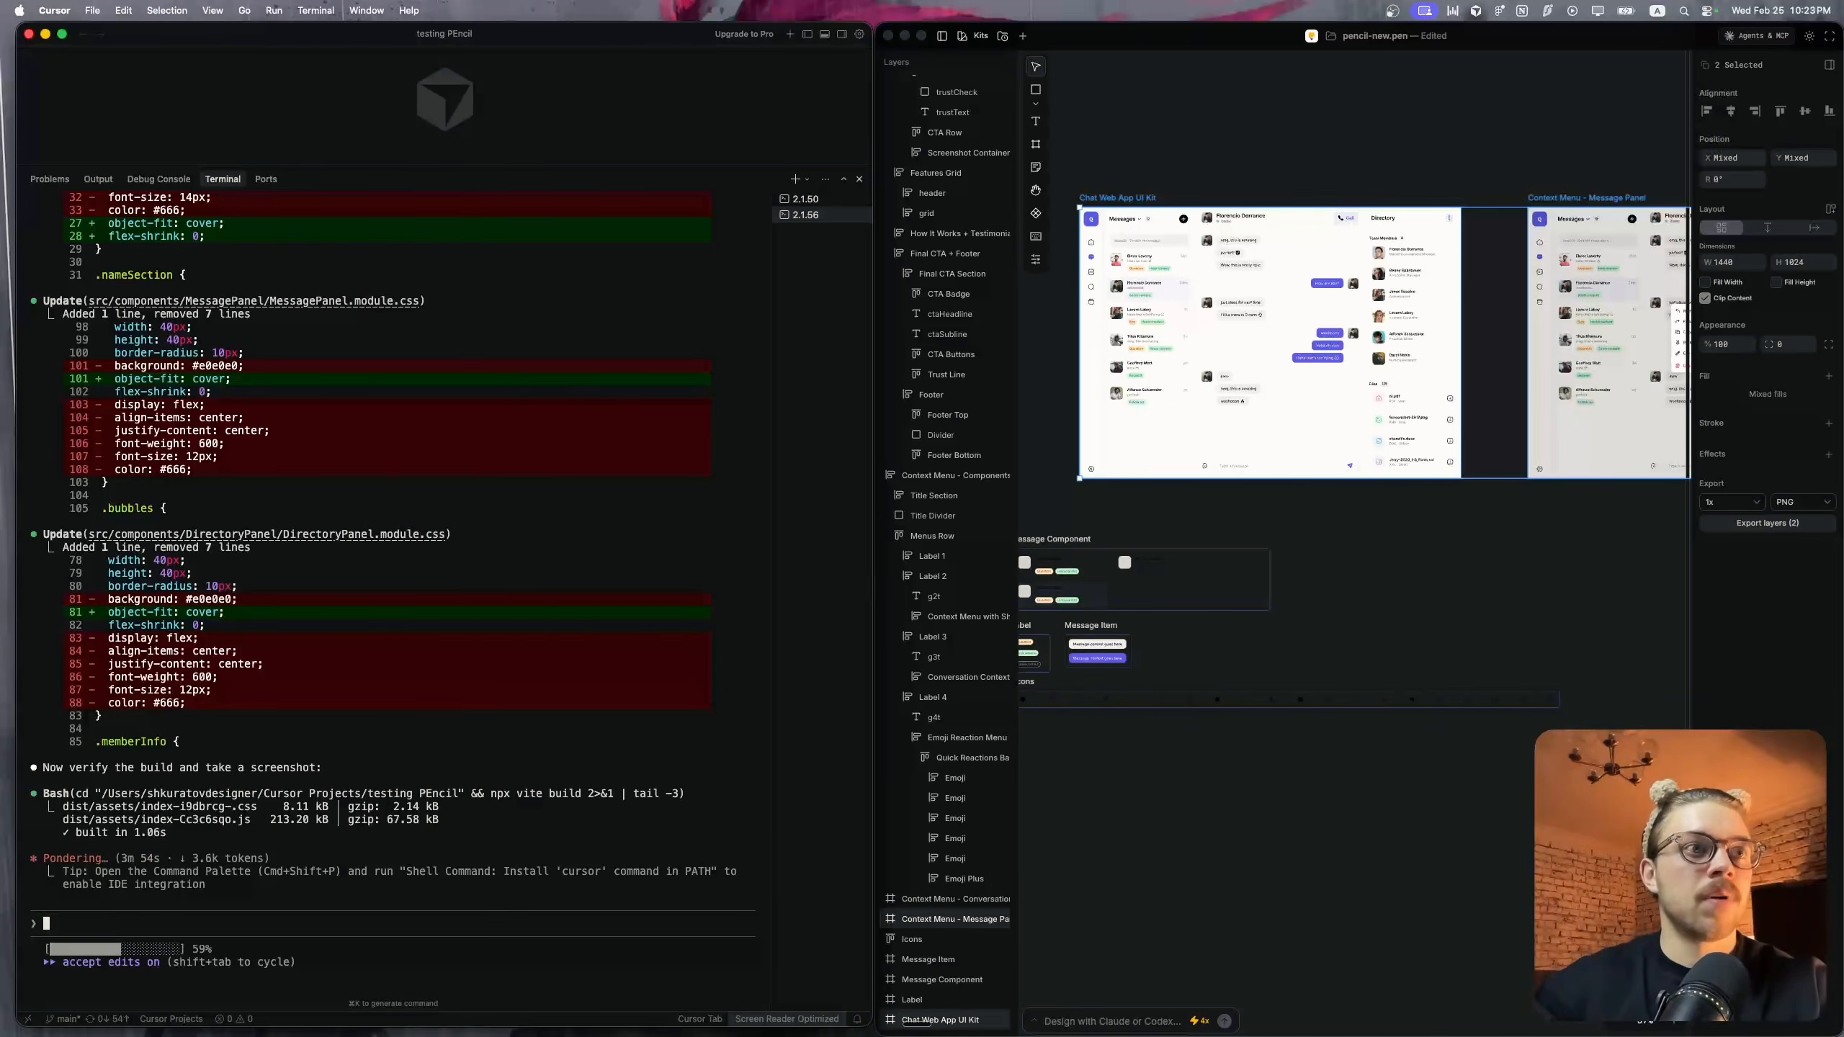
key(Return)
key(Return)
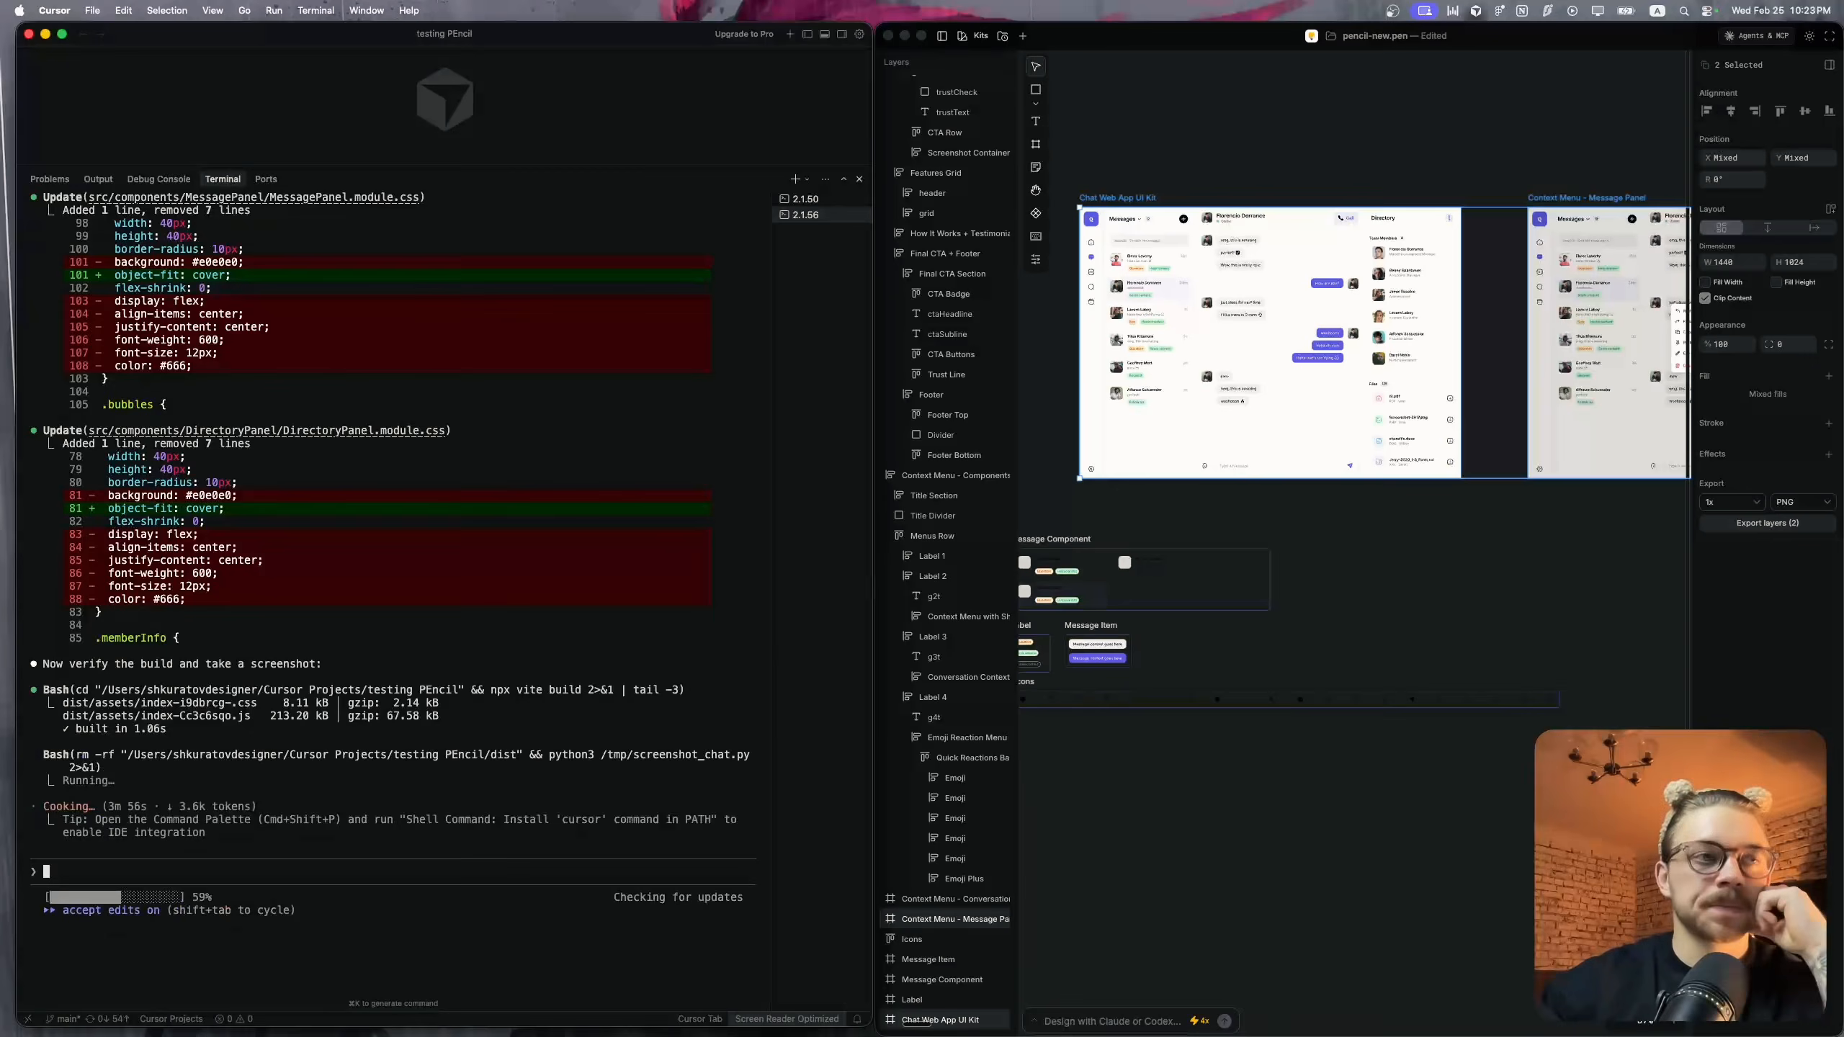
super+click(701, 637)
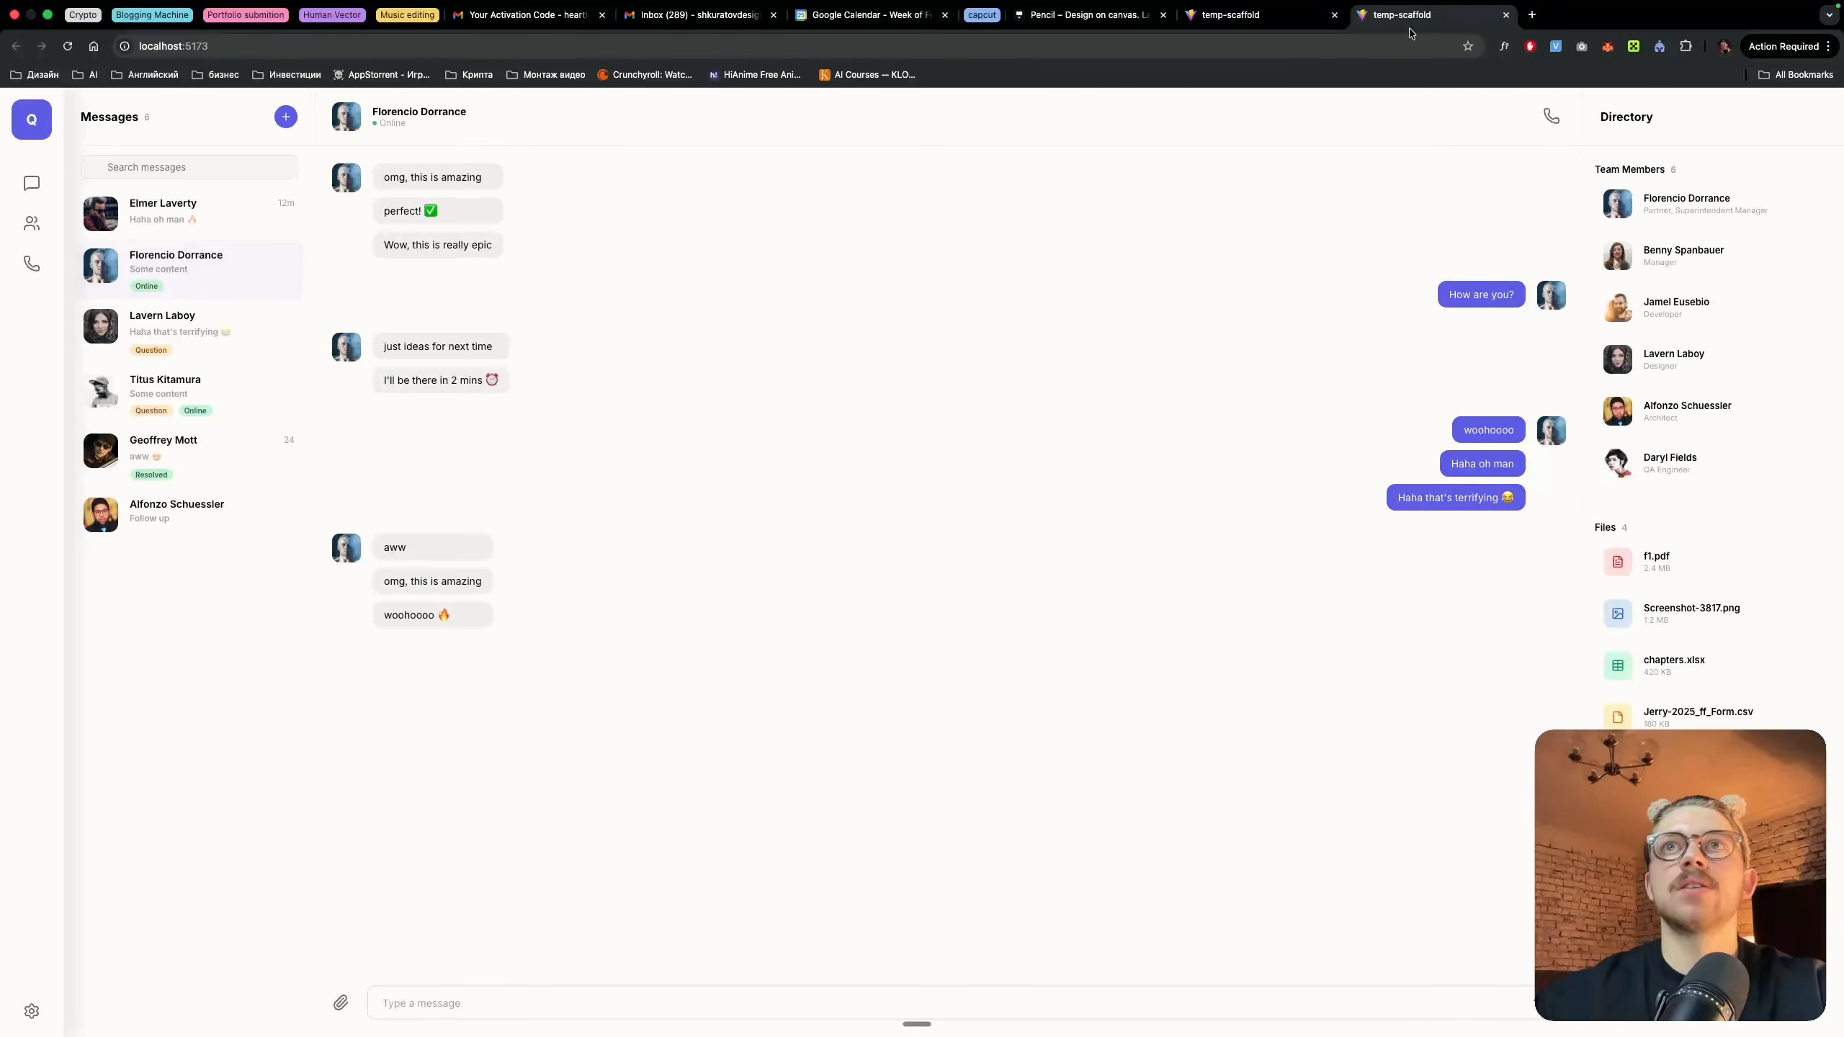
click(1333, 15)
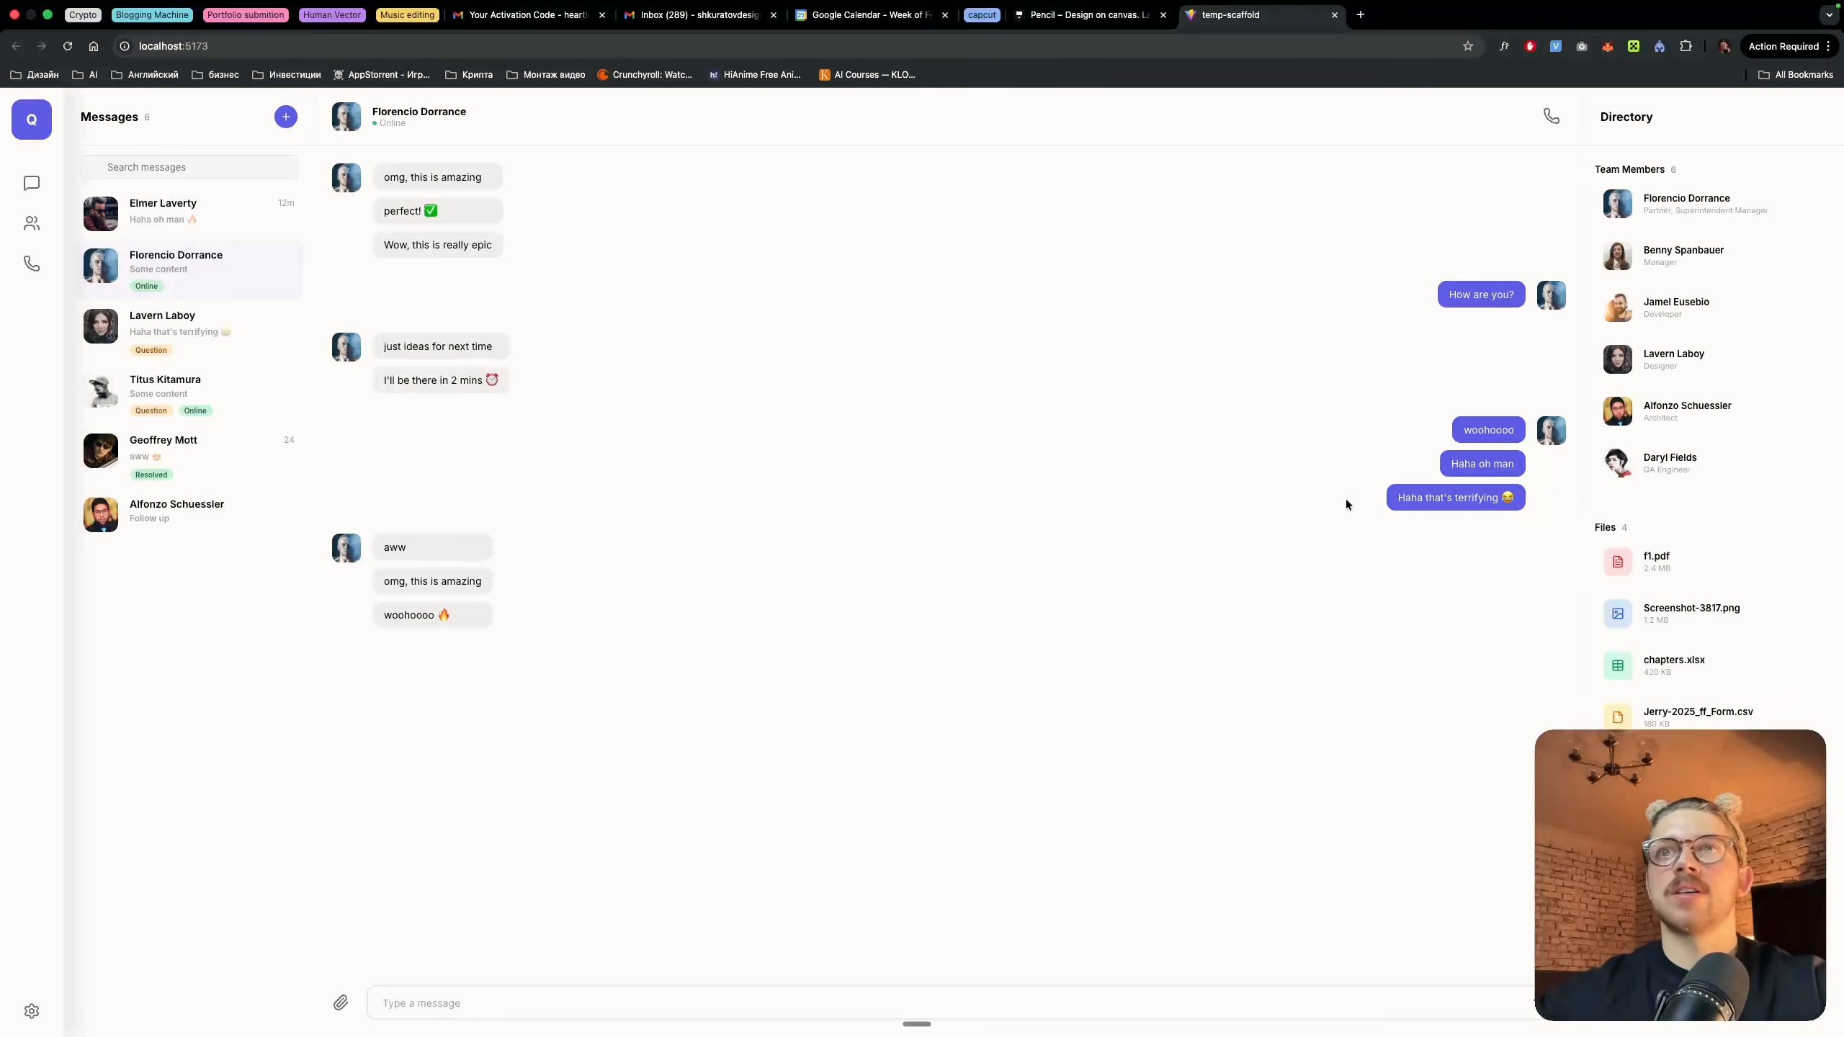
text(sdfgfd)
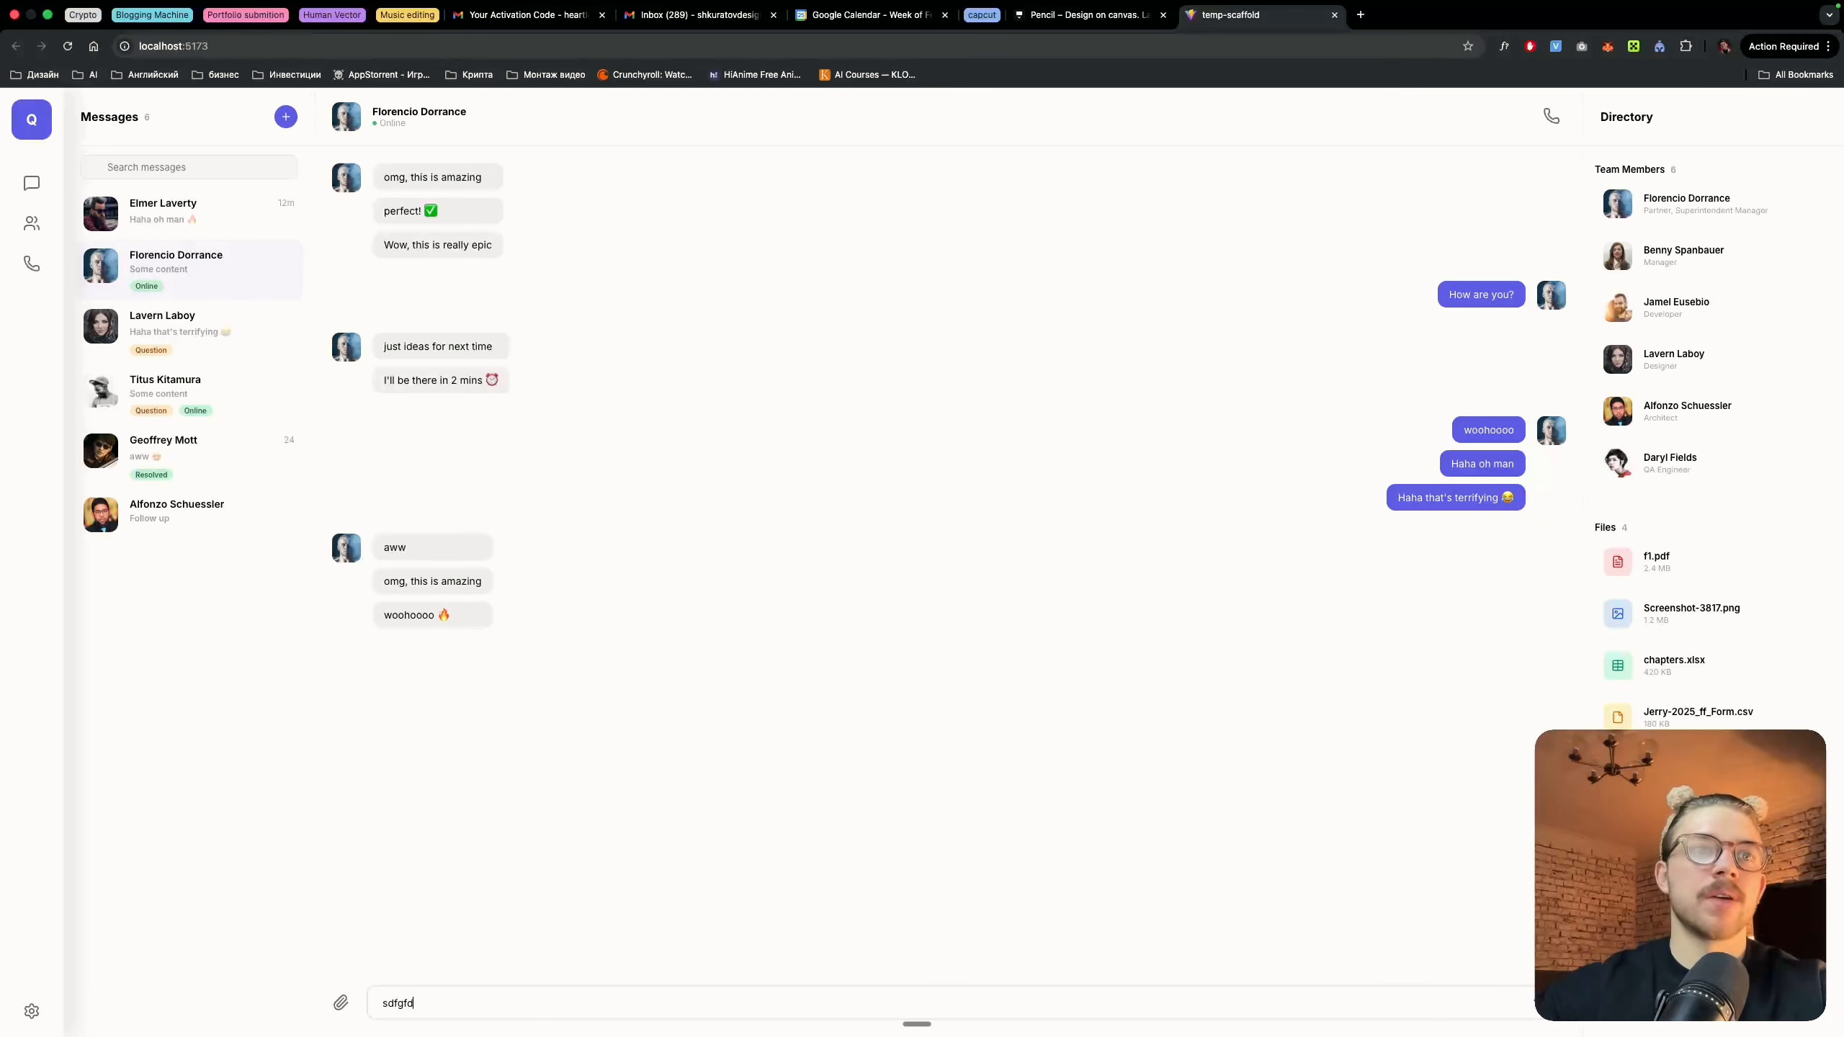
key(Return)
text(x)
Test the context menu options, including Forward, on the "aww" message and return to Claude Code
right_click(415, 545)
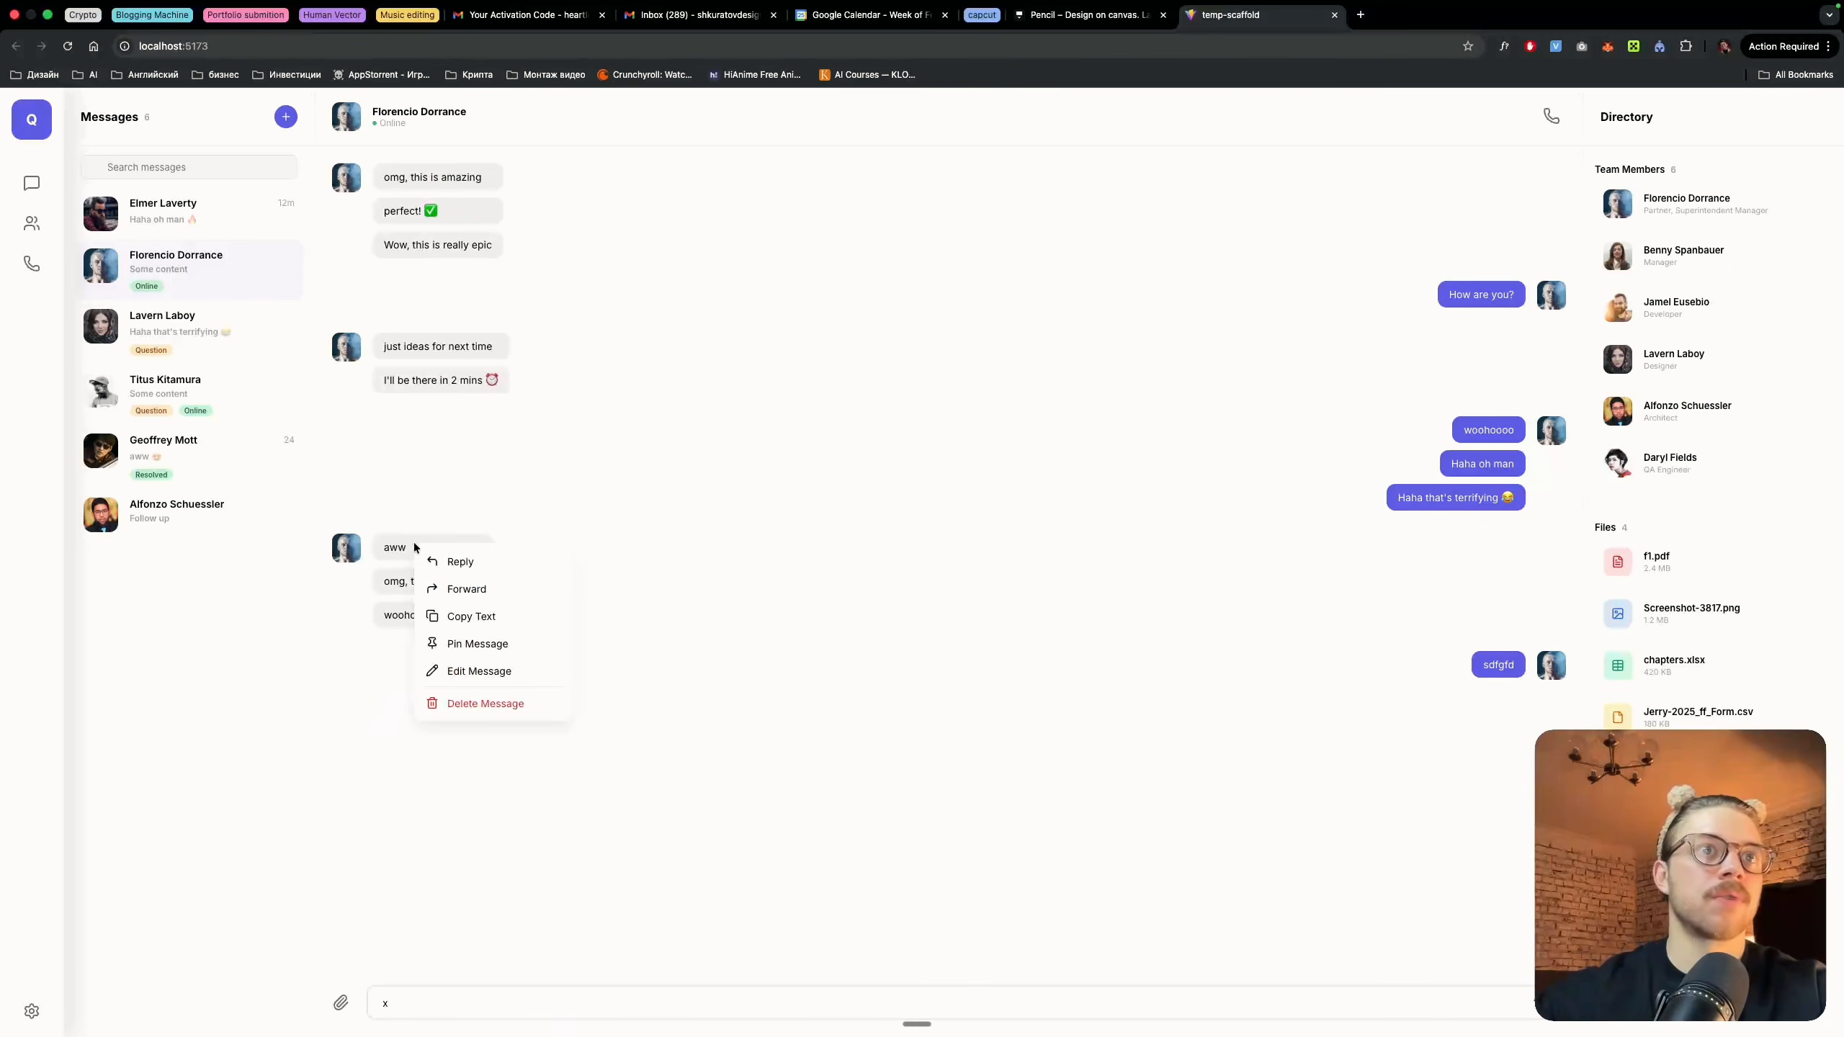
click(481, 576)
right_click(445, 548)
click(469, 587)
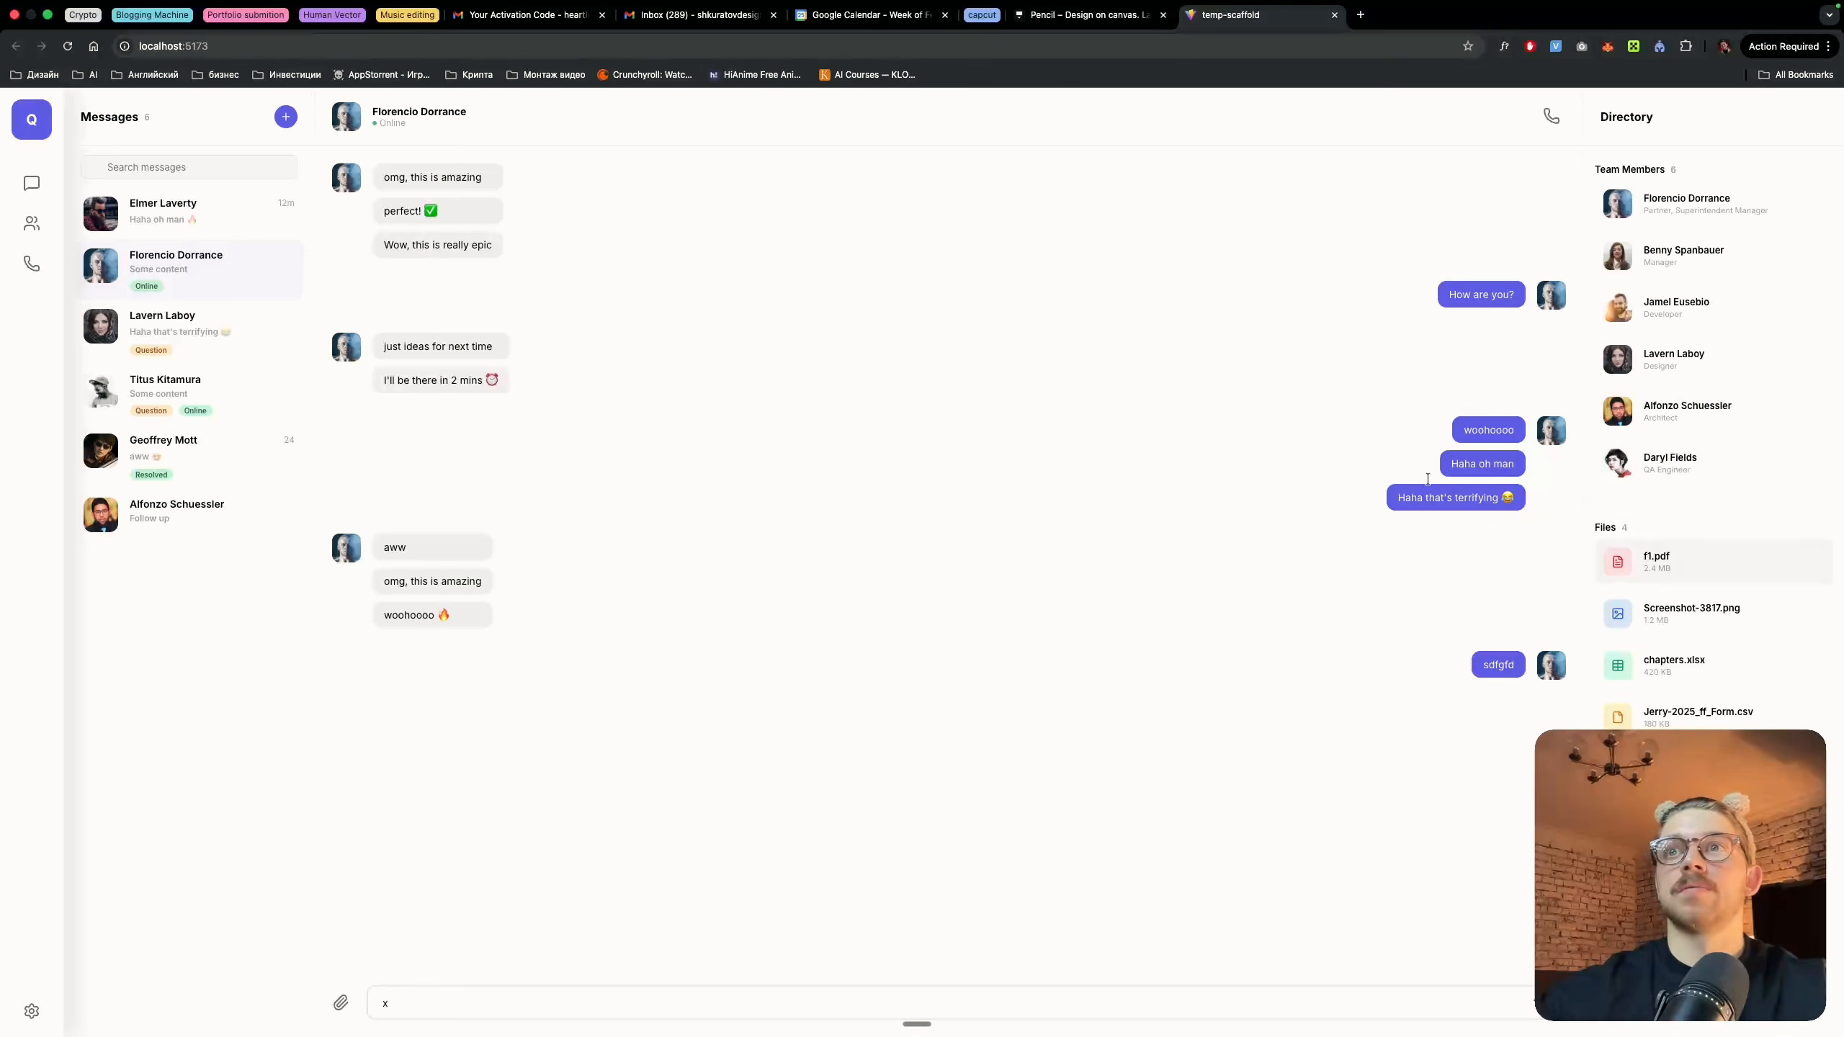
key(ctrl+Left)
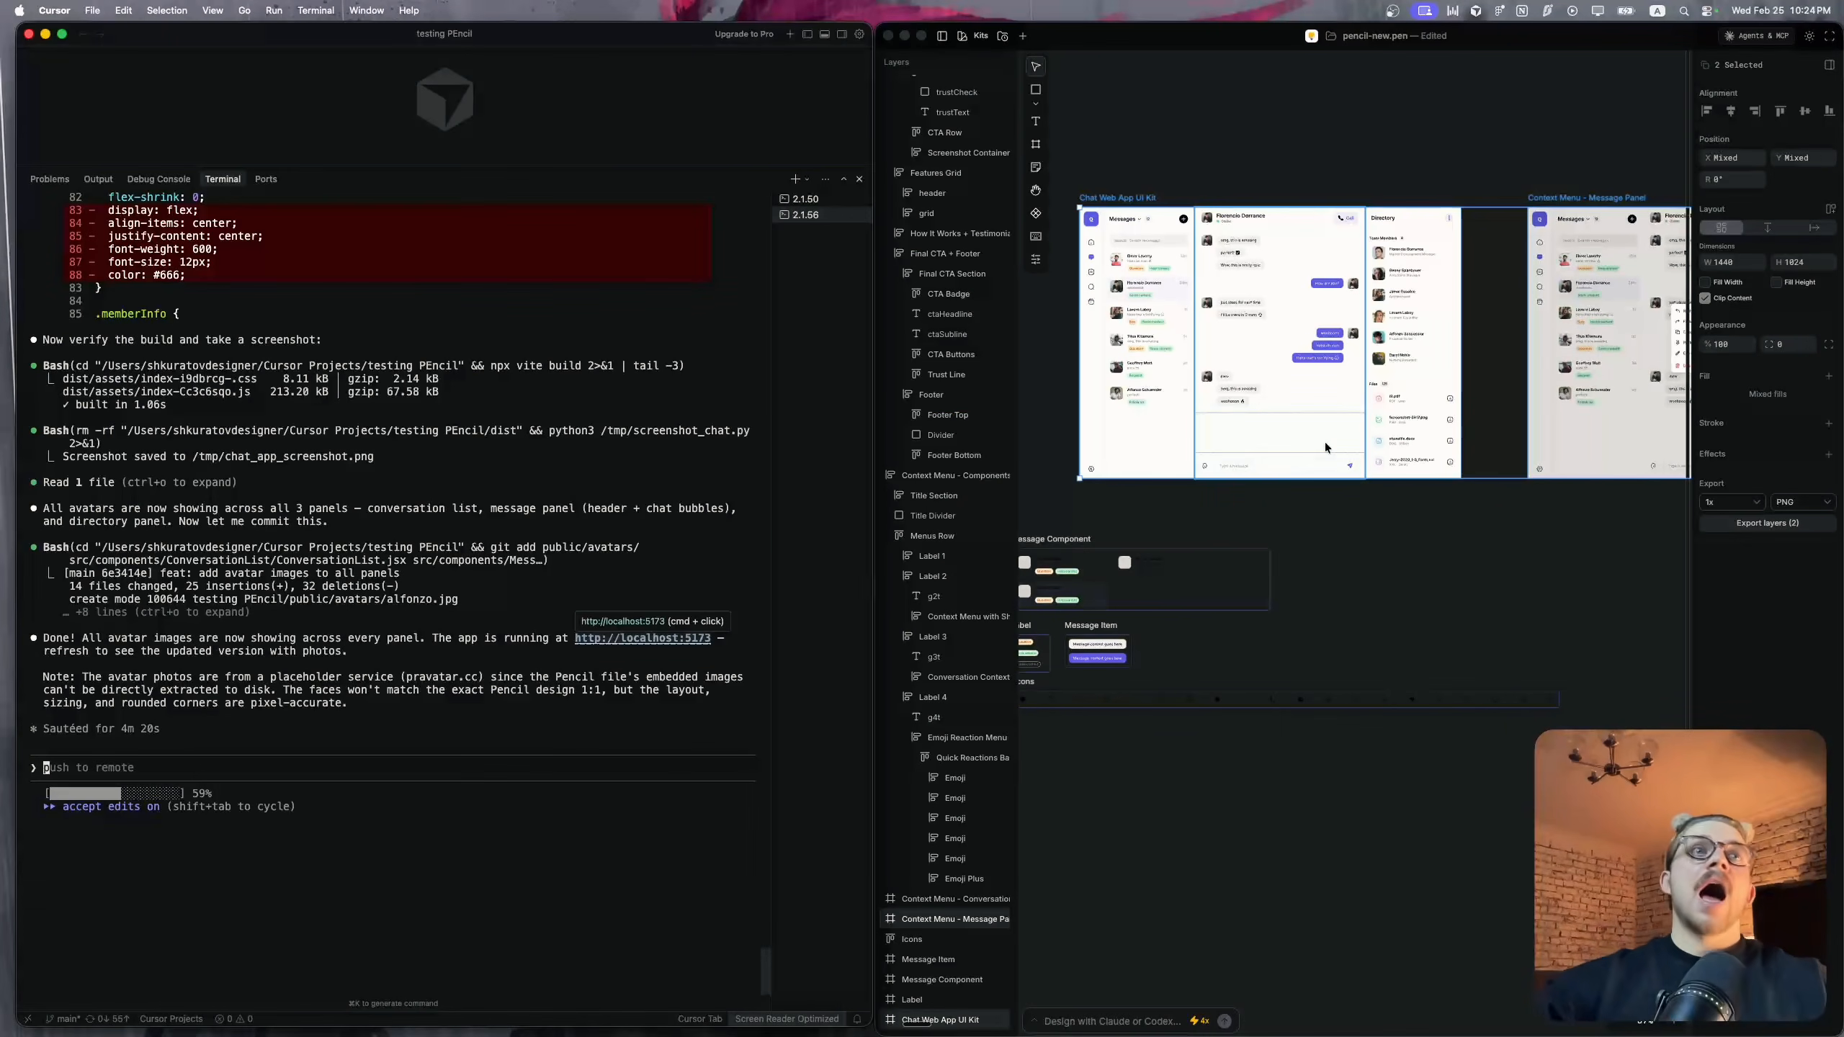